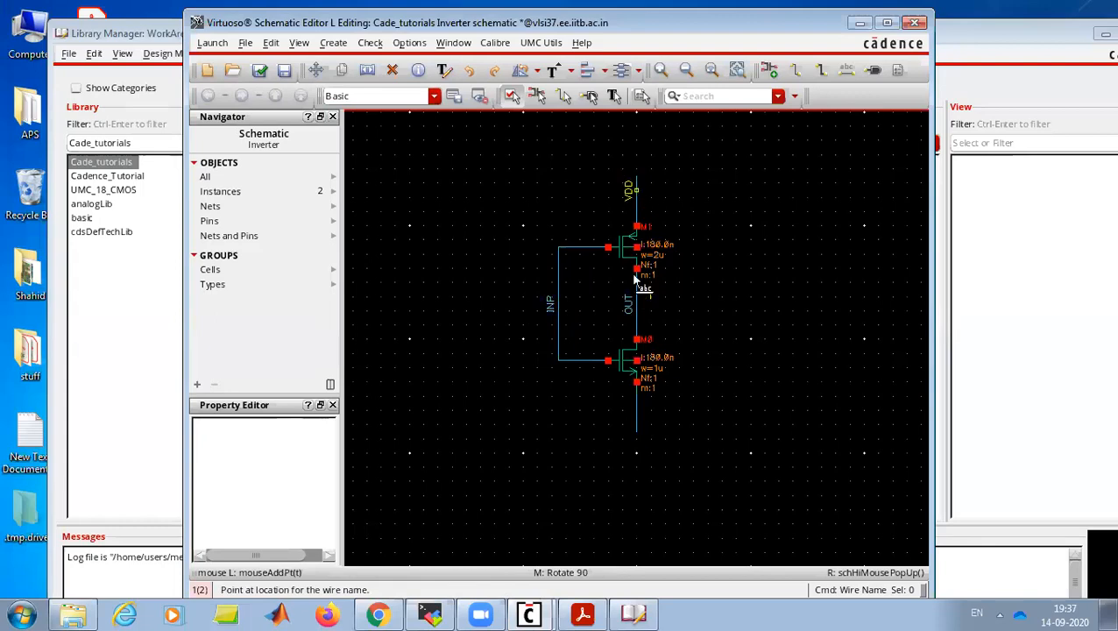
- Label the wire below the lower transistor GND and leave the wire commands
{"action": "left_click", "coordinate": [637, 419]}
{"action": "key", "text": "w"}
{"action": "left_click", "coordinate": [636, 361]}
{"action": "key", "text": "Escape"}
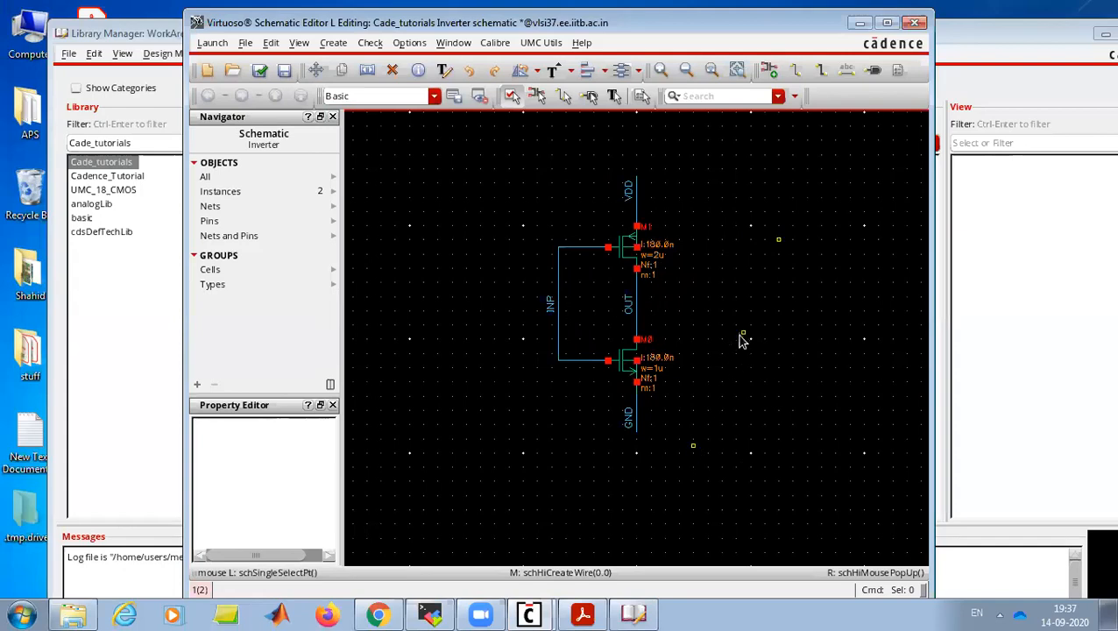
- Add a vdc source from analogLib with its DC voltage set to VDD, placed to the right of the inverter
{"action": "key", "text": "i"}
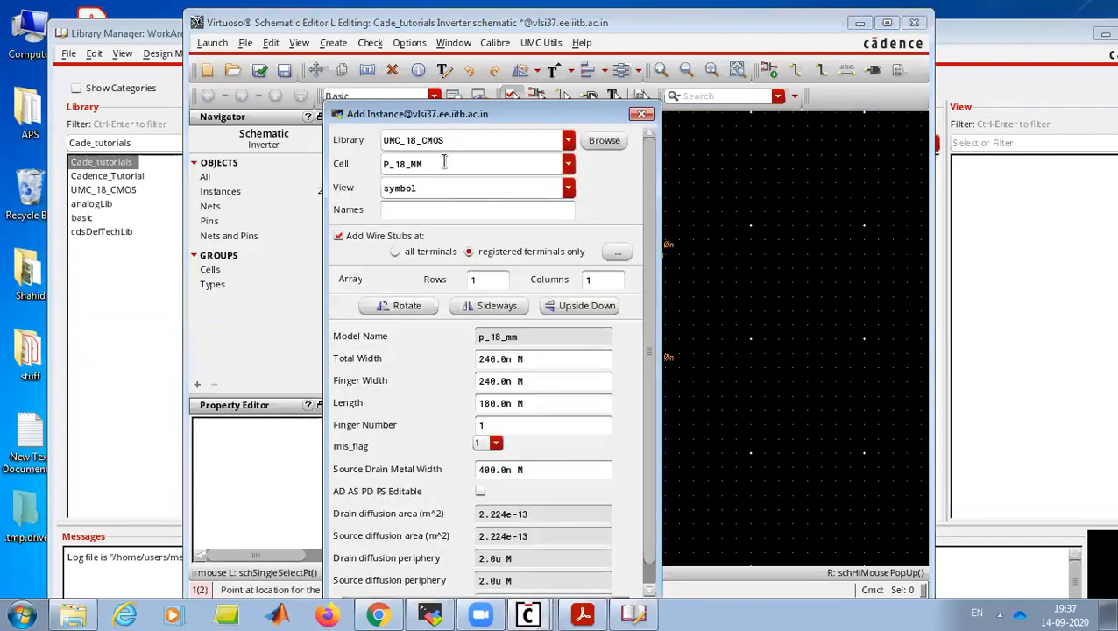
{"action": "left_click", "coordinate": [568, 140]}
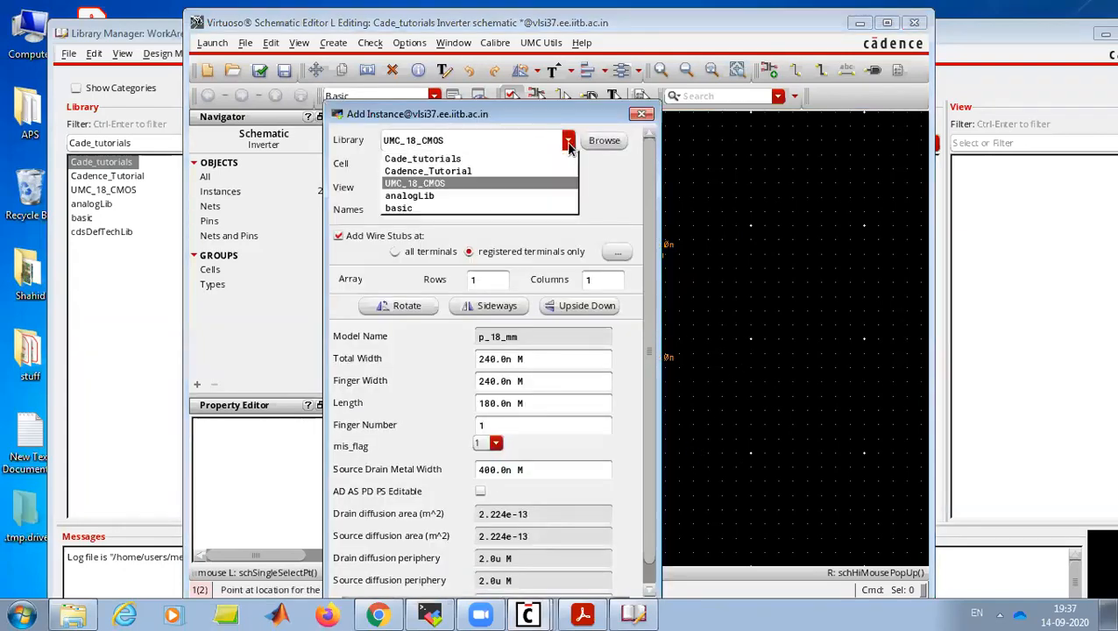
{"action": "left_click", "coordinate": [456, 194]}
{"action": "left_click", "coordinate": [443, 158]}
{"action": "type", "text": "vdc"}
{"action": "left_click", "coordinate": [439, 186]}
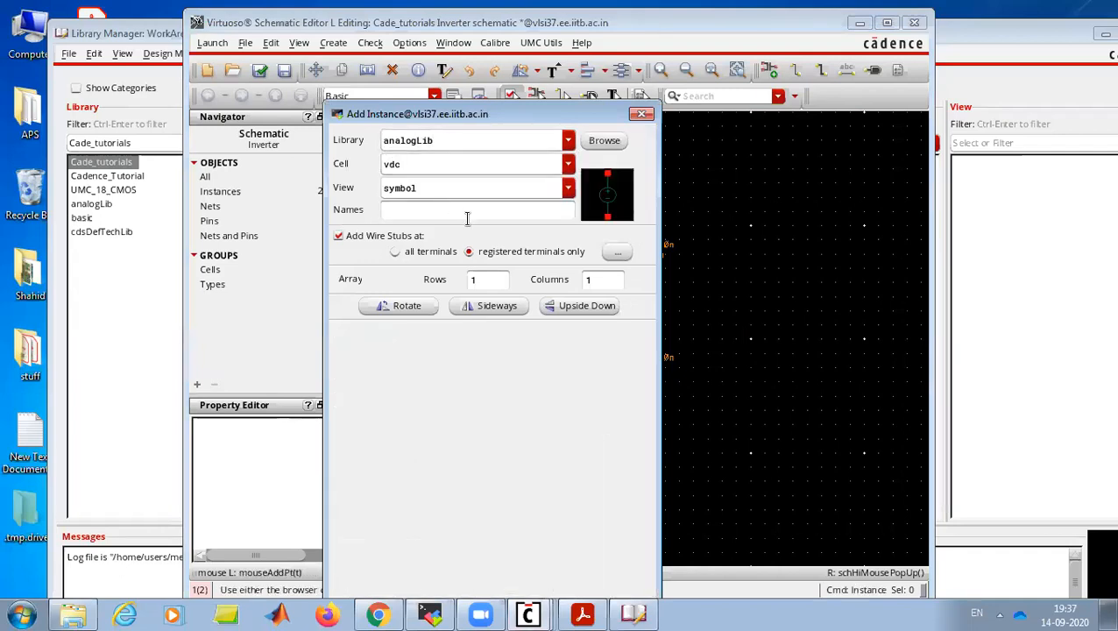
{"action": "left_click", "coordinate": [467, 216]}
{"action": "left_click", "coordinate": [500, 380]}
{"action": "type", "text": "VDD"}
{"action": "key", "text": "Return"}
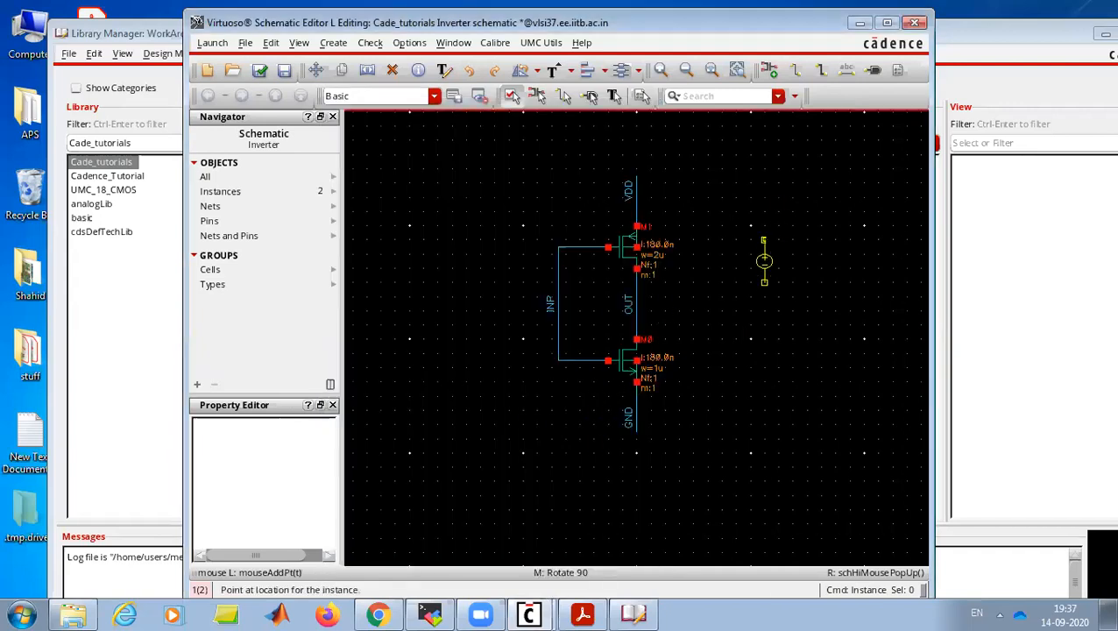
{"action": "left_click", "coordinate": [810, 262]}
{"action": "key", "text": "Escape"}
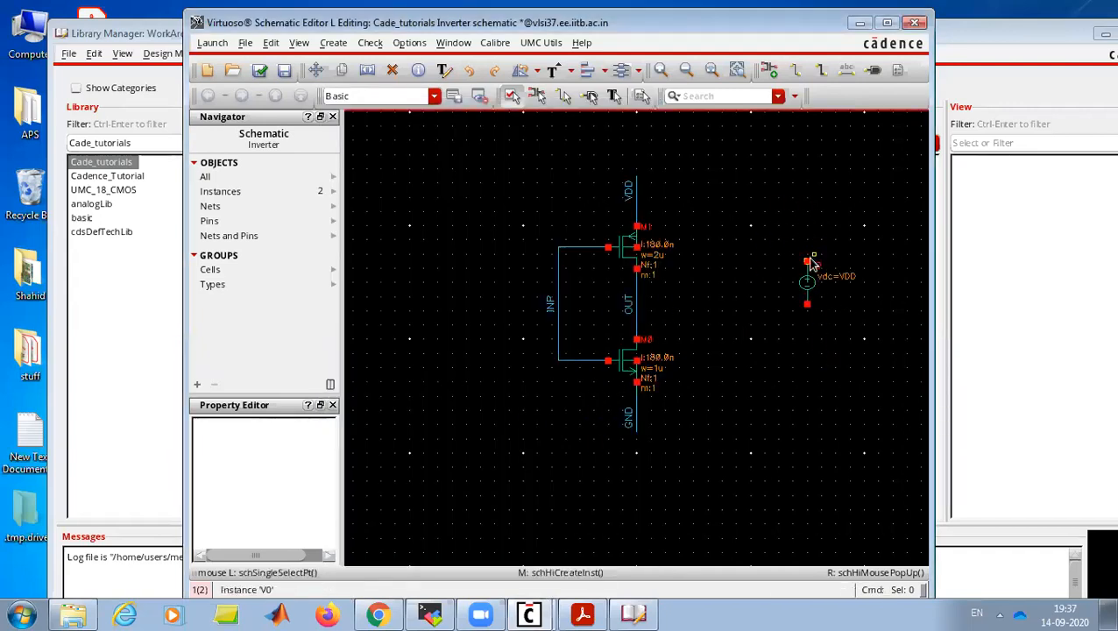
- Draw a short wire upward from the vdc source's positive terminal and label it VDD
{"action": "left_click_drag", "start_coordinate": [808, 262], "coordinate": [810, 221]}
{"action": "double_click", "coordinate": [807, 213]}
{"action": "key", "text": "Escape"}
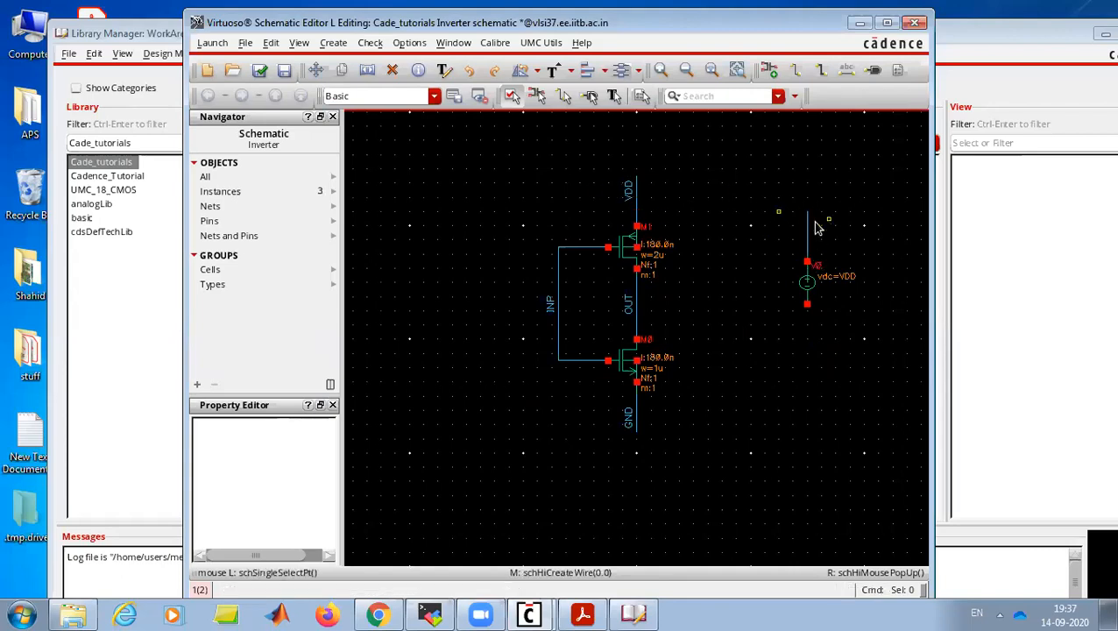
{"action": "key", "text": "l"}
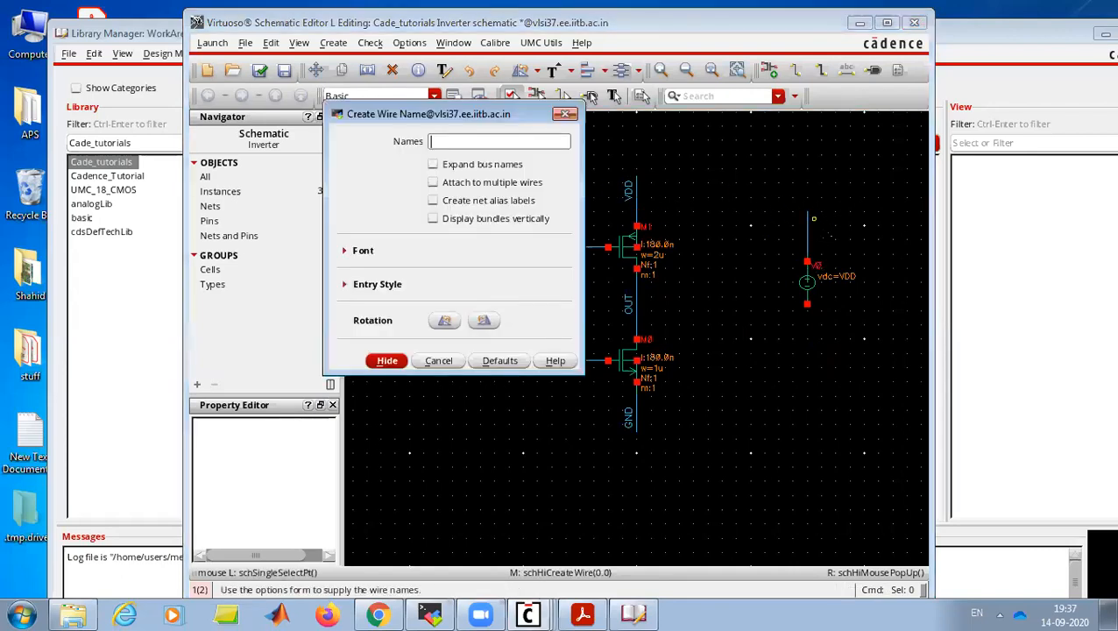
{"action": "left_click", "coordinate": [386, 360]}
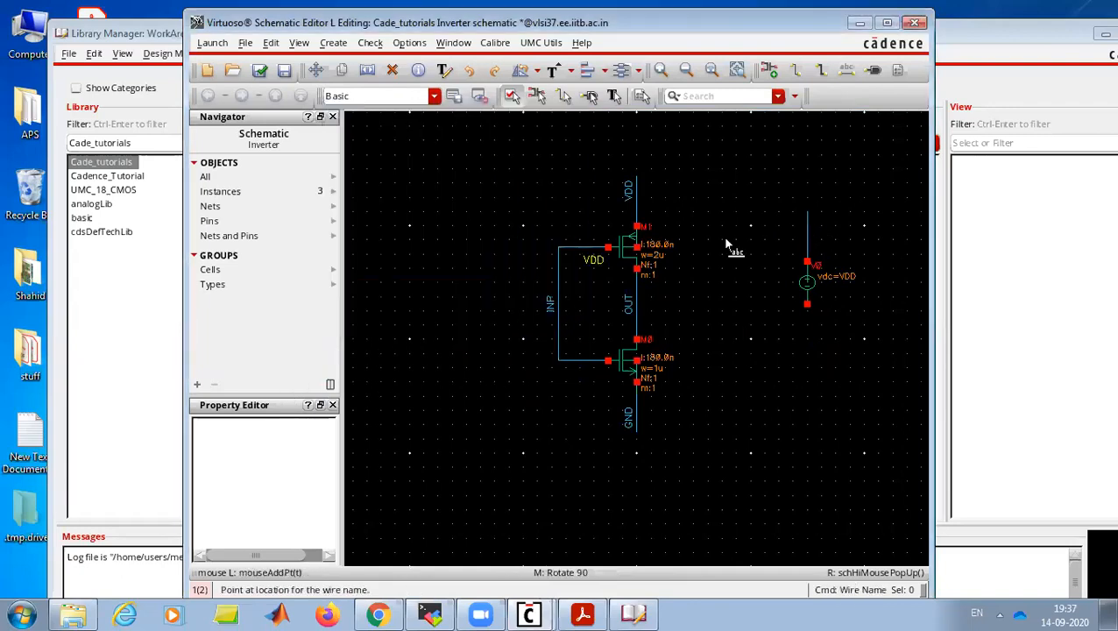
{"action": "left_click", "coordinate": [803, 226]}
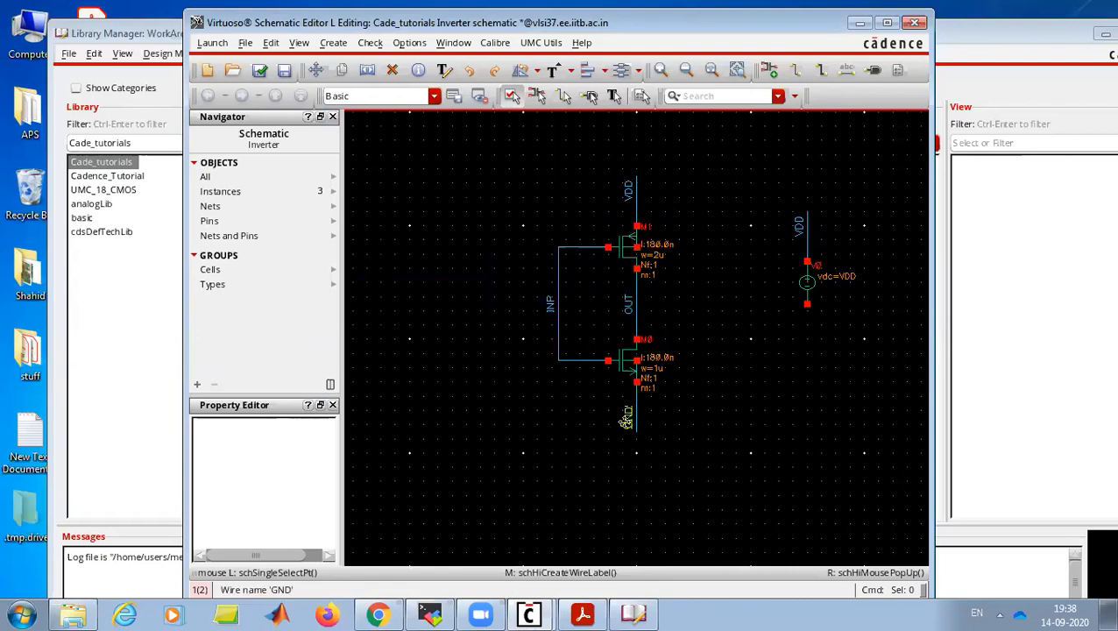
- Replace the GND label under the lower transistor with a gnd symbol from analogLib at the wire's end
{"action": "key", "text": "i"}
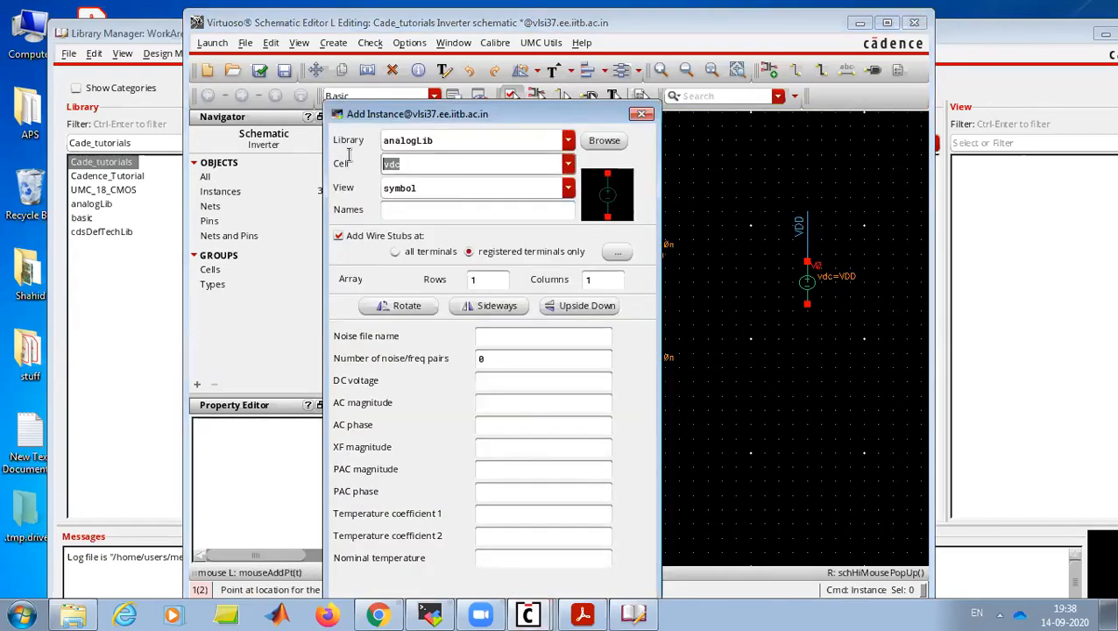
{"action": "type", "text": "gb"}
{"action": "key", "text": "BackSpace"}
{"action": "key", "text": "Tab"}
{"action": "key", "text": "Tab"}
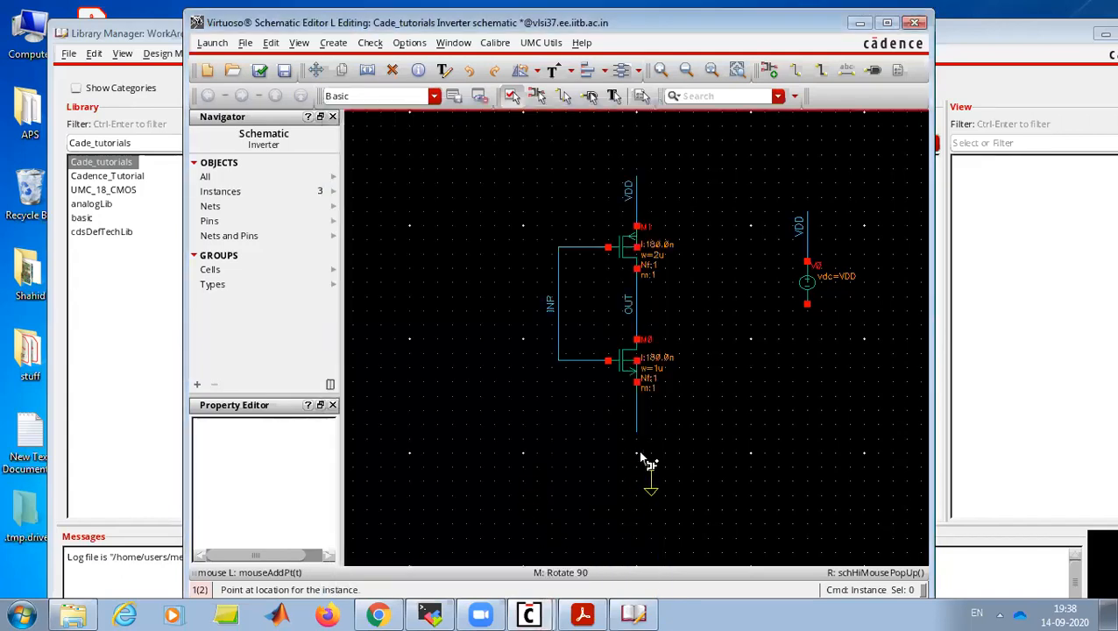
{"action": "left_click", "coordinate": [637, 431]}
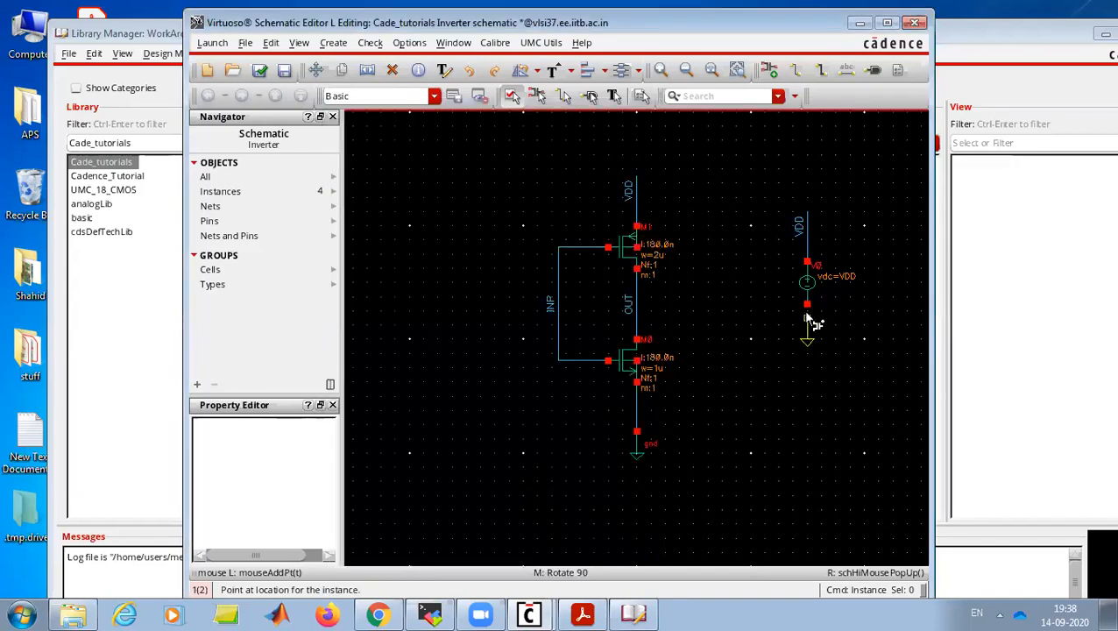
- Place a gnd symbol on the vdc source's negative terminal and stretch it downward on a connecting wire
{"action": "left_click", "coordinate": [807, 307]}
{"action": "key", "text": "Escape"}
{"action": "left_click_drag", "start_coordinate": [807, 323], "coordinate": [807, 360]}
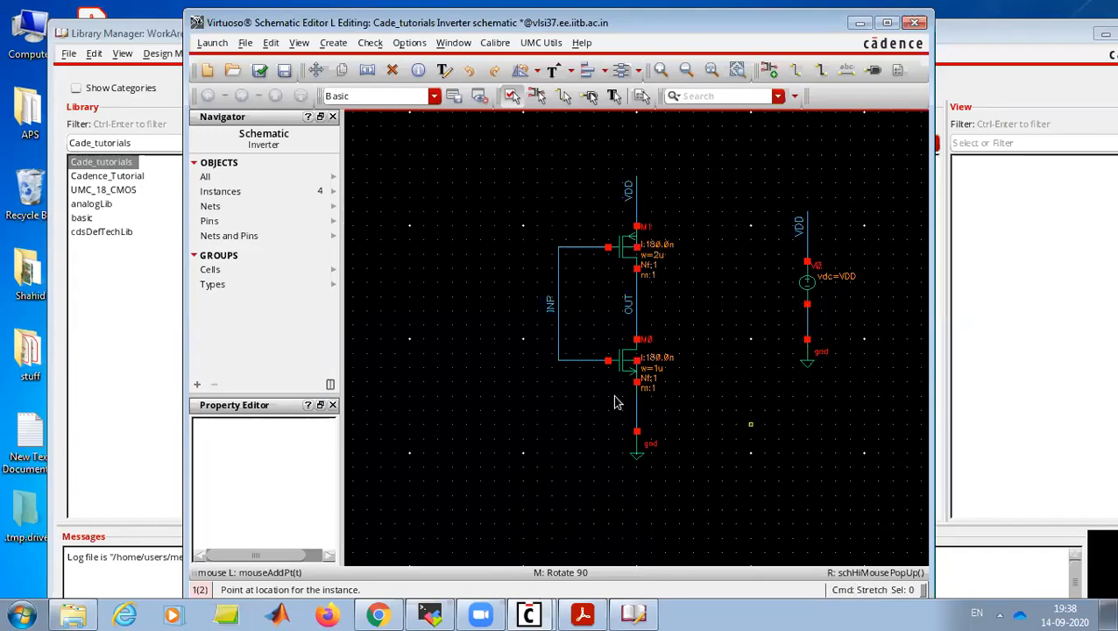
- Choose the vpulse cell from analogLib as the next instance to add
{"action": "key", "text": "i"}
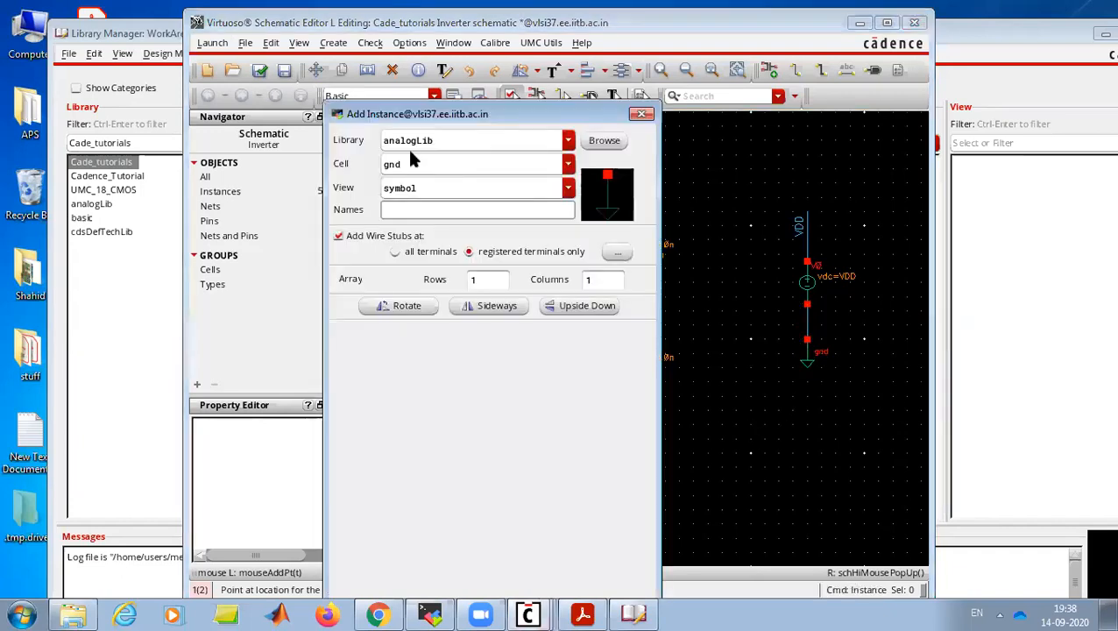
{"action": "left_click", "coordinate": [568, 164]}
{"action": "scroll", "coordinate": [495, 377], "scroll_direction": "down", "scroll_amount": 7}
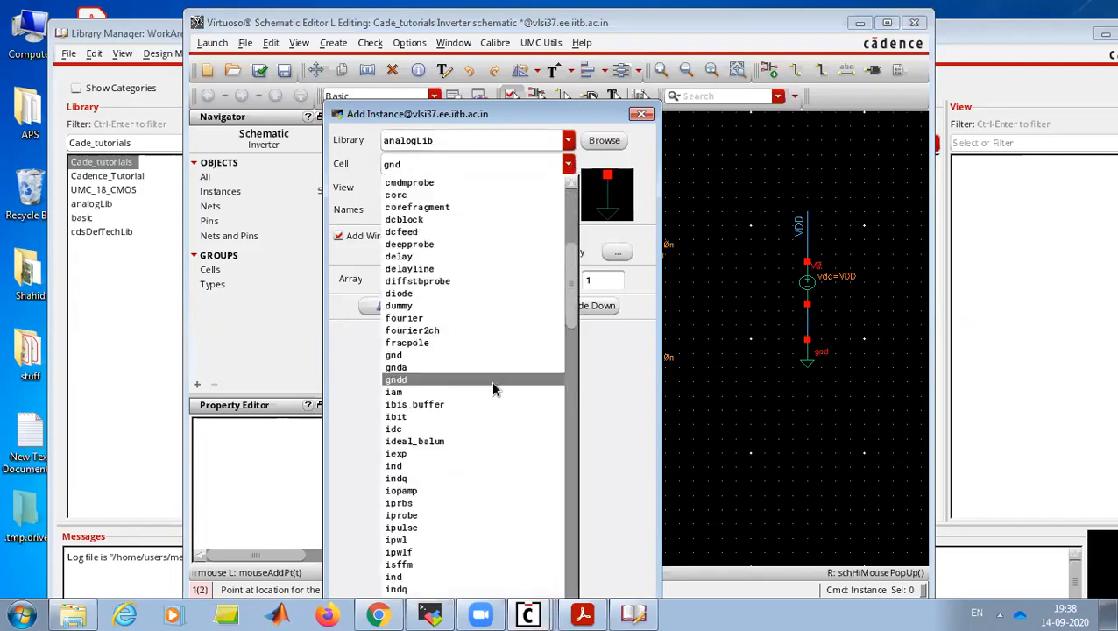
{"action": "scroll", "coordinate": [469, 533], "scroll_direction": "down", "scroll_amount": 20}
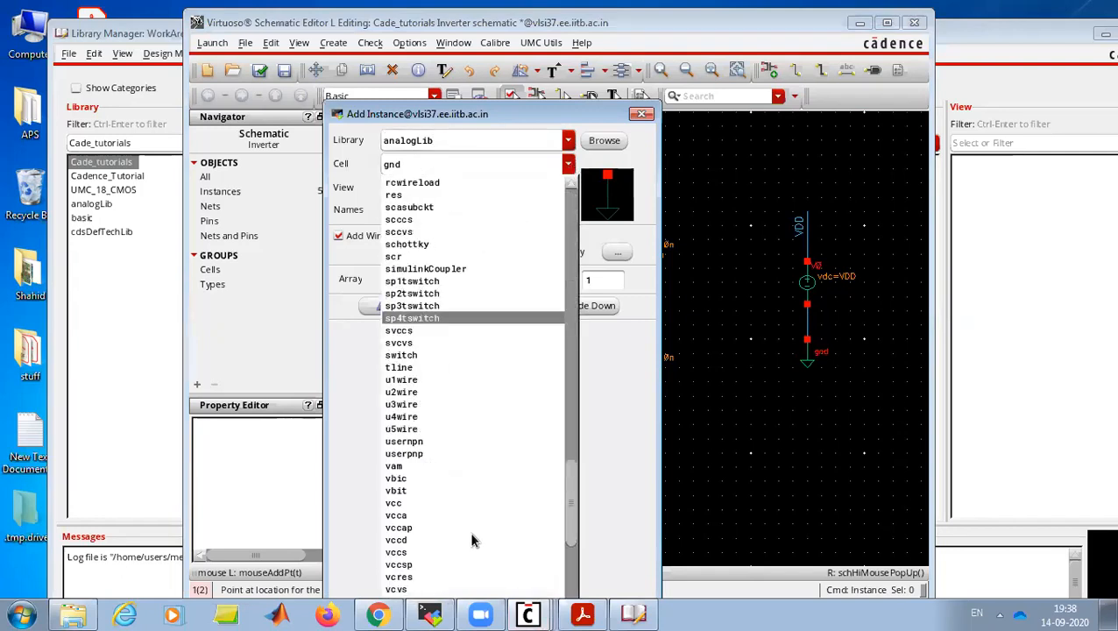
{"action": "left_click", "coordinate": [460, 503]}
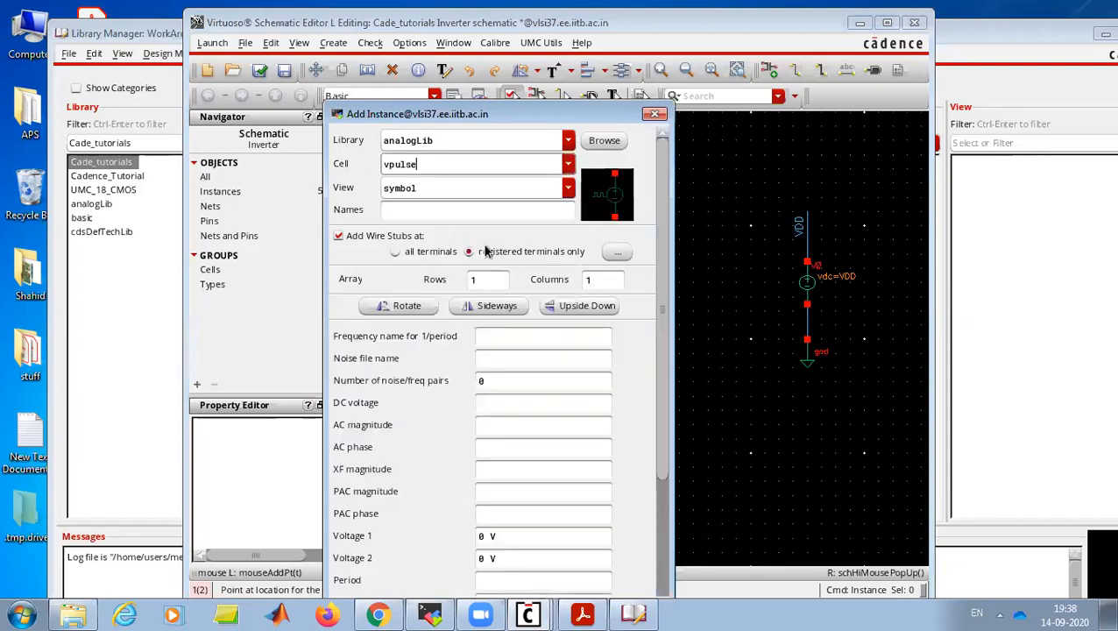
- Set the pulse source's Voltage 2 to 1.8 V and period to 1m, and place it to the left of the inverter
{"action": "scroll", "coordinate": [517, 500], "scroll_direction": "down", "scroll_amount": 5}
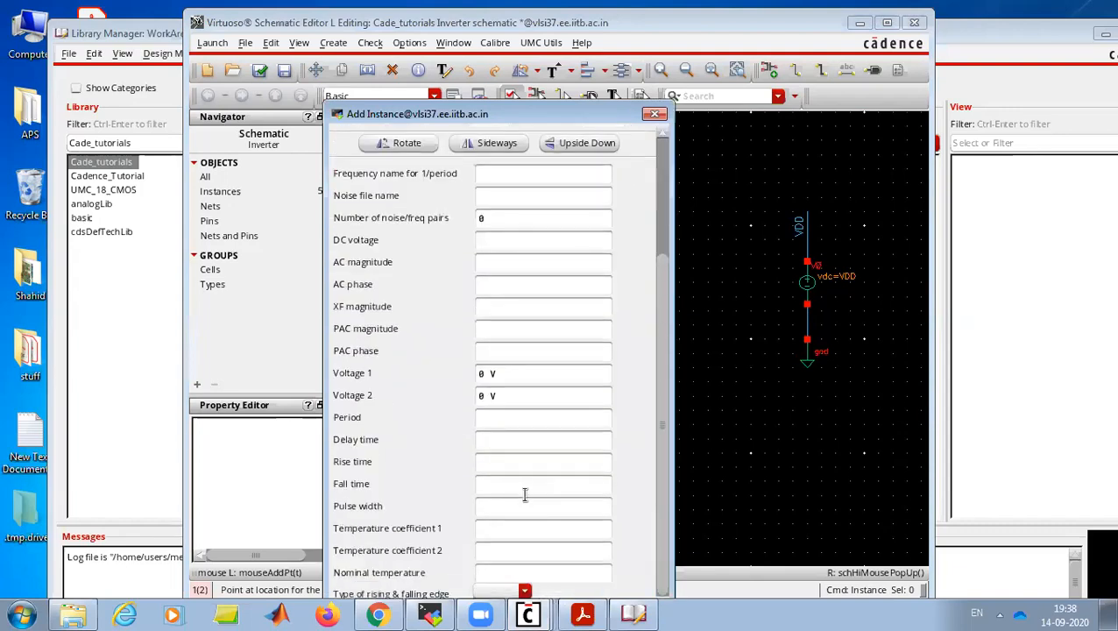
{"action": "key", "text": "Tab"}
{"action": "type", "text": "1."}
{"action": "left_click", "coordinate": [519, 455]}
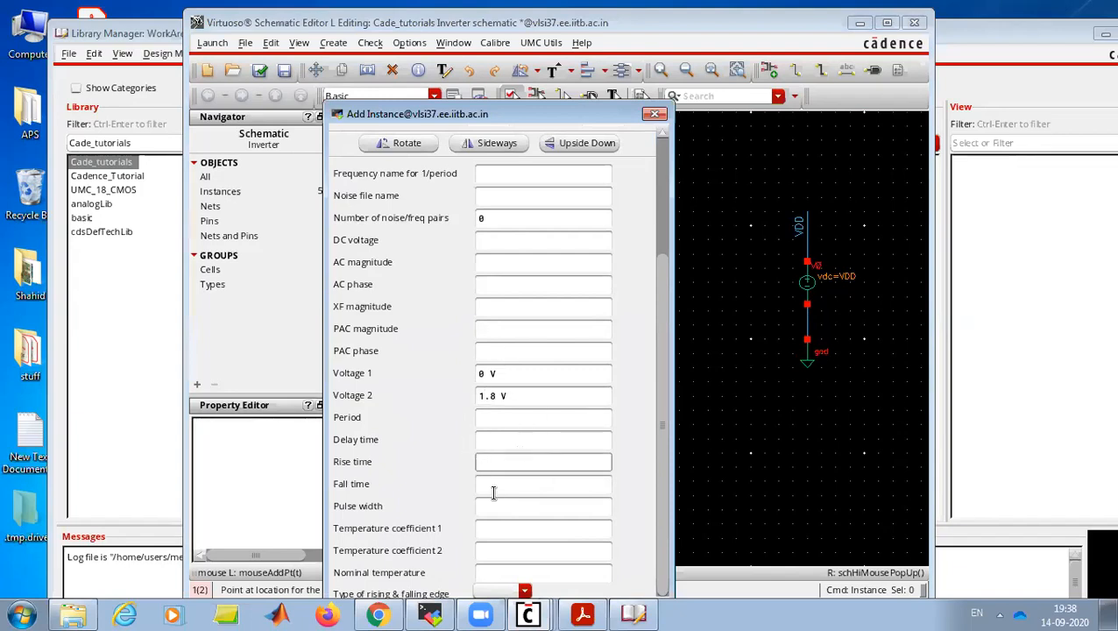
{"action": "left_click", "coordinate": [510, 420]}
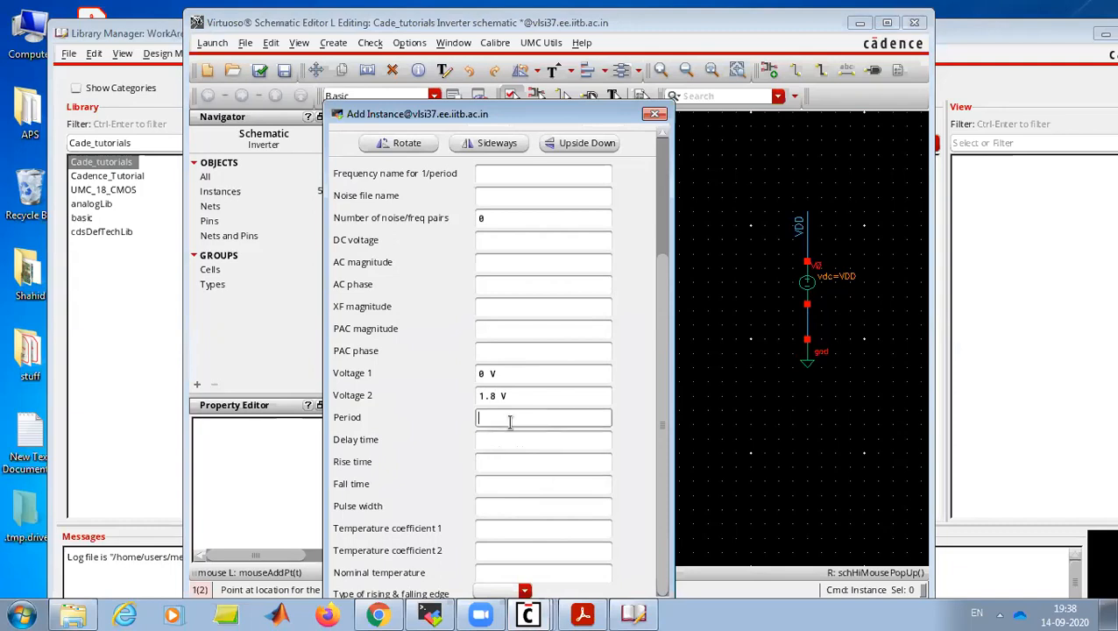
{"action": "type", "text": "1m"}
{"action": "key", "text": "Return"}
{"action": "left_click", "coordinate": [458, 314]}
- Wire the pulse source's positive terminal to the inverter's INP net
{"action": "key", "text": "w"}
{"action": "left_click", "coordinate": [459, 310]}
{"action": "left_click", "coordinate": [557, 289]}
{"action": "key", "text": "Escape"}
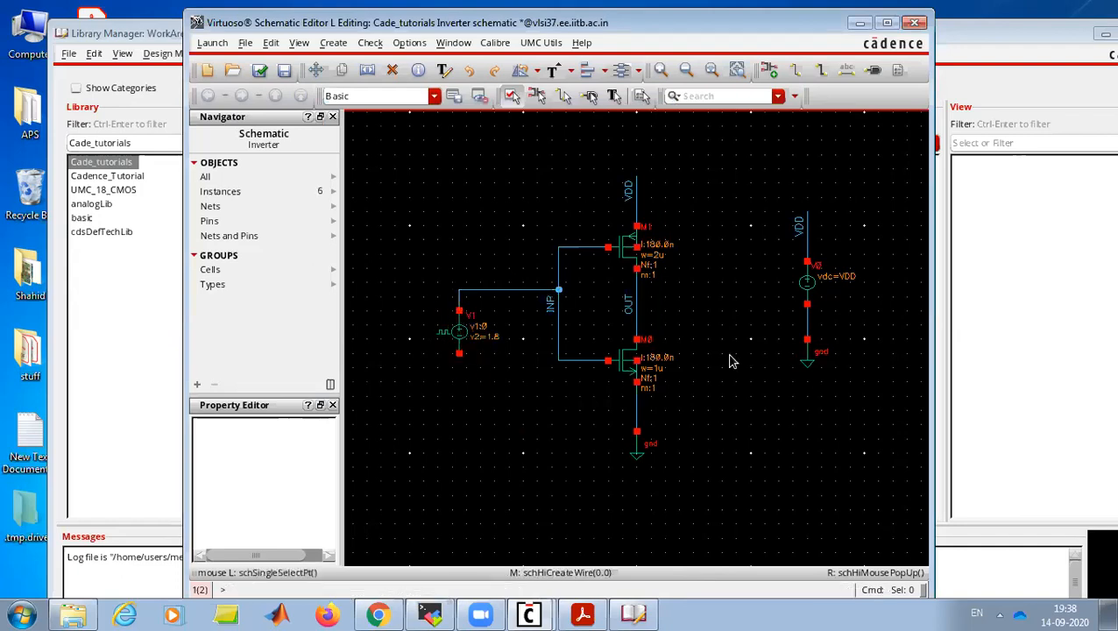
- Copy the gnd symbol under the vdc source to the pulse source's negative terminal
{"action": "key", "text": "c"}
{"action": "left_click", "coordinate": [807, 355]}
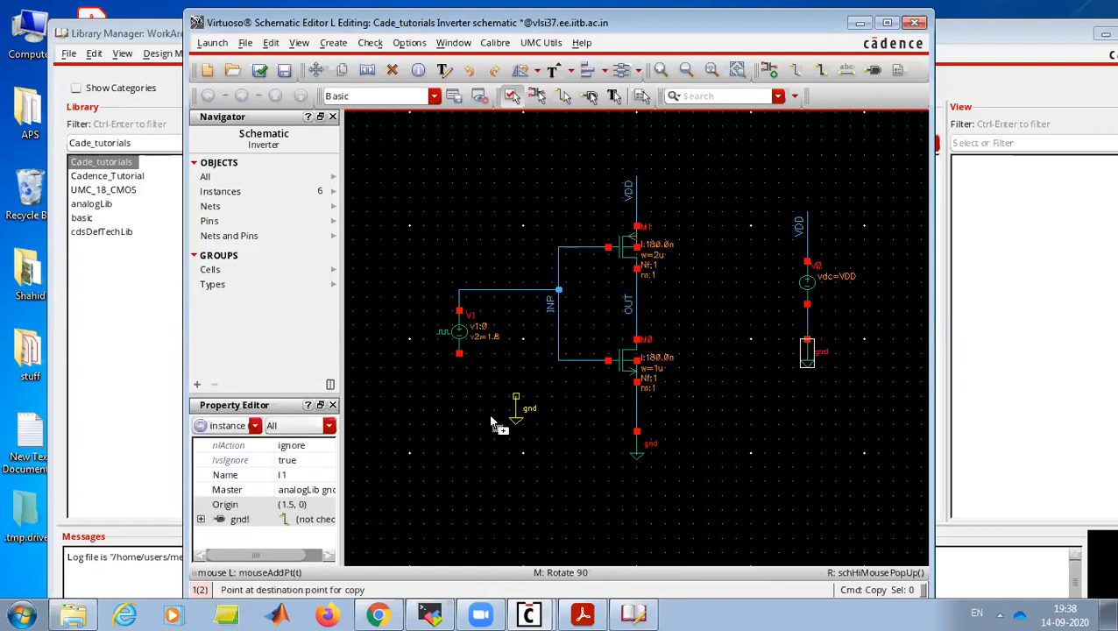
{"action": "left_click", "coordinate": [455, 389]}
{"action": "key", "text": "Escape"}
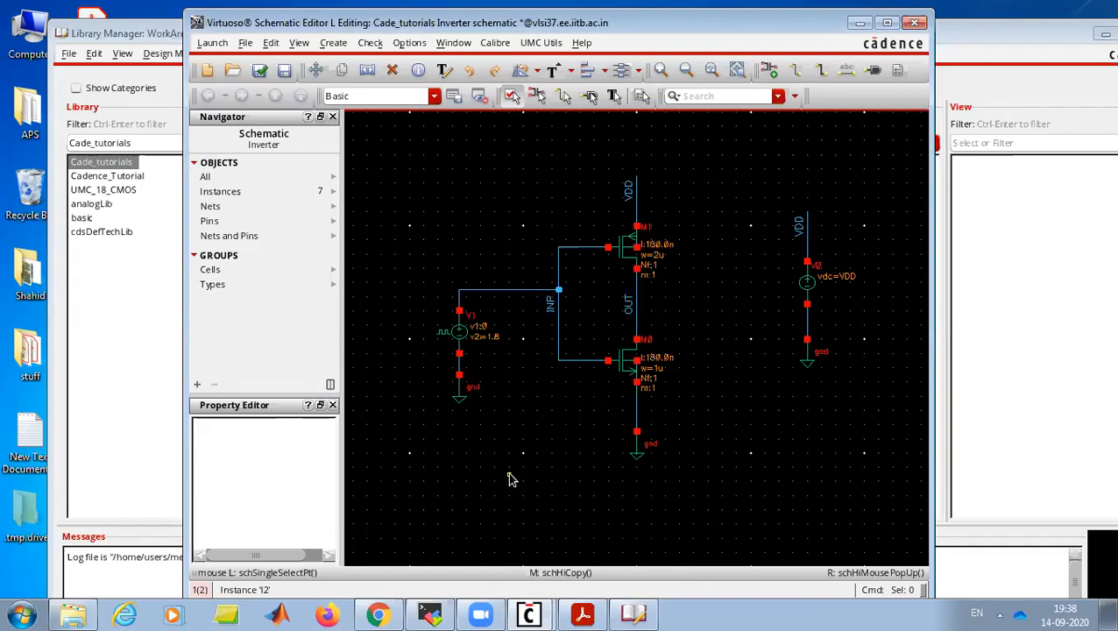
- Check and save the inverter schematic and launch the ADE L simulation environment for it
{"action": "left_click", "coordinate": [259, 70]}
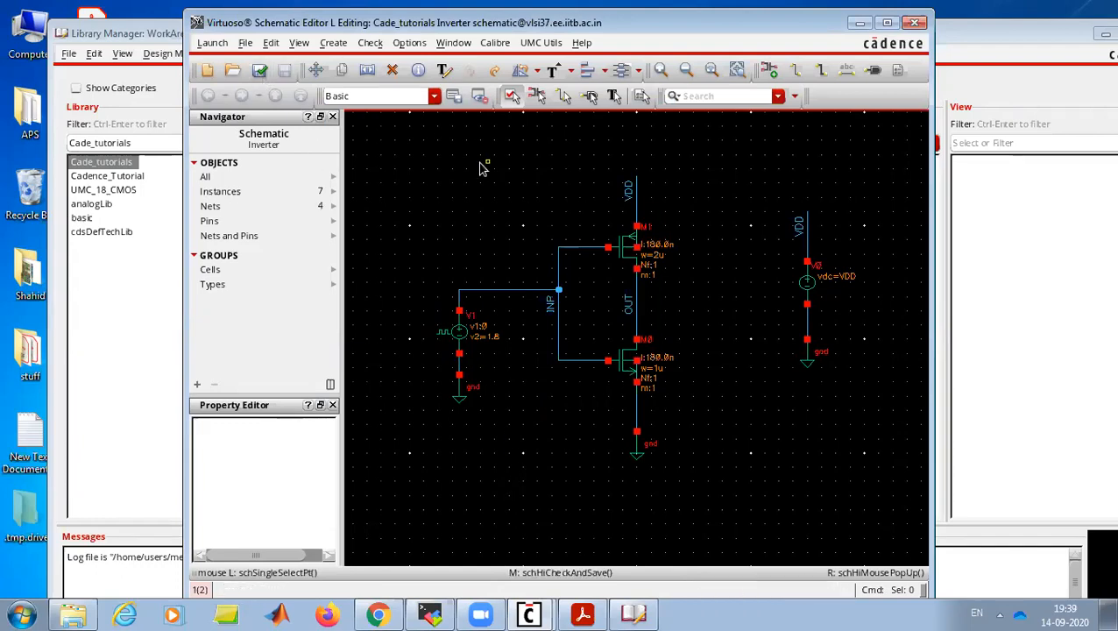
{"action": "left_click", "coordinate": [215, 43]}
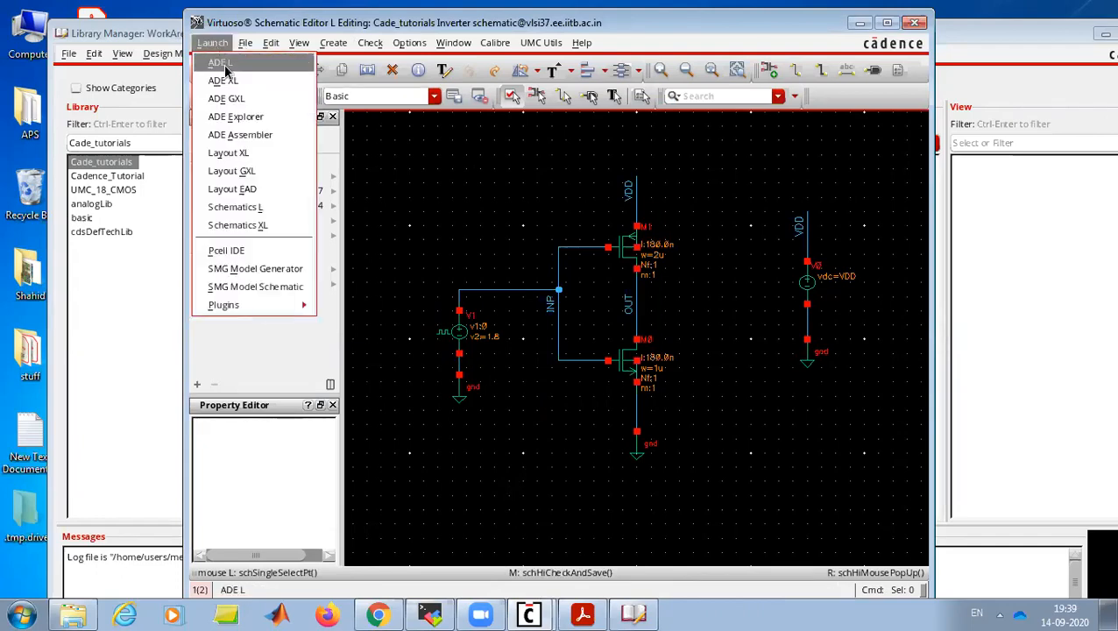
{"action": "left_click", "coordinate": [223, 63]}
{"action": "left_click_drag", "start_coordinate": [134, 252], "coordinate": [163, 127]}
- Set up an enabled transient analysis with a stop time of 5m and conservative accuracy
{"action": "left_click", "coordinate": [97, 145]}
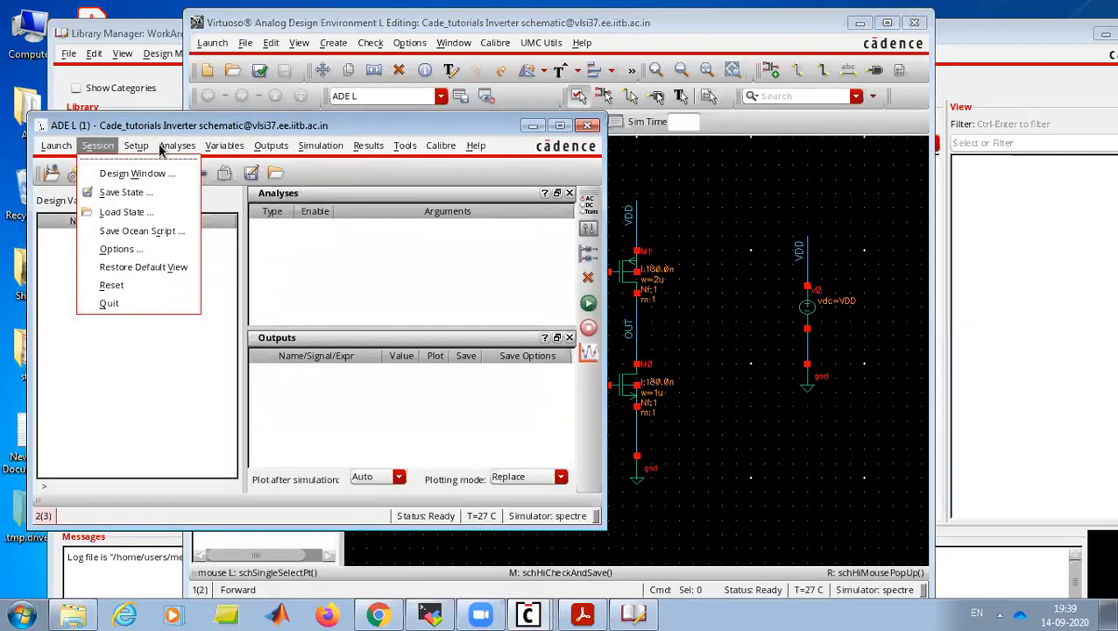
{"action": "left_click", "coordinate": [174, 146]}
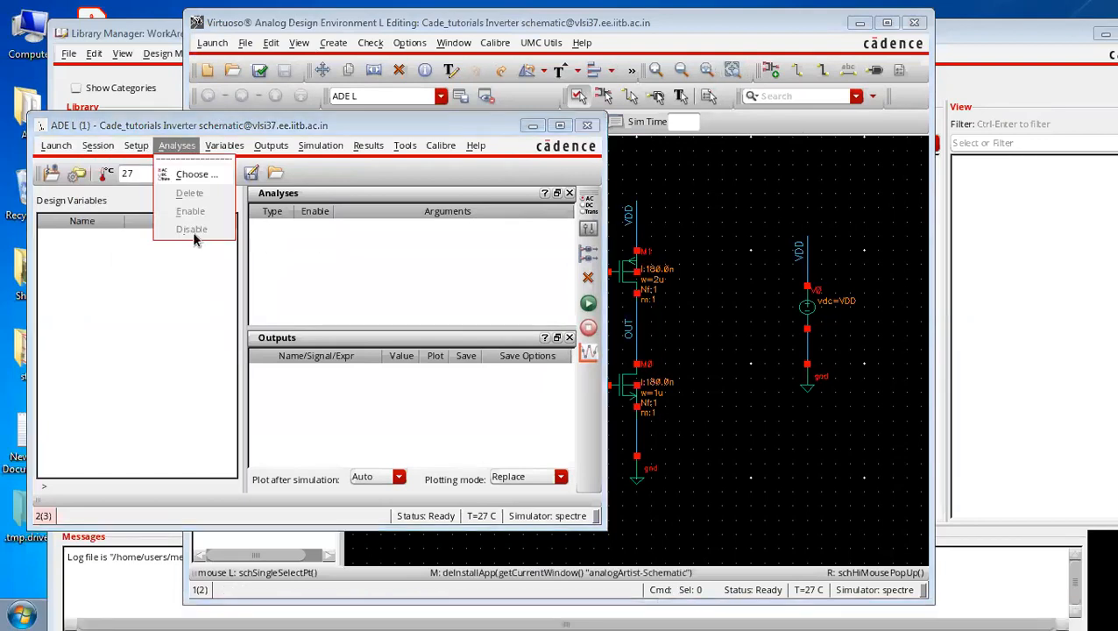
{"action": "left_click", "coordinate": [194, 180]}
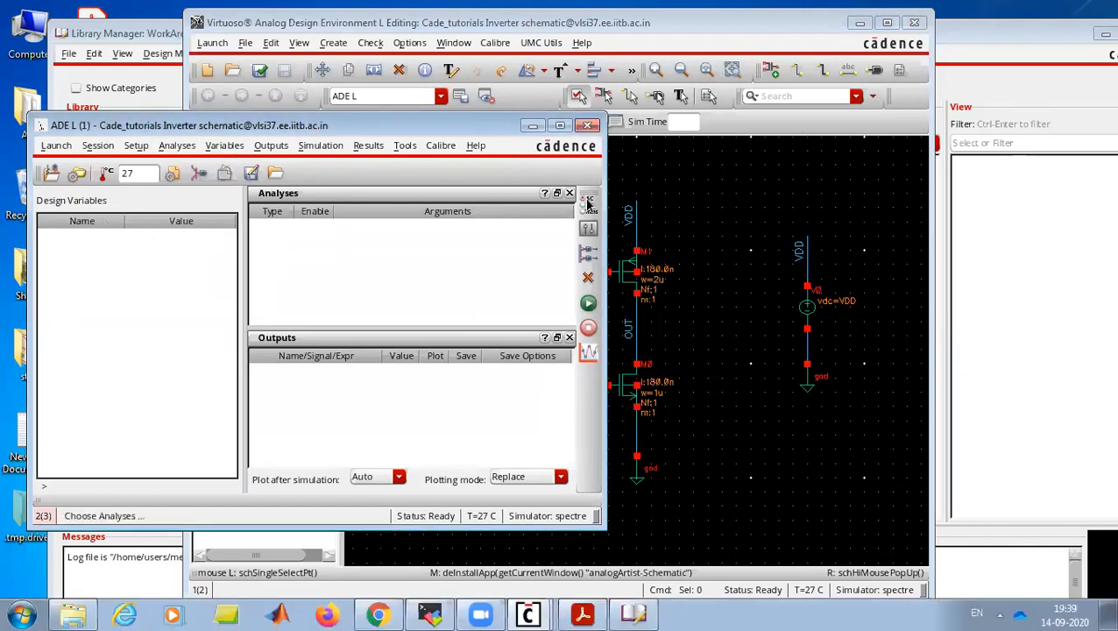
{"action": "left_click", "coordinate": [375, 363]}
{"action": "left_click", "coordinate": [449, 315]}
{"action": "type", "text": "5m"}
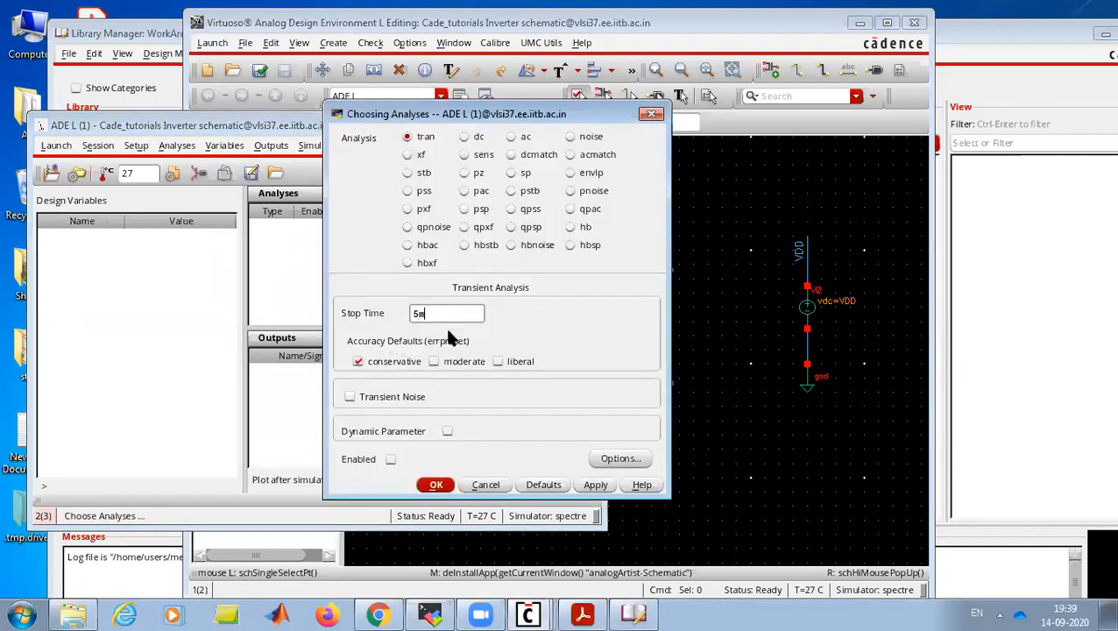
{"action": "left_click", "coordinate": [391, 459]}
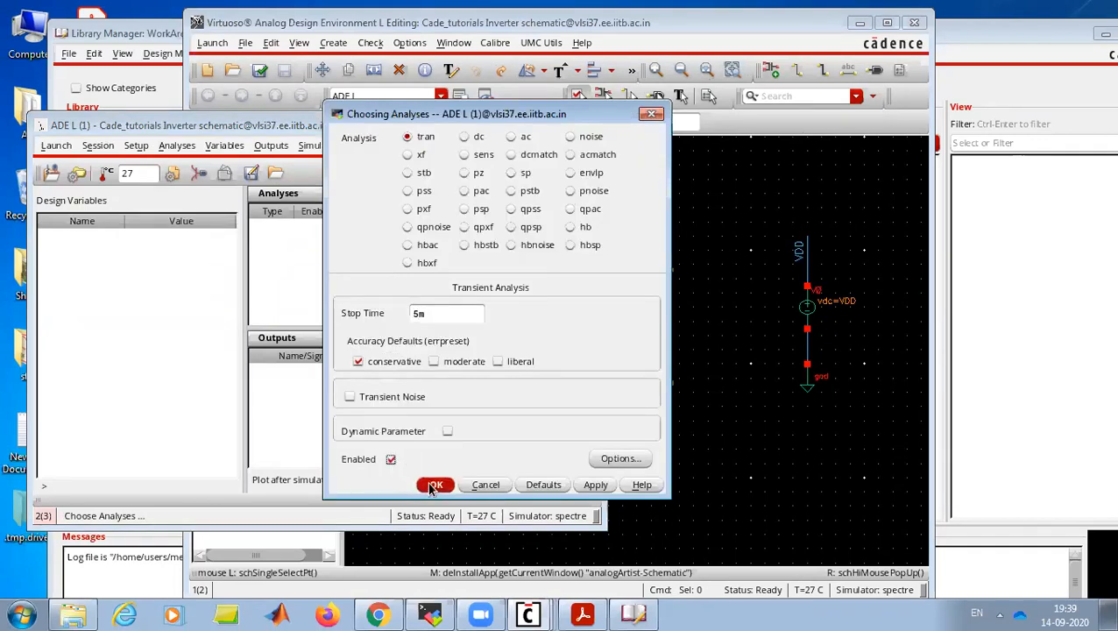
{"action": "left_click", "coordinate": [433, 485]}
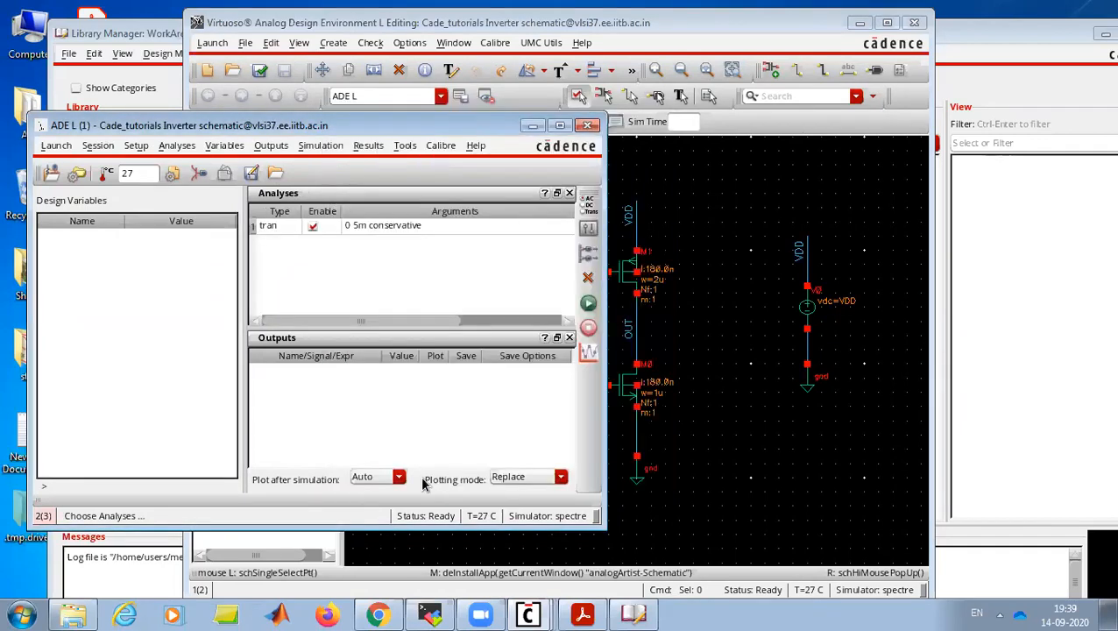
- Netlist and run the simulation, examine the Spectre output log for errors and close the log
{"action": "left_click", "coordinate": [583, 305]}
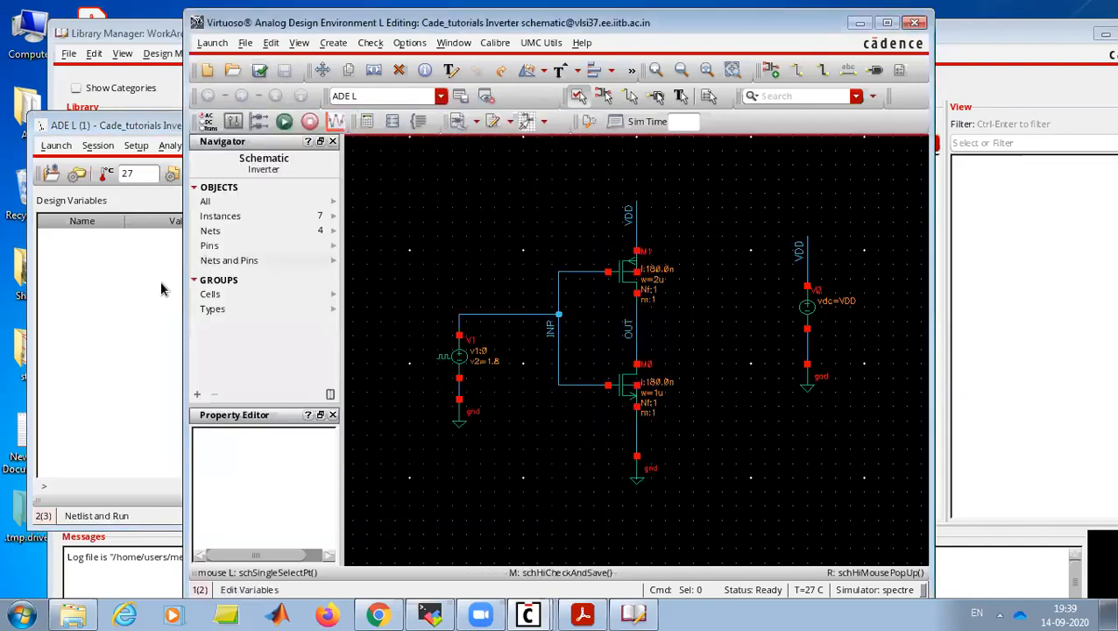
{"action": "left_click", "coordinate": [132, 303]}
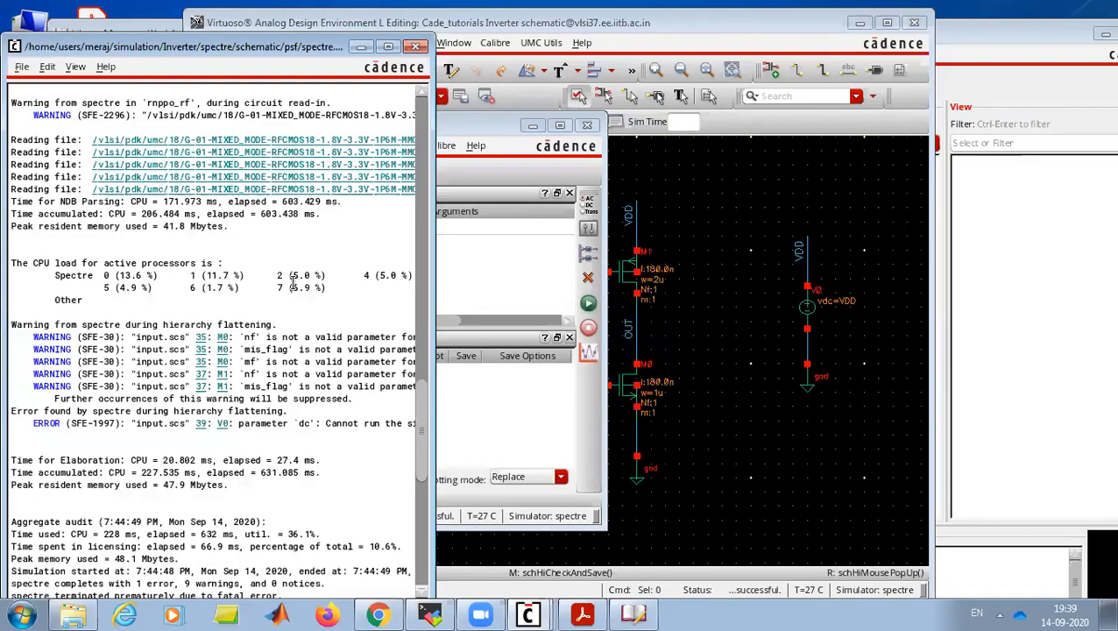
{"action": "scroll", "coordinate": [293, 282], "scroll_direction": "down", "scroll_amount": 1}
{"action": "left_click", "coordinate": [415, 46]}
- Set the VDD design variable to 1.8, rerun the transient simulation and close its output log
{"action": "double_click", "coordinate": [197, 236]}
{"action": "type", "text": "q"}
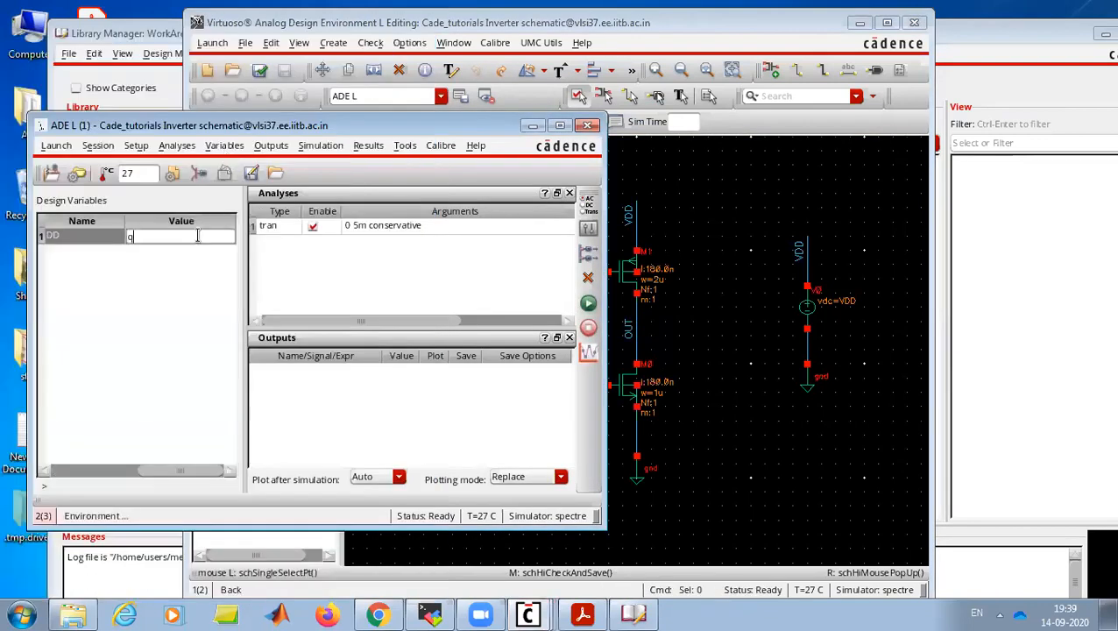
{"action": "key", "text": "Return"}
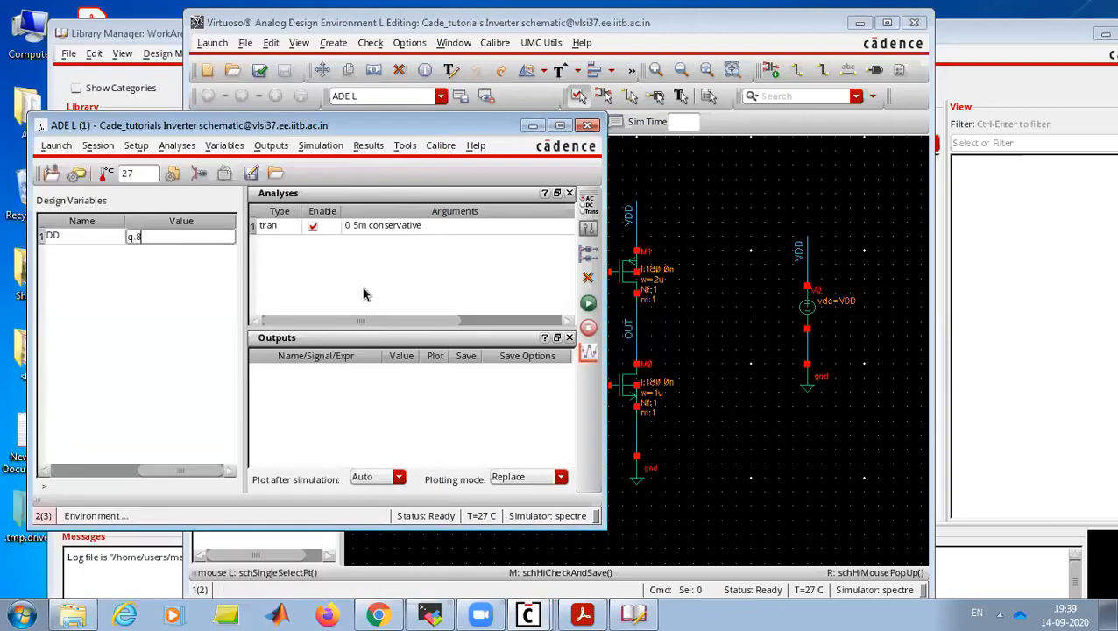
{"action": "key", "text": "BackSpace"}
{"action": "type", "text": "1.8"}
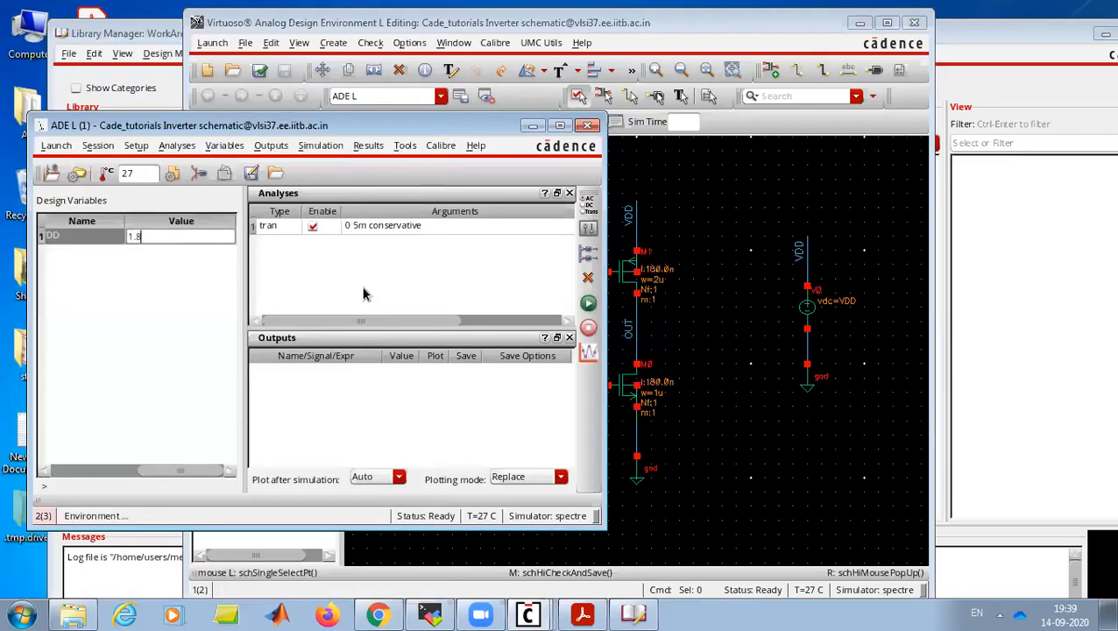
{"action": "left_click", "coordinate": [366, 294]}
{"action": "left_click", "coordinate": [587, 303]}
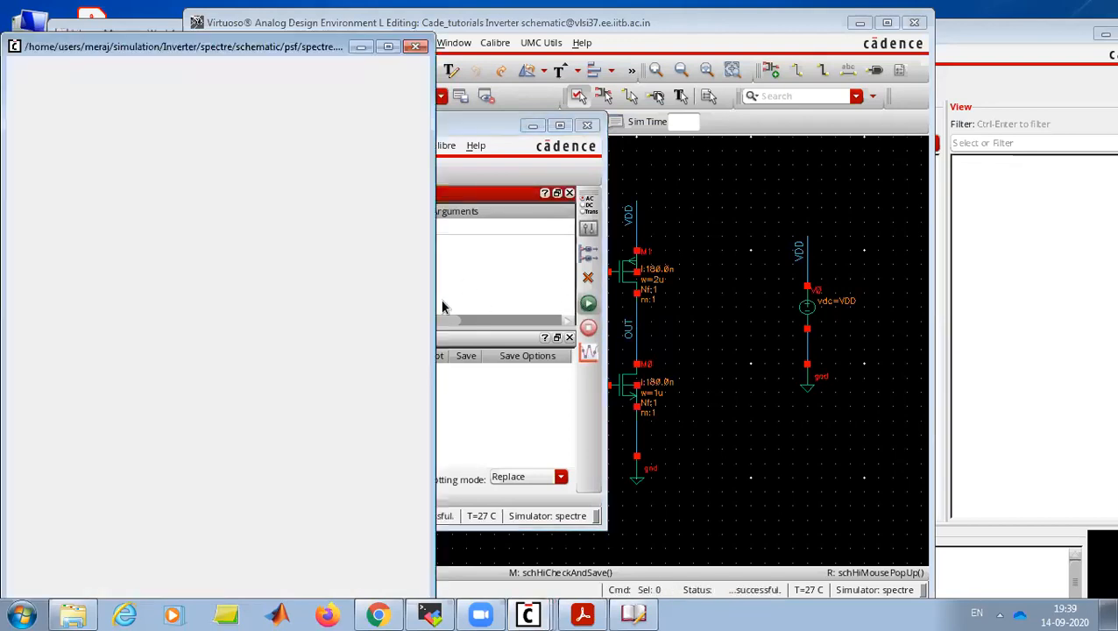
{"action": "left_click", "coordinate": [416, 45]}
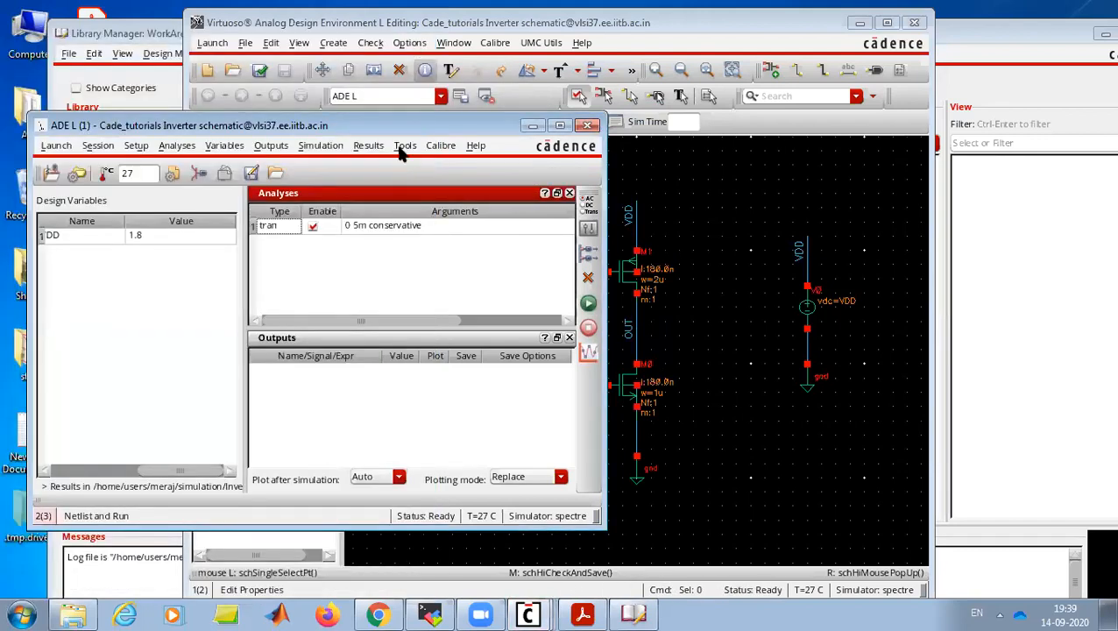
- Use the Direct Plot main form to add the transient voltages of the OUT and INP nets to the outputs
{"action": "left_click", "coordinate": [368, 147]}
{"action": "mouse_move", "coordinate": [387, 191]}
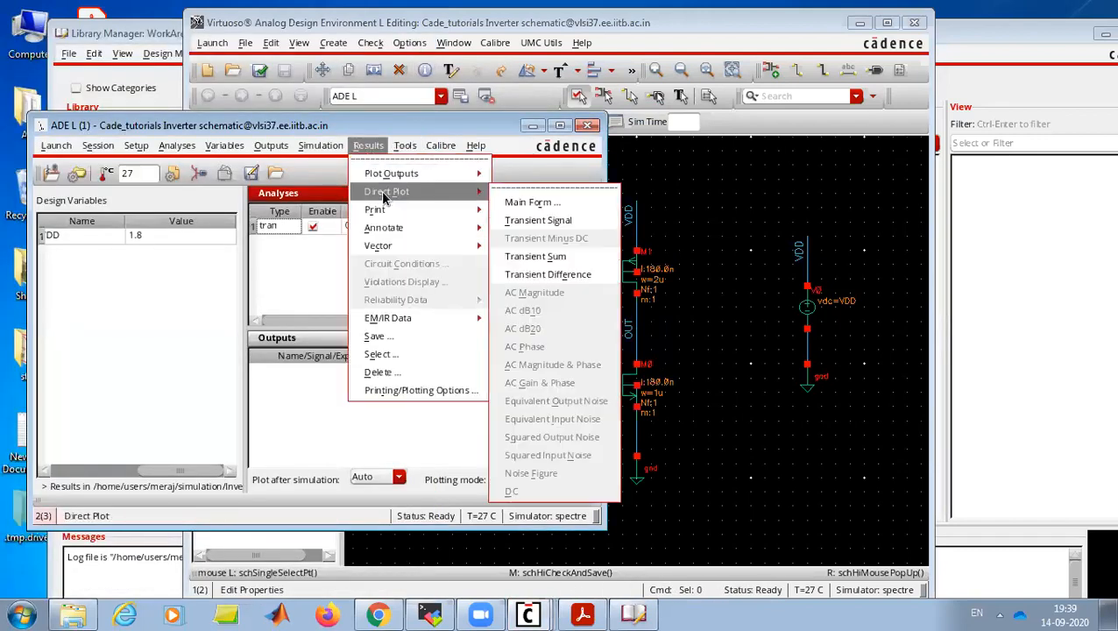
{"action": "left_click", "coordinate": [520, 200]}
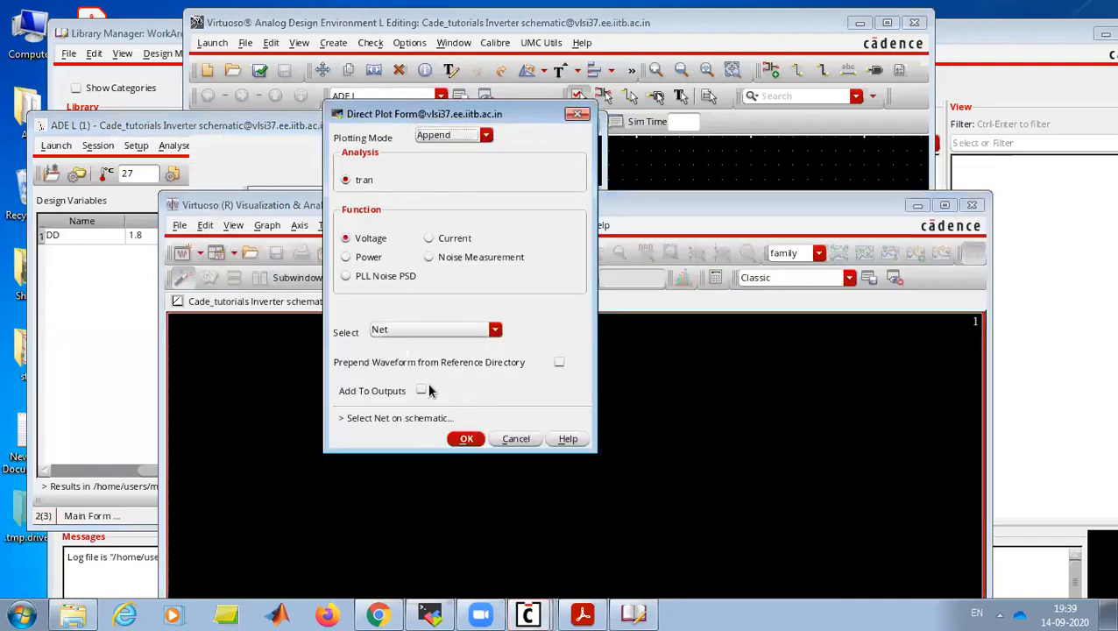
{"action": "left_click", "coordinate": [421, 391]}
{"action": "left_click", "coordinate": [698, 175]}
{"action": "left_click", "coordinate": [638, 328]}
{"action": "left_click", "coordinate": [578, 384]}
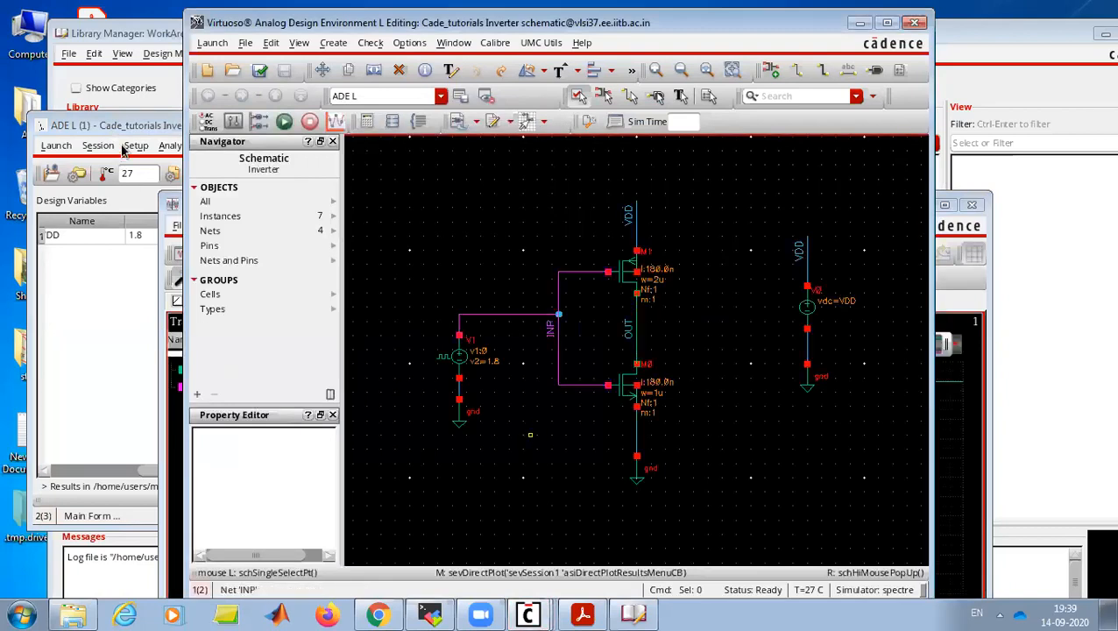
- Plot the OUT and INP outputs and examine their waveforms in separate strips of the enlarged graph window
{"action": "left_click", "coordinate": [122, 398]}
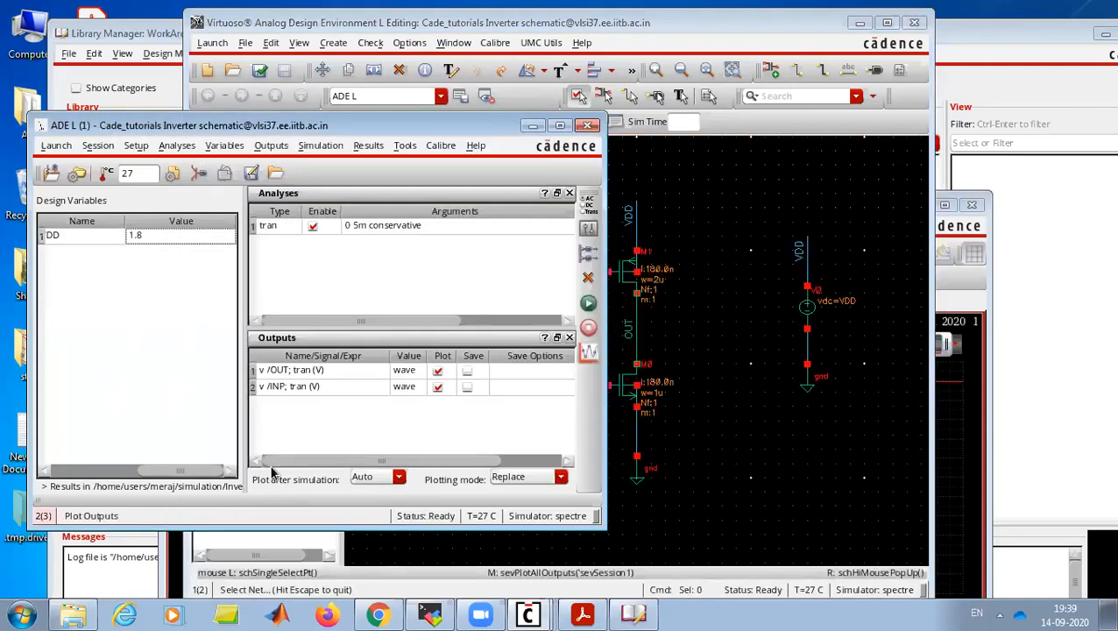
{"action": "left_click", "coordinate": [526, 613]}
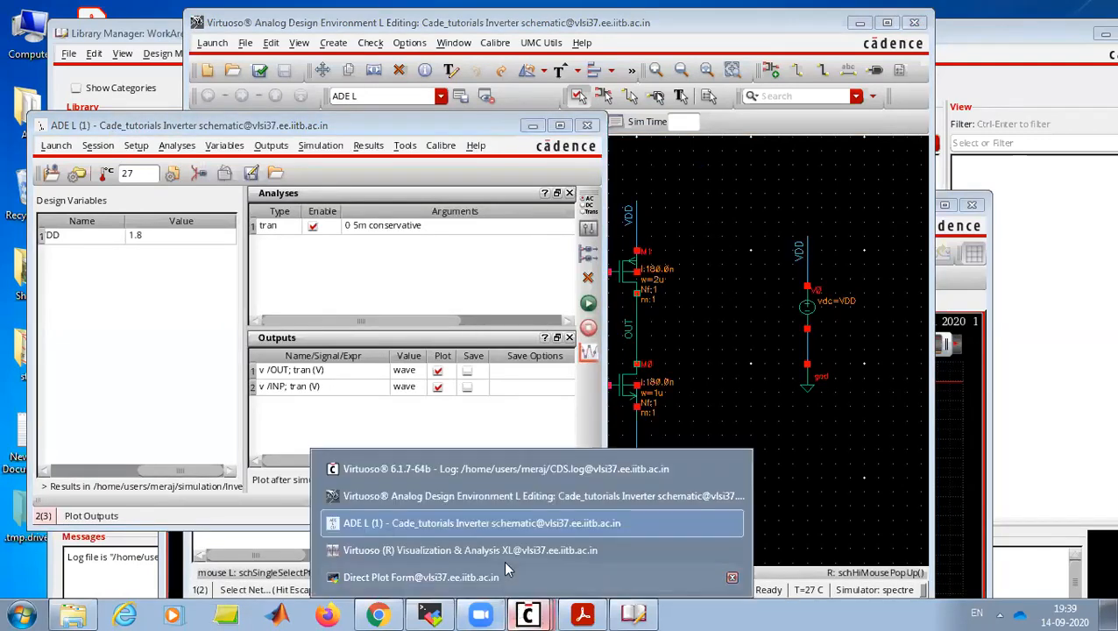
{"action": "left_click", "coordinate": [506, 550]}
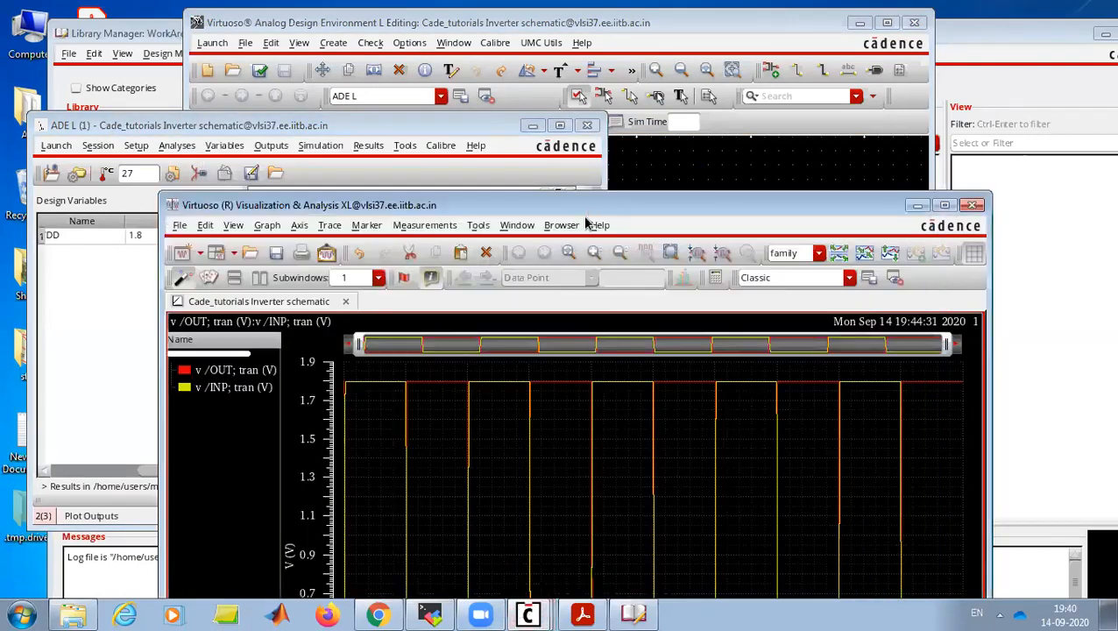
{"action": "double_click", "coordinate": [586, 210]}
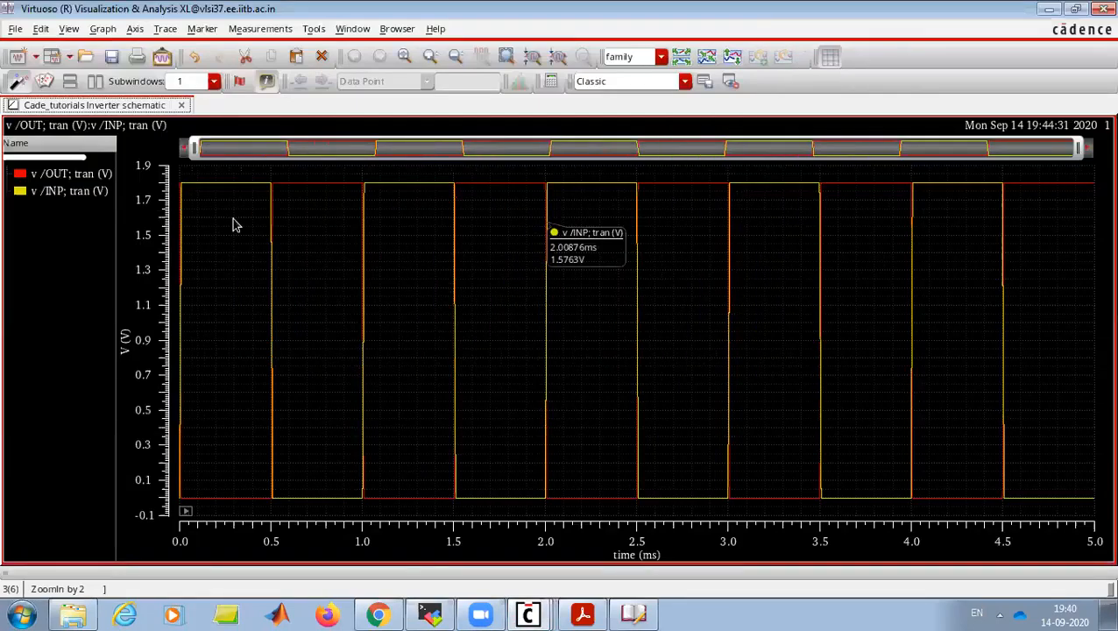
{"action": "left_click", "coordinate": [708, 87]}
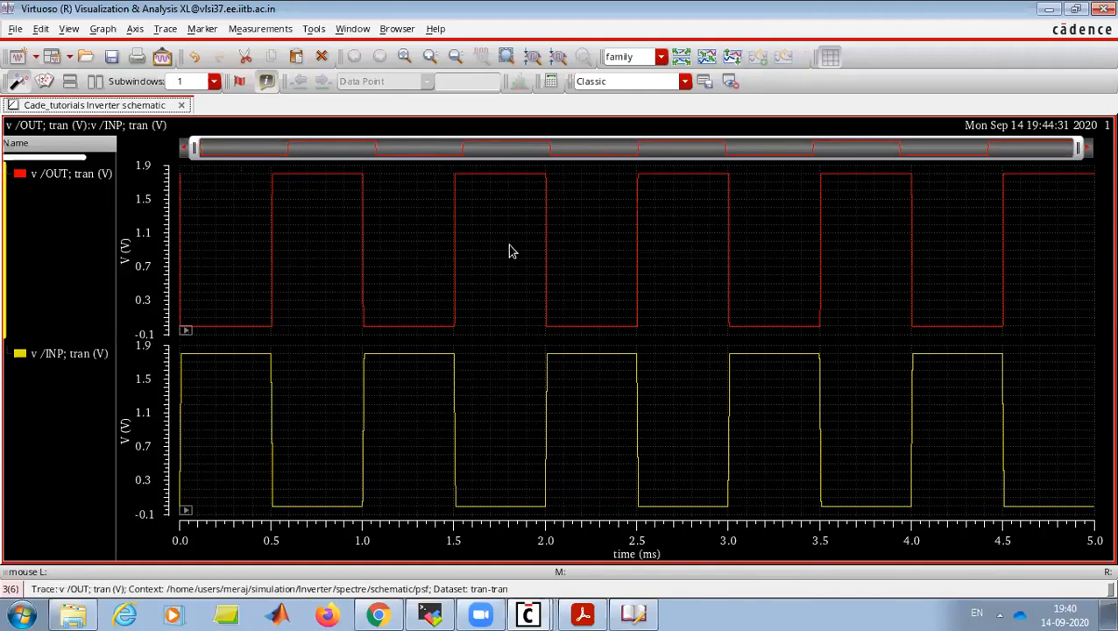
{"action": "left_click", "coordinate": [1087, 8]}
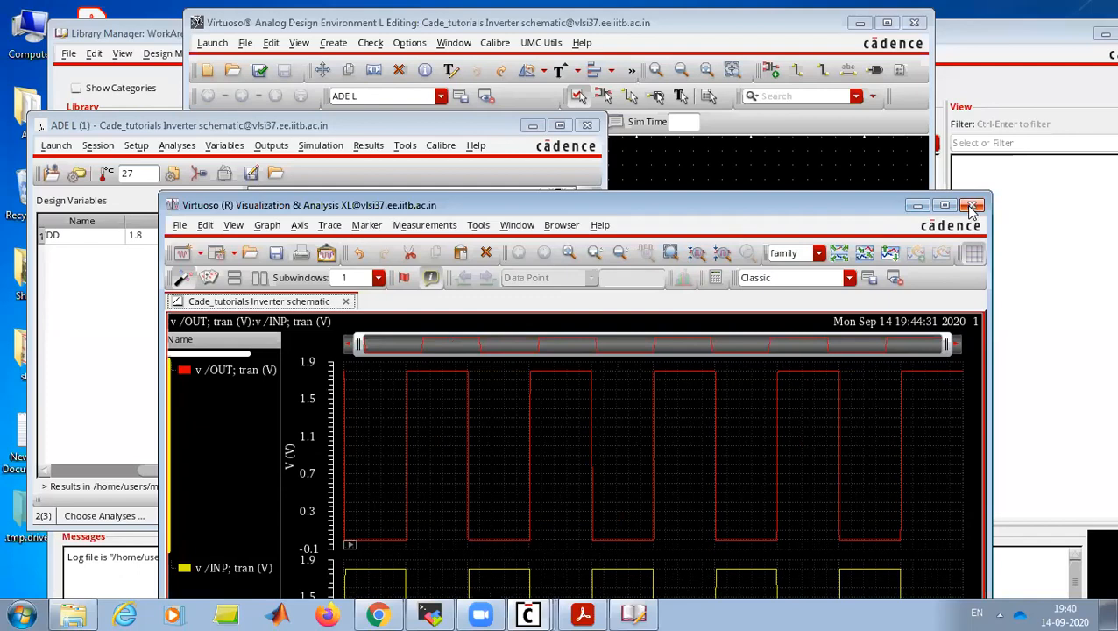
- Save the simulation state as cellview spectre_state1 of the Inverter cell in Cade_tutorials and close ADE L
{"action": "left_click", "coordinate": [97, 146]}
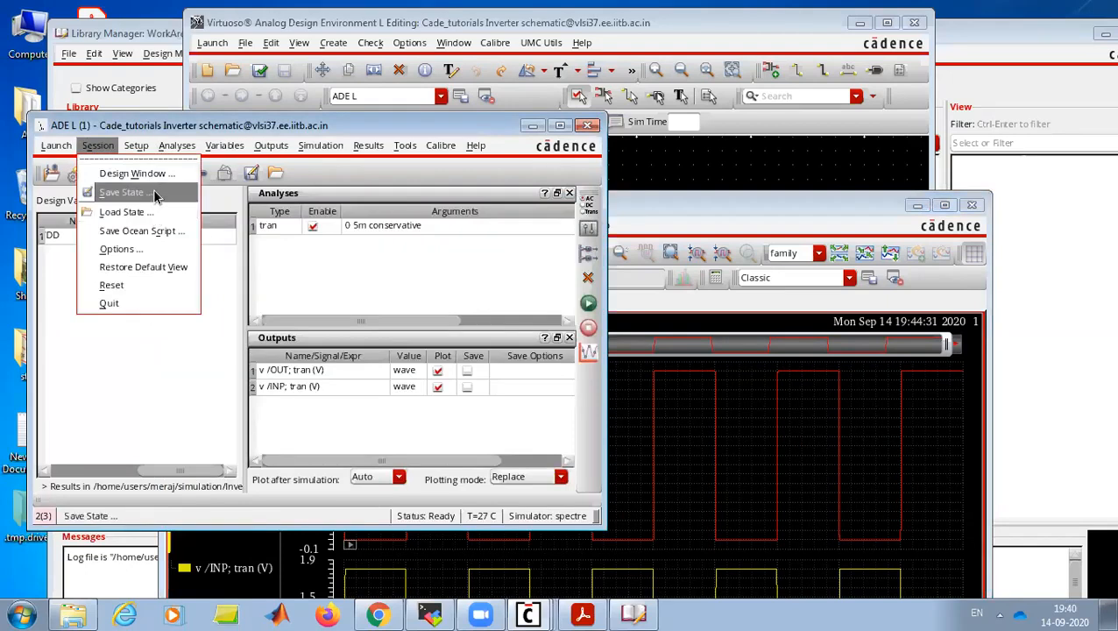
{"action": "left_click", "coordinate": [152, 190]}
{"action": "left_click", "coordinate": [573, 146]}
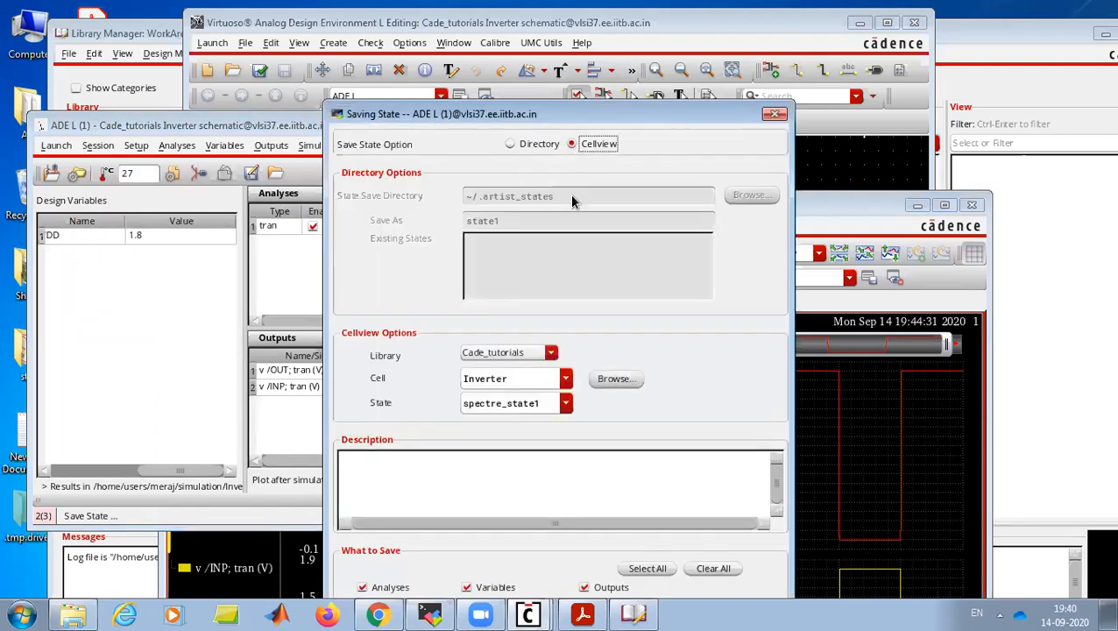
{"action": "key", "text": "Return"}
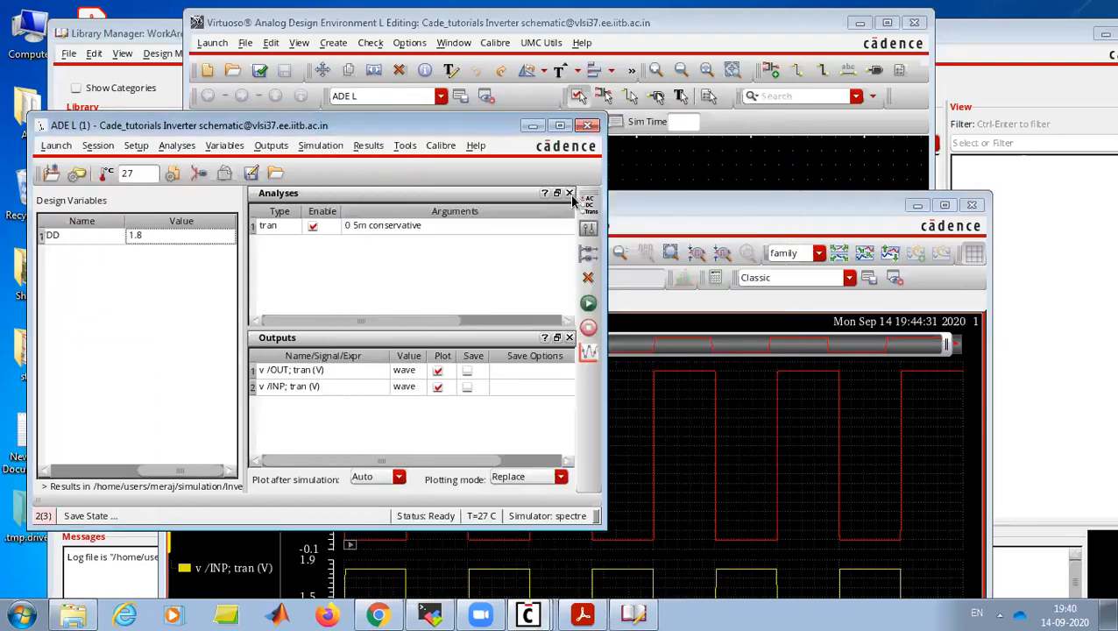
{"action": "left_click", "coordinate": [589, 128]}
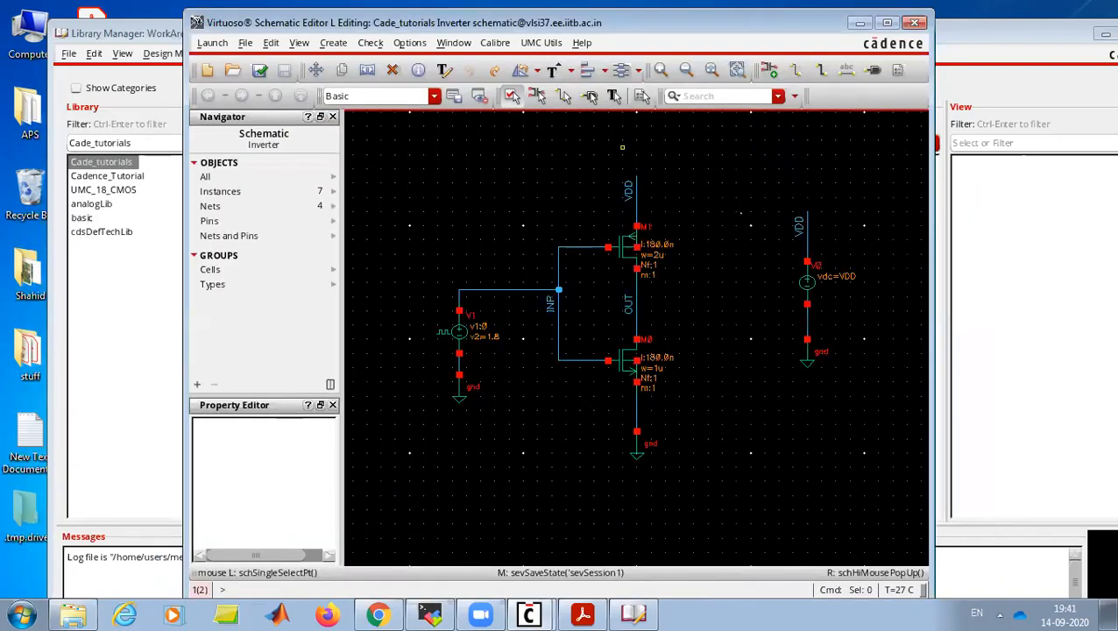
- Delete the vdc source, the pulse source, their wiring and all gnd symbols, leaving only the two-transistor inverter
{"action": "left_click_drag", "start_coordinate": [757, 178], "coordinate": [851, 401]}
{"action": "key", "text": "Delete"}
{"action": "left_click_drag", "start_coordinate": [414, 238], "coordinate": [509, 454]}
{"action": "key", "text": "Delete"}
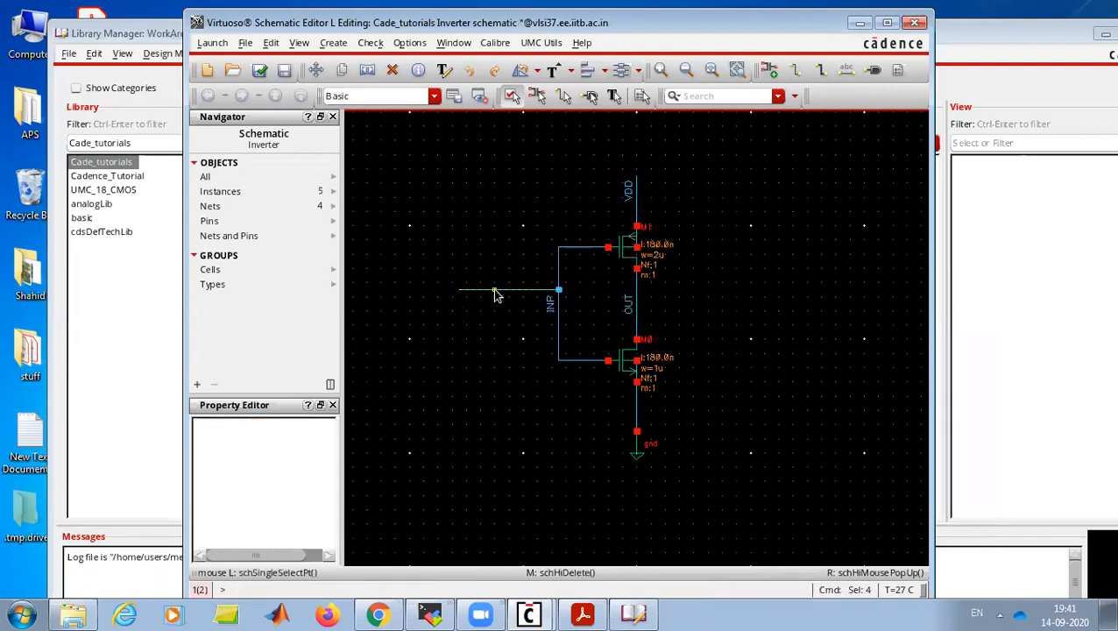
{"action": "left_click", "coordinate": [633, 451]}
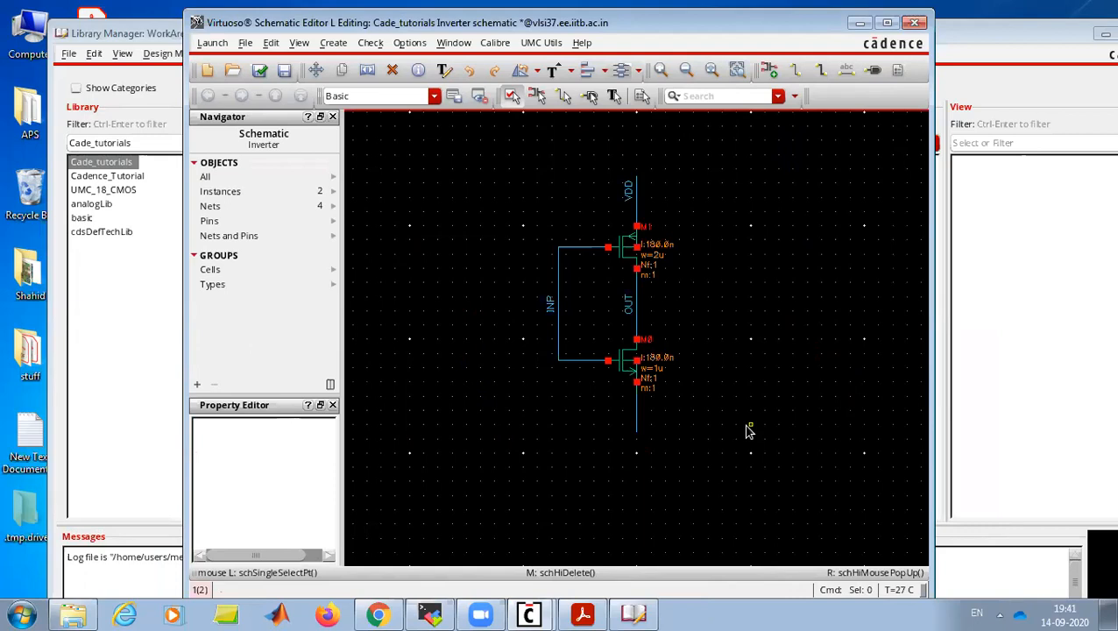
- Label the wire below the lower transistor's source GND
{"action": "type", "text": "l"}
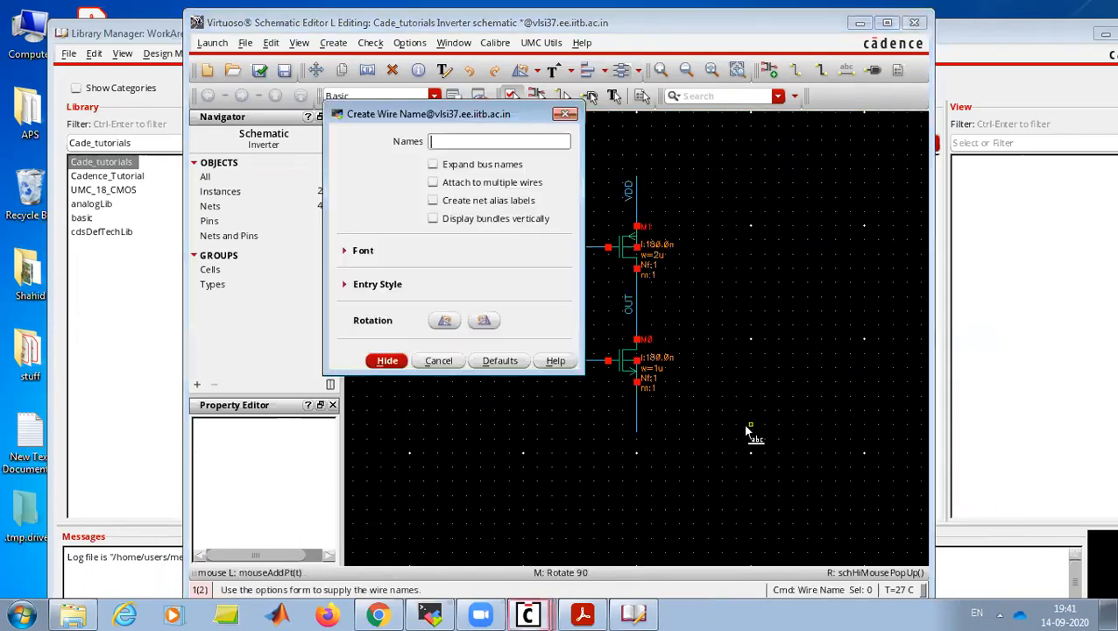
{"action": "type", "text": "GND"}
{"action": "key", "text": "Return"}
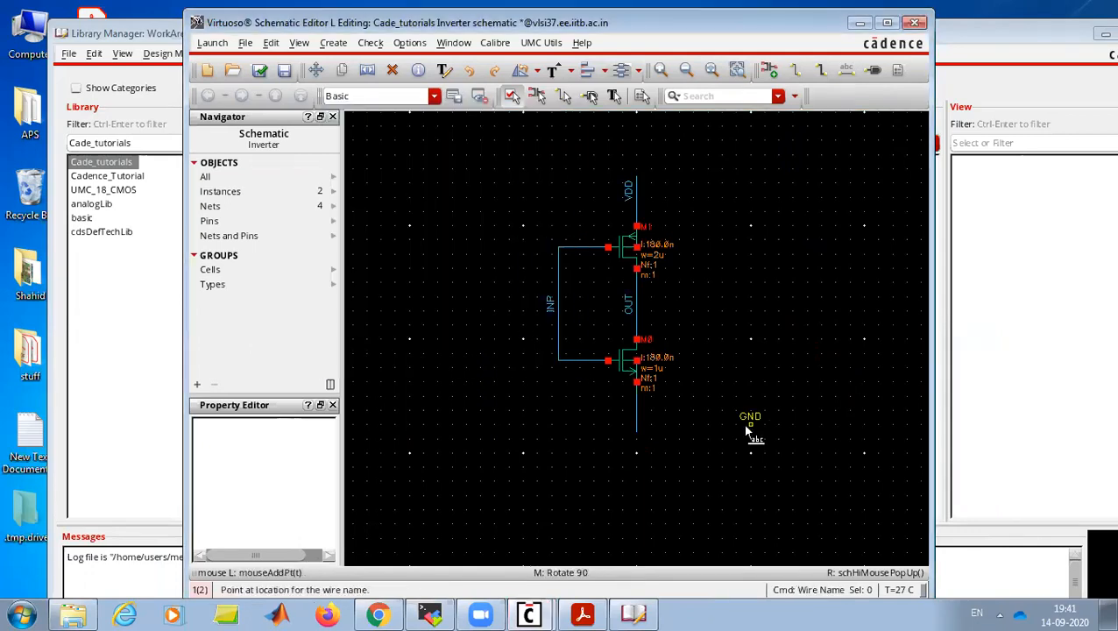
{"action": "left_click", "coordinate": [638, 424]}
{"action": "key", "text": "Escape"}
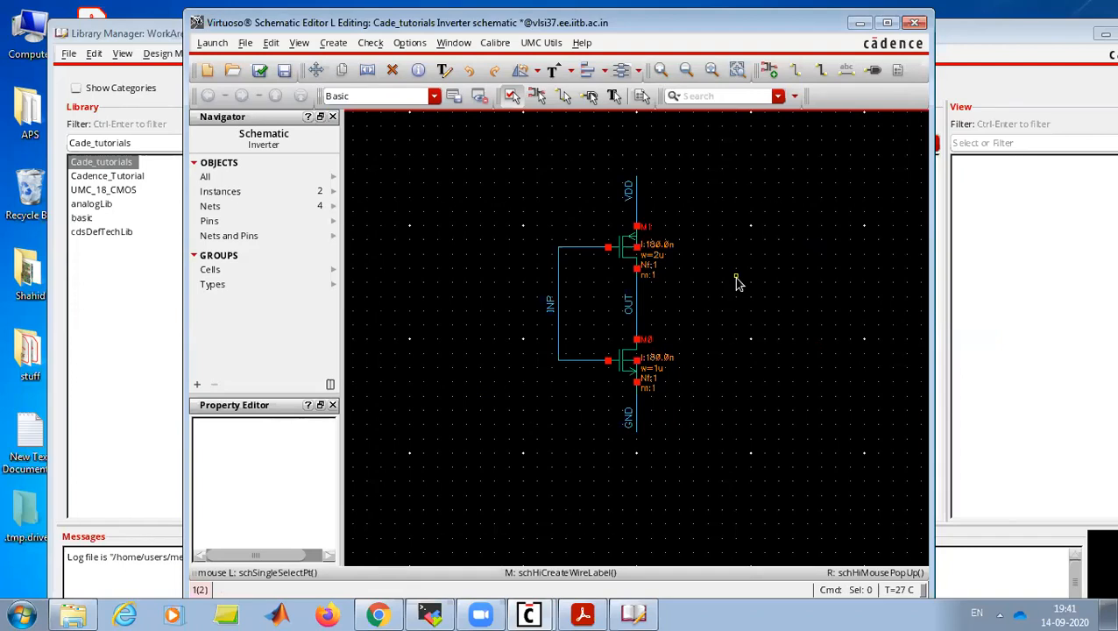
- Create inputOutput pins VDD, GND, INP and OUT, placed in a vertical column to the right of the inverter
{"action": "key", "text": "p"}
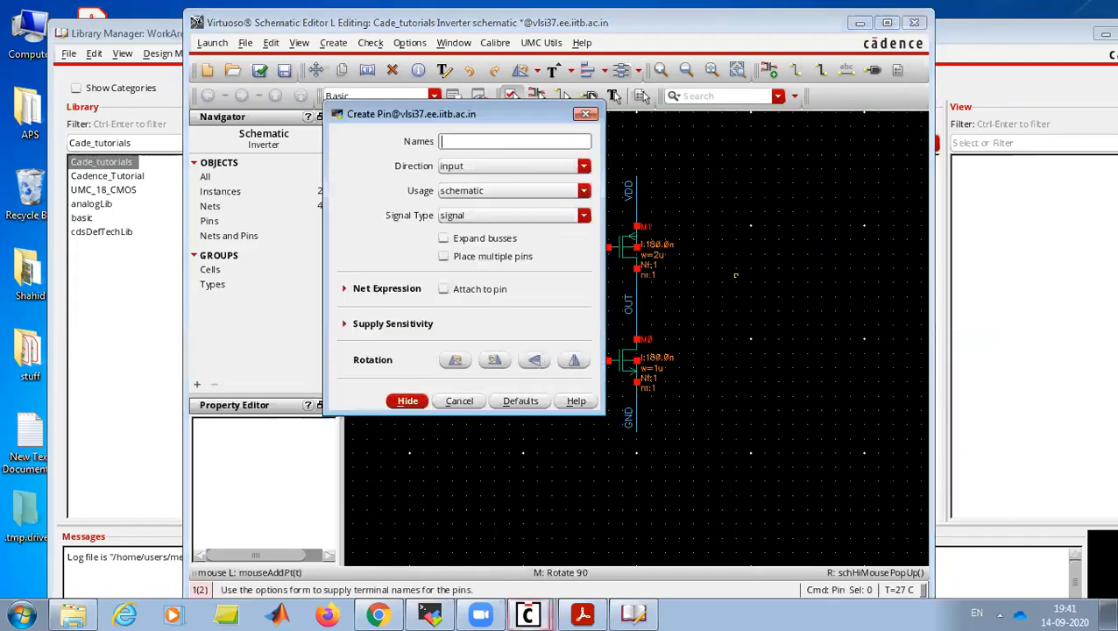
{"action": "left_click", "coordinate": [523, 168]}
{"action": "left_click", "coordinate": [516, 209]}
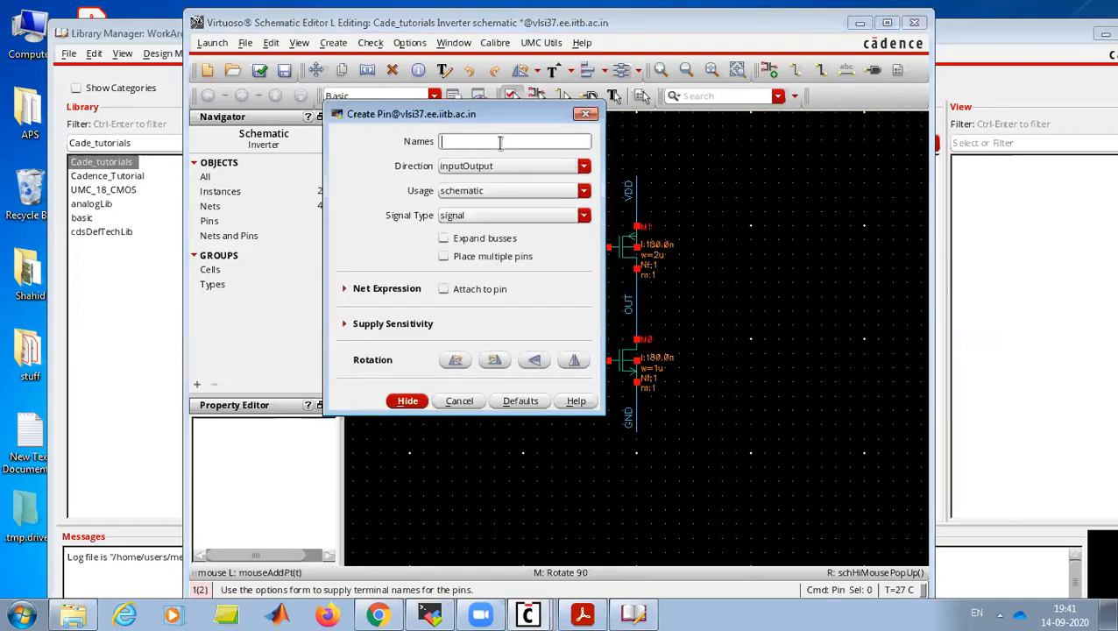
{"action": "type", "text": "VV"}
{"action": "key", "text": "BackSpace"}
{"action": "key", "text": "BackSpace"}
{"action": "type", "text": "VDD GND IN OUT"}
{"action": "left_click", "coordinate": [408, 402]}
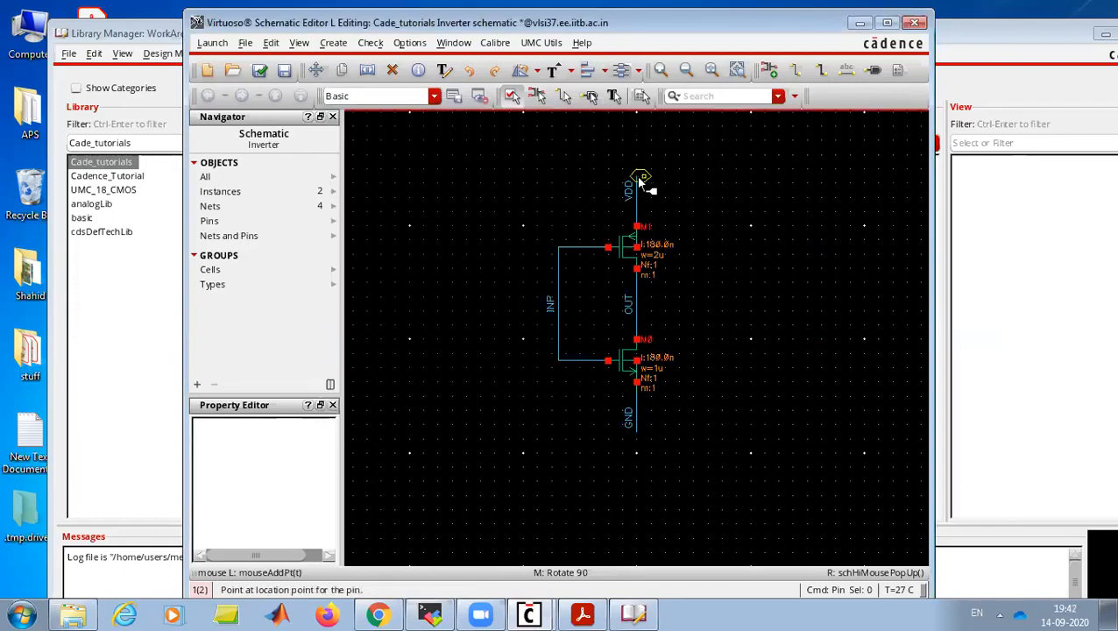
{"action": "left_click", "coordinate": [637, 180]}
{"action": "left_click", "coordinate": [807, 190]}
{"action": "left_click", "coordinate": [805, 213]}
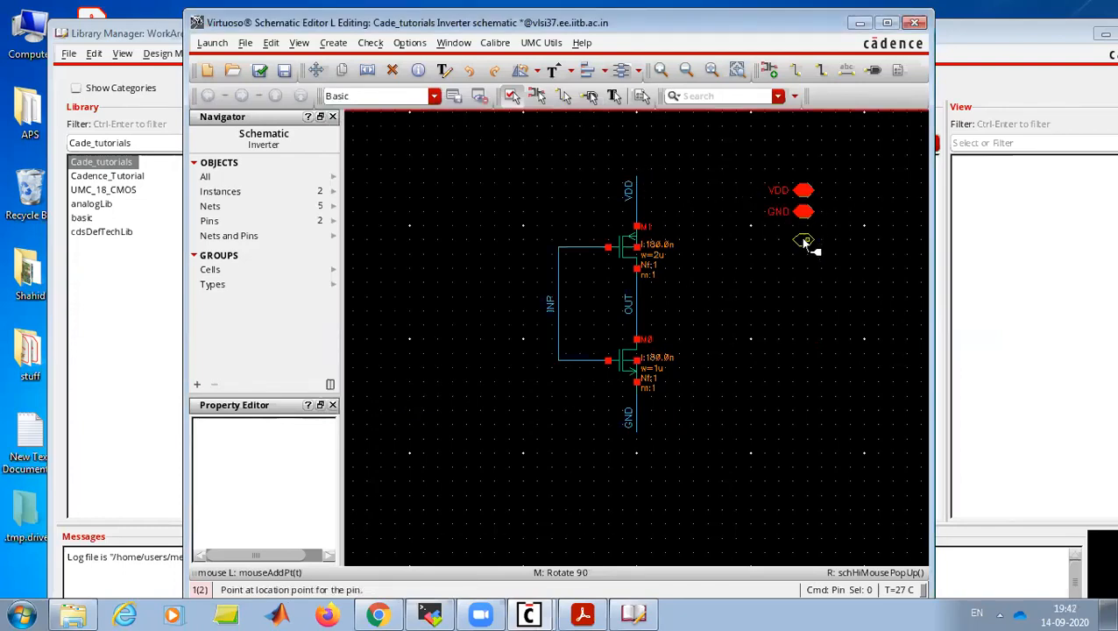
{"action": "left_click", "coordinate": [804, 255]}
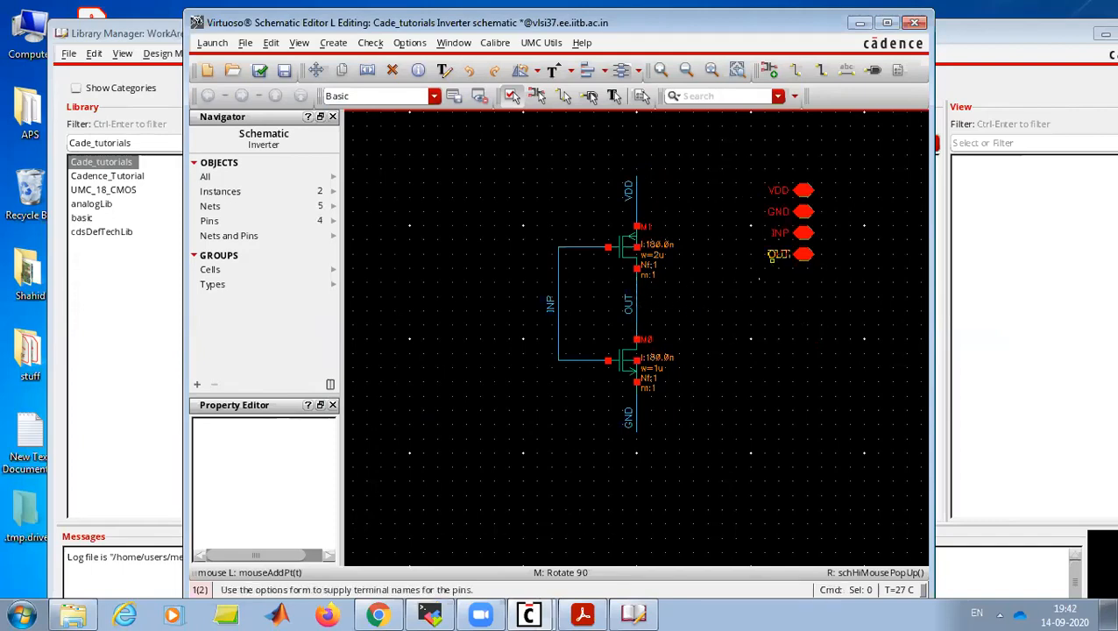
{"action": "key", "text": "Escape"}
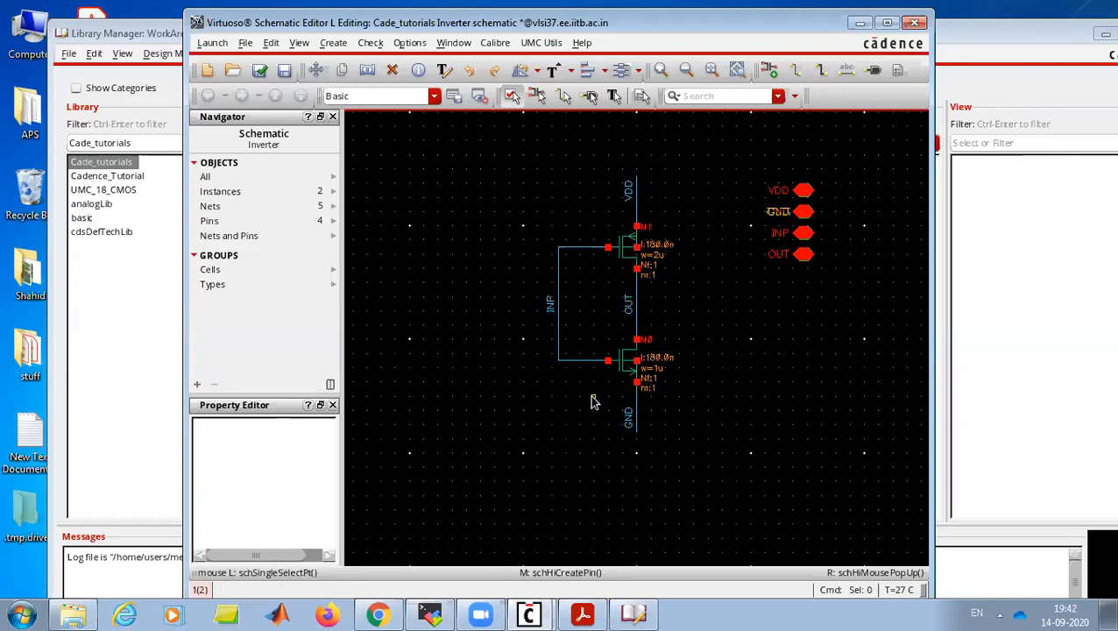
- Start generating a symbol cellview from the Inverter schematic with the schematicSymbol data type
{"action": "double_click", "coordinate": [344, 31]}
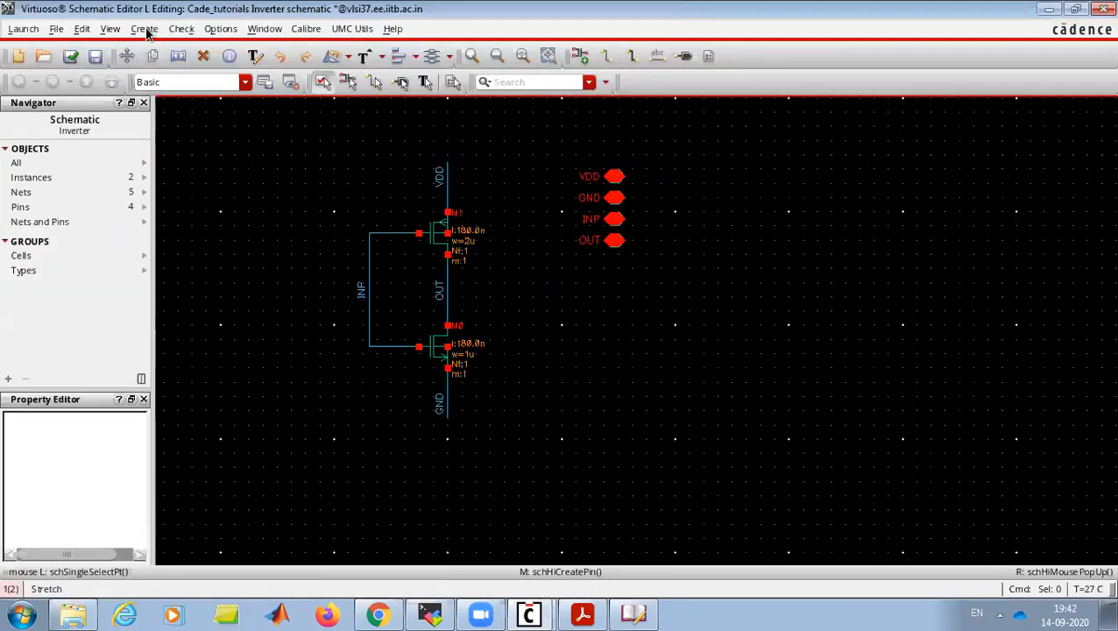
{"action": "left_click", "coordinate": [145, 29]}
{"action": "mouse_move", "coordinate": [230, 244]}
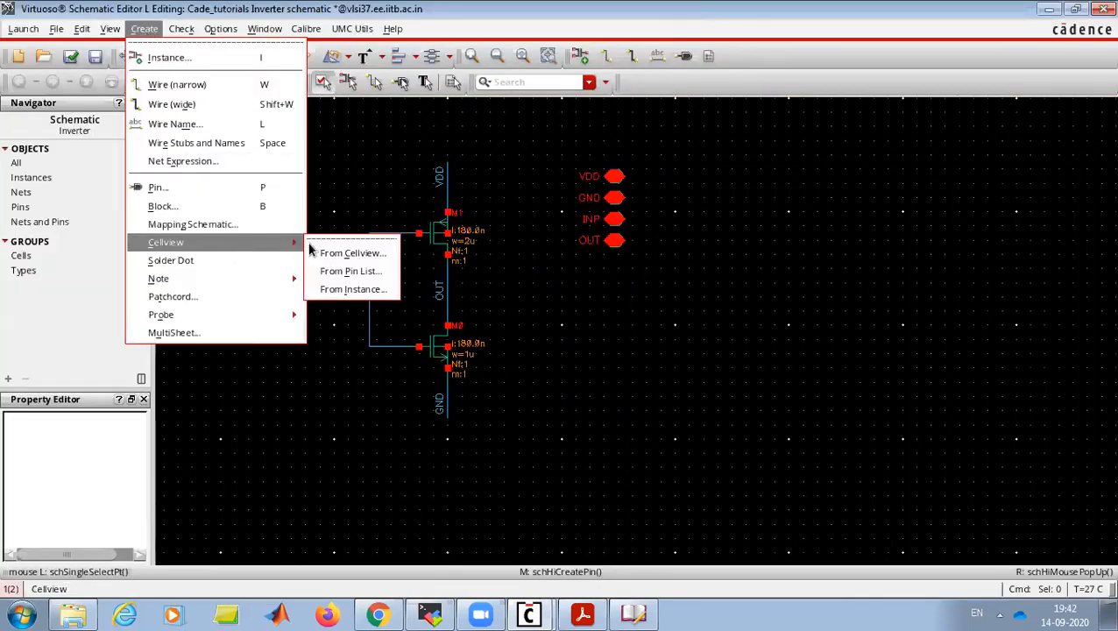
{"action": "left_click", "coordinate": [320, 253]}
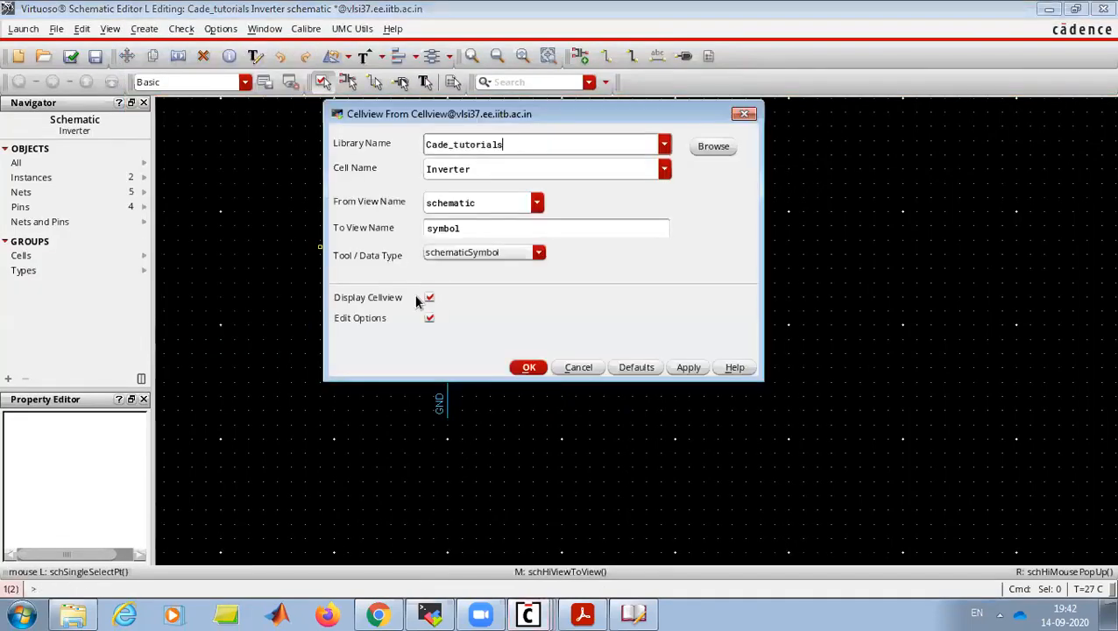
{"action": "left_click", "coordinate": [530, 371]}
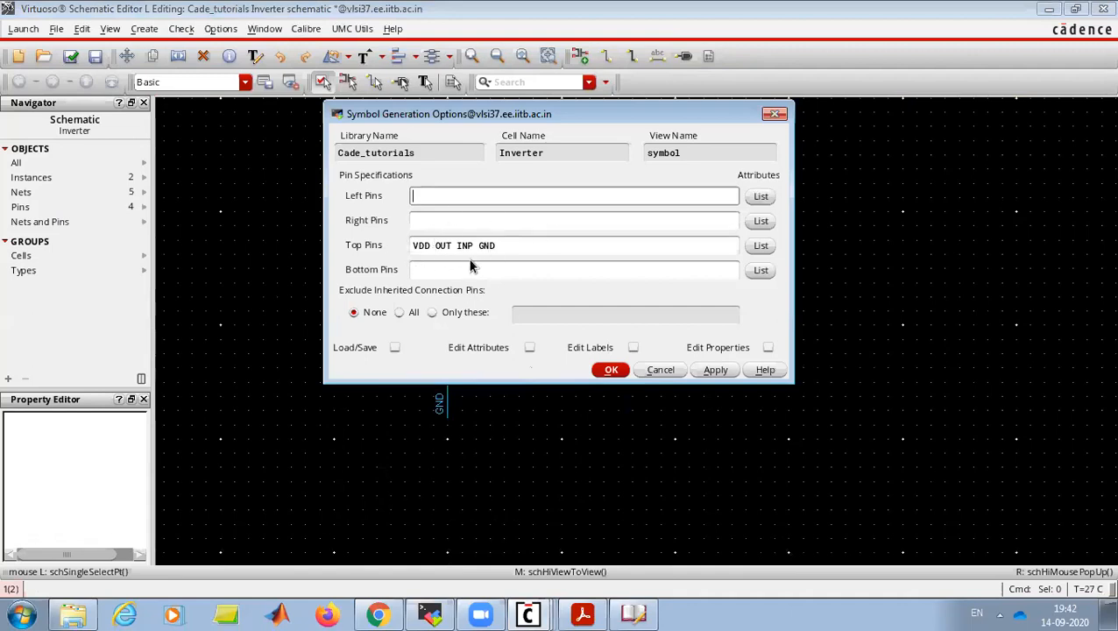
- Move GND from the symbol's top pins to its bottom pins
{"action": "left_click_drag", "start_coordinate": [432, 247], "coordinate": [412, 246]}
{"action": "left_click", "coordinate": [409, 248]}
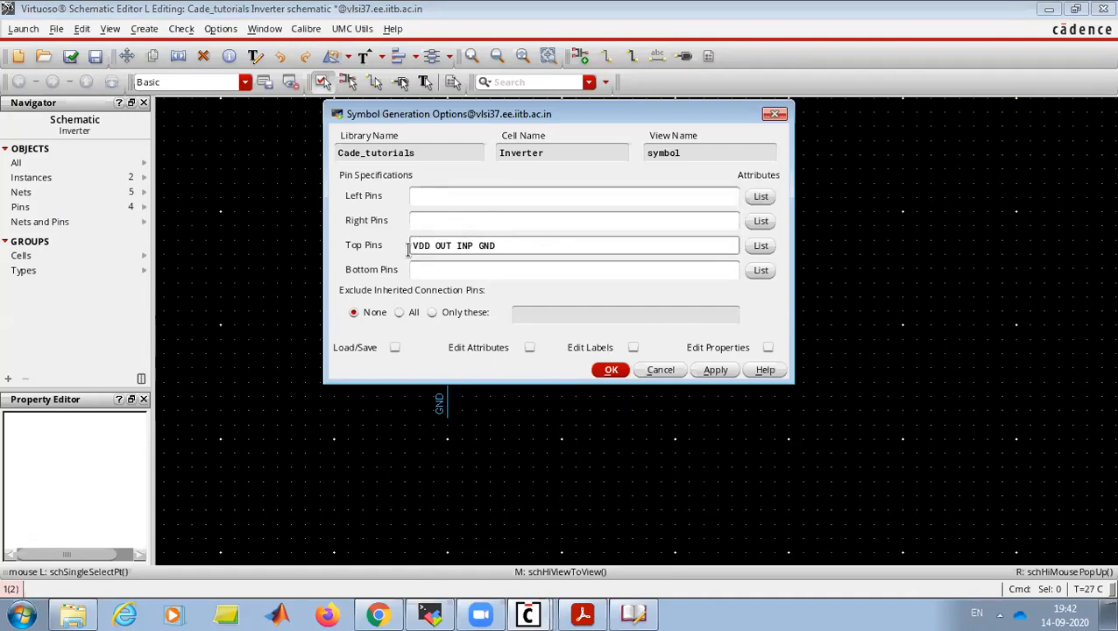
{"action": "left_click_drag", "start_coordinate": [497, 248], "coordinate": [474, 254]}
{"action": "middle_click", "coordinate": [470, 269]}
{"action": "left_click", "coordinate": [504, 246]}
{"action": "key", "text": "BackSpace"}
{"action": "key", "text": "BackSpace"}
{"action": "key", "text": "BackSpace"}
{"action": "key", "text": "BackSpace"}
- Move INP from the symbol's top pins to its left pins
{"action": "left_click_drag", "start_coordinate": [475, 245], "coordinate": [455, 246]}
{"action": "middle_click", "coordinate": [441, 198]}
{"action": "left_click", "coordinate": [464, 246]}
{"action": "key", "text": "BackSpace"}
{"action": "key", "text": "BackSpace"}
{"action": "key", "text": "BackSpace"}
{"action": "key", "text": "BackSpace"}
- Move OUT from the symbol's top pins to its right pins, leaving VDD as the only top pin
{"action": "left_click_drag", "start_coordinate": [457, 245], "coordinate": [429, 247]}
{"action": "middle_click", "coordinate": [424, 222]}
{"action": "left_click", "coordinate": [462, 248]}
{"action": "key", "text": "BackSpace"}
{"action": "key", "text": "BackSpace"}
{"action": "key", "text": "BackSpace"}
{"action": "key", "text": "BackSpace"}
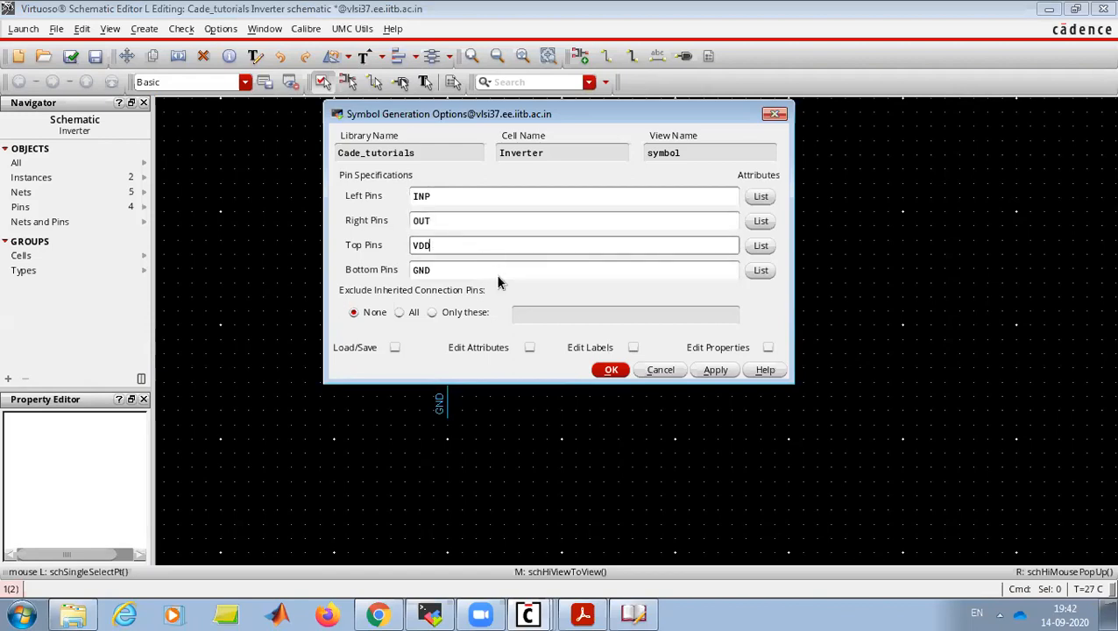
- Generate the Inverter symbol and shrink its red selection box to fit inside the green body, then check and save it
{"action": "left_click", "coordinate": [611, 371]}
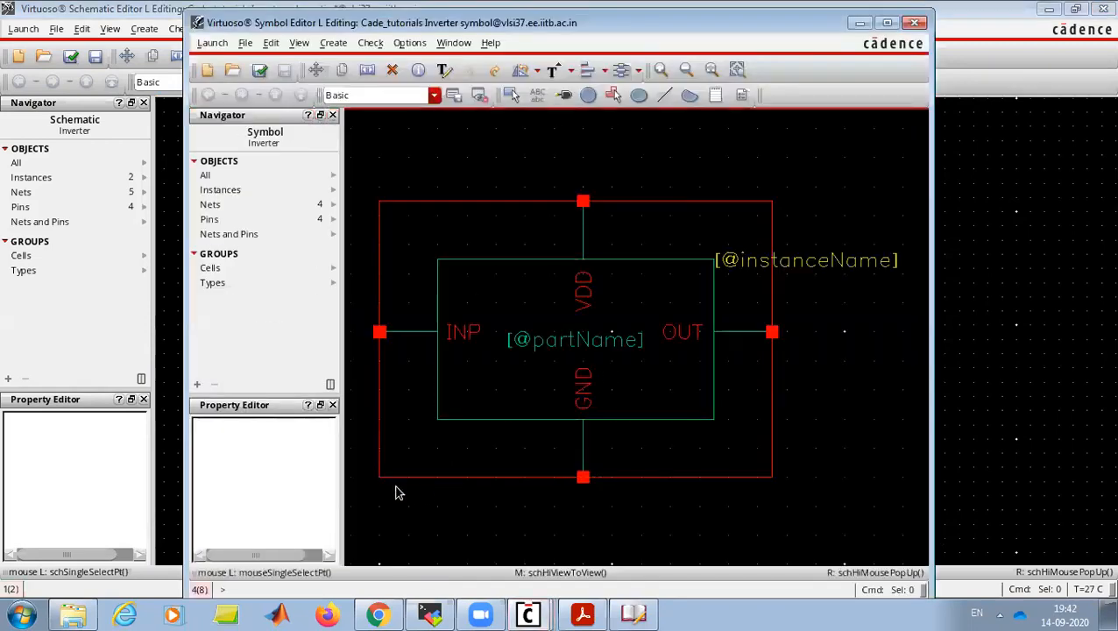
{"action": "left_click_drag", "start_coordinate": [379, 479], "coordinate": [489, 392]}
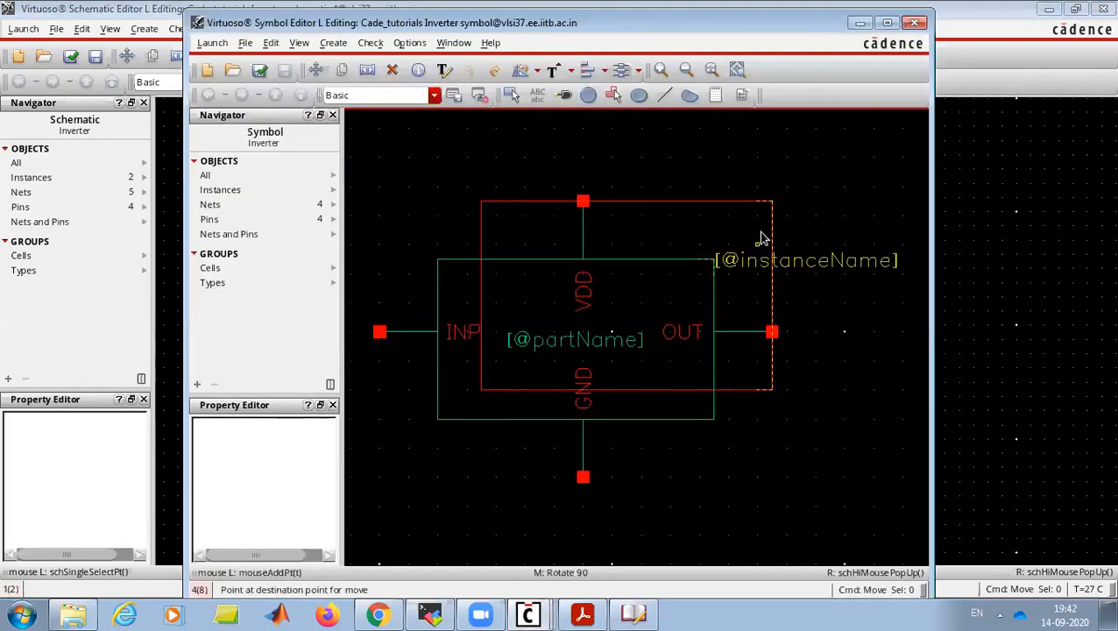
{"action": "left_click_drag", "start_coordinate": [771, 203], "coordinate": [685, 292]}
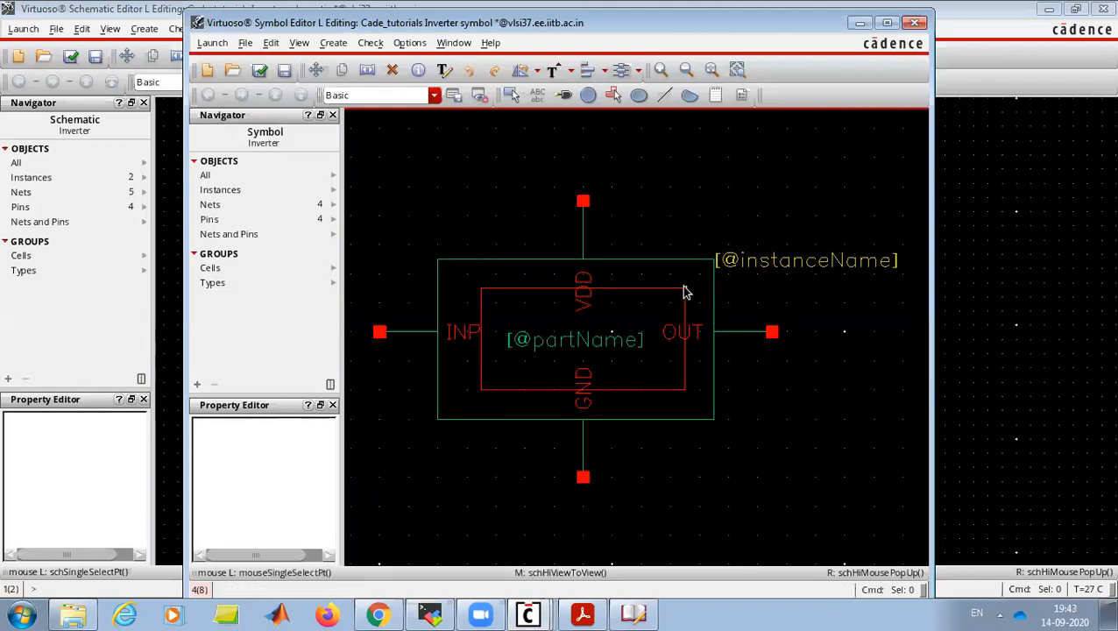
{"action": "left_click", "coordinate": [259, 70]}
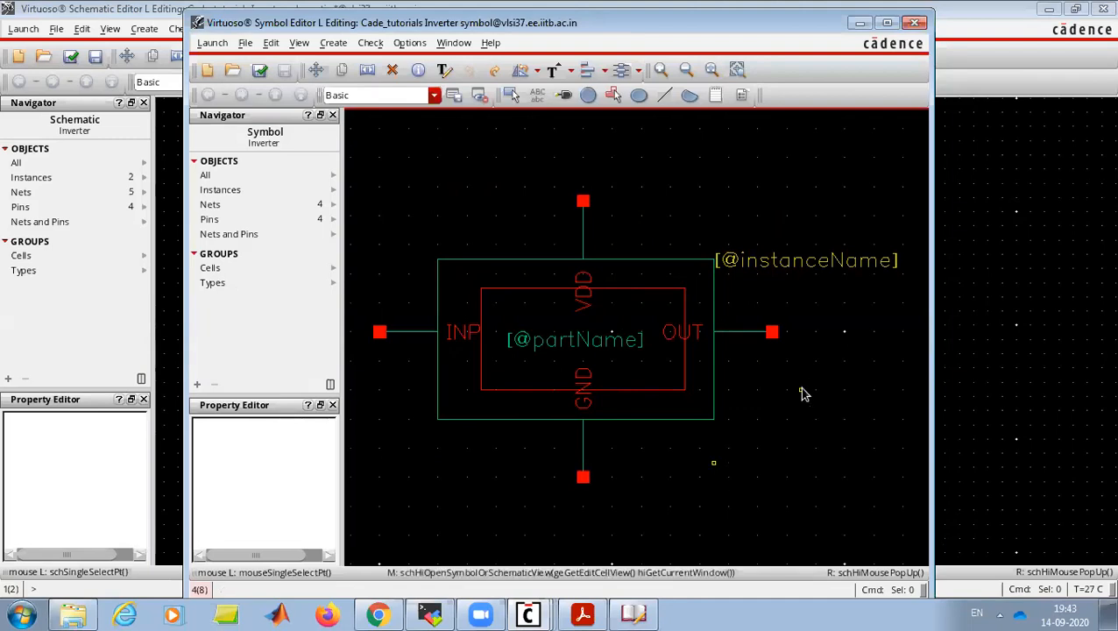
- Close the Inverter symbol and schematic editors, saving the changes to the schematic
{"action": "left_click_drag", "start_coordinate": [719, 25], "coordinate": [640, 196]}
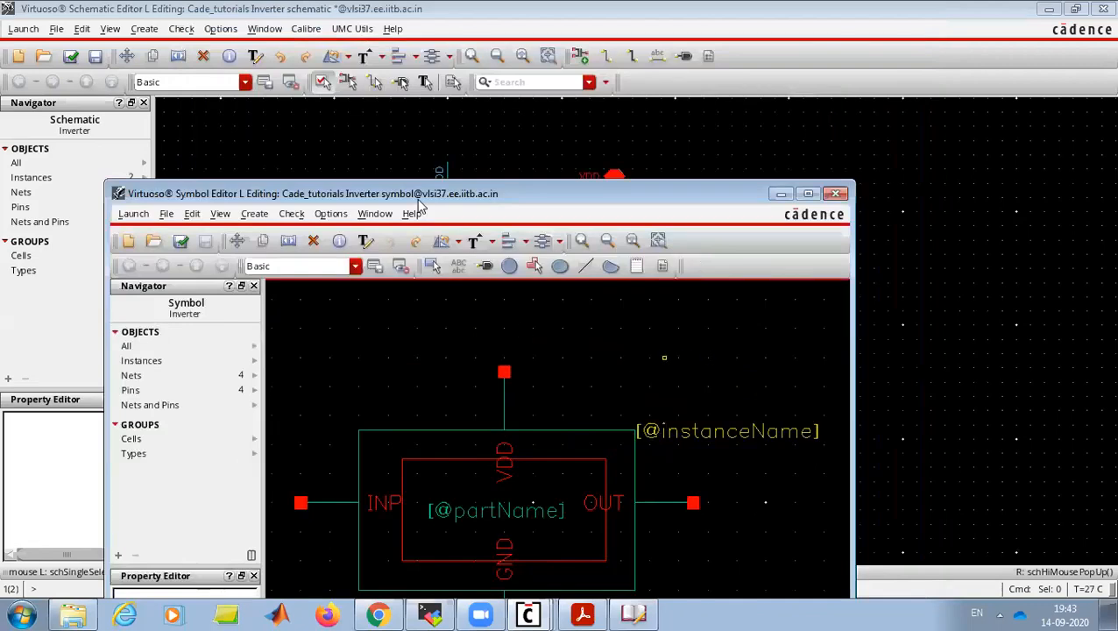
{"action": "left_click_drag", "start_coordinate": [424, 198], "coordinate": [413, 260]}
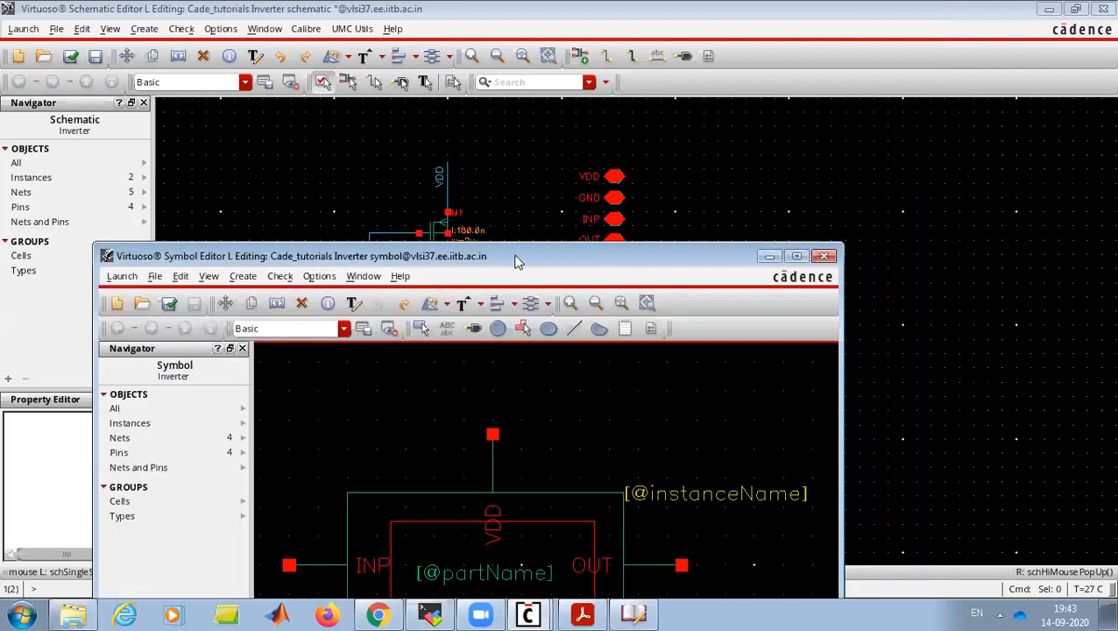
{"action": "double_click", "coordinate": [517, 261]}
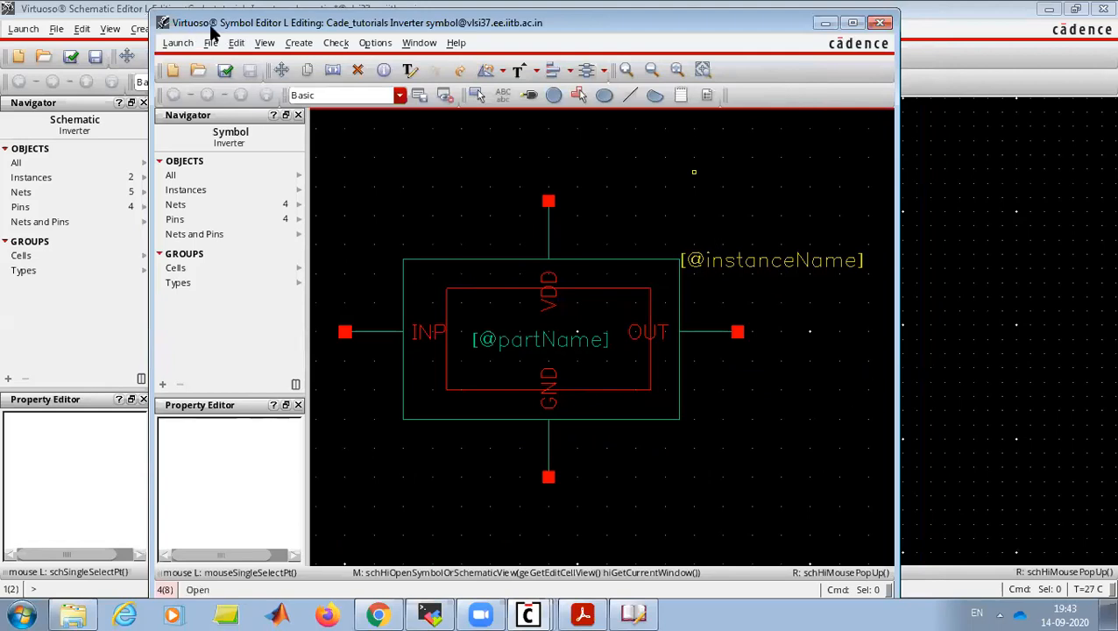
{"action": "left_click_drag", "start_coordinate": [211, 24], "coordinate": [185, 104]}
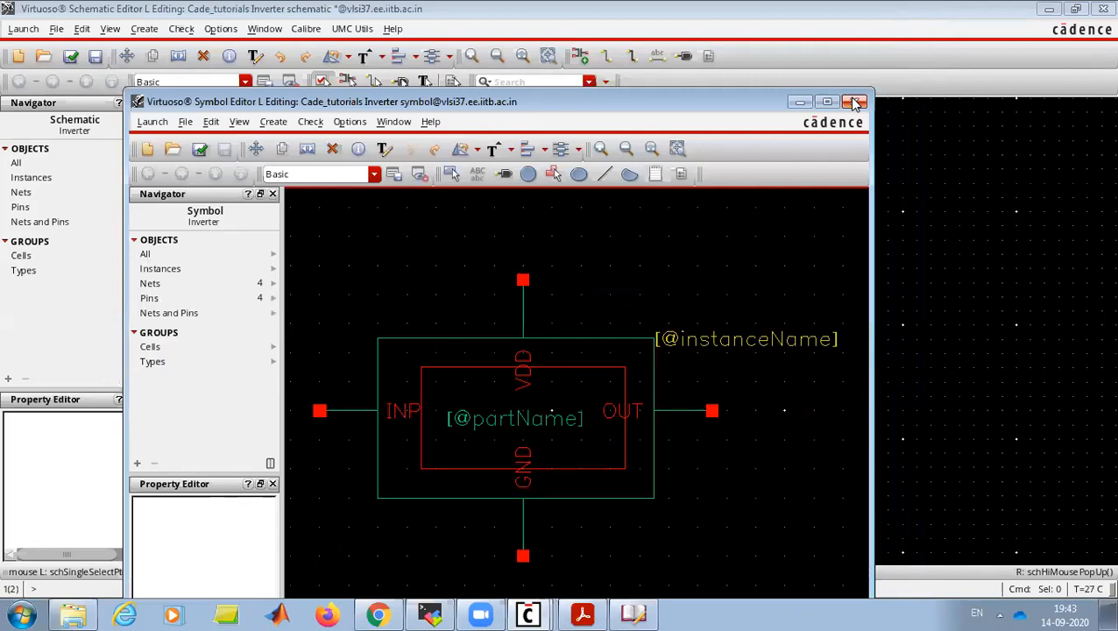
{"action": "left_click", "coordinate": [856, 104]}
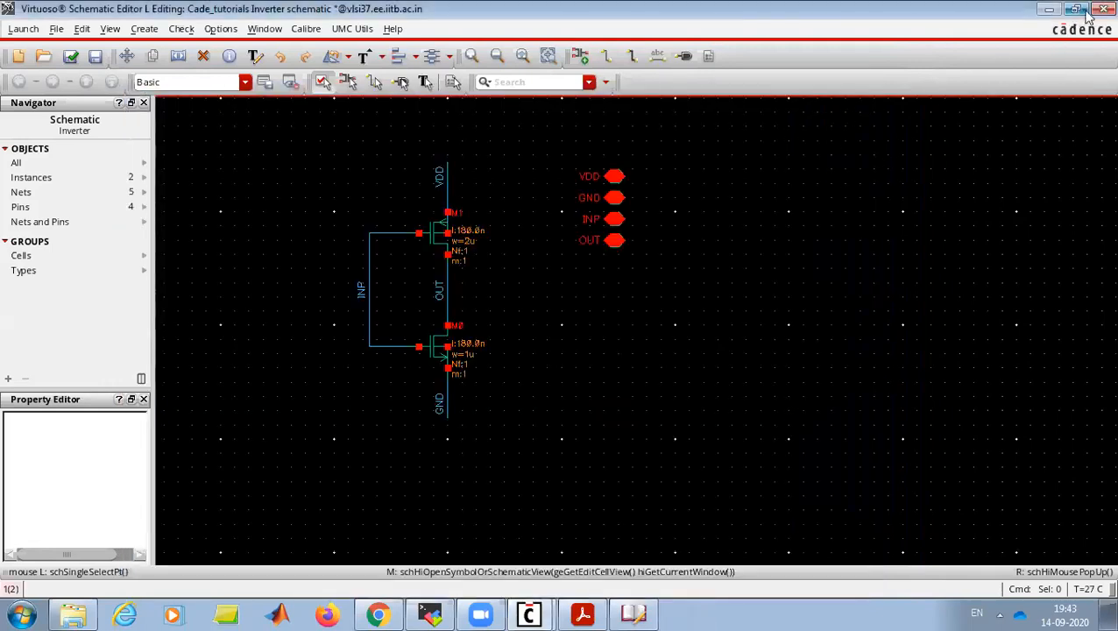
{"action": "left_click", "coordinate": [1103, 10]}
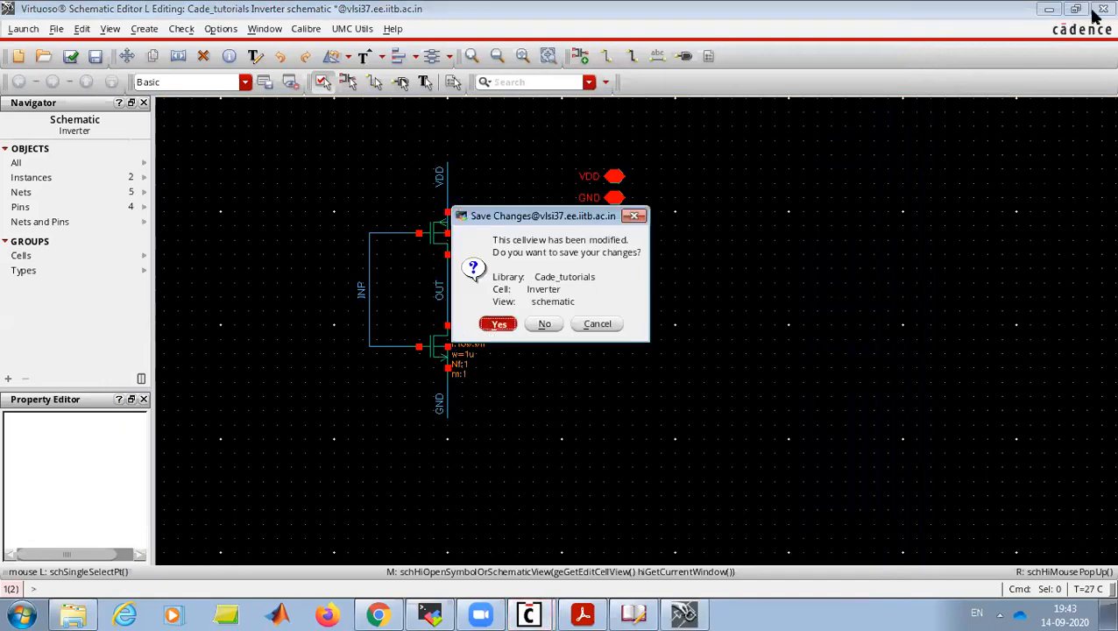
{"action": "key", "text": "Return"}
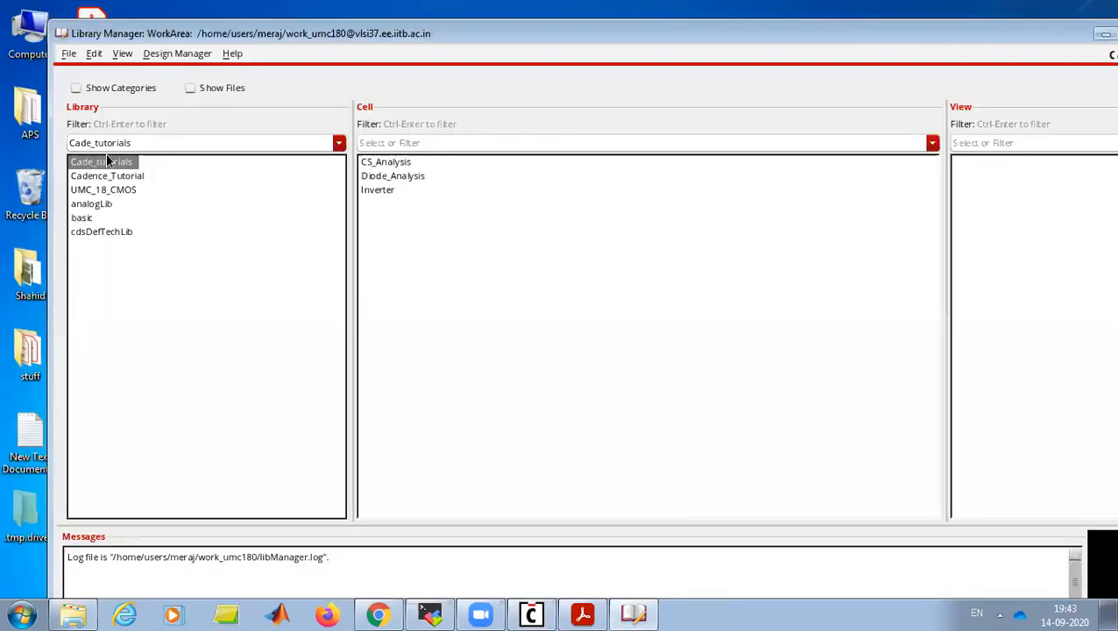
- Open the Inverter cell's symbol and schematic views from the Cade_tutorials library to review them, and close the schematic
{"action": "left_click", "coordinate": [375, 190]}
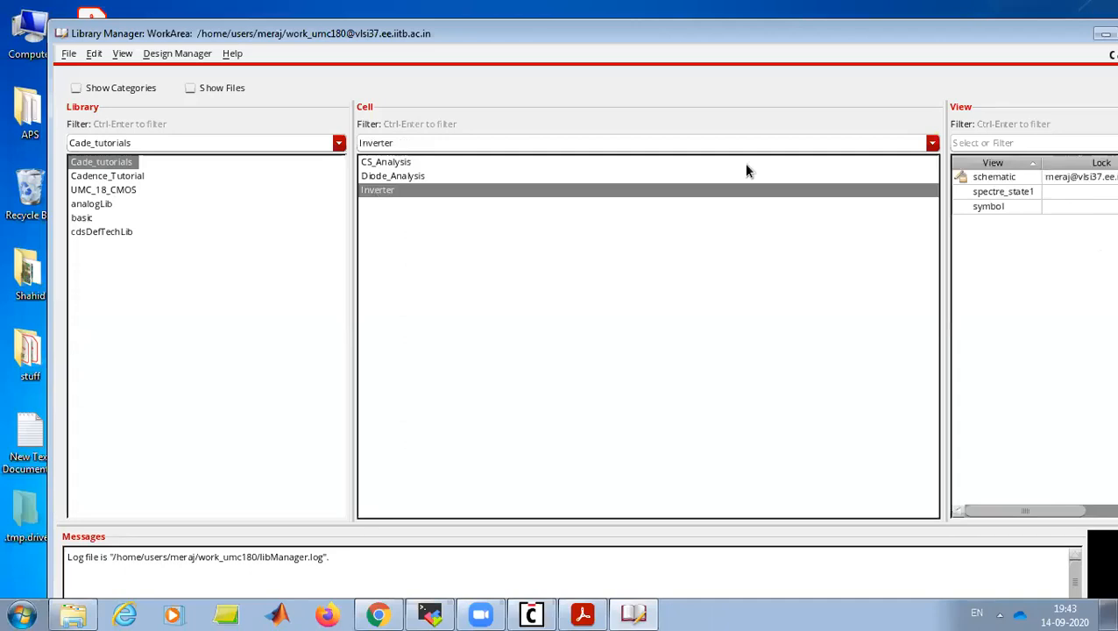
{"action": "left_click", "coordinate": [985, 208]}
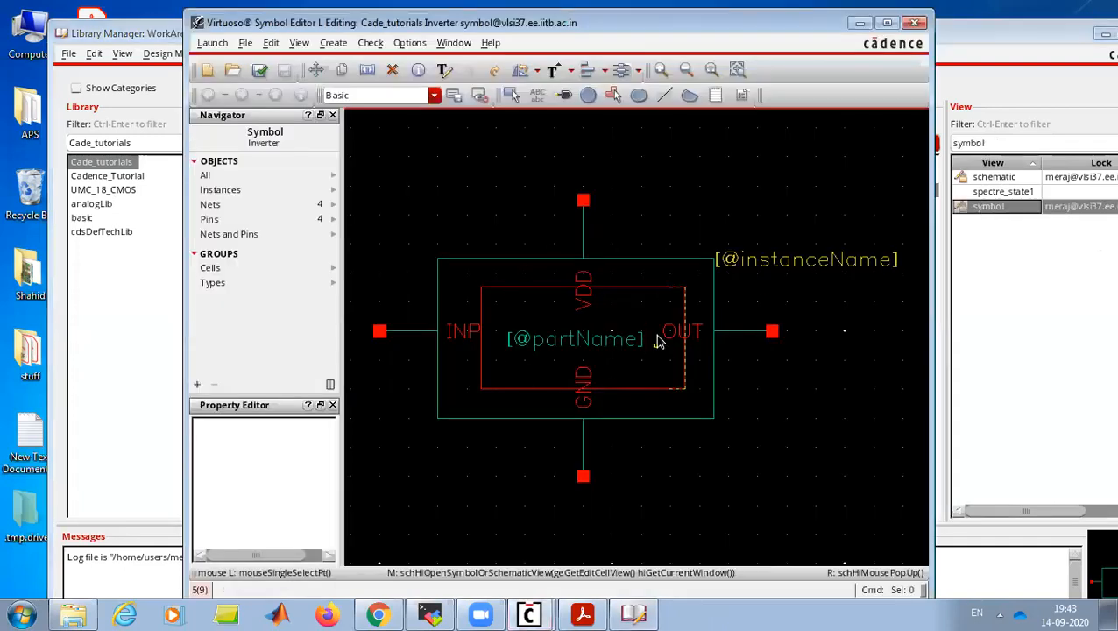
{"action": "double_click", "coordinate": [994, 177]}
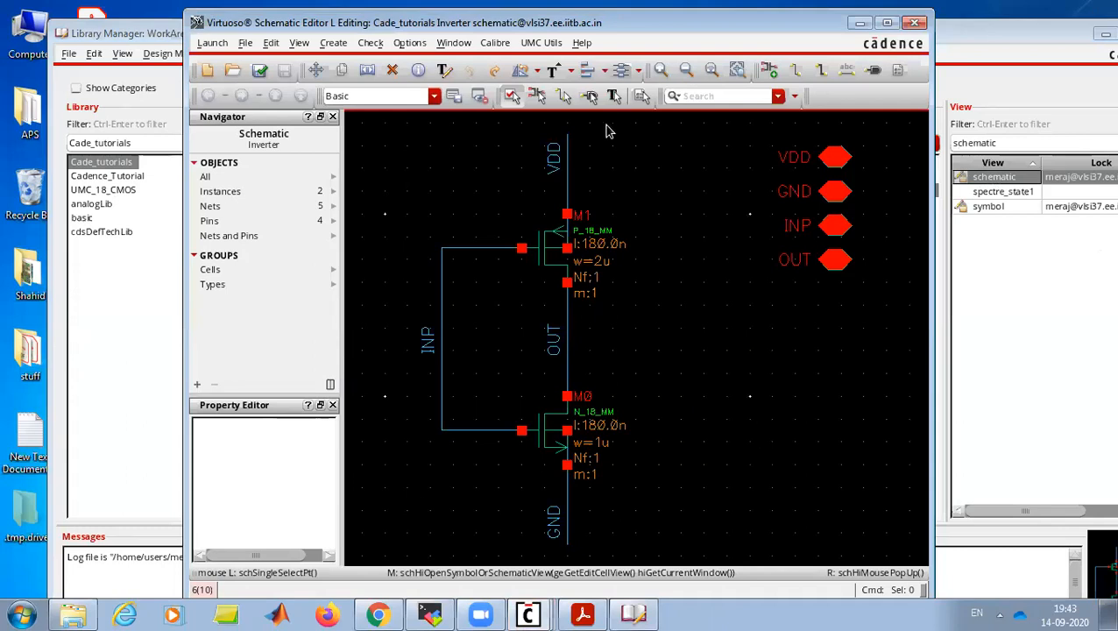
{"action": "left_click", "coordinate": [915, 23]}
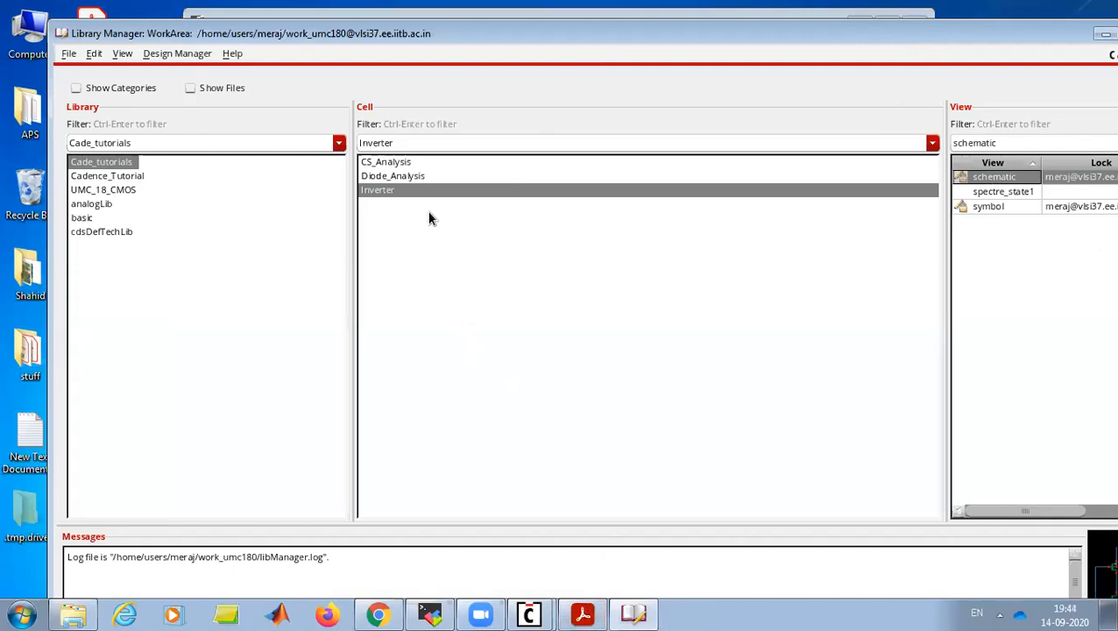
{"action": "right_click", "coordinate": [404, 196]}
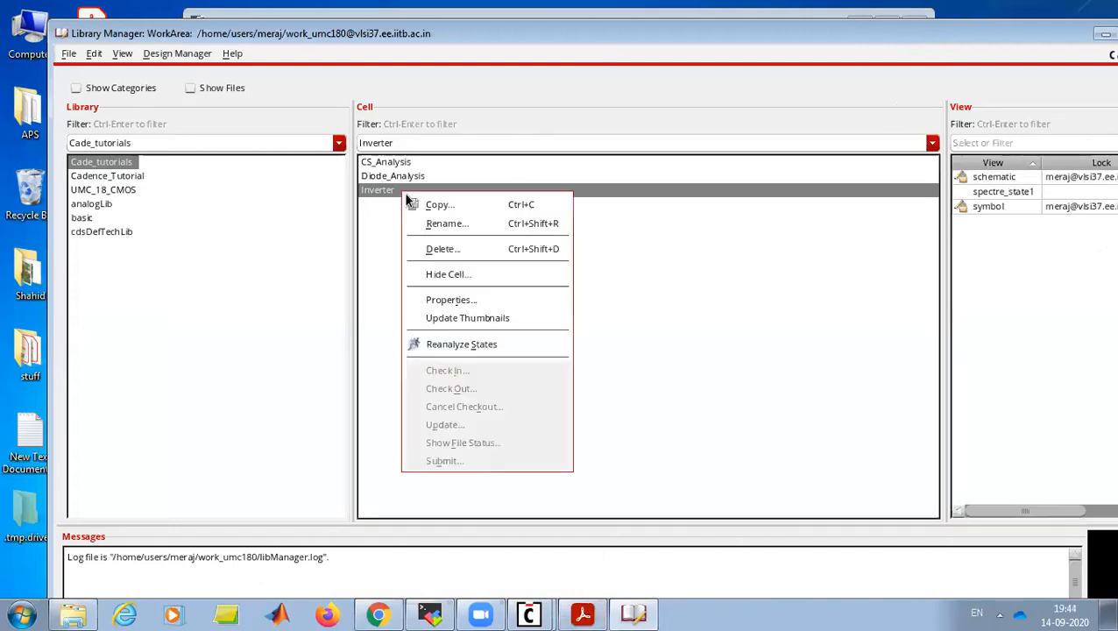
{"action": "left_click", "coordinate": [413, 206]}
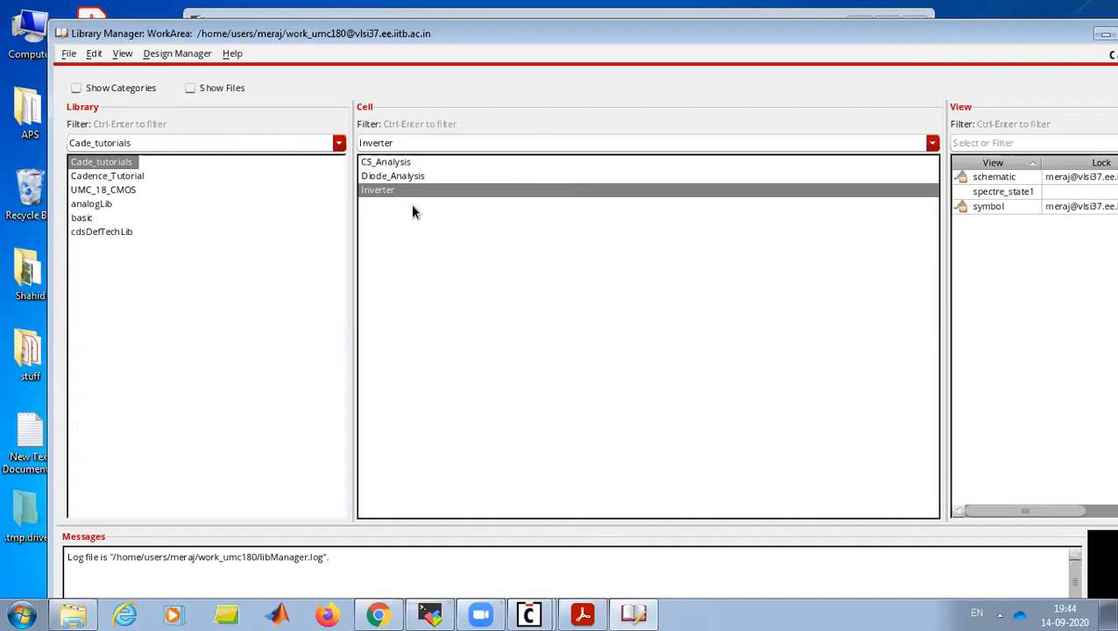
{"action": "left_click", "coordinate": [417, 176]}
{"action": "left_click", "coordinate": [404, 188]}
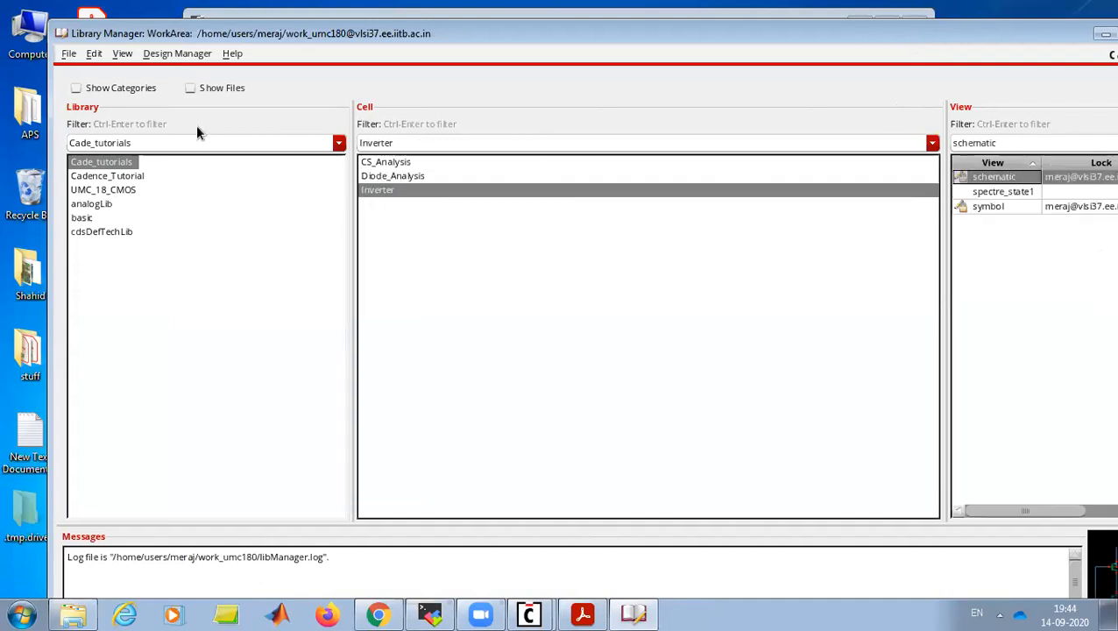
- Create a new schematic cell view named Inverter_TB in the Cade_tutorials library
{"action": "left_click", "coordinate": [69, 54]}
{"action": "mouse_move", "coordinate": [93, 74]}
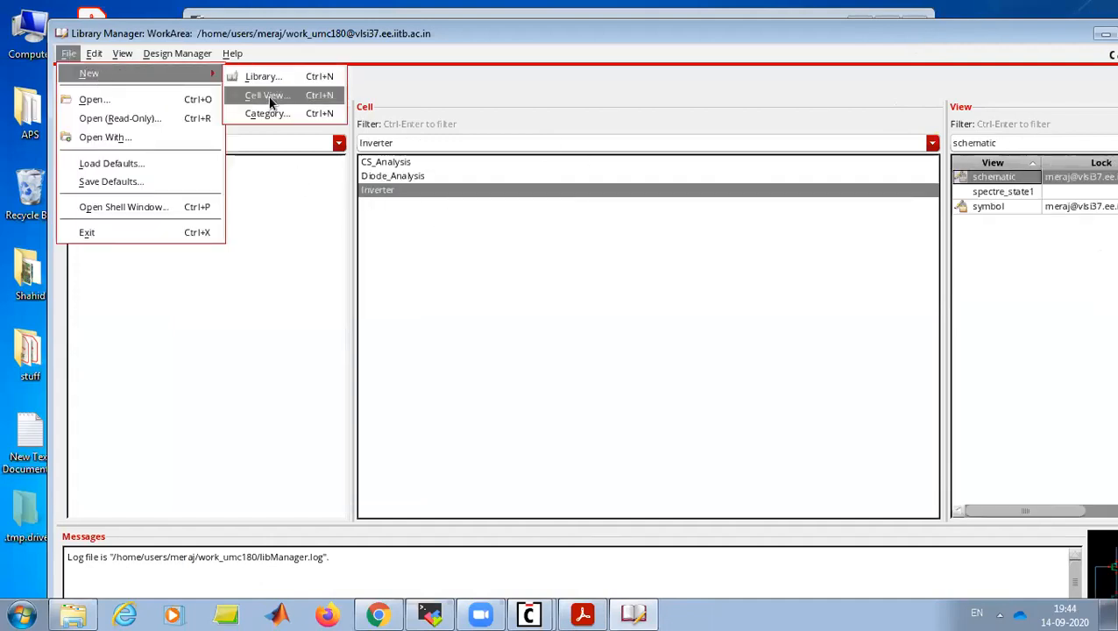
{"action": "left_click", "coordinate": [271, 97]}
{"action": "left_click", "coordinate": [485, 169]}
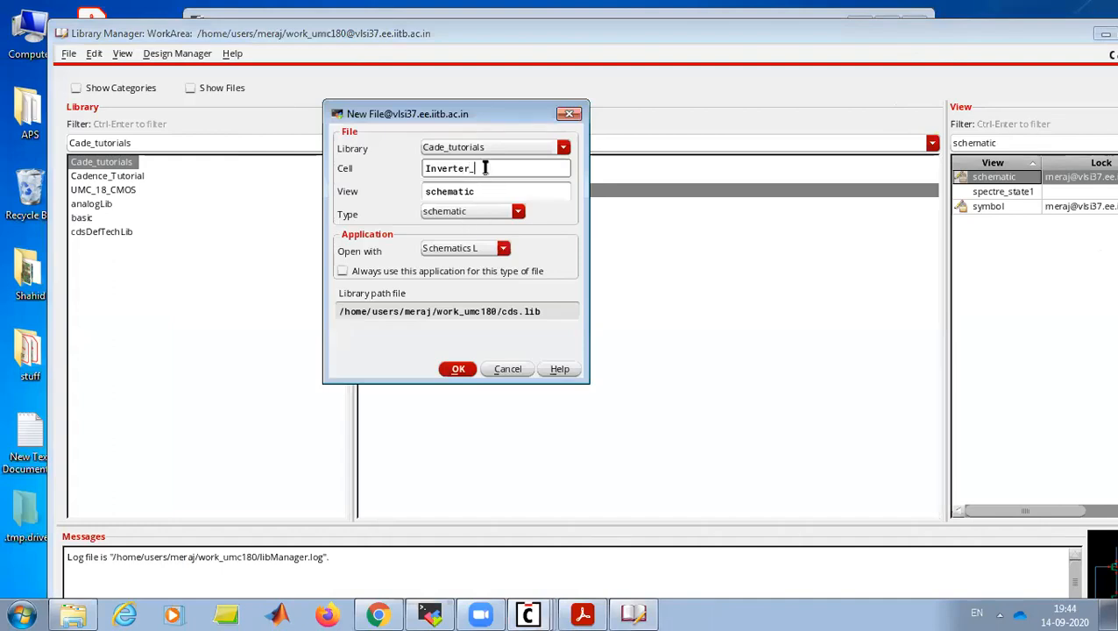
{"action": "left_click", "coordinate": [457, 369]}
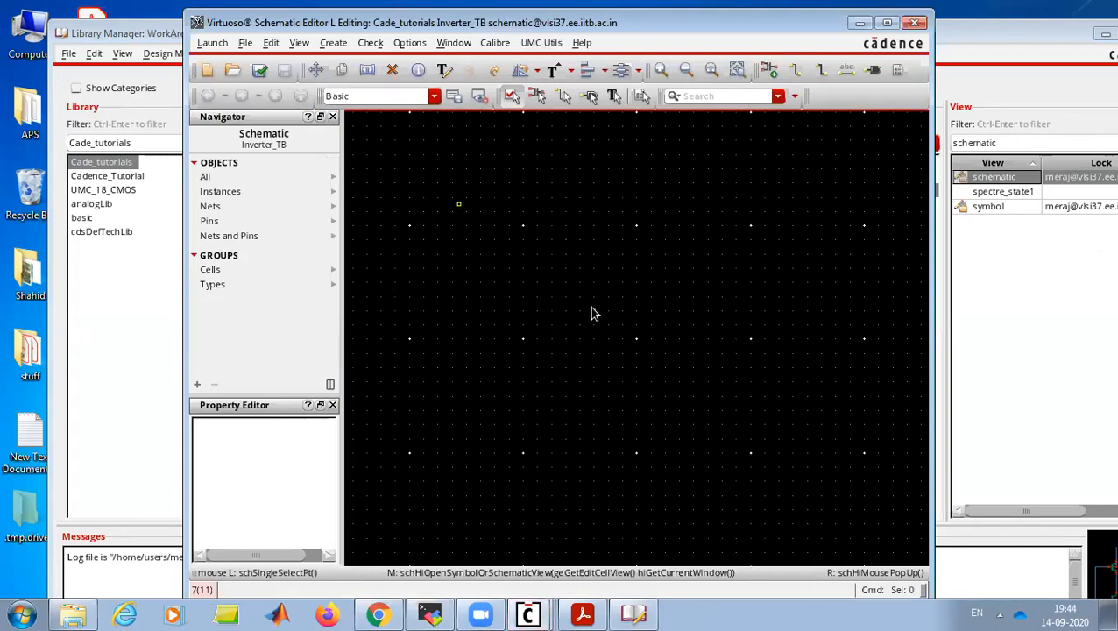
- Place one instance of the Inverter symbol from the Cade_tutorials library in the Inverter_TB schematic
{"action": "key", "text": "i"}
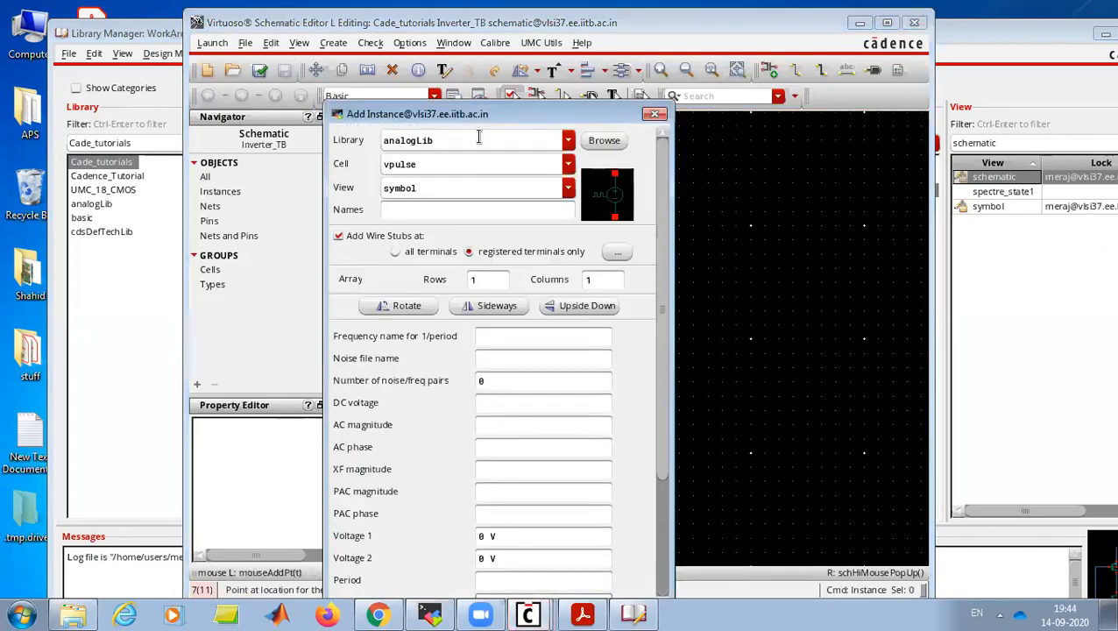
{"action": "left_click", "coordinate": [567, 144]}
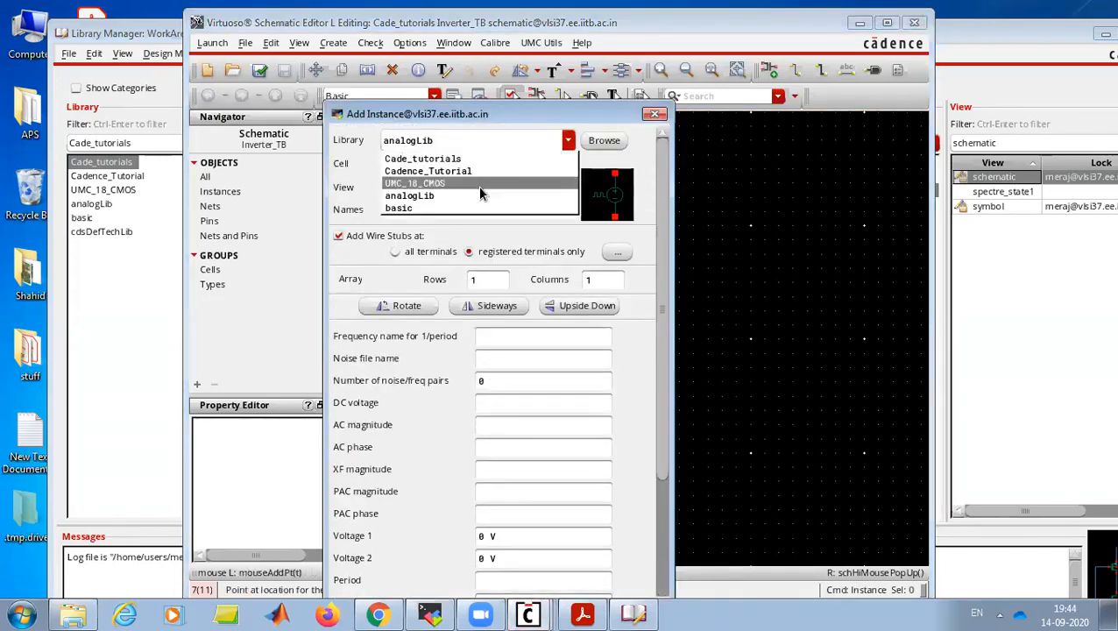
{"action": "left_click", "coordinate": [478, 158]}
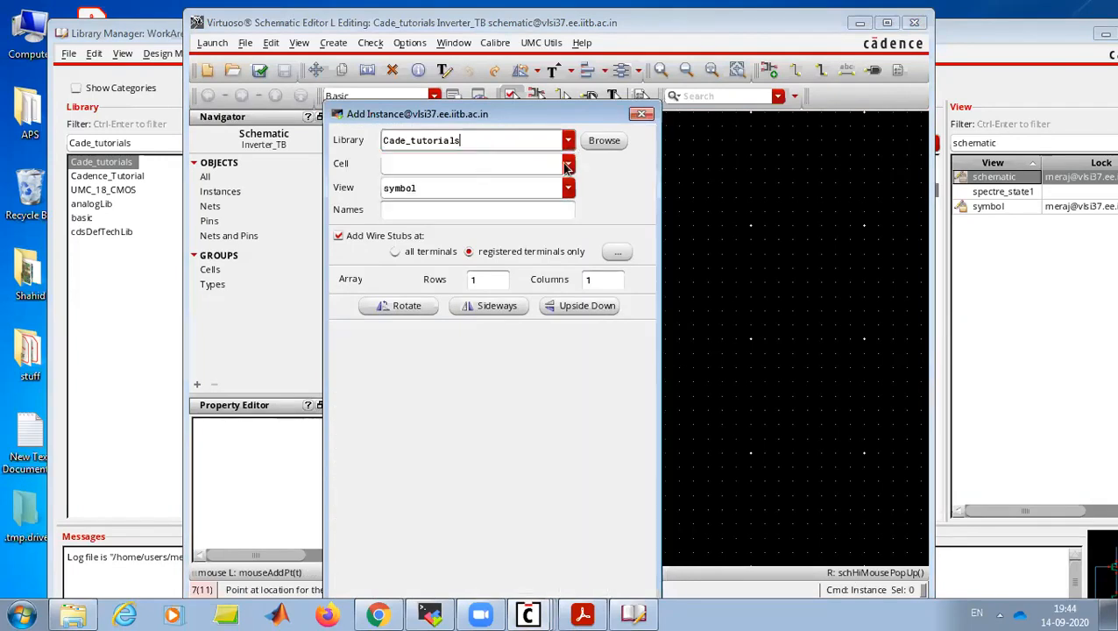
{"action": "left_click", "coordinate": [567, 163]}
{"action": "left_click", "coordinate": [484, 208]}
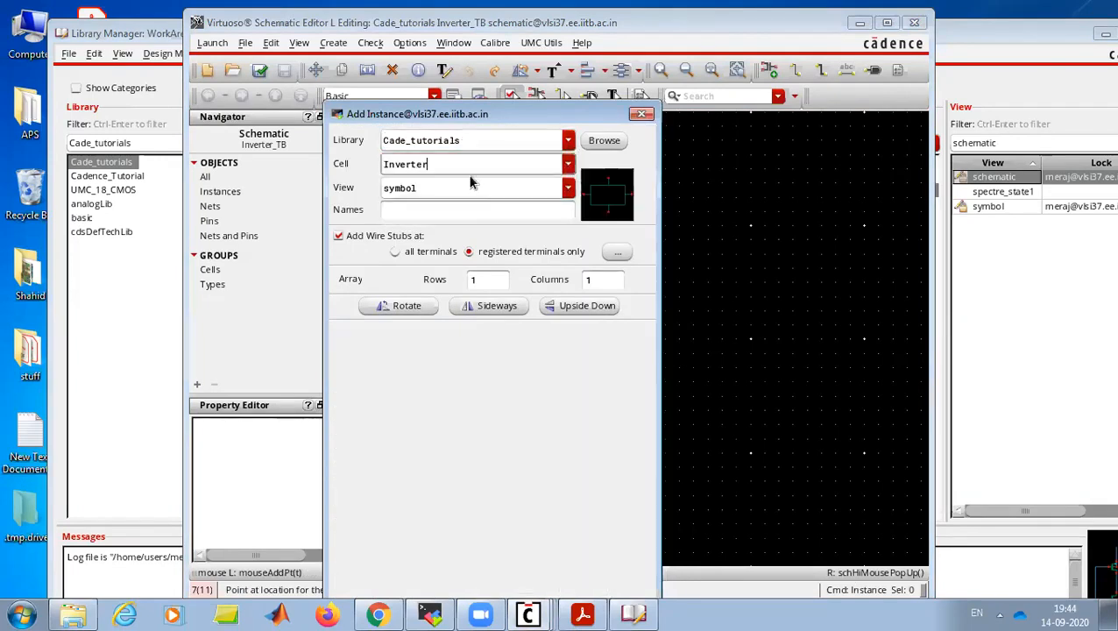
{"action": "left_click", "coordinate": [458, 210]}
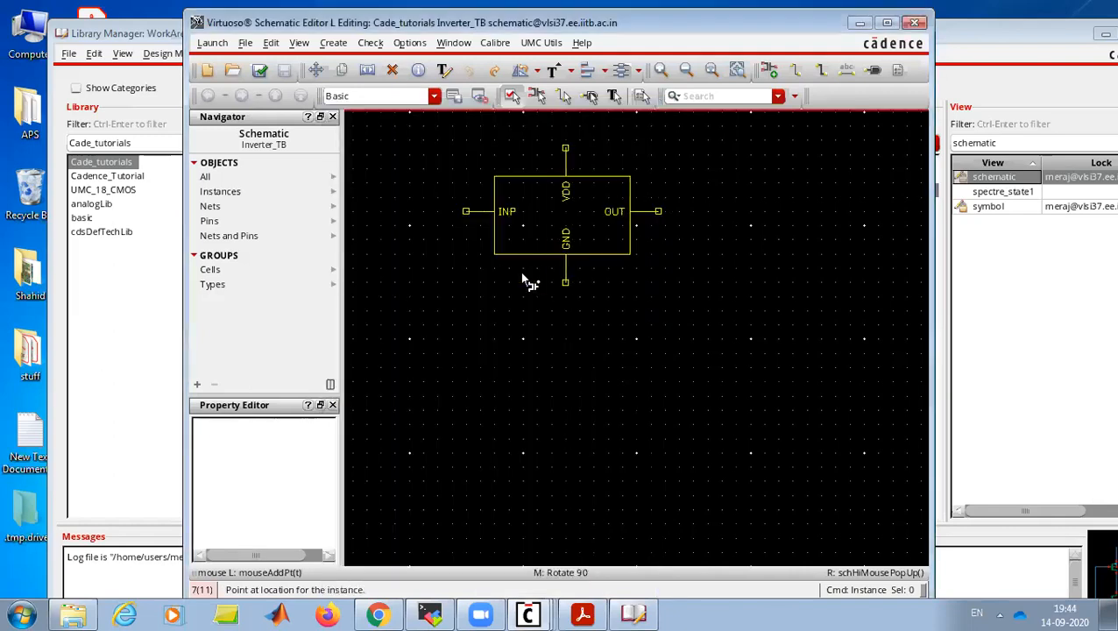
{"action": "left_click", "coordinate": [552, 291]}
{"action": "key", "text": "Escape"}
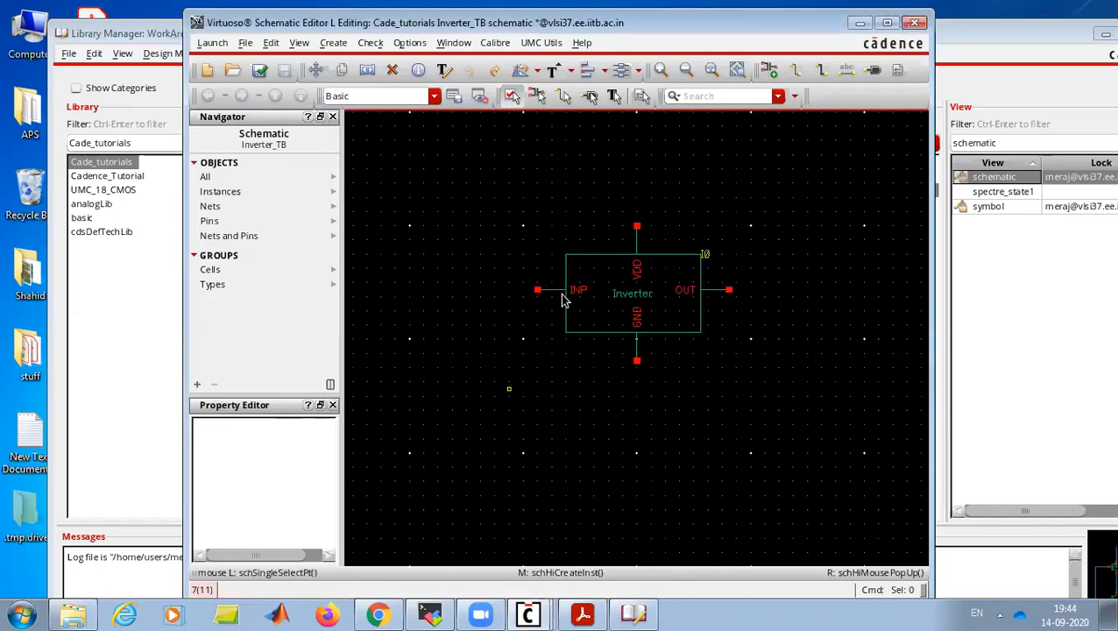
- Add labelled wire stubs to the Inverter instance's VDD, GND, INP and OUT pins
{"action": "left_click", "coordinate": [628, 302]}
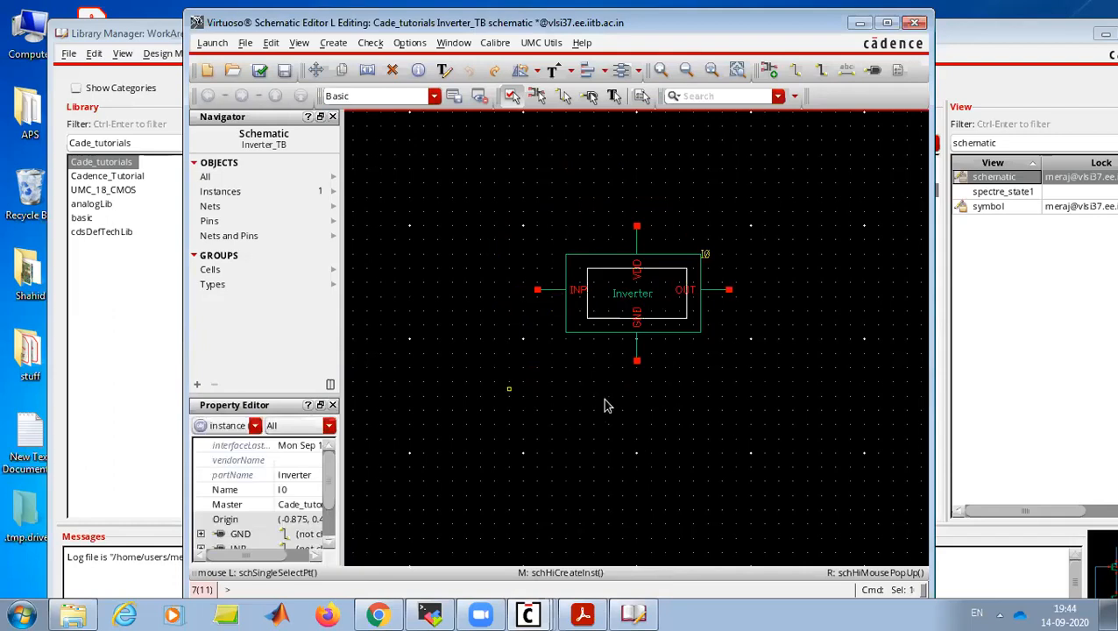
{"action": "left_click", "coordinate": [771, 403]}
{"action": "left_click", "coordinate": [636, 299]}
{"action": "key", "text": "space"}
{"action": "left_click", "coordinate": [713, 427]}
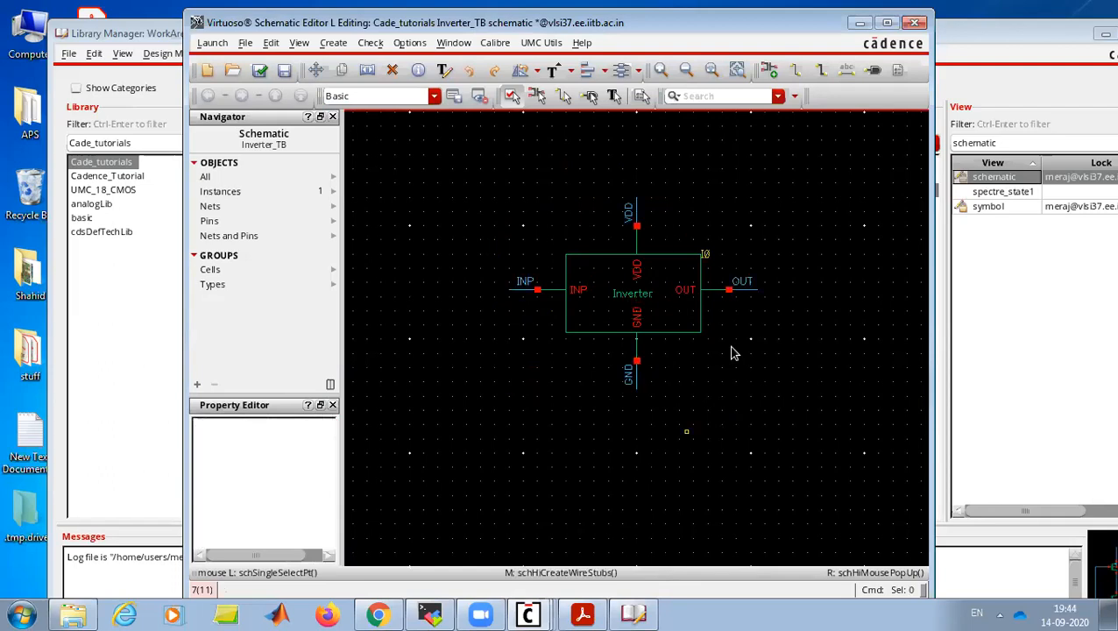
- Maximize the Inverter_TB schematic window
{"action": "scroll", "coordinate": [499, 404], "scroll_direction": "down", "scroll_amount": 3}
{"action": "scroll", "coordinate": [505, 400], "scroll_direction": "up", "scroll_amount": 5}
{"action": "scroll", "coordinate": [561, 338], "scroll_direction": "down", "scroll_amount": 3}
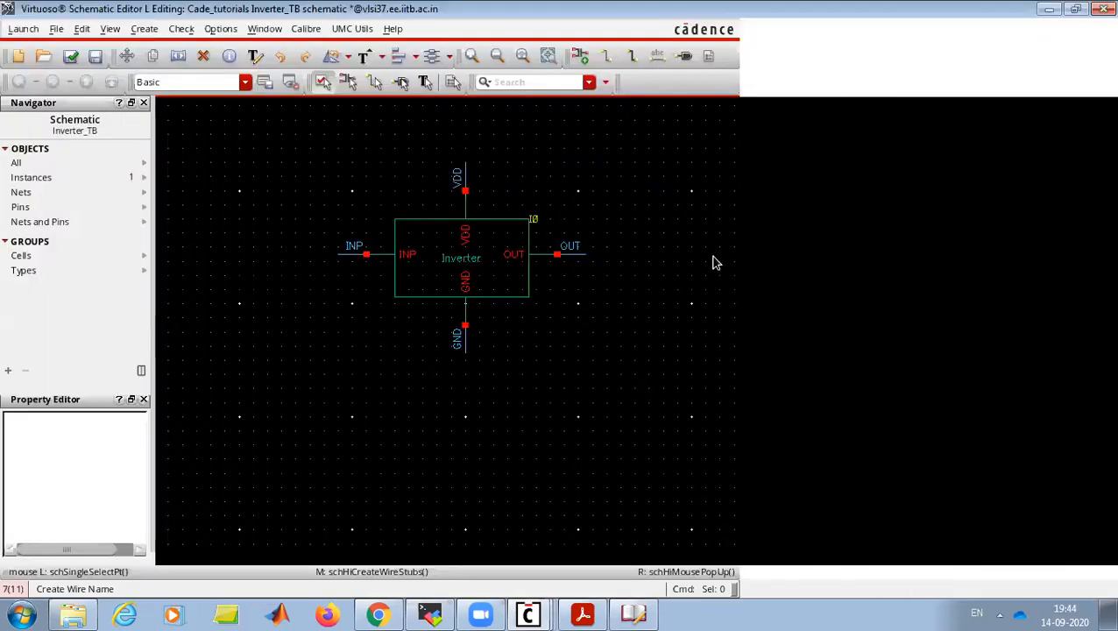
{"action": "left_click", "coordinate": [887, 22]}
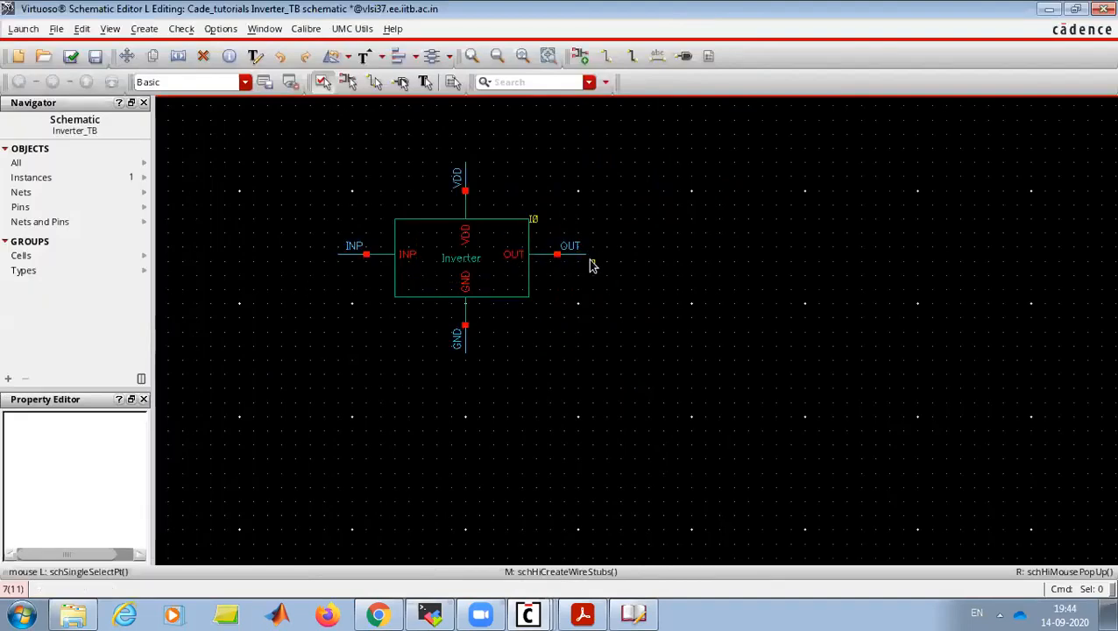
- Place a vdc symbol from analogLib beside the inverter on its OUT side, with its DC voltage set to 1.8 V
{"action": "key", "text": "i"}
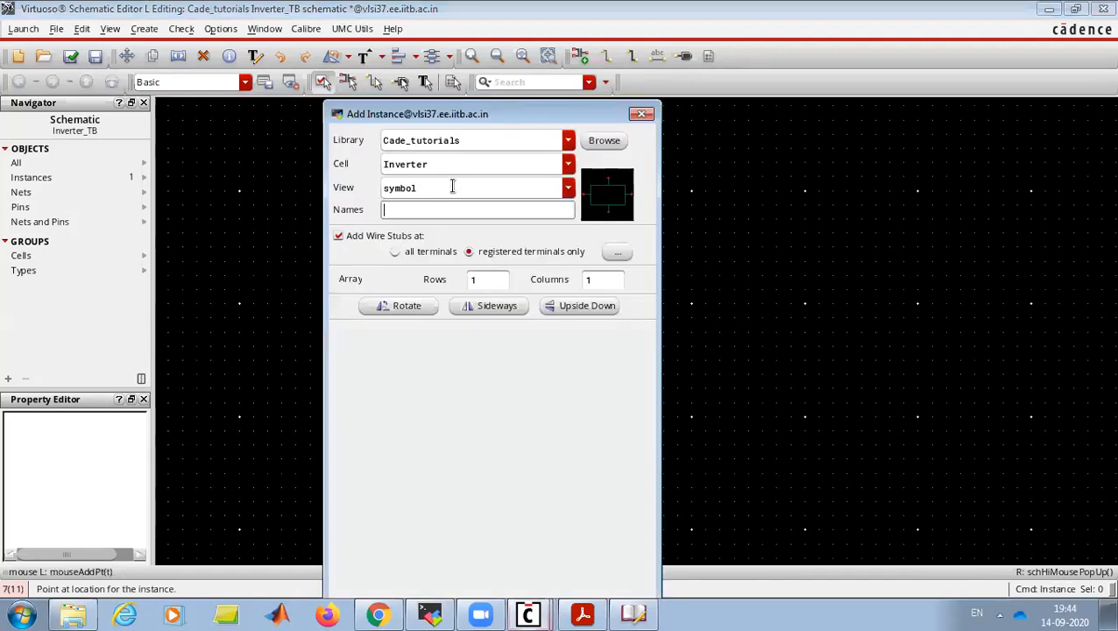
{"action": "left_click", "coordinate": [569, 143]}
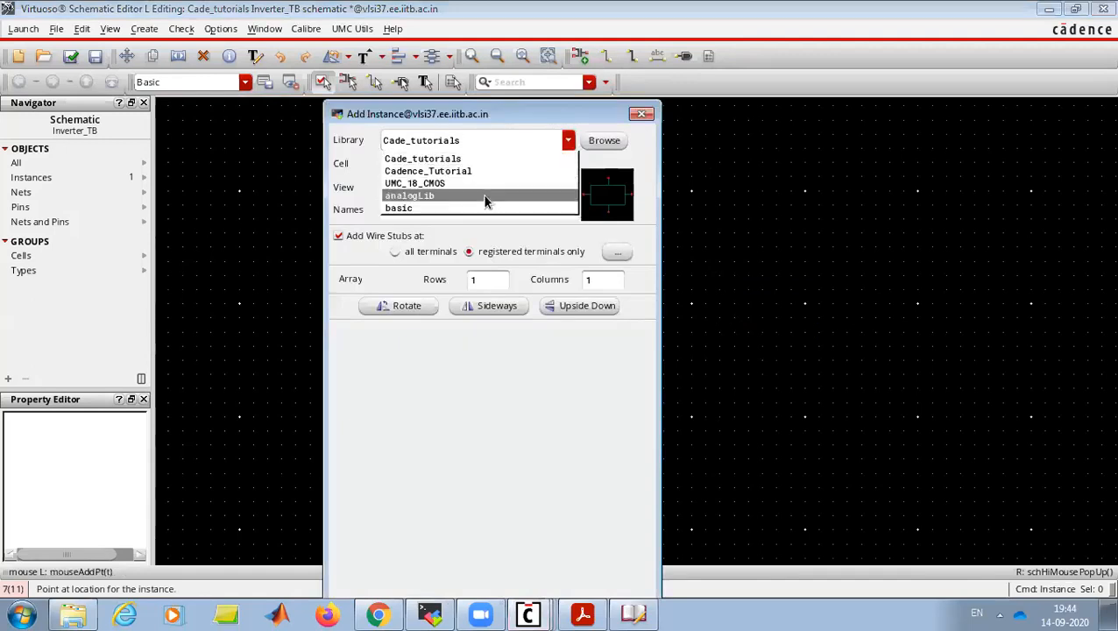
{"action": "left_click", "coordinate": [484, 194]}
{"action": "type", "text": "vdc"}
{"action": "left_click", "coordinate": [446, 206]}
{"action": "left_click", "coordinate": [446, 190]}
{"action": "left_click", "coordinate": [523, 449]}
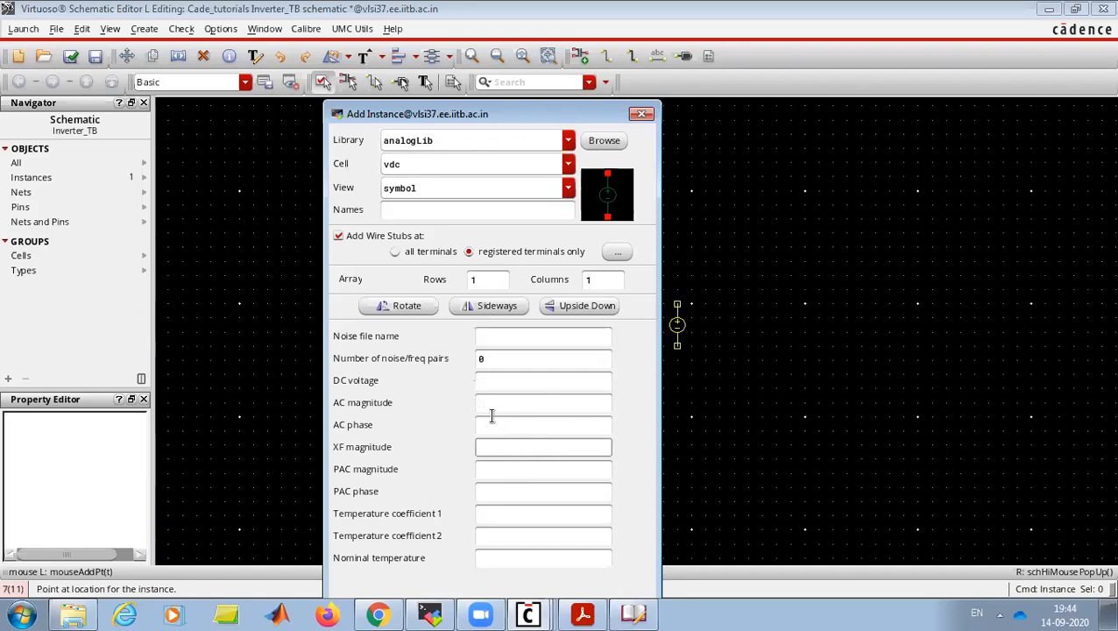
{"action": "left_click", "coordinate": [491, 383]}
{"action": "type", "text": "1.88"}
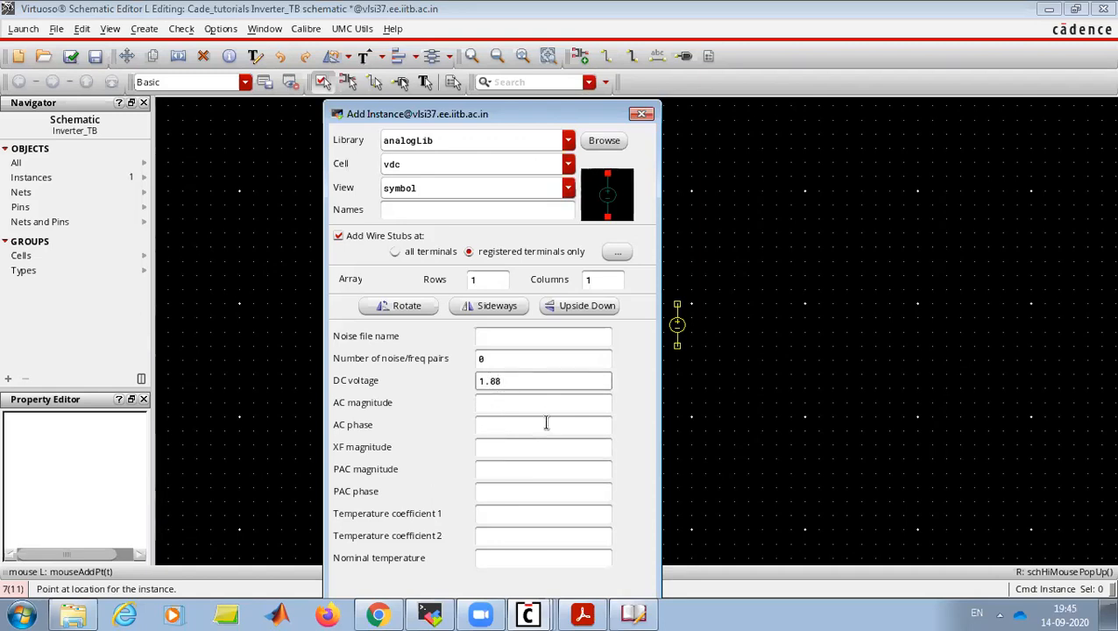
{"action": "left_click", "coordinate": [531, 471]}
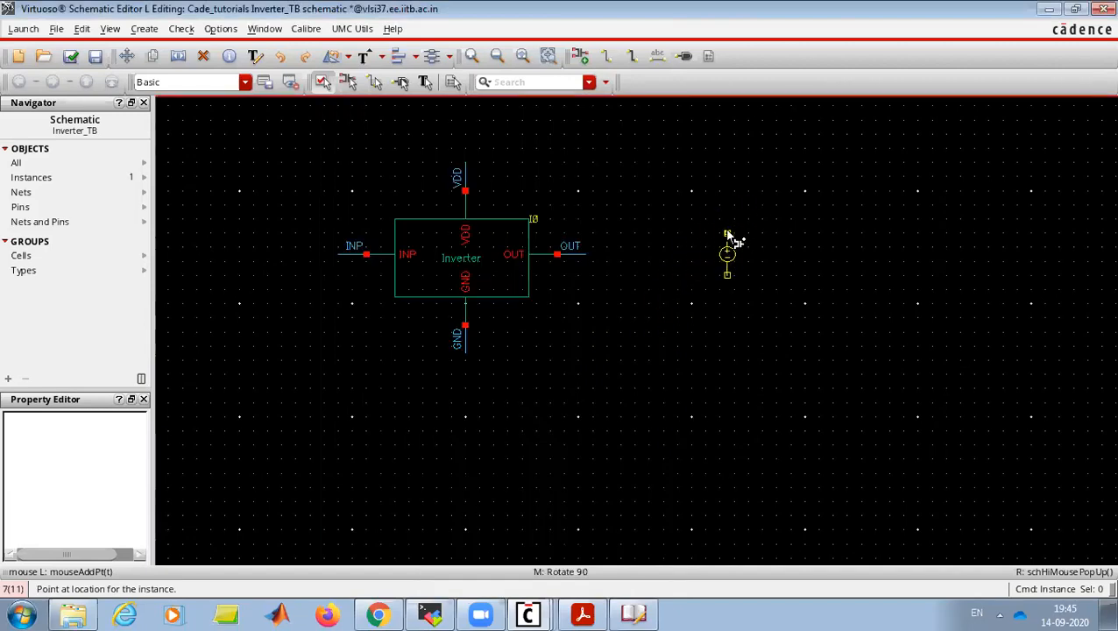
{"action": "left_click", "coordinate": [727, 237]}
{"action": "key", "text": "Escape"}
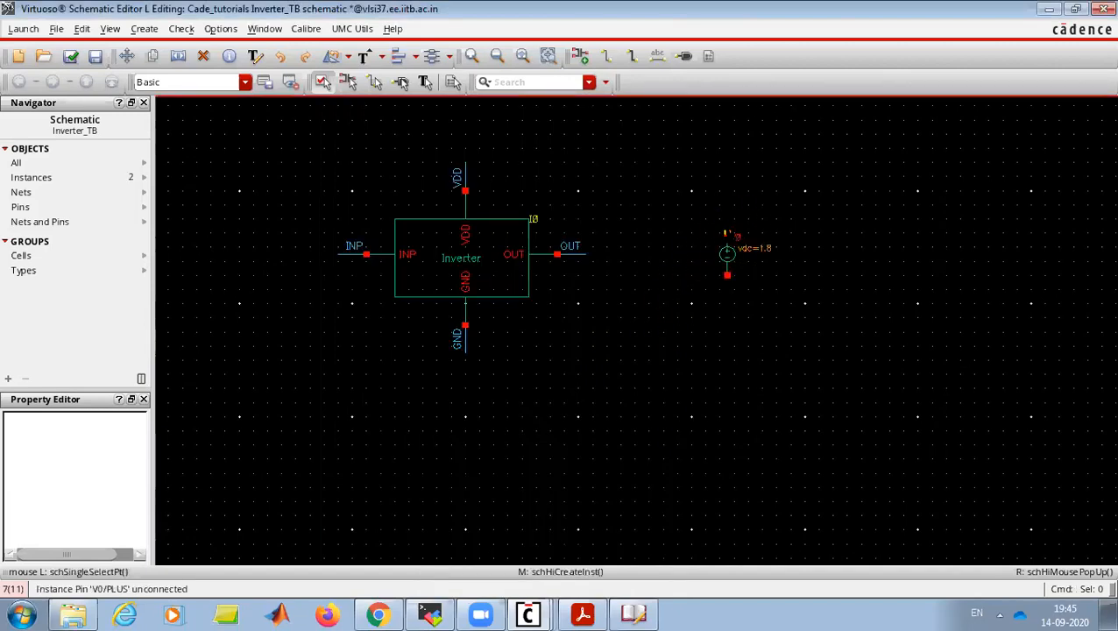
- Draw a vertical wire stub from each of the two terminals of the 1.8 V source
{"action": "left_click_drag", "start_coordinate": [728, 235], "coordinate": [728, 191]}
{"action": "left_click", "coordinate": [727, 275]}
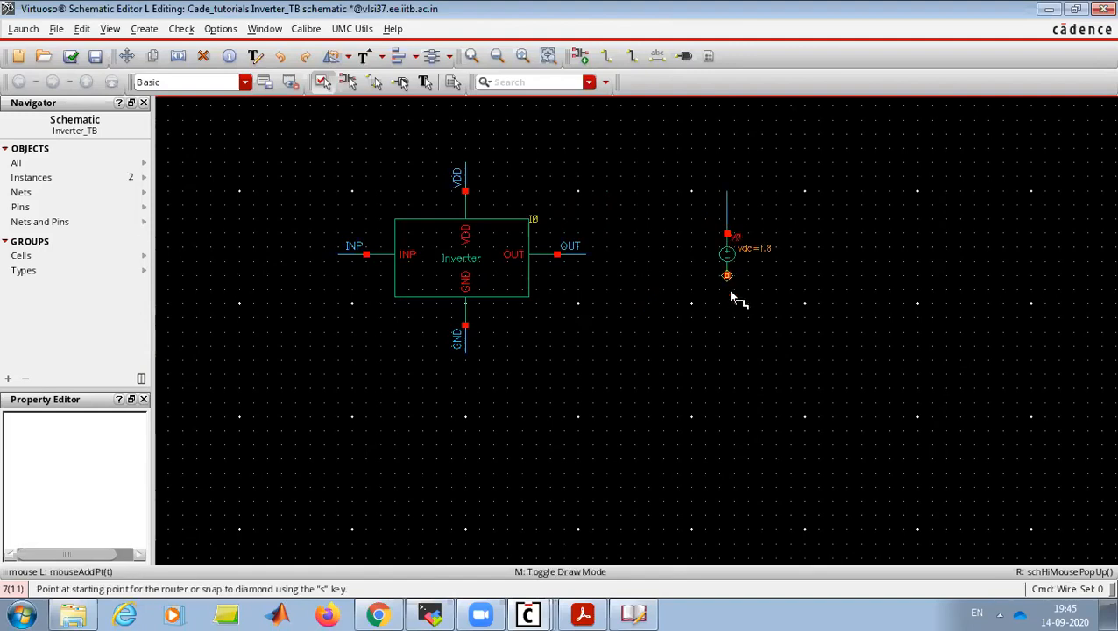
{"action": "double_click", "coordinate": [728, 317]}
{"action": "key", "text": "Escape"}
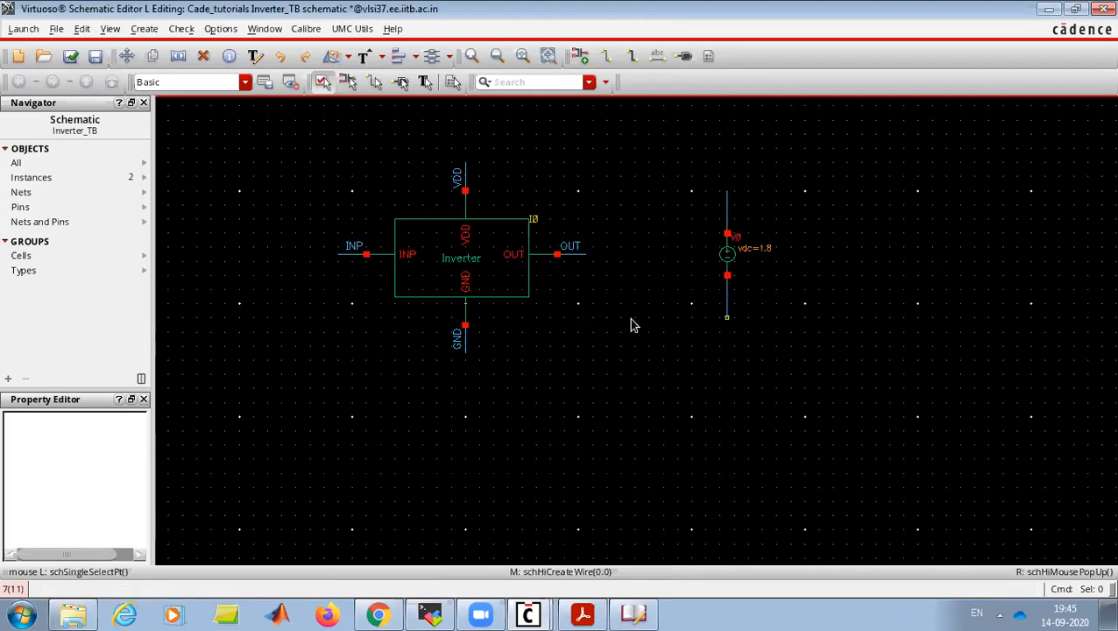
- Copy the DC source together with its two wire stubs and place the copy just to its right
{"action": "left_click_drag", "start_coordinate": [693, 178], "coordinate": [768, 358]}
{"action": "key", "text": "c"}
{"action": "left_click", "coordinate": [731, 263]}
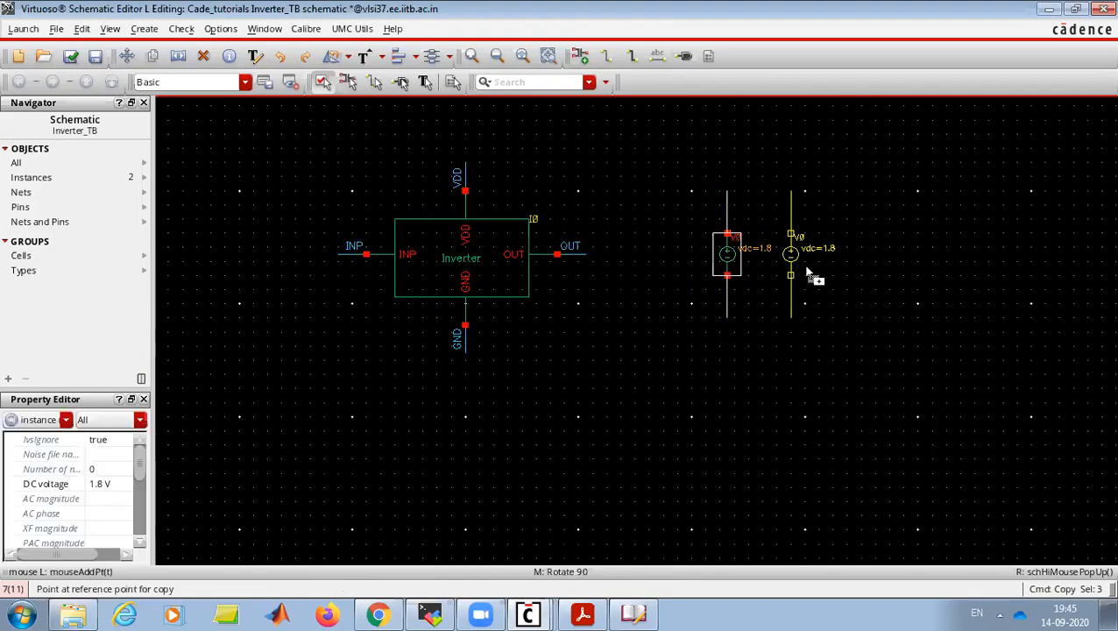
{"action": "left_click", "coordinate": [811, 273]}
- Set the DC voltage of the copied source to 0
{"action": "left_click", "coordinate": [791, 254]}
{"action": "key", "text": "q"}
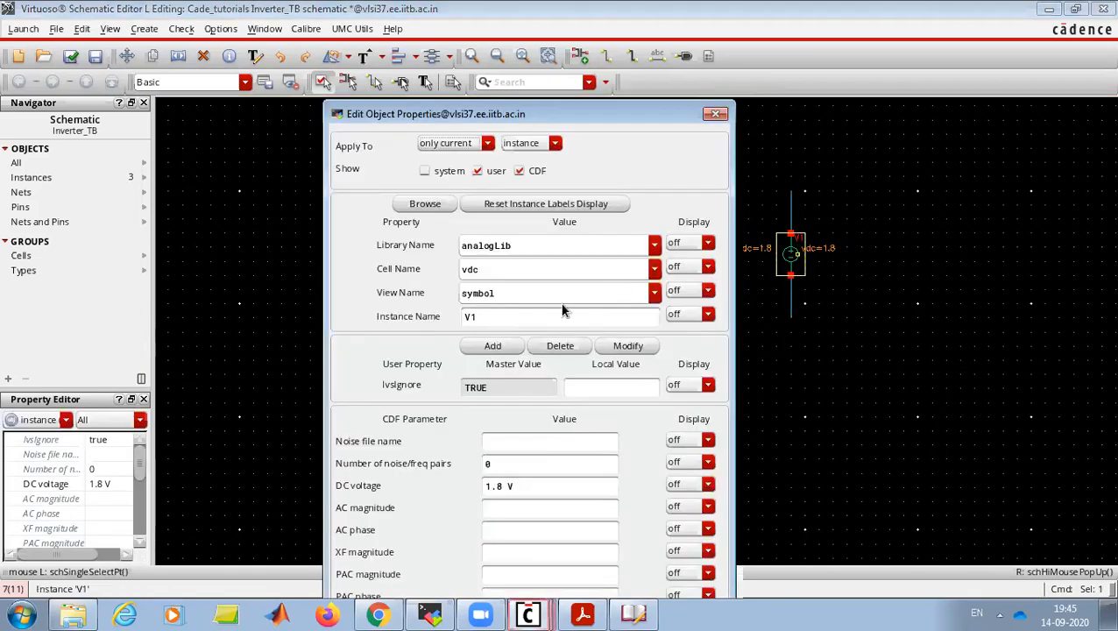
{"action": "left_click_drag", "start_coordinate": [527, 487], "coordinate": [454, 484]}
{"action": "type", "text": "0"}
{"action": "key", "text": "Return"}
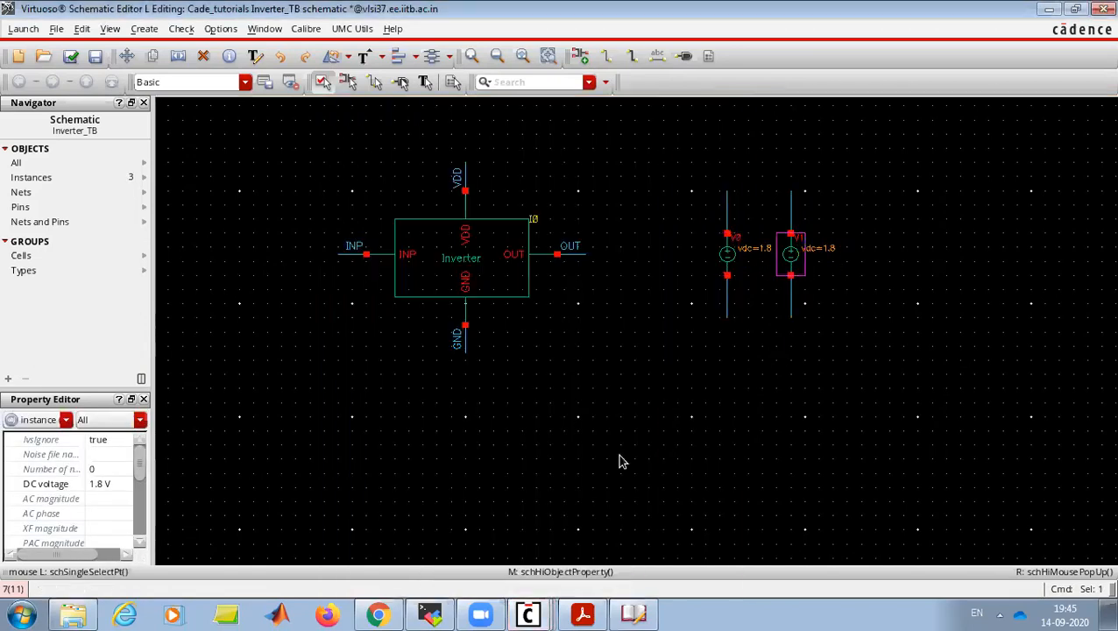
{"action": "left_click", "coordinate": [890, 390]}
- Label the upper wire of the 1.8 V source VDD and the upper wire of the 0 V source GND
{"action": "type", "text": "l"}
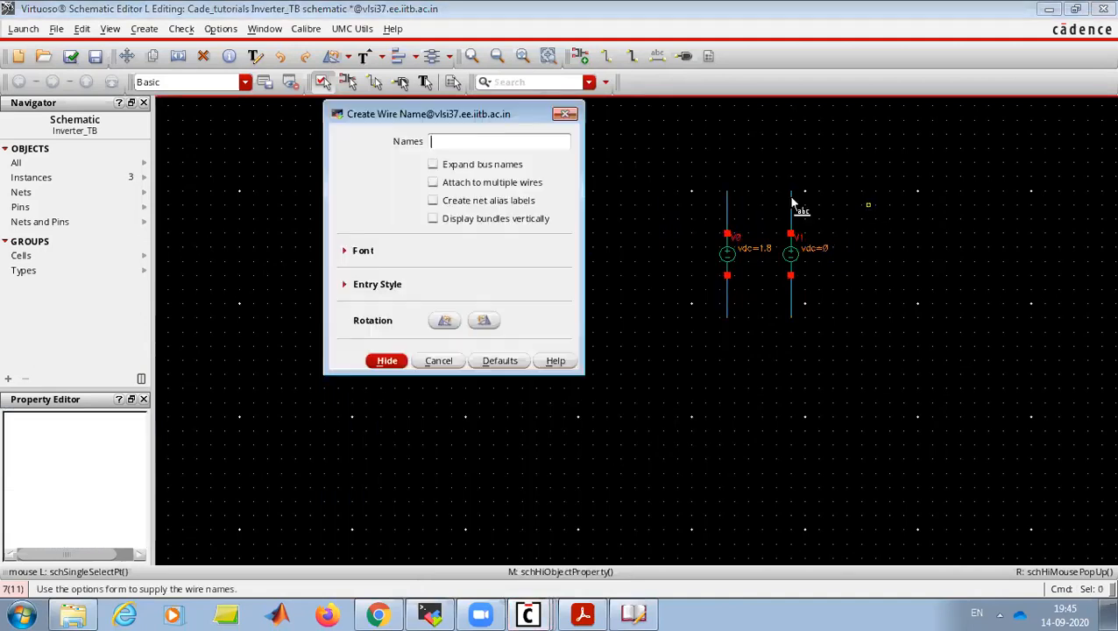
{"action": "type", "text": "VDD VDD"}
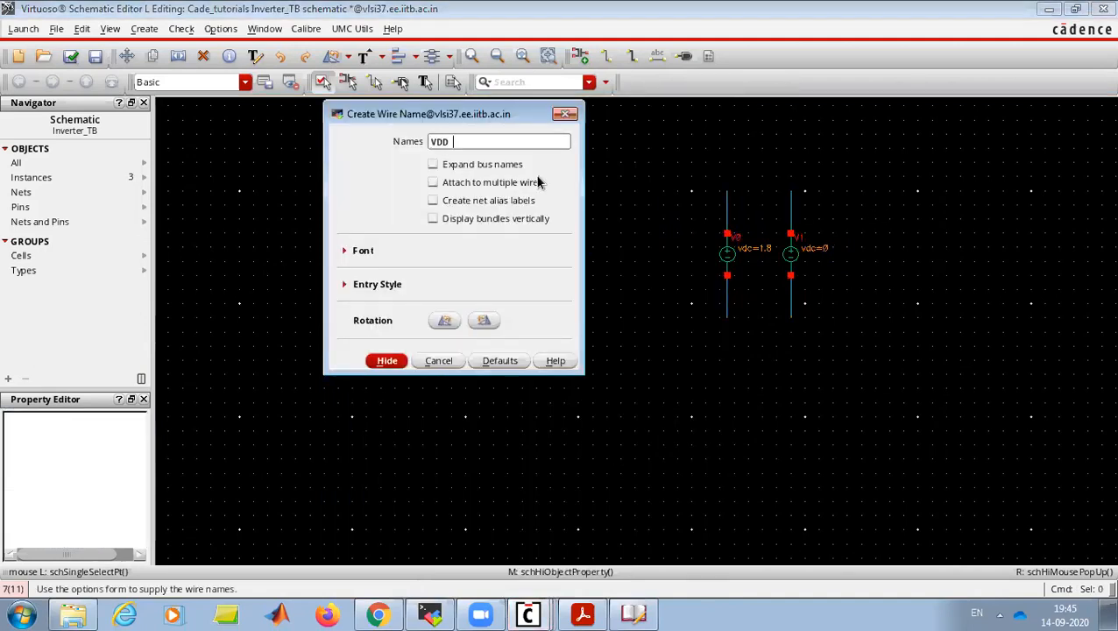
{"action": "key", "text": "Return"}
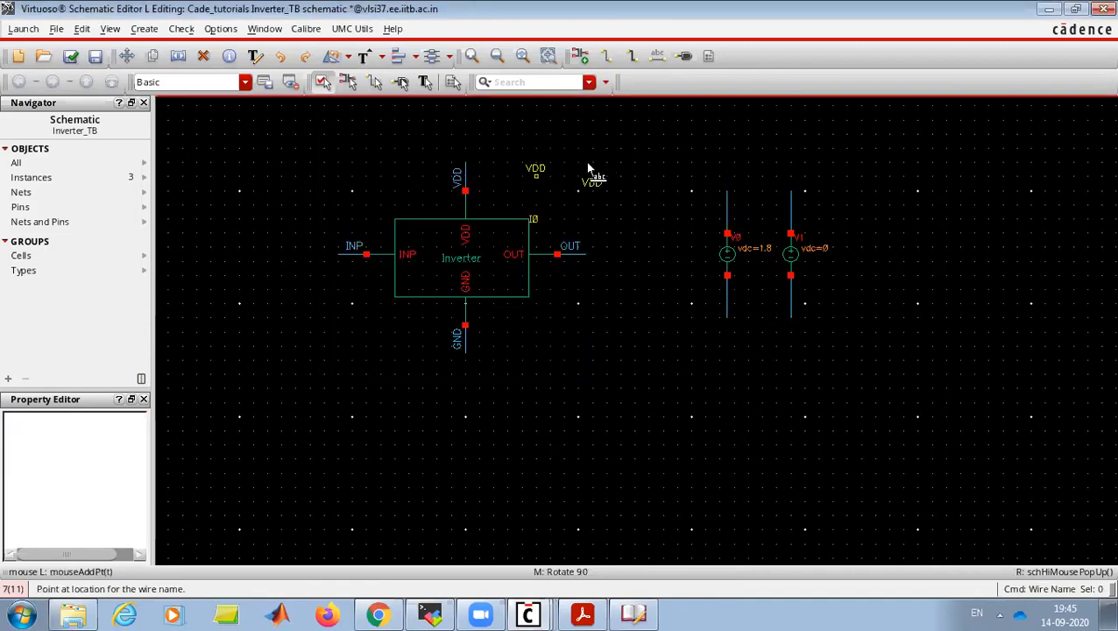
{"action": "left_click", "coordinate": [725, 201]}
{"action": "key", "text": "Escape"}
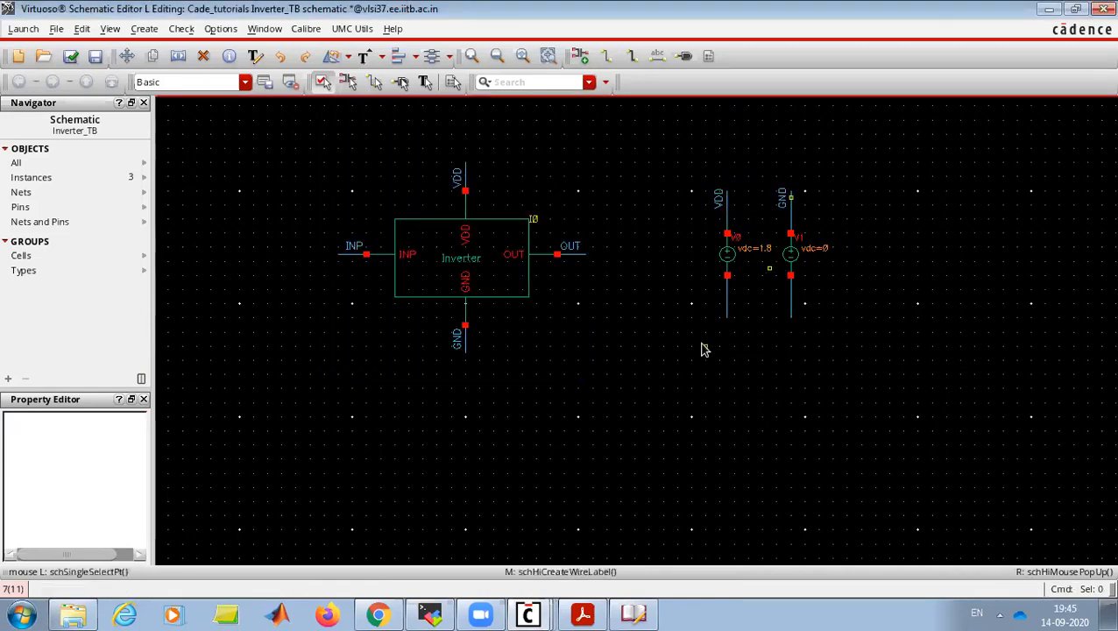
- Place a gnd symbol from analogLib at the lower wire end of each of the two DC sources
{"action": "key", "text": "i"}
{"action": "left_click_drag", "start_coordinate": [401, 164], "coordinate": [360, 169]}
{"action": "type", "text": "gn"}
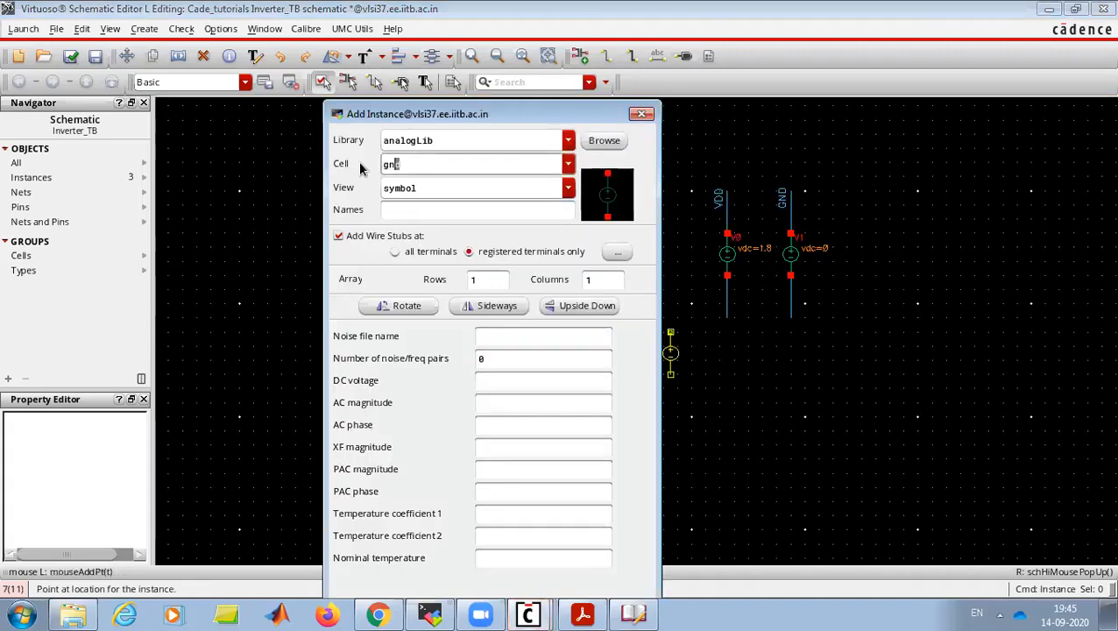
{"action": "type", "text": "d"}
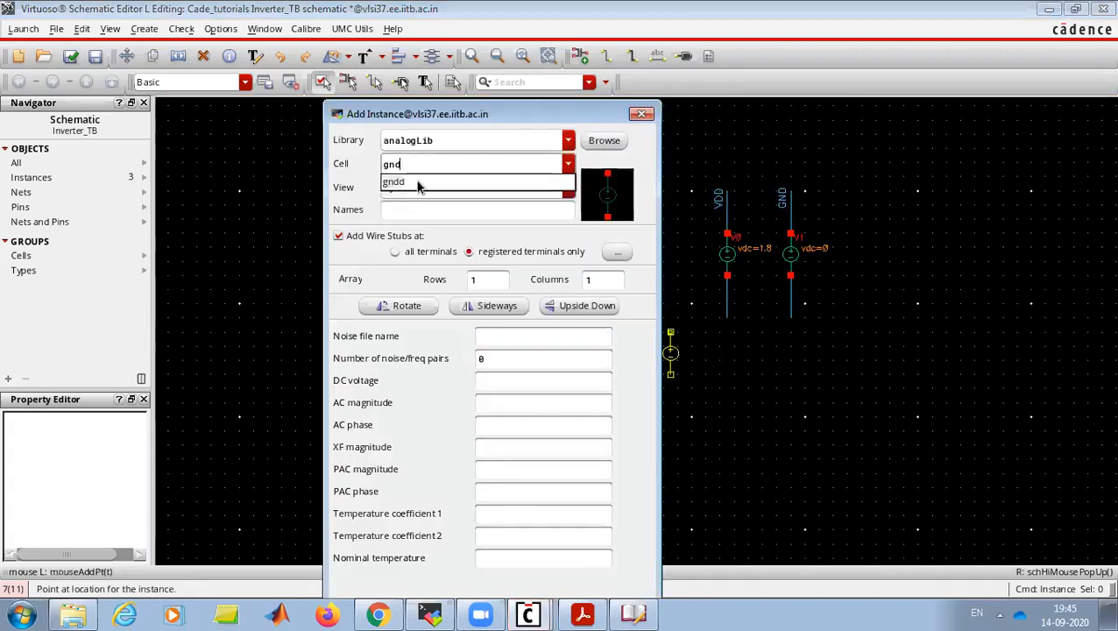
{"action": "left_click", "coordinate": [424, 211]}
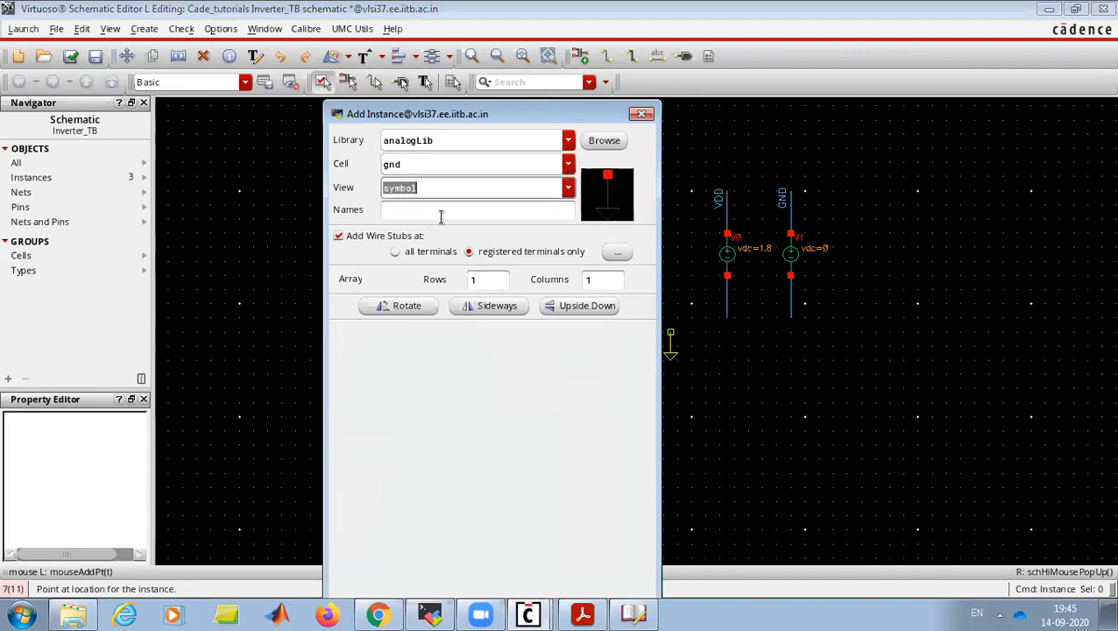
{"action": "left_click", "coordinate": [728, 317]}
{"action": "left_click", "coordinate": [791, 318]}
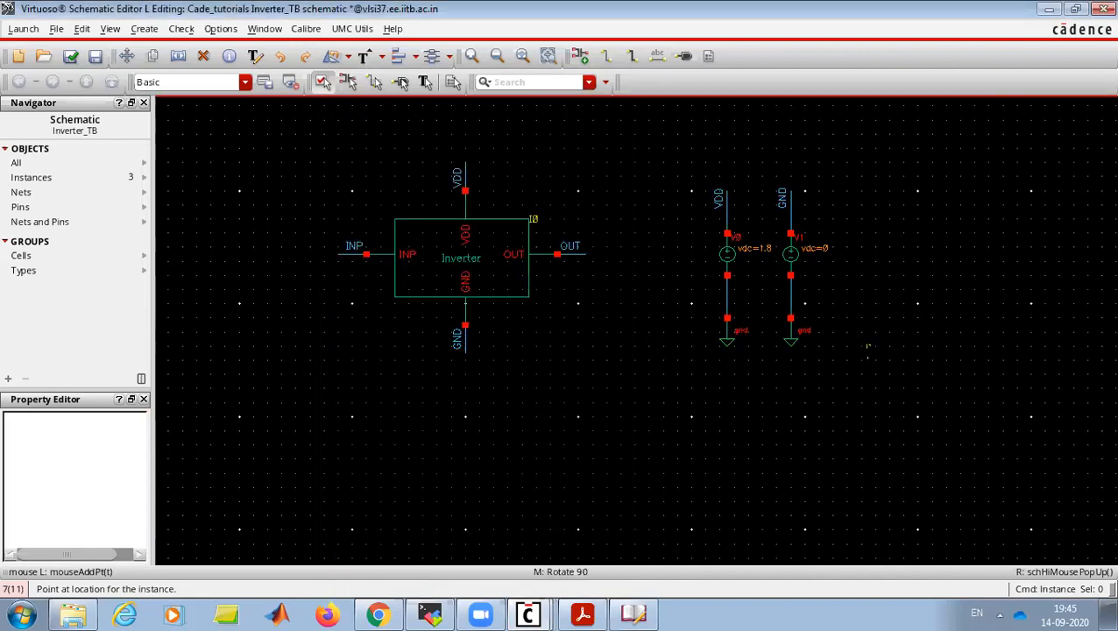
{"action": "key", "text": "Escape"}
- Place an analogLib vpulse source at the INP wire's end, with Voltage 1 of 0 V, Voltage 2 of 1.8 V and period 1m
{"action": "key", "text": "i"}
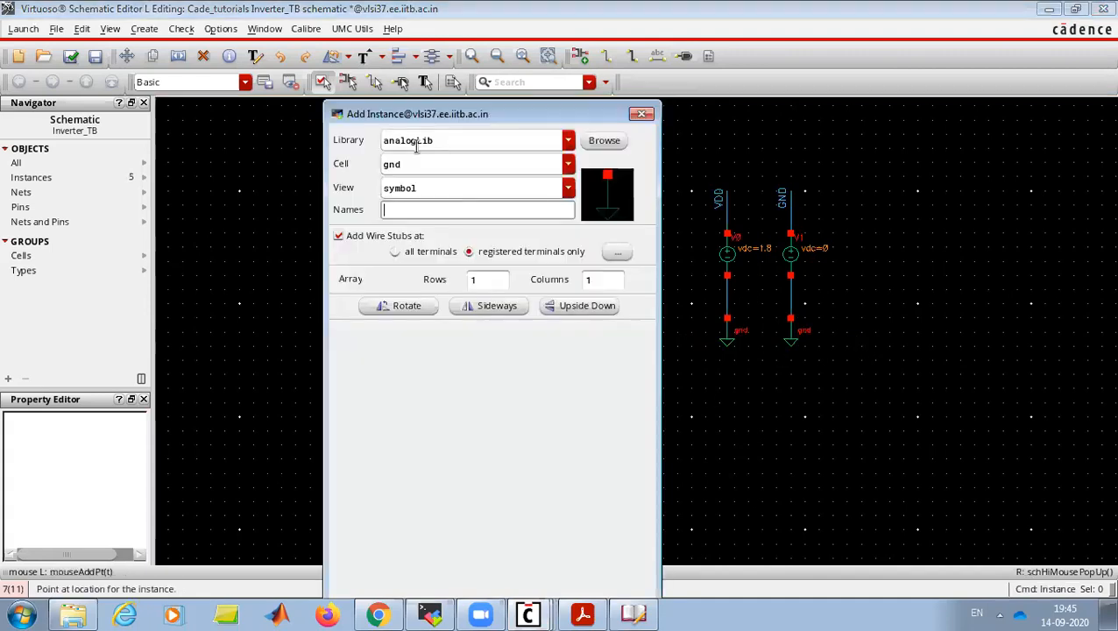
{"action": "left_click_drag", "start_coordinate": [406, 164], "coordinate": [366, 168]}
{"action": "type", "text": "vpulse"}
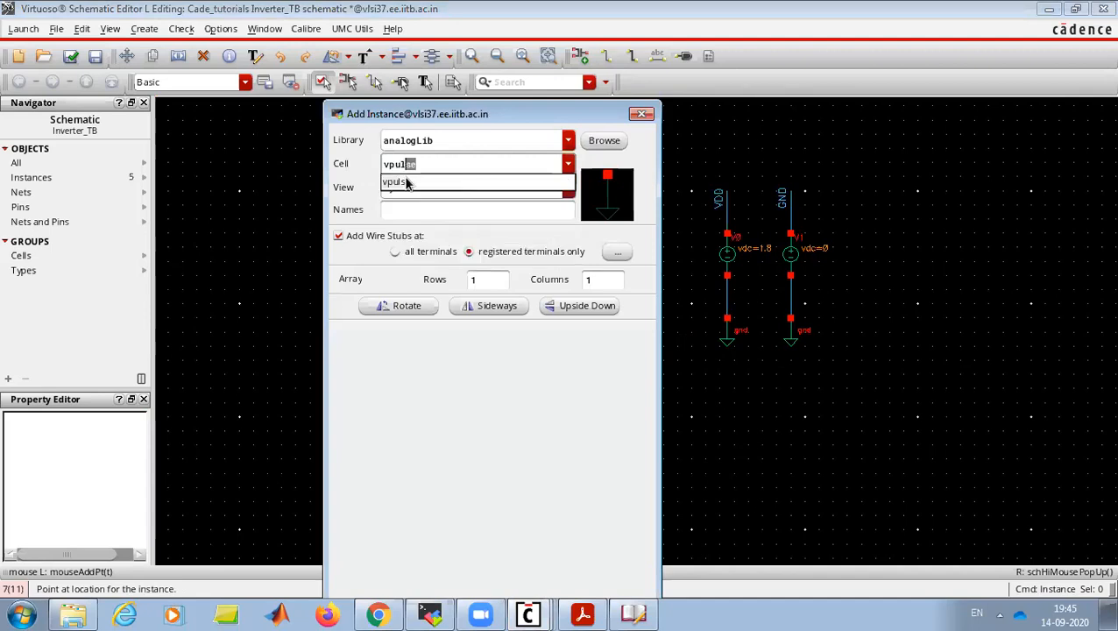
{"action": "left_click", "coordinate": [406, 182]}
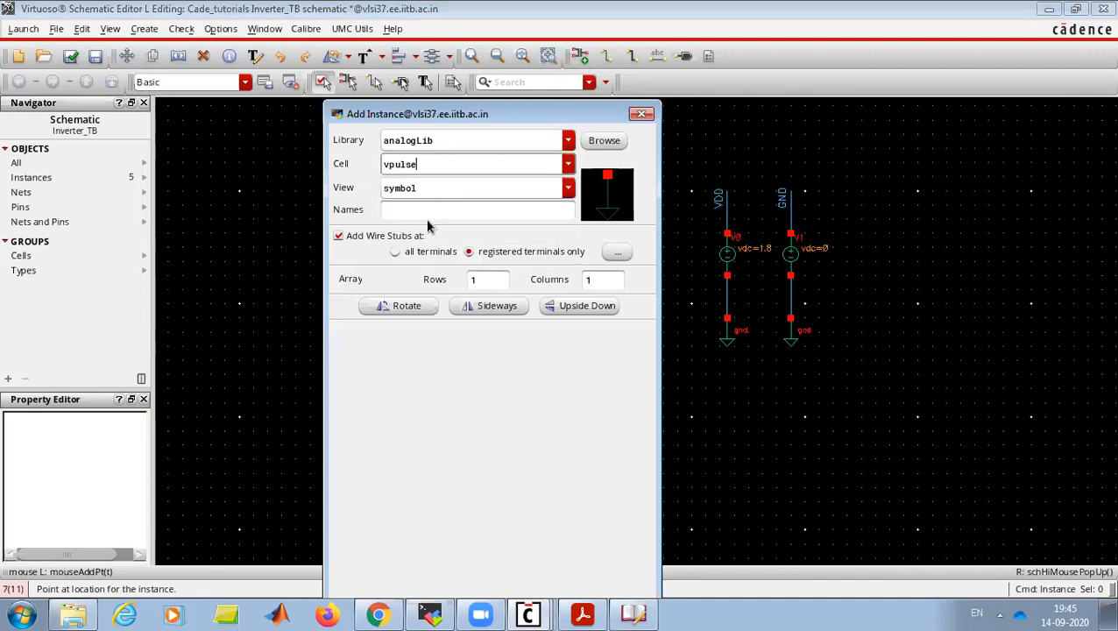
{"action": "triple_click", "coordinate": [489, 560]}
{"action": "type", "text": "1.8"}
{"action": "left_click", "coordinate": [544, 474]}
{"action": "scroll", "coordinate": [556, 466], "scroll_direction": "down", "scroll_amount": 3}
{"action": "left_click", "coordinate": [508, 416]}
{"action": "type", "text": "1u"}
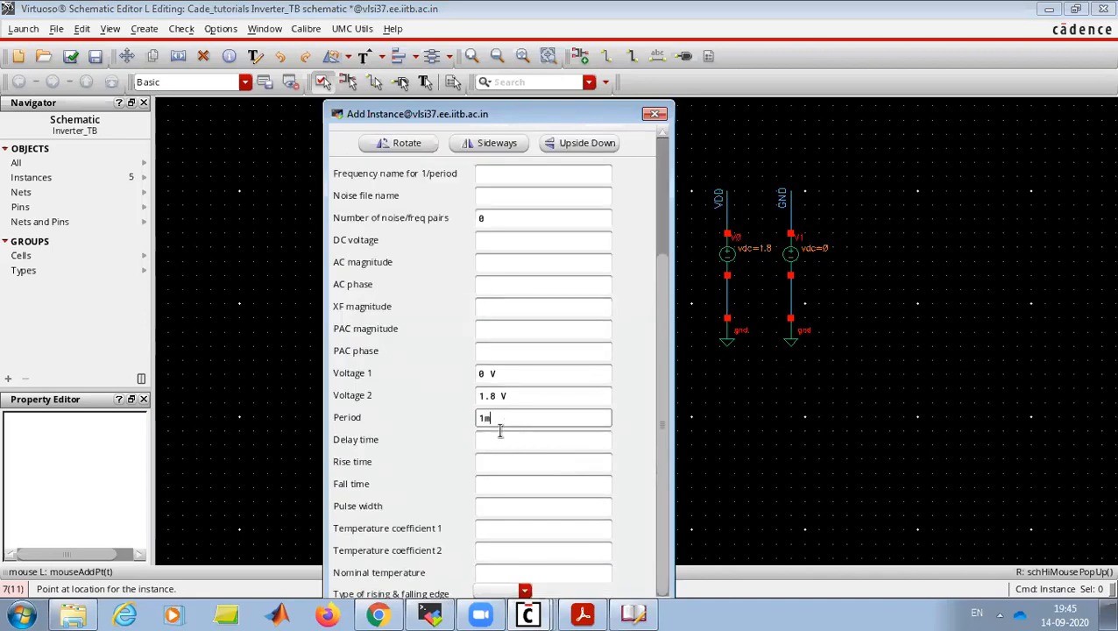
{"action": "key", "text": "Return"}
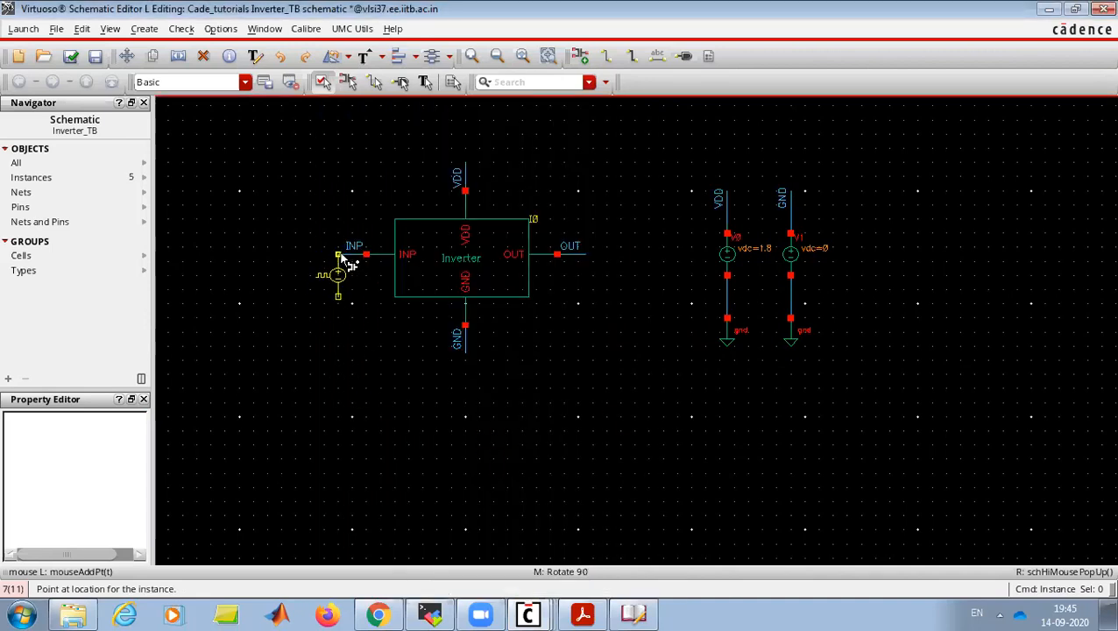
{"action": "left_click", "coordinate": [338, 257]}
- Wire the pulse source's lower terminal to the inverter's GND wire, and check and save the schematic
{"action": "key", "text": "w"}
{"action": "left_click", "coordinate": [338, 298]}
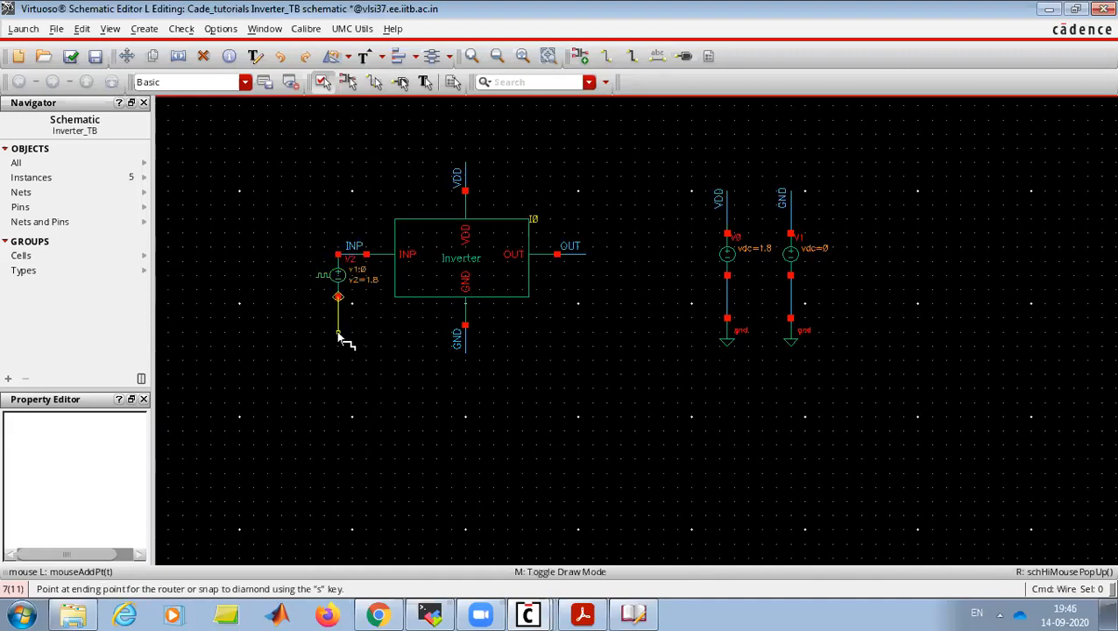
{"action": "double_click", "coordinate": [339, 334]}
{"action": "left_click", "coordinate": [338, 334]}
{"action": "left_click", "coordinate": [464, 346]}
{"action": "key", "text": "Escape"}
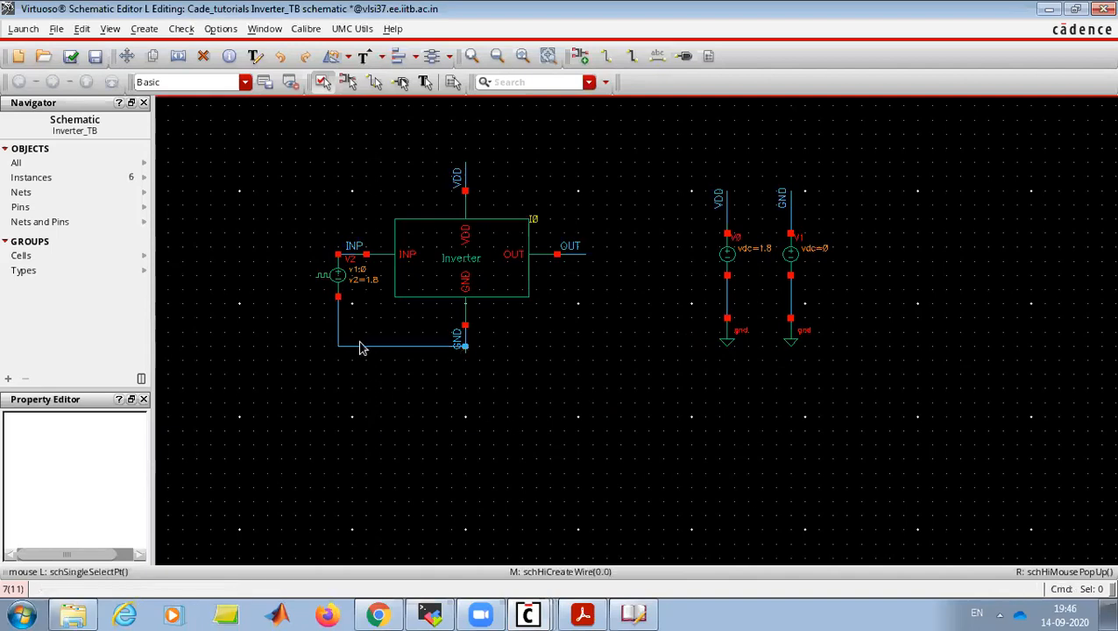
{"action": "left_click", "coordinate": [71, 55]}
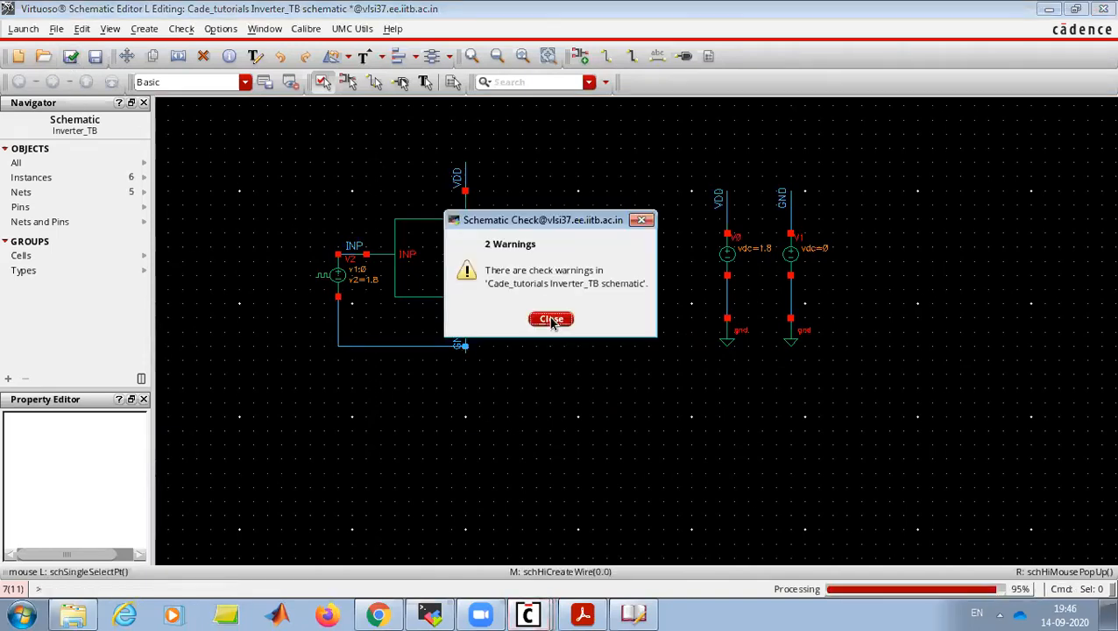
{"action": "left_click", "coordinate": [551, 320]}
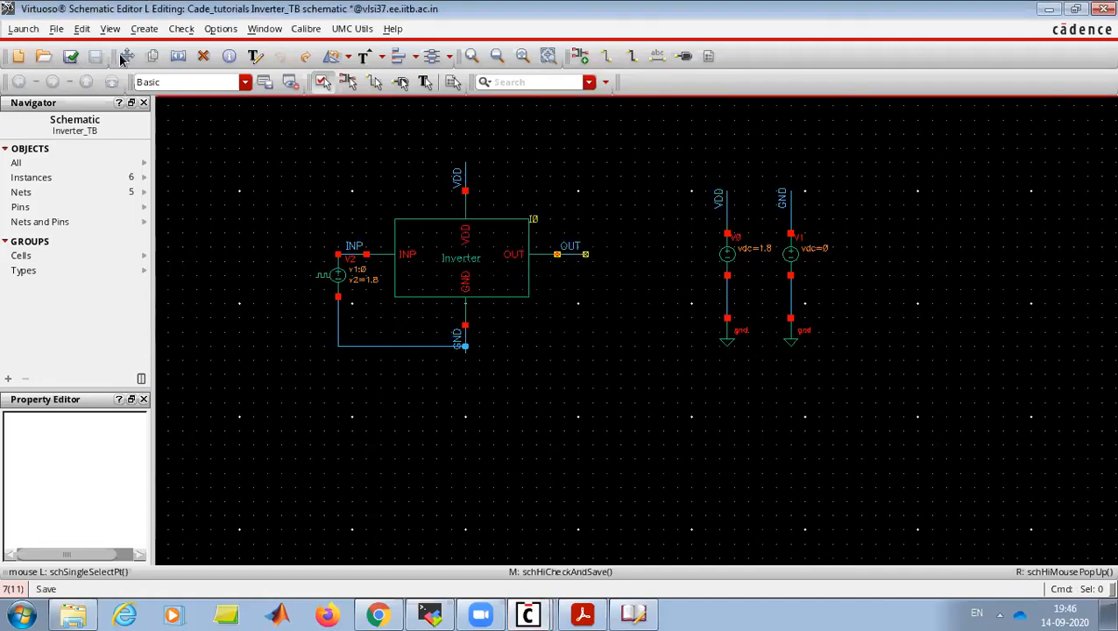
- Launch ADE L for the testbench and add a transient analysis with stop time 5m and conservative accuracy
{"action": "left_click", "coordinate": [22, 28]}
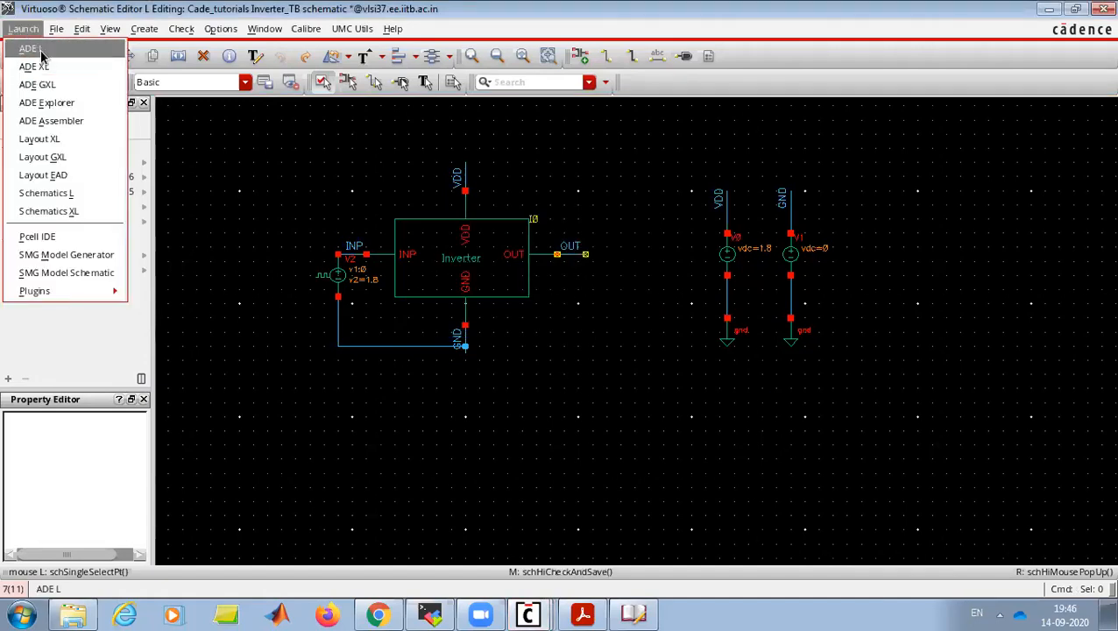
{"action": "left_click", "coordinate": [35, 49]}
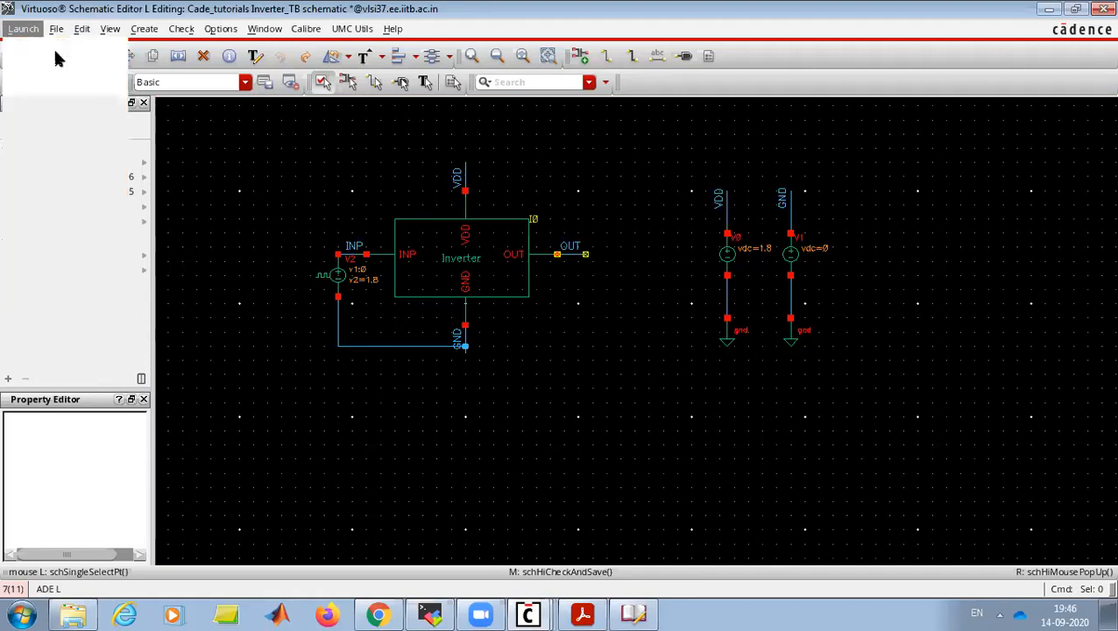
{"action": "left_click", "coordinate": [560, 331]}
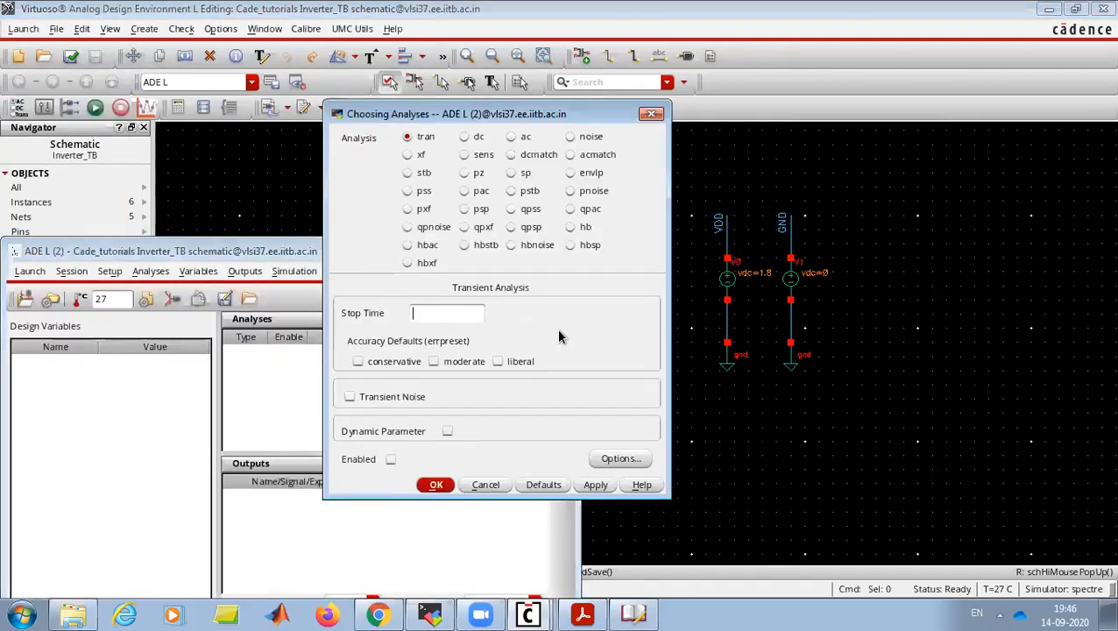
{"action": "left_click", "coordinate": [446, 312]}
{"action": "type", "text": "5m"}
{"action": "left_click", "coordinate": [390, 362]}
{"action": "left_click", "coordinate": [436, 484]}
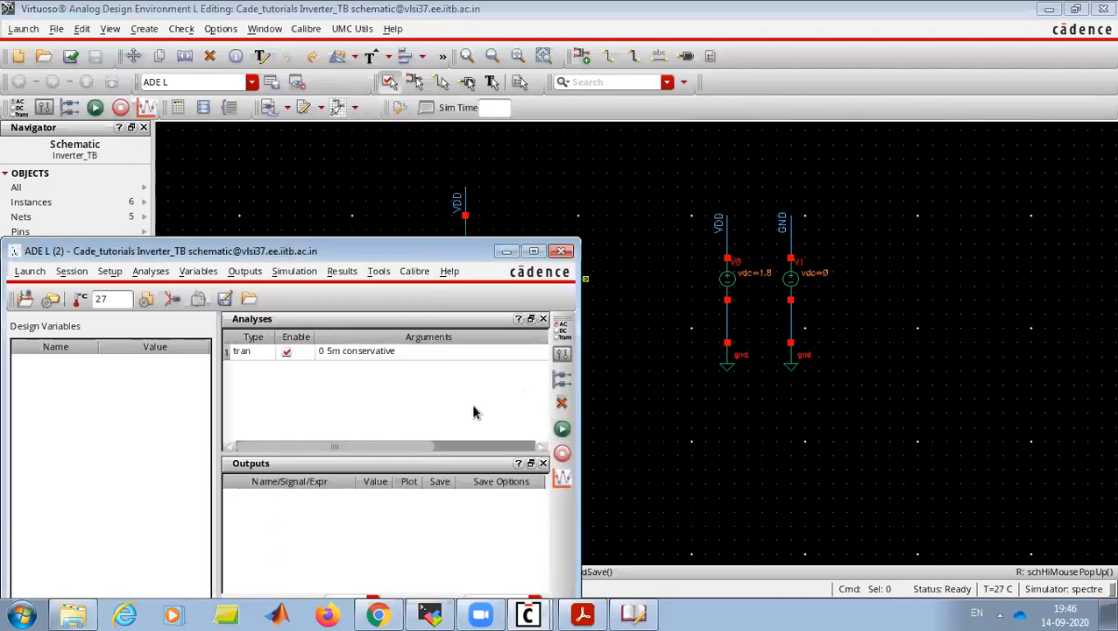
- Check and save the Inverter_TB schematic again with the ADE L session open
{"action": "left_click", "coordinate": [71, 55]}
{"action": "left_click", "coordinate": [552, 319]}
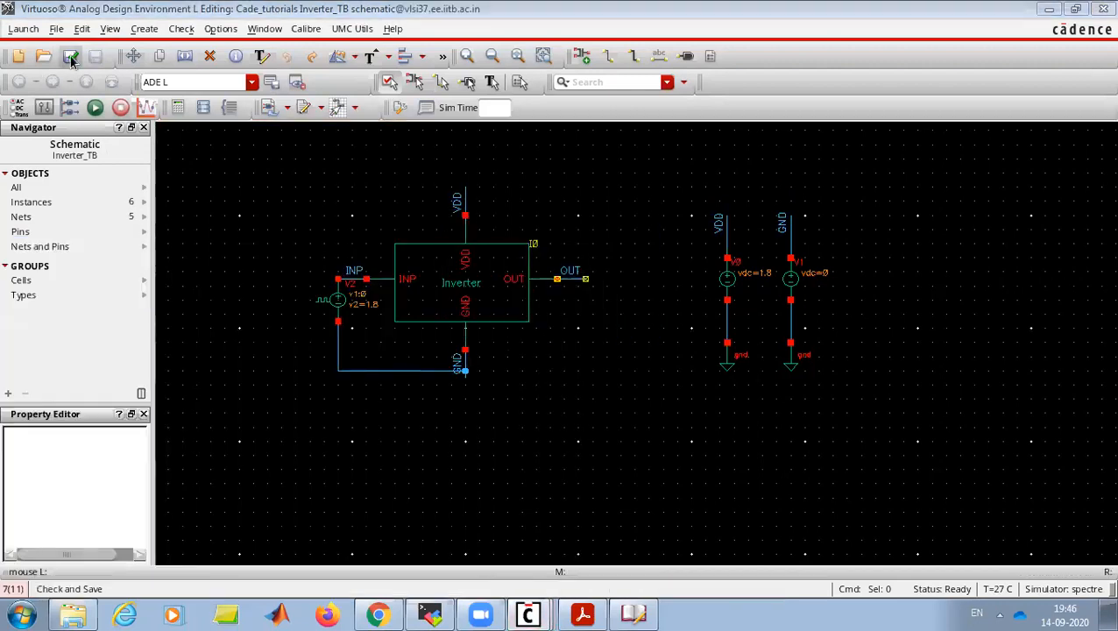
- Descend into the inverter instance's schematic, check and save it, and return to the Inverter_TB testbench
{"action": "left_click", "coordinate": [528, 615]}
{"action": "left_click", "coordinate": [499, 504]}
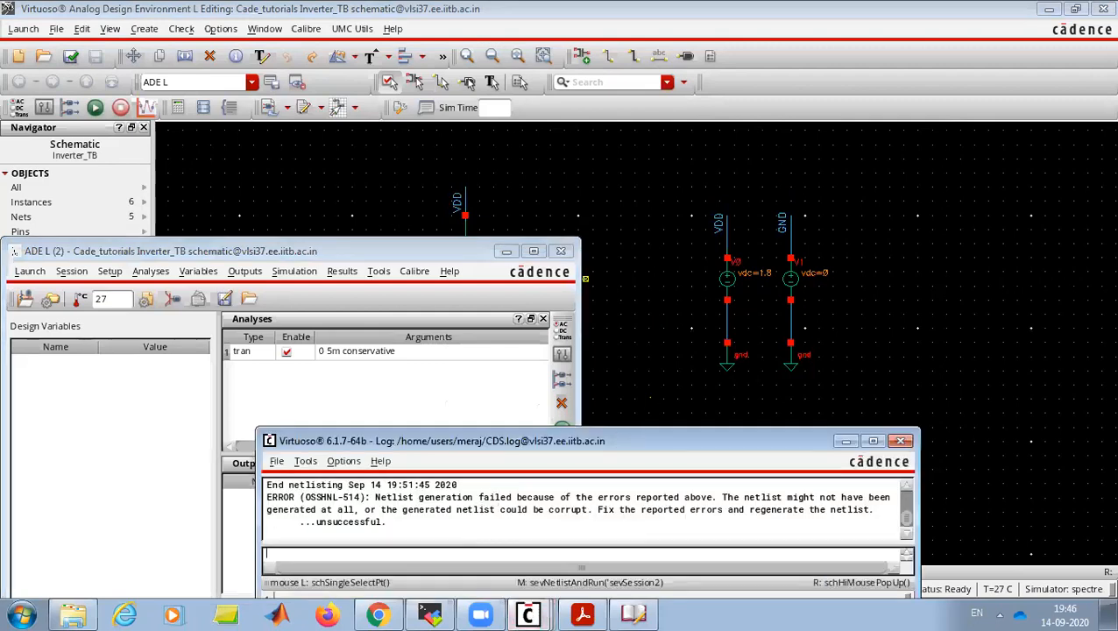
{"action": "left_click", "coordinate": [639, 406]}
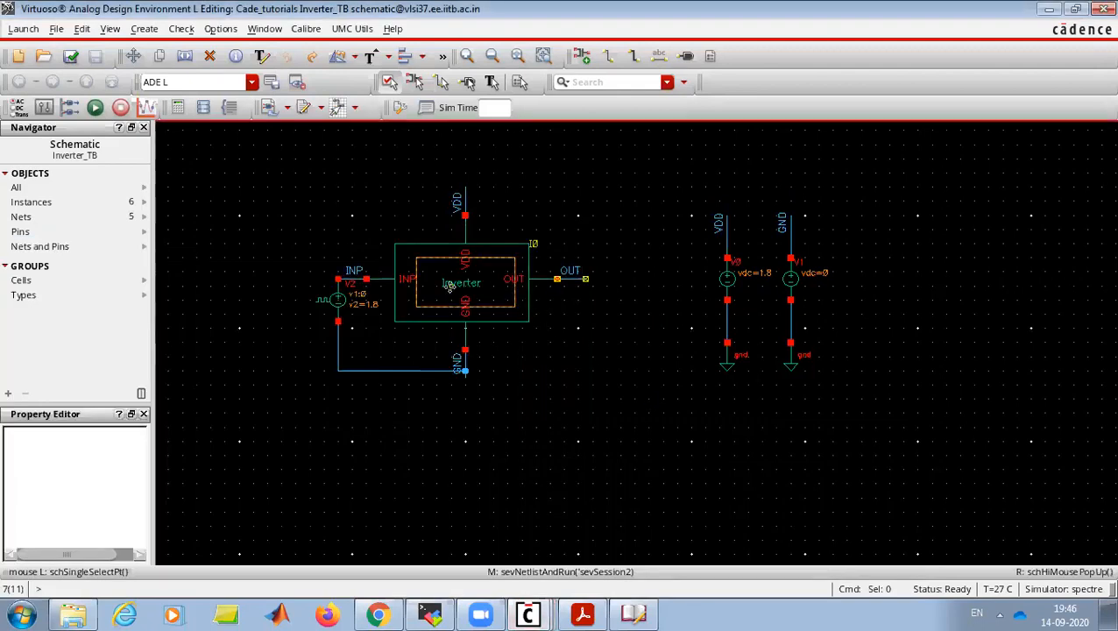
{"action": "key", "text": "e"}
{"action": "left_click", "coordinate": [568, 219]}
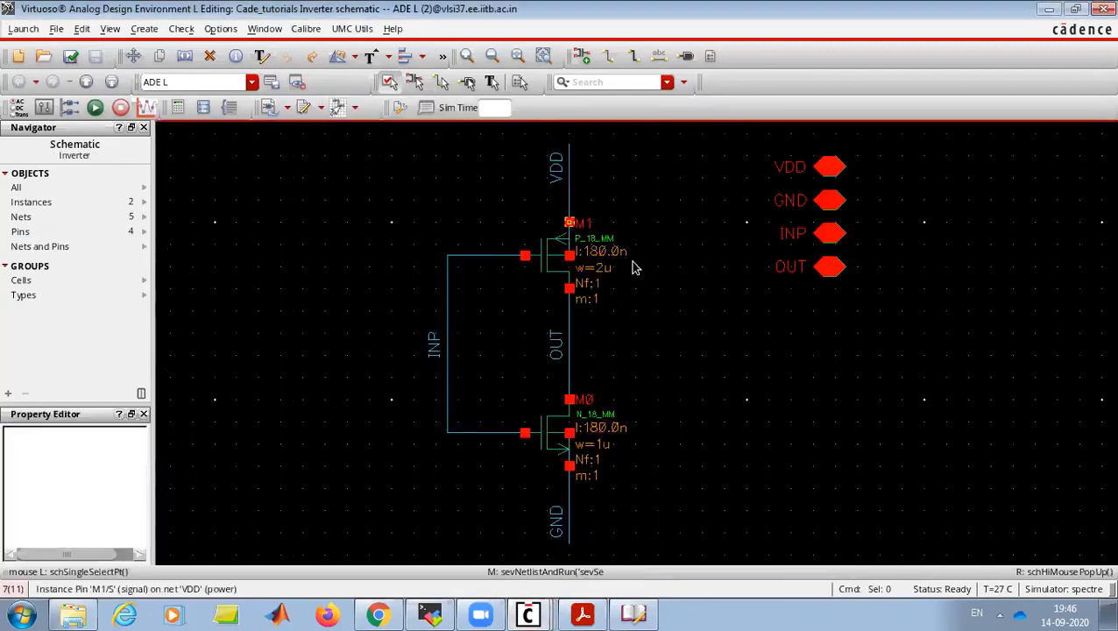
{"action": "left_click", "coordinate": [70, 58]}
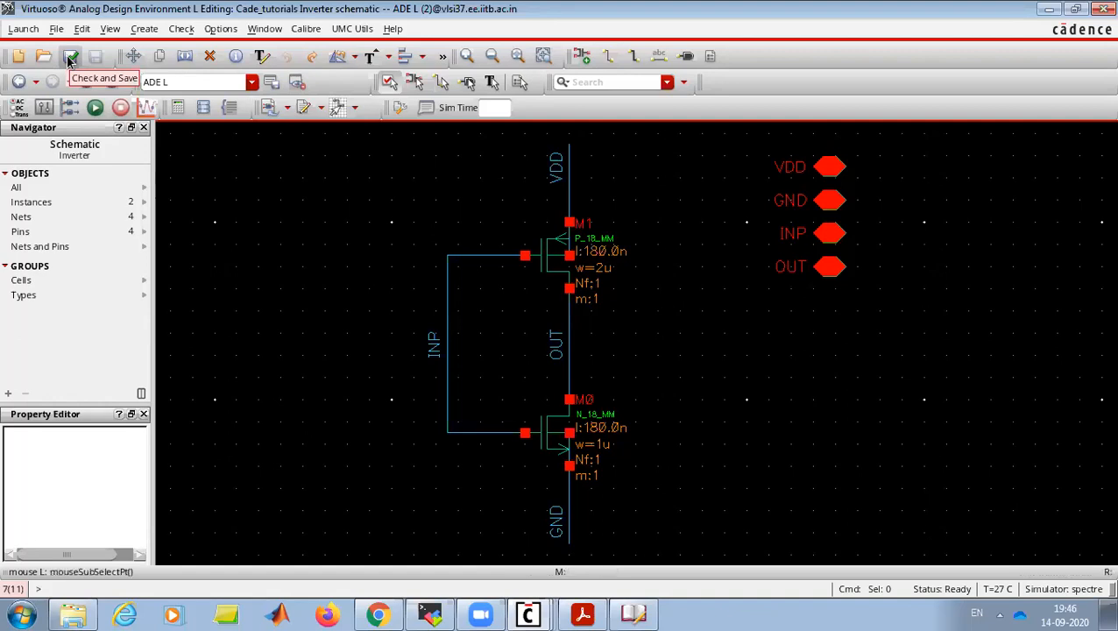
{"action": "key", "text": "ctrl+e"}
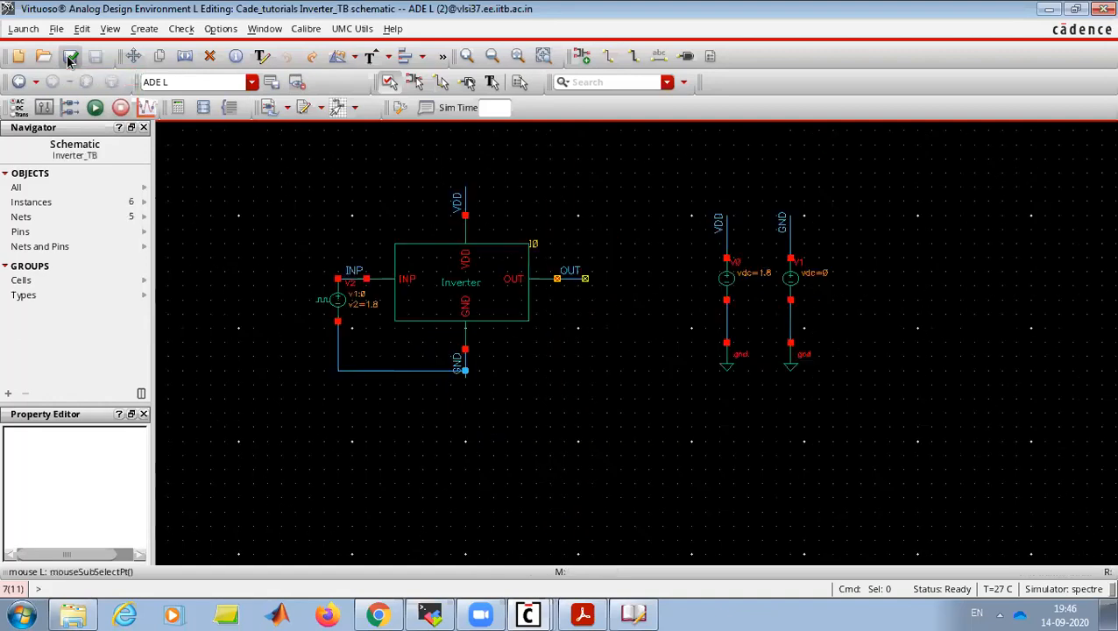
- Check and save the Inverter_TB schematic, run the transient simulation from its ADE L session, and close the simulation log
{"action": "left_click", "coordinate": [73, 62]}
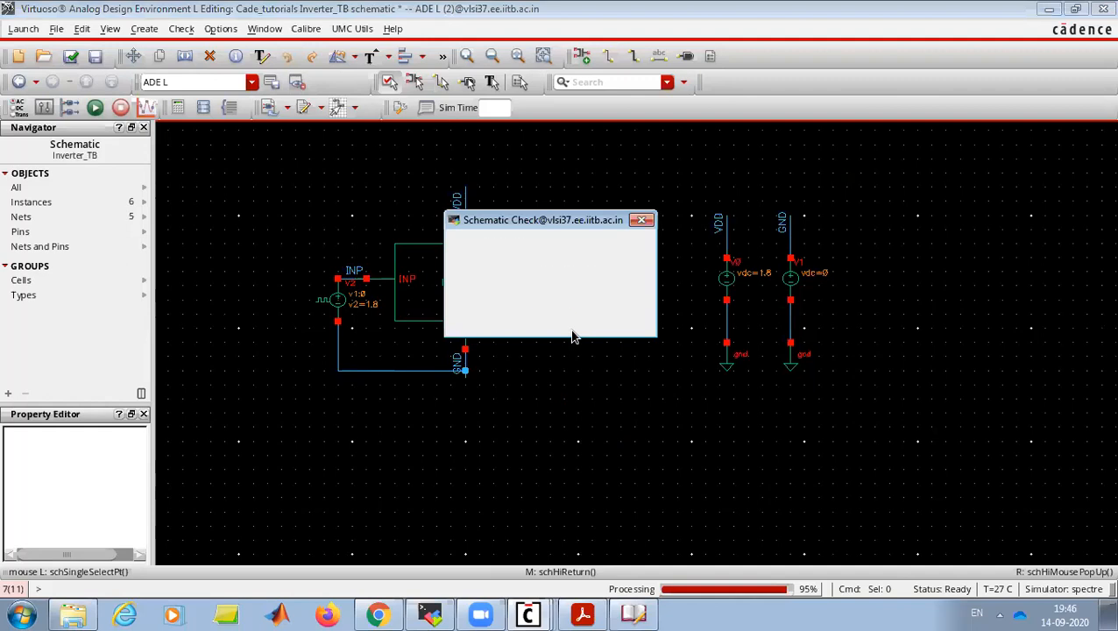
{"action": "left_click", "coordinate": [528, 614]}
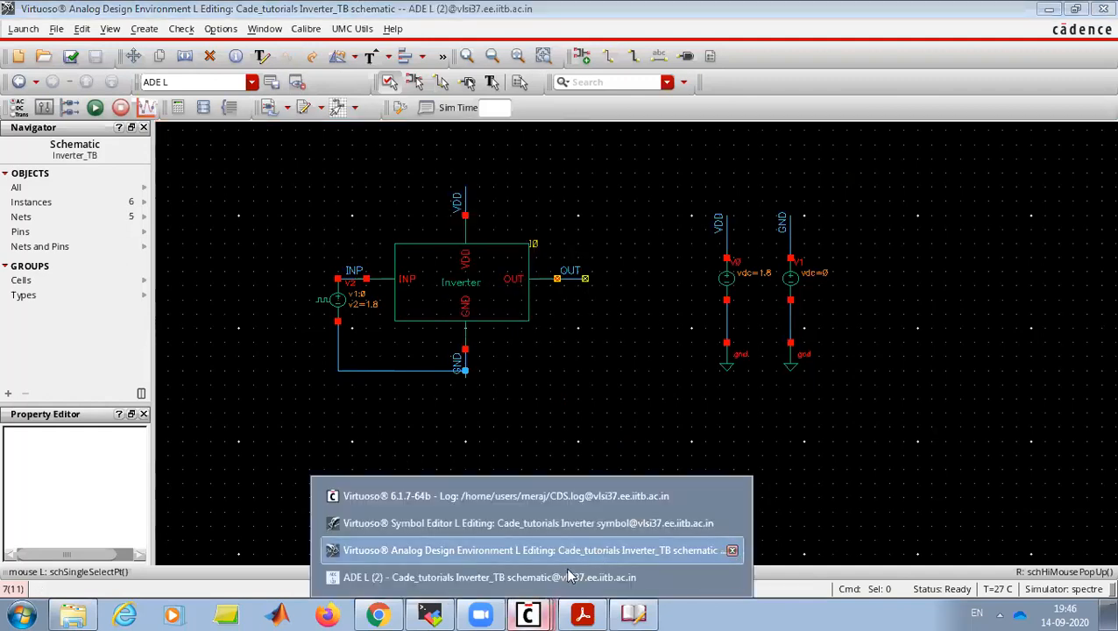
{"action": "left_click", "coordinate": [570, 577]}
{"action": "left_click", "coordinate": [562, 437]}
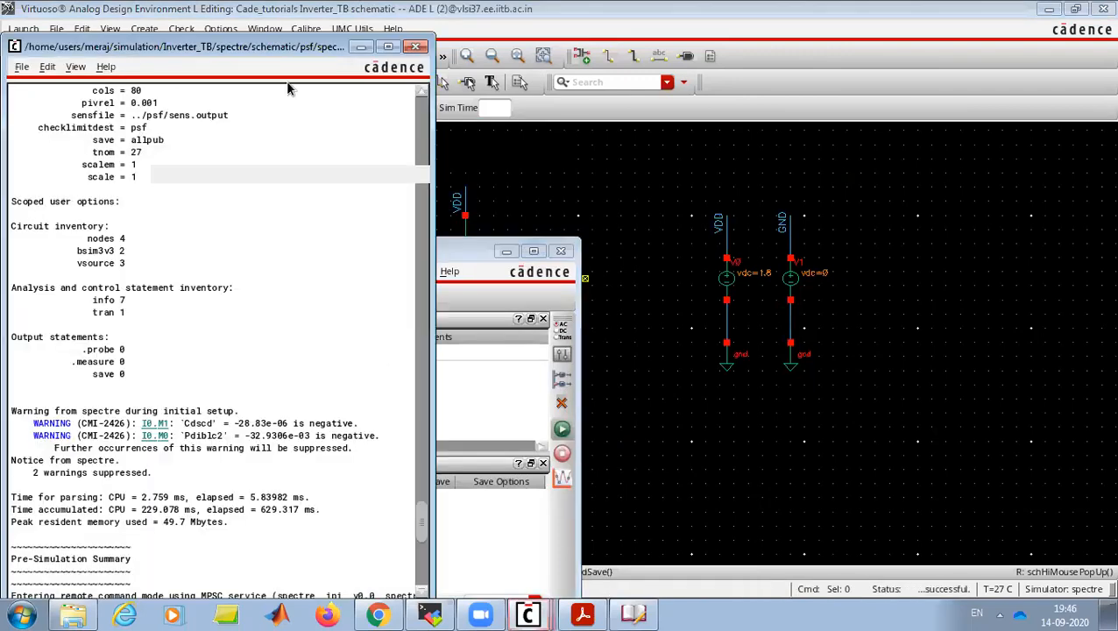
{"action": "left_click", "coordinate": [411, 47]}
- Plot the transient voltage of the OUT net with the Direct Plot main form and add it to the outputs
{"action": "left_click", "coordinate": [344, 272]}
{"action": "mouse_move", "coordinate": [416, 316]}
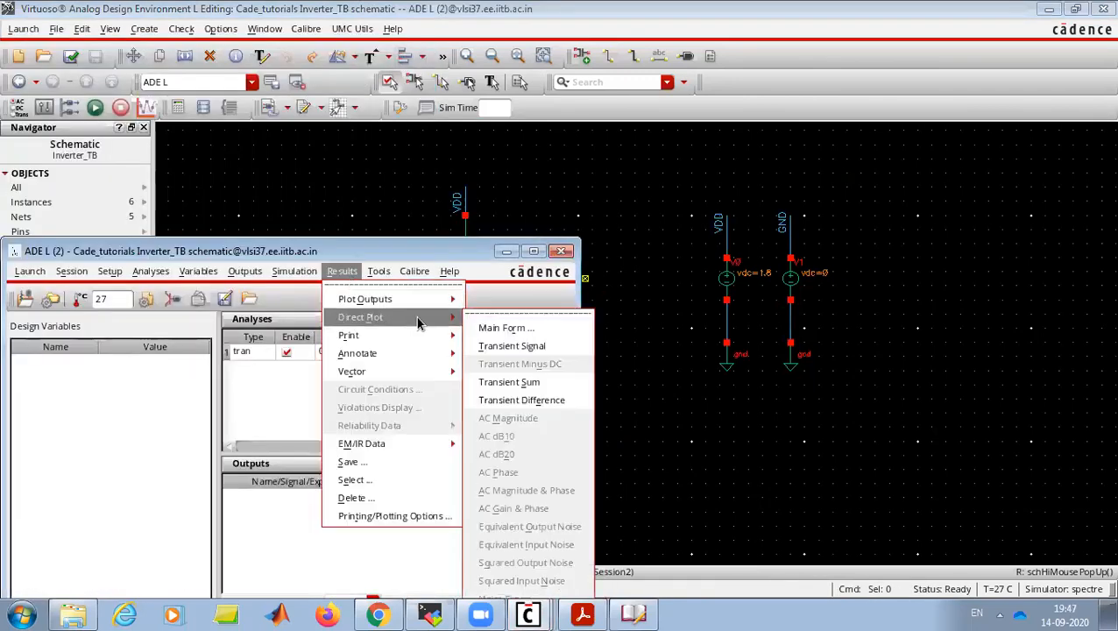
{"action": "left_click", "coordinate": [530, 329]}
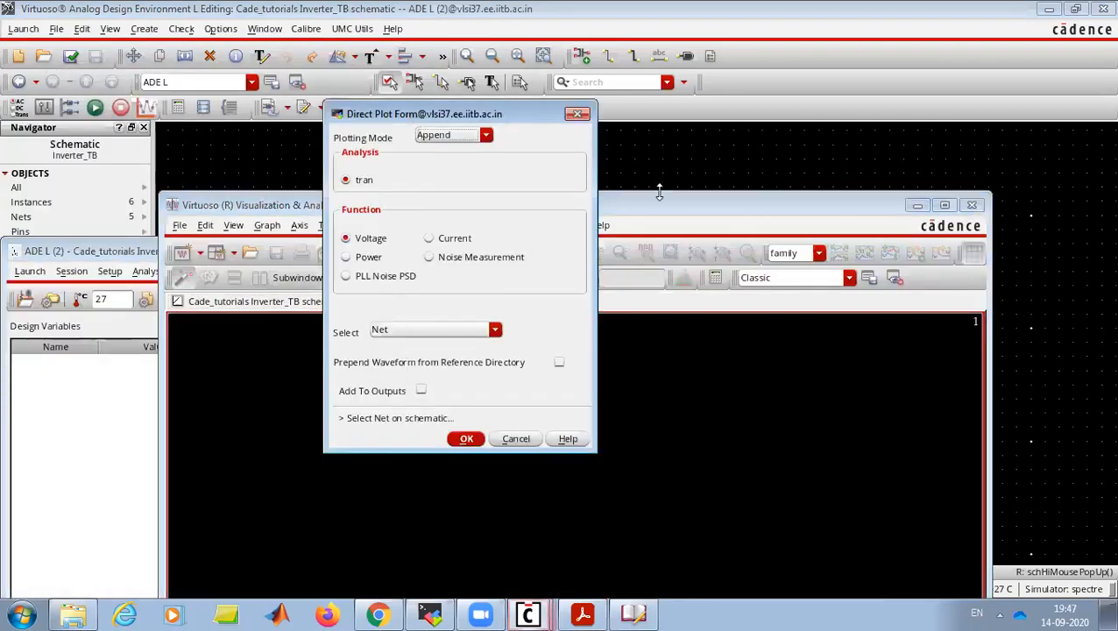
{"action": "left_click", "coordinate": [421, 391]}
{"action": "left_click", "coordinate": [574, 282]}
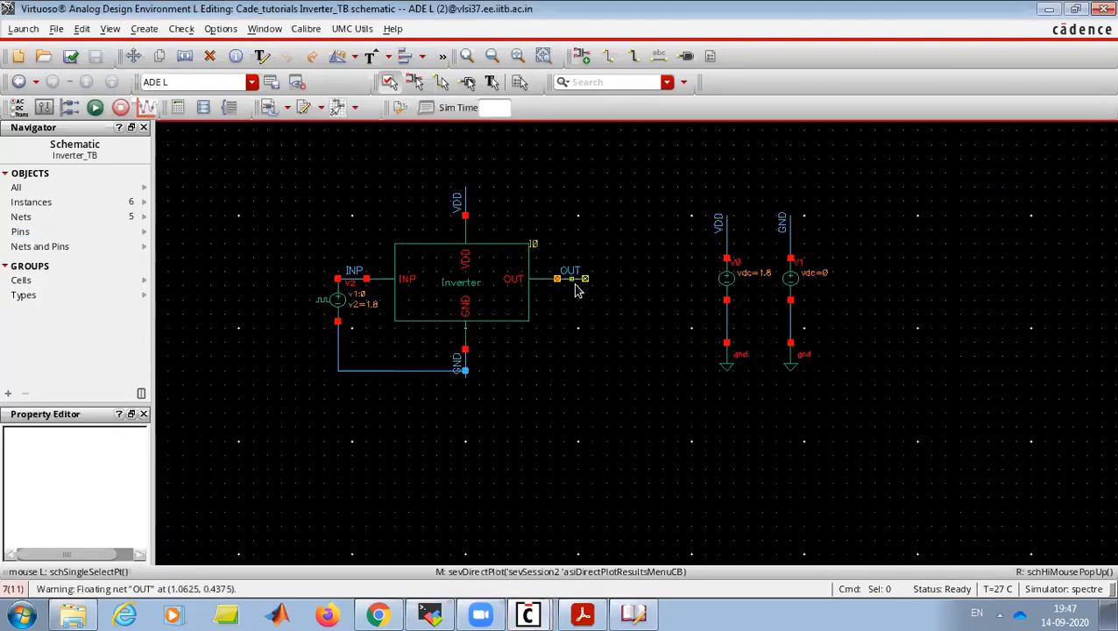
{"action": "left_click", "coordinate": [528, 614]}
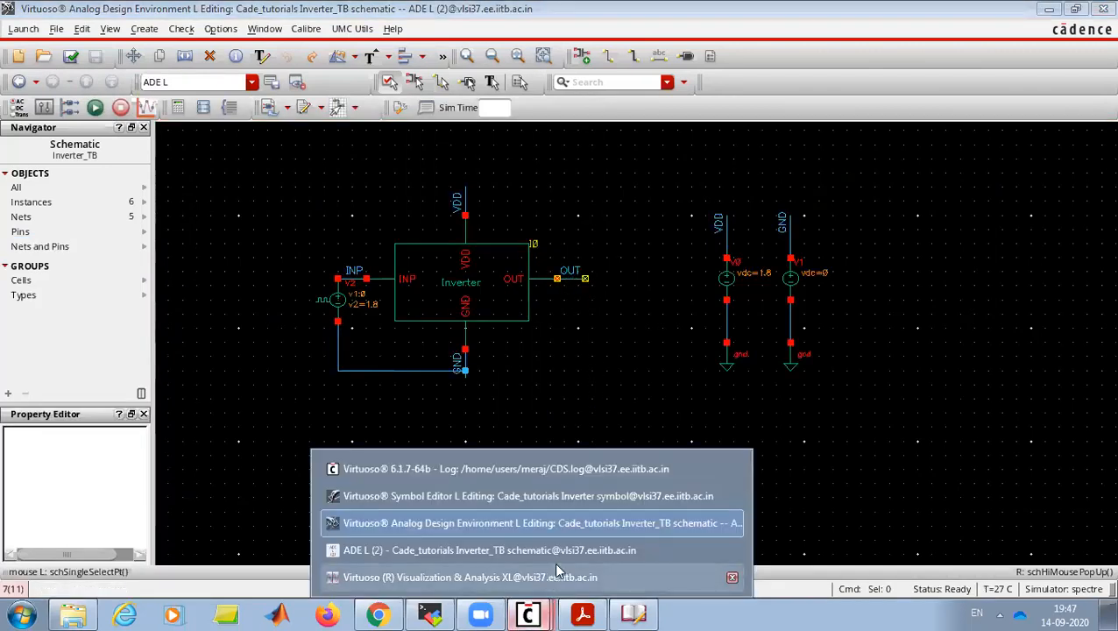
{"action": "left_click", "coordinate": [546, 575]}
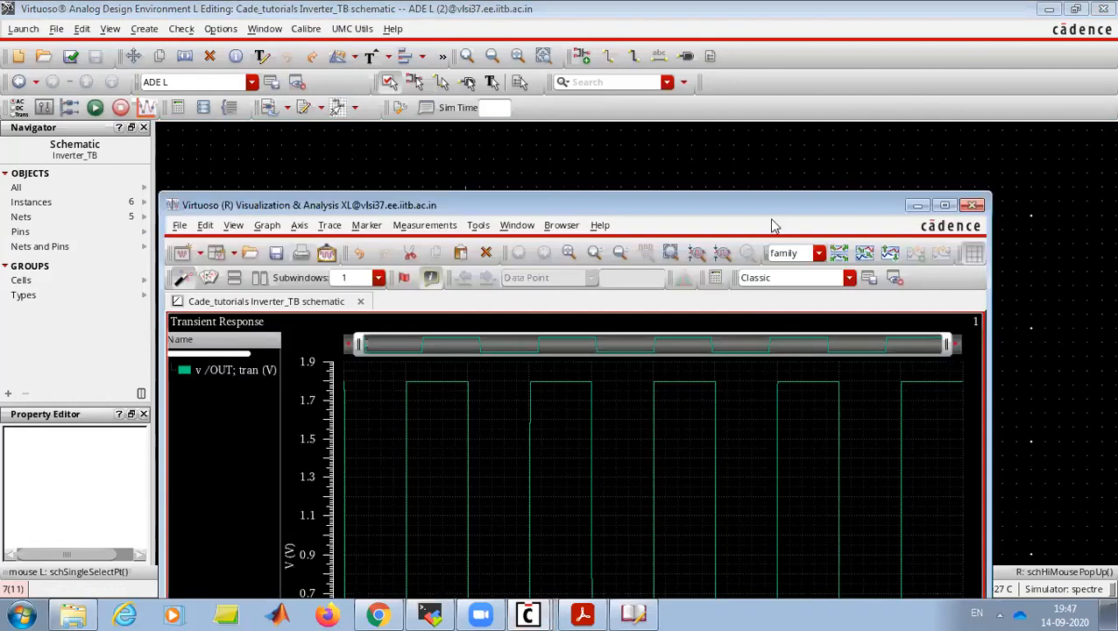
{"action": "left_click", "coordinate": [925, 204]}
- Append the INP net's transient voltage to the plot with the Direct Plot main form
{"action": "left_click", "coordinate": [528, 614]}
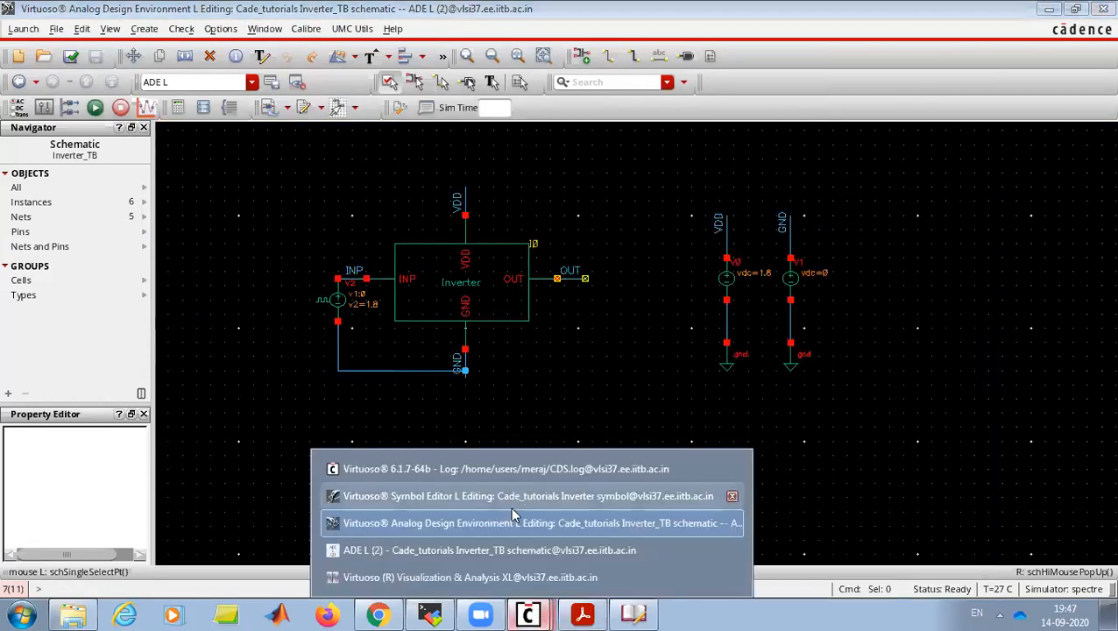
{"action": "left_click", "coordinate": [497, 554]}
{"action": "left_click", "coordinate": [348, 273]}
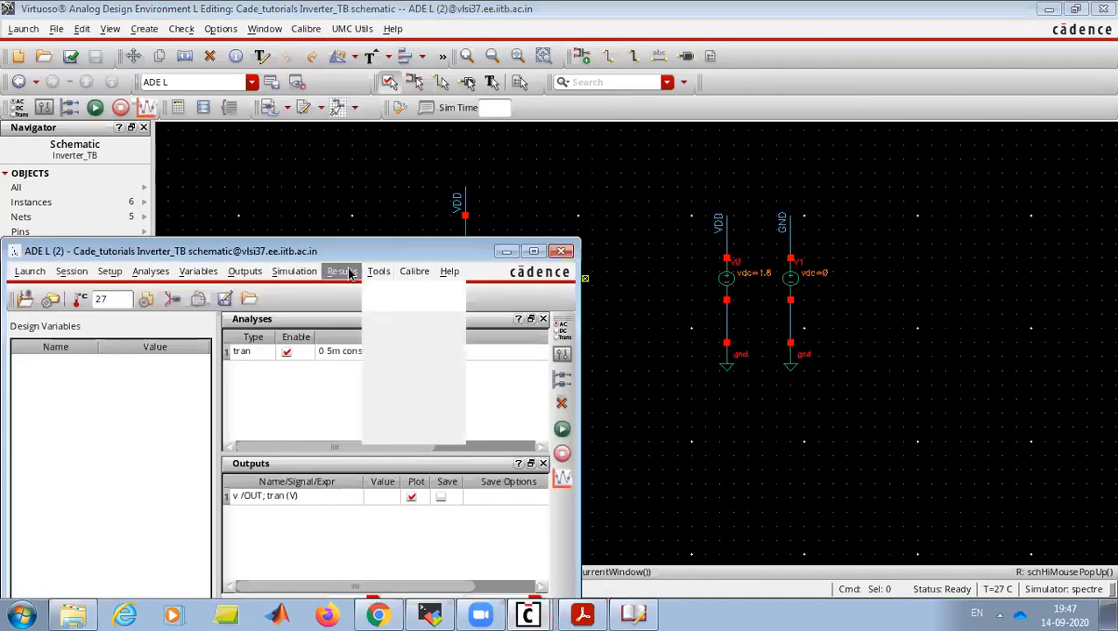
{"action": "mouse_move", "coordinate": [377, 317]}
{"action": "left_click", "coordinate": [507, 325]}
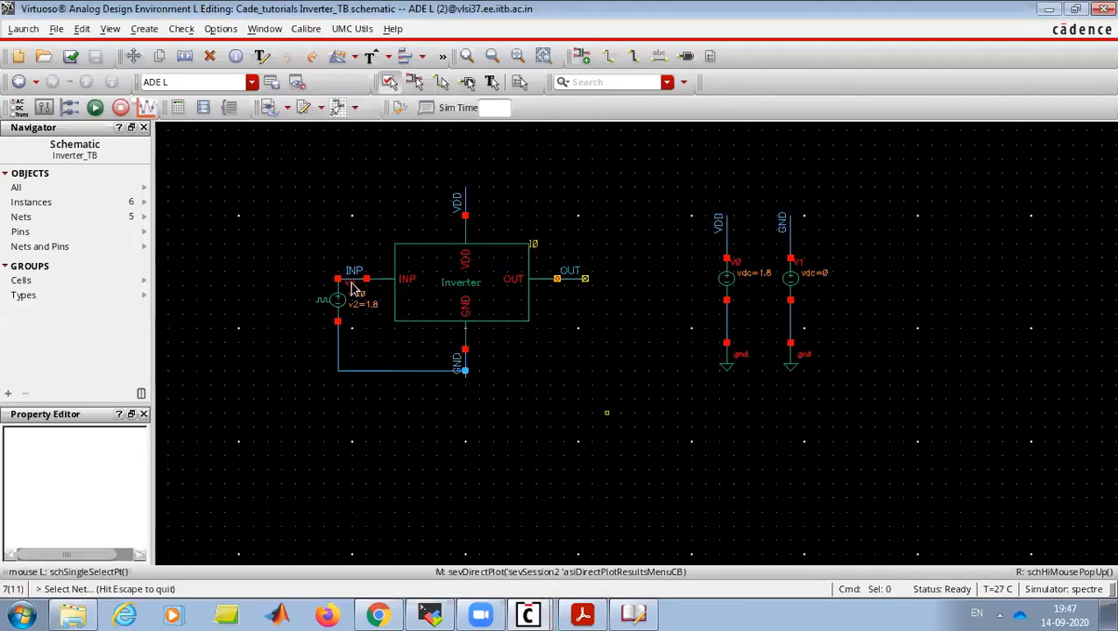
{"action": "left_click", "coordinate": [355, 275]}
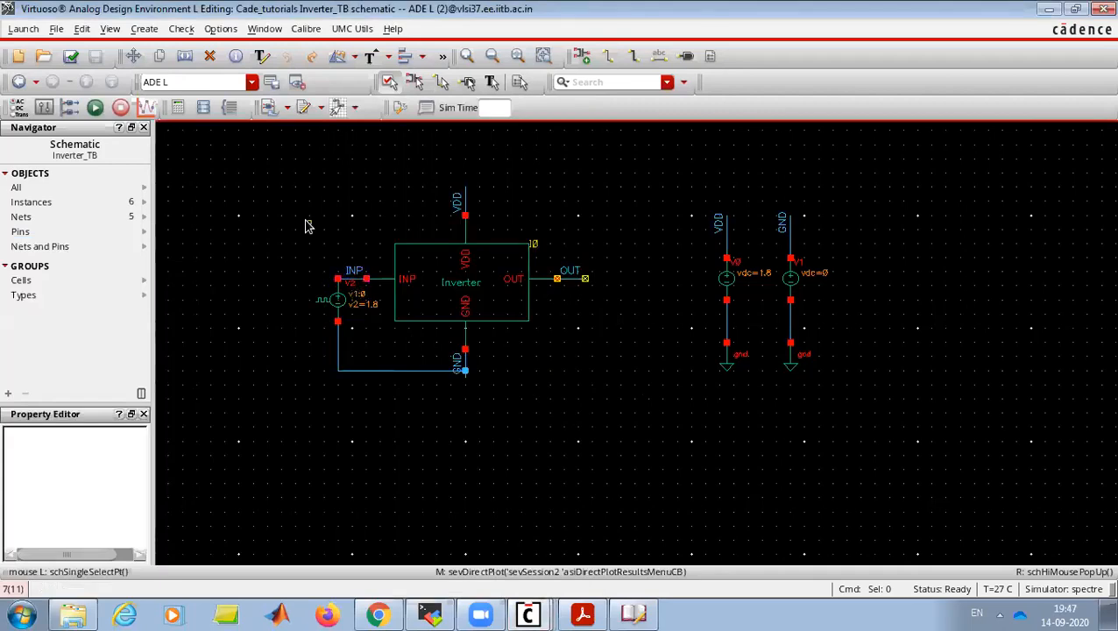
- Split the OUT and INP waveforms into separate strips in the plot window, and minimize it
{"action": "left_click", "coordinate": [528, 613]}
{"action": "left_click", "coordinate": [449, 579]}
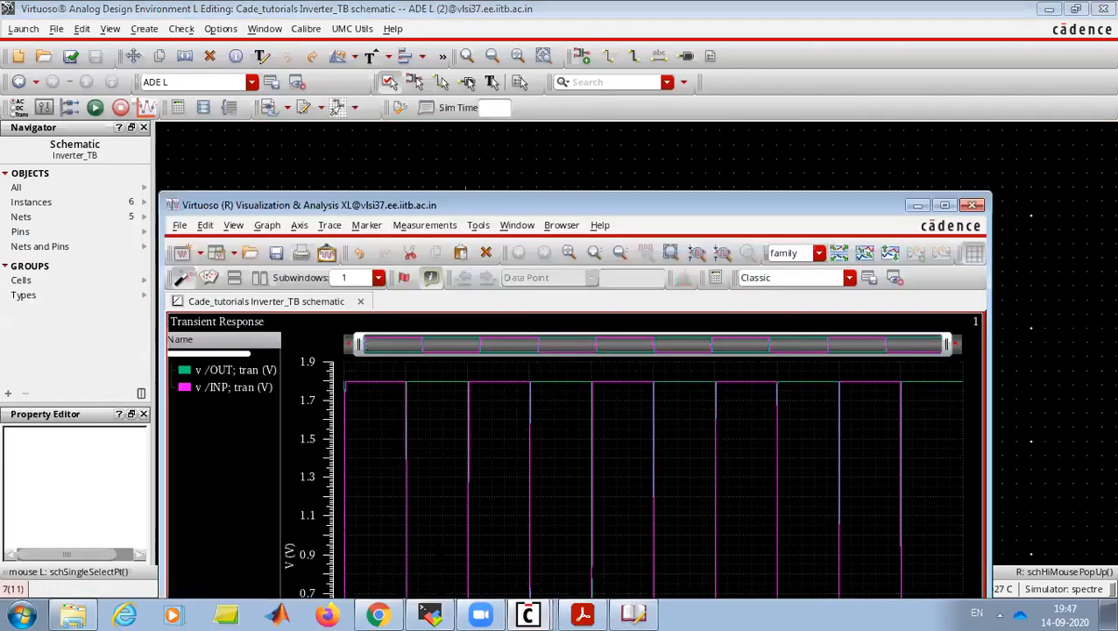
{"action": "left_click", "coordinate": [888, 253]}
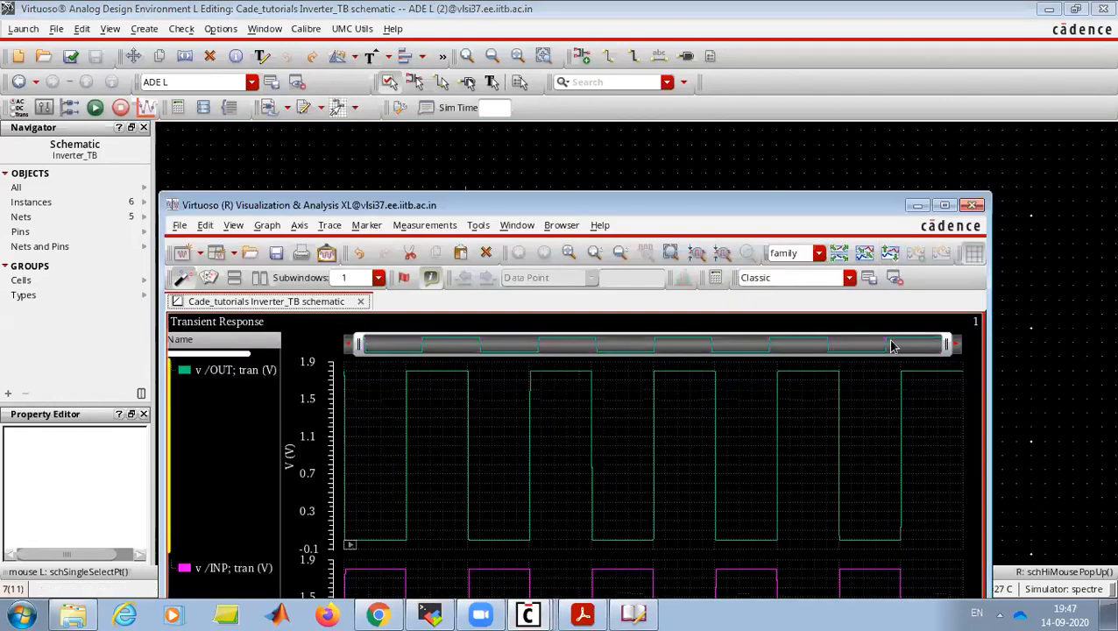
{"action": "left_click", "coordinate": [916, 205]}
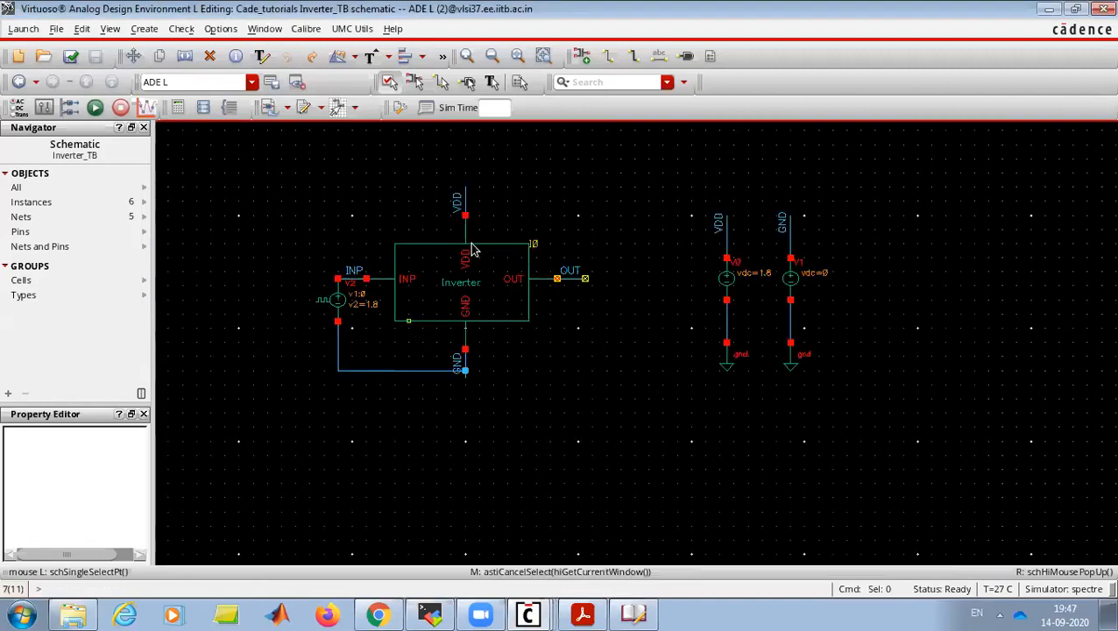
- Descend into the inverter instance's schematic in the current tab to examine its transistors, and return to the testbench
{"action": "left_click", "coordinate": [498, 309]}
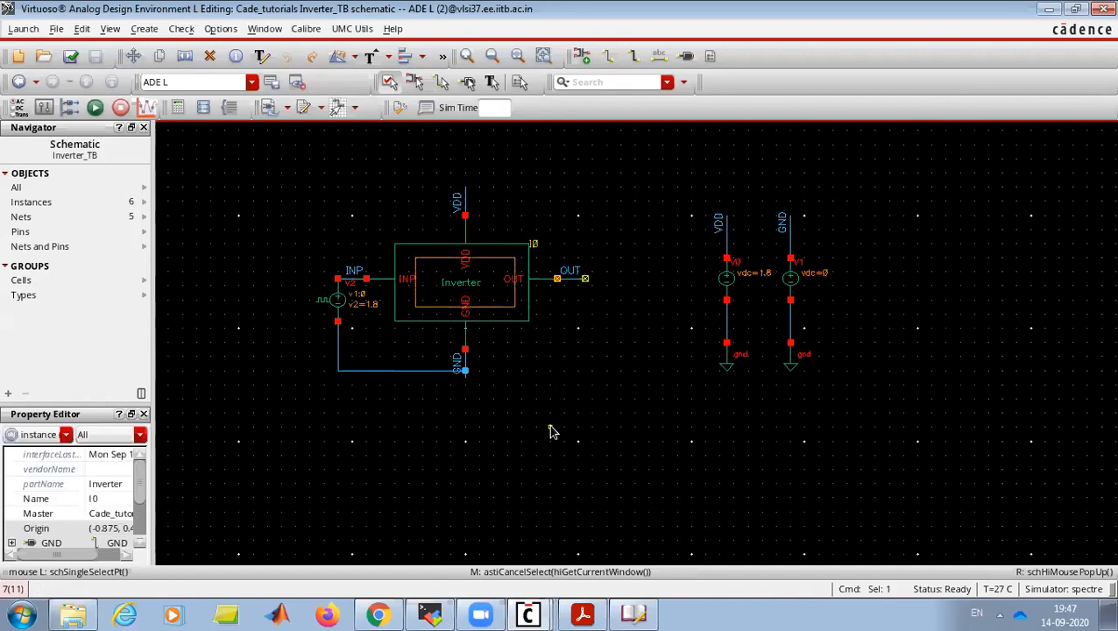
{"action": "key", "text": "shift+x"}
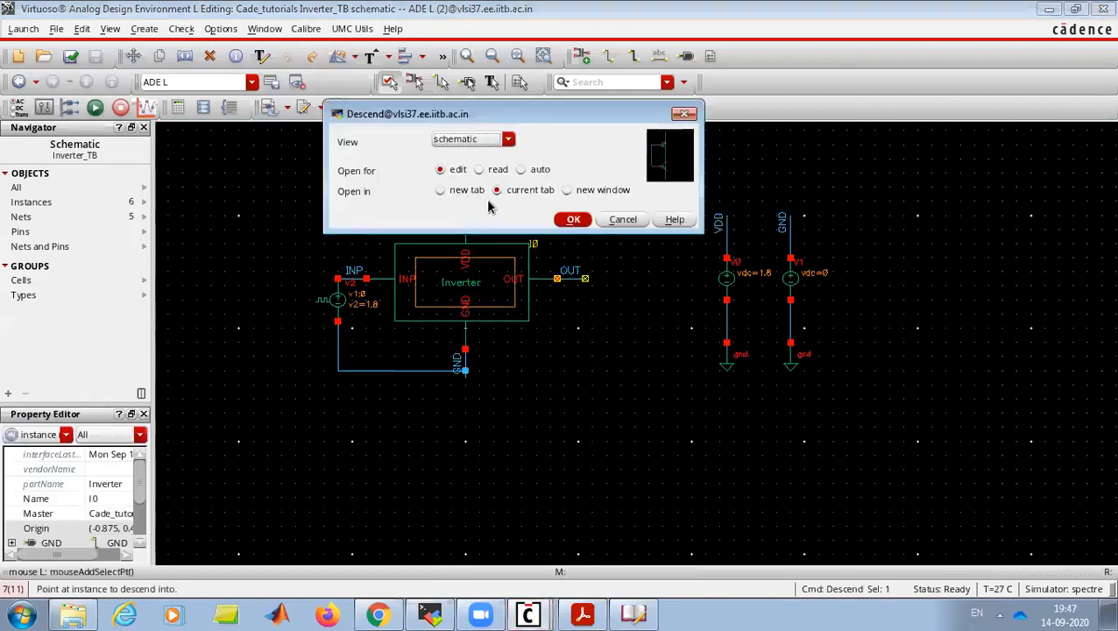
{"action": "left_click", "coordinate": [572, 219]}
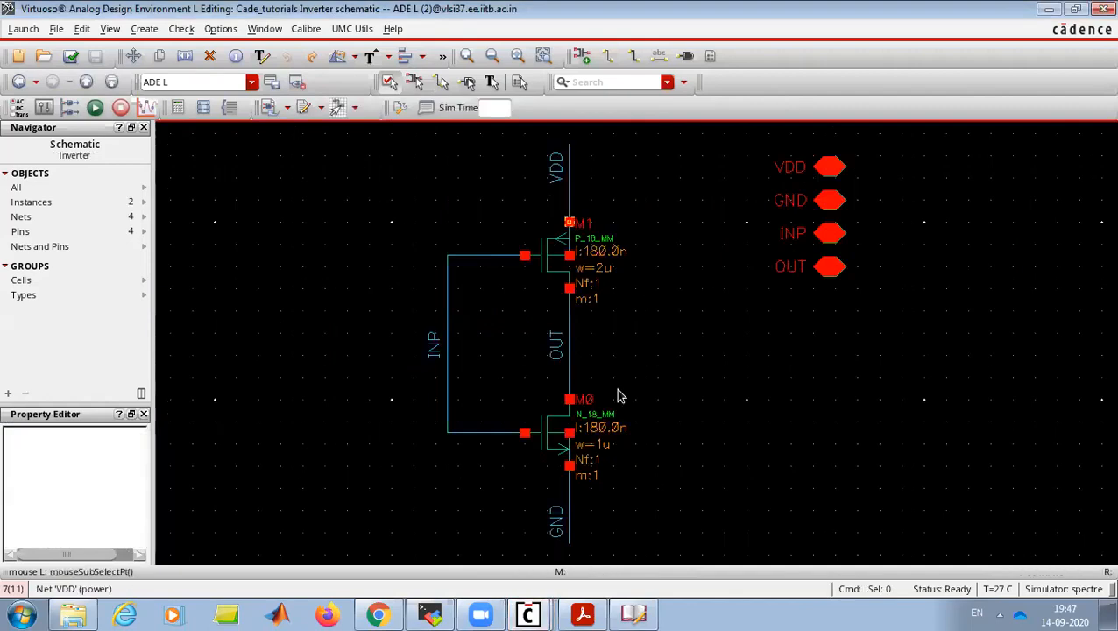
{"action": "key", "text": "ctrl+e"}
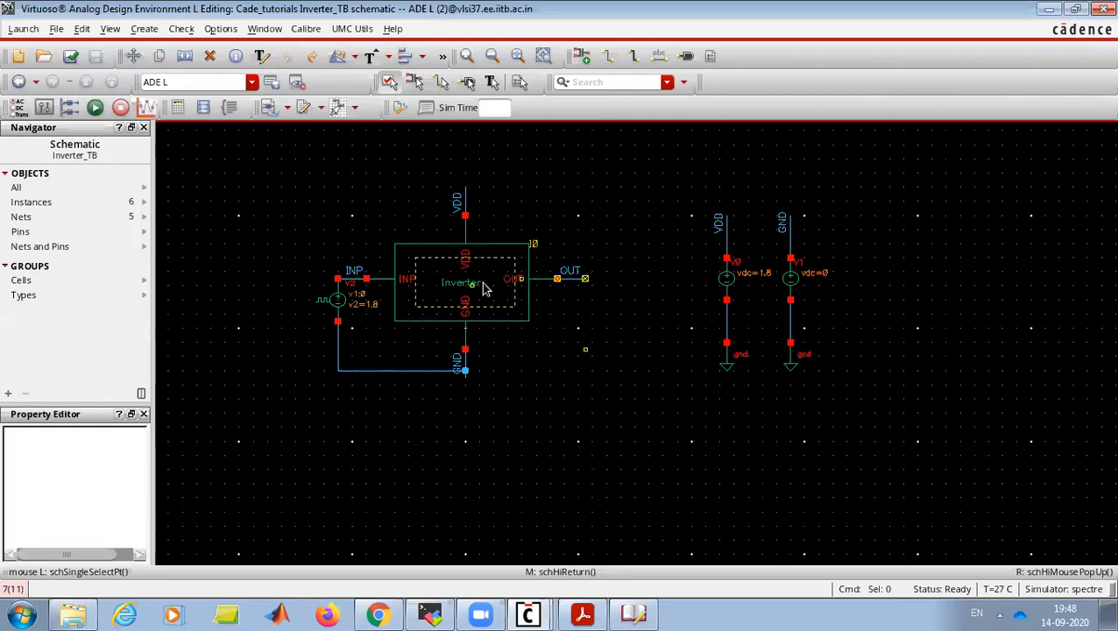
- Close the testbench and its ADE L session, saving the state as the Inverter_TB cellview spectre_state1 in Cade_tutorials
{"action": "left_click", "coordinate": [1103, 9]}
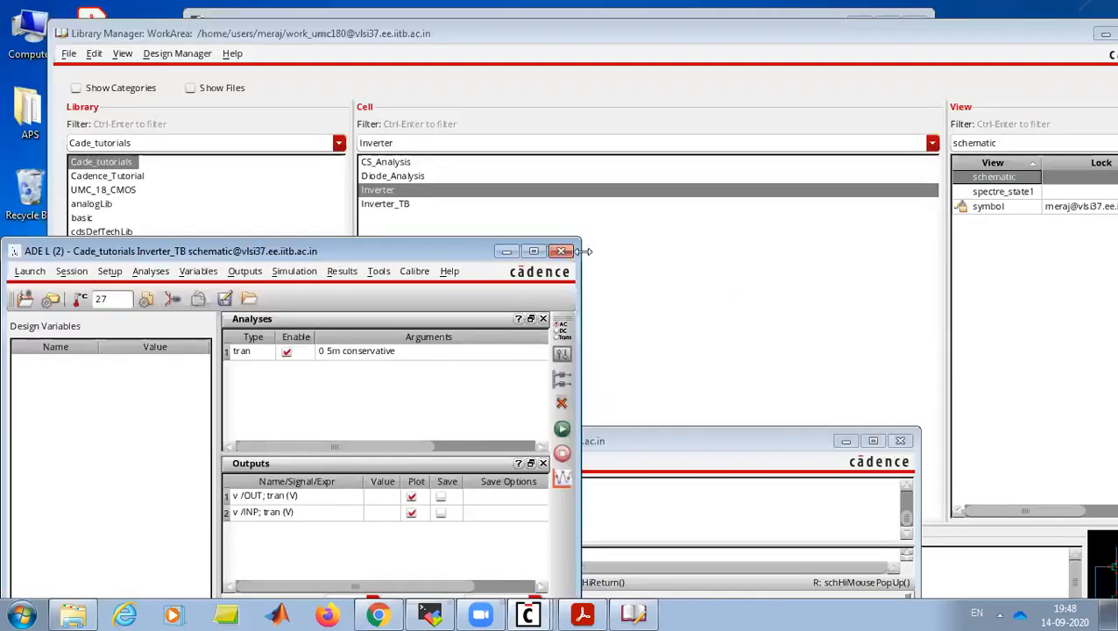
{"action": "left_click", "coordinate": [561, 251]}
{"action": "key", "text": "Return"}
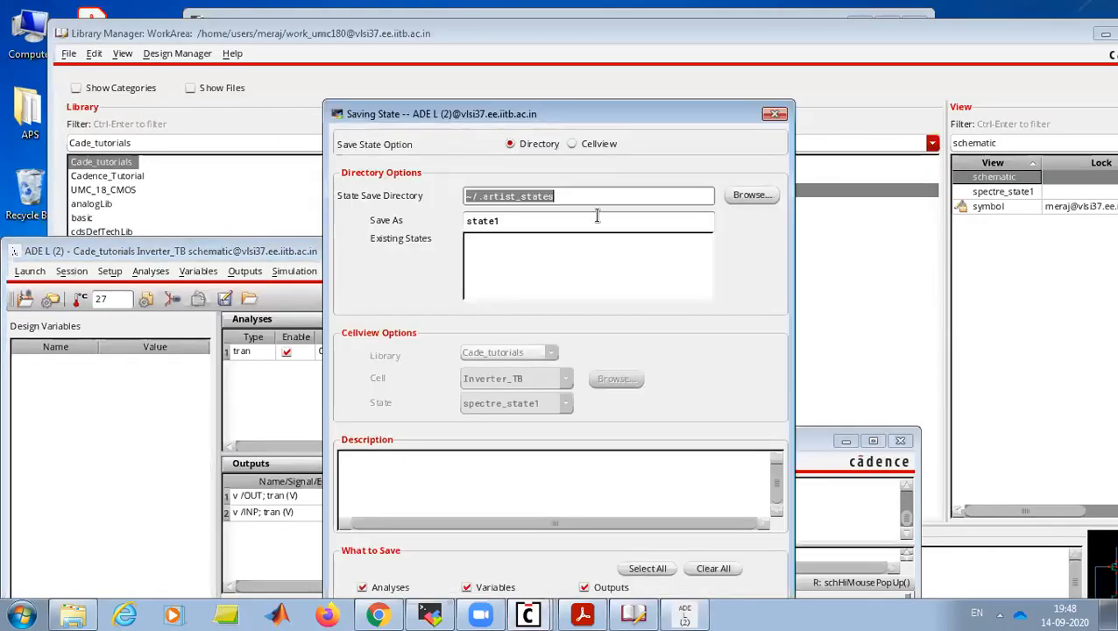
{"action": "left_click", "coordinate": [581, 146]}
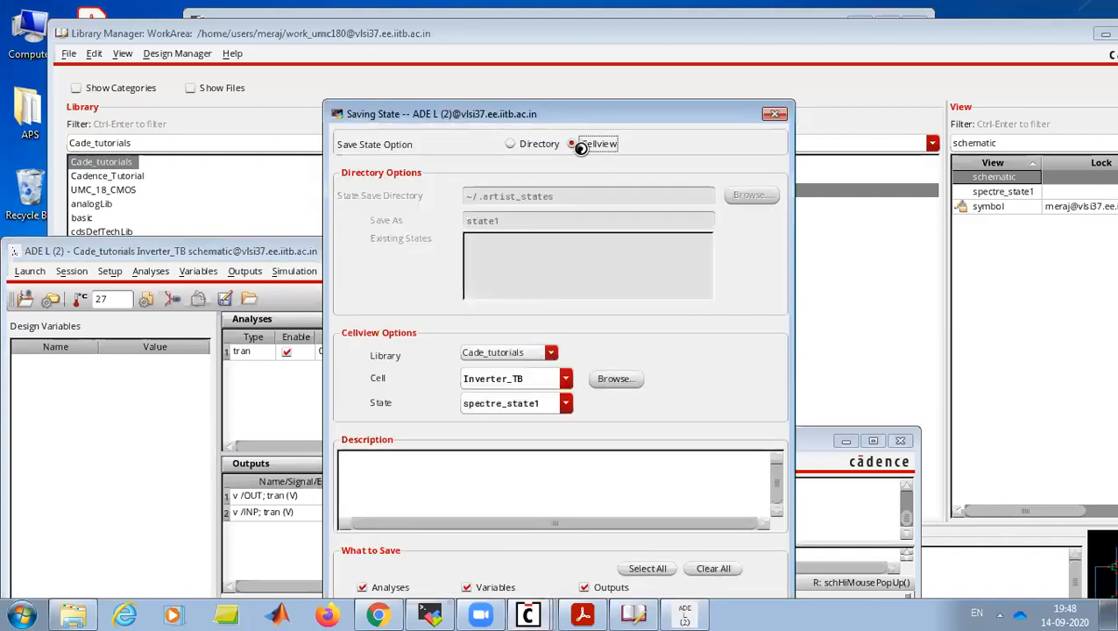
{"action": "key", "text": "Return"}
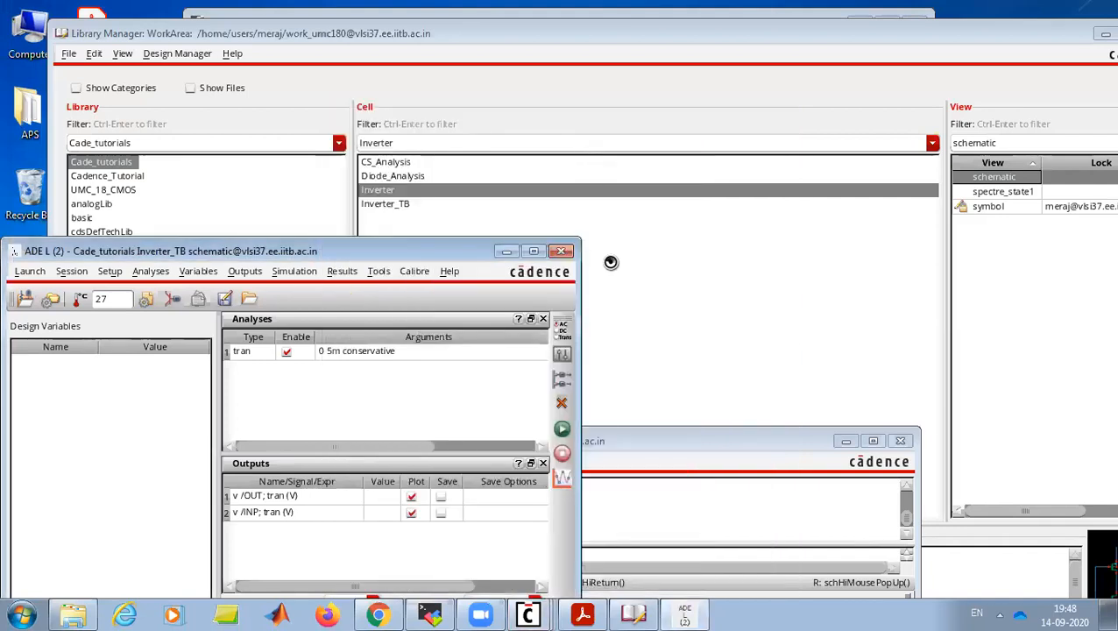
- Open the schematic view of the Inverter cell from the Cade_tutorials library
{"action": "left_click", "coordinate": [419, 195]}
{"action": "left_click", "coordinate": [418, 200]}
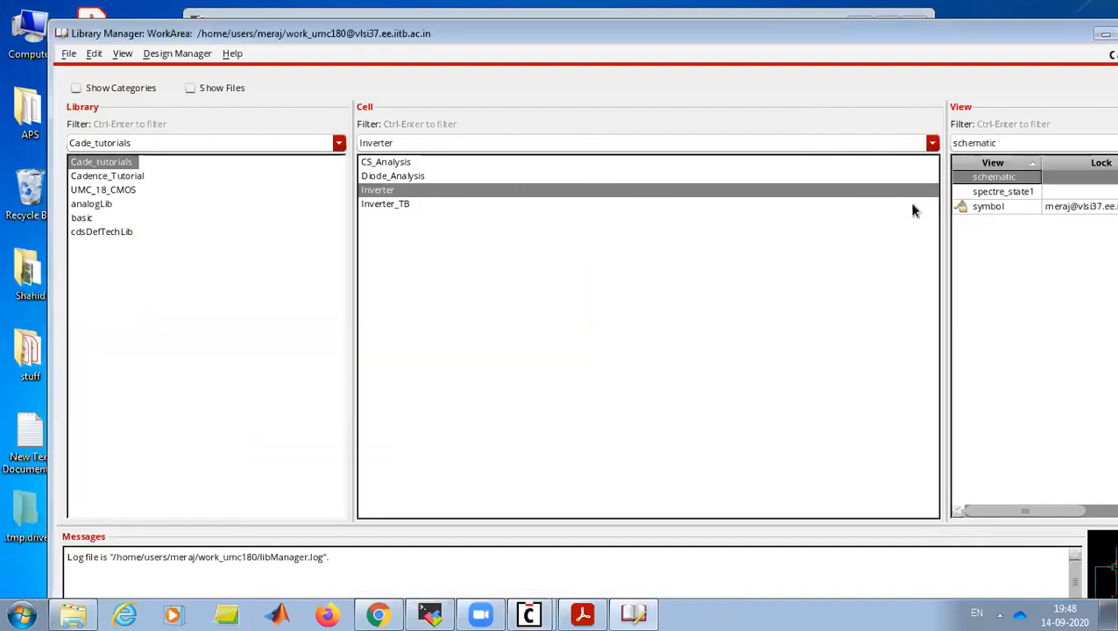
{"action": "double_click", "coordinate": [993, 178]}
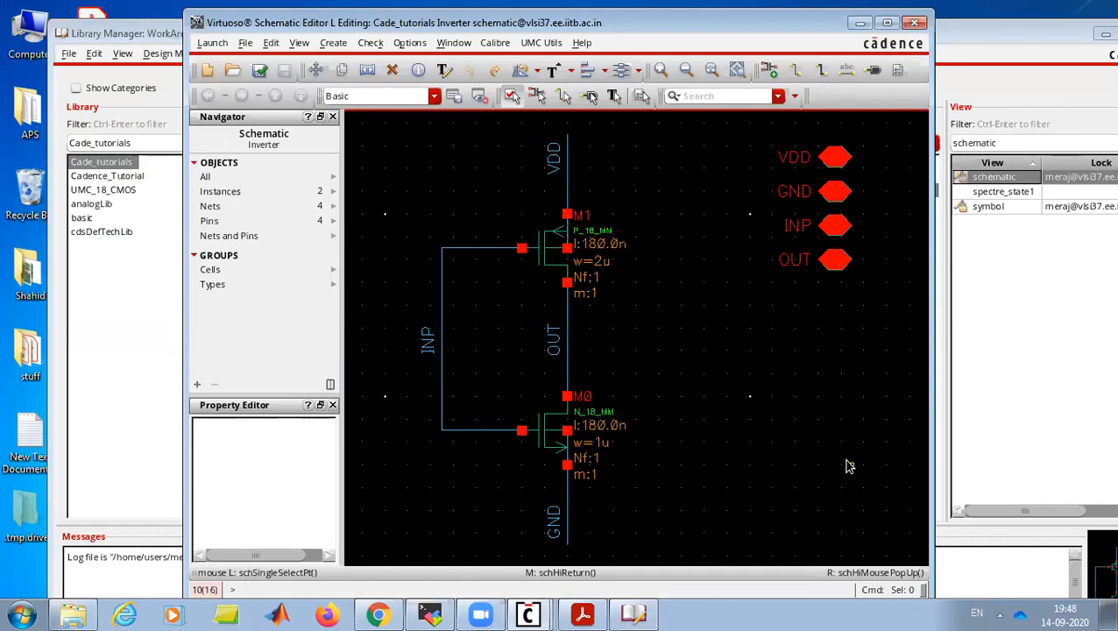
- Launch Layout XL and create a new layout view for the Inverter cell with automatic configuration
{"action": "left_click", "coordinate": [211, 46]}
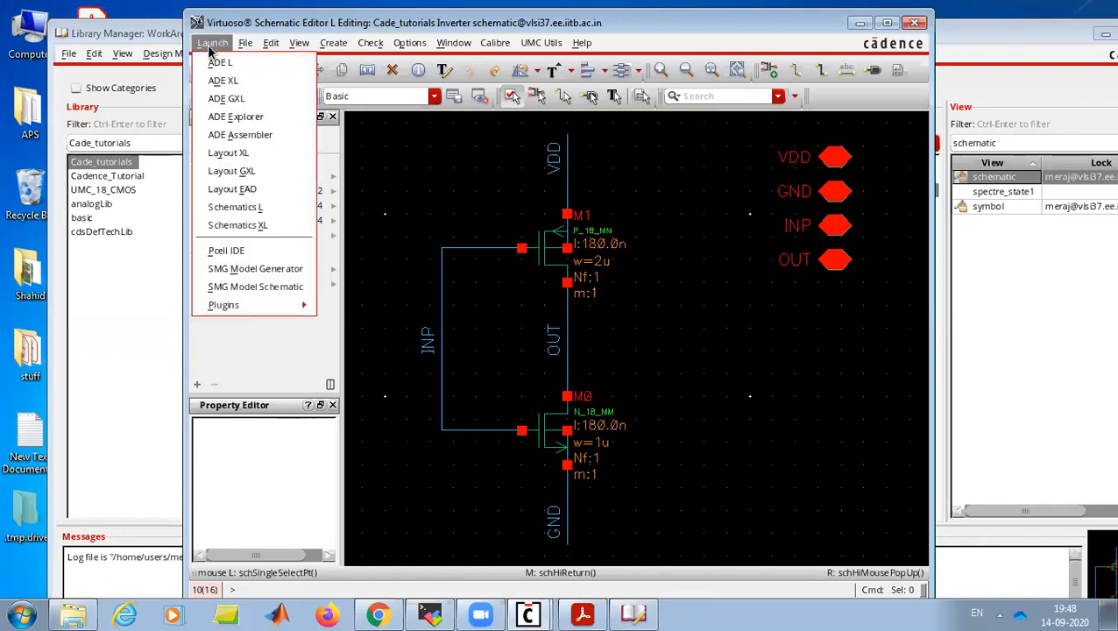
{"action": "left_click", "coordinate": [273, 155]}
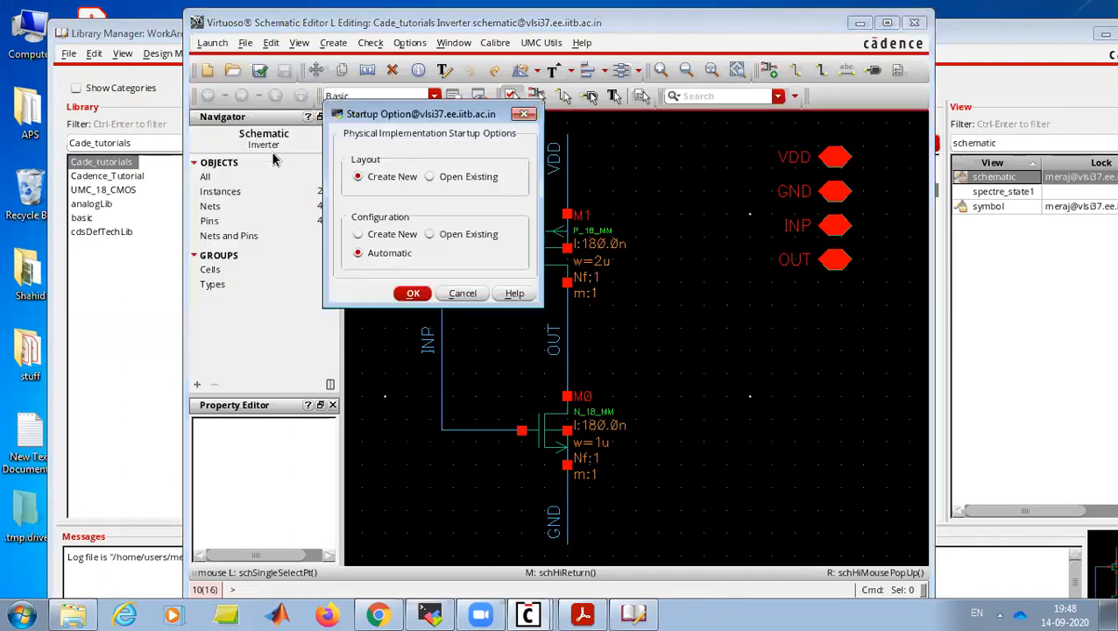
{"action": "left_click", "coordinate": [408, 293]}
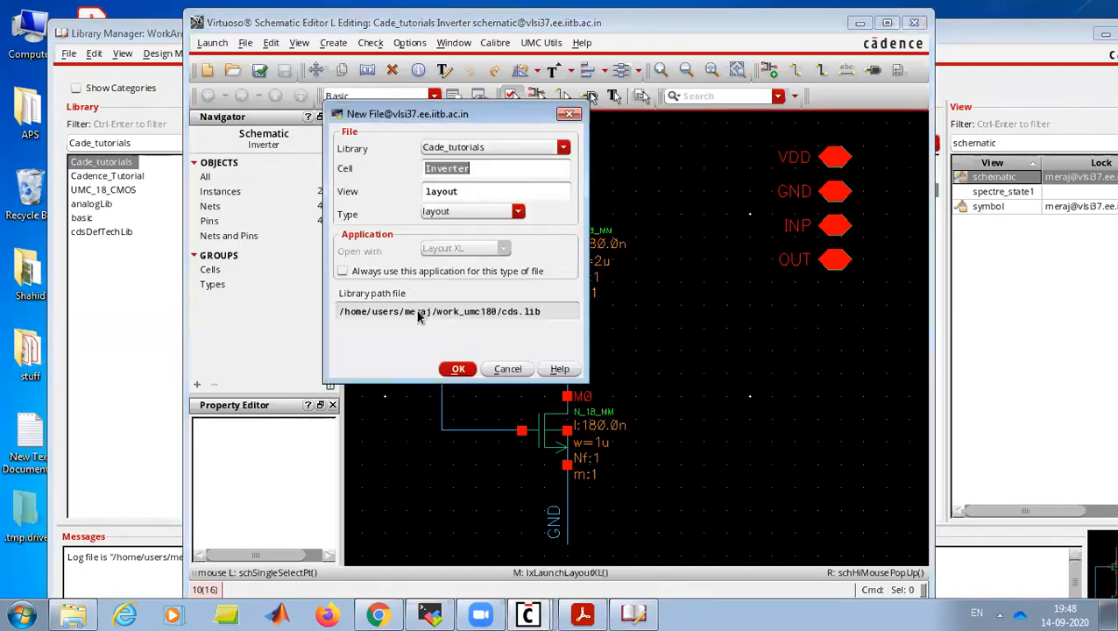
{"action": "left_click", "coordinate": [458, 369]}
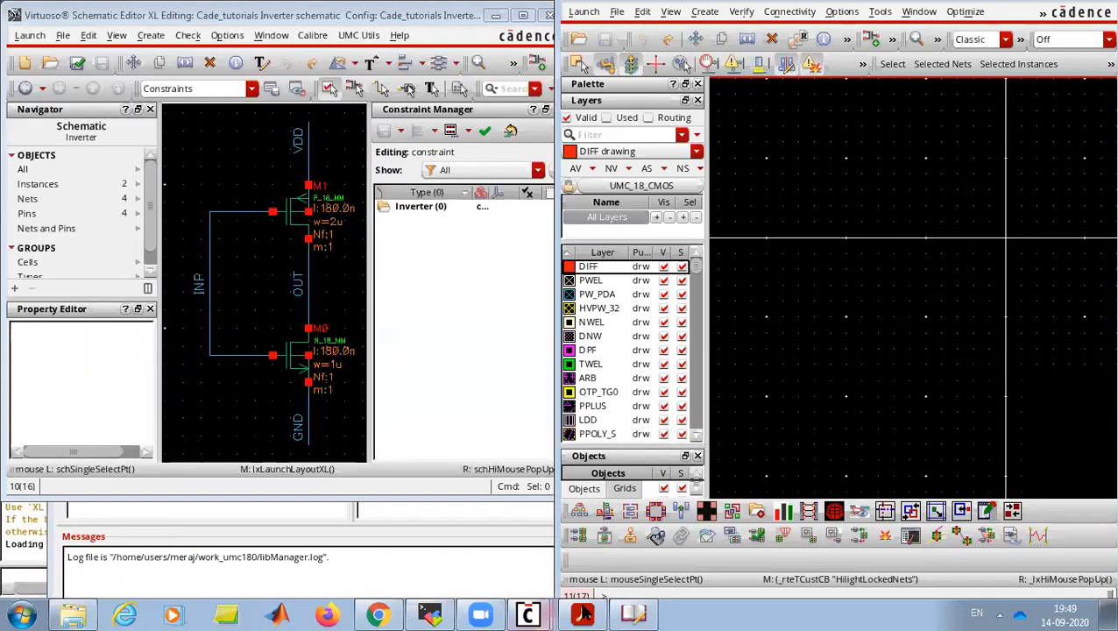
- Switch to Adobe Acrobat Reader and examine the CMOS Inverter slide with its schematic and cross-sectional views
{"action": "left_click", "coordinate": [583, 613]}
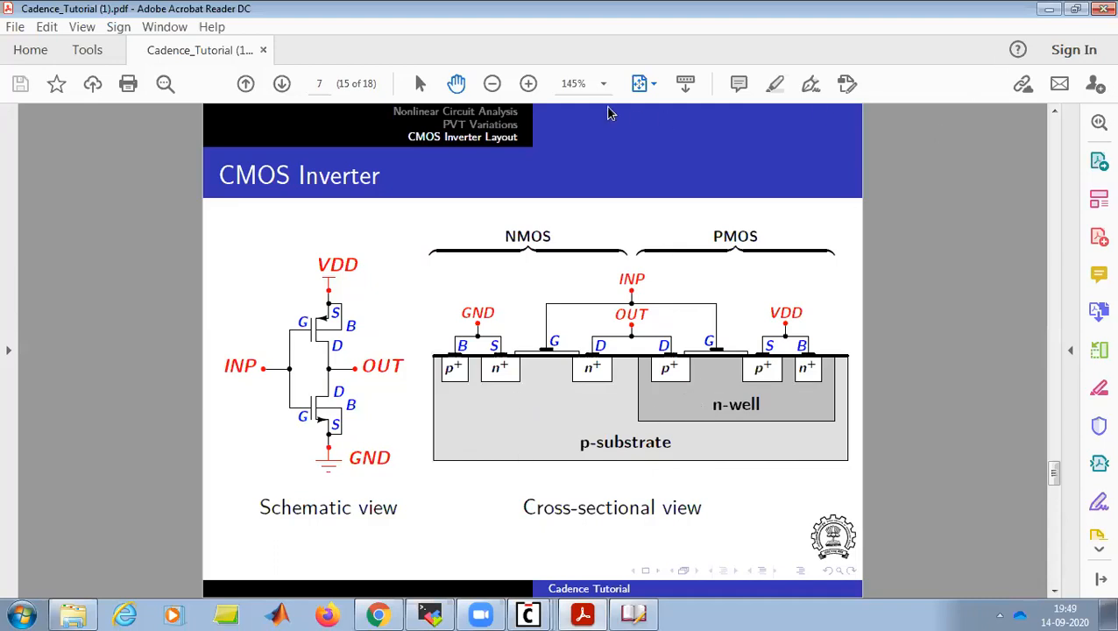
- Return to Virtuoso and arrange the Inverter schematic and layout windows side by side, closing the schematic's Constraint Manager
{"action": "left_click", "coordinate": [1048, 7]}
{"action": "mouse_move", "coordinate": [285, 9]}
{"action": "left_mouse_down"}
{"action": "mouse_move", "coordinate": [283, 32]}
{"action": "mouse_move", "coordinate": [1, 116]}
{"action": "left_mouse_up"}
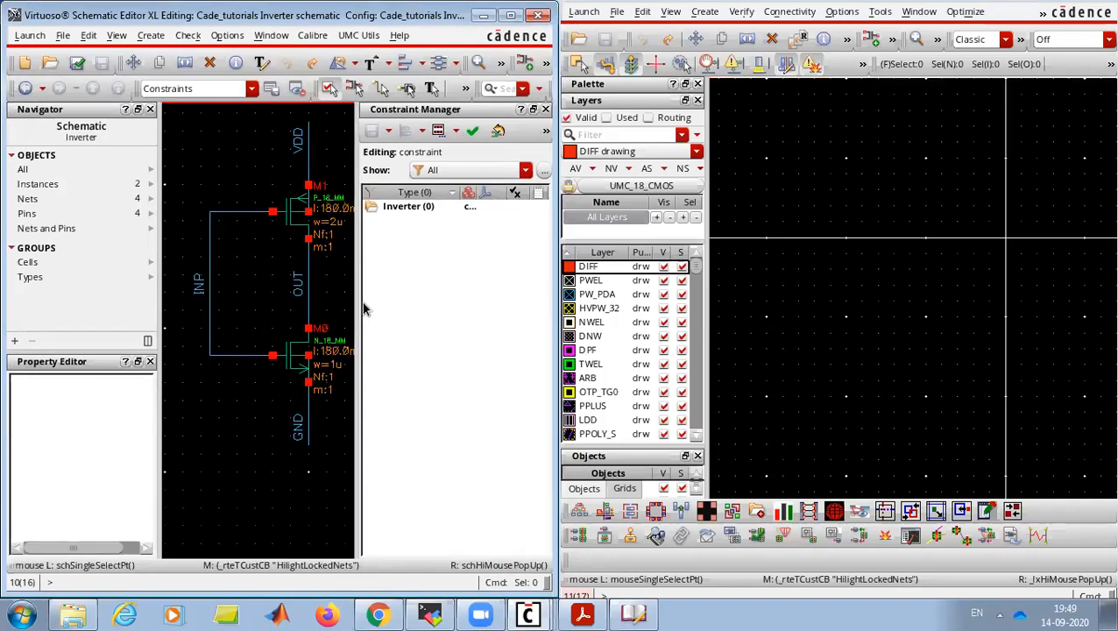
{"action": "left_click", "coordinate": [546, 108]}
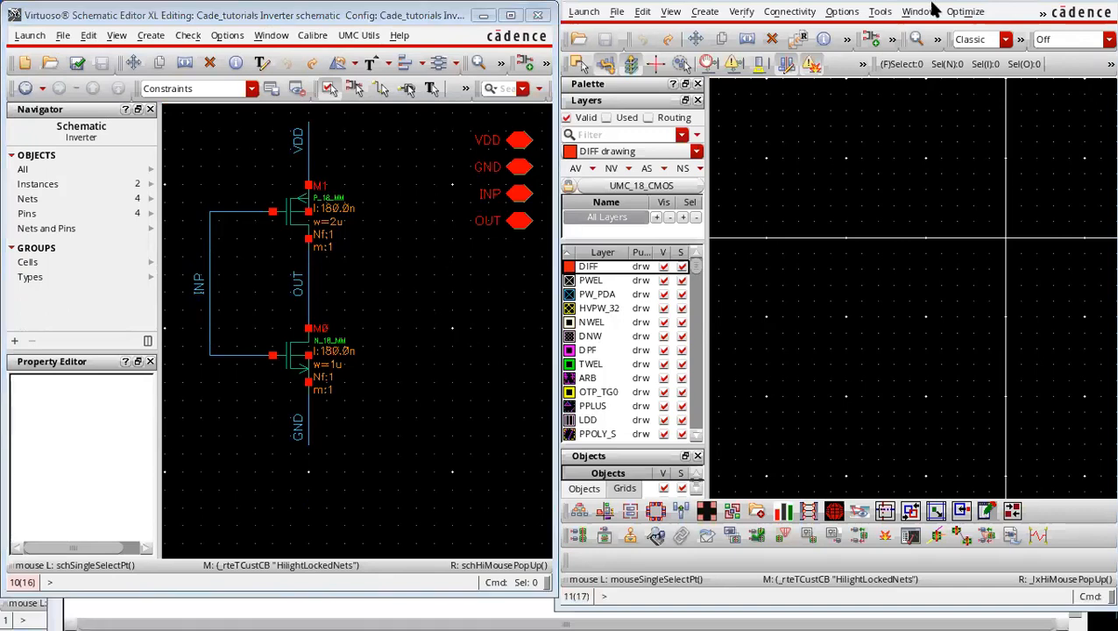
{"action": "key", "text": "super+Right"}
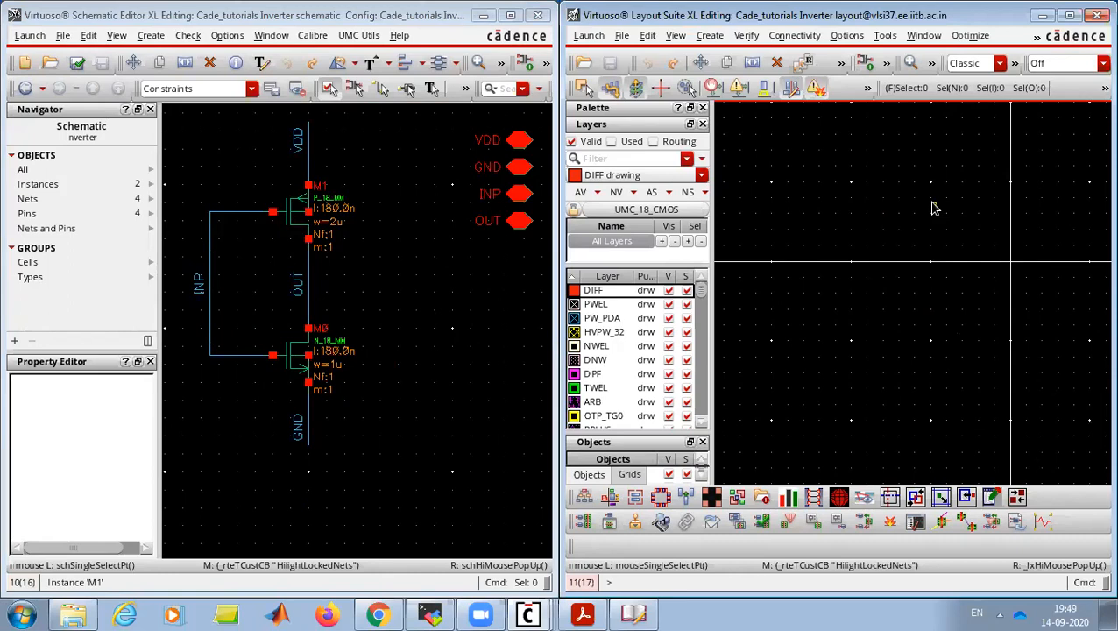
- Place one layout instance of the N_18_MM cell from the UMC_18_CMOS library in the Inverter layout
{"action": "key", "text": "i"}
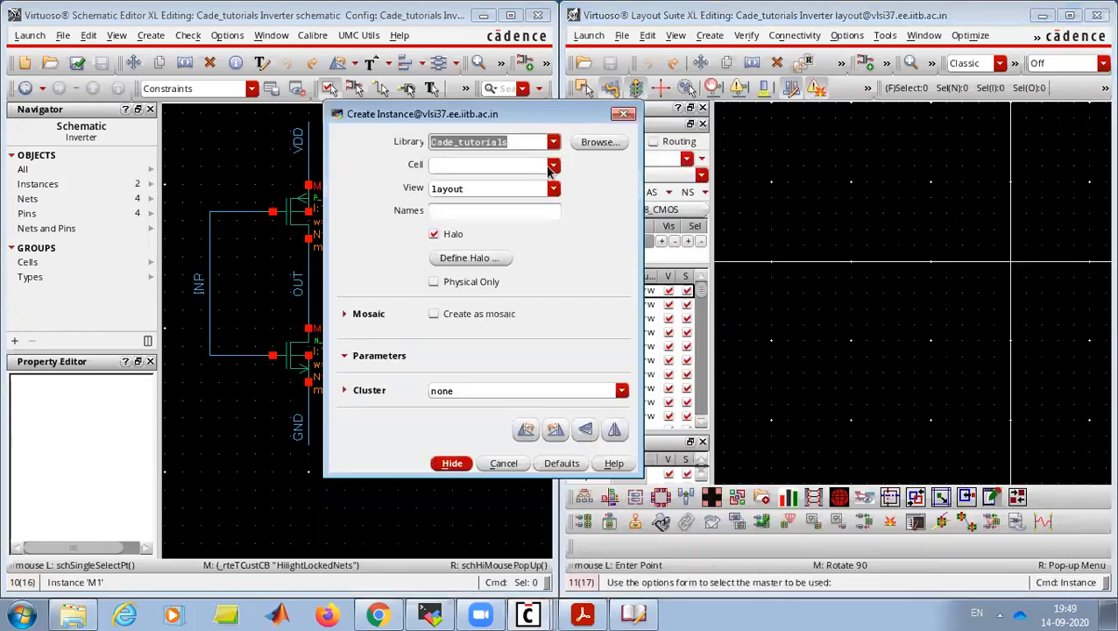
{"action": "left_click", "coordinate": [554, 142]}
{"action": "left_click", "coordinate": [552, 182]}
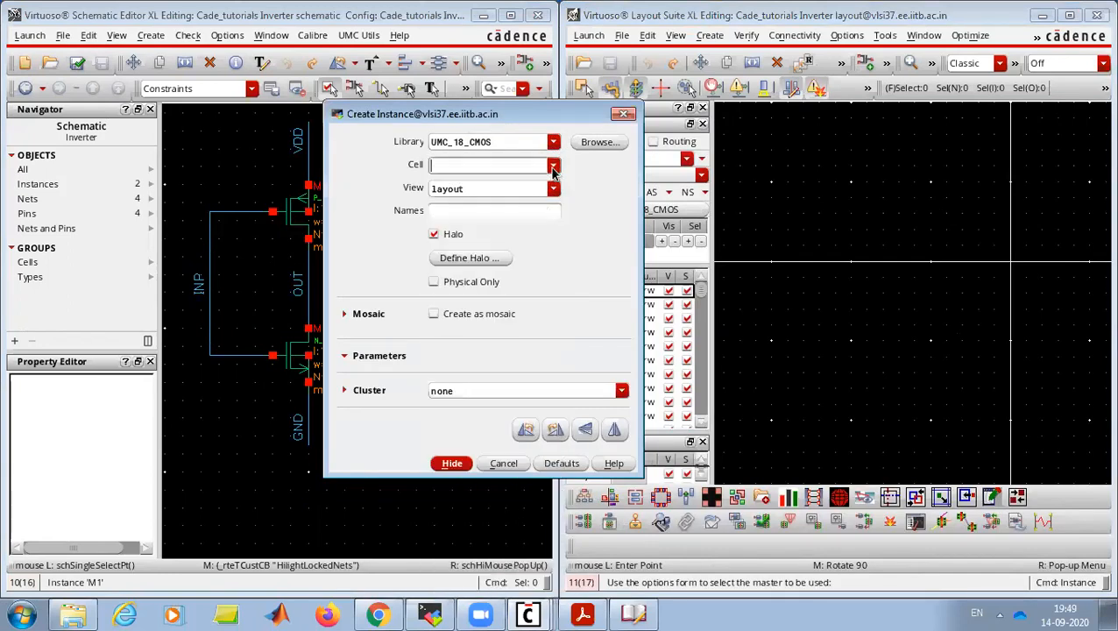
{"action": "left_click", "coordinate": [553, 165]}
{"action": "left_click", "coordinate": [508, 268]}
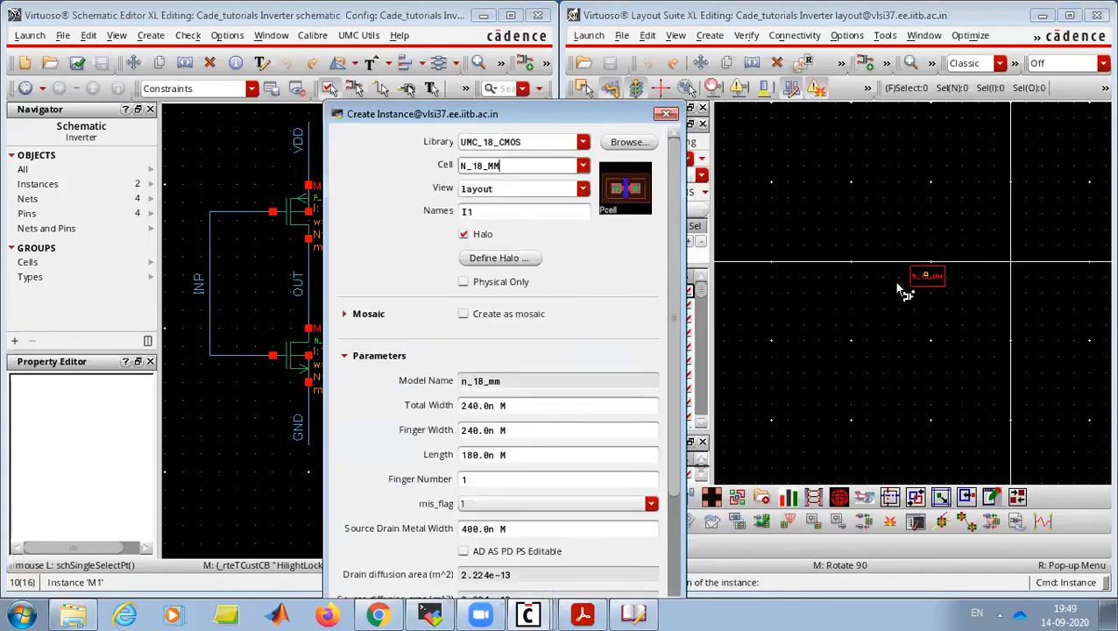
{"action": "left_click", "coordinate": [857, 219]}
{"action": "scroll", "coordinate": [903, 229], "scroll_direction": "up", "scroll_amount": 2, "text": "ctrl"}
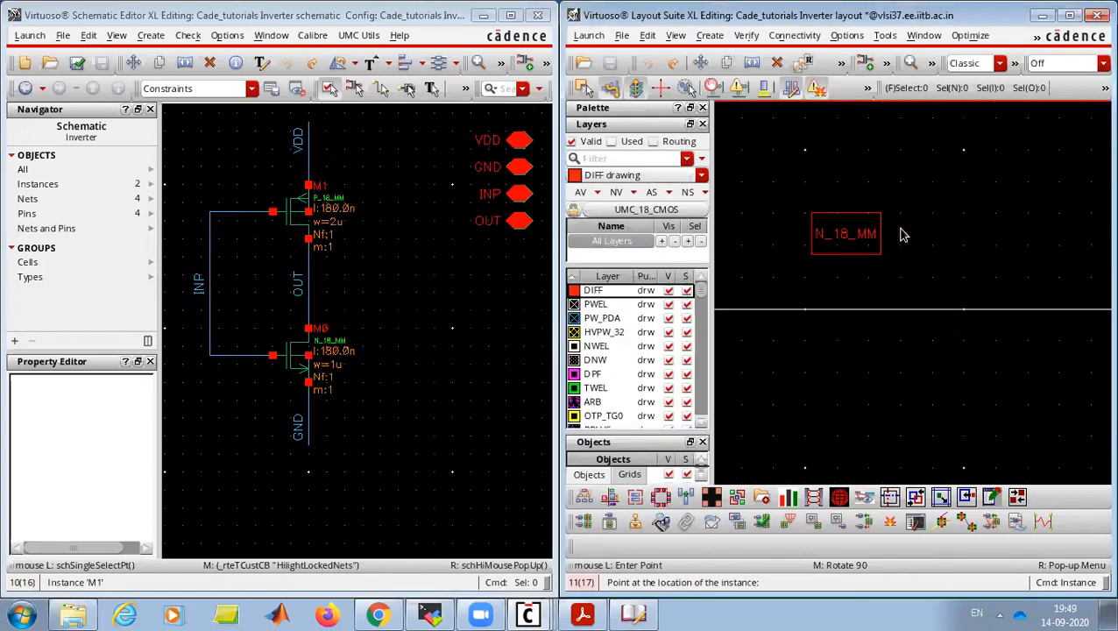
{"action": "key", "text": "Escape"}
- Display all hierarchy levels in the layout so the transistor's internal layers are drawn
{"action": "key", "text": "shift+f"}
{"action": "scroll", "coordinate": [822, 224], "scroll_direction": "up", "scroll_amount": 2, "text": "ctrl"}
{"action": "scroll", "coordinate": [822, 224], "scroll_direction": "up", "scroll_amount": 2, "text": "ctrl"}
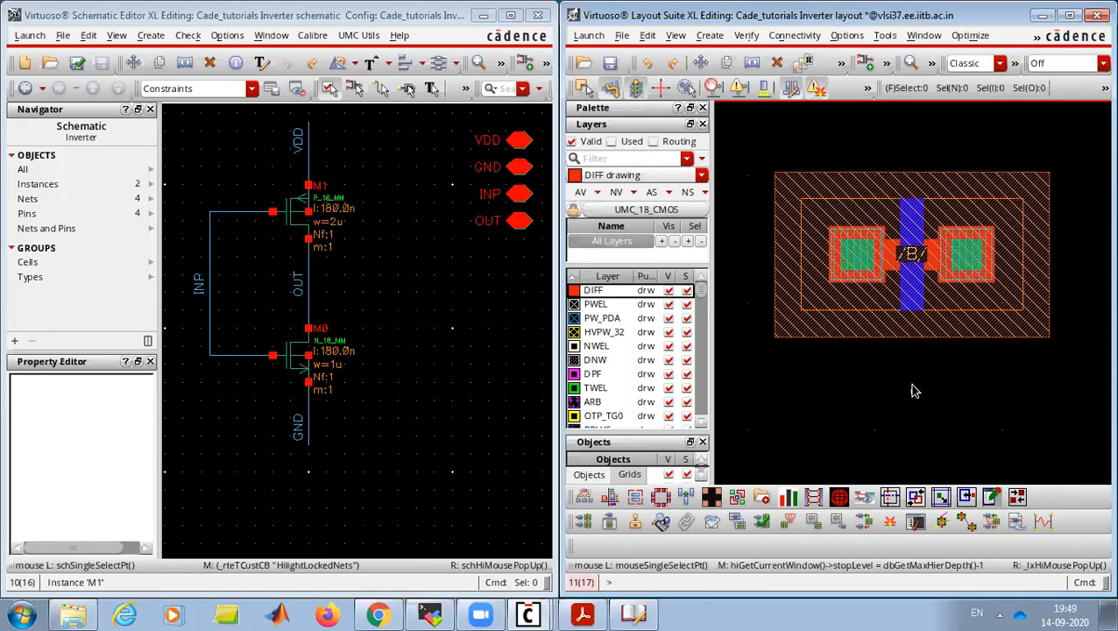
- Compare the placed N_18_MM transistor's layout with the NMOS cross-section on the CMOS Inverter slide in Adobe Acrobat Reader
{"action": "left_click", "coordinate": [583, 615]}
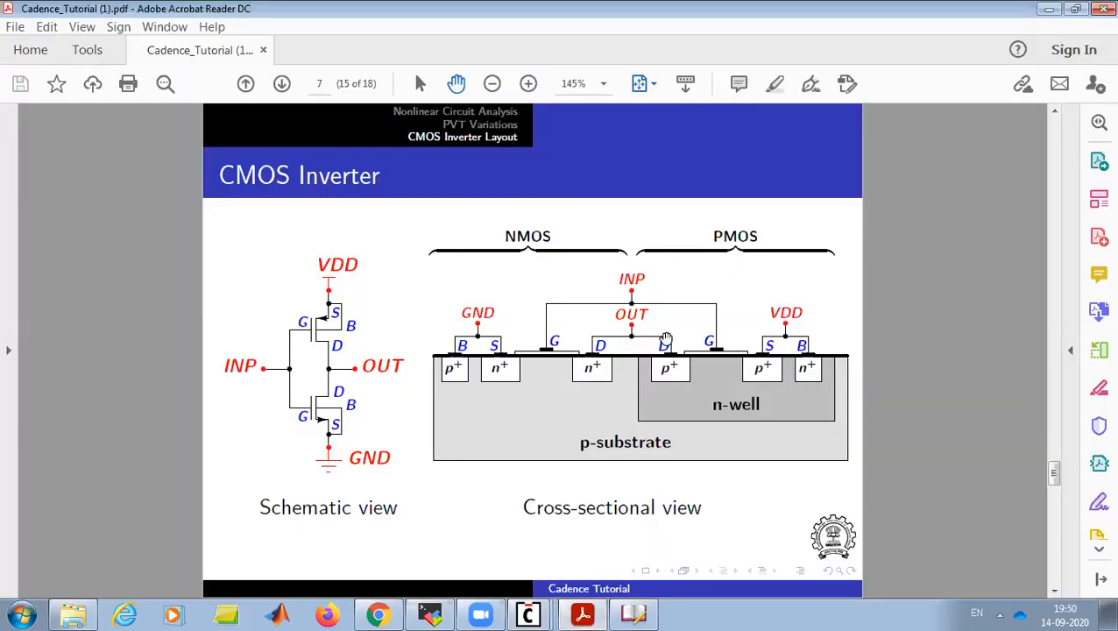
{"action": "left_click", "coordinate": [1046, 9]}
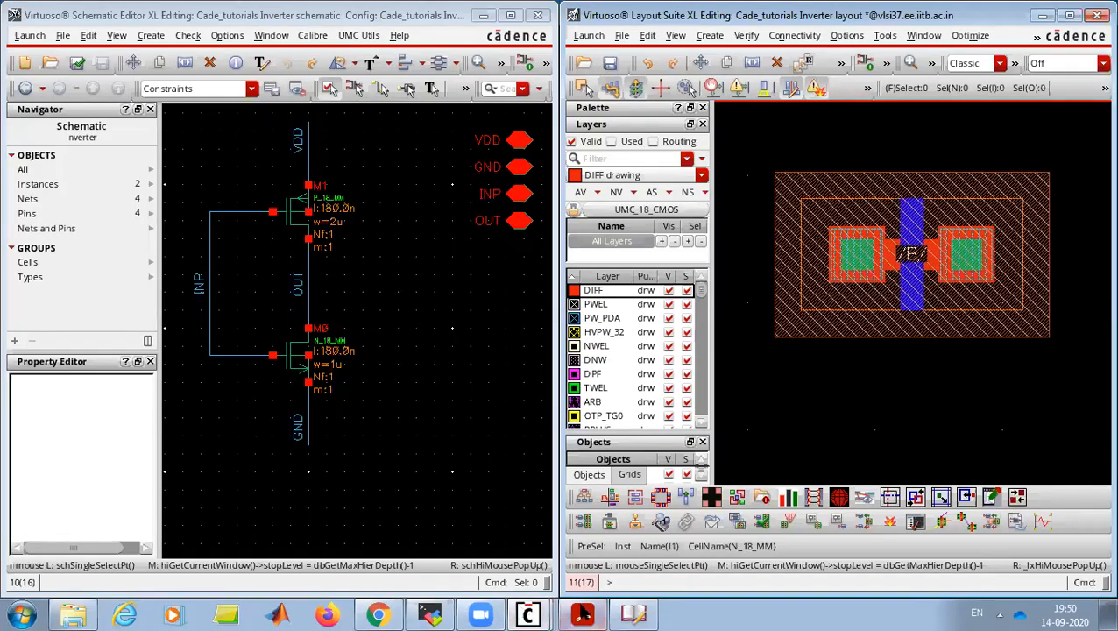
{"action": "left_click", "coordinate": [583, 613]}
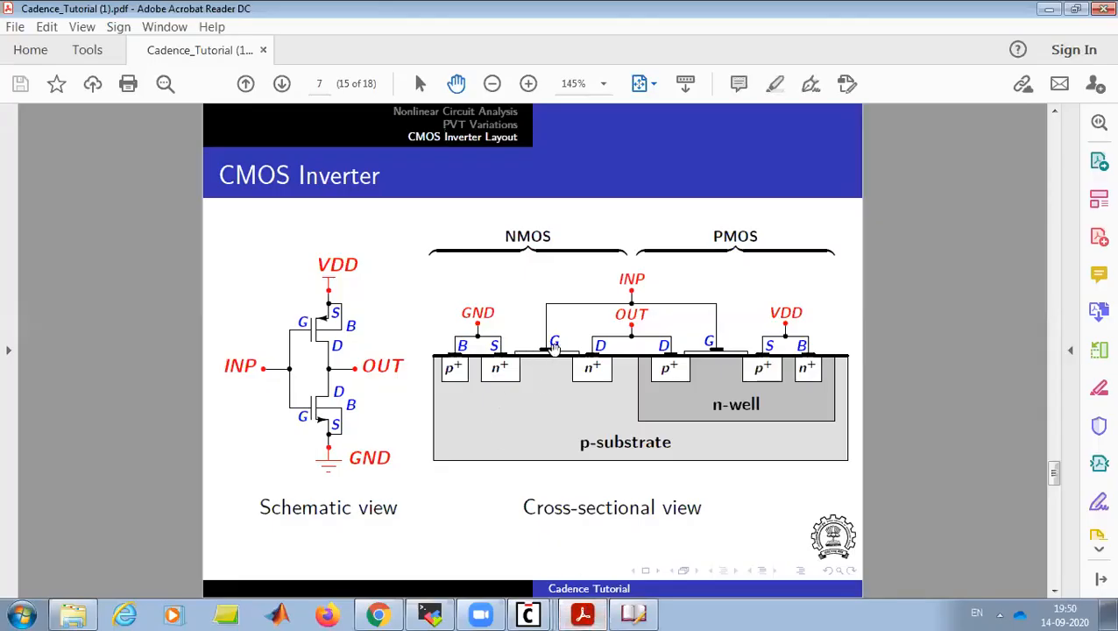
{"action": "left_click", "coordinate": [1052, 9]}
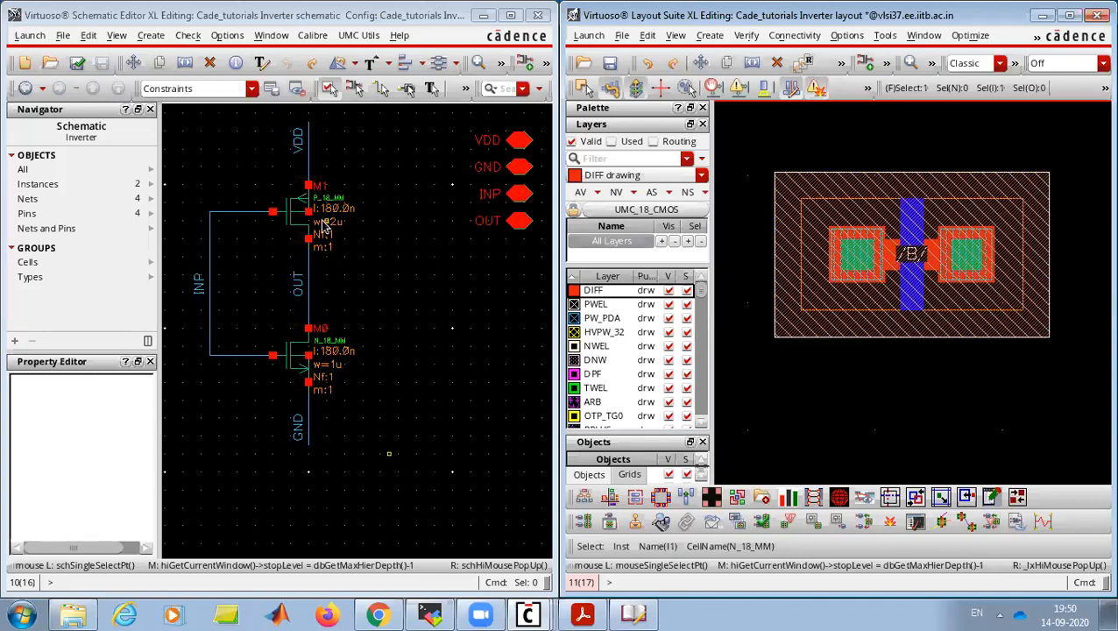
- Delete the manually placed N_18_MM instance from the layout
{"action": "key", "text": "Delete"}
{"action": "left_click", "coordinate": [873, 305]}
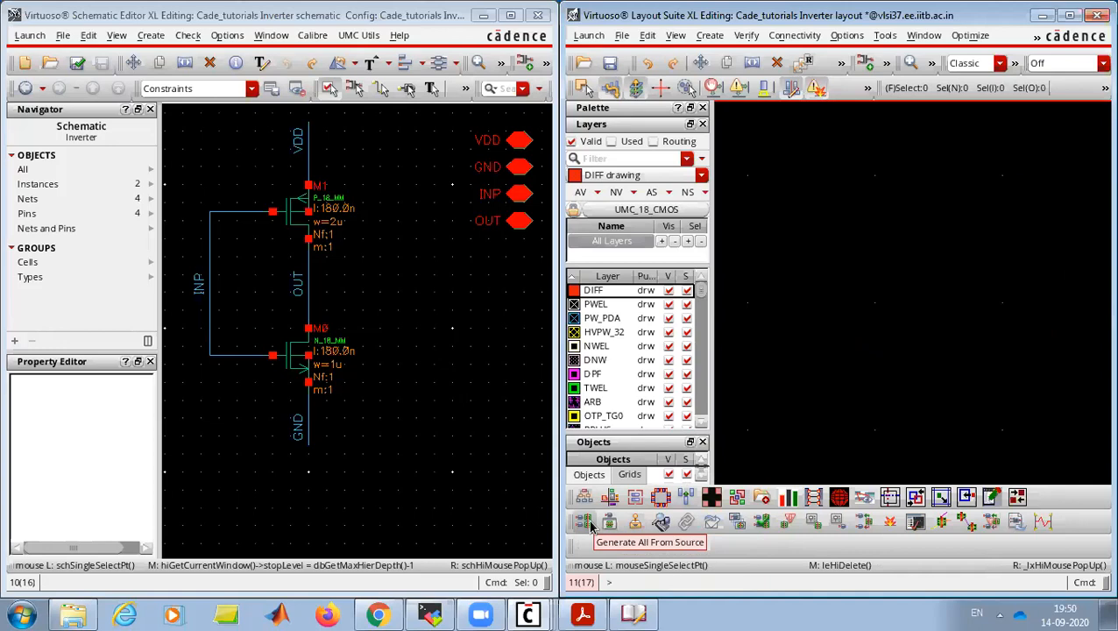
- Generate the layout from the schematic source with Instances only, excluding I/O Pins and PR Boundary
{"action": "left_click", "coordinate": [589, 523]}
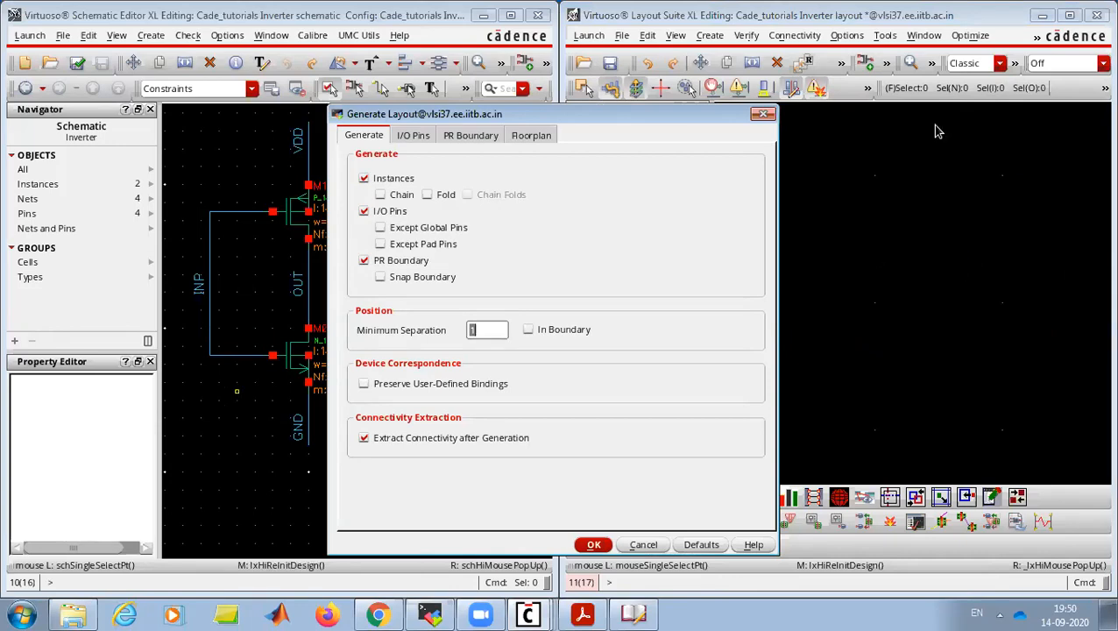
{"action": "left_click", "coordinate": [364, 212]}
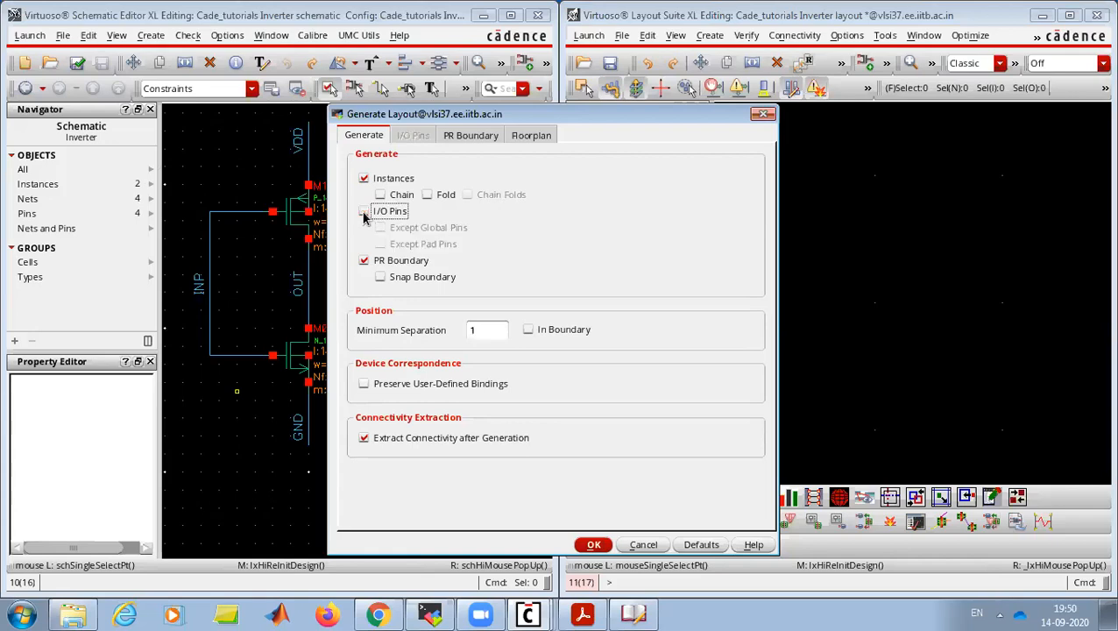
{"action": "left_click", "coordinate": [364, 260]}
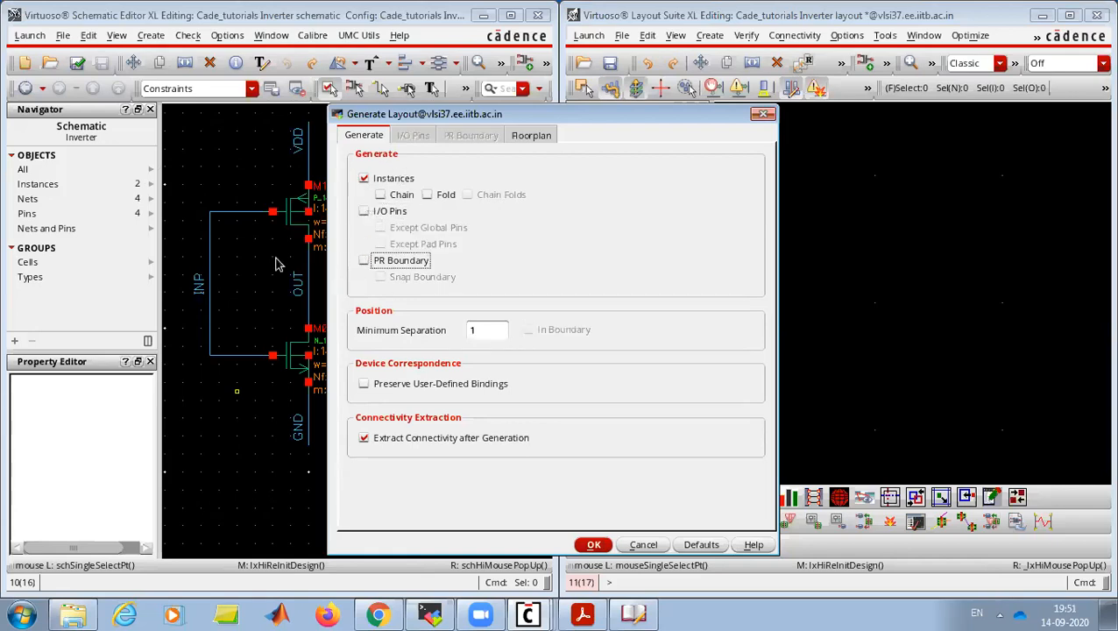
{"action": "left_click", "coordinate": [594, 544]}
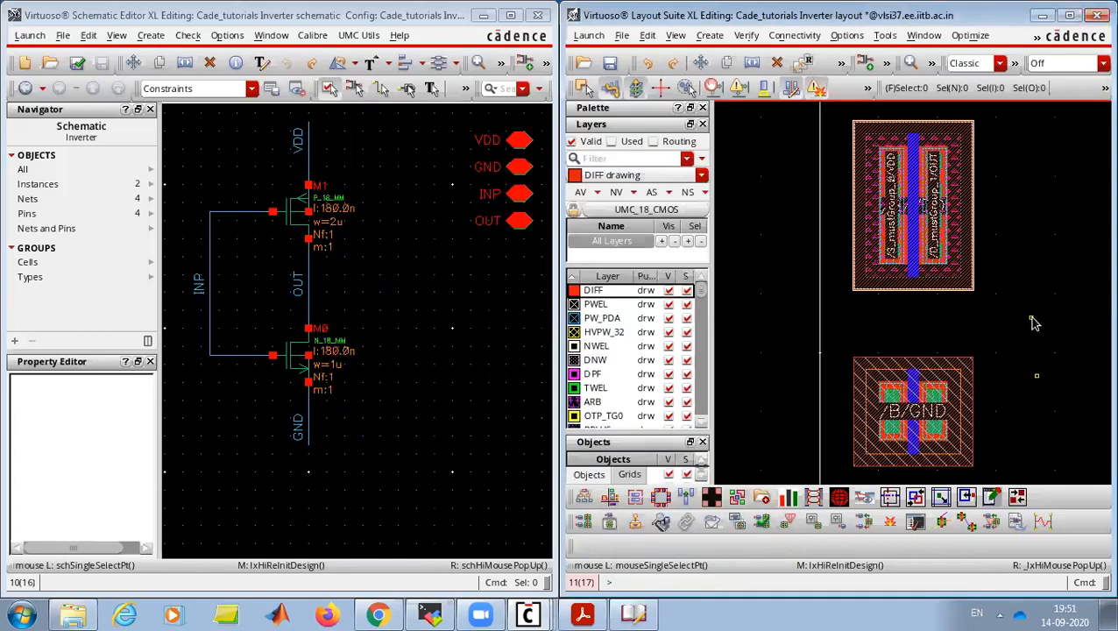
- Cross-probe transistors M1 and M0 from the schematic to their layout devices and check their connections against the CMOS Inverter slide
{"action": "left_click", "coordinate": [292, 226]}
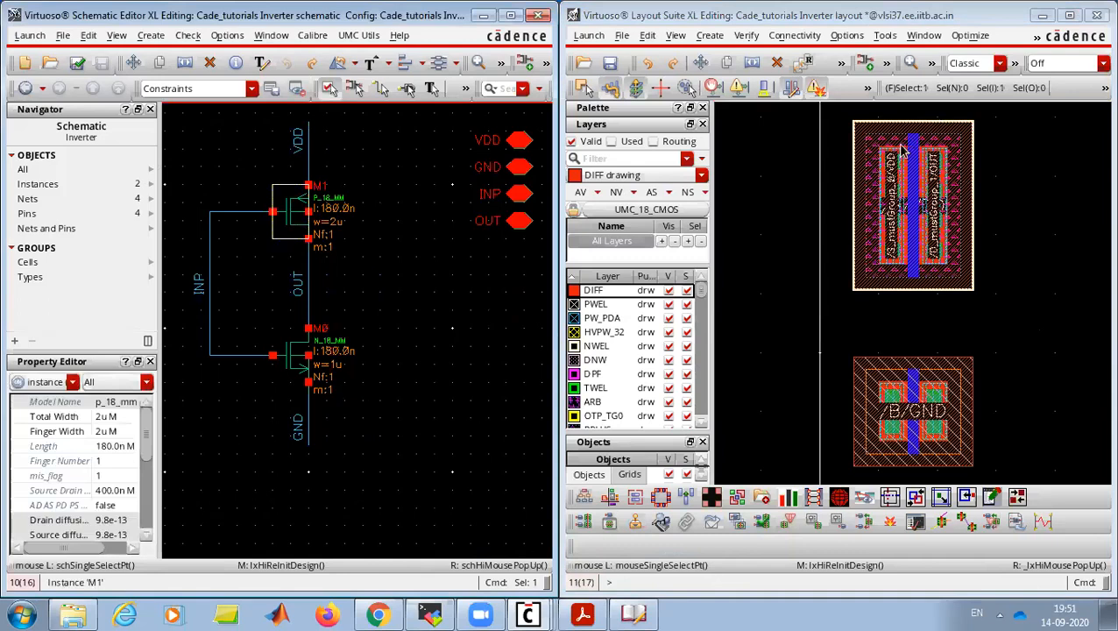
{"action": "left_click", "coordinate": [285, 375]}
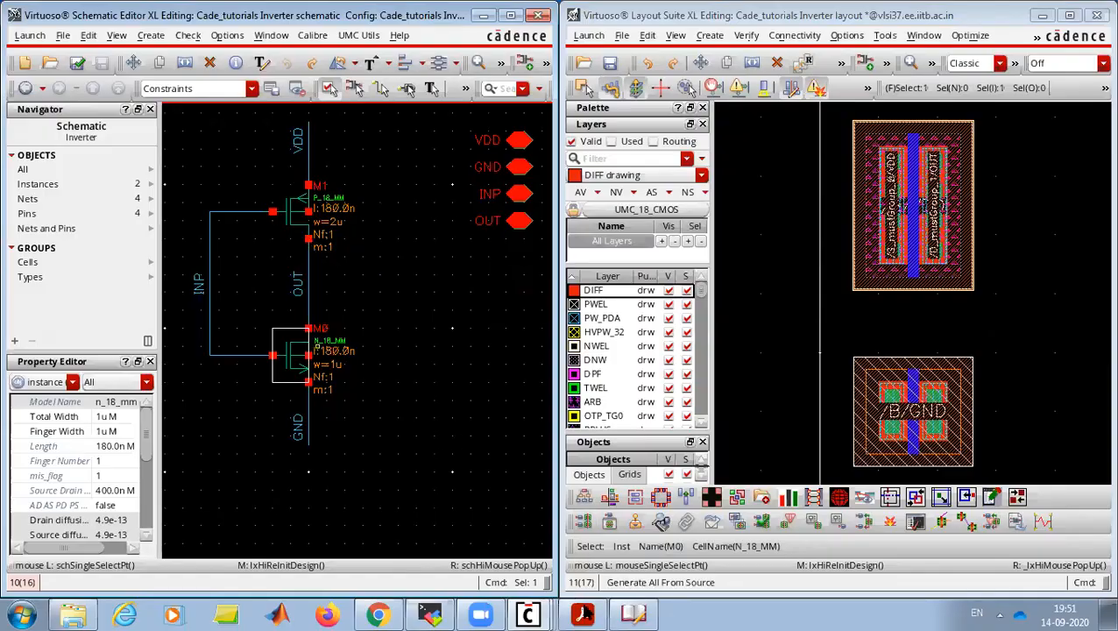
{"action": "left_click", "coordinate": [583, 614]}
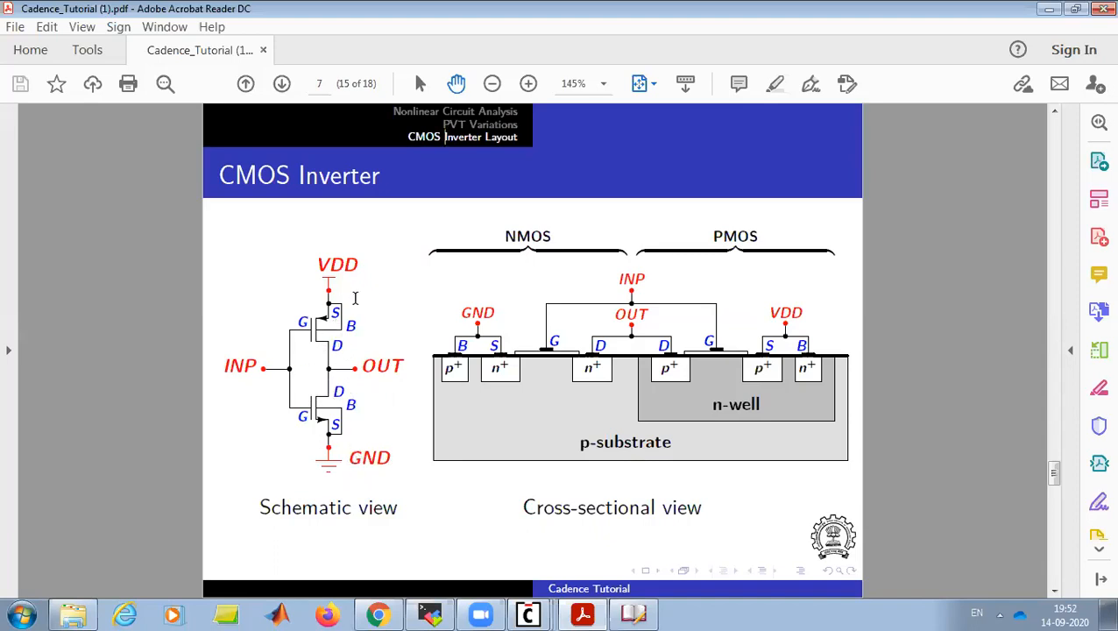
{"action": "left_click", "coordinate": [1046, 10]}
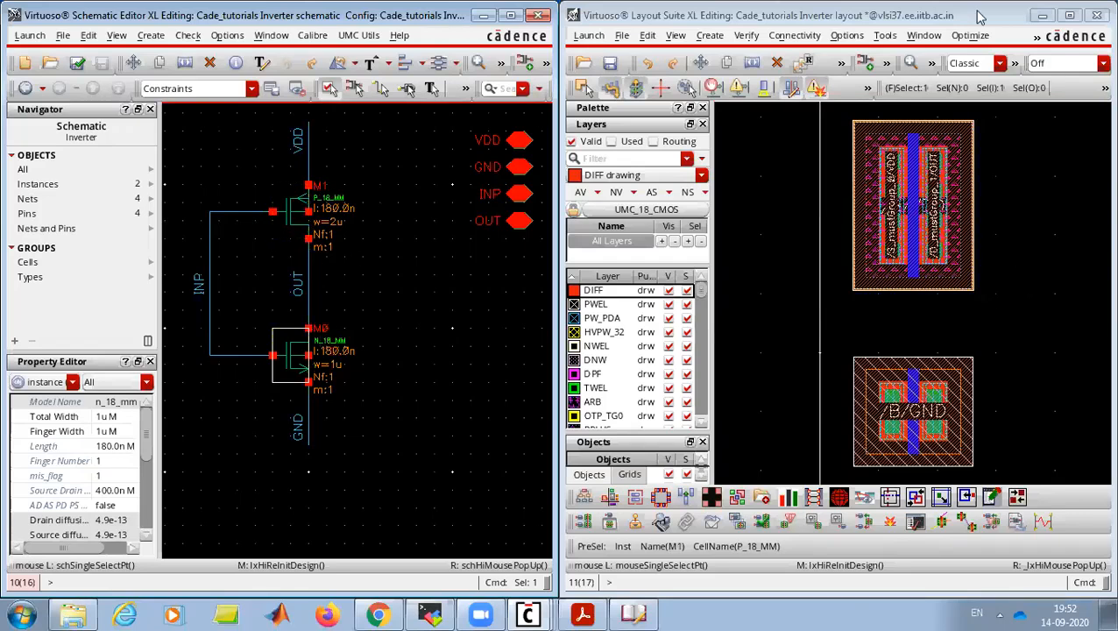
- Maximize the layout window and examine the generated PMOS and NMOS devices up close, including their terminals, contacts and diffusion edges
{"action": "left_click", "coordinate": [1070, 15]}
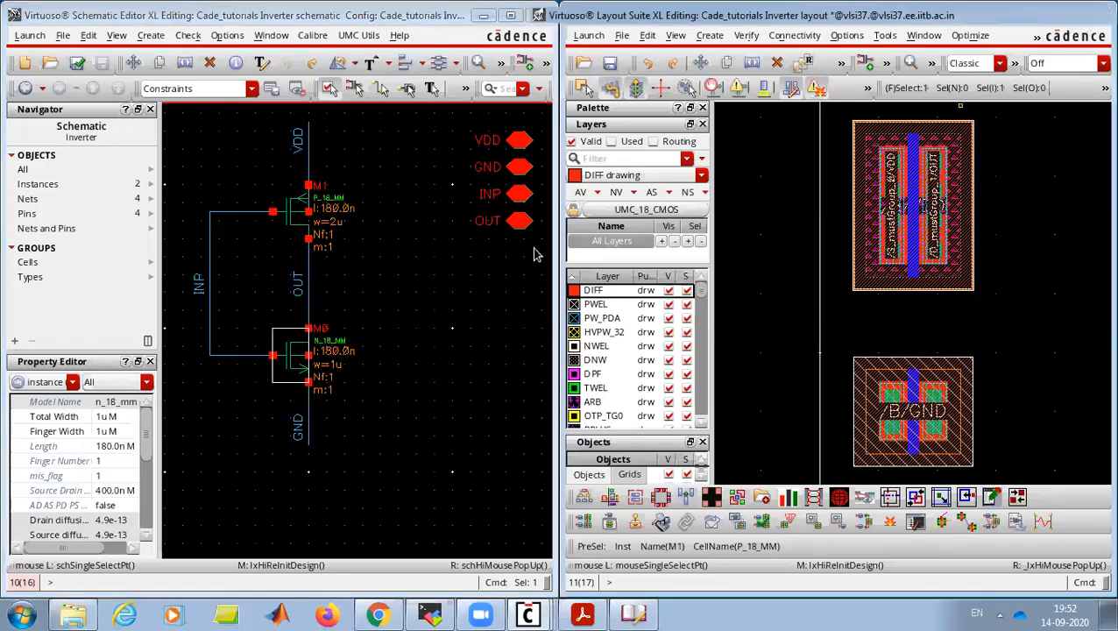
{"action": "key", "text": "f"}
{"action": "scroll", "coordinate": [659, 217], "scroll_direction": "up", "scroll_amount": 1}
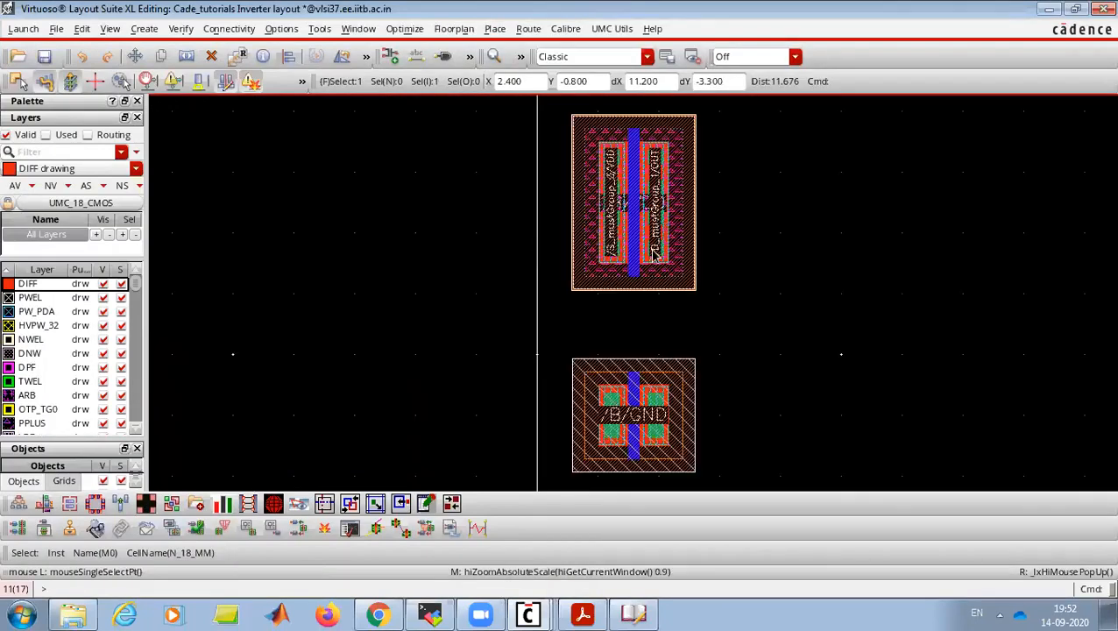
{"action": "scroll", "coordinate": [636, 298], "scroll_direction": "up", "scroll_amount": 1}
{"action": "scroll", "coordinate": [639, 189], "scroll_direction": "down", "scroll_amount": 1}
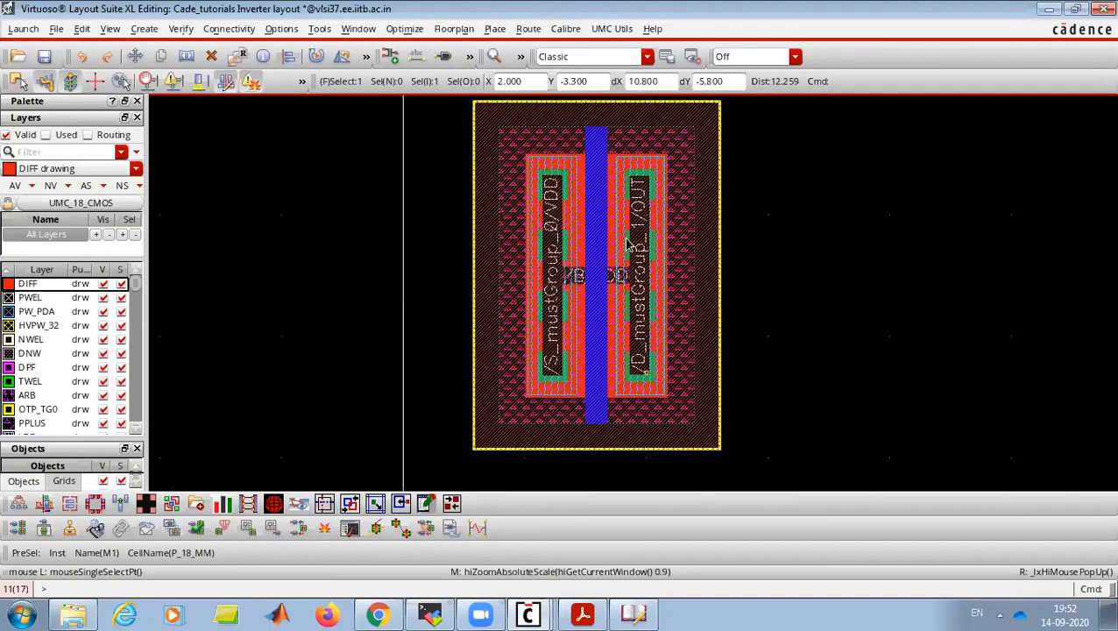
{"action": "scroll", "coordinate": [646, 289], "scroll_direction": "down", "scroll_amount": 2}
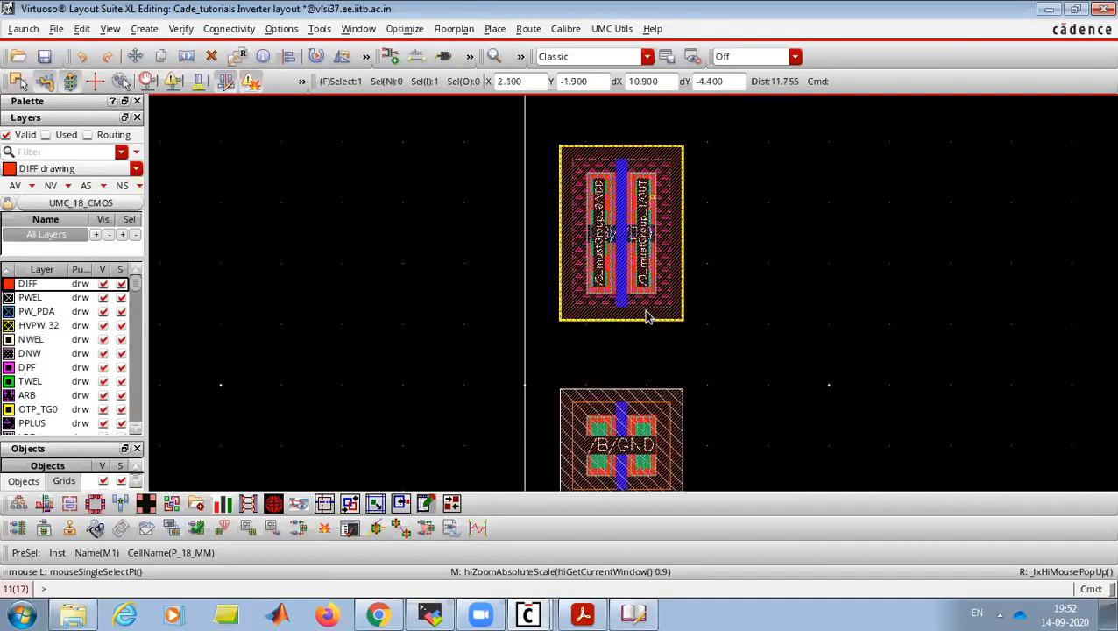
{"action": "left_click", "coordinate": [652, 344]}
{"action": "scroll", "coordinate": [652, 344], "scroll_direction": "up", "scroll_amount": 1}
{"action": "scroll", "coordinate": [605, 230], "scroll_direction": "up", "scroll_amount": 1}
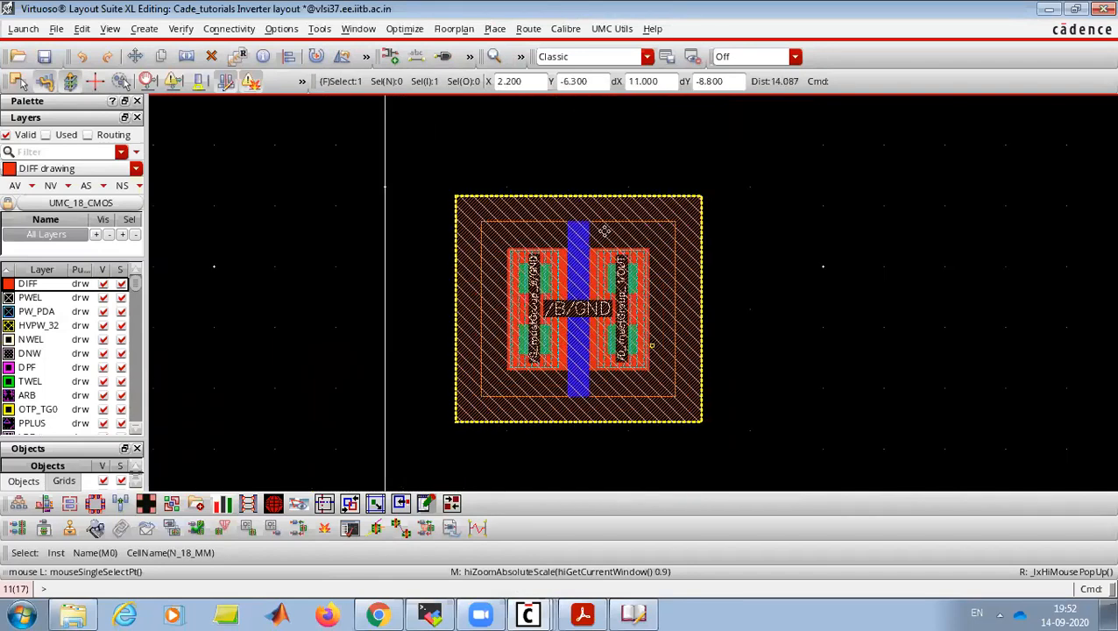
{"action": "scroll", "coordinate": [652, 346], "scroll_direction": "up", "scroll_amount": 1}
{"action": "scroll", "coordinate": [576, 300], "scroll_direction": "down", "scroll_amount": 3}
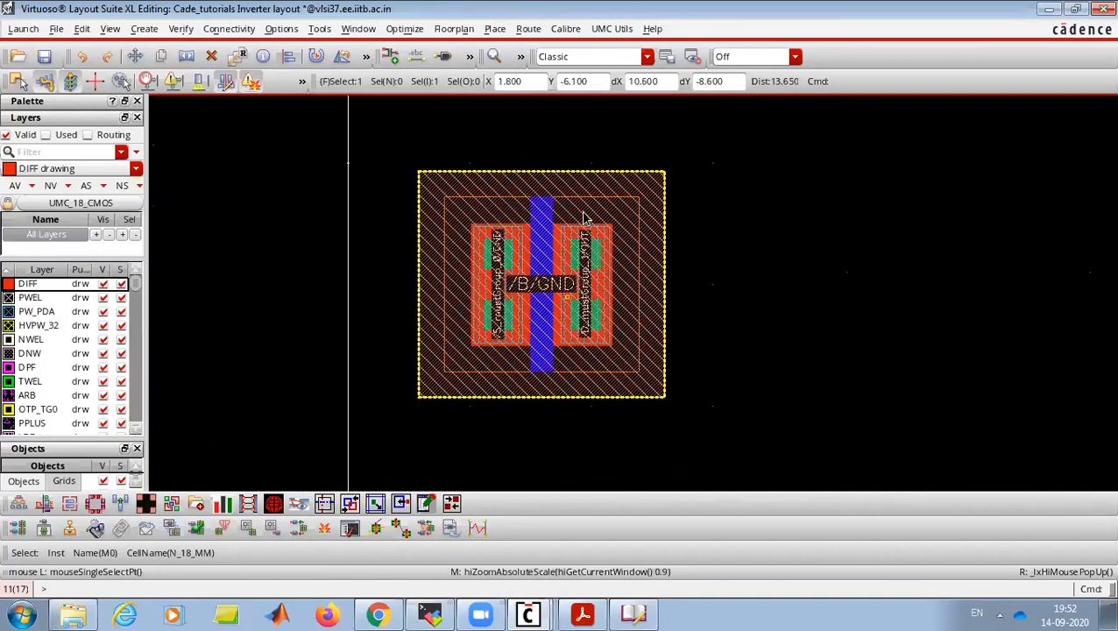
{"action": "scroll", "coordinate": [567, 250], "scroll_direction": "up", "scroll_amount": 4}
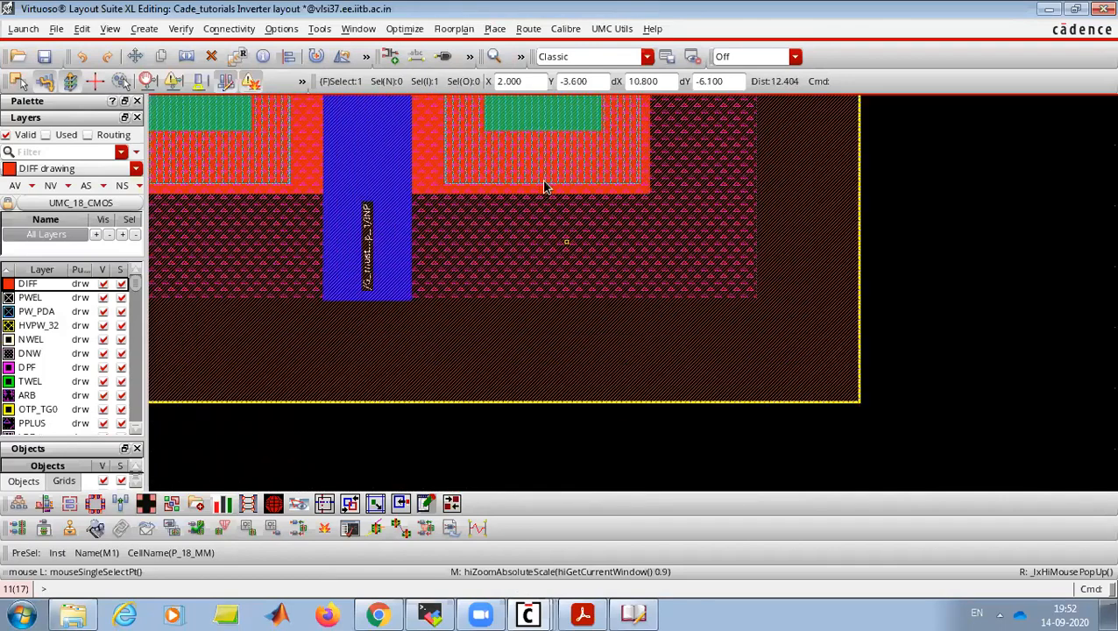
{"action": "scroll", "coordinate": [570, 352], "scroll_direction": "down", "scroll_amount": 3}
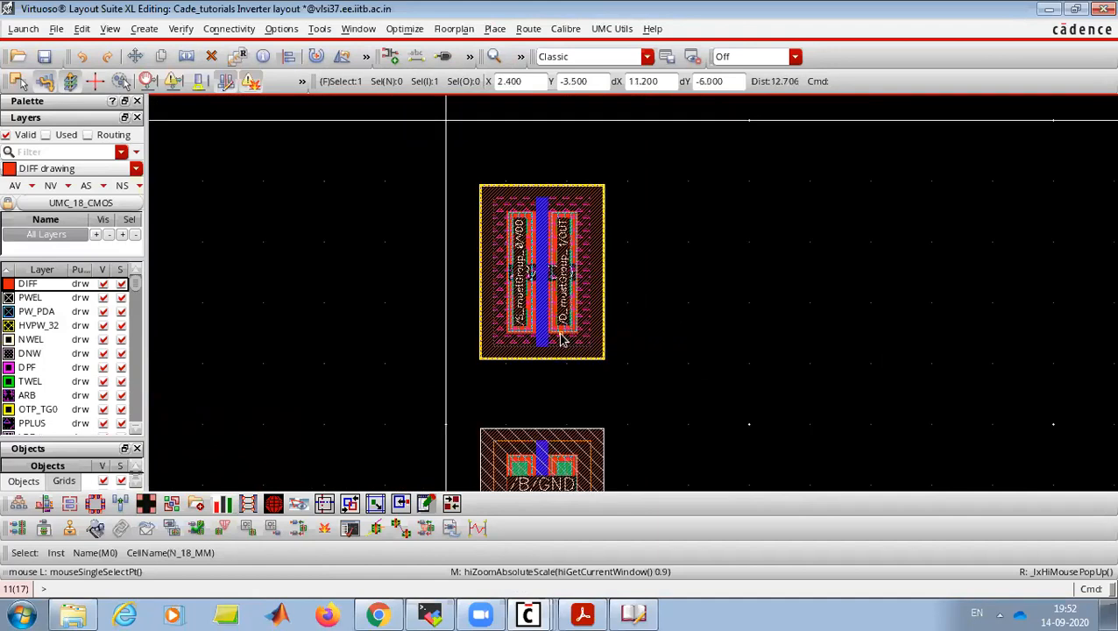
{"action": "scroll", "coordinate": [563, 340], "scroll_direction": "up", "scroll_amount": 3}
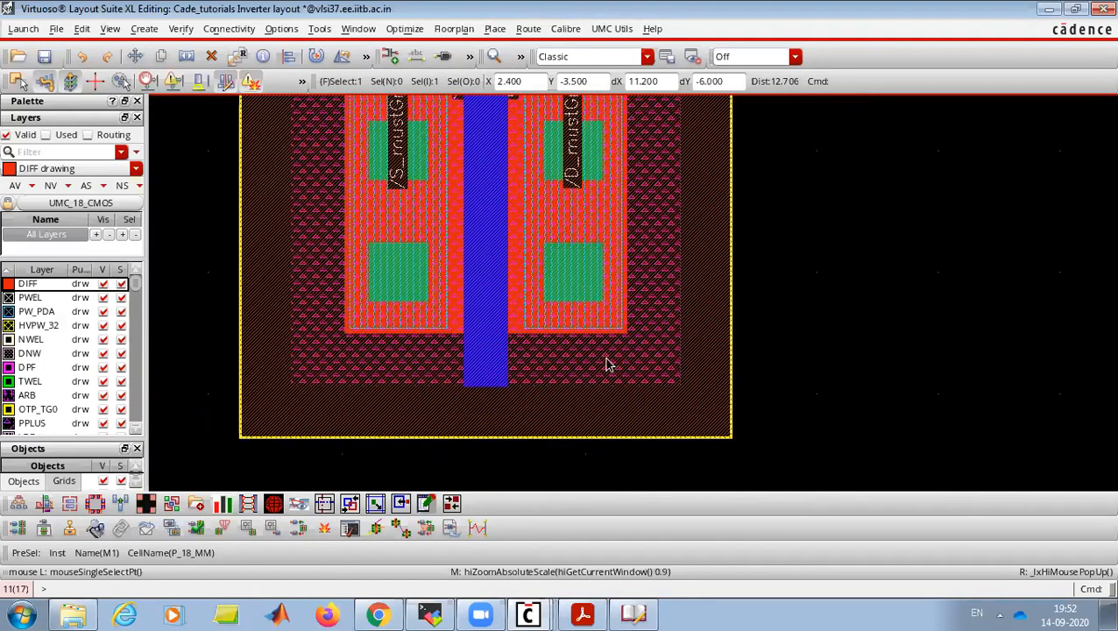
{"action": "scroll", "coordinate": [609, 359], "scroll_direction": "up", "scroll_amount": 1}
{"action": "scroll", "coordinate": [617, 356], "scroll_direction": "up", "scroll_amount": 1}
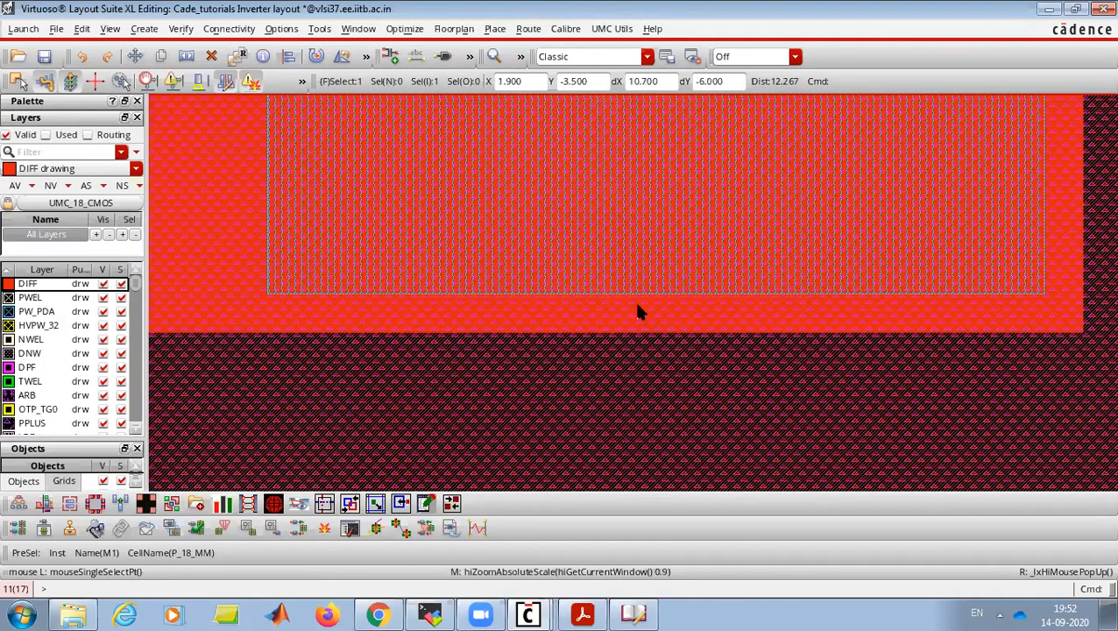
{"action": "scroll", "coordinate": [643, 311], "scroll_direction": "down", "scroll_amount": 2}
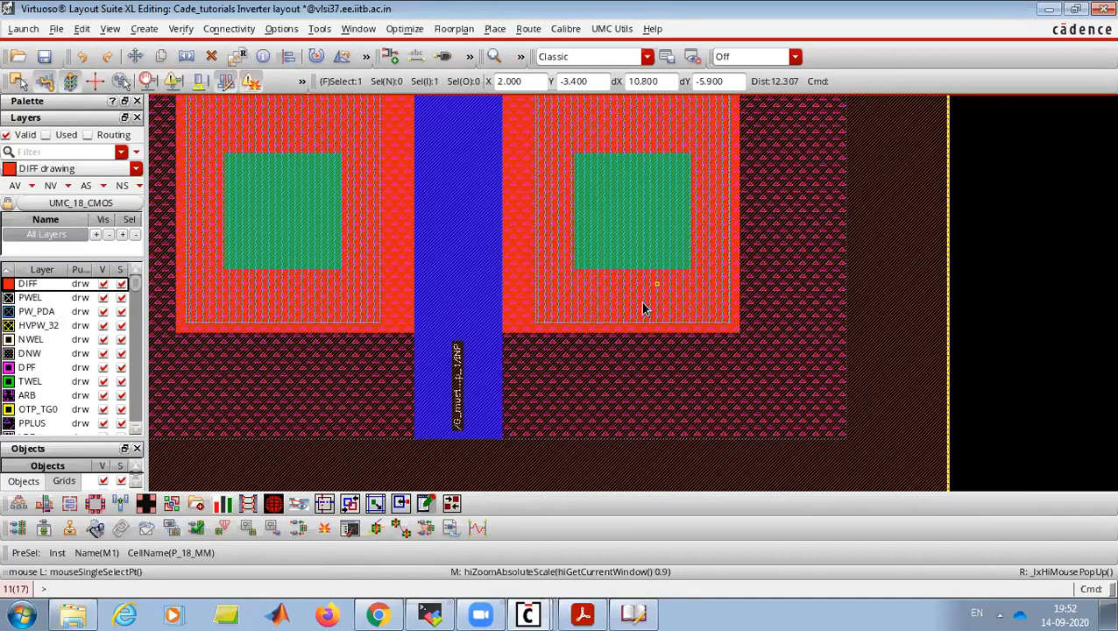
- Set the display grid to minor spacing 0.1, major spacing 0.5, and X and Y snap spacing 0.01
{"action": "key", "text": "e"}
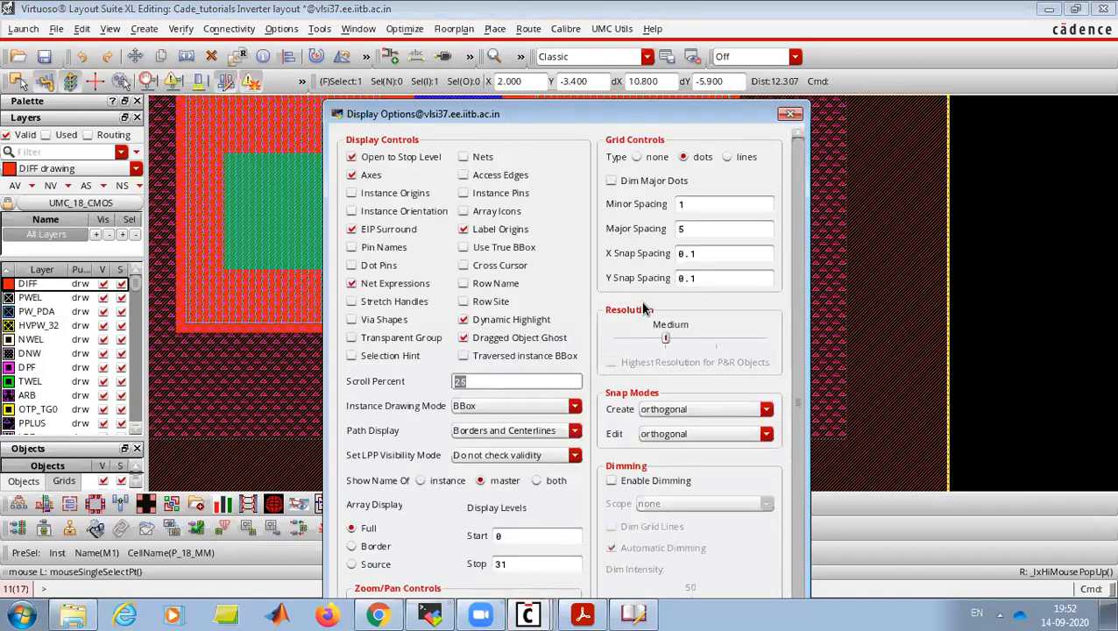
{"action": "left_click", "coordinate": [683, 205]}
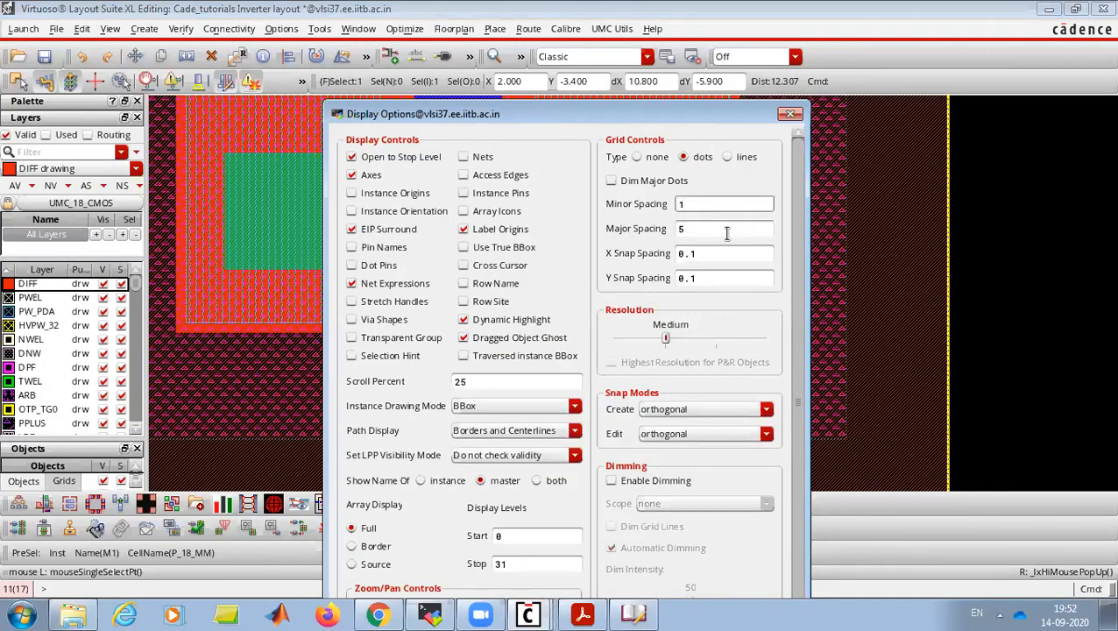
{"action": "left_click", "coordinate": [681, 231]}
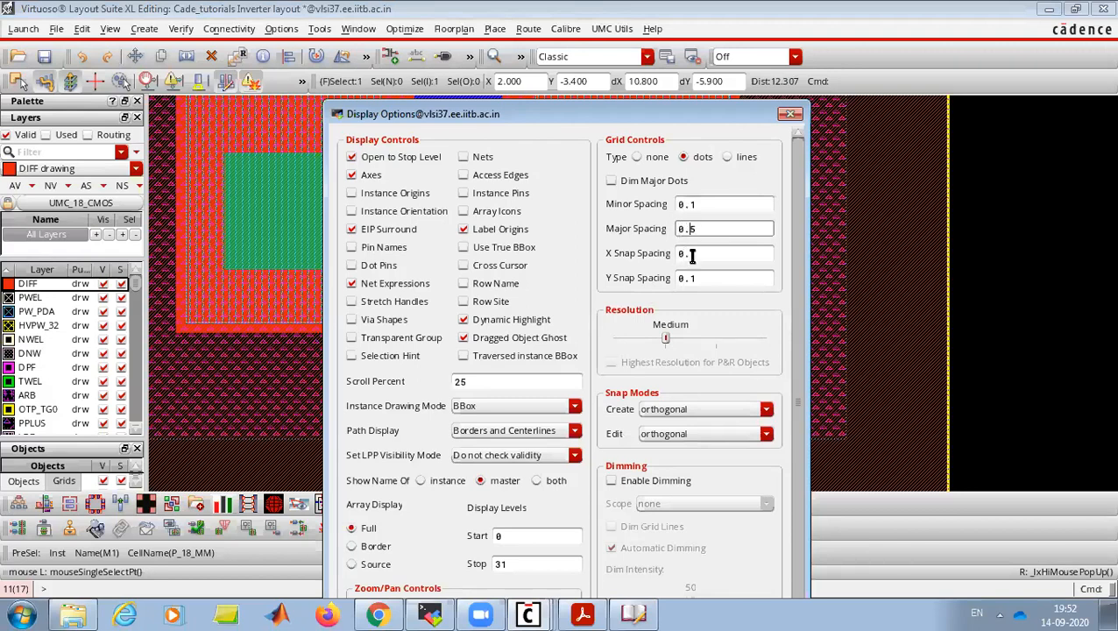
{"action": "left_click", "coordinate": [693, 254]}
{"action": "key", "text": "Left"}
{"action": "type", "text": "0"}
{"action": "left_click", "coordinate": [743, 277]}
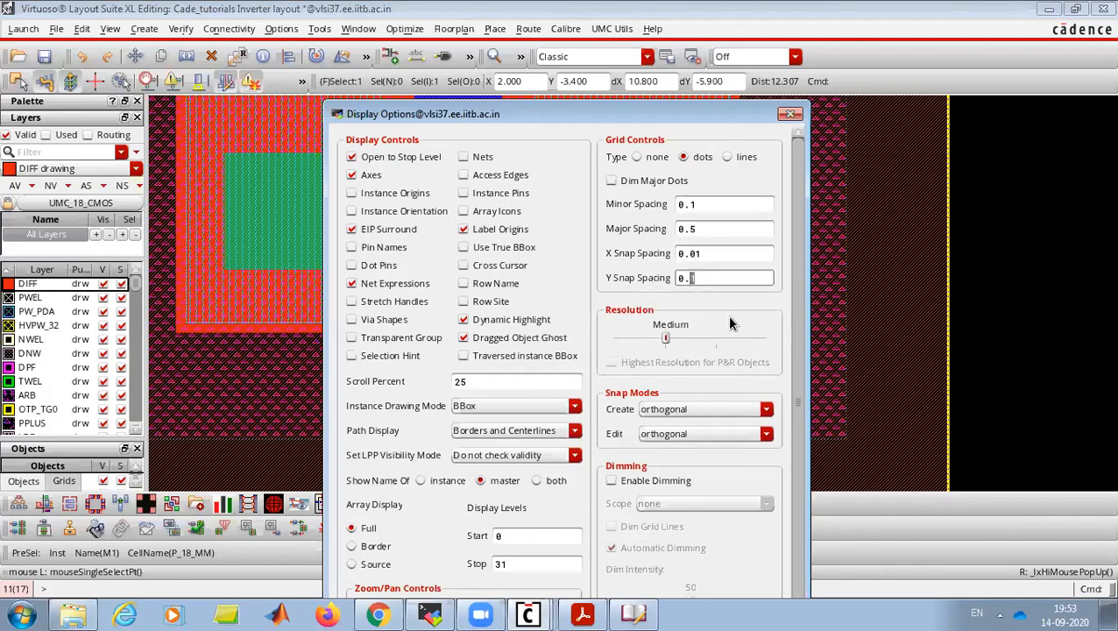
{"action": "type", "text": "01"}
{"action": "key", "text": "Return"}
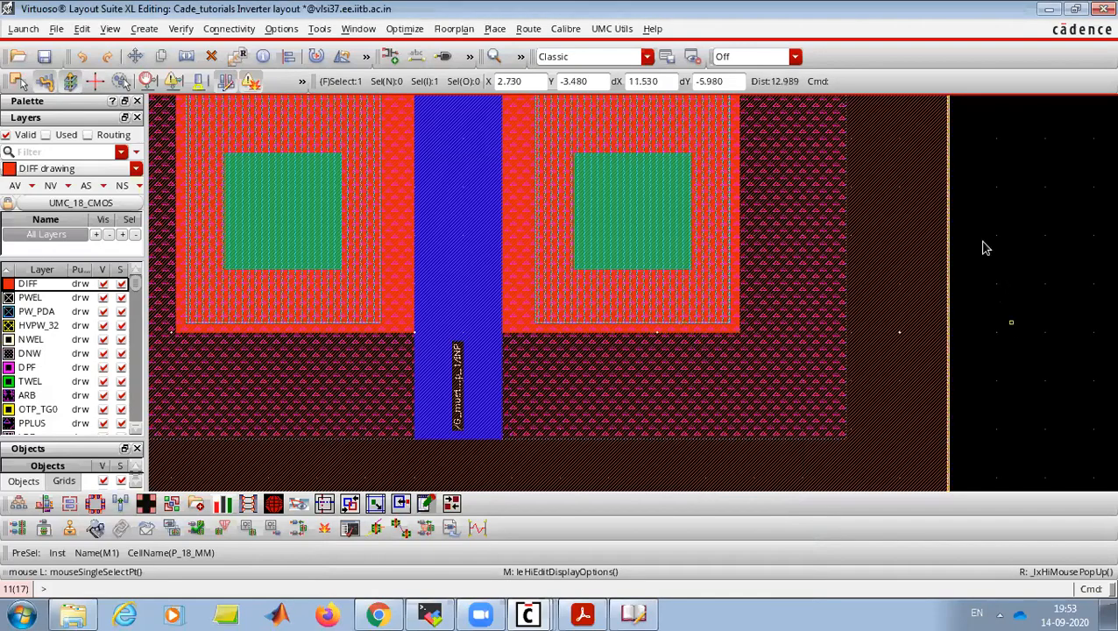
- Check the finer grid around the devices and the available layers, and switch to Acrobat Reader to view the CMOS Inverter slide
{"action": "scroll", "coordinate": [669, 204], "scroll_direction": "down", "scroll_amount": 1}
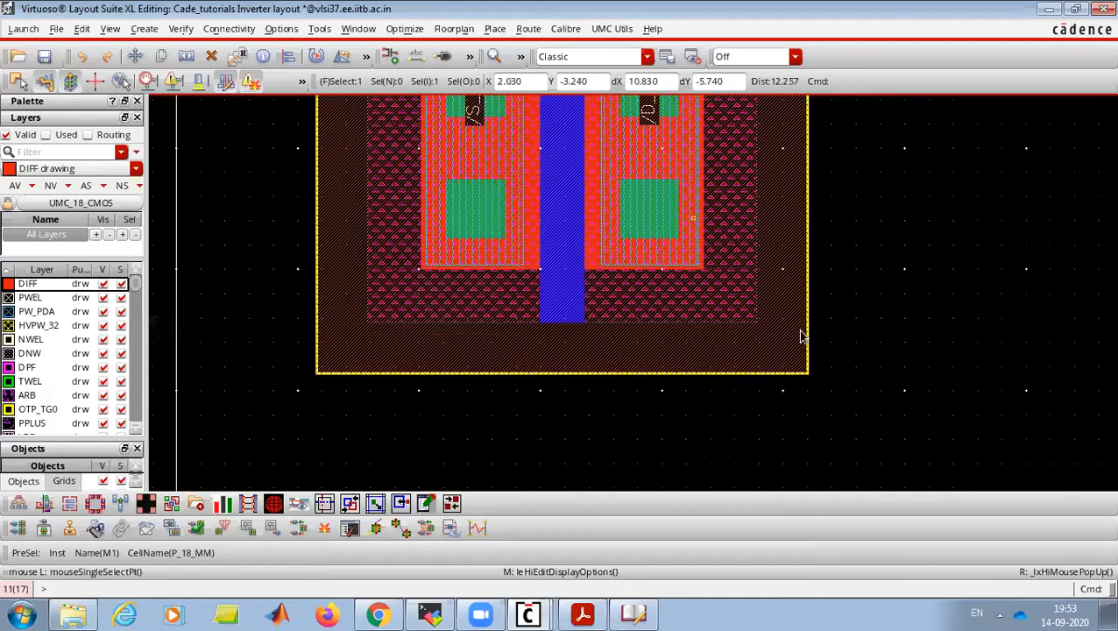
{"action": "scroll", "coordinate": [800, 336], "scroll_direction": "down", "scroll_amount": 1}
{"action": "scroll", "coordinate": [852, 242], "scroll_direction": "up", "scroll_amount": 1}
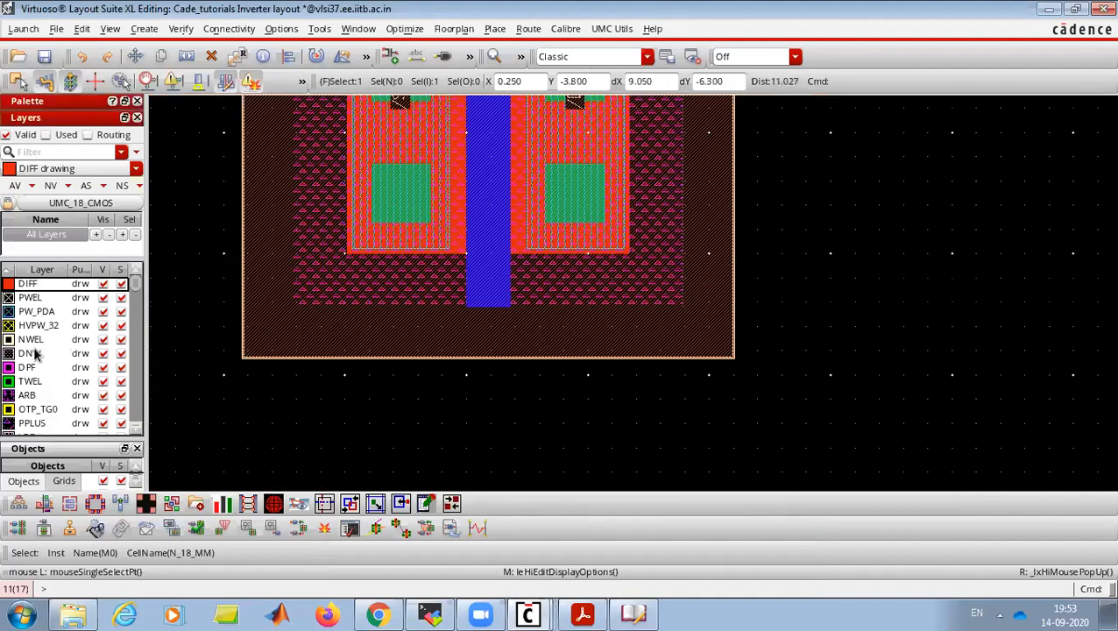
{"action": "scroll", "coordinate": [35, 353], "scroll_direction": "down", "scroll_amount": 3}
{"action": "scroll", "coordinate": [38, 353], "scroll_direction": "up", "scroll_amount": 3}
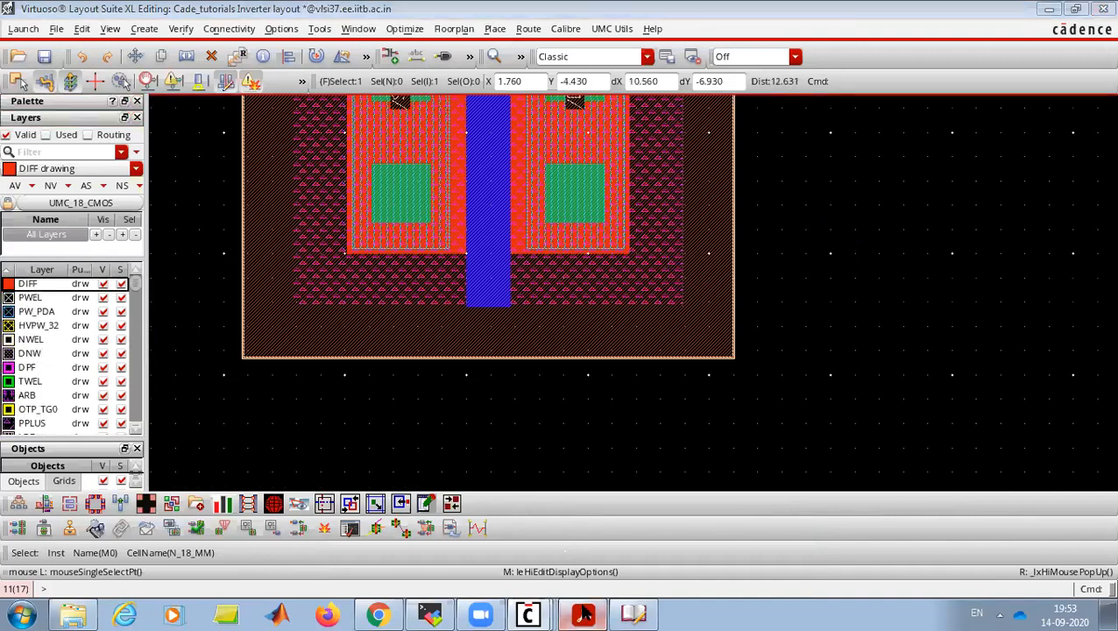
{"action": "left_click", "coordinate": [585, 613]}
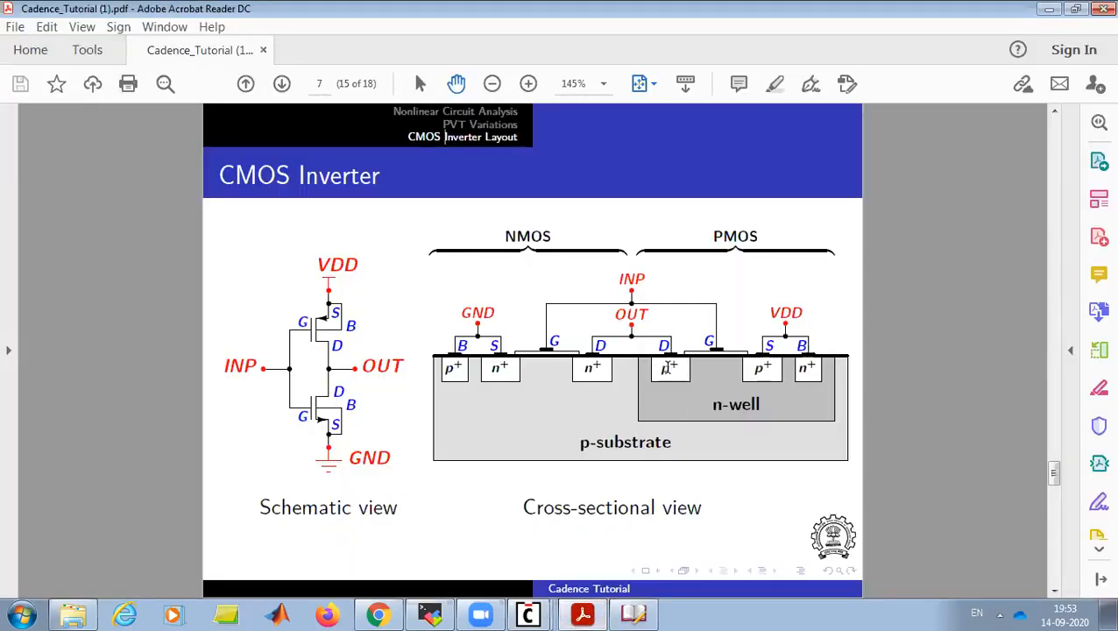
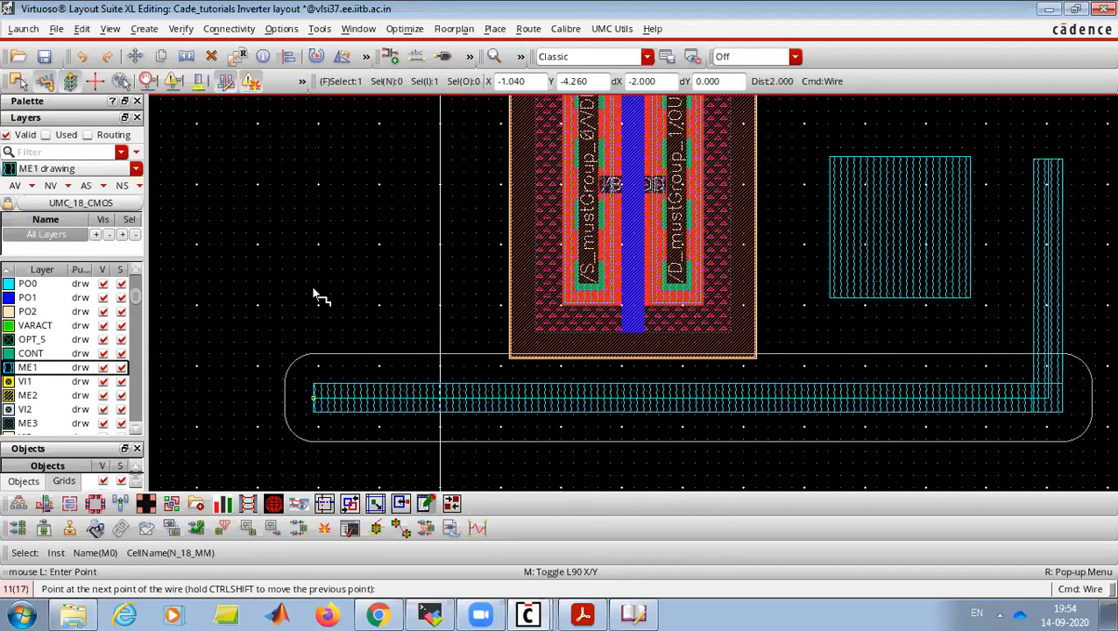
- Cancel the unfinished ME1 wire and delete the ME1 rectangle beside the PMOS device
{"action": "key", "text": "Escape"}
{"action": "left_click", "coordinate": [912, 249]}
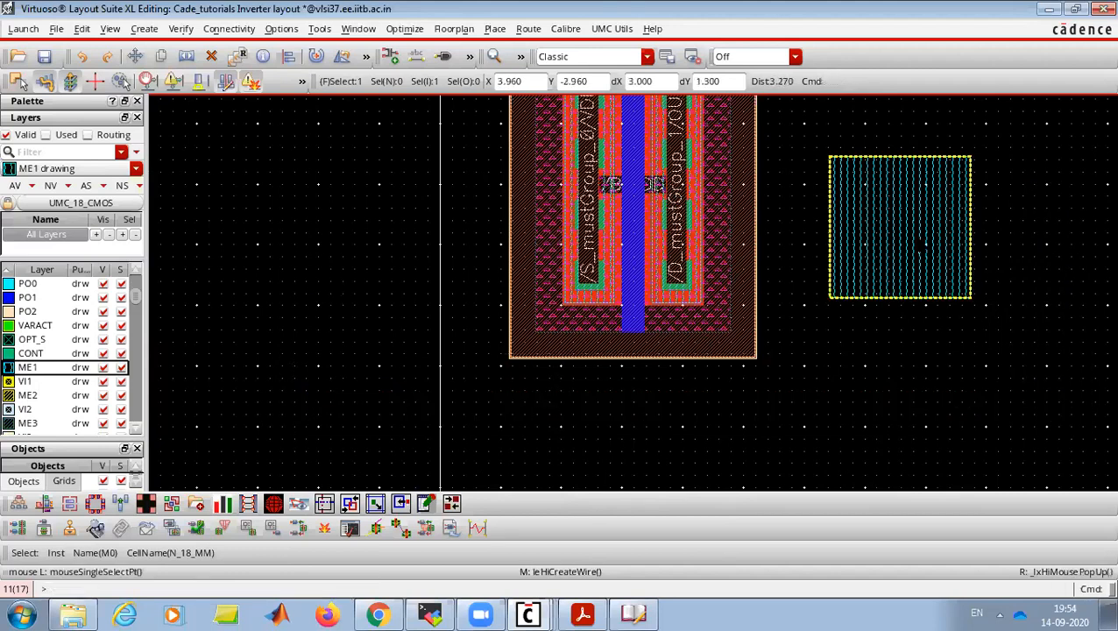
{"action": "key", "text": "Delete"}
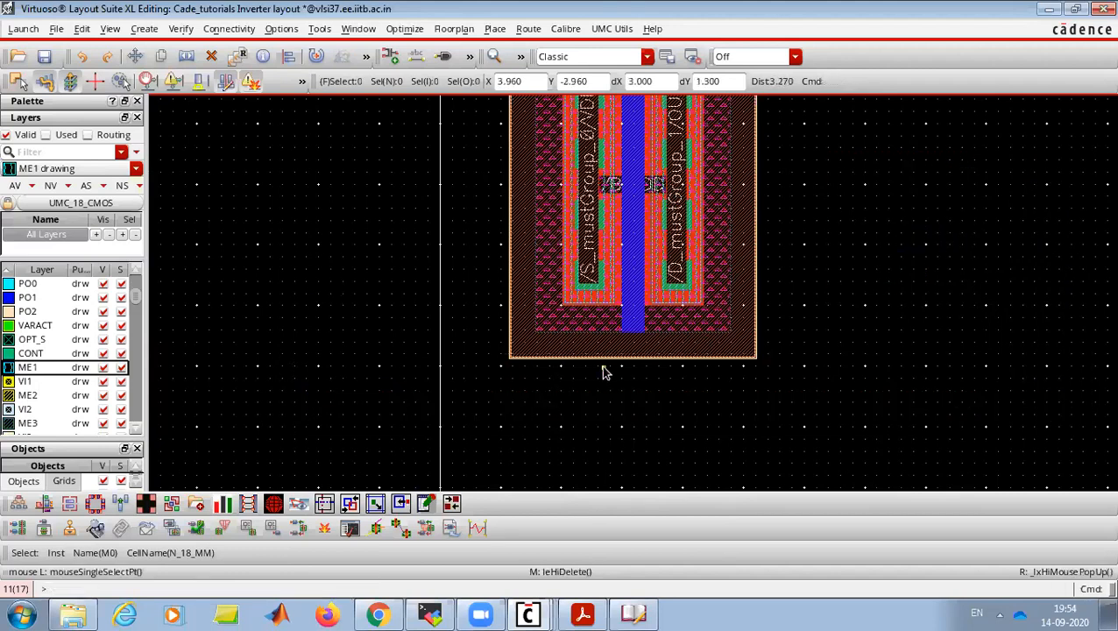
- Route a 0.4-wide ME1 wire from the PMOS drain straight down to the NMOS drain
{"action": "key", "text": "p"}
{"action": "scroll", "coordinate": [674, 329], "scroll_direction": "up", "scroll_amount": 1, "text": "ctrl"}
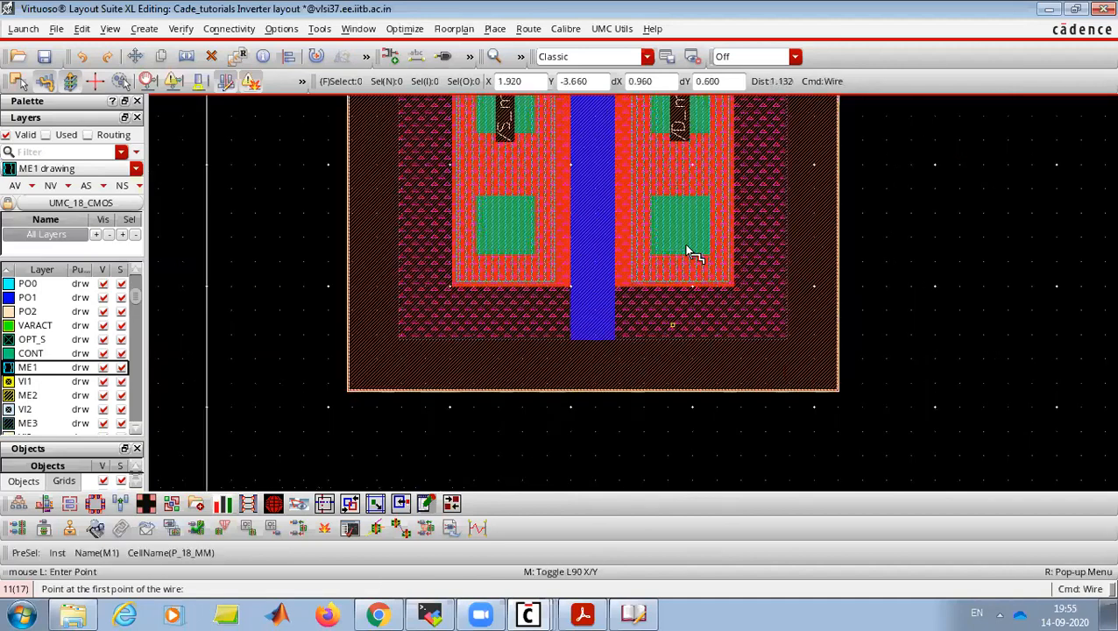
{"action": "scroll", "coordinate": [689, 252], "scroll_direction": "up", "scroll_amount": 1, "text": "ctrl"}
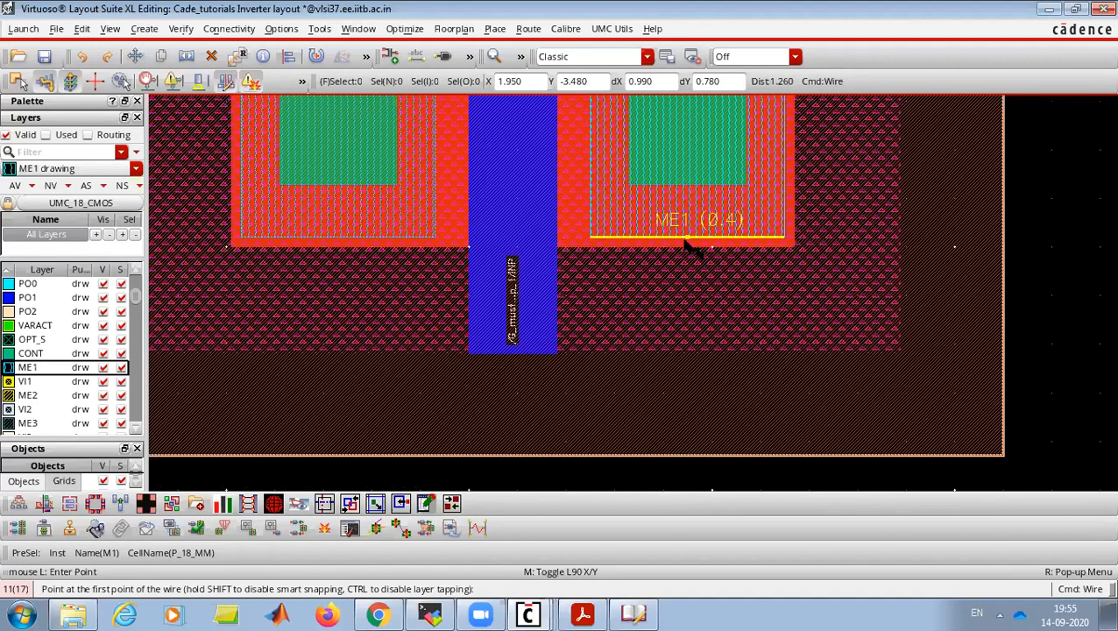
{"action": "left_click", "coordinate": [689, 248]}
{"action": "scroll", "coordinate": [692, 263], "scroll_direction": "down", "scroll_amount": 4, "text": "ctrl"}
{"action": "scroll", "coordinate": [685, 273], "scroll_direction": "up", "scroll_amount": 2, "text": "ctrl"}
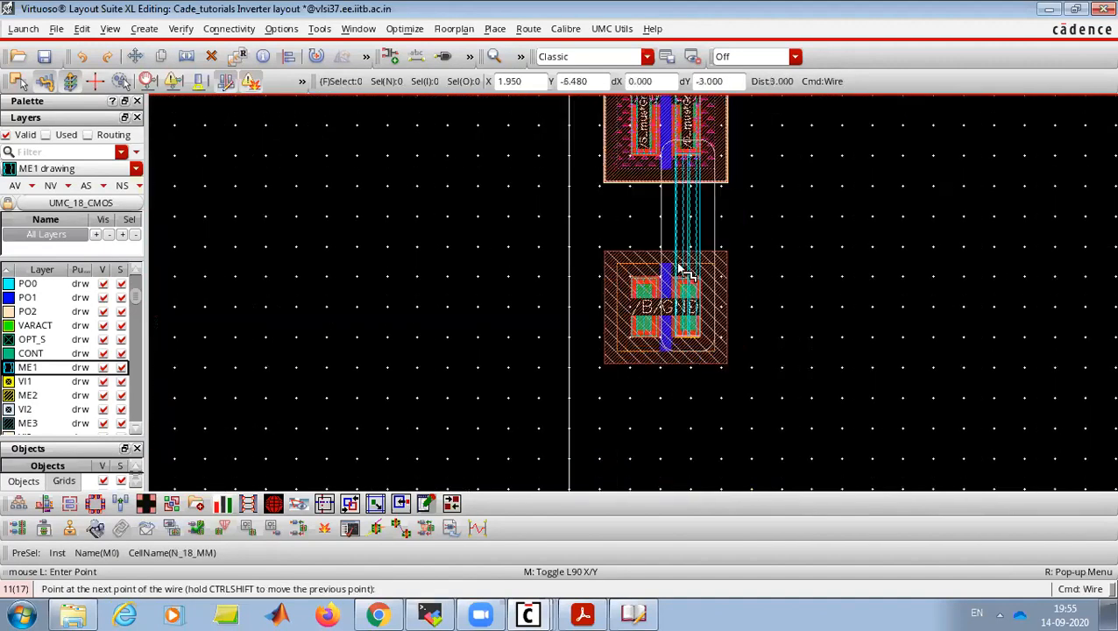
{"action": "scroll", "coordinate": [693, 254], "scroll_direction": "up", "scroll_amount": 1, "text": "ctrl"}
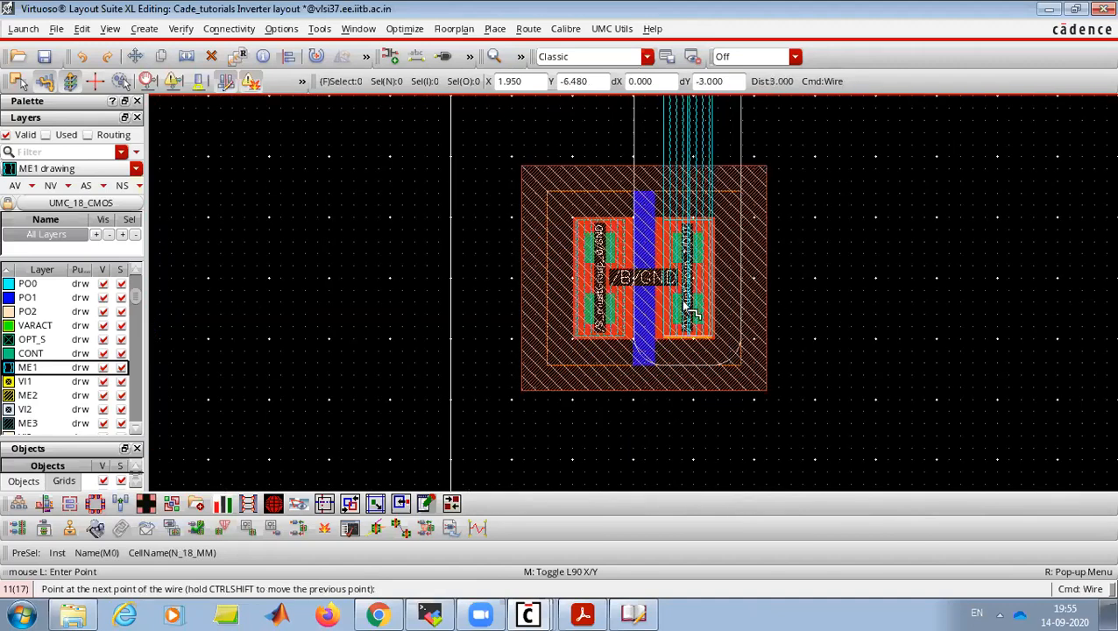
{"action": "scroll", "coordinate": [687, 312], "scroll_direction": "up", "scroll_amount": 1, "text": "ctrl"}
{"action": "scroll", "coordinate": [687, 218], "scroll_direction": "down", "scroll_amount": 2, "text": "ctrl"}
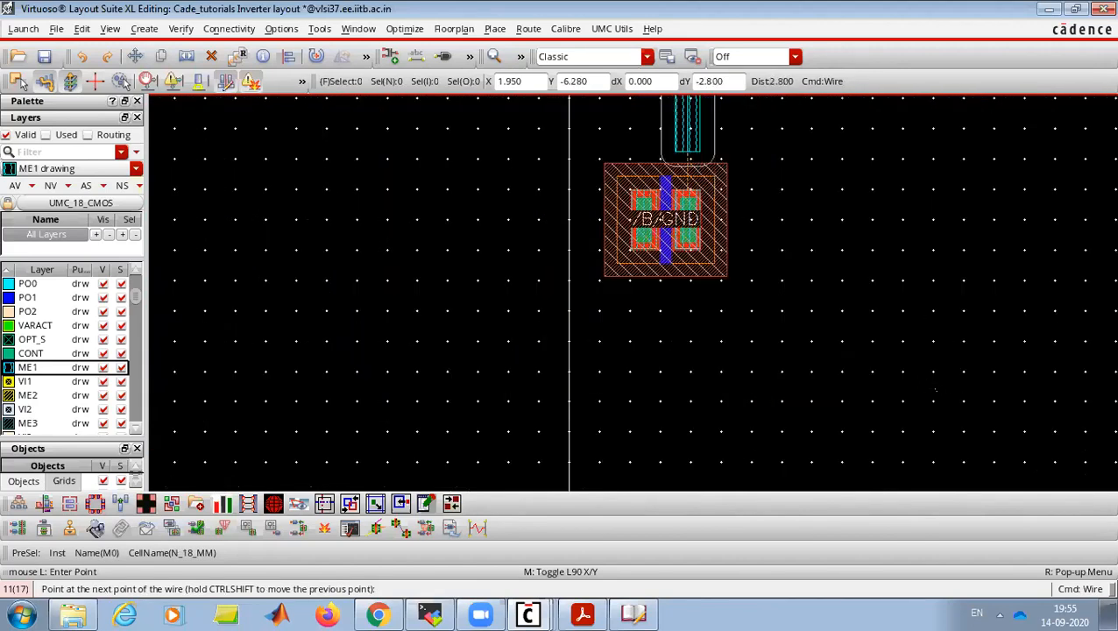
{"action": "scroll", "coordinate": [688, 151], "scroll_direction": "up", "scroll_amount": 2, "text": "ctrl"}
{"action": "left_click", "coordinate": [689, 258]}
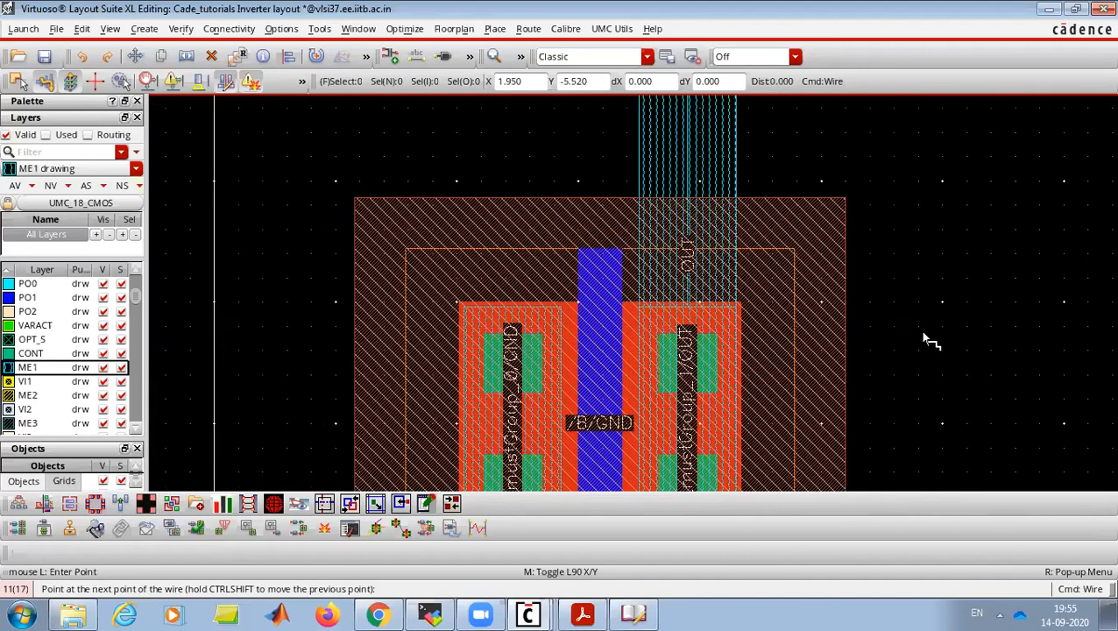
{"action": "key", "text": "Return"}
- Check the gate connection on the CMOS Inverter slide and join the PMOS and NMOS gates with a 0.18-wide PO1 wire
{"action": "key", "text": "f"}
{"action": "scroll", "coordinate": [934, 359], "scroll_direction": "up", "scroll_amount": 2, "text": "ctrl"}
{"action": "scroll", "coordinate": [927, 313], "scroll_direction": "down", "scroll_amount": 1, "text": "ctrl"}
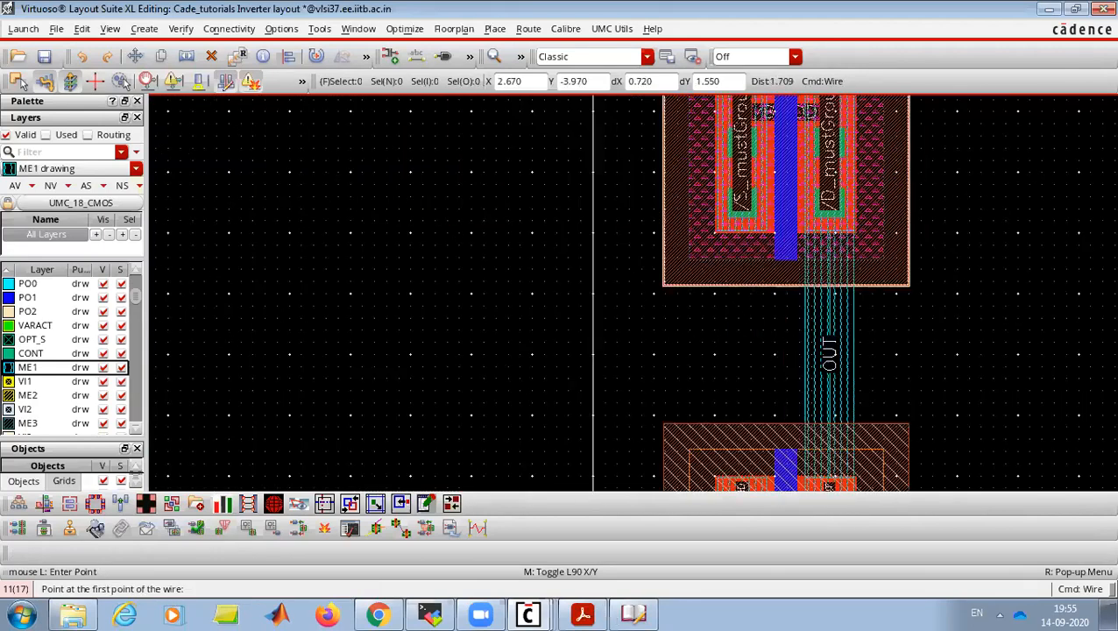
{"action": "key", "text": "alt+Tab"}
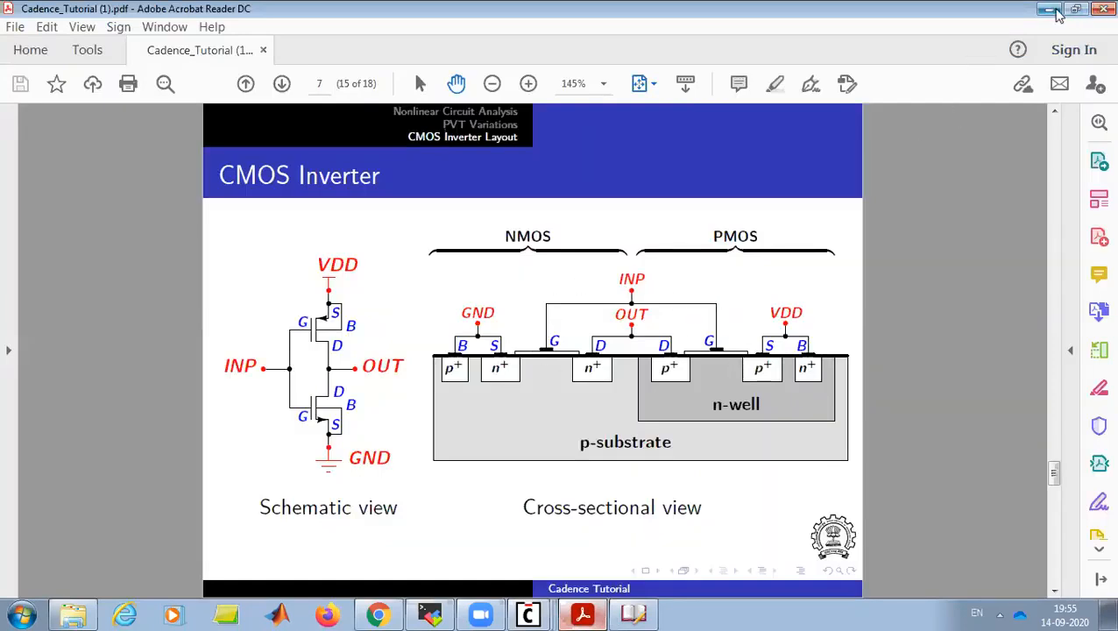
{"action": "left_click", "coordinate": [1049, 9]}
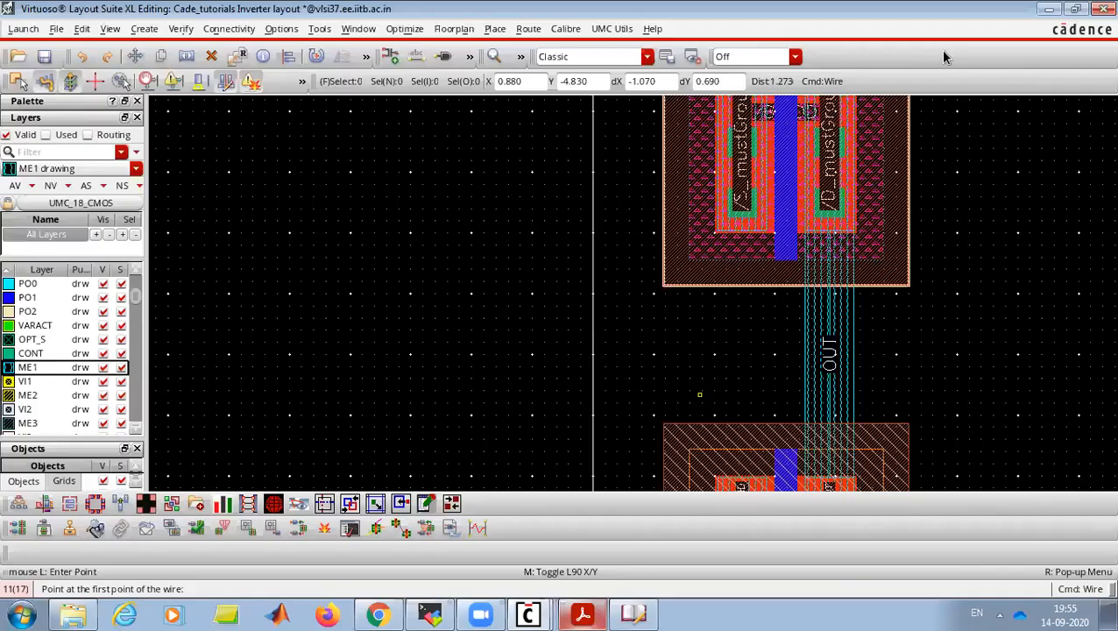
{"action": "left_click", "coordinate": [786, 265]}
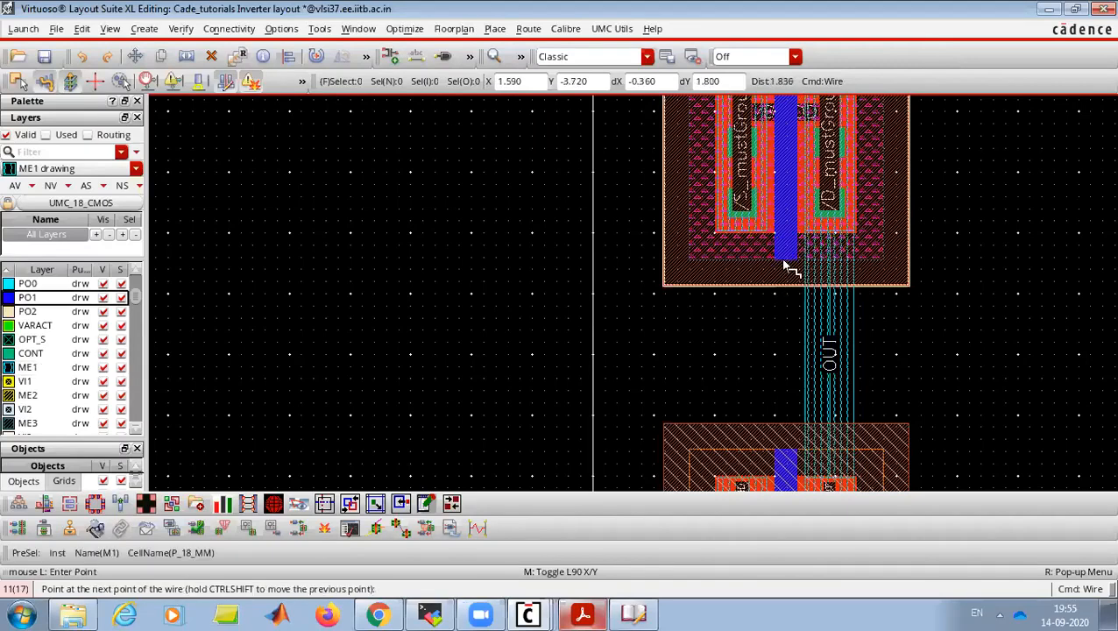
{"action": "left_click", "coordinate": [790, 452]}
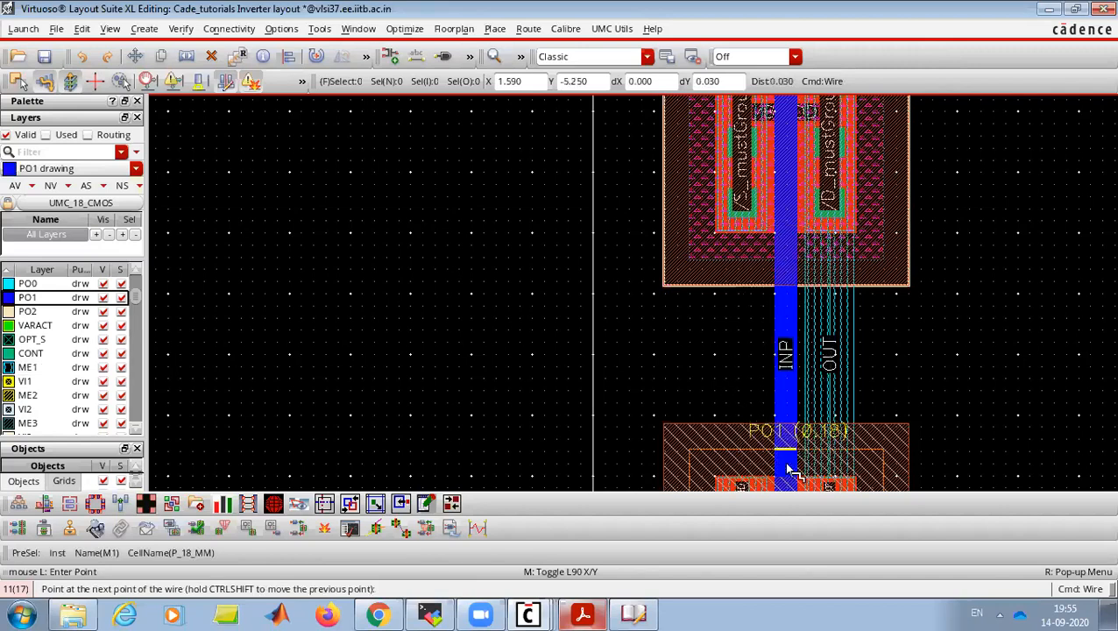
- Route a horizontal PO1 branch about 1.5 µm long from the middle of the INP gate wire, away from the OUT wire
{"action": "left_click", "coordinate": [787, 355]}
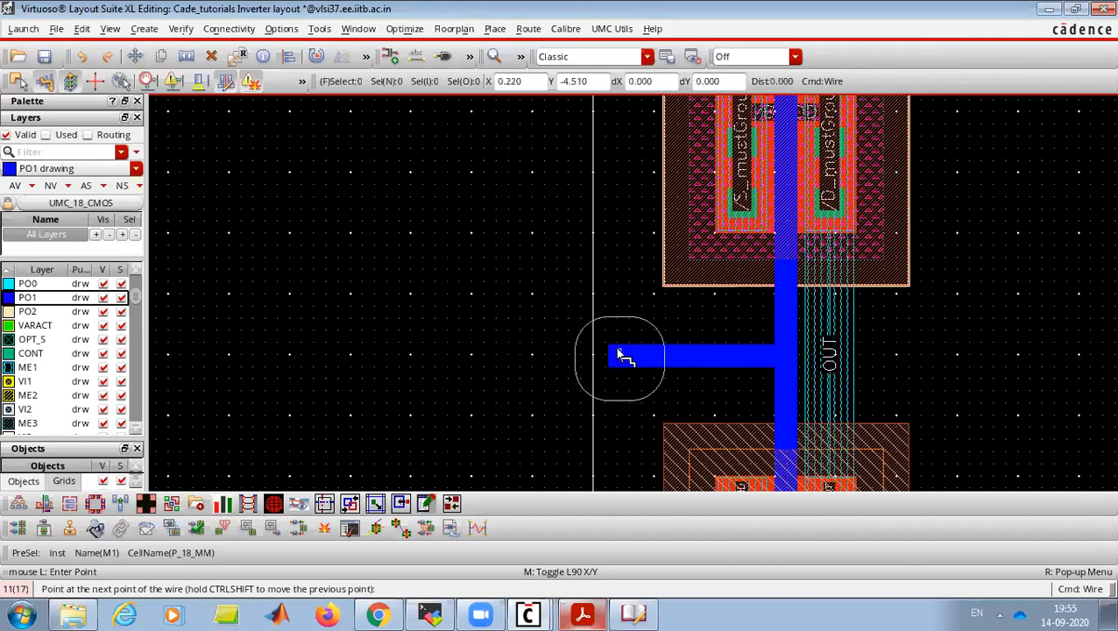
{"action": "key", "text": "Escape"}
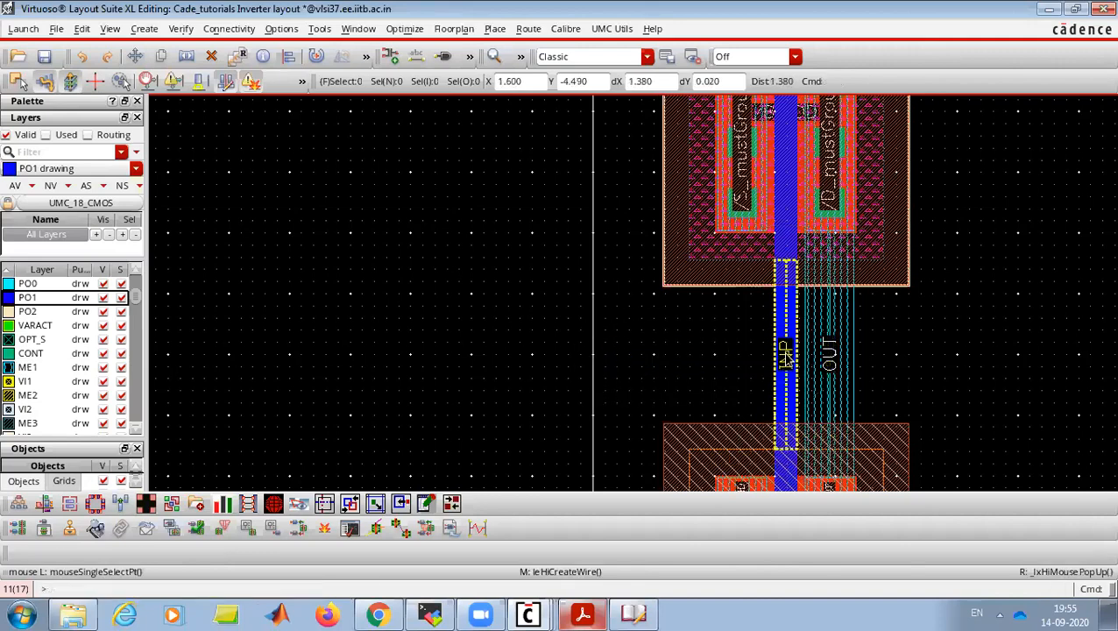
{"action": "left_click", "coordinate": [783, 357]}
{"action": "key", "text": "p"}
{"action": "left_click", "coordinate": [784, 356]}
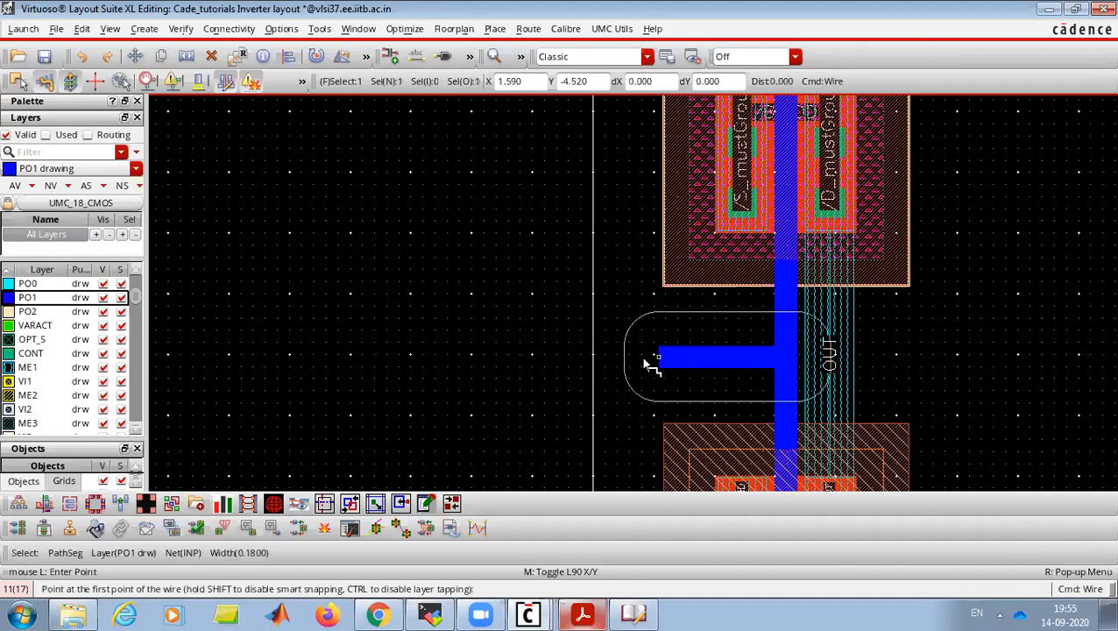
{"action": "double_click", "coordinate": [605, 357]}
{"action": "key", "text": "Escape"}
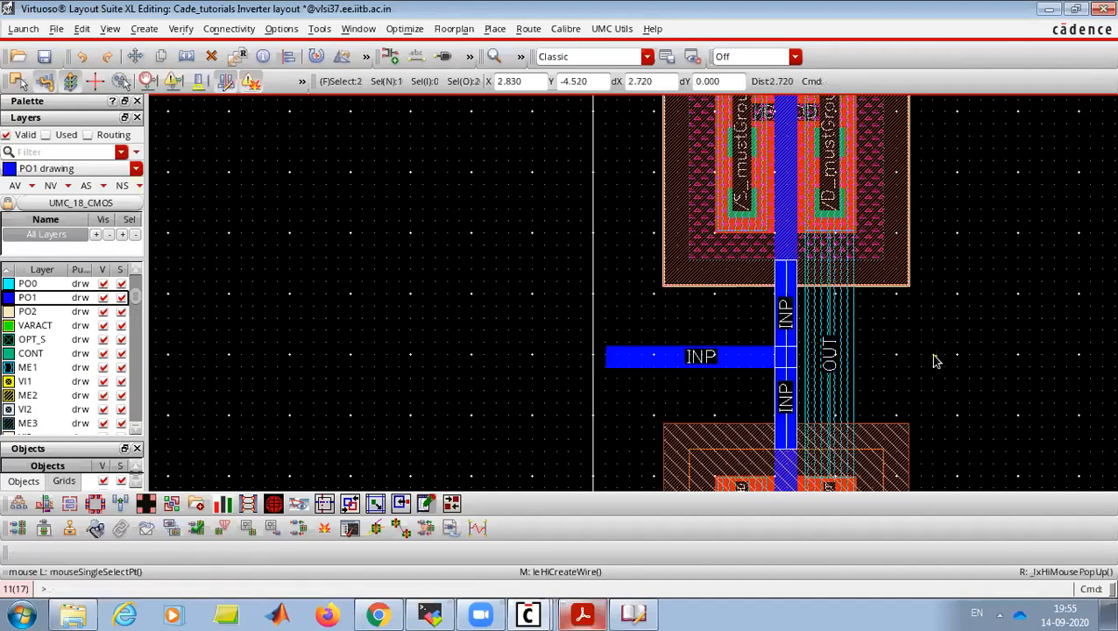
- Route a horizontal ME1 branch about 1.6 µm long from the middle of the OUT wire, away from the gate wire
{"action": "key", "text": "Right"}
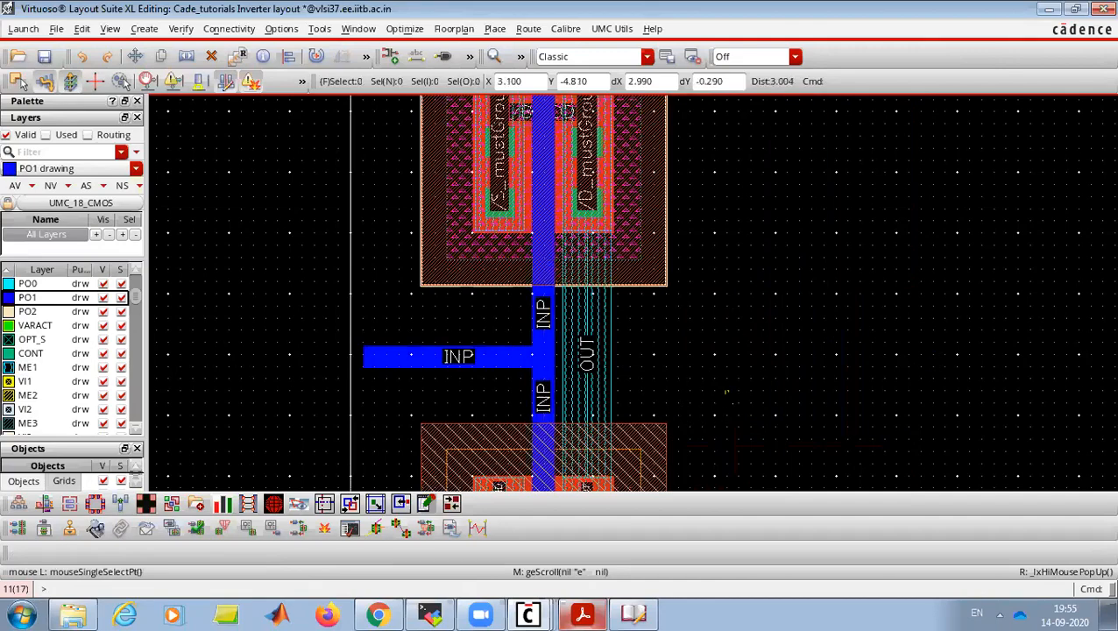
{"action": "left_click", "coordinate": [583, 613]}
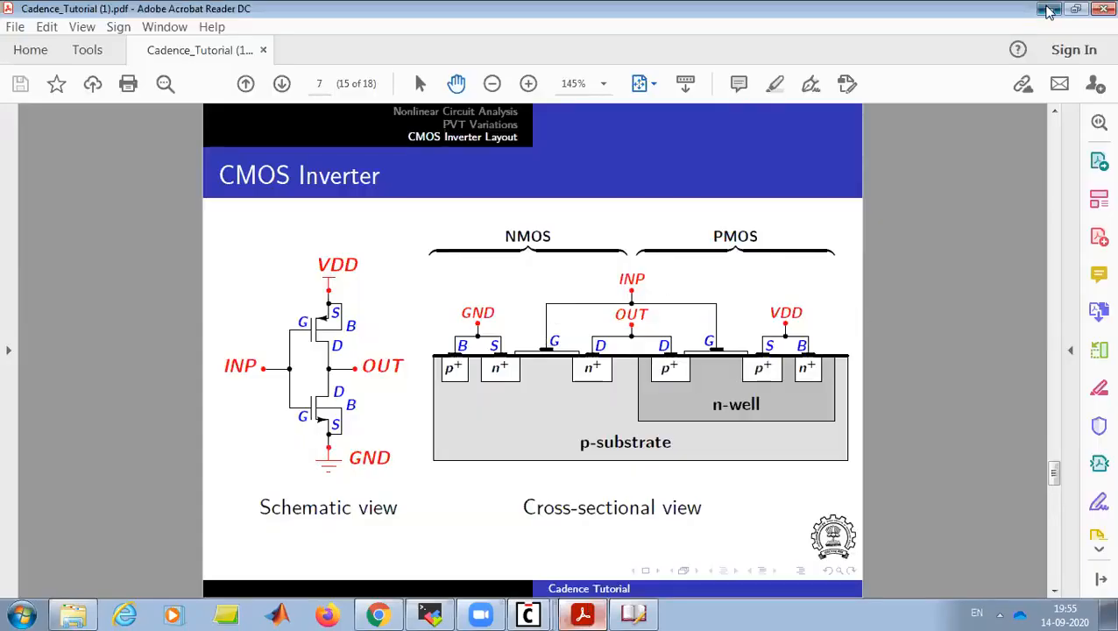
{"action": "key", "text": "alt+Tab"}
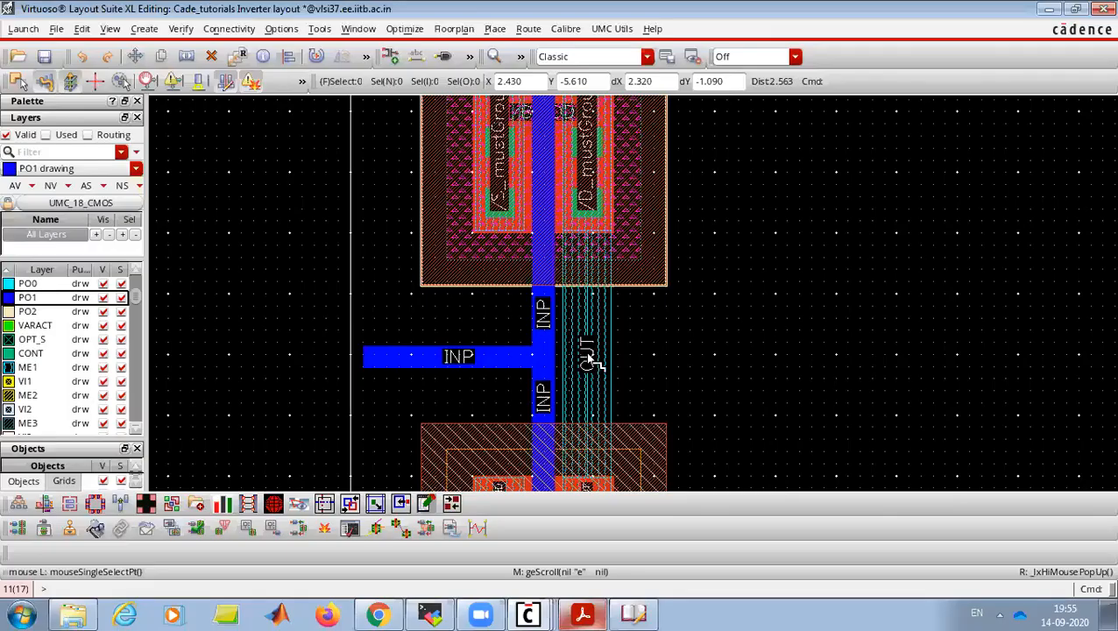
{"action": "key", "text": "p"}
{"action": "left_click", "coordinate": [589, 358]}
{"action": "double_click", "coordinate": [779, 354]}
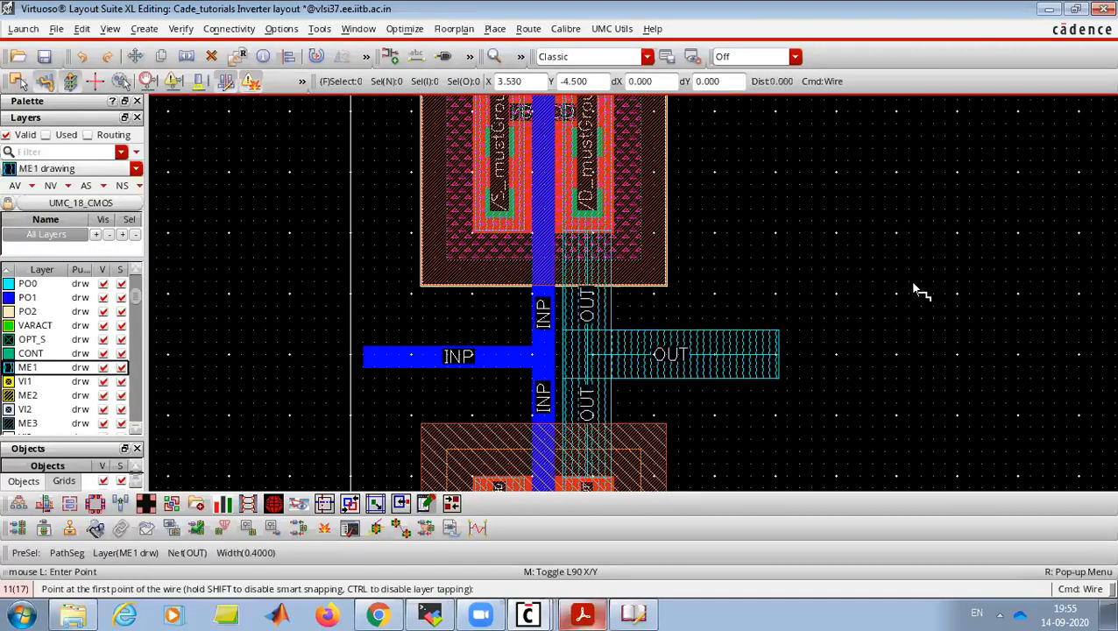
{"action": "key", "text": "Escape"}
- Compare the source and bulk terminals of the PMOS and NMOS devices with the CMOS Inverter slide
{"action": "scroll", "coordinate": [912, 289], "scroll_direction": "up", "scroll_amount": 2}
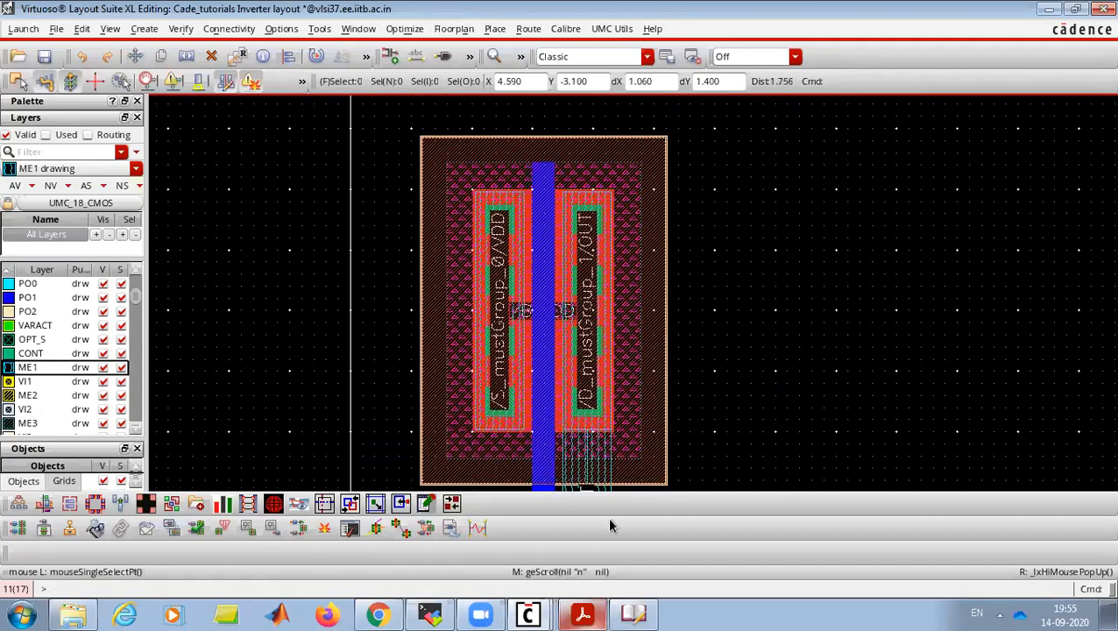
{"action": "left_click", "coordinate": [587, 613]}
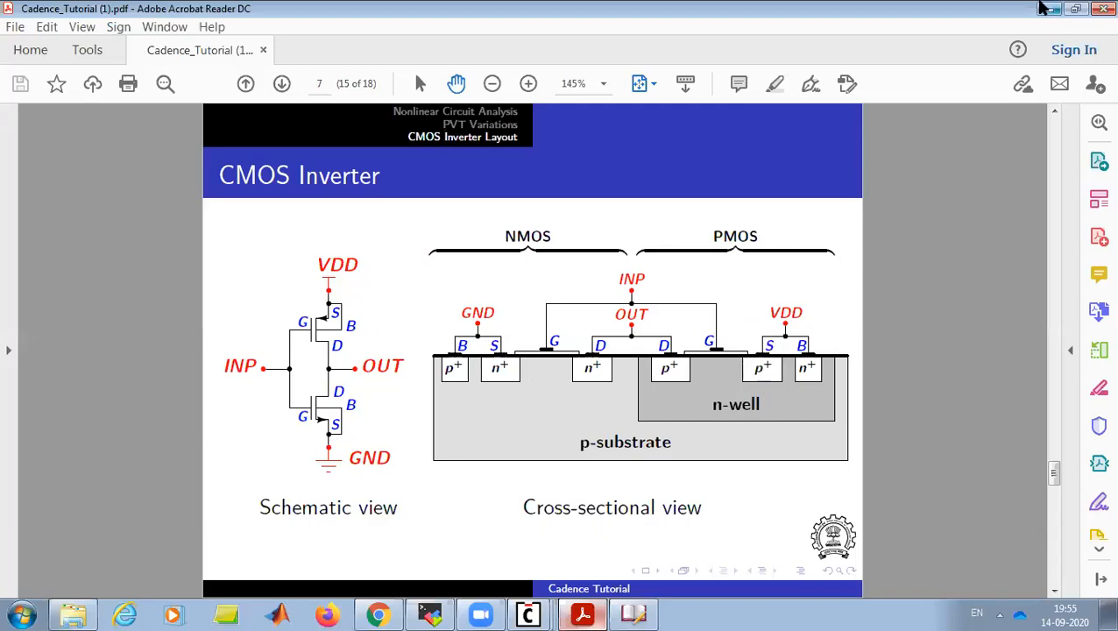
{"action": "left_click", "coordinate": [1047, 9]}
{"action": "scroll", "coordinate": [854, 306], "scroll_direction": "down", "scroll_amount": 6}
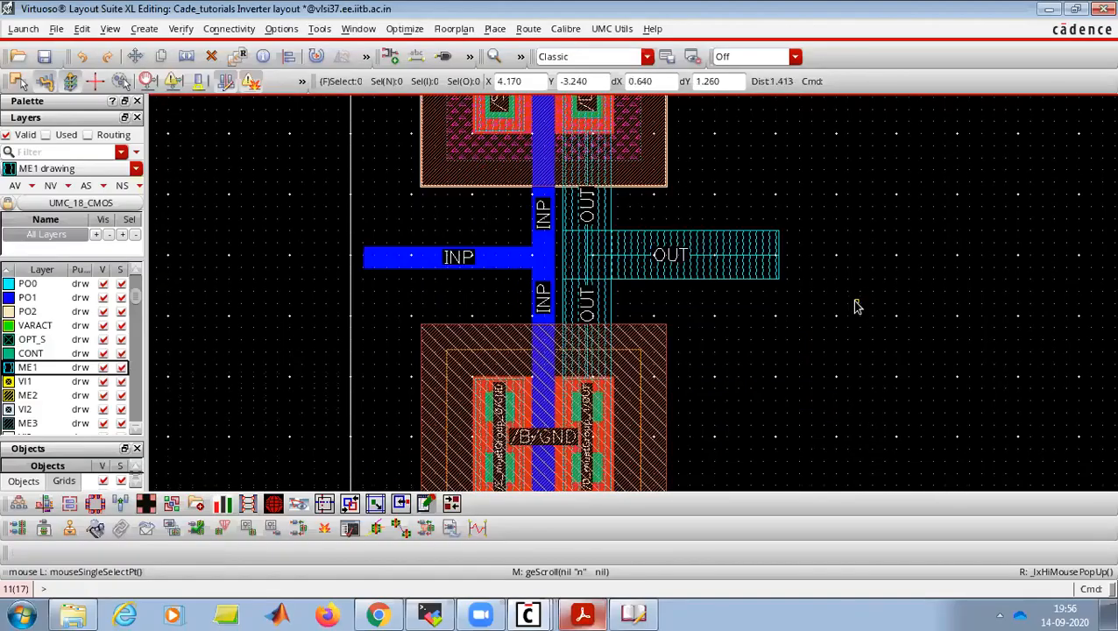
{"action": "scroll", "coordinate": [857, 306], "scroll_direction": "down", "scroll_amount": 2}
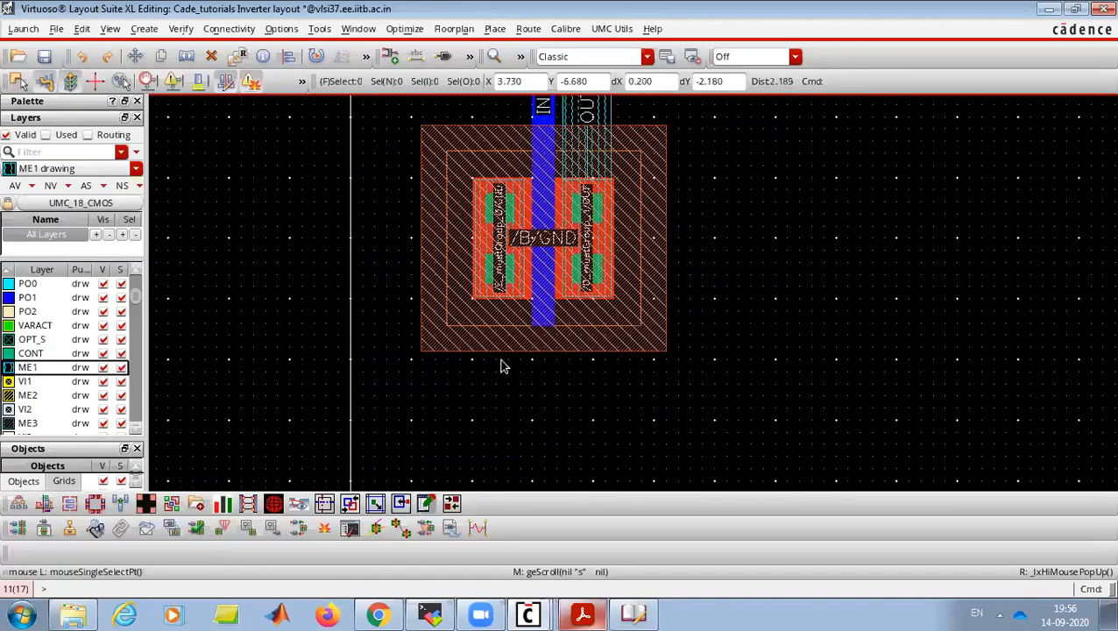
- Route a vertical ME1 wire about 1.6 µm long from the NMOS source terminal, extending away from the PMOS past the device edge
{"action": "key", "text": "p"}
{"action": "left_click", "coordinate": [497, 302]}
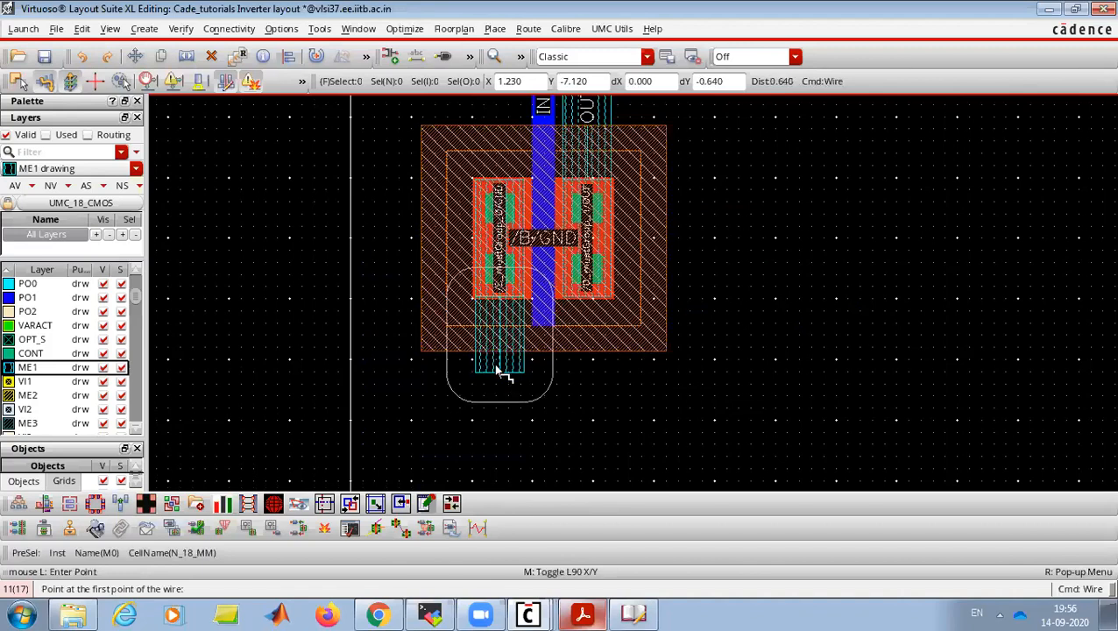
{"action": "scroll", "coordinate": [499, 366], "scroll_direction": "down", "scroll_amount": 1, "text": "ctrl"}
{"action": "double_click", "coordinate": [500, 421]}
{"action": "scroll", "coordinate": [596, 410], "scroll_direction": "up", "scroll_amount": 3}
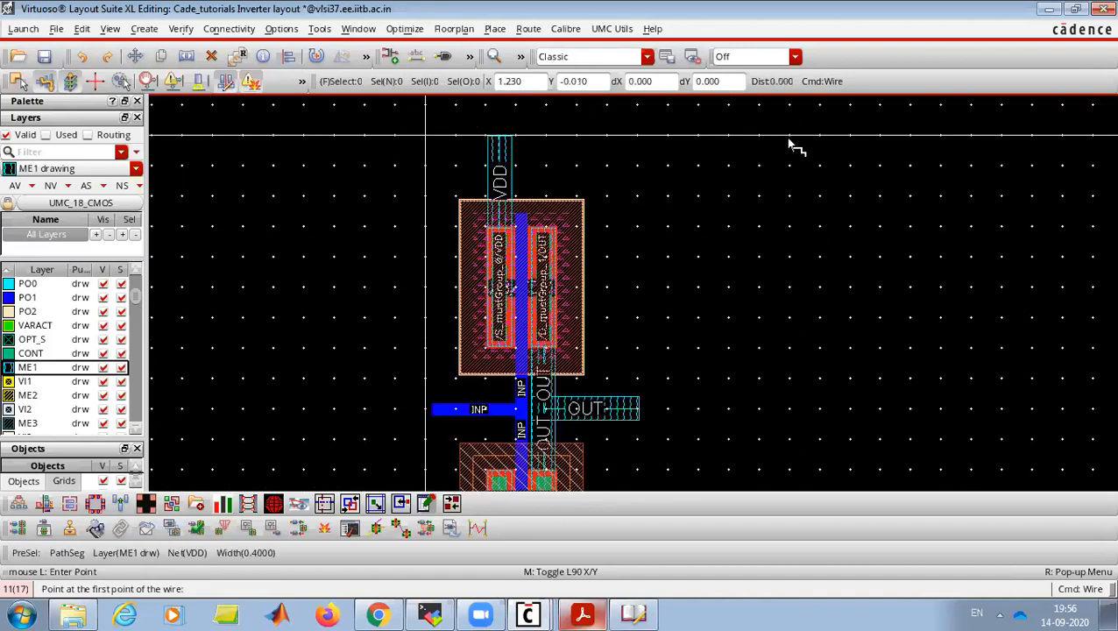
{"action": "key", "text": "Escape"}
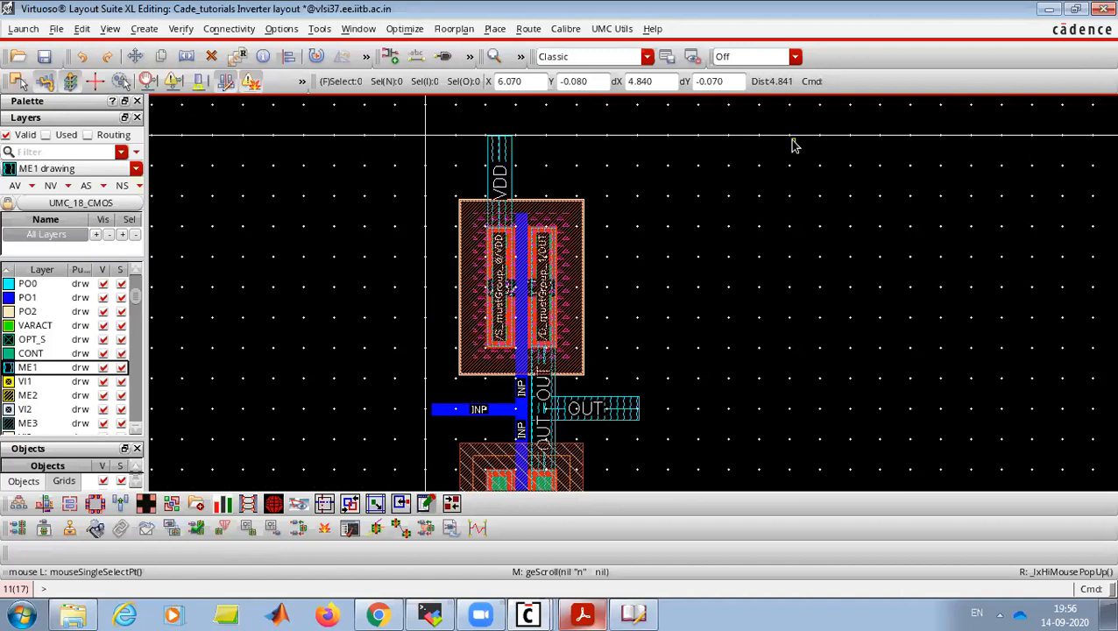
- Route a horizontal ME2 supply rail 0.5 wide and about 4.7 µm long across the free end of the VDD wire
{"action": "left_click", "coordinate": [41, 396]}
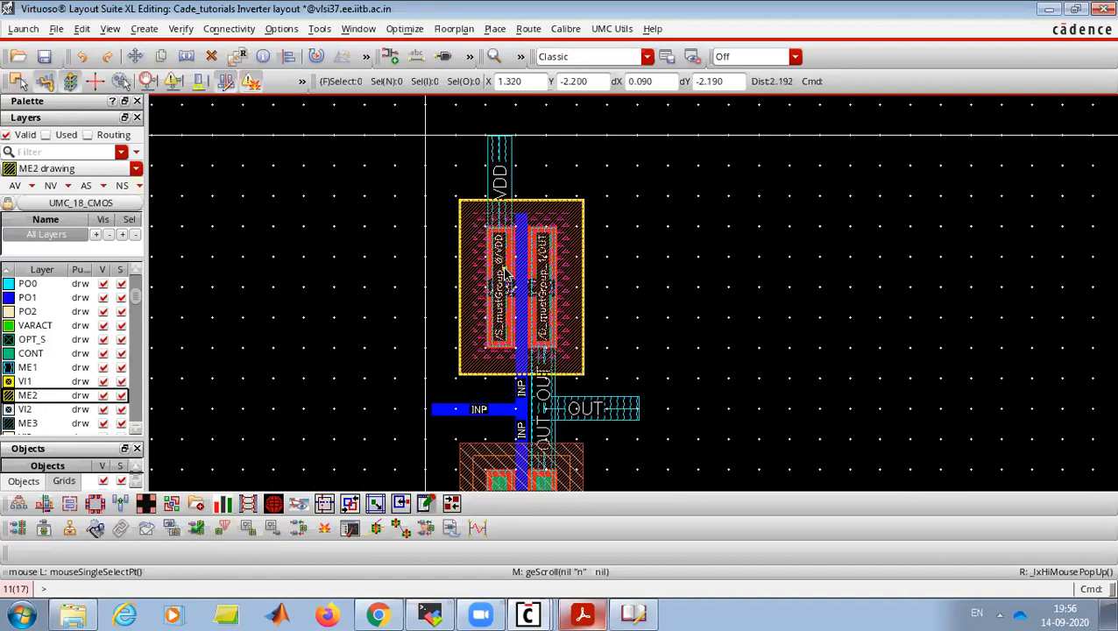
{"action": "key", "text": "p"}
{"action": "left_click", "coordinate": [467, 153]}
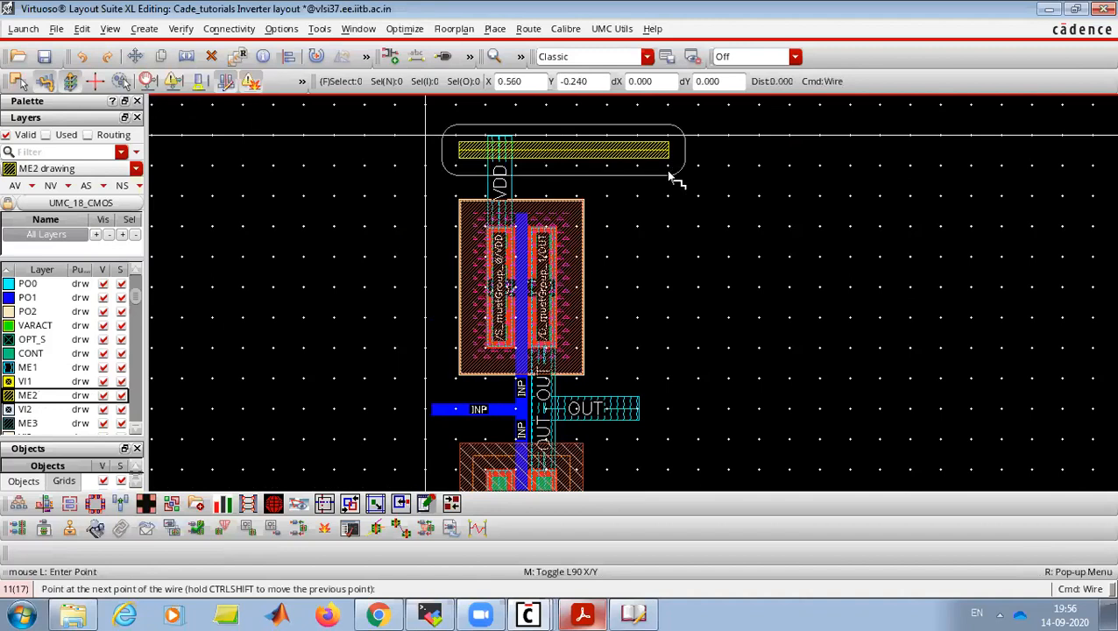
{"action": "key", "text": "F3"}
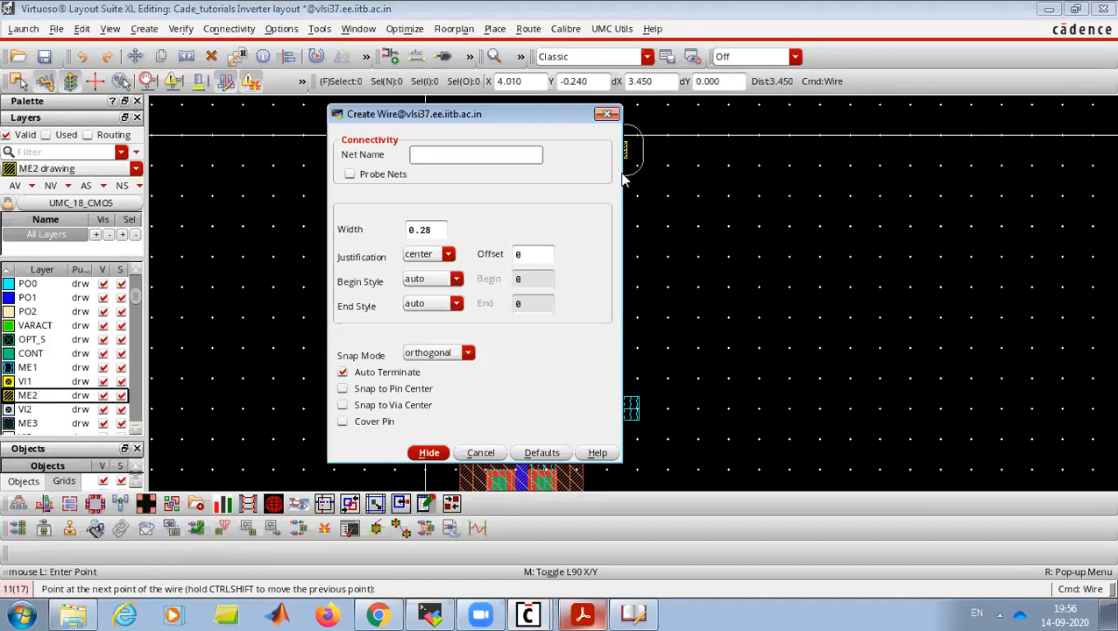
{"action": "left_click", "coordinate": [424, 231]}
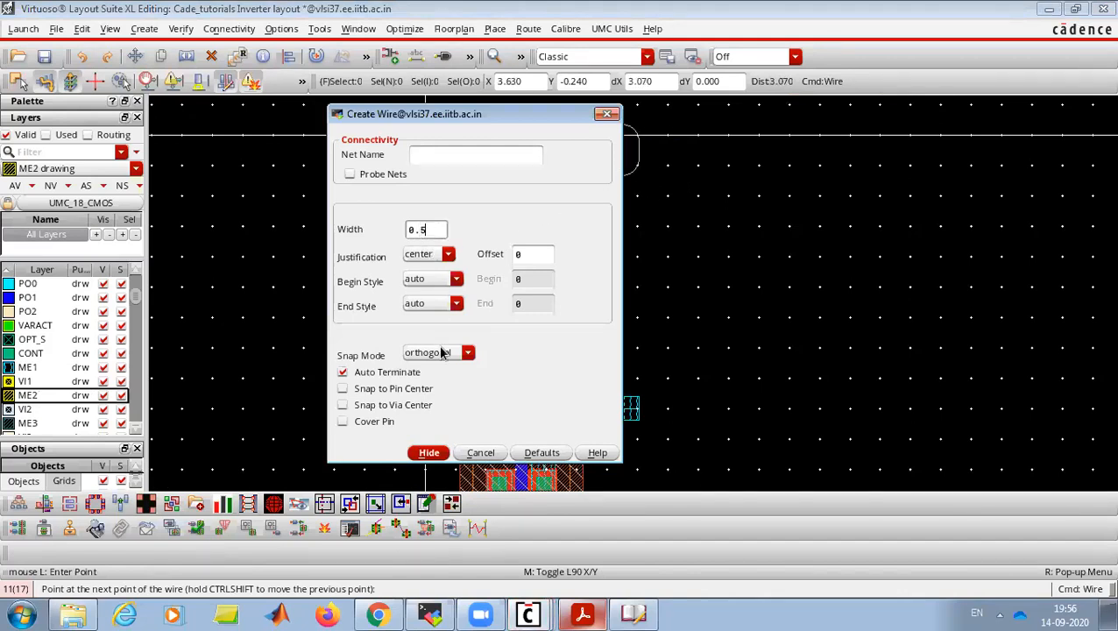
{"action": "left_click", "coordinate": [429, 454]}
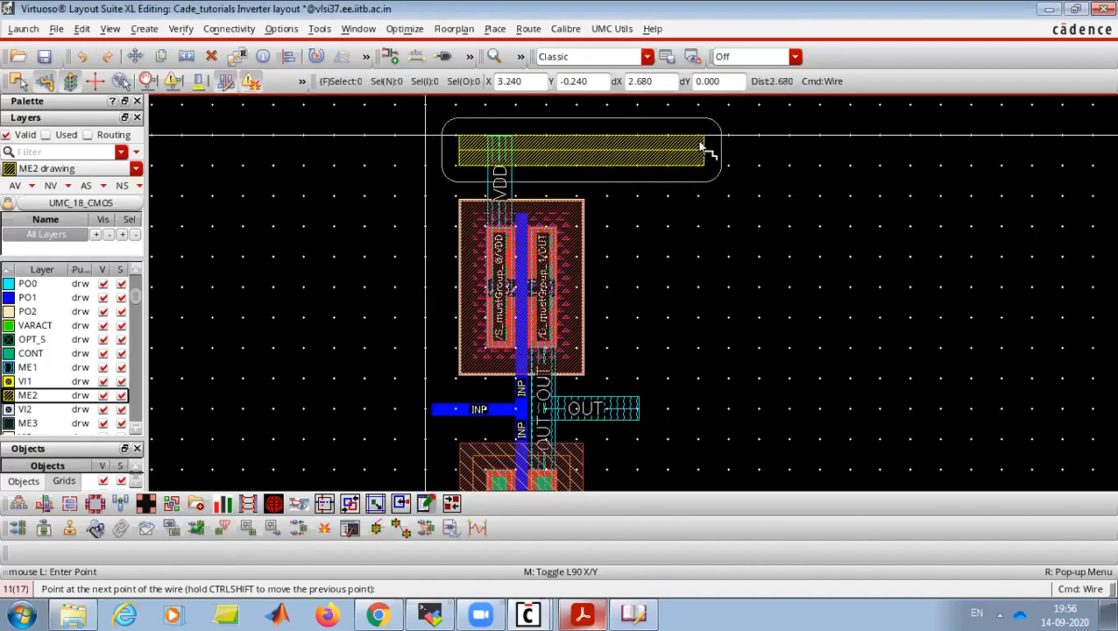
{"action": "left_click", "coordinate": [745, 152]}
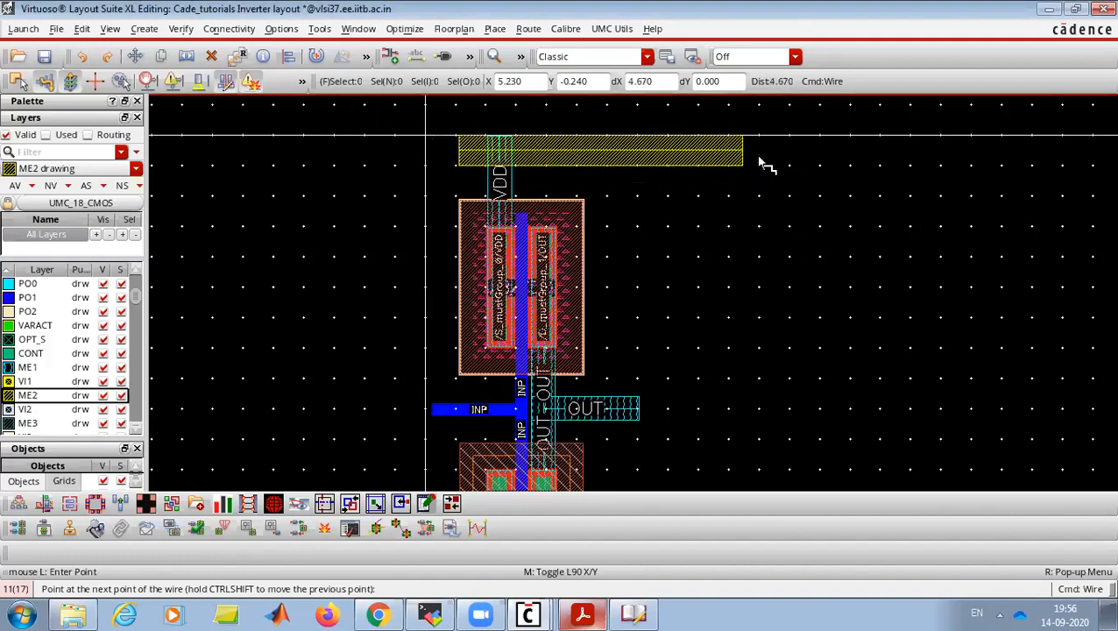
- Route a horizontal 0.5-wide ME2 ground rail about 4 µm long across the free end of the NMOS source's GND wire
{"action": "scroll", "coordinate": [742, 215], "scroll_direction": "down", "scroll_amount": 3, "text": "ctrl"}
{"action": "scroll", "coordinate": [739, 296], "scroll_direction": "up", "scroll_amount": 2, "text": "ctrl"}
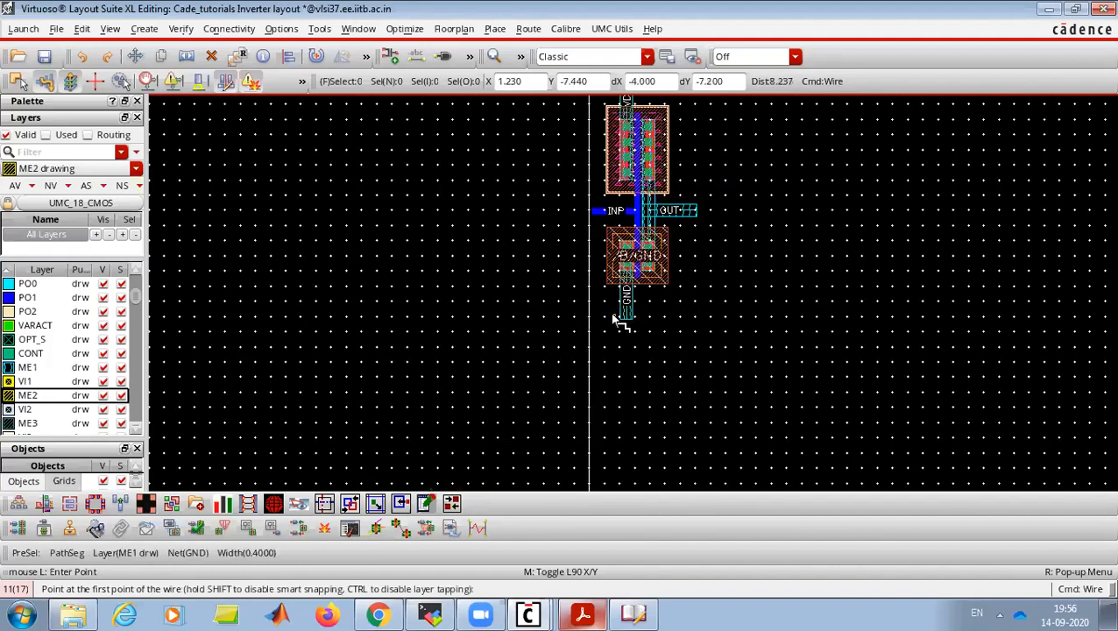
{"action": "scroll", "coordinate": [616, 321], "scroll_direction": "up", "scroll_amount": 3, "text": "ctrl"}
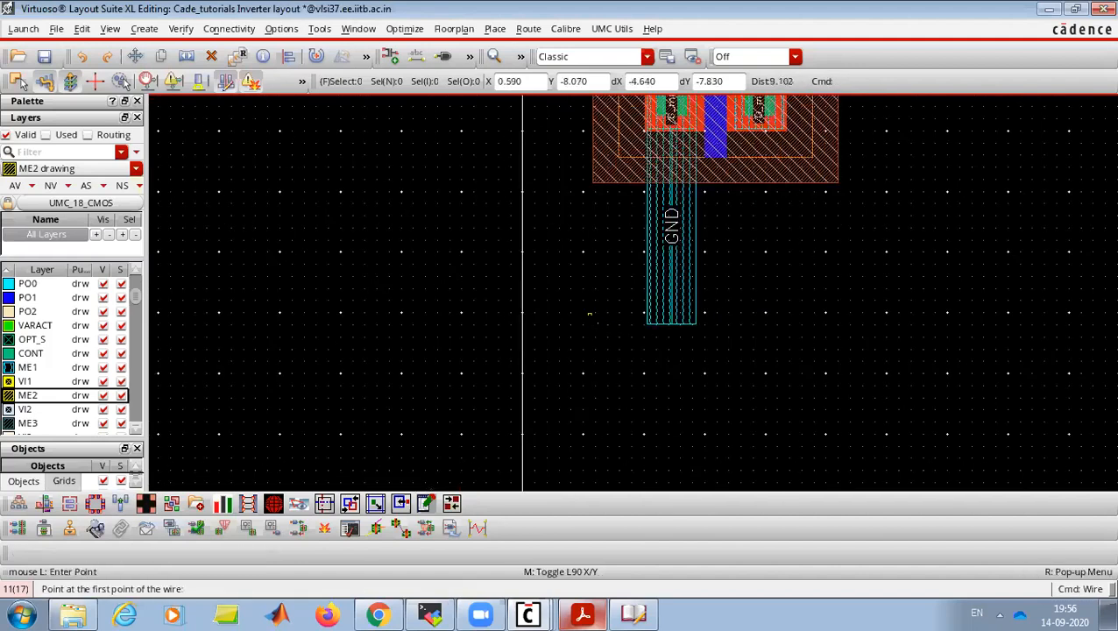
{"action": "left_click", "coordinate": [584, 312]}
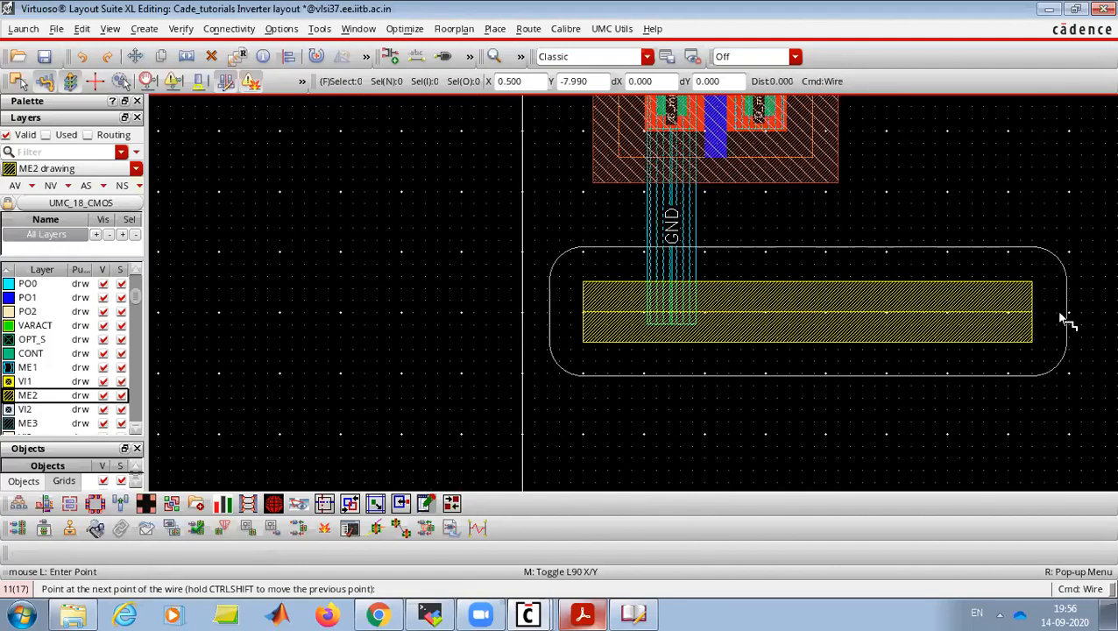
{"action": "double_click", "coordinate": [1069, 313]}
{"action": "scroll", "coordinate": [605, 434], "scroll_direction": "down", "scroll_amount": 3, "text": "ctrl"}
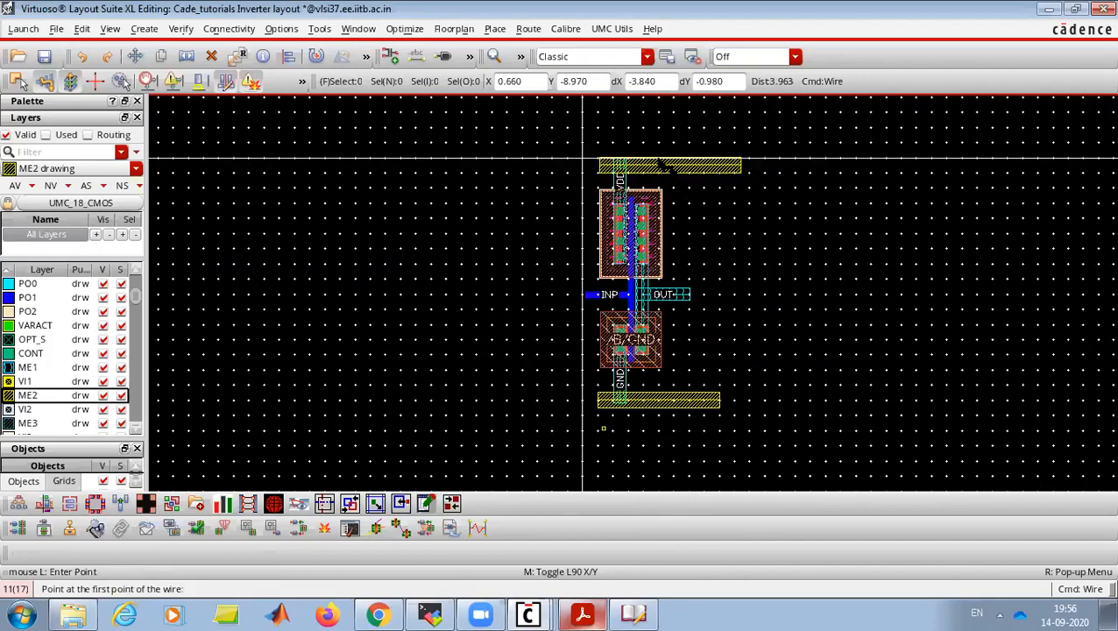
{"action": "scroll", "coordinate": [660, 162], "scroll_direction": "up", "scroll_amount": 2, "text": "ctrl"}
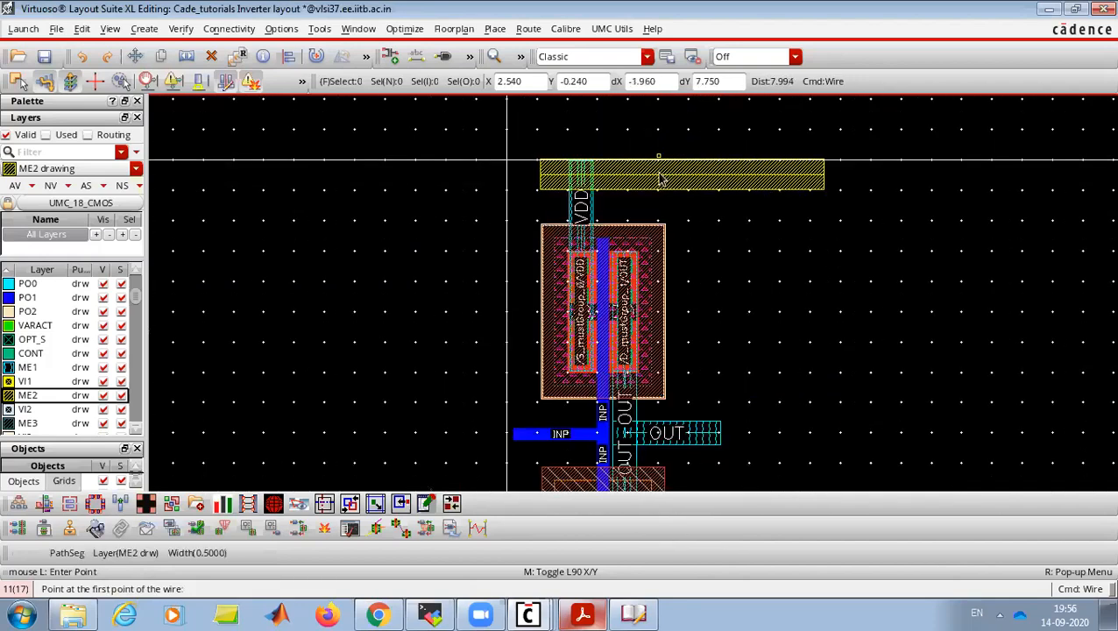
{"action": "scroll", "coordinate": [662, 179], "scroll_direction": "up", "scroll_amount": 2, "text": "ctrl"}
{"action": "key", "text": "Escape"}
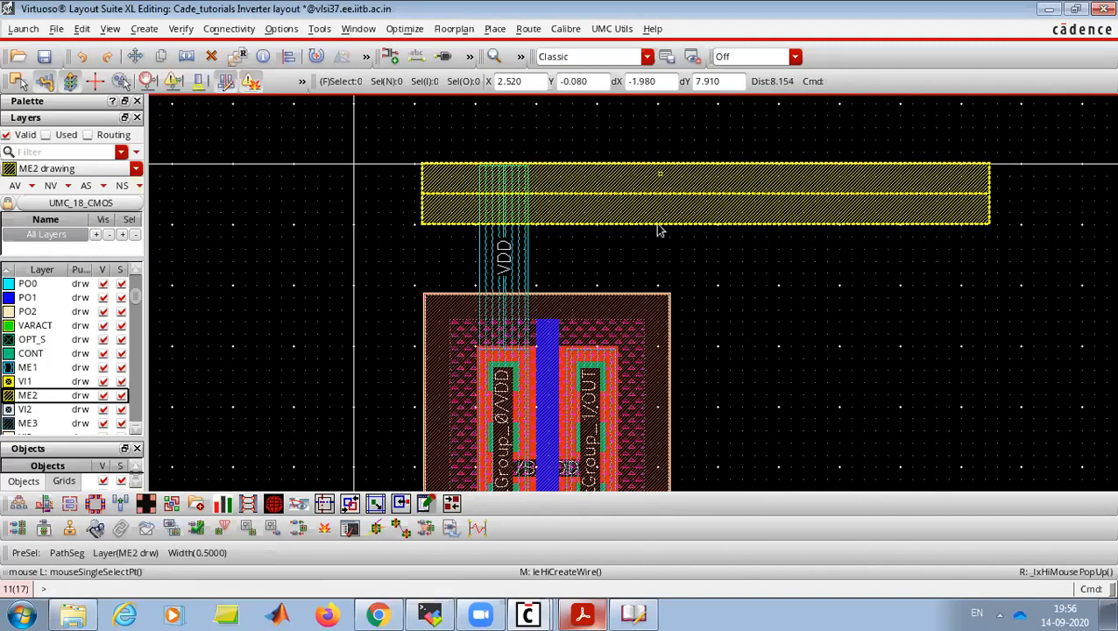
- Check the supply connections on the CMOS Inverter slide and place a 2-row, 2-column M1_M2 via where the VDD wire crosses its ME2 rail
{"action": "left_click", "coordinate": [583, 615]}
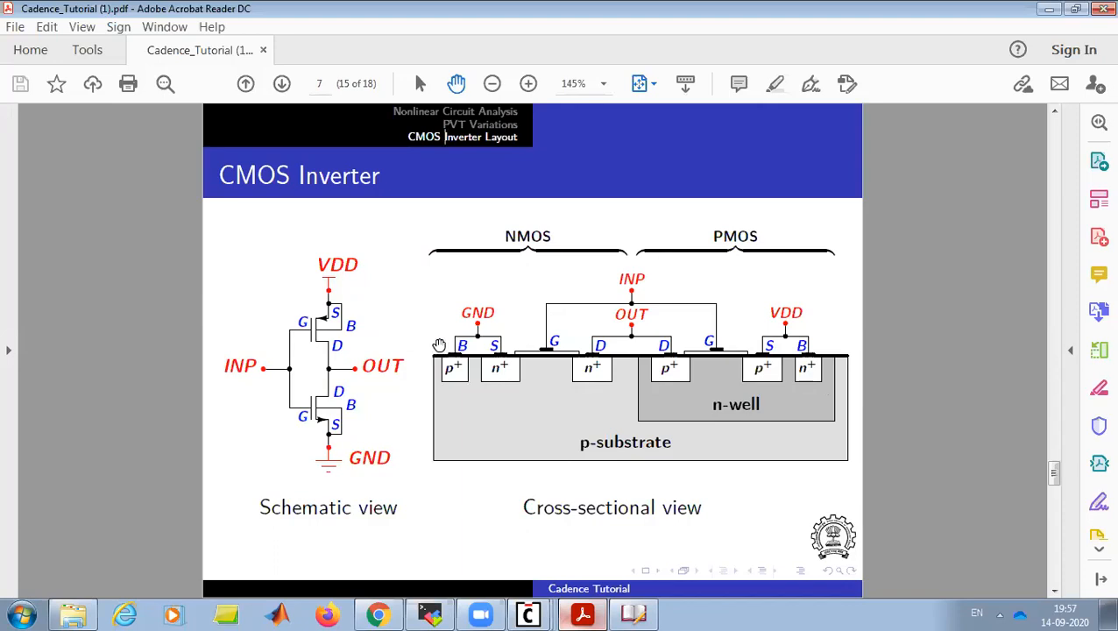
{"action": "left_click", "coordinate": [1052, 8]}
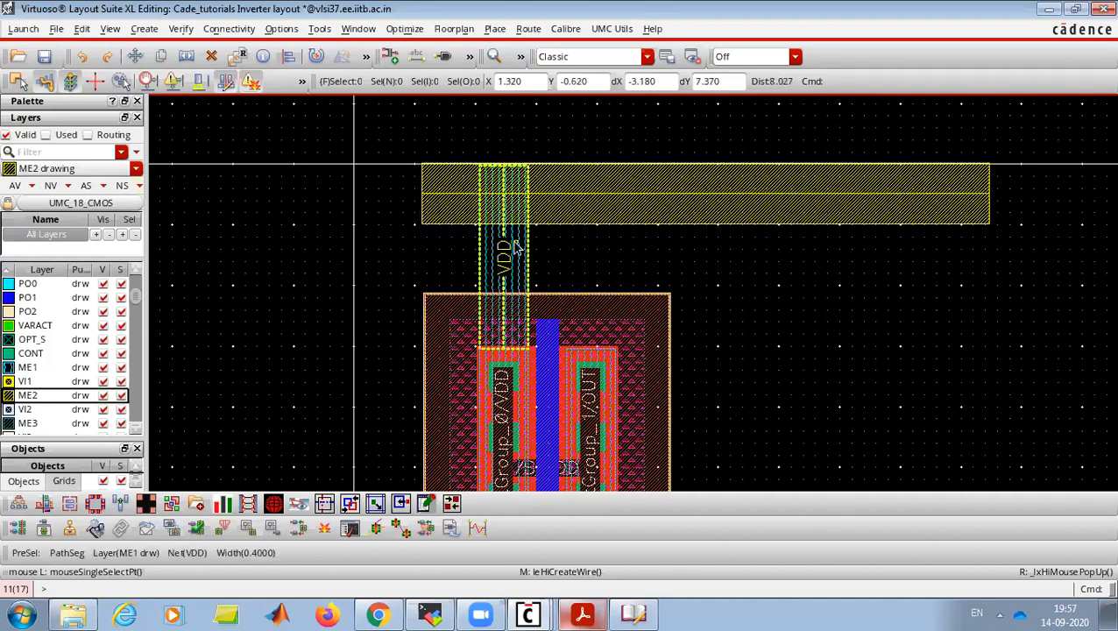
{"action": "key", "text": "o"}
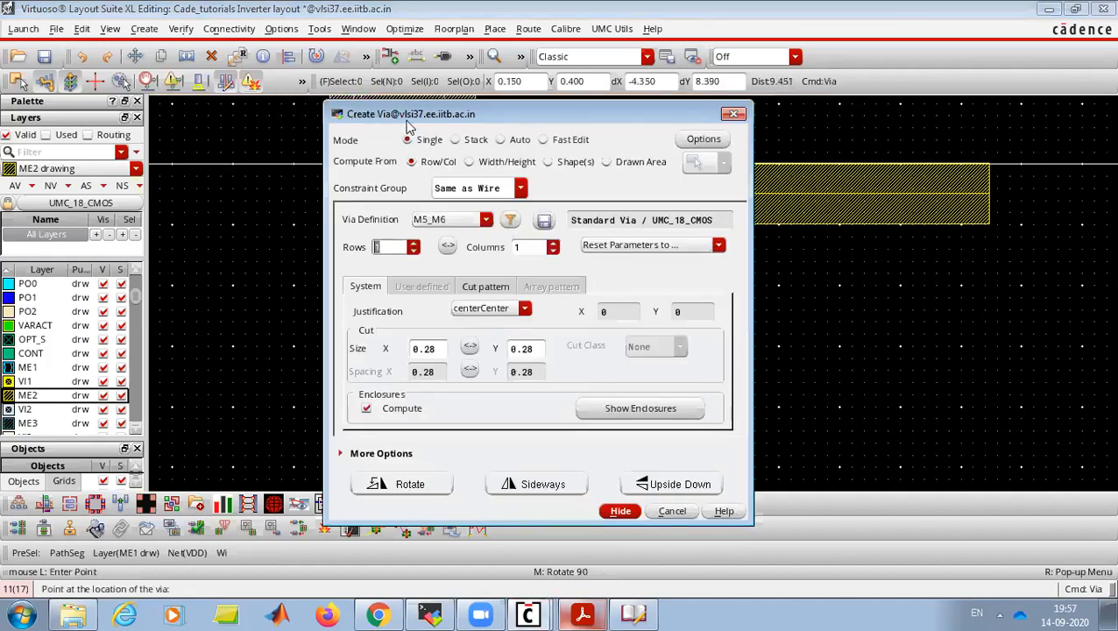
{"action": "left_click", "coordinate": [469, 220]}
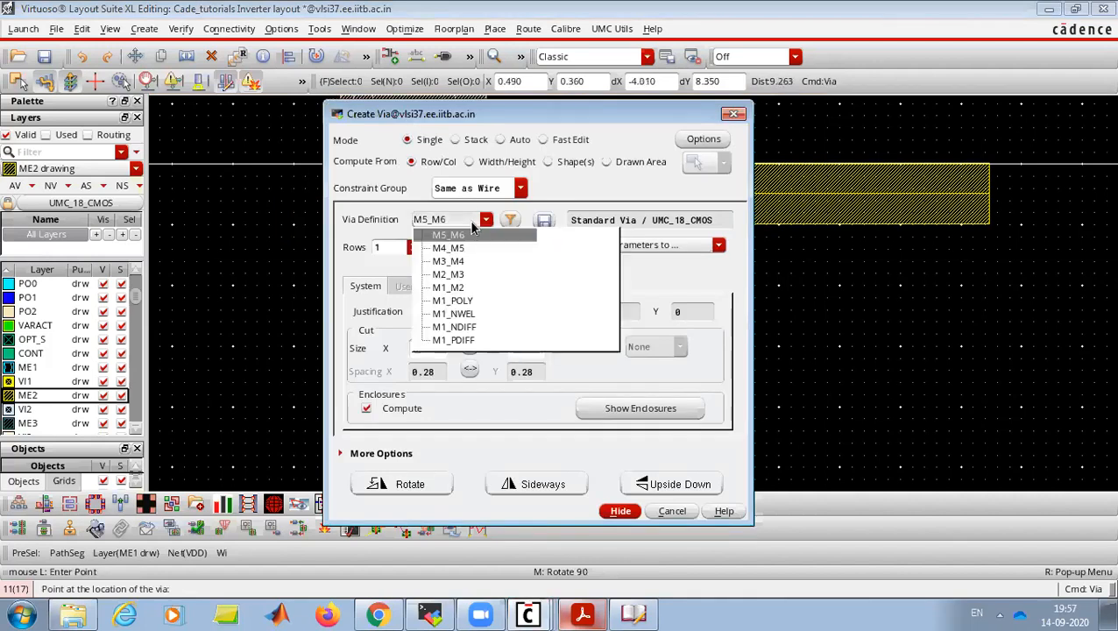
{"action": "left_click", "coordinate": [455, 287]}
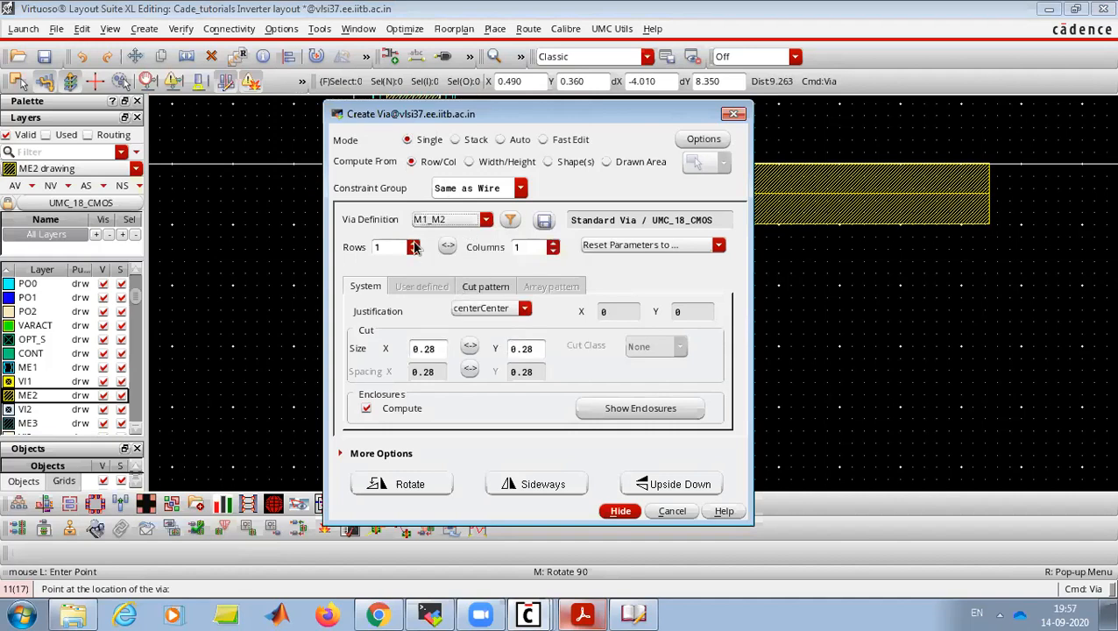
{"action": "left_click", "coordinate": [414, 248]}
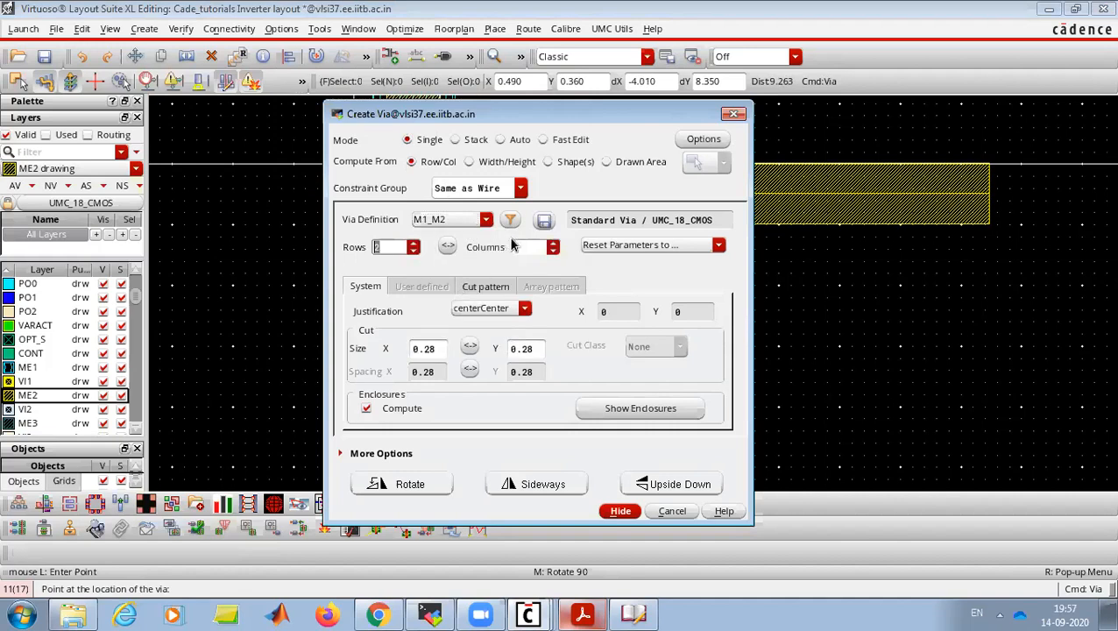
{"action": "left_click", "coordinate": [553, 248]}
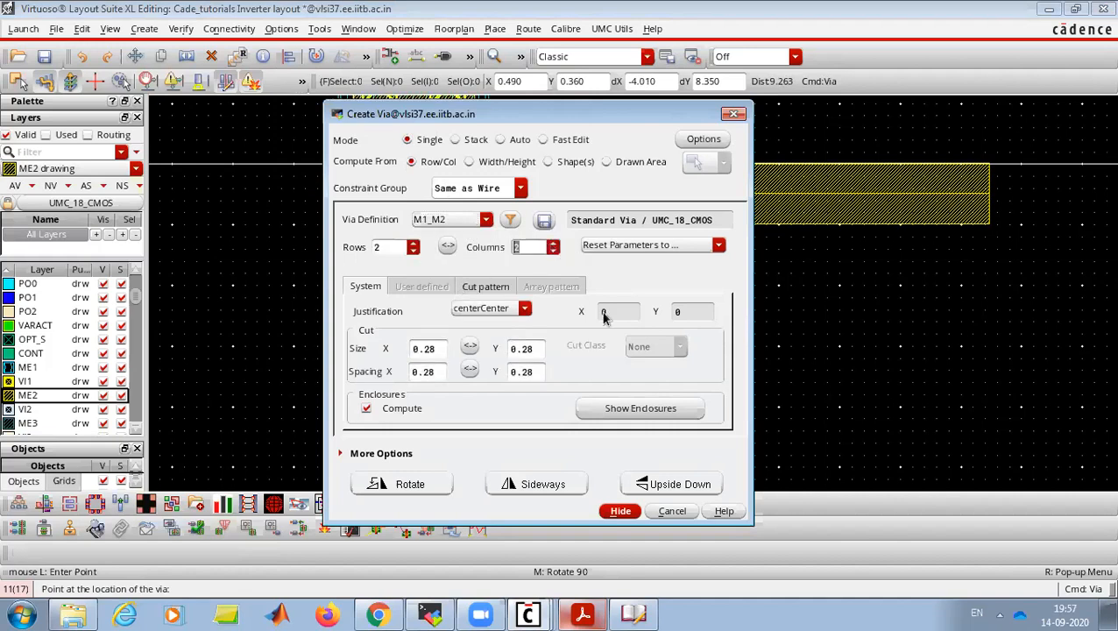
{"action": "left_click", "coordinate": [620, 512]}
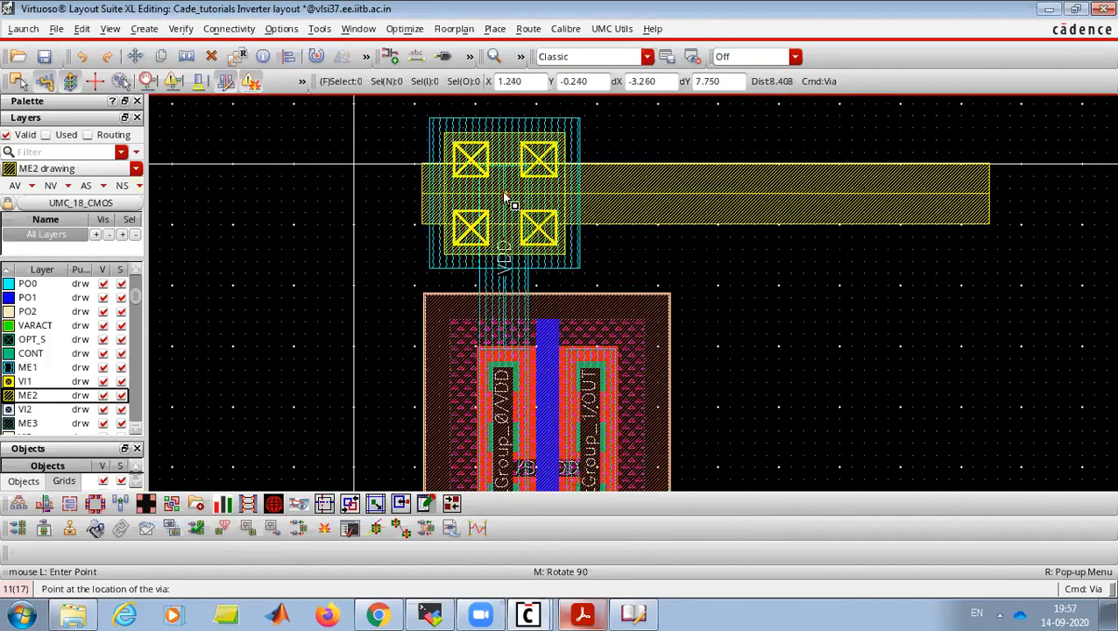
{"action": "left_click", "coordinate": [506, 198]}
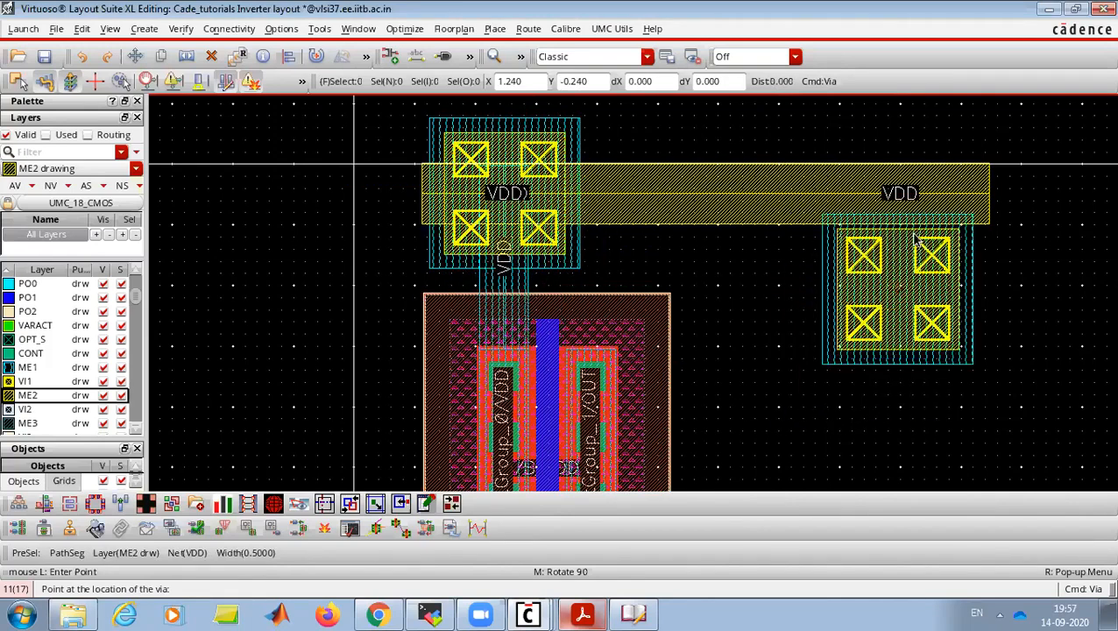
{"action": "key", "text": "Escape"}
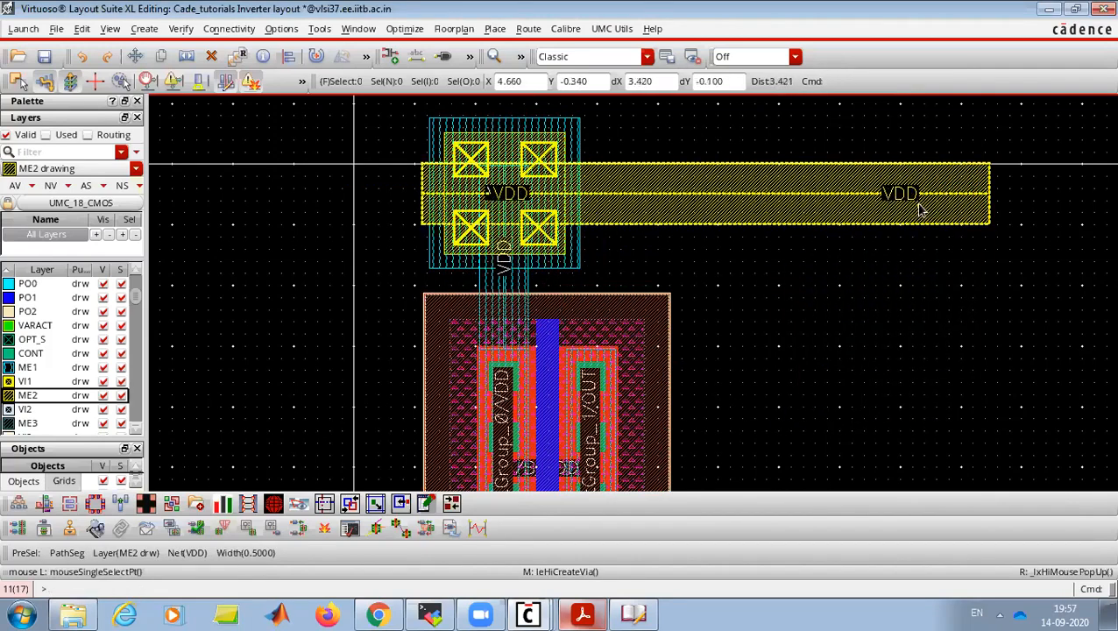
- Place a 2-row, 2-column M1_M2 via where the GND wire crosses the lower ME2 rail
{"action": "scroll", "coordinate": [859, 214], "scroll_direction": "down", "scroll_amount": 1, "text": "ctrl"}
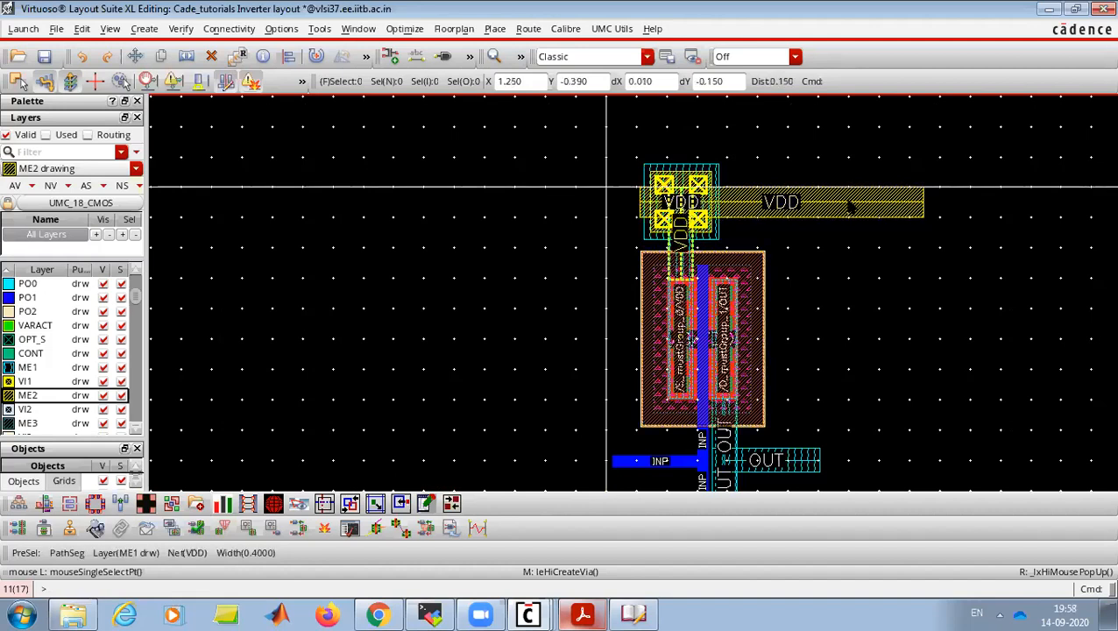
{"action": "scroll", "coordinate": [491, 162], "scroll_direction": "down", "scroll_amount": 2, "text": "ctrl"}
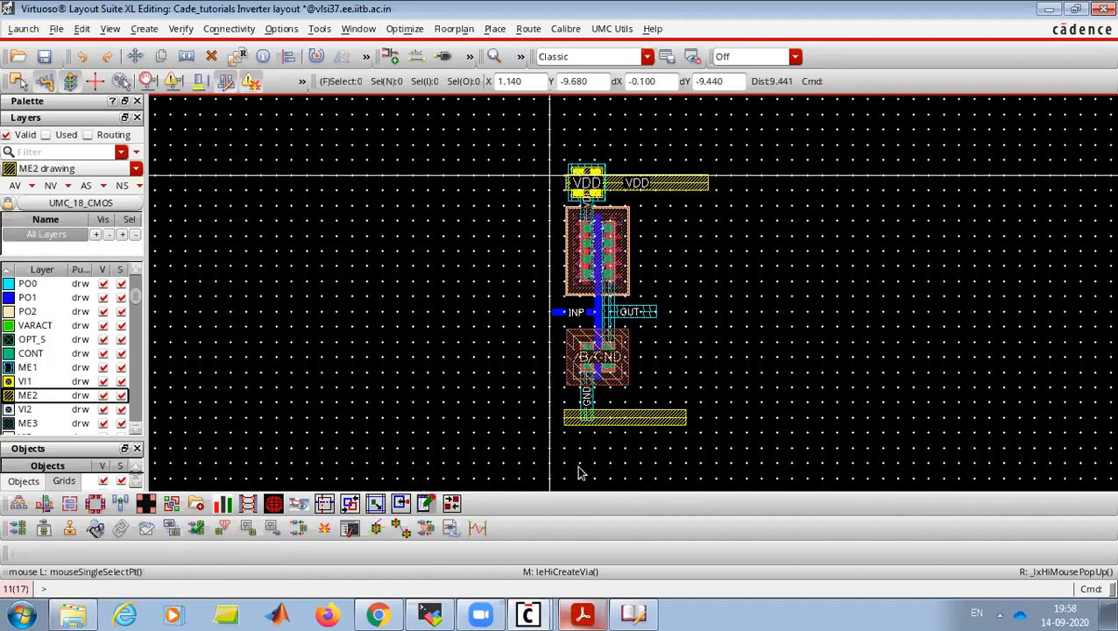
{"action": "key", "text": "o"}
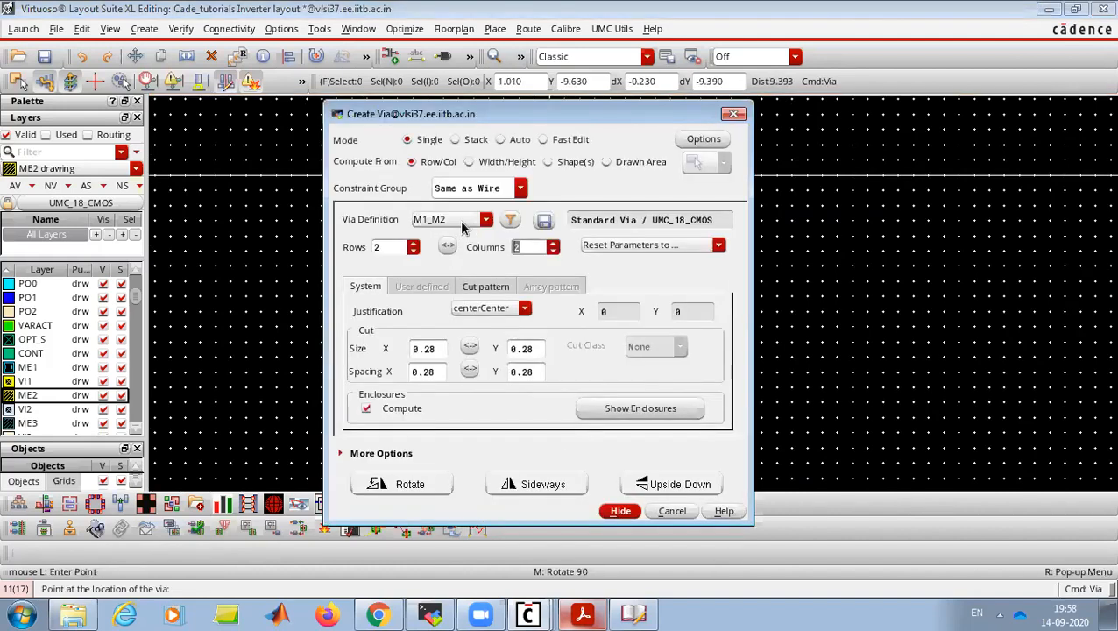
{"action": "left_click", "coordinate": [620, 511]}
{"action": "scroll", "coordinate": [578, 368], "scroll_direction": "down", "scroll_amount": 1, "text": "ctrl"}
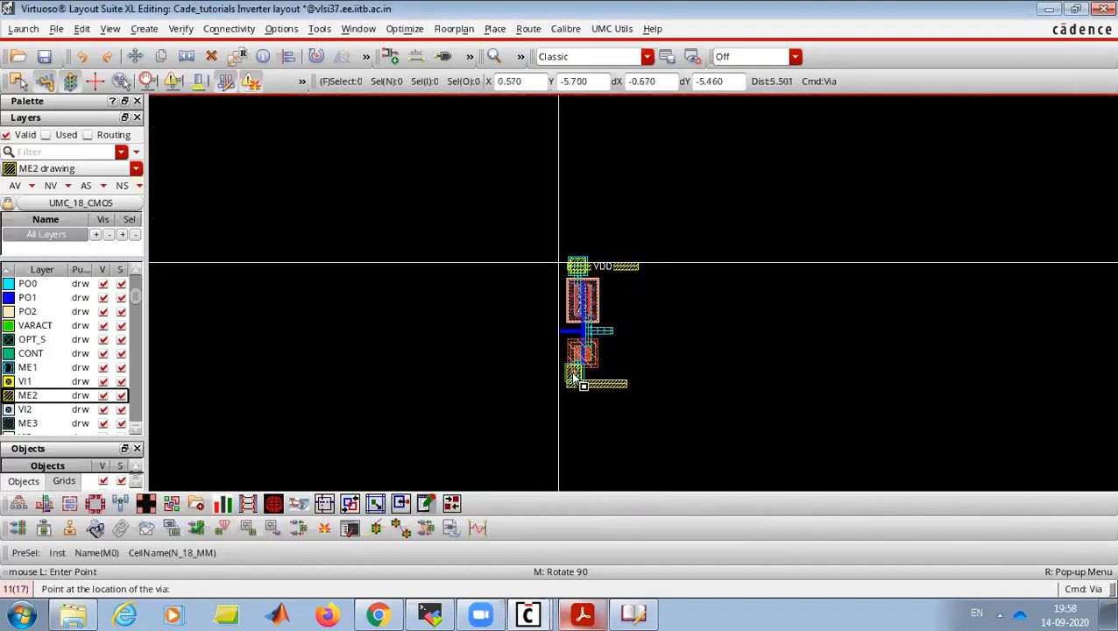
{"action": "scroll", "coordinate": [576, 379], "scroll_direction": "up", "scroll_amount": 2, "text": "ctrl"}
{"action": "scroll", "coordinate": [589, 401], "scroll_direction": "up", "scroll_amount": 1, "text": "ctrl"}
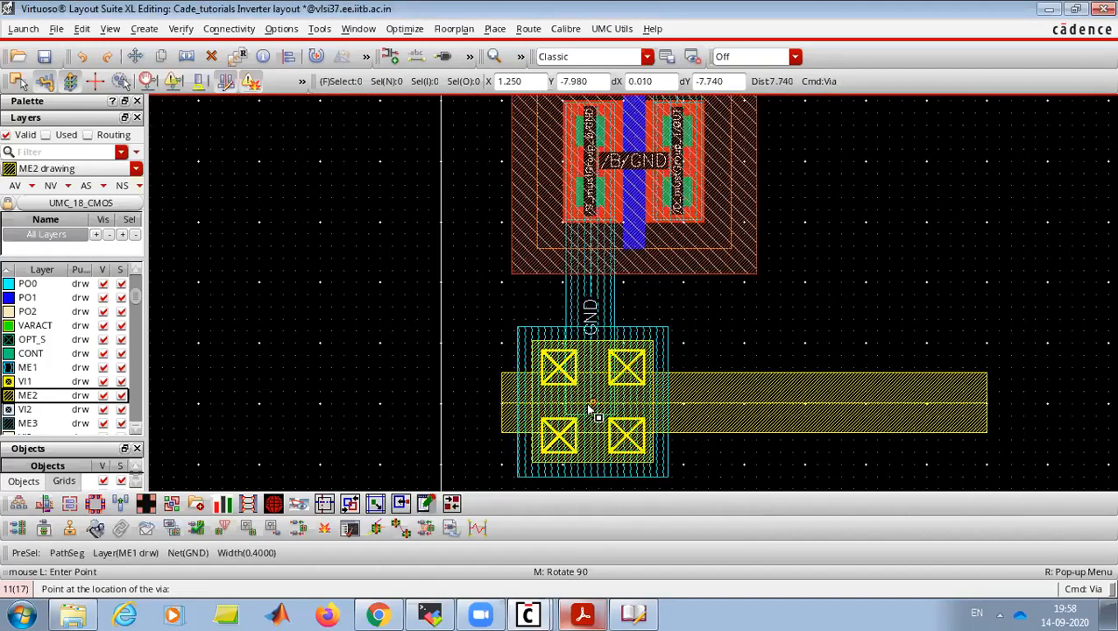
{"action": "scroll", "coordinate": [585, 403], "scroll_direction": "up", "scroll_amount": 1, "text": "ctrl"}
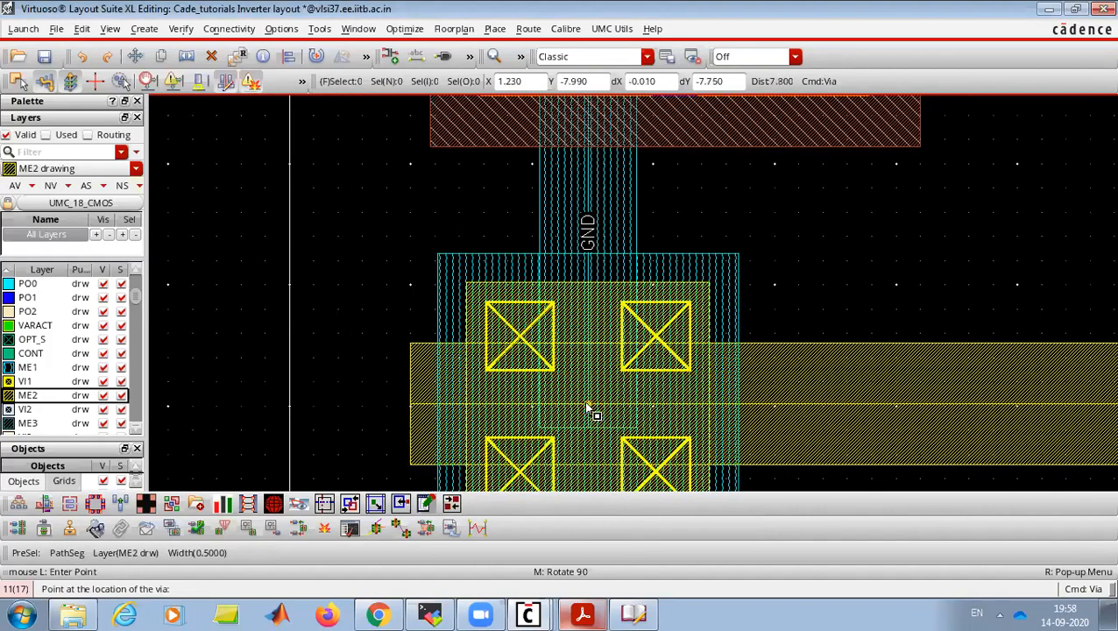
{"action": "left_click", "coordinate": [589, 406]}
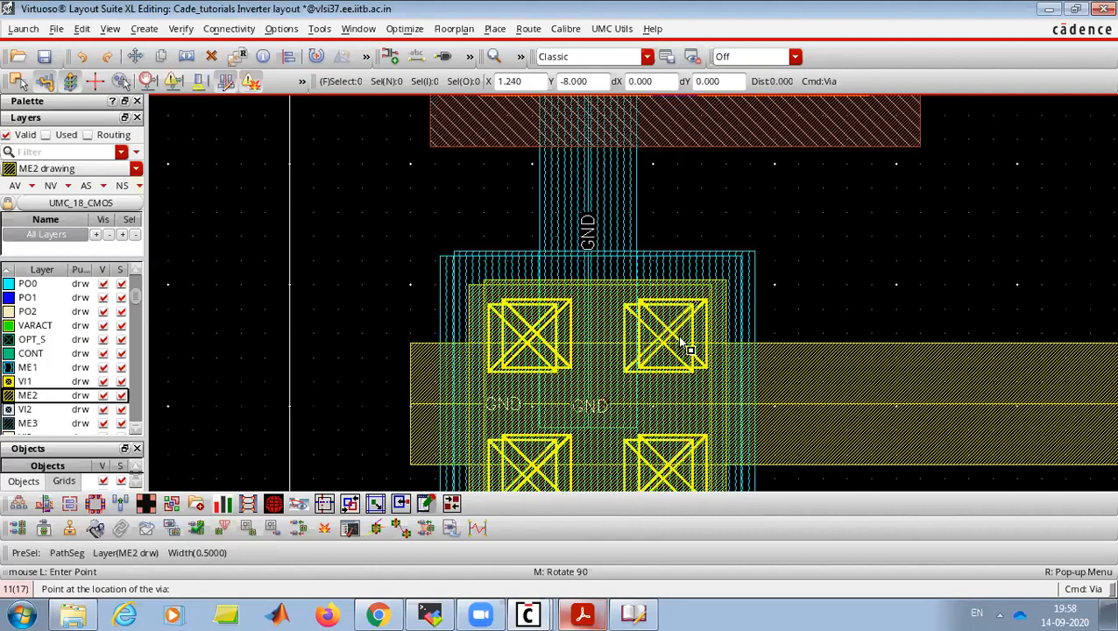
{"action": "key", "text": "Escape"}
{"action": "scroll", "coordinate": [625, 272], "scroll_direction": "up", "scroll_amount": 1, "text": "ctrl"}
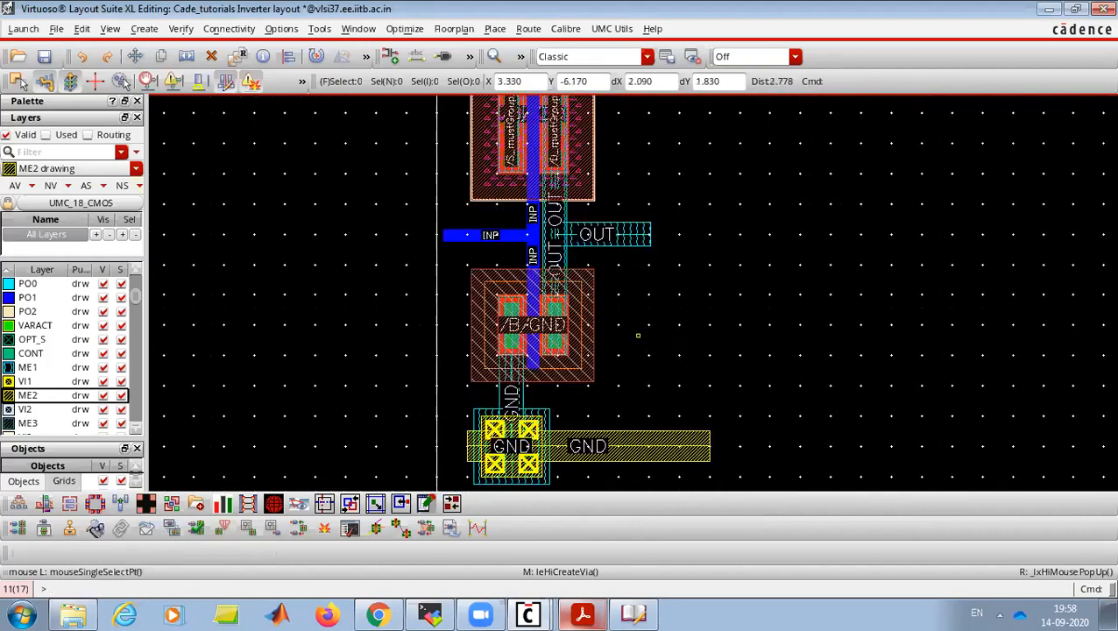
{"action": "scroll", "coordinate": [636, 345], "scroll_direction": "down", "scroll_amount": 1, "text": "ctrl"}
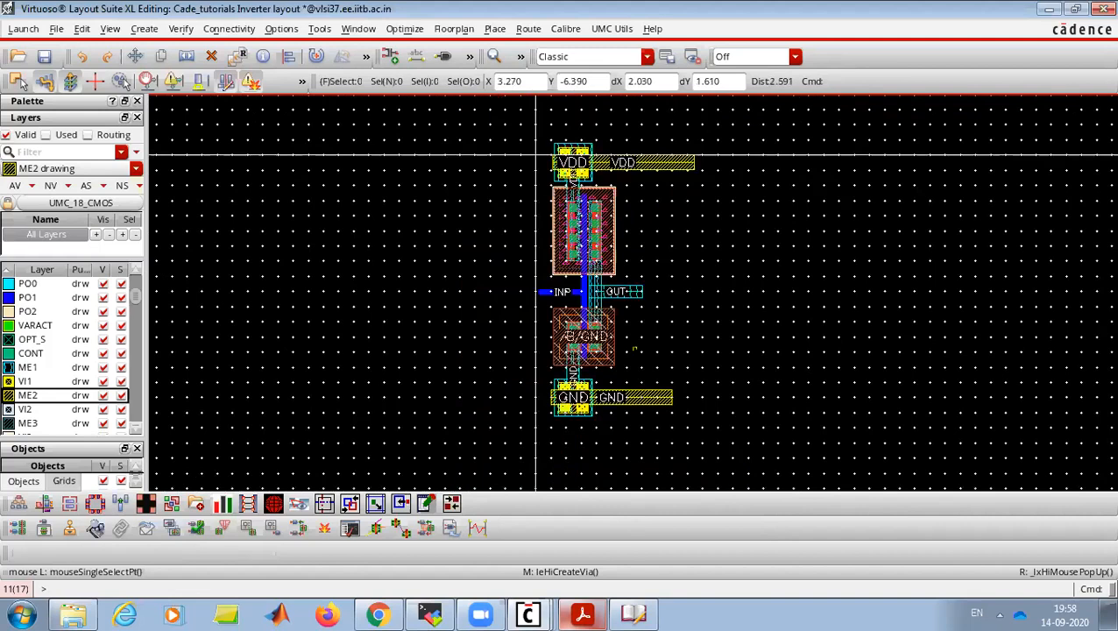
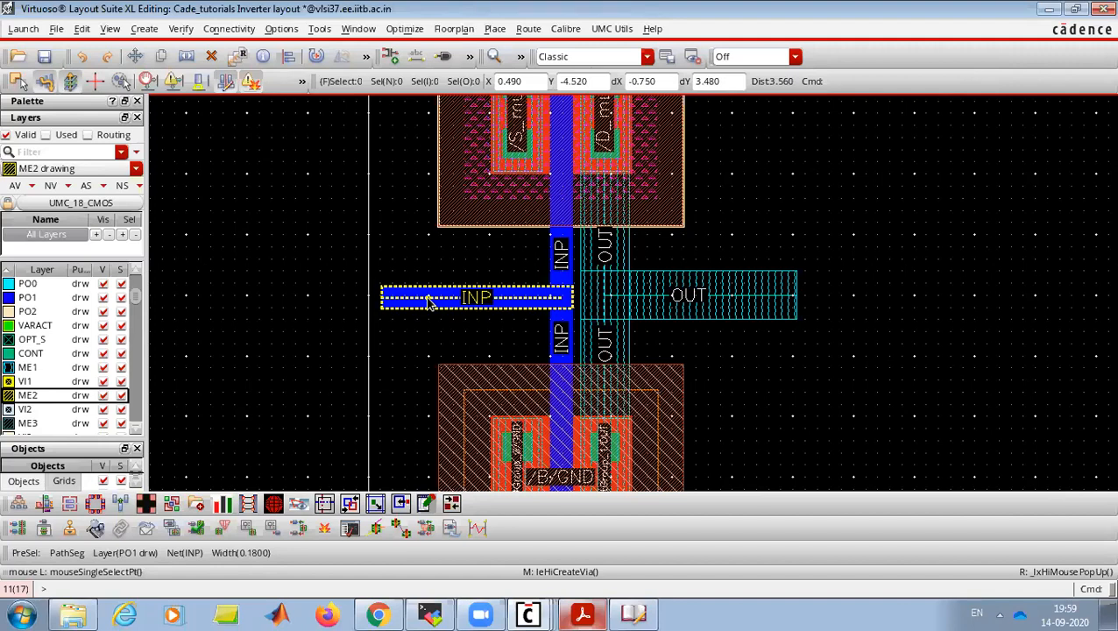
- Open the Calibre DRC setup for the inverter layout and dismiss the runset file prompt without loading a runset
{"action": "left_click", "coordinate": [564, 30]}
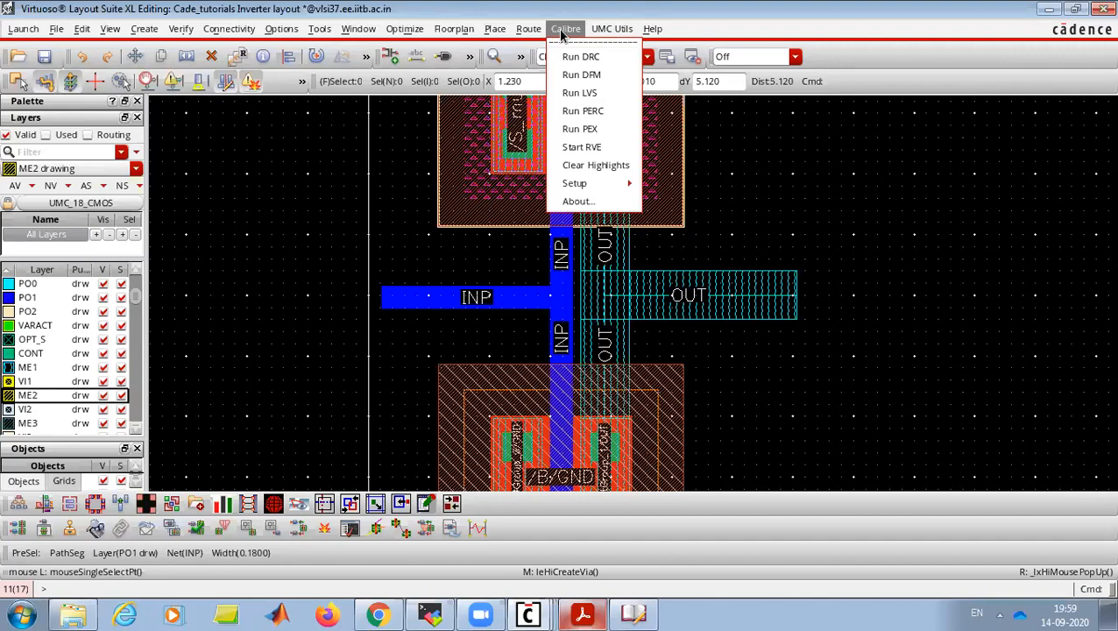
{"action": "left_click", "coordinate": [611, 58]}
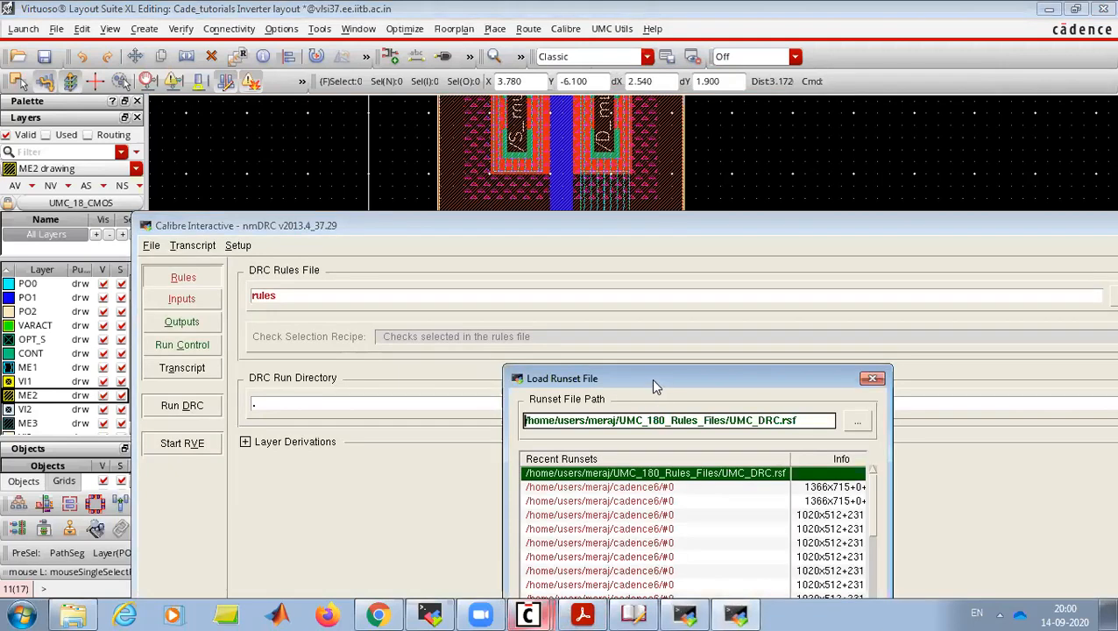
{"action": "left_click", "coordinate": [872, 377]}
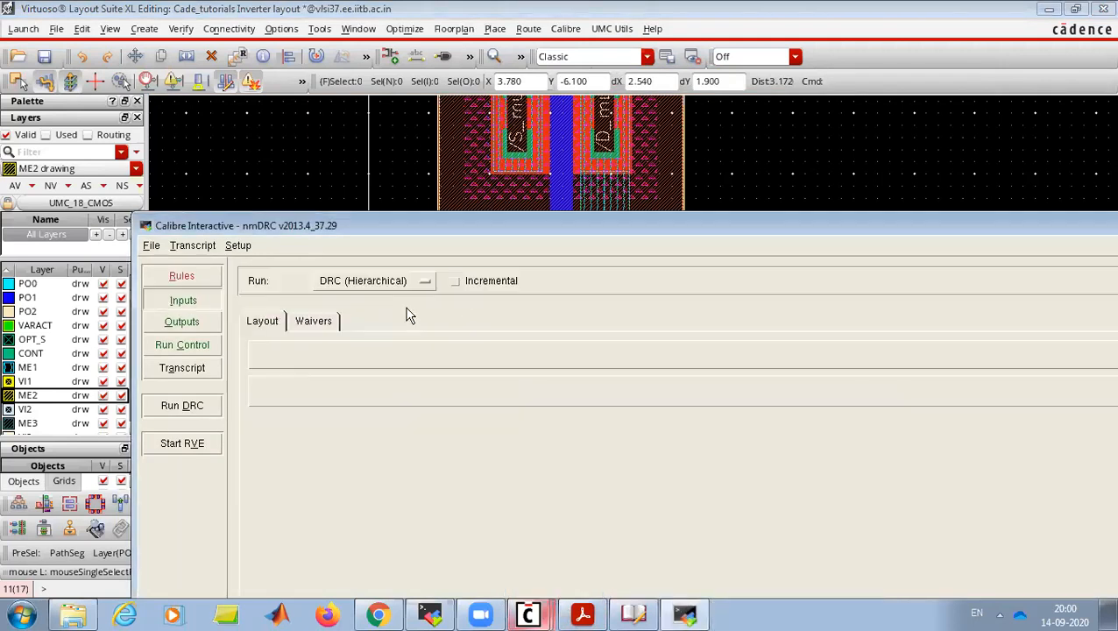
- Choose G-DF-Mixed_Mode_RFCMOS18-1.8v_3.3v-1P6M-MMC-Calibre-DRC-2.11_P2 from the UMC_180_Rules_Files folder as the DRC rules file
{"action": "left_click", "coordinate": [194, 277]}
{"action": "left_click_drag", "start_coordinate": [487, 235], "coordinate": [368, 117]}
{"action": "left_click", "coordinate": [1005, 179]}
{"action": "left_click_drag", "start_coordinate": [848, 462], "coordinate": [772, 199]}
{"action": "left_click", "coordinate": [951, 227]}
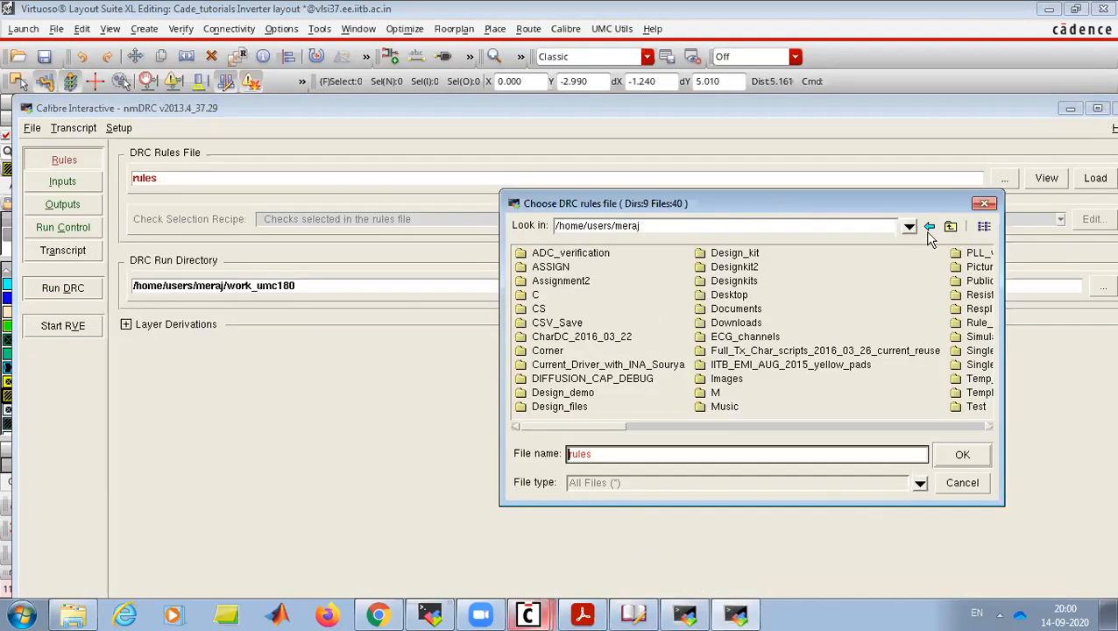
{"action": "left_click", "coordinate": [803, 427]}
{"action": "left_click", "coordinate": [805, 428]}
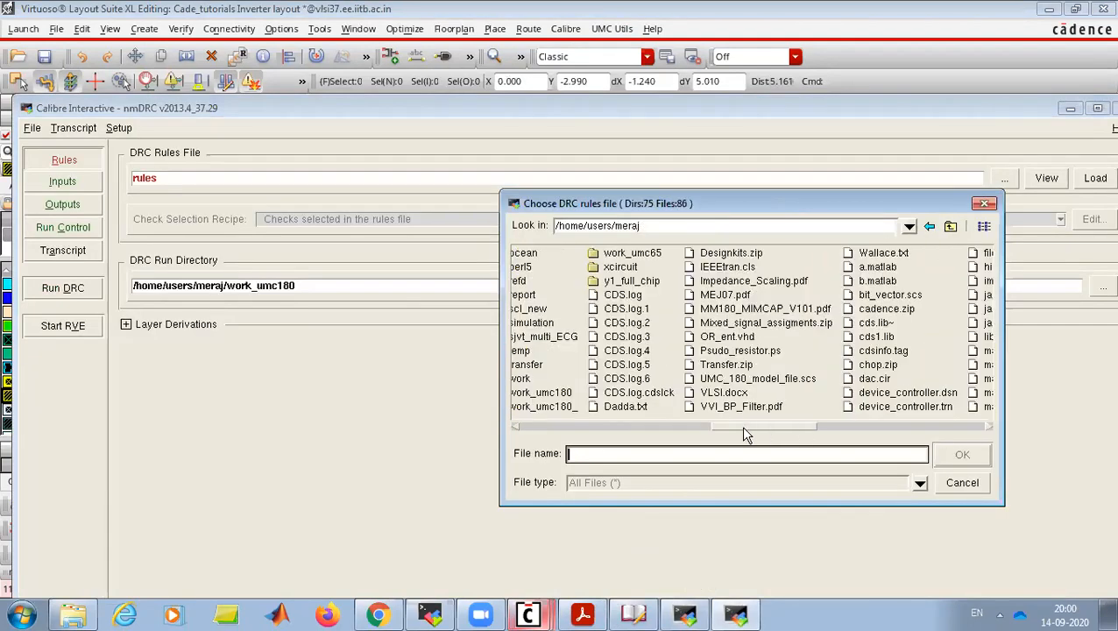
{"action": "left_click", "coordinate": [696, 428]}
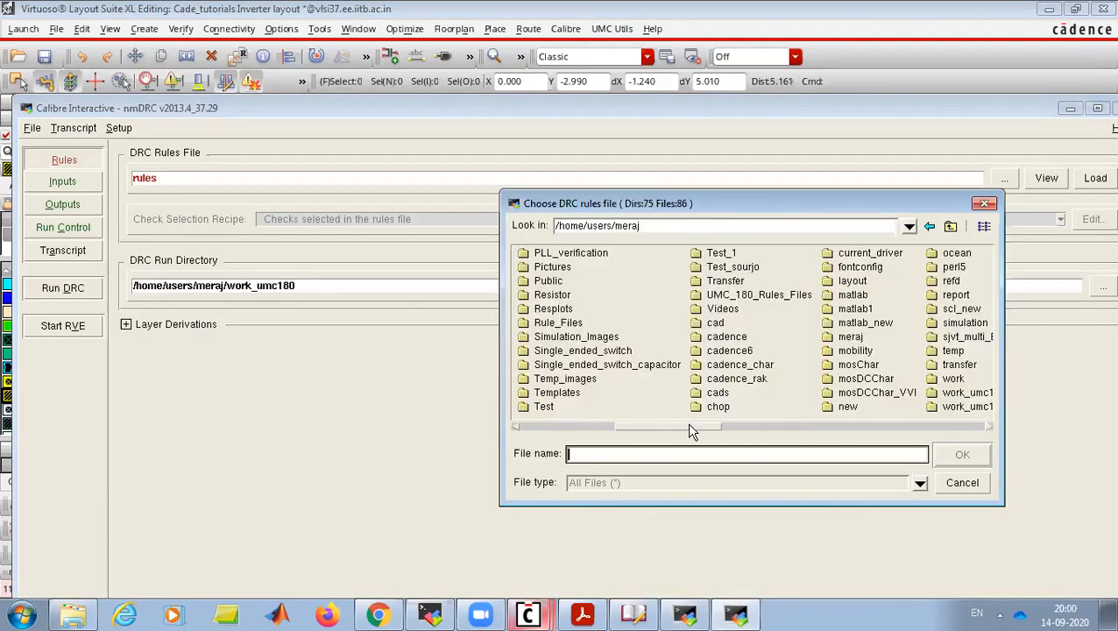
{"action": "double_click", "coordinate": [758, 296]}
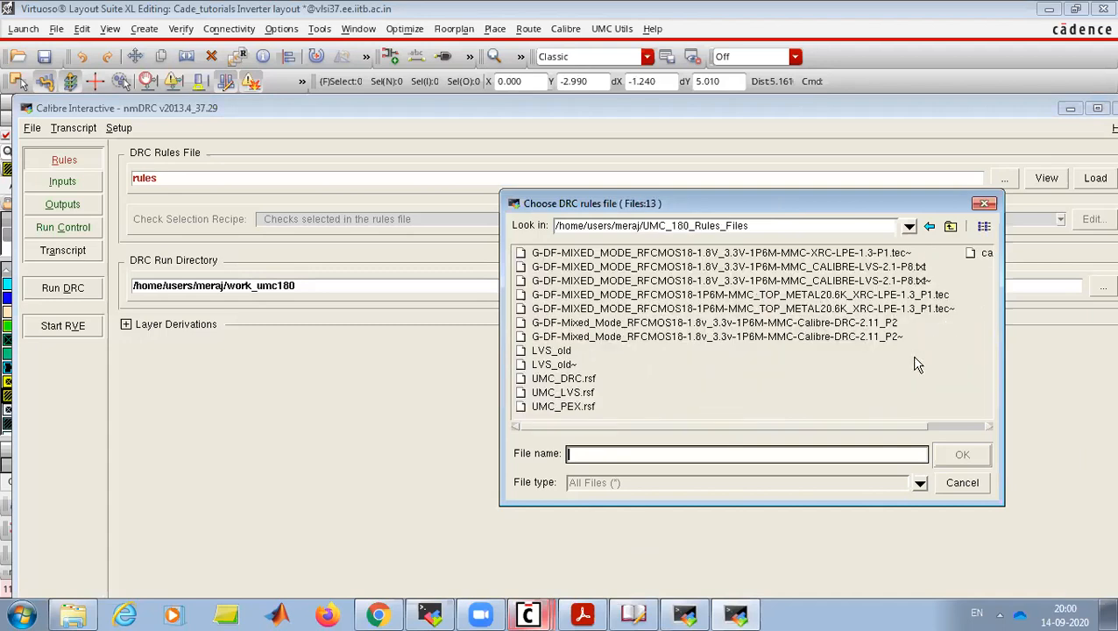
{"action": "left_click", "coordinate": [840, 324]}
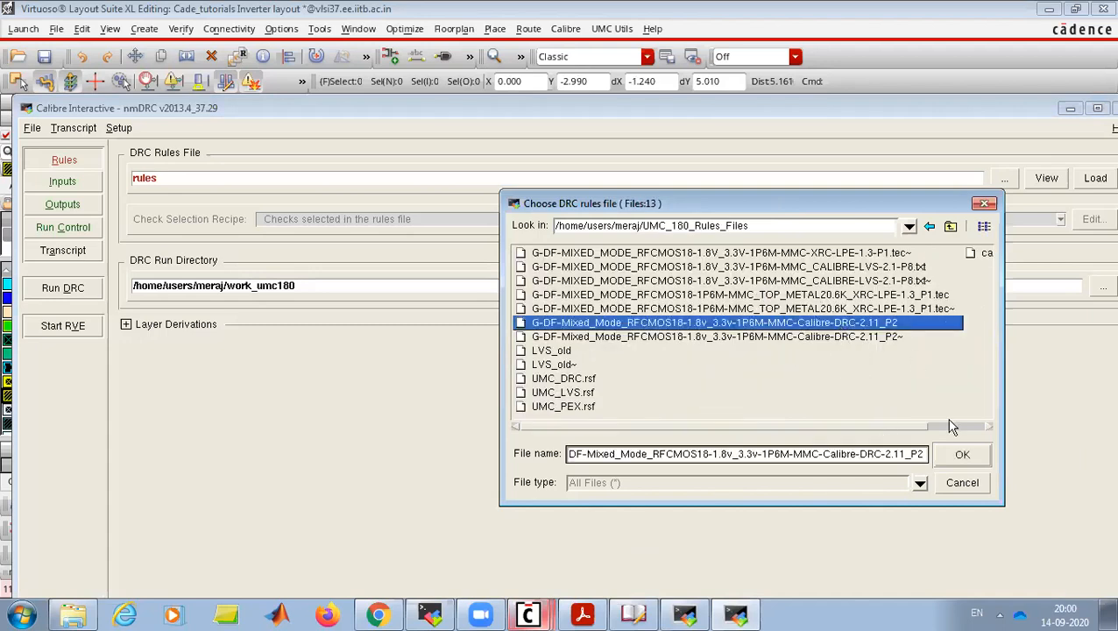
{"action": "left_click", "coordinate": [964, 456]}
- Run DRC on the inverter and examine the rule description of check 4.16N in the results
{"action": "left_click", "coordinate": [95, 289]}
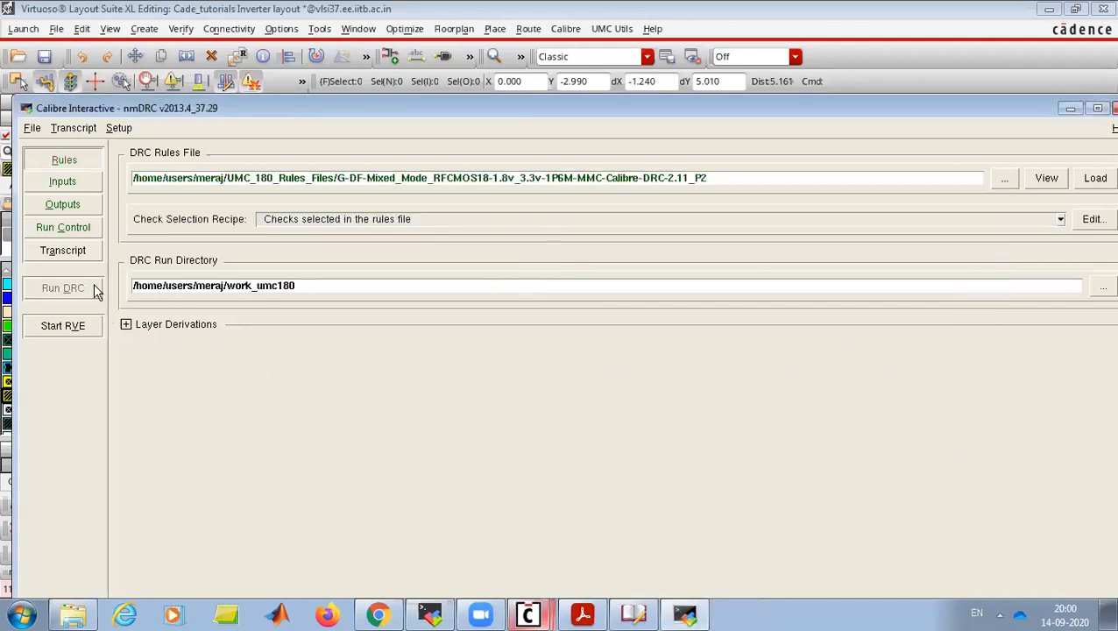
{"action": "left_click", "coordinate": [503, 300]}
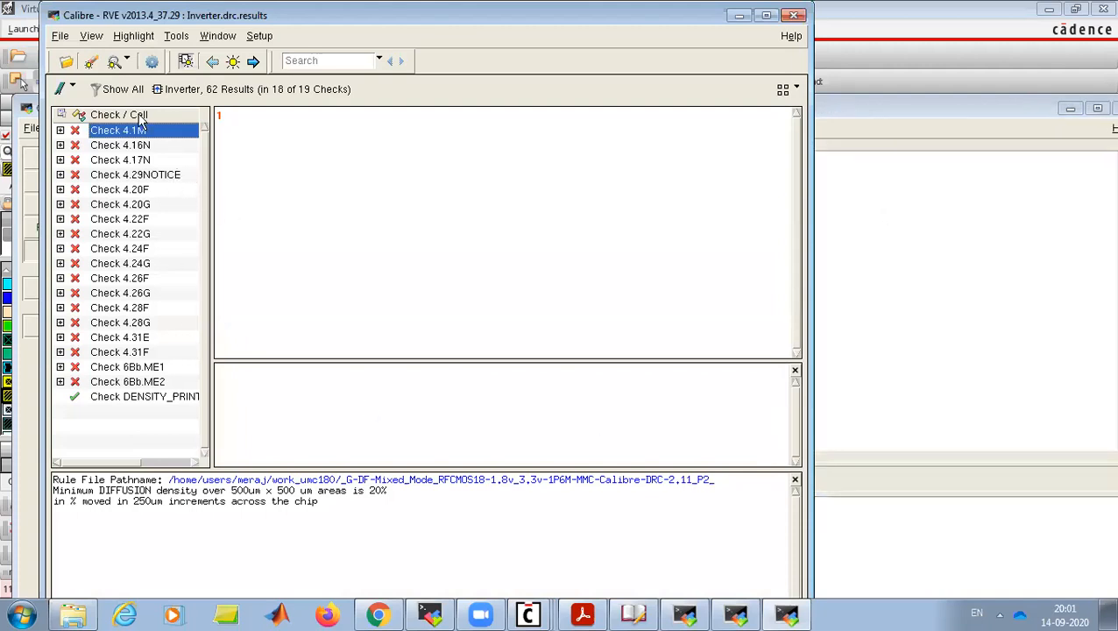
{"action": "left_click", "coordinate": [112, 145]}
{"action": "left_click", "coordinate": [132, 147]}
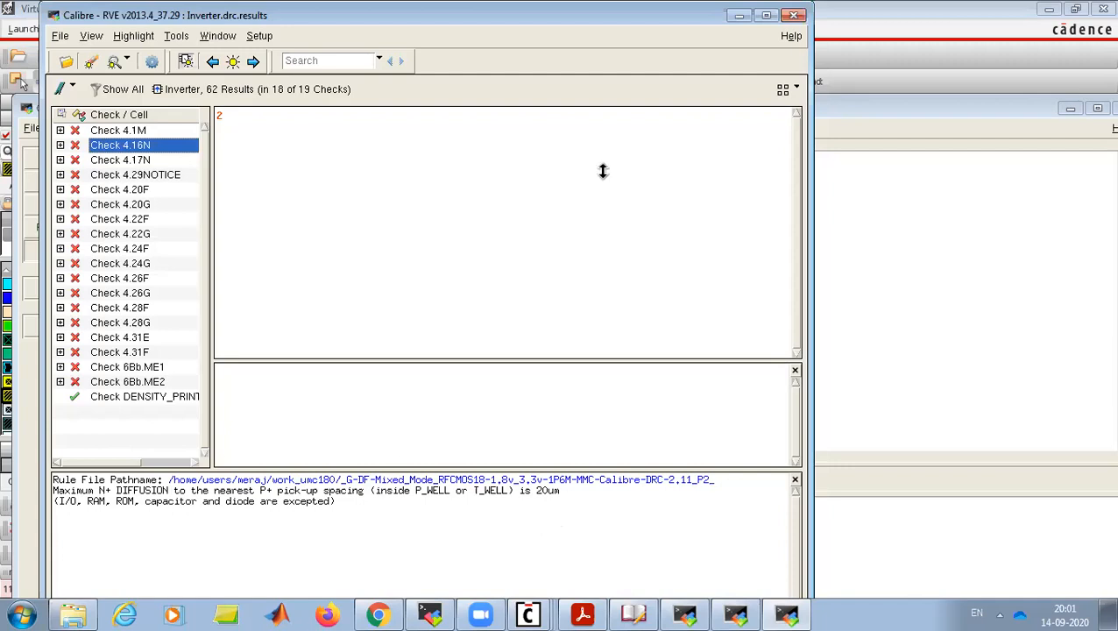
- Draw a separate horizontal ME1 wire 0.24 wide and about 0.6 µm long just above the horizontal OUT wire in the layout
{"action": "left_click", "coordinate": [917, 54]}
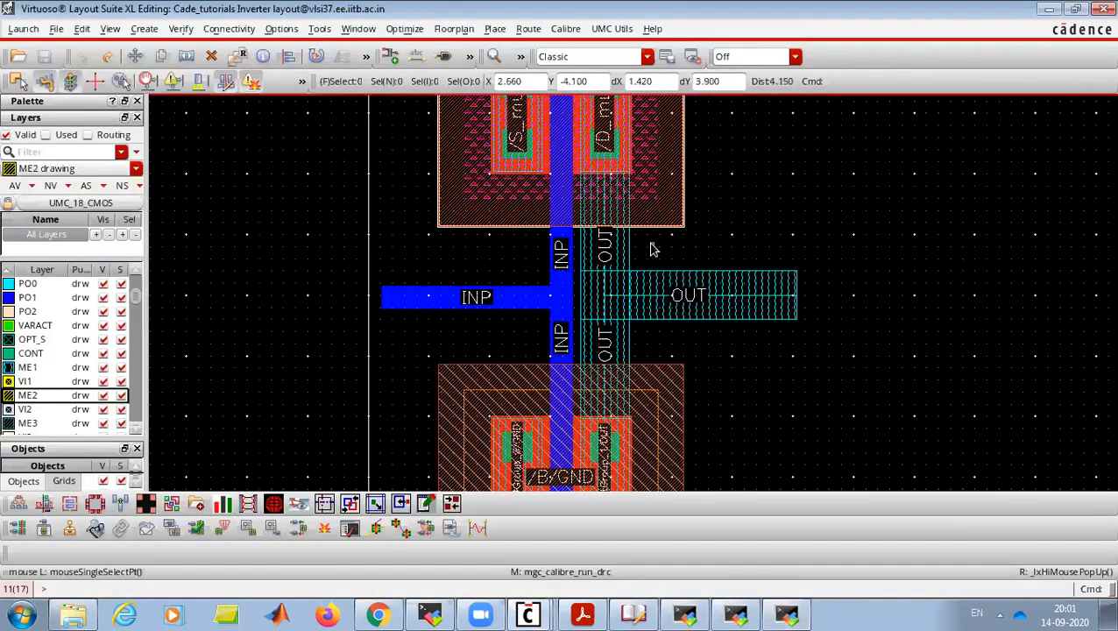
{"action": "key", "text": "p"}
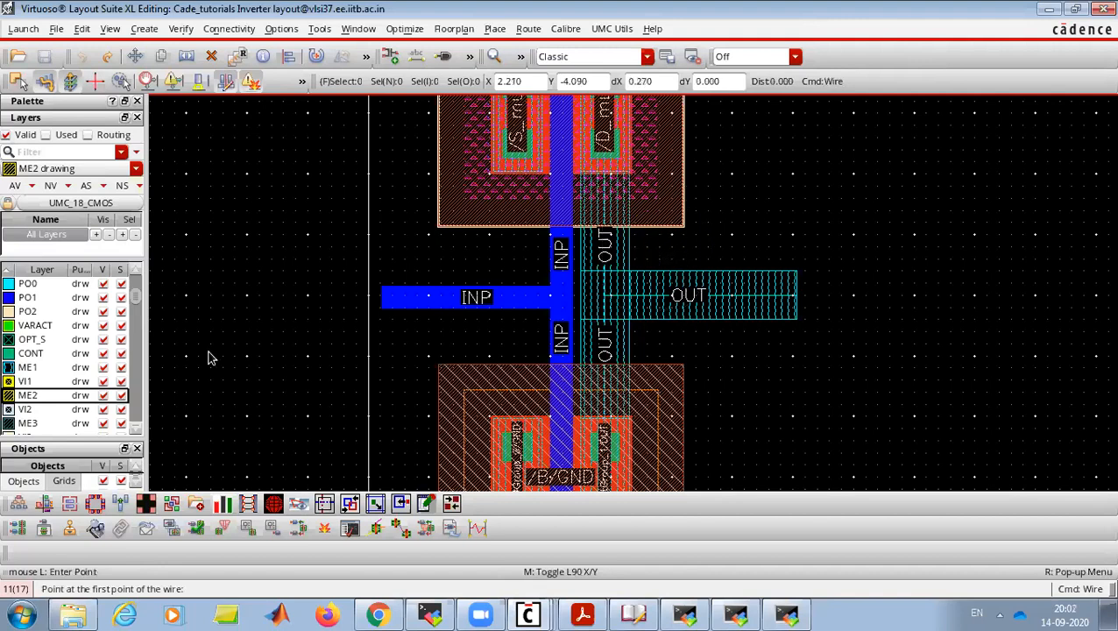
{"action": "left_click", "coordinate": [44, 367]}
{"action": "scroll", "coordinate": [705, 242], "scroll_direction": "up", "scroll_amount": 2}
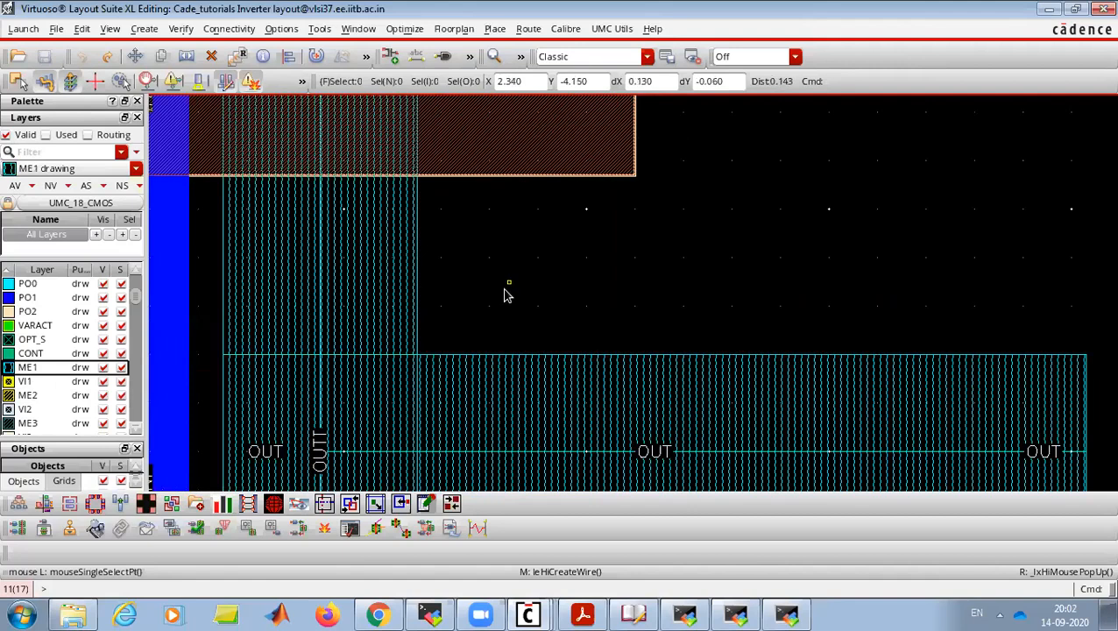
{"action": "key", "text": "p"}
{"action": "left_click", "coordinate": [506, 285]}
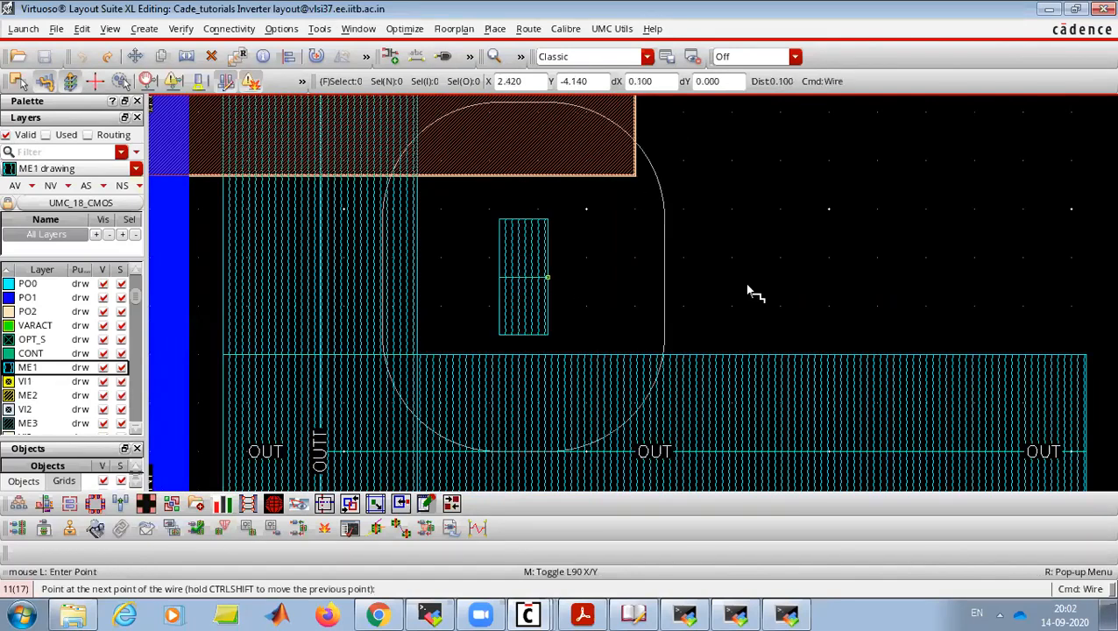
{"action": "left_click", "coordinate": [780, 286]}
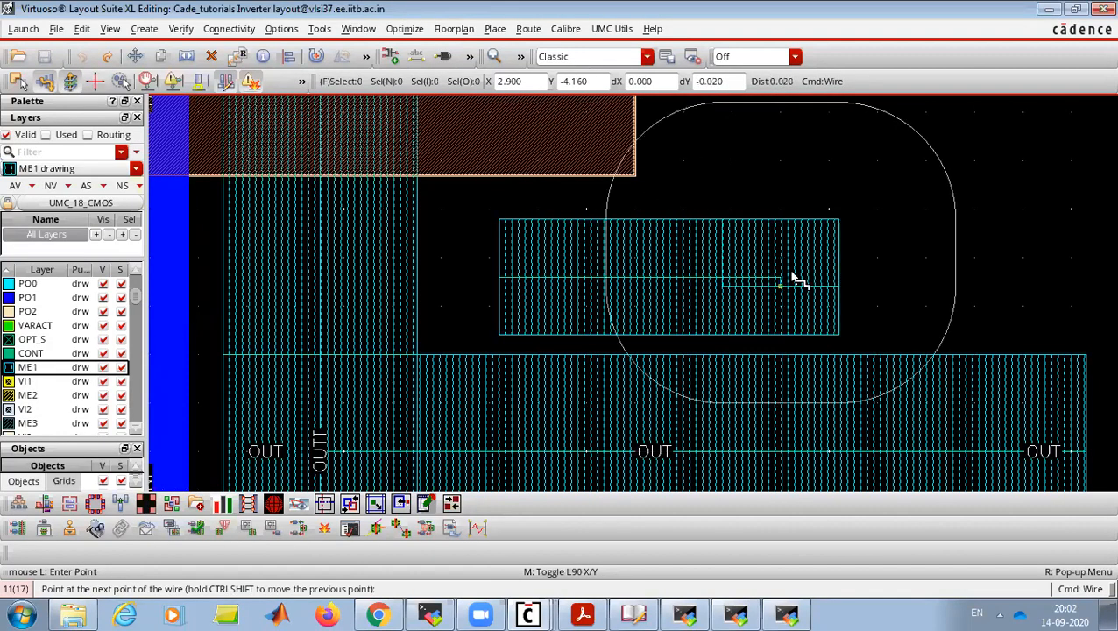
{"action": "key", "text": "Return"}
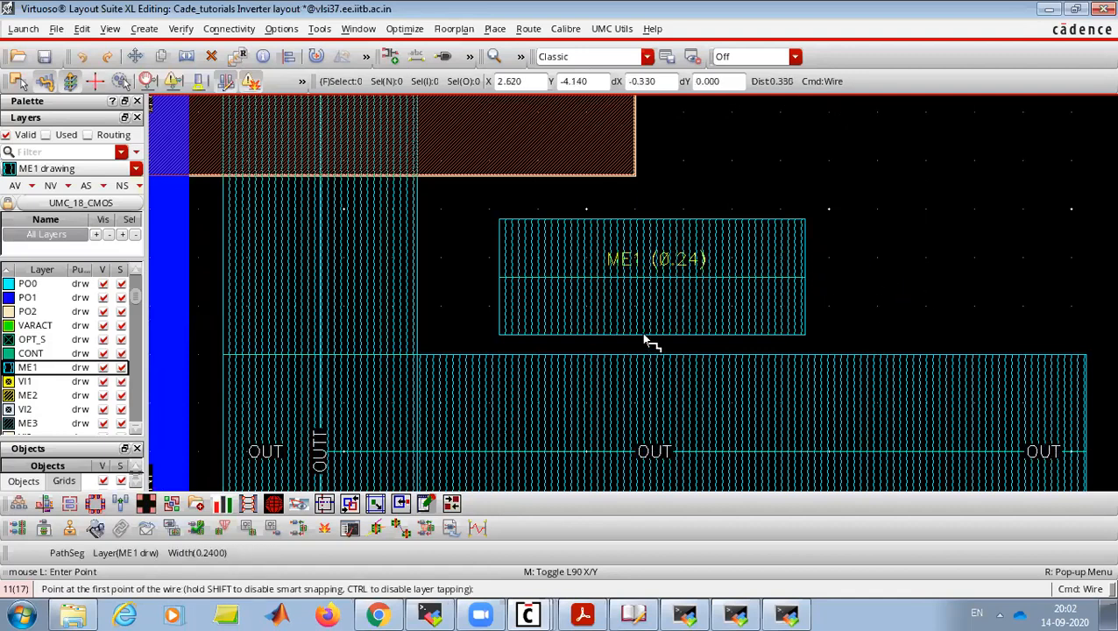
- Measure the gap between the separate ME1 wire and the OUT wire below it with the ruler
{"action": "key", "text": "k"}
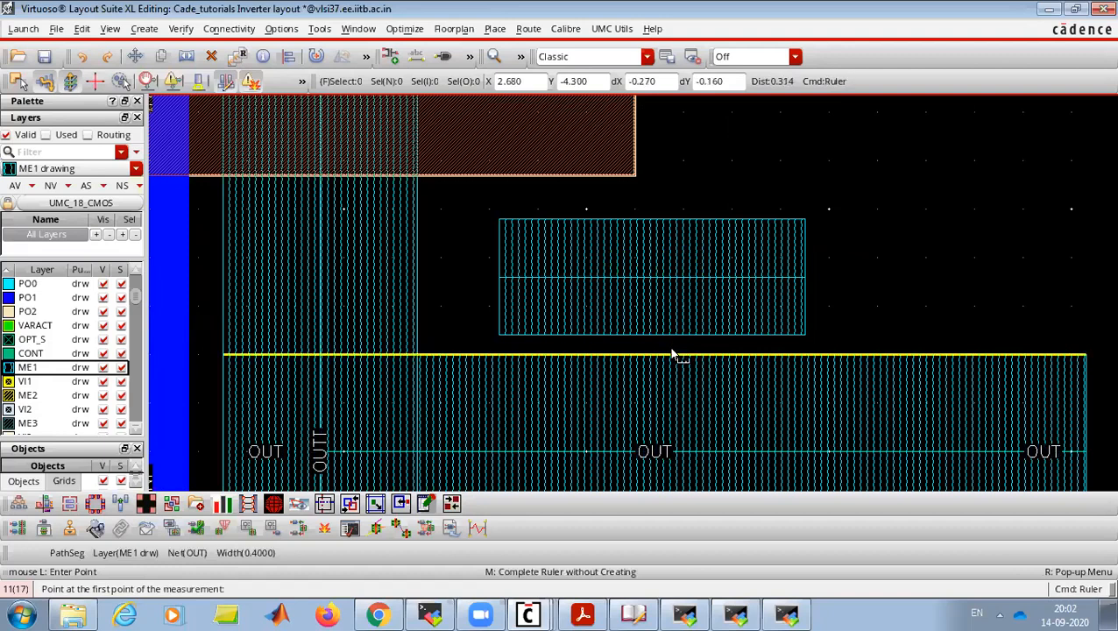
{"action": "left_click", "coordinate": [674, 355]}
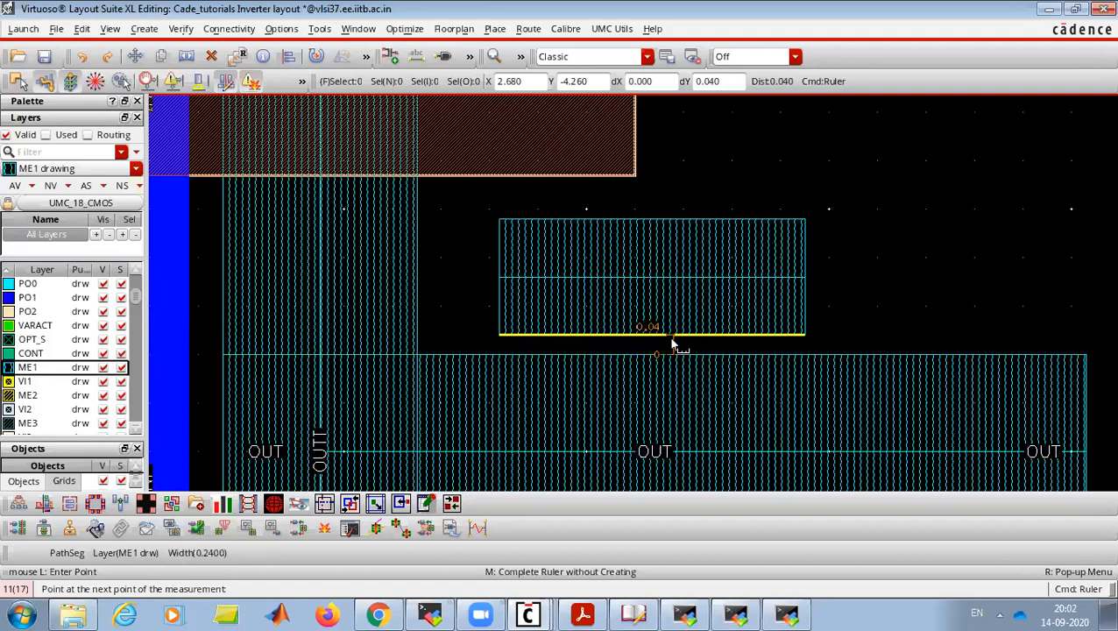
{"action": "key", "text": "Escape"}
{"action": "key", "text": "shift+z"}
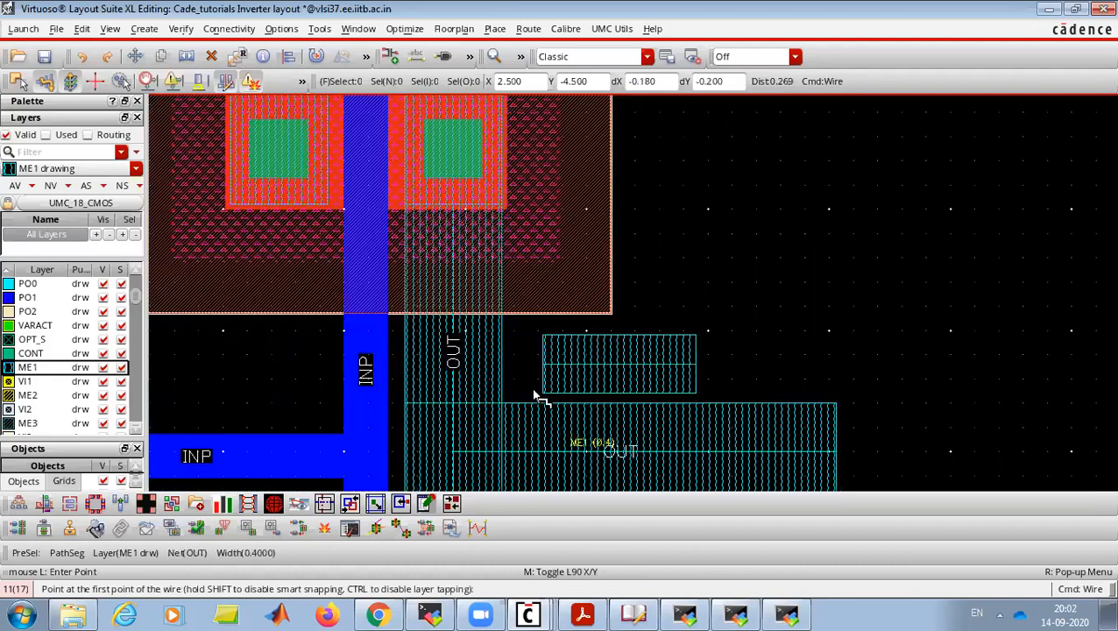
{"action": "scroll", "coordinate": [586, 452], "scroll_direction": "down", "scroll_amount": 1}
{"action": "scroll", "coordinate": [520, 309], "scroll_direction": "up", "scroll_amount": 2}
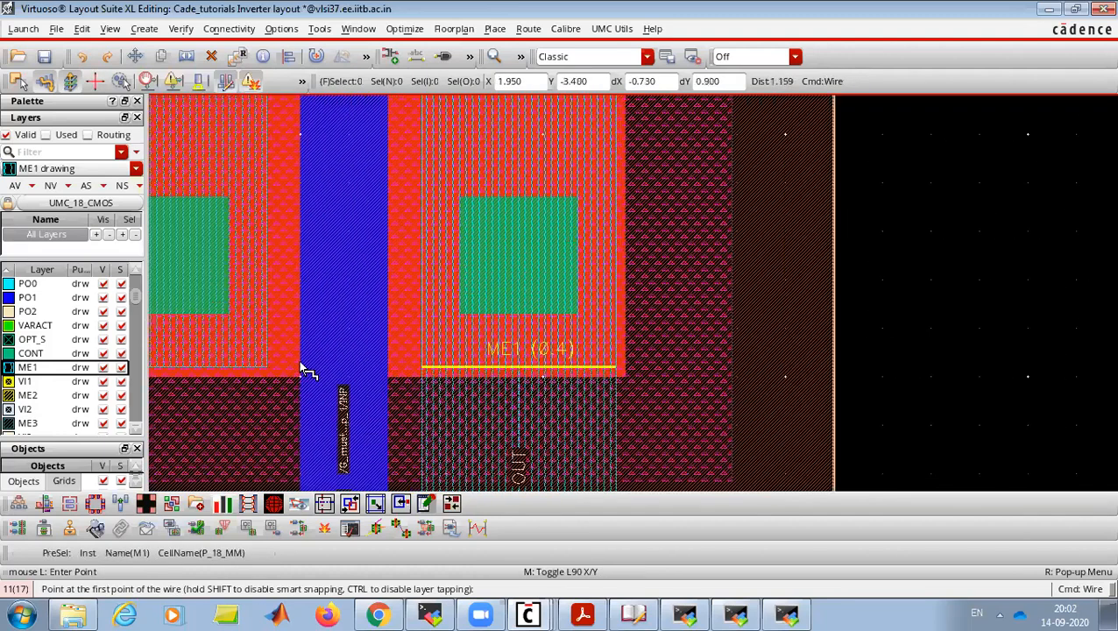
{"action": "type", "text": "lk"}
{"action": "left_click", "coordinate": [366, 356]}
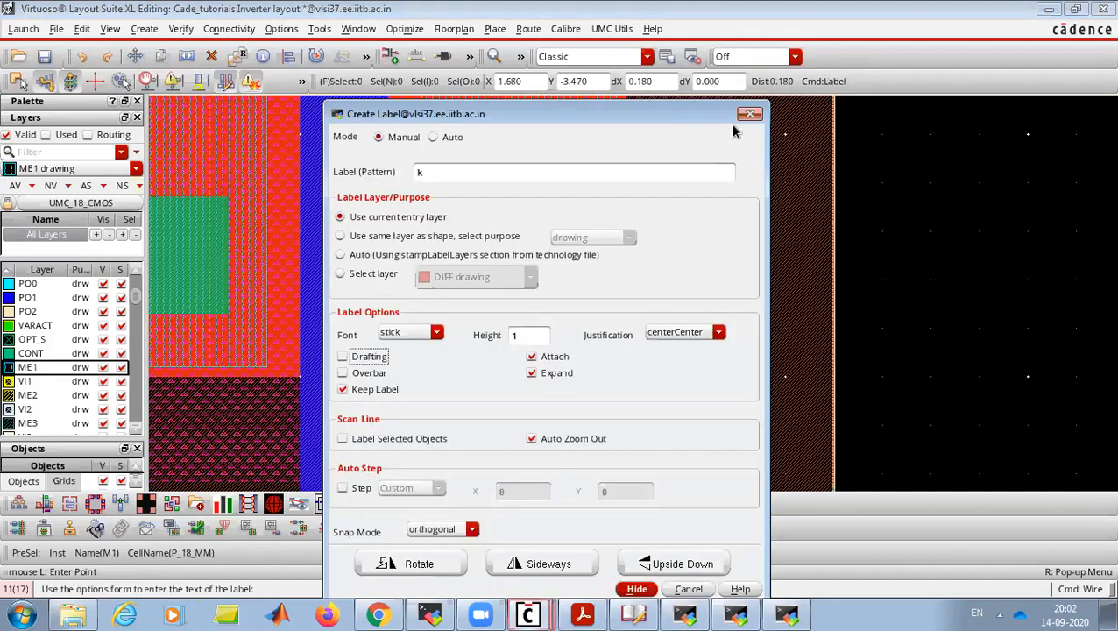
{"action": "key", "text": "Return"}
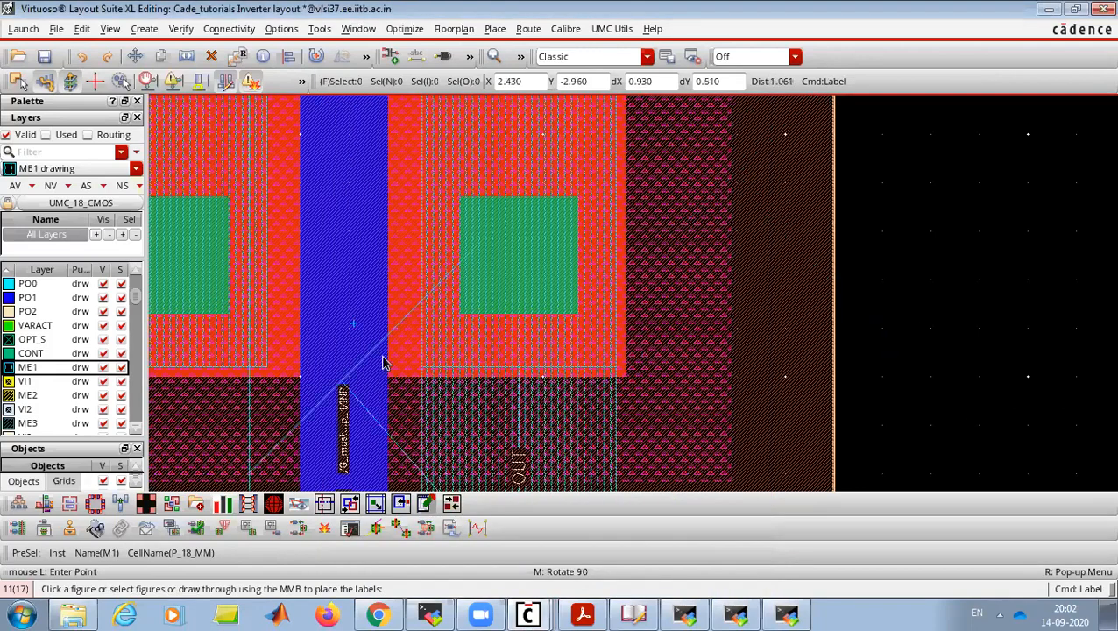
{"action": "key", "text": "Escape"}
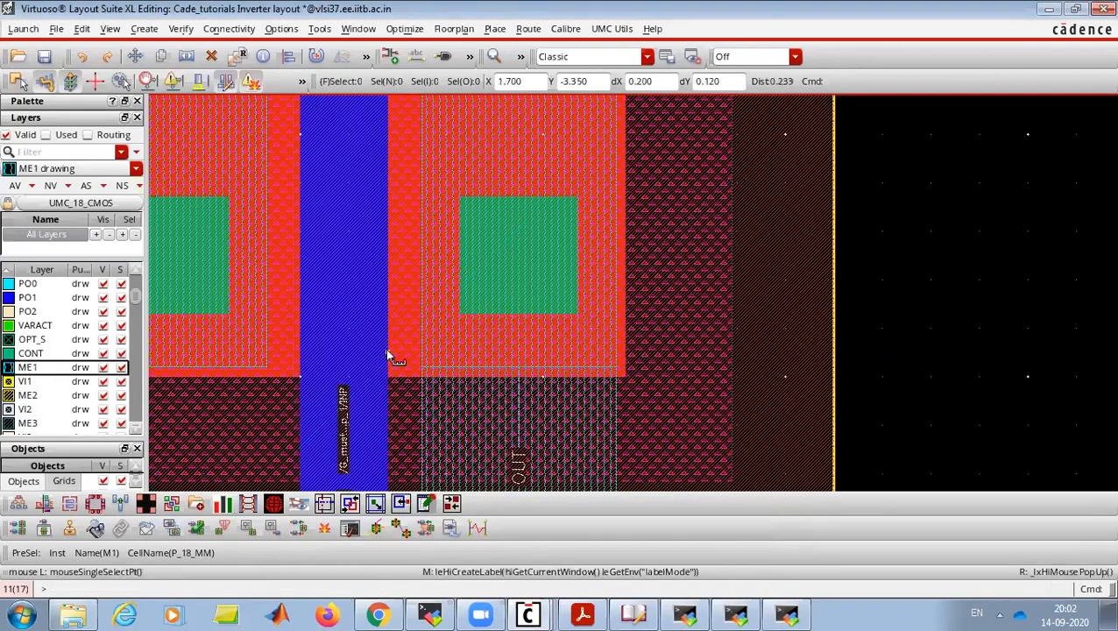
- Measure the width of the PO1 gate strip of the PMOS transistor with a ruler
{"action": "key", "text": "k"}
{"action": "left_click", "coordinate": [388, 352]}
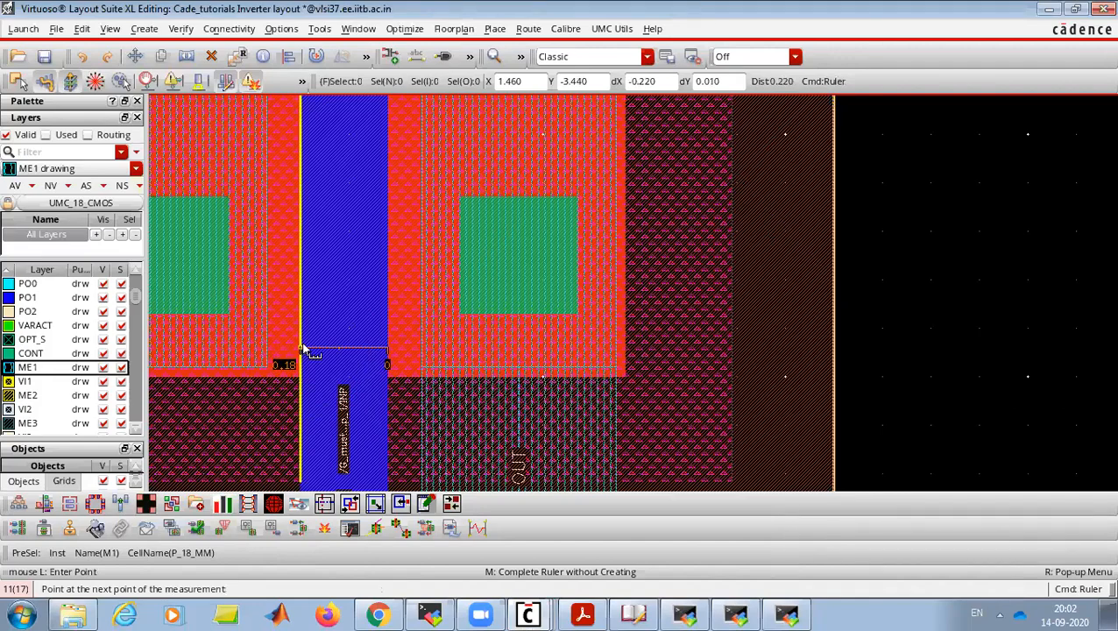
{"action": "left_click", "coordinate": [303, 348]}
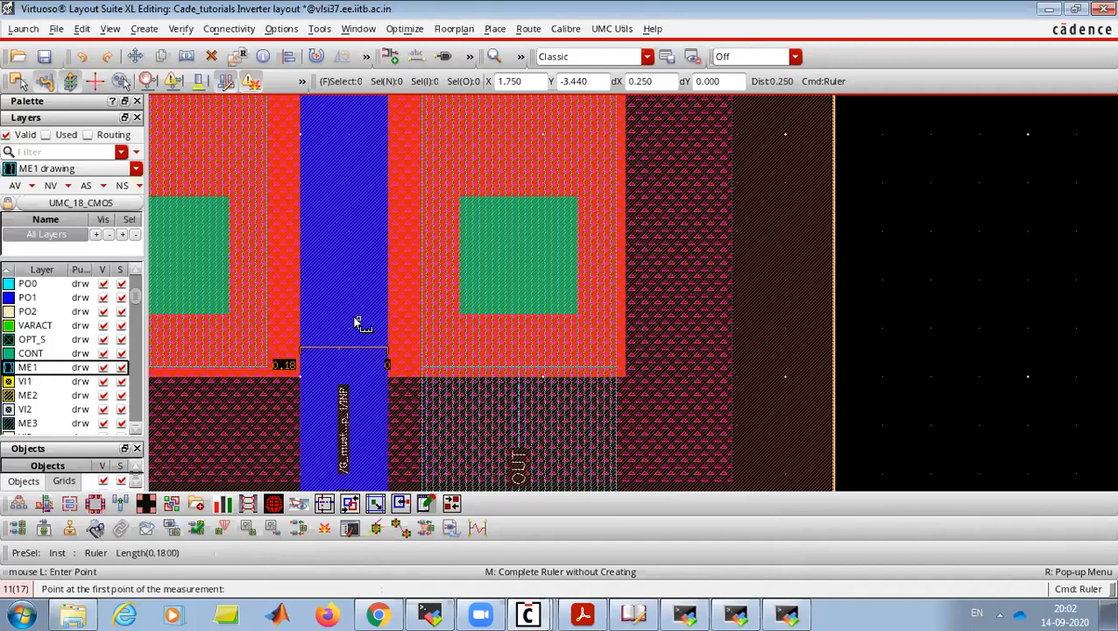
- Measure the gap between the small ME1 strip and the horizontal OUT wire beneath it
{"action": "scroll", "coordinate": [357, 322], "scroll_direction": "down", "scroll_amount": 1, "text": "ctrl"}
{"action": "scroll", "coordinate": [344, 333], "scroll_direction": "down", "scroll_amount": 1, "text": "ctrl"}
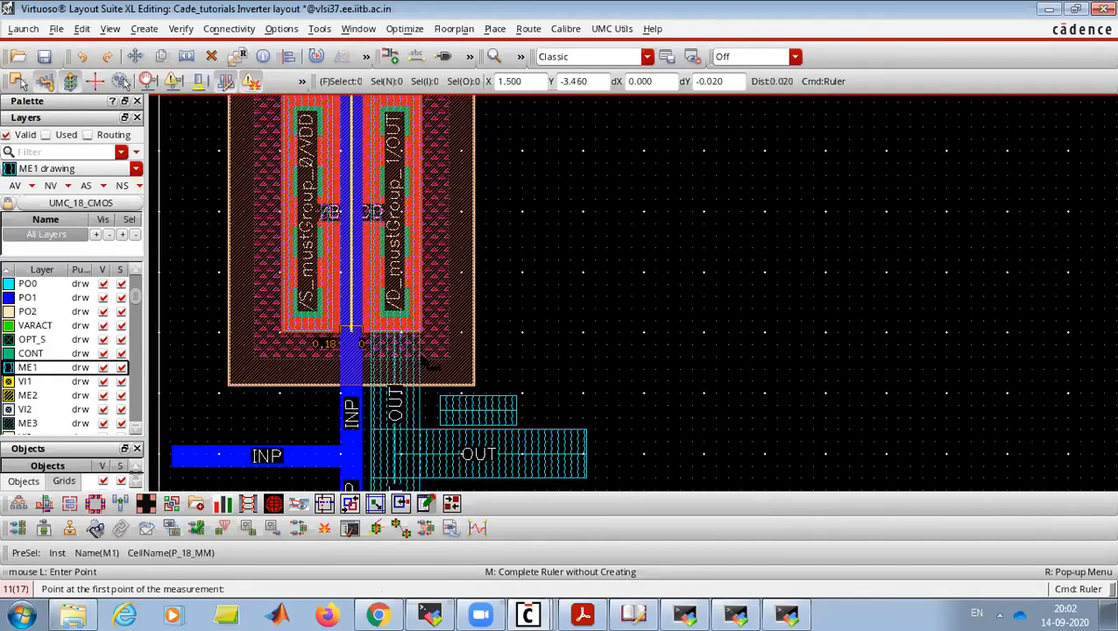
{"action": "scroll", "coordinate": [453, 370], "scroll_direction": "down", "scroll_amount": 1, "text": "ctrl"}
{"action": "scroll", "coordinate": [453, 365], "scroll_direction": "up", "scroll_amount": 2, "text": "ctrl"}
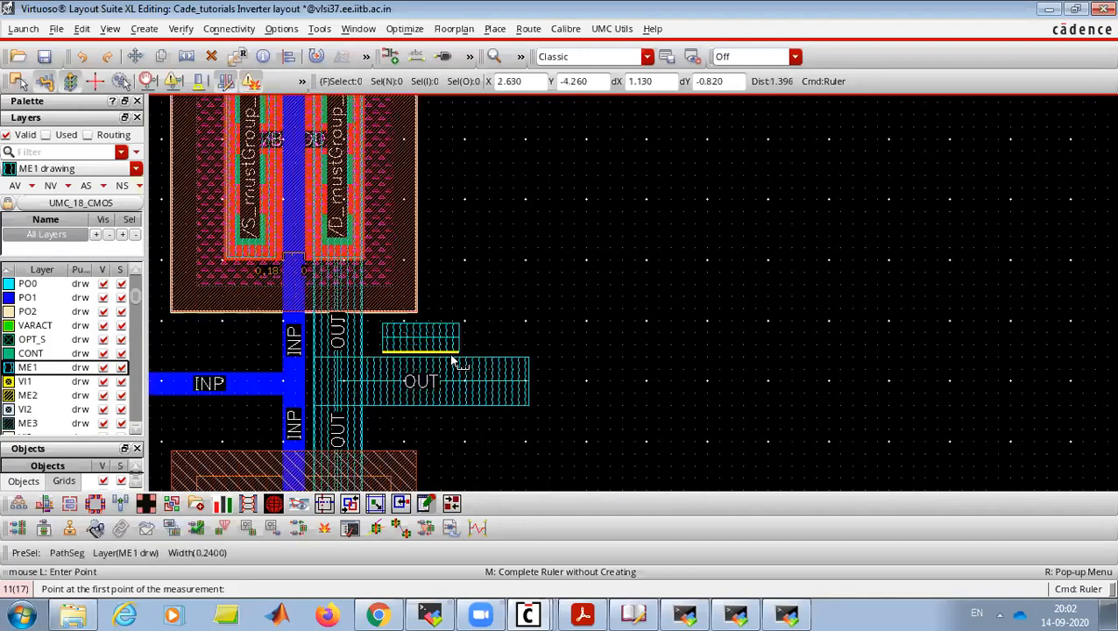
{"action": "left_click", "coordinate": [451, 353]}
{"action": "left_click", "coordinate": [452, 390]}
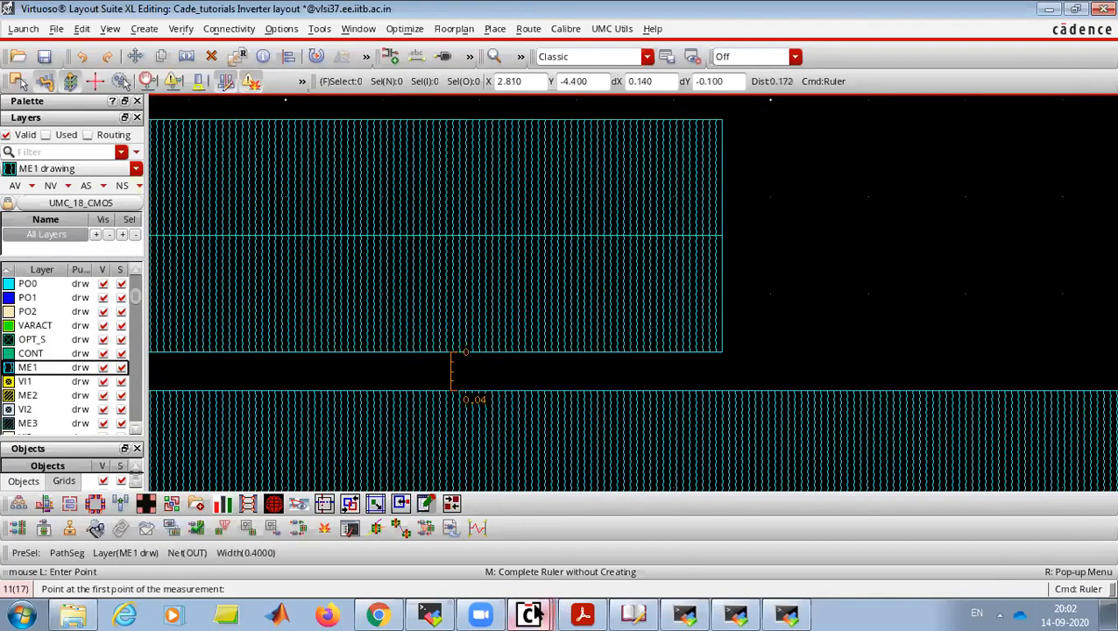
- Save the Inverter layout
{"action": "left_click", "coordinate": [565, 32]}
{"action": "left_click", "coordinate": [570, 58]}
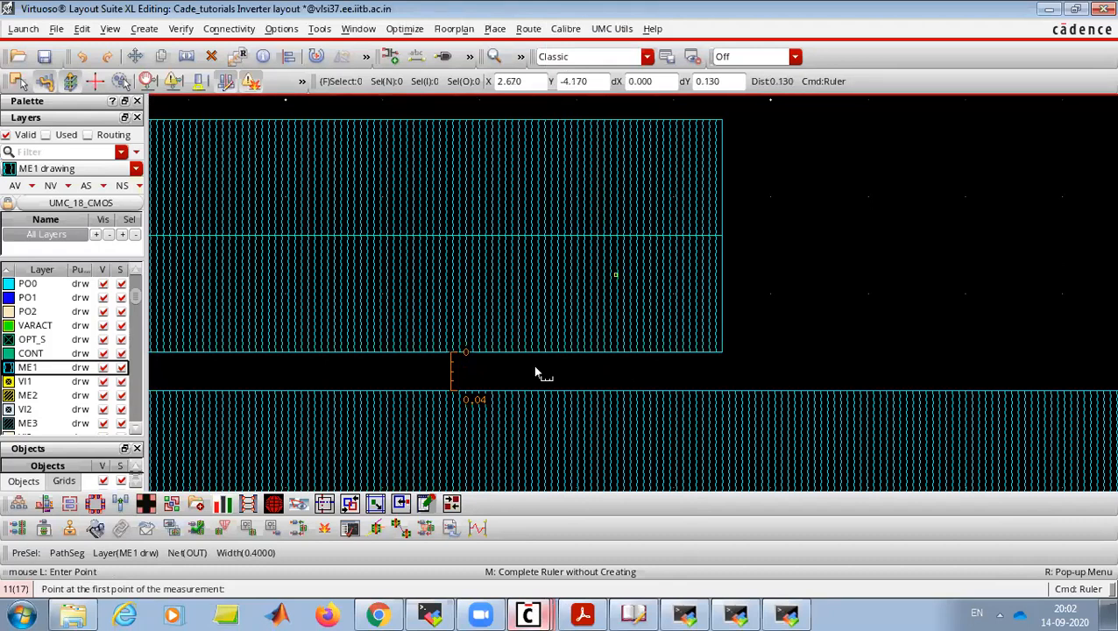
{"action": "key", "text": "F2"}
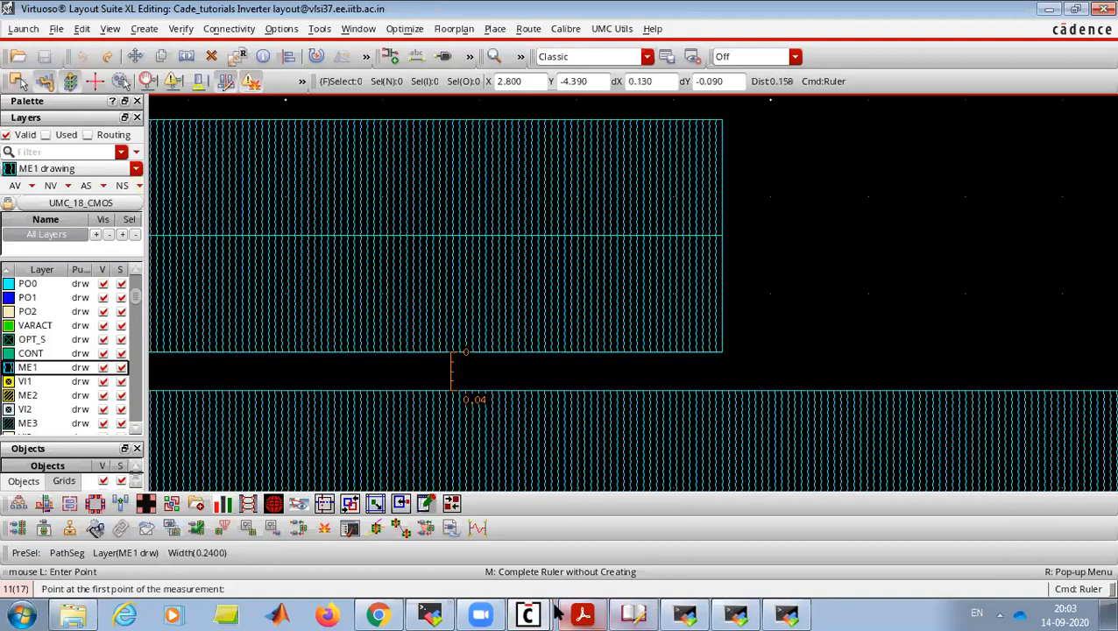
{"action": "left_click", "coordinate": [542, 613]}
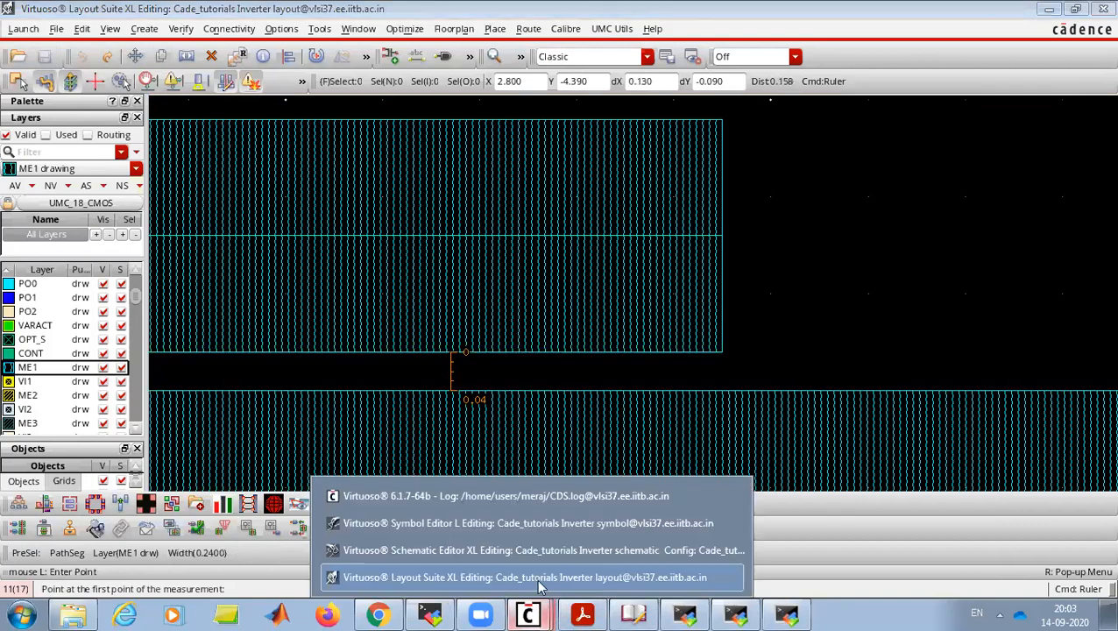
{"action": "left_click", "coordinate": [511, 524]}
{"action": "left_click", "coordinate": [527, 614]}
{"action": "left_click", "coordinate": [517, 550]}
{"action": "left_click", "coordinate": [527, 613]}
{"action": "left_click", "coordinate": [517, 575]}
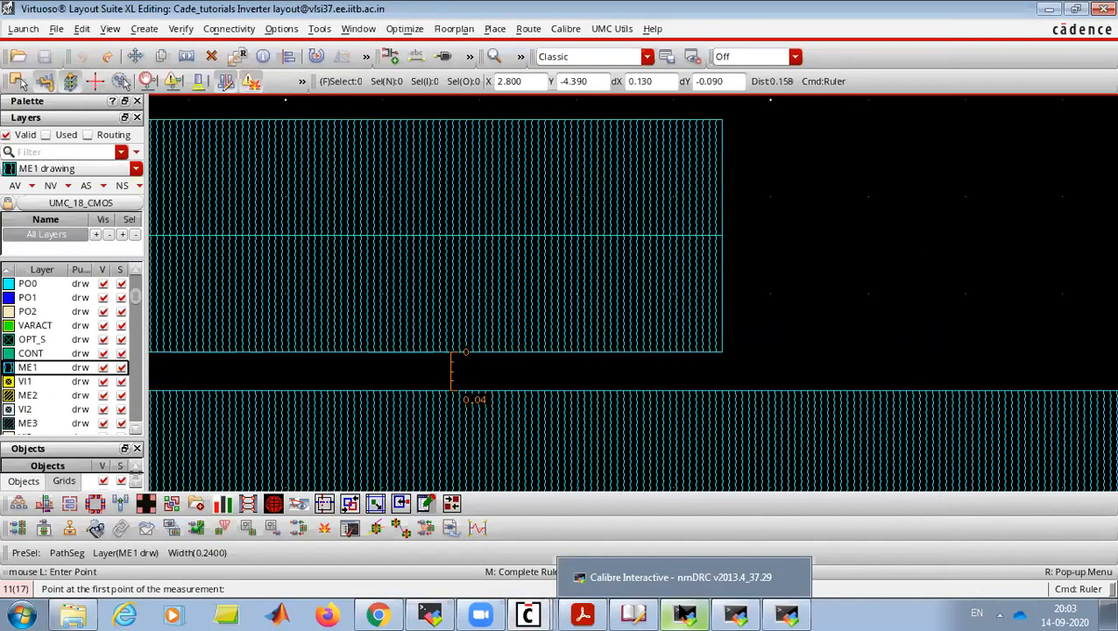
- Switch to Calibre Interactive nmDRC and rerun the DRC, overwriting the layout file Inverter.calibre.db
{"action": "left_click", "coordinate": [685, 613]}
{"action": "left_click", "coordinate": [66, 289]}
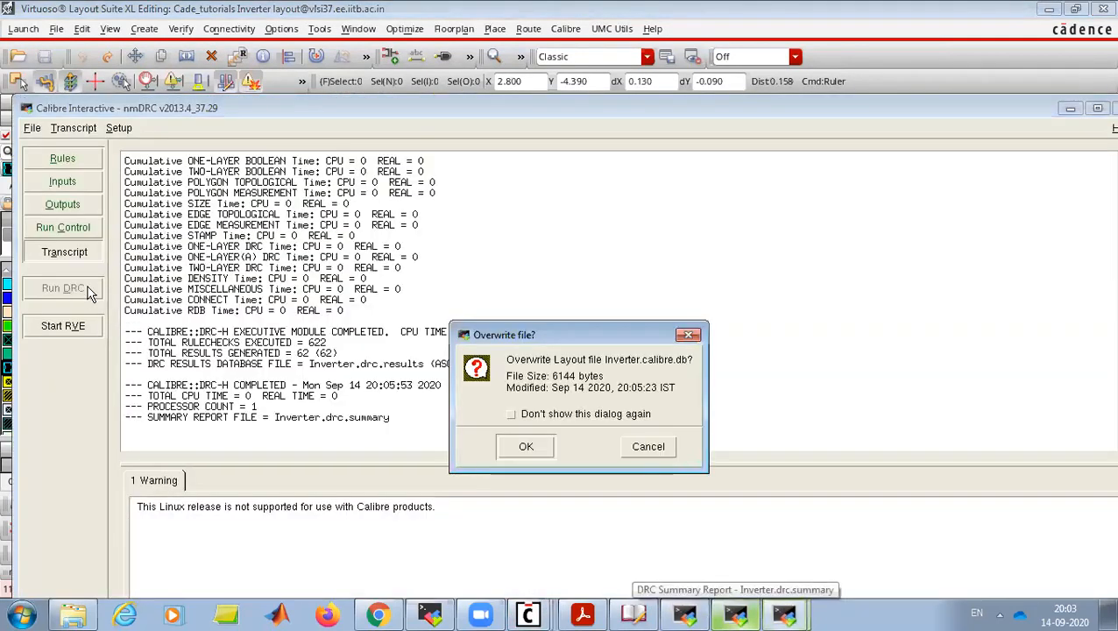
{"action": "left_click", "coordinate": [526, 446]}
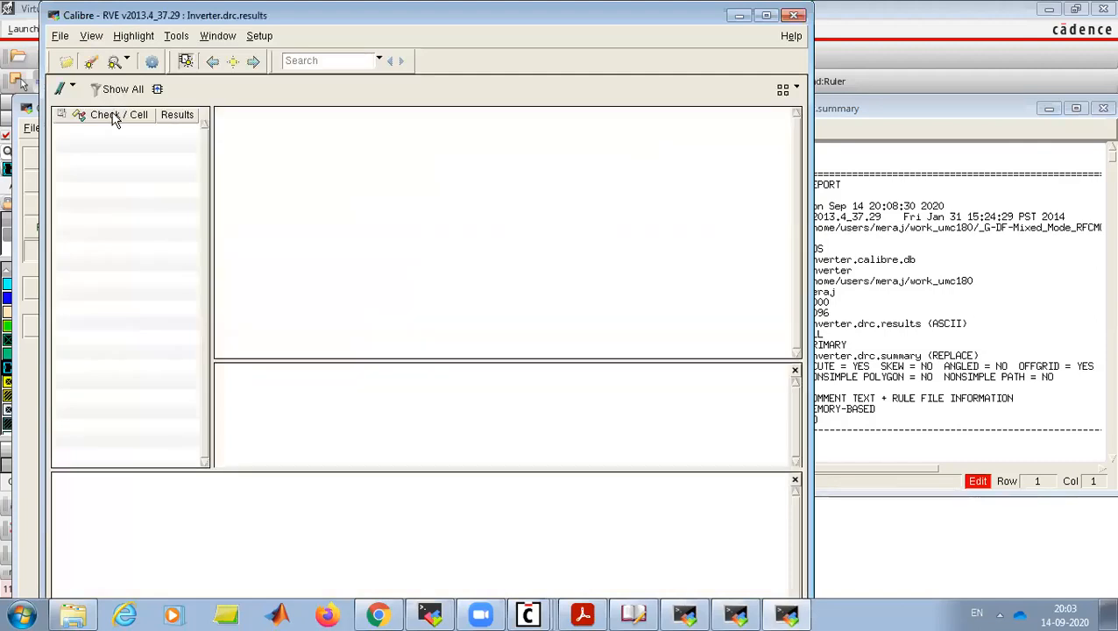
- Read the rule descriptions of DRC checks 4.1M, 4.16N, 4.17N and 4.20B.a
{"action": "left_click", "coordinate": [114, 131]}
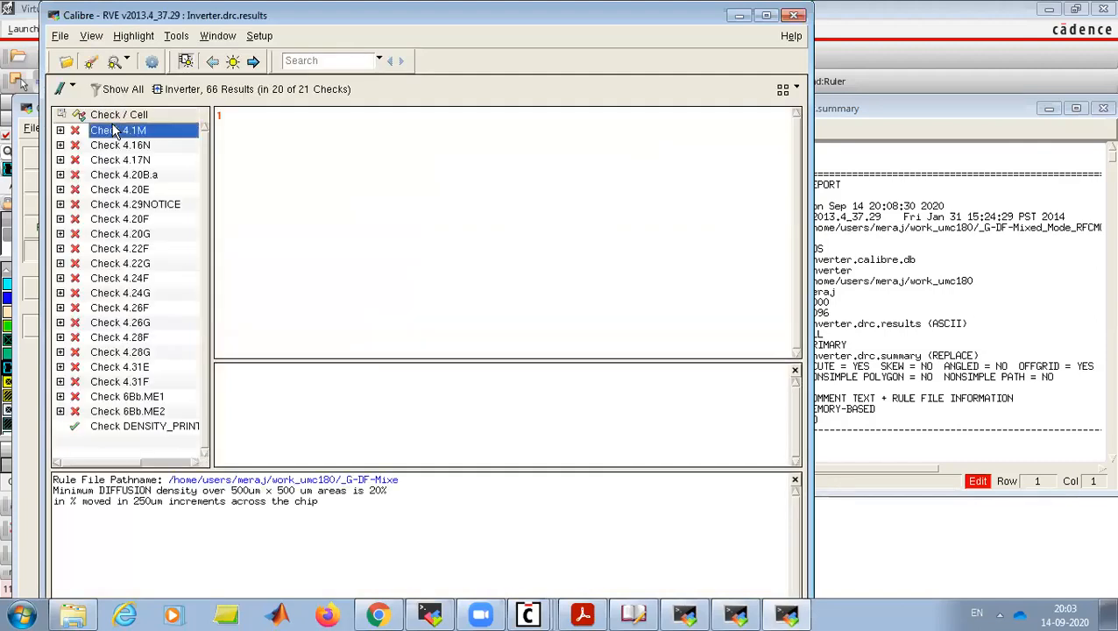
{"action": "left_click", "coordinate": [115, 145]}
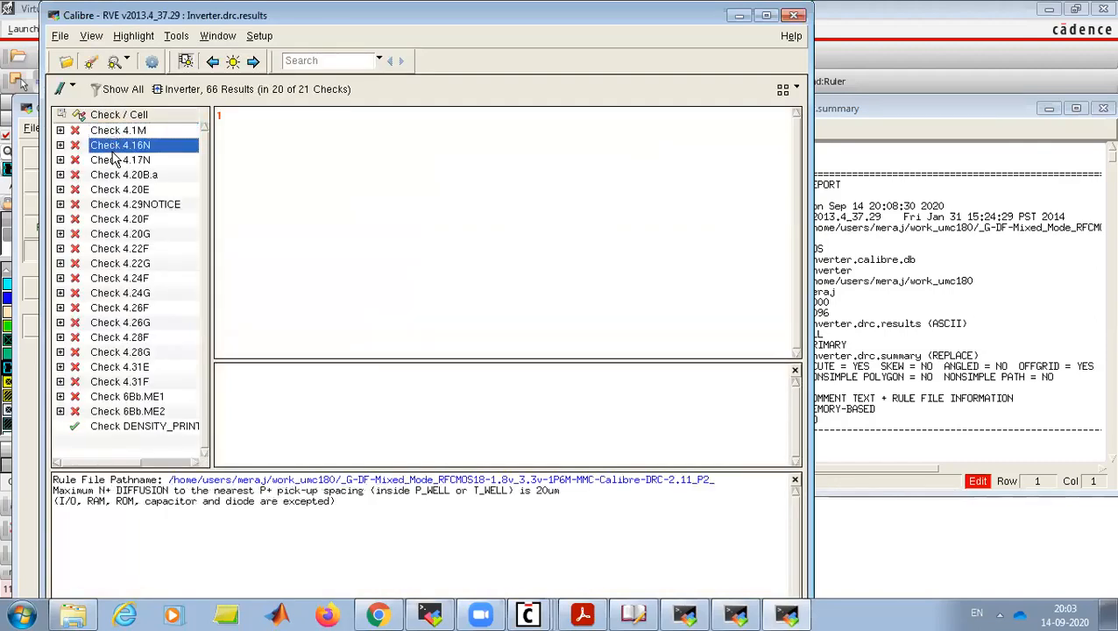
{"action": "left_click", "coordinate": [114, 160]}
{"action": "left_click", "coordinate": [119, 174]}
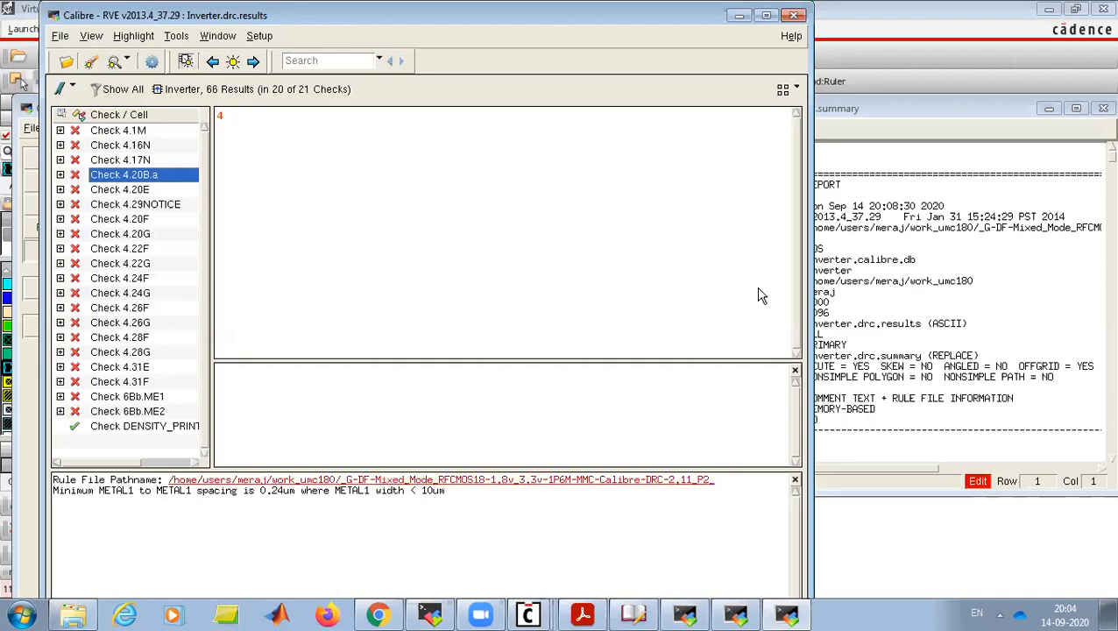
- Minimise the DRC results, summary report and nmDRC windows to return to the layout
{"action": "left_click", "coordinate": [739, 15]}
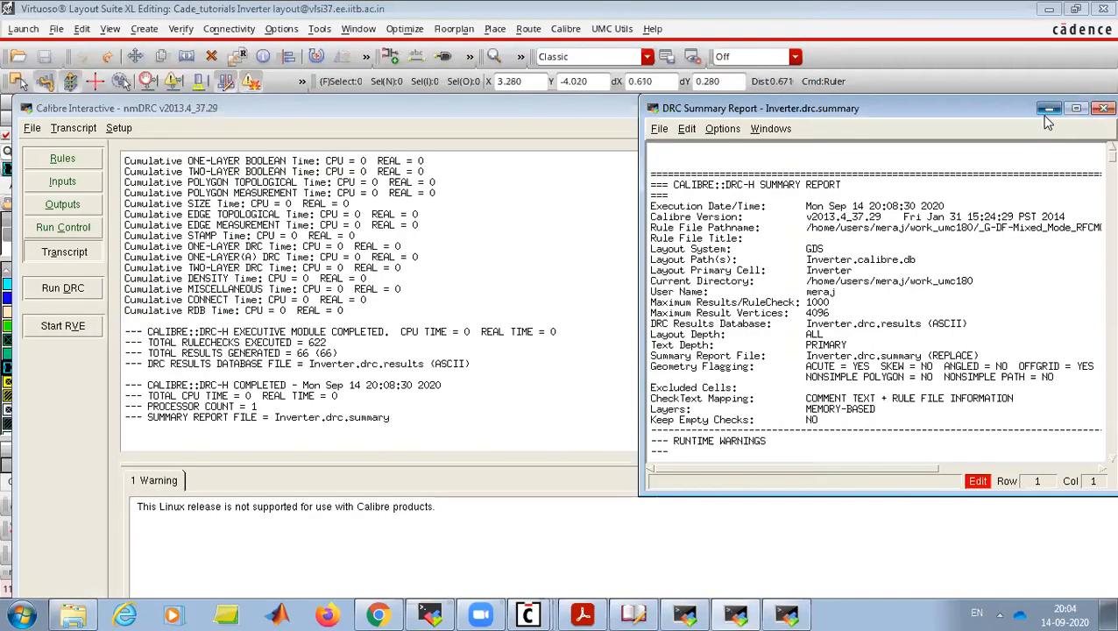
{"action": "left_click", "coordinate": [1049, 107]}
{"action": "left_click", "coordinate": [1070, 108]}
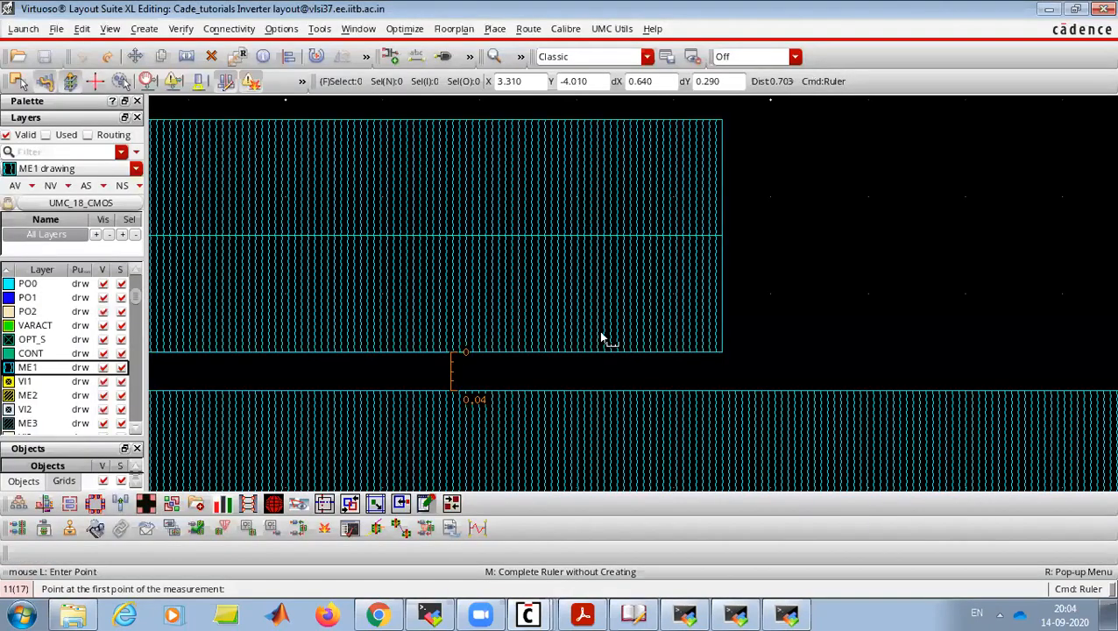
- Draw a 0.24 ruler upward from the upper edge of the horizontal OUT wire, beside the small ME1 strip
{"action": "key", "text": "z"}
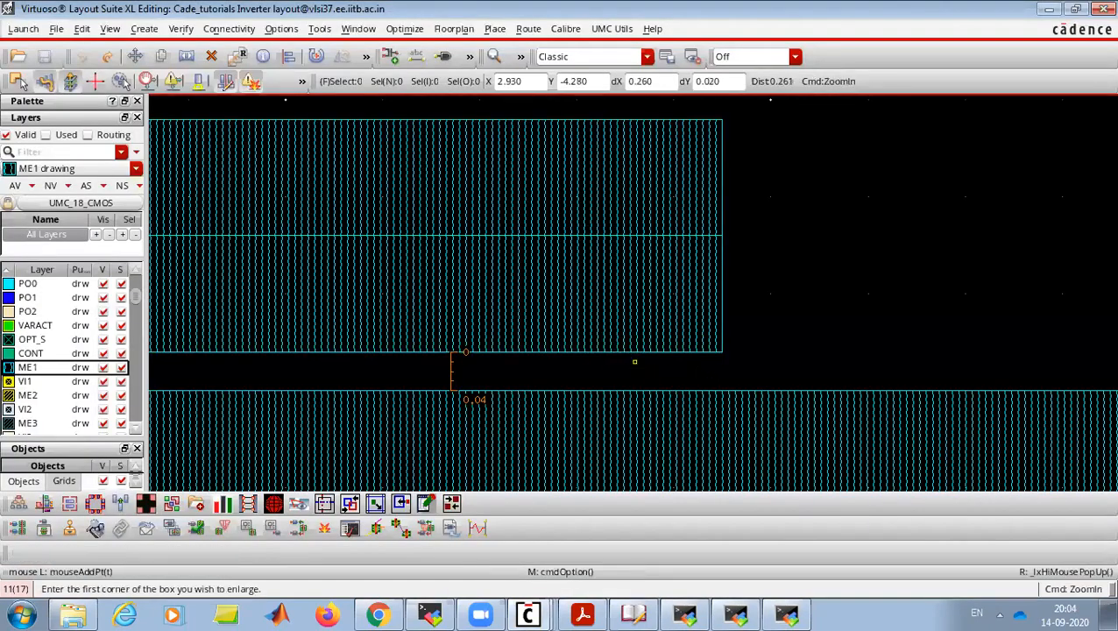
{"action": "key", "text": "Left"}
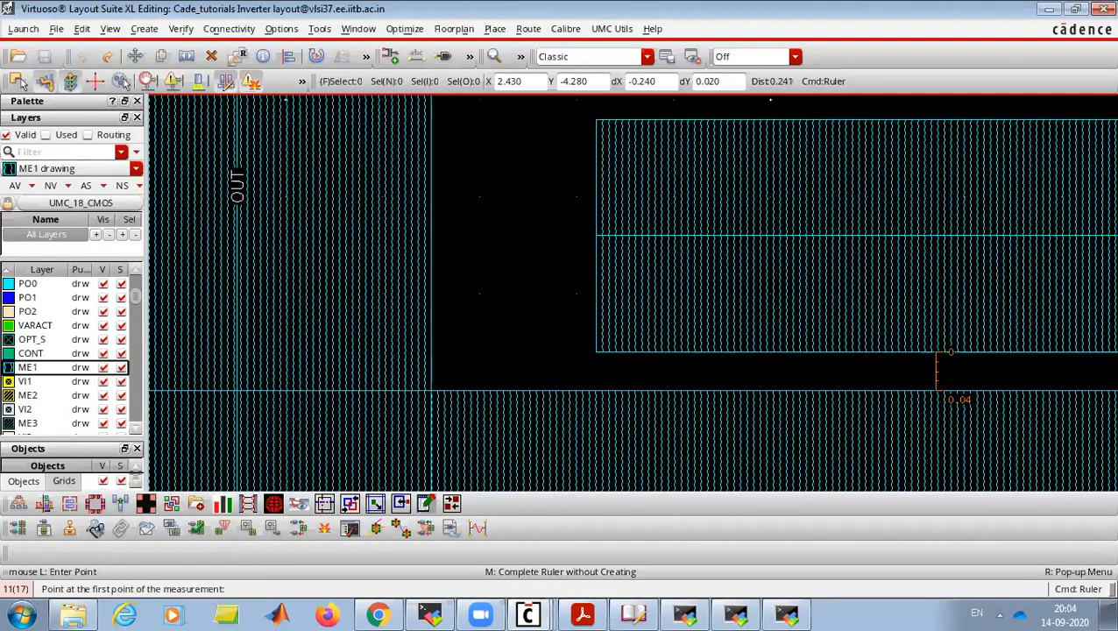
{"action": "key", "text": "k"}
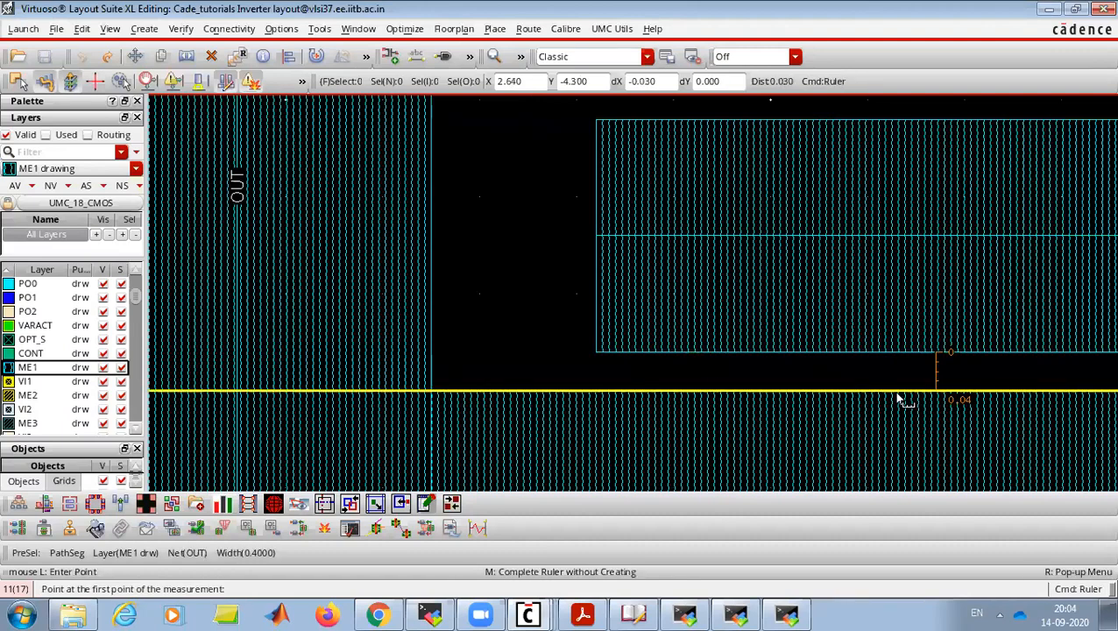
{"action": "left_click", "coordinate": [897, 392]}
{"action": "key", "text": "Escape"}
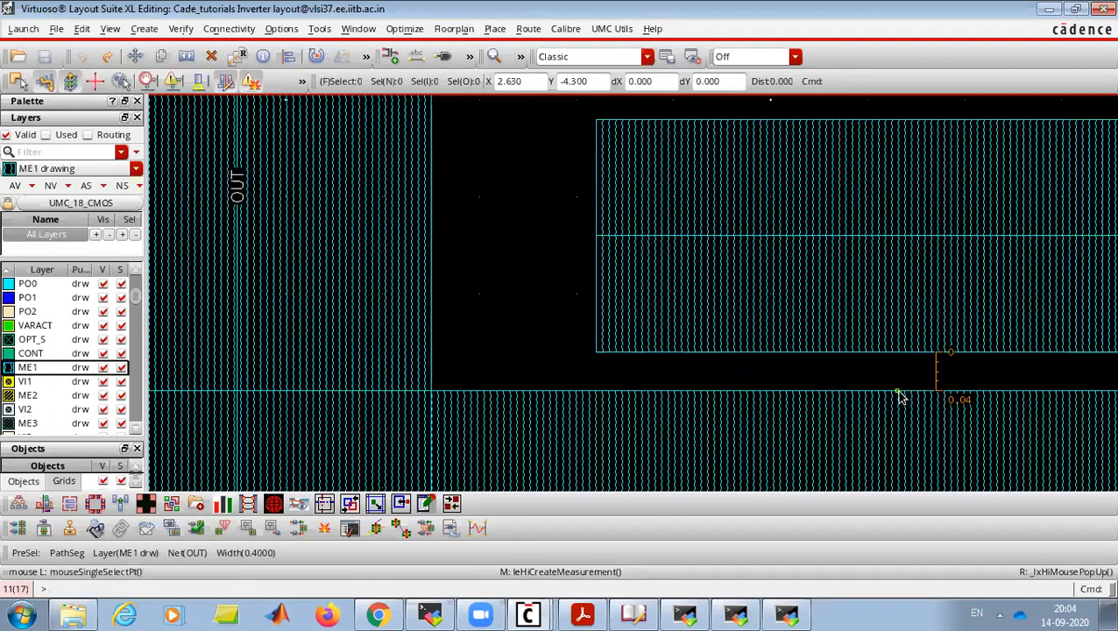
{"action": "key", "text": "k"}
{"action": "left_click", "coordinate": [897, 391]}
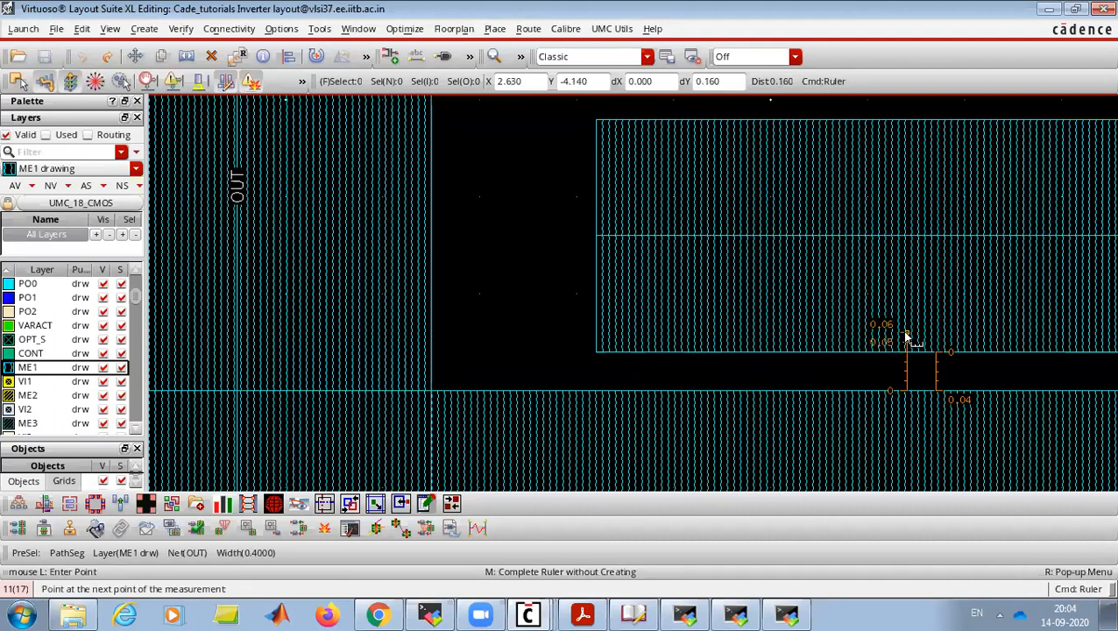
{"action": "scroll", "coordinate": [907, 309], "scroll_direction": "down", "scroll_amount": 2}
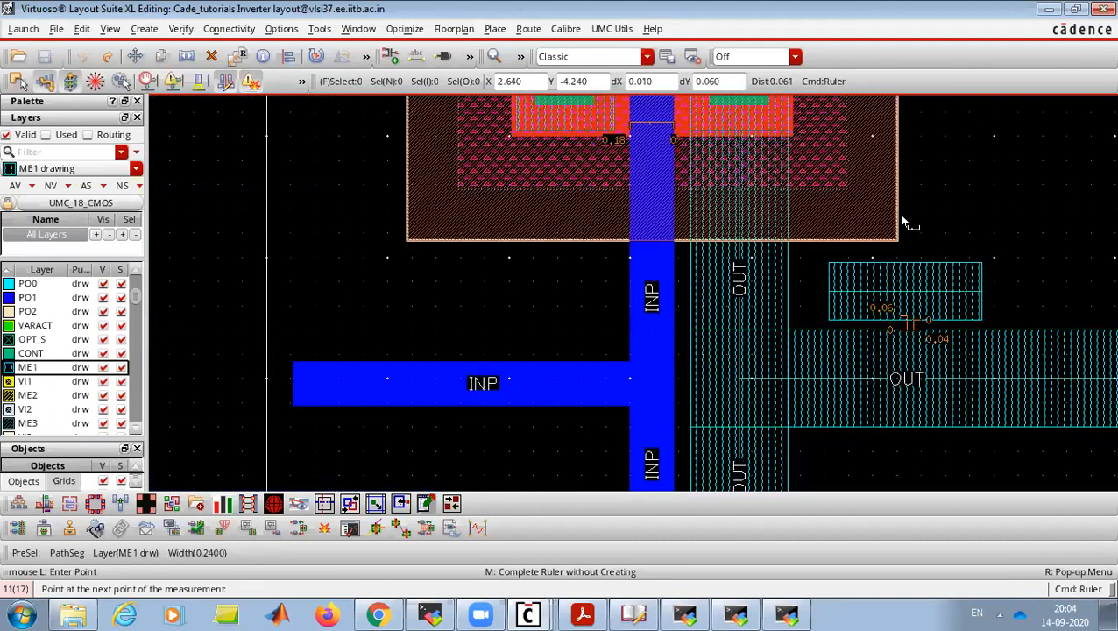
{"action": "left_click", "coordinate": [1037, 276]}
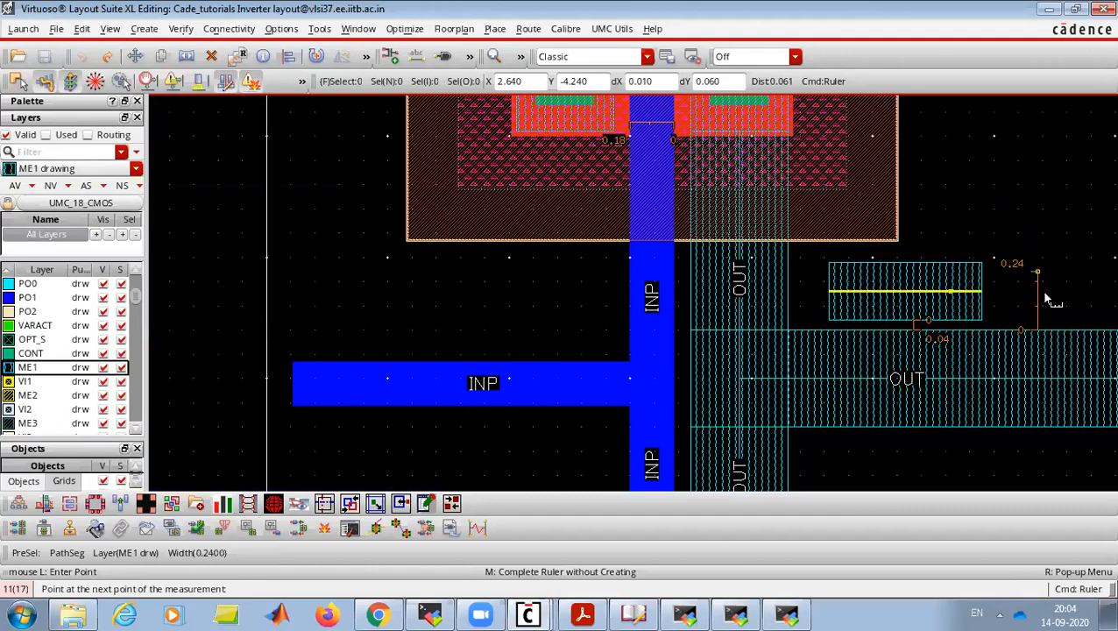
- Move the small ME1 strip so its lower edge sits at the upper end of the 0.24 ruler
{"action": "key", "text": "m"}
{"action": "left_click", "coordinate": [918, 300]}
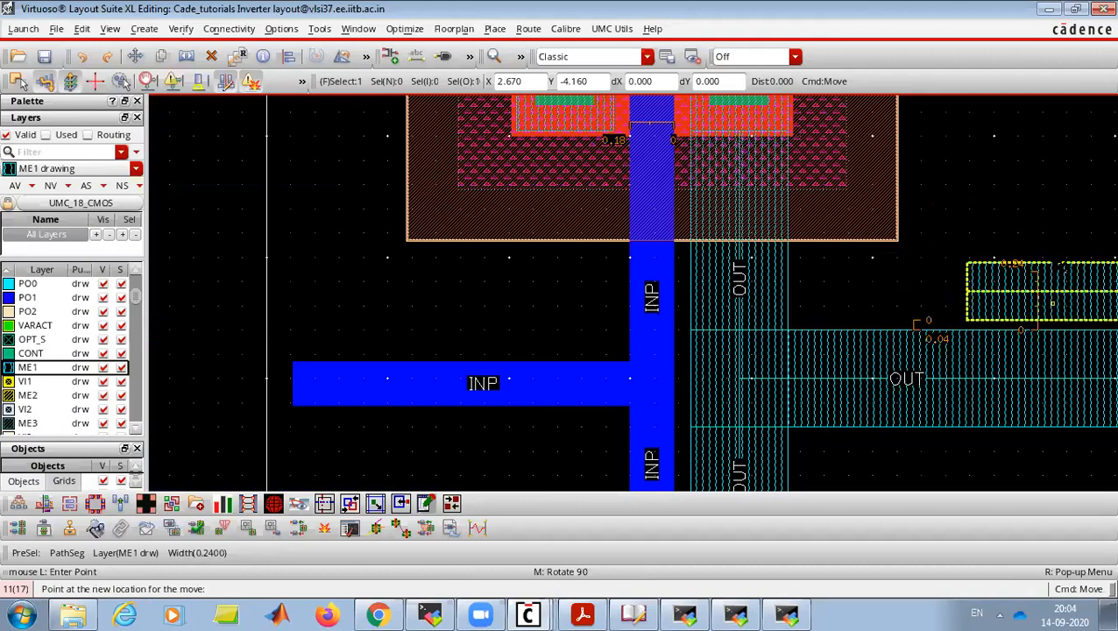
{"action": "left_click", "coordinate": [1052, 258]}
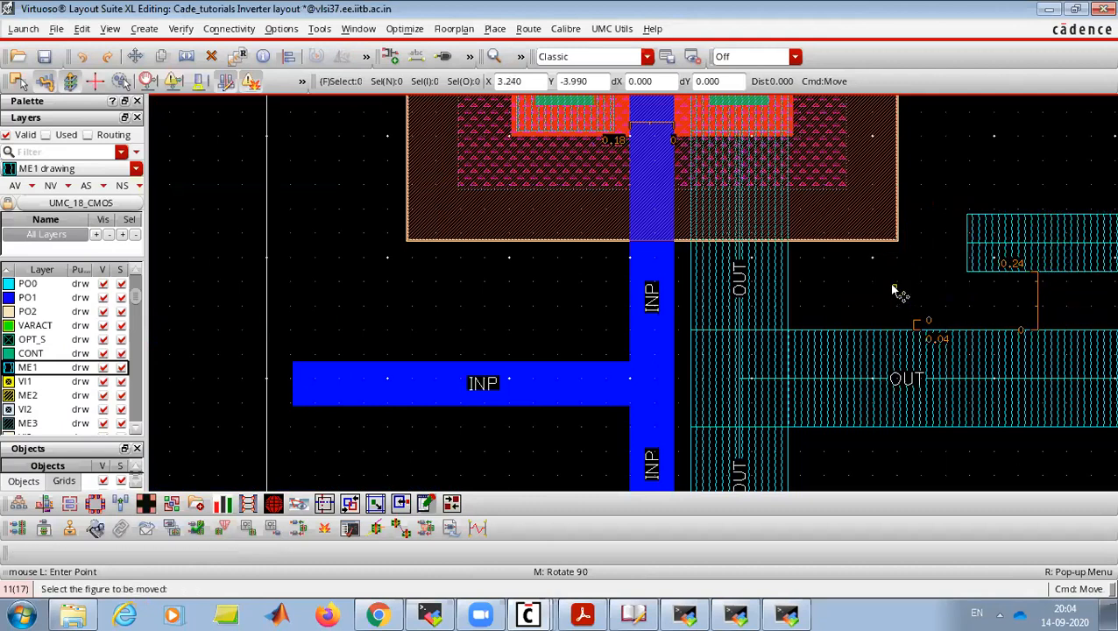
- Delete the small ME1 strip above the OUT wire and the 0.24 ruler
{"action": "key", "text": "Right"}
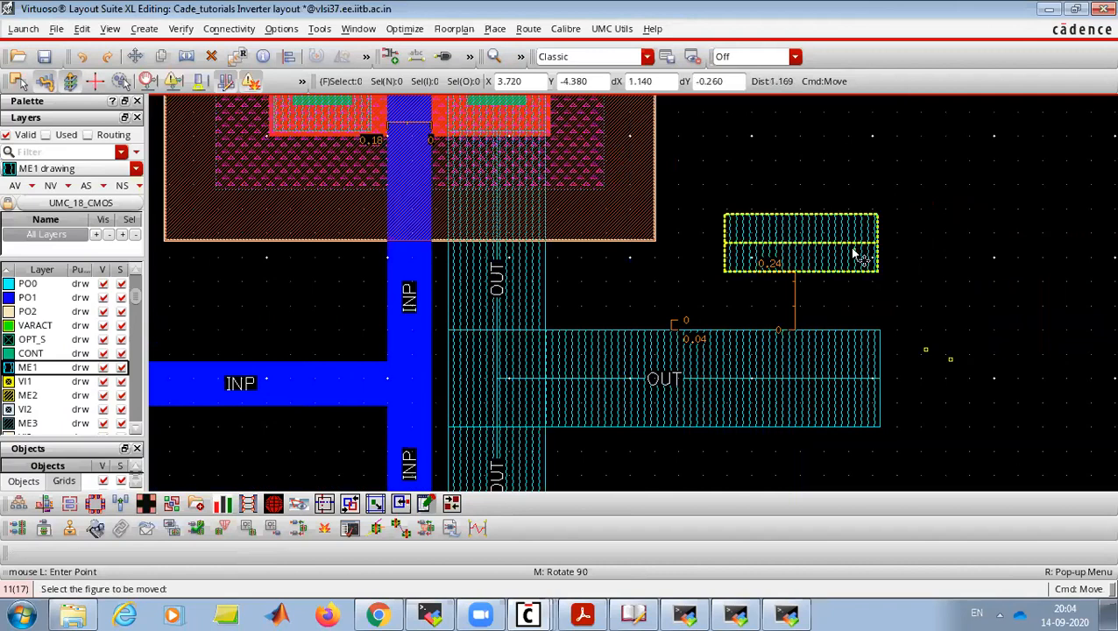
{"action": "key", "text": "Delete"}
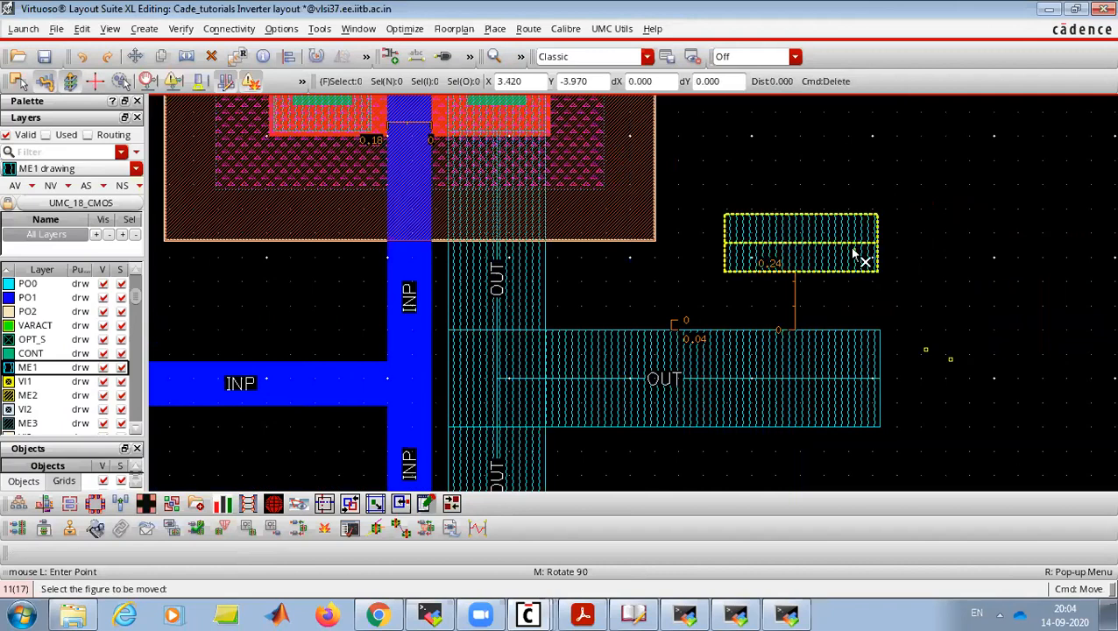
{"action": "left_click", "coordinate": [856, 256]}
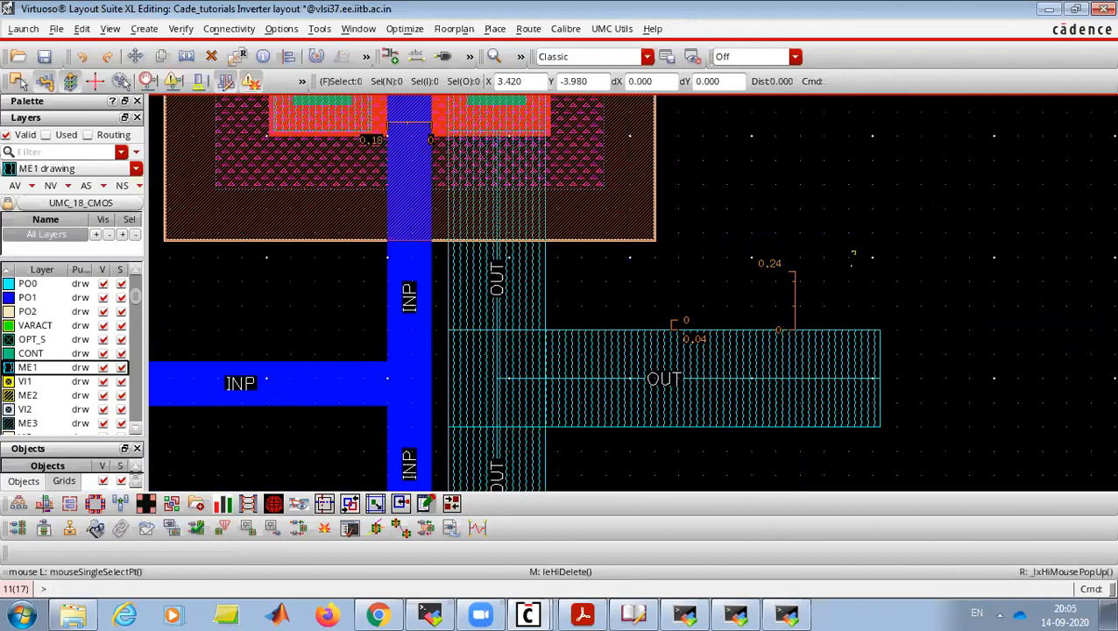
{"action": "left_click", "coordinate": [795, 304]}
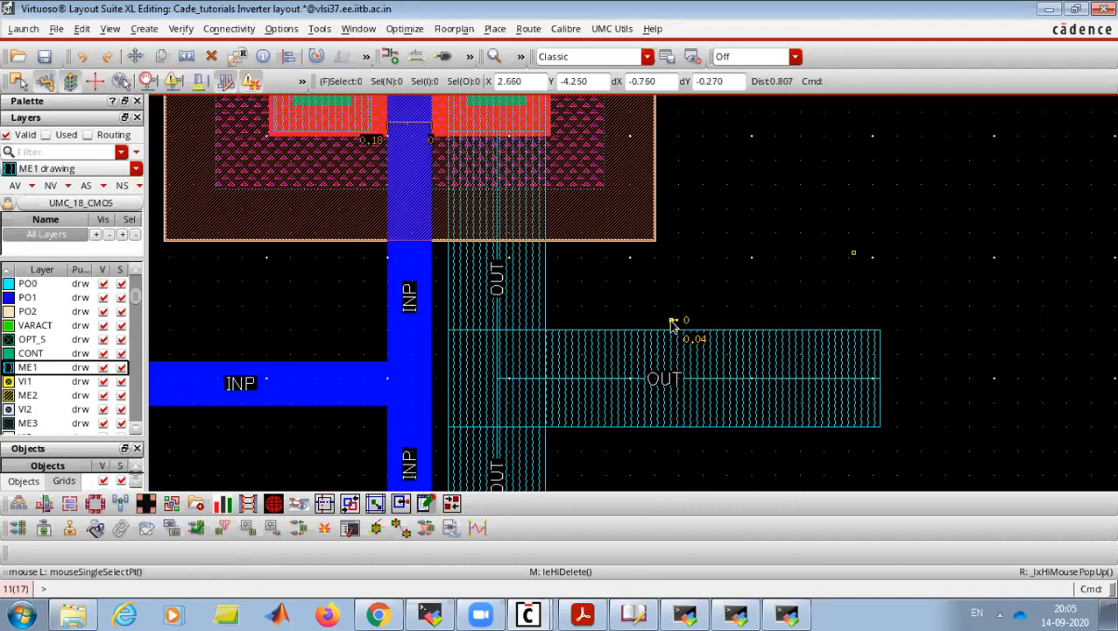
- Switch to the tutorial PDF in Adobe Acrobat Reader, view the CMOS Inverter cross-section slide, and return to the layout
{"action": "key", "text": "Delete"}
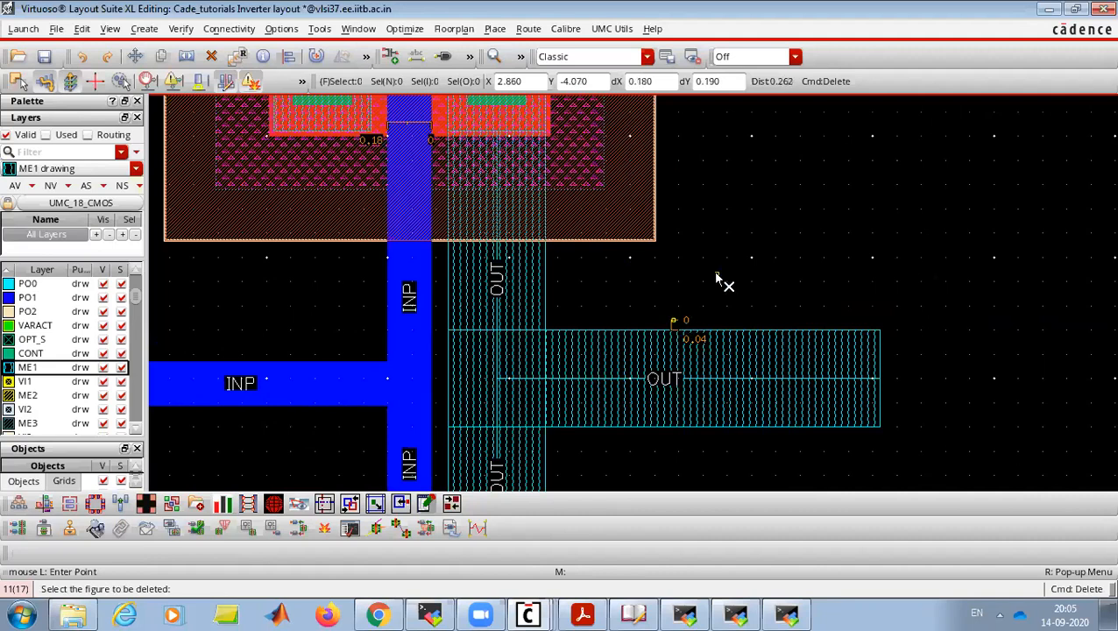
{"action": "key", "text": "Escape"}
{"action": "left_click", "coordinate": [583, 614]}
{"action": "scroll", "coordinate": [681, 392], "scroll_direction": "up", "scroll_amount": 2}
{"action": "scroll", "coordinate": [815, 377], "scroll_direction": "up", "scroll_amount": 2}
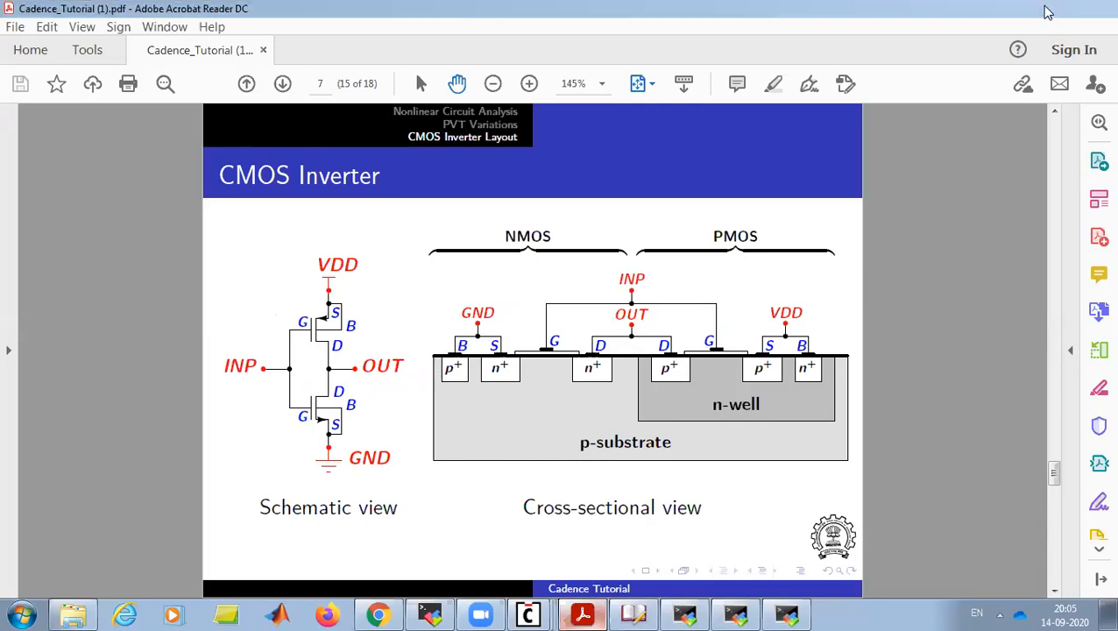
{"action": "key", "text": "alt+Tab"}
- Draw an NWEL drawing rectangle about 4.28 wide and 4.96 high enclosing the PMOS device and the VDD via
{"action": "key", "text": "z"}
{"action": "key", "text": "Escape"}
{"action": "scroll", "coordinate": [664, 366], "scroll_direction": "down", "scroll_amount": 1, "text": "ctrl"}
{"action": "scroll", "coordinate": [640, 291], "scroll_direction": "down", "scroll_amount": 1, "text": "ctrl"}
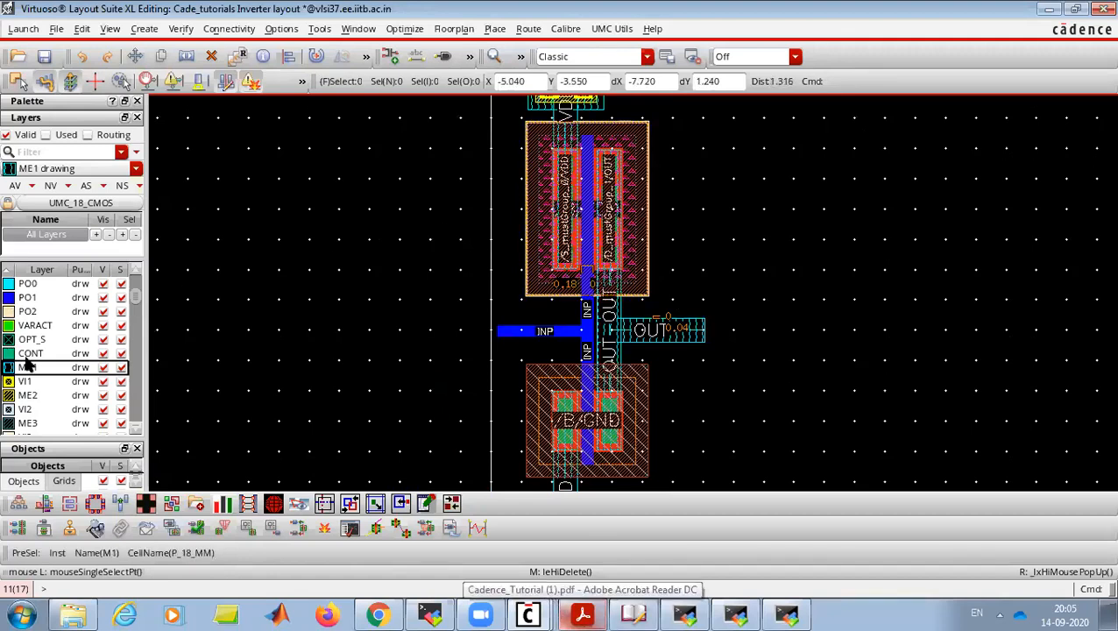
{"action": "left_click", "coordinate": [138, 298]}
{"action": "left_click_drag", "start_coordinate": [138, 298], "coordinate": [127, 277]}
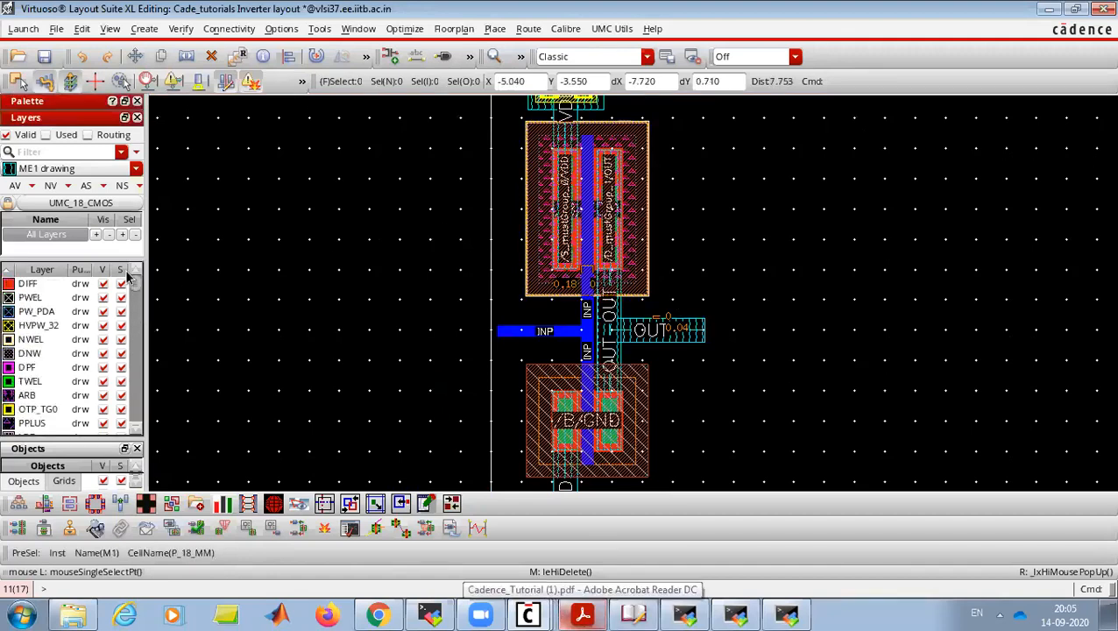
{"action": "left_click", "coordinate": [27, 344]}
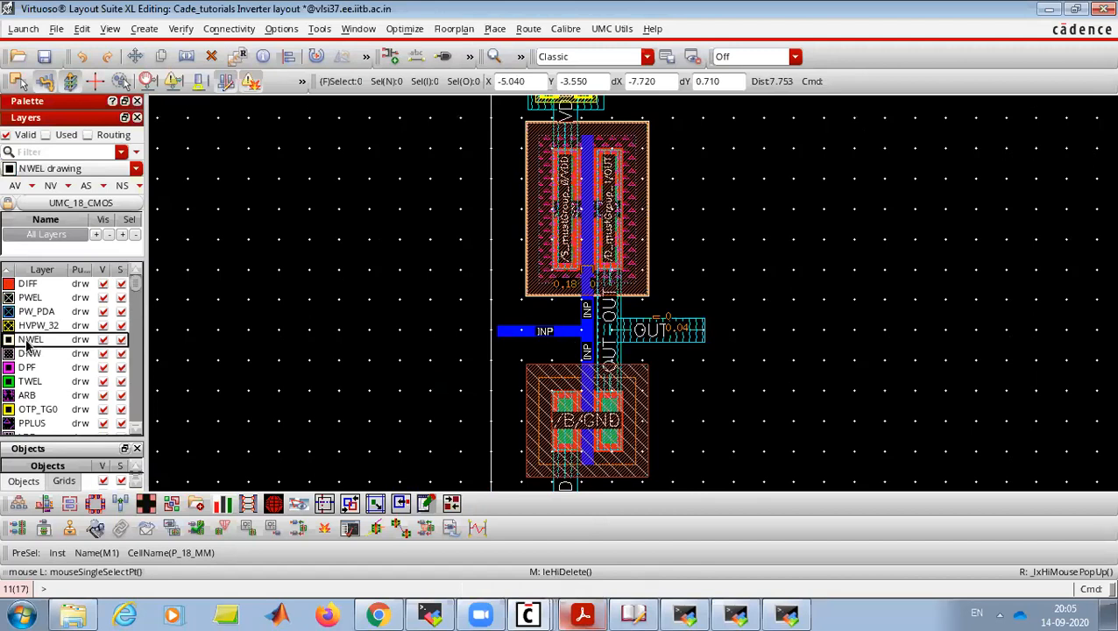
{"action": "scroll", "coordinate": [444, 394], "scroll_direction": "up", "scroll_amount": 1, "text": "ctrl"}
{"action": "scroll", "coordinate": [455, 213], "scroll_direction": "down", "scroll_amount": 2, "text": "ctrl"}
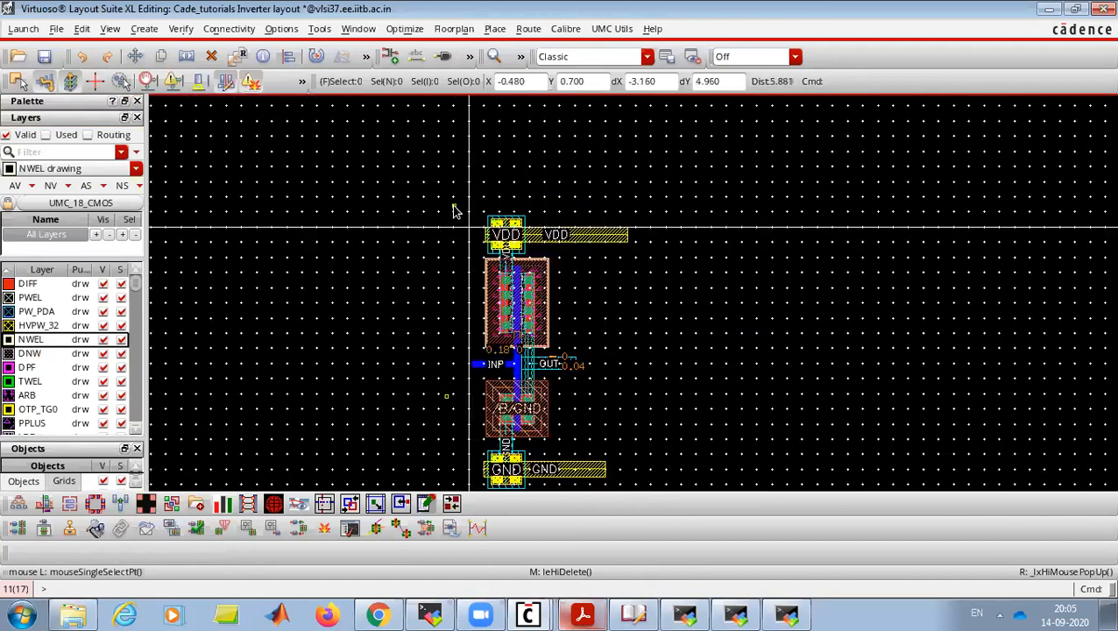
{"action": "key", "text": "r"}
{"action": "left_click", "coordinate": [454, 208]}
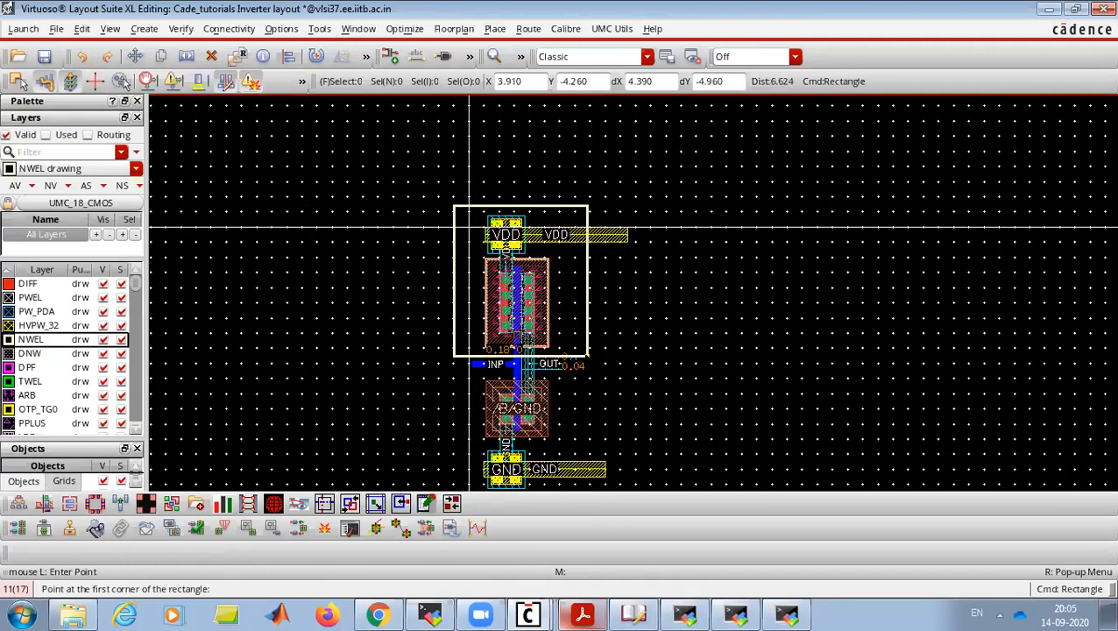
{"action": "left_click", "coordinate": [584, 356]}
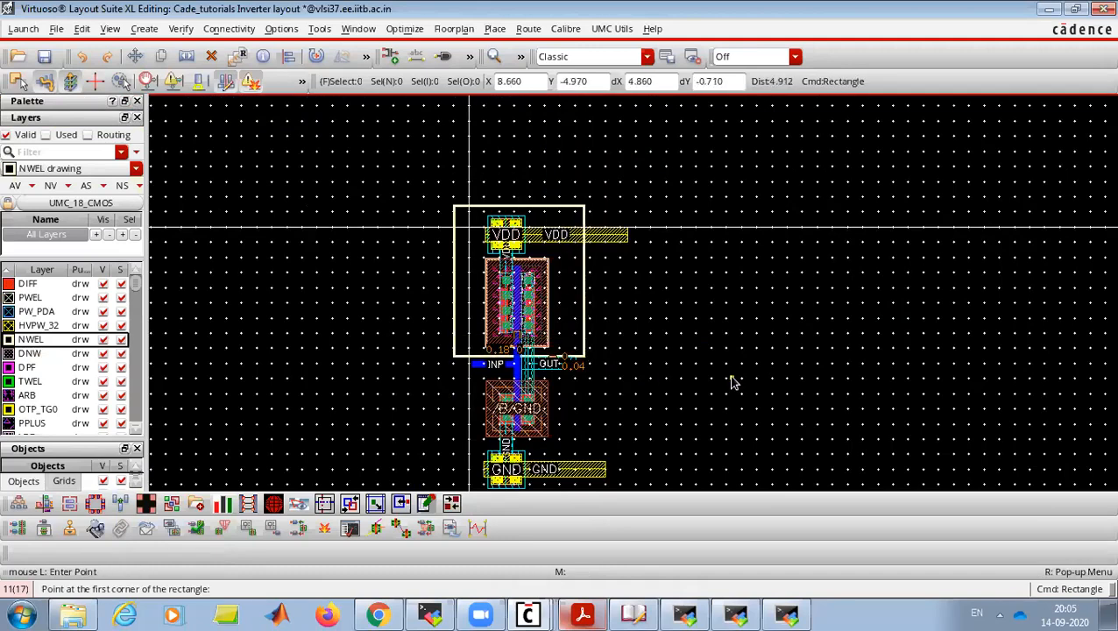
{"action": "key", "text": "Escape"}
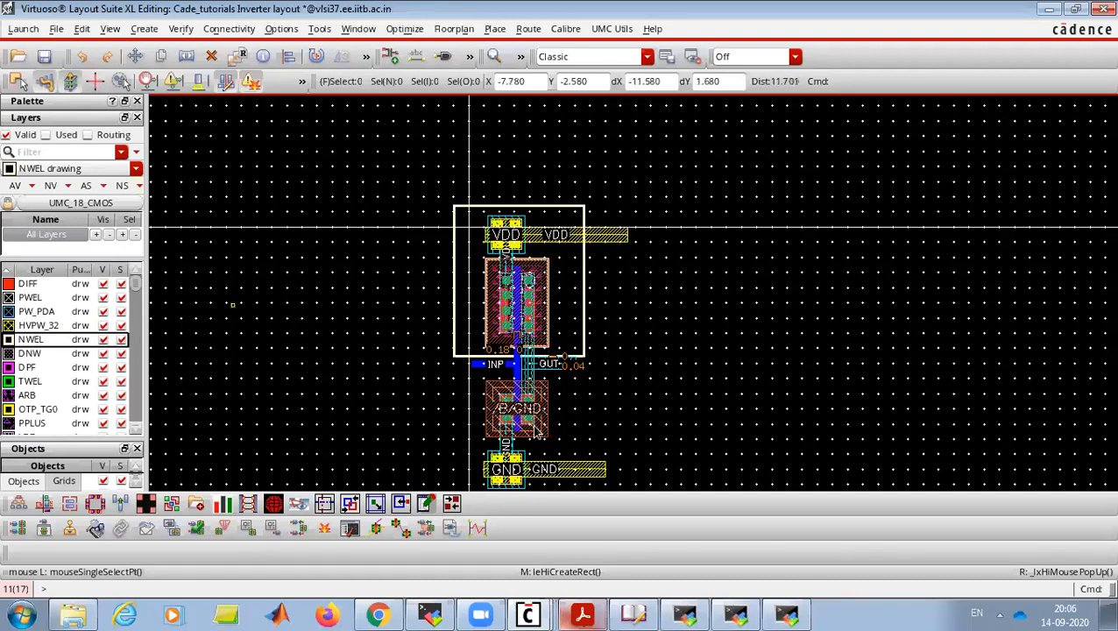
- Place an M1_NWEL via with 2 rows and 2 columns over the VDD via inside the n-well rectangle
{"action": "key", "text": "o"}
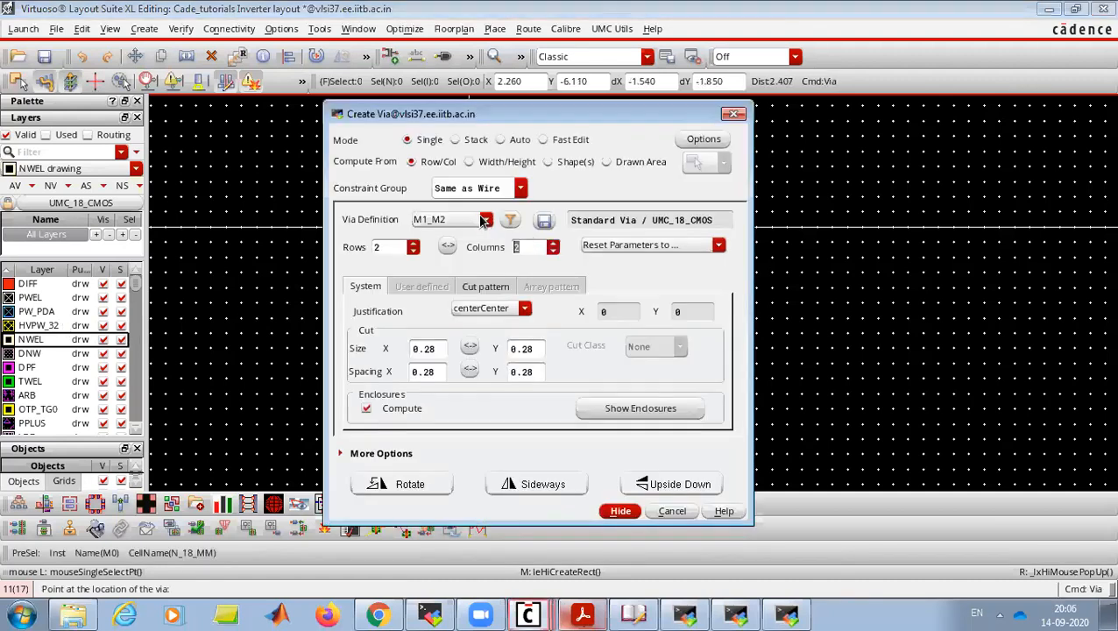
{"action": "left_click", "coordinate": [487, 220]}
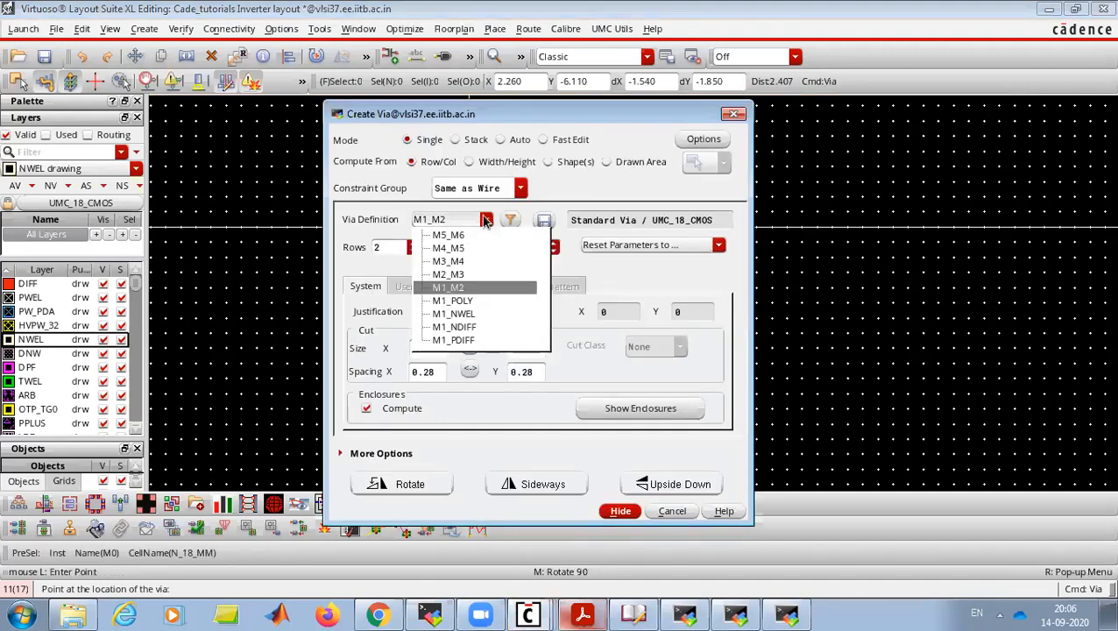
{"action": "left_click", "coordinate": [462, 317]}
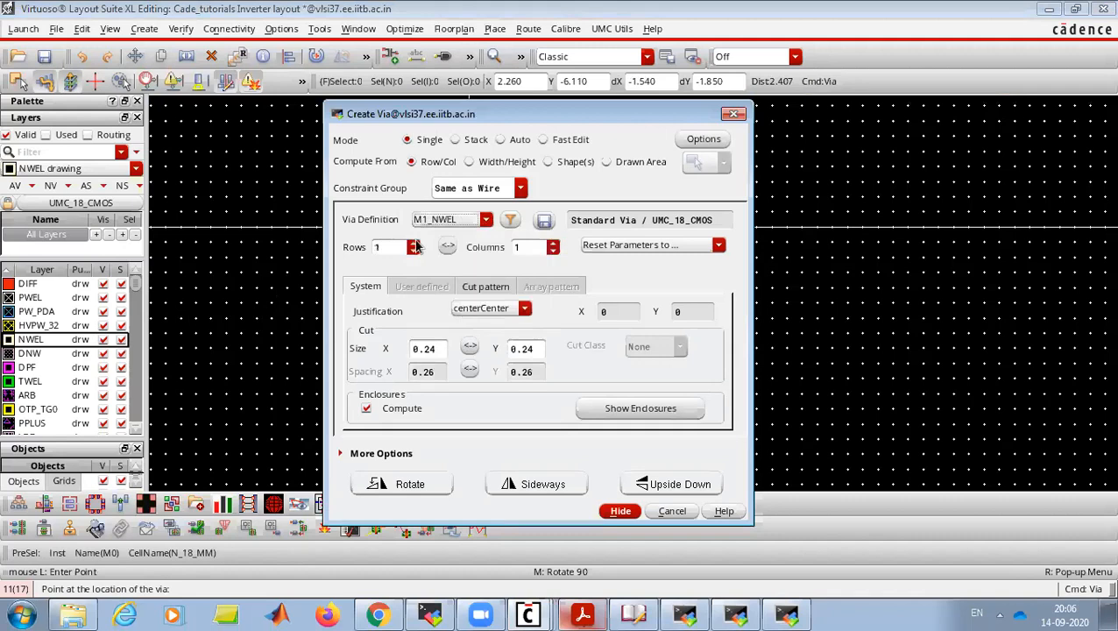
{"action": "left_click", "coordinate": [616, 512]}
{"action": "left_click", "coordinate": [587, 615]}
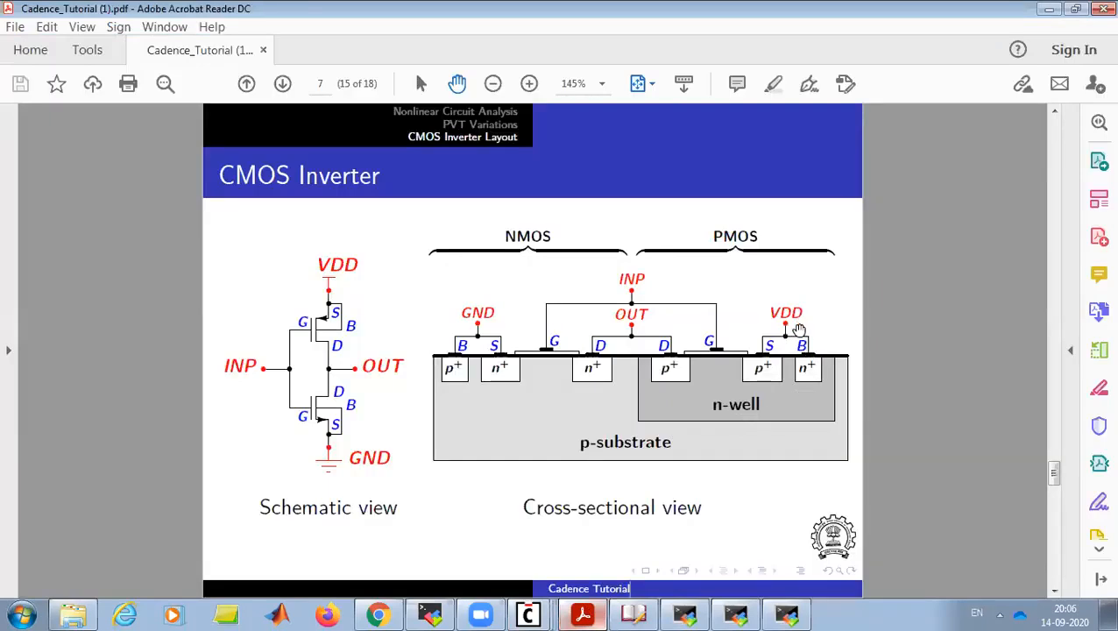
{"action": "left_click", "coordinate": [1049, 9]}
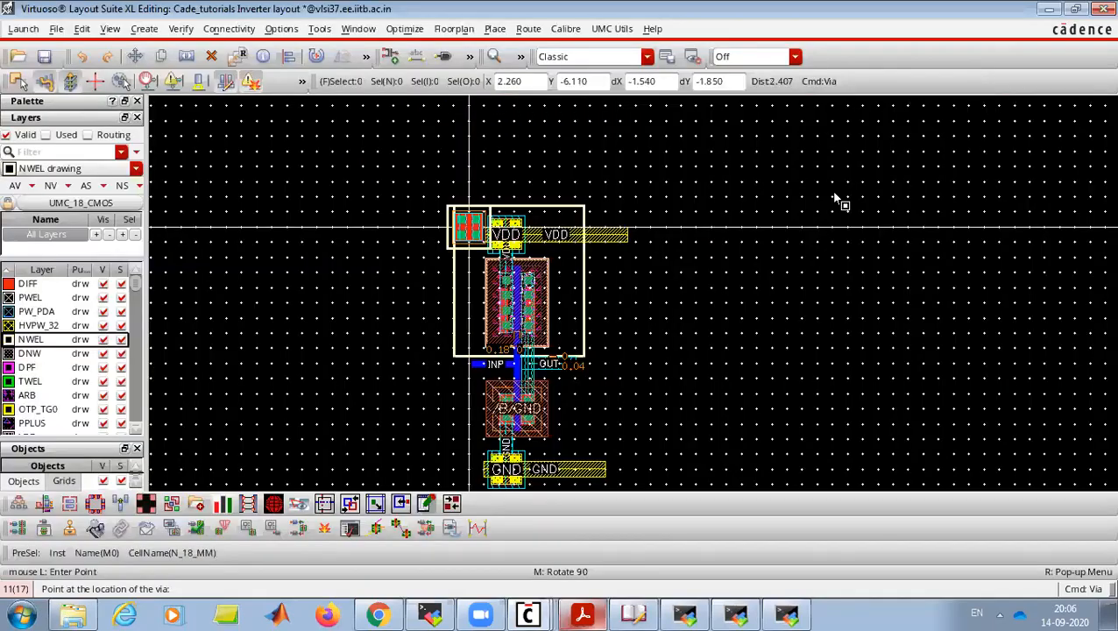
{"action": "scroll", "coordinate": [568, 221], "scroll_direction": "up", "scroll_amount": 2, "text": "ctrl"}
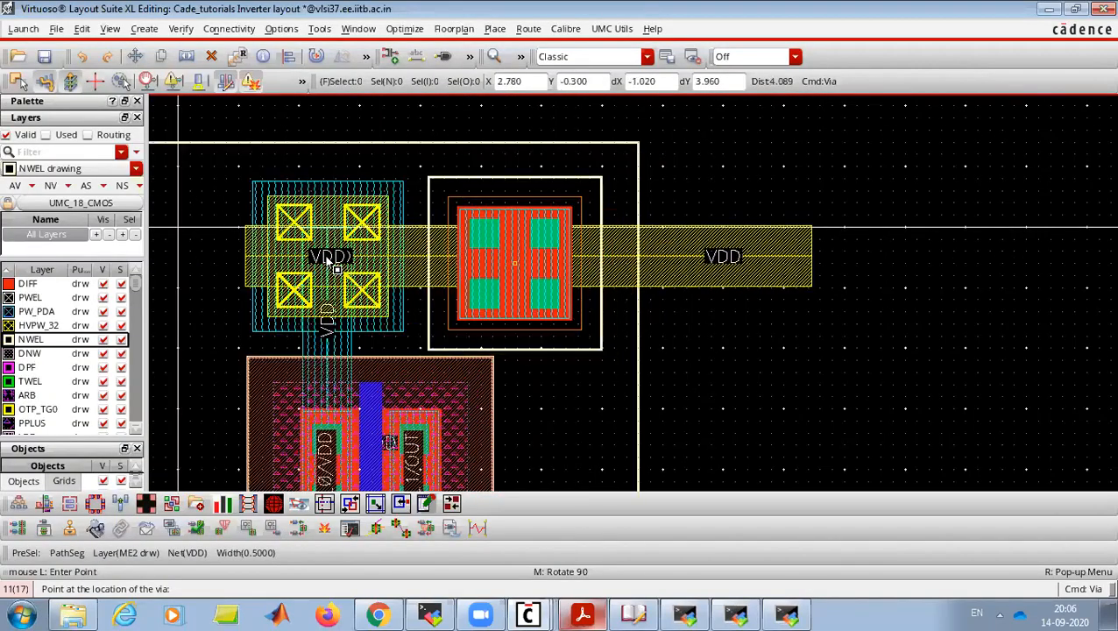
{"action": "left_click", "coordinate": [388, 263]}
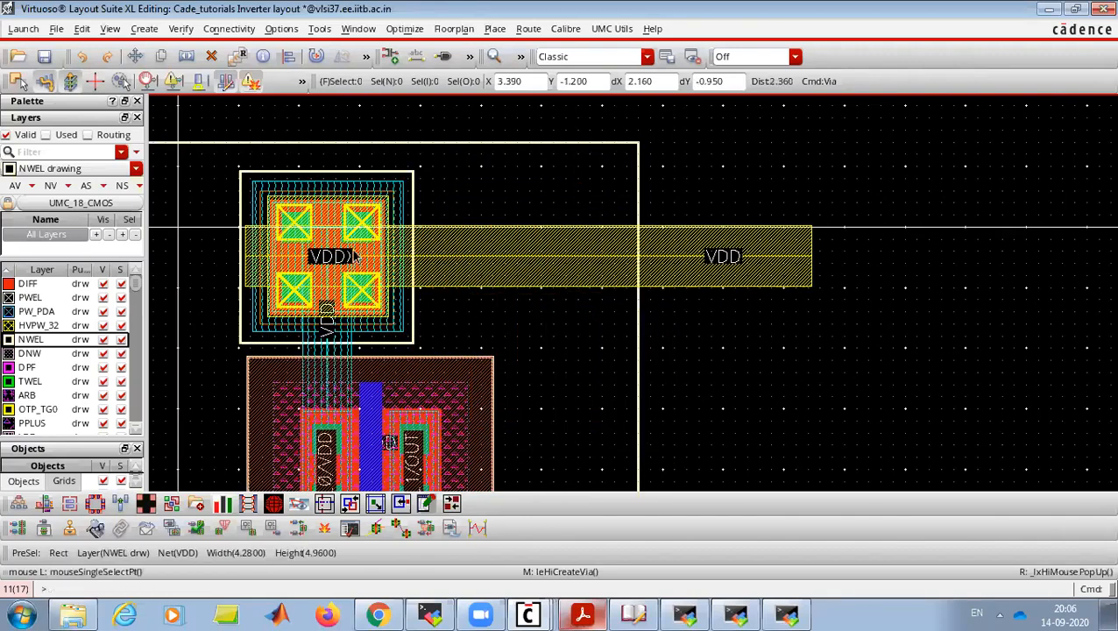
{"action": "key", "text": "Escape"}
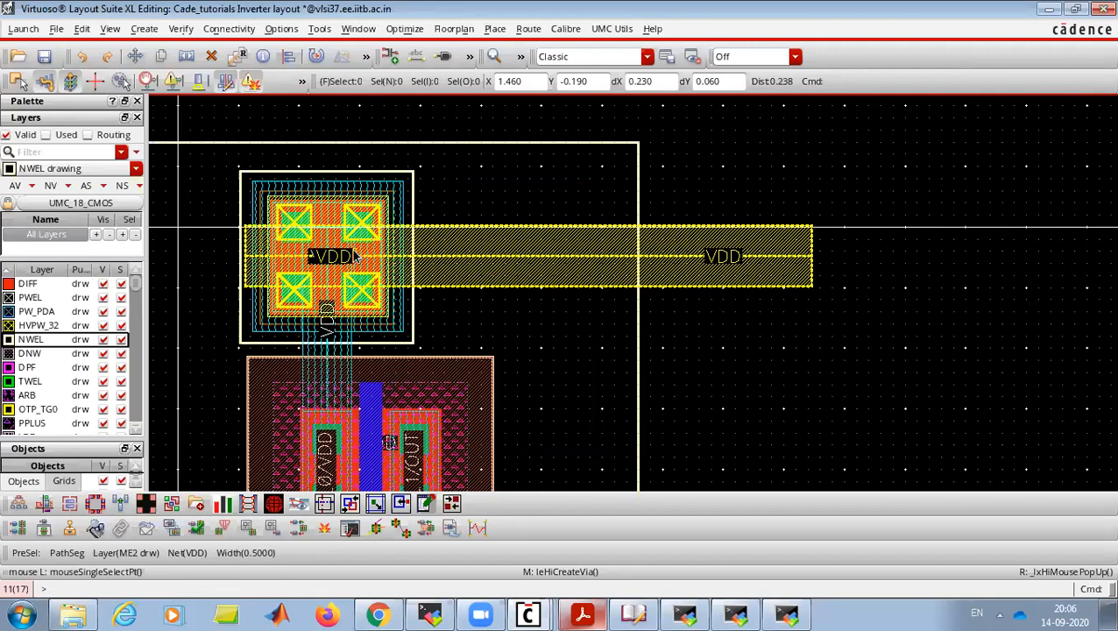
- Switch to the tutorial PDF to check the body contacts in the CMOS inverter cross-section, and return to the full layout
{"action": "left_click", "coordinate": [582, 613]}
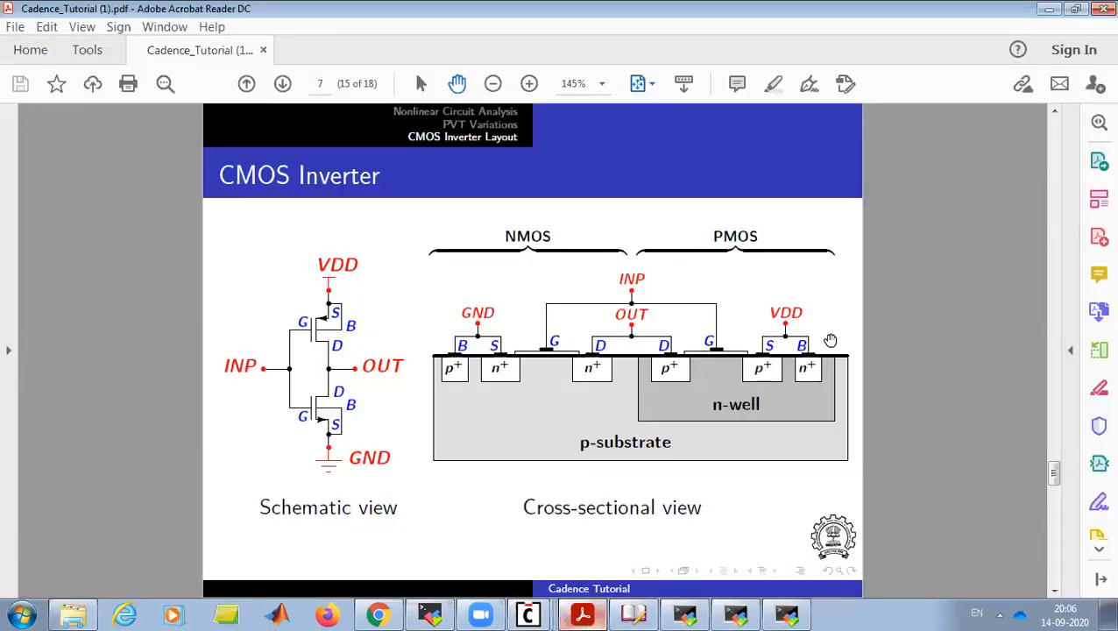
{"action": "left_click", "coordinate": [1046, 9]}
{"action": "scroll", "coordinate": [662, 210], "scroll_direction": "down", "scroll_amount": 2}
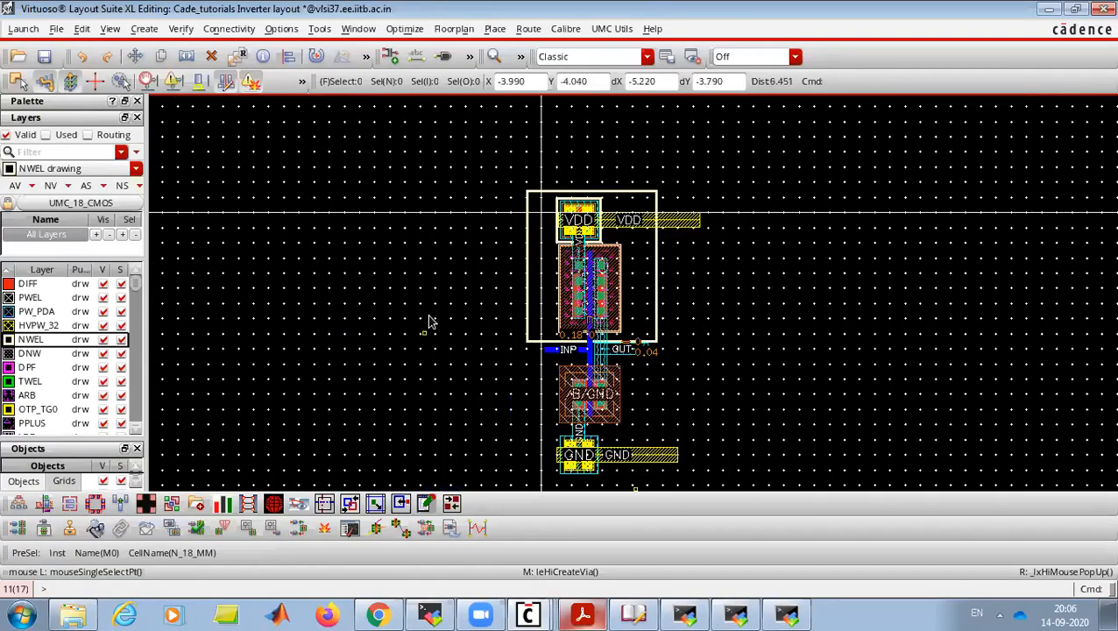
{"action": "scroll", "coordinate": [426, 298], "scroll_direction": "down", "scroll_amount": 1}
{"action": "scroll", "coordinate": [519, 371], "scroll_direction": "up", "scroll_amount": 1}
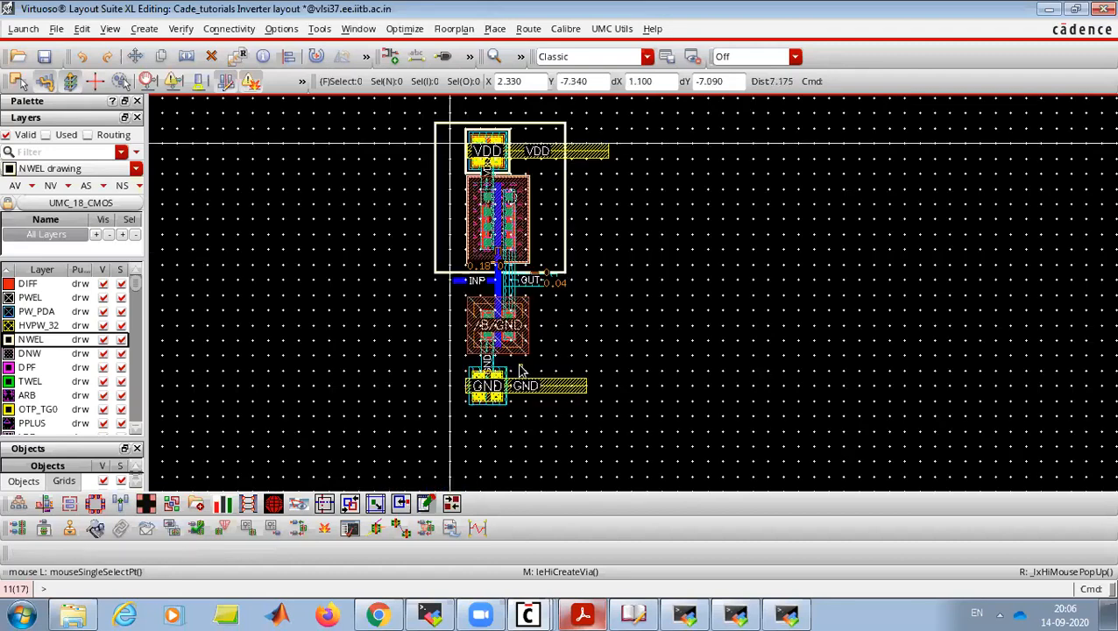
- Place an M1_PDIFF via with 2 rows and 2 columns over the GND via below the NMOS
{"action": "key", "text": "o"}
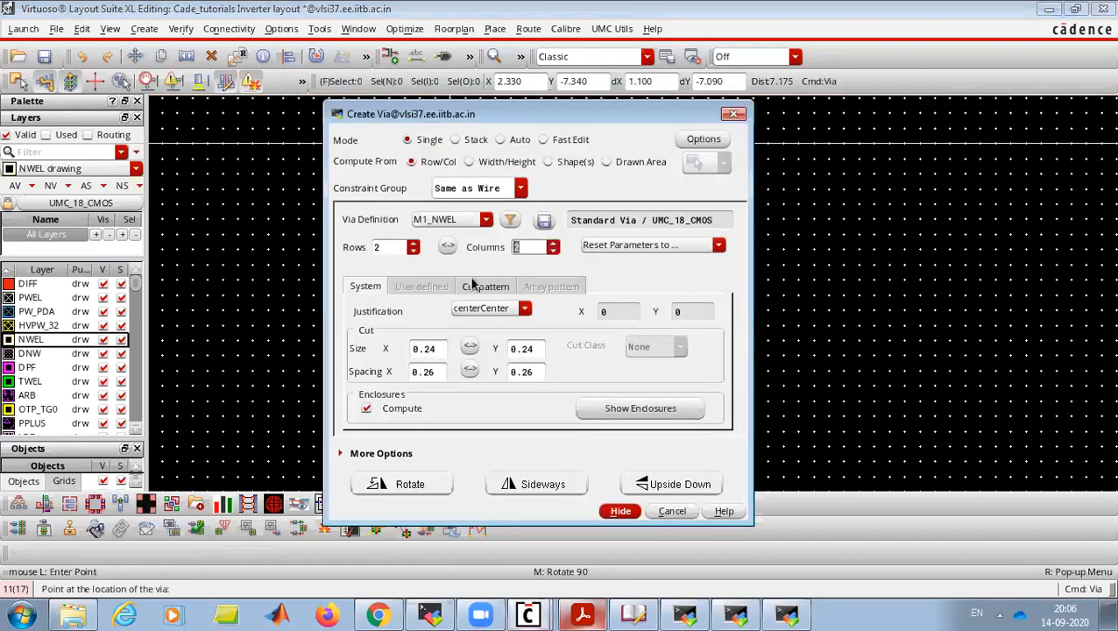
{"action": "left_click", "coordinate": [484, 223]}
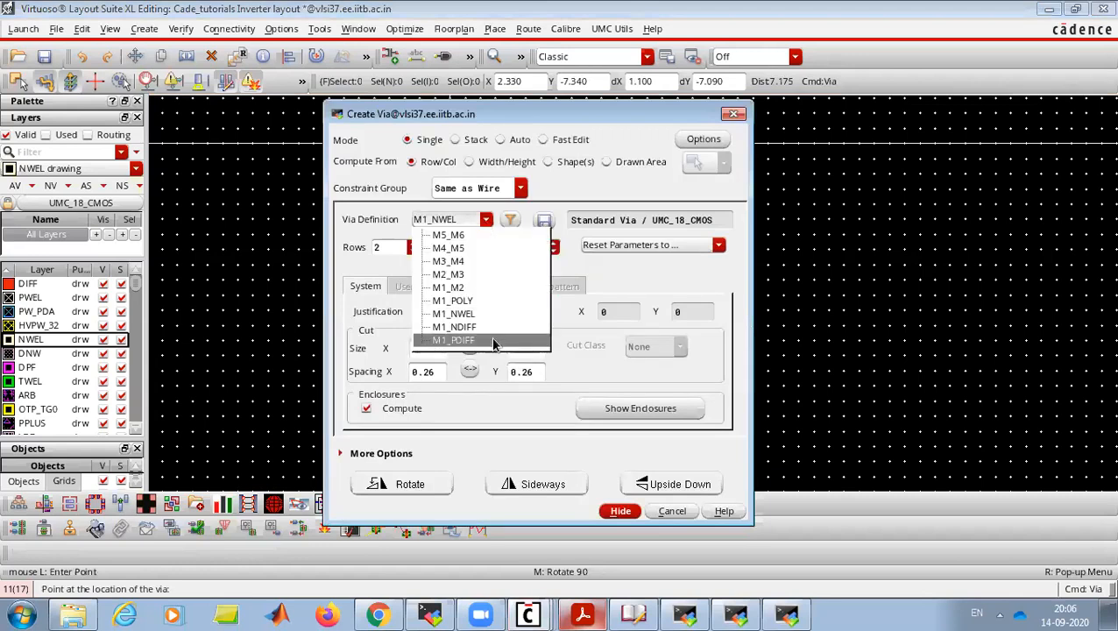
{"action": "left_click", "coordinate": [493, 344]}
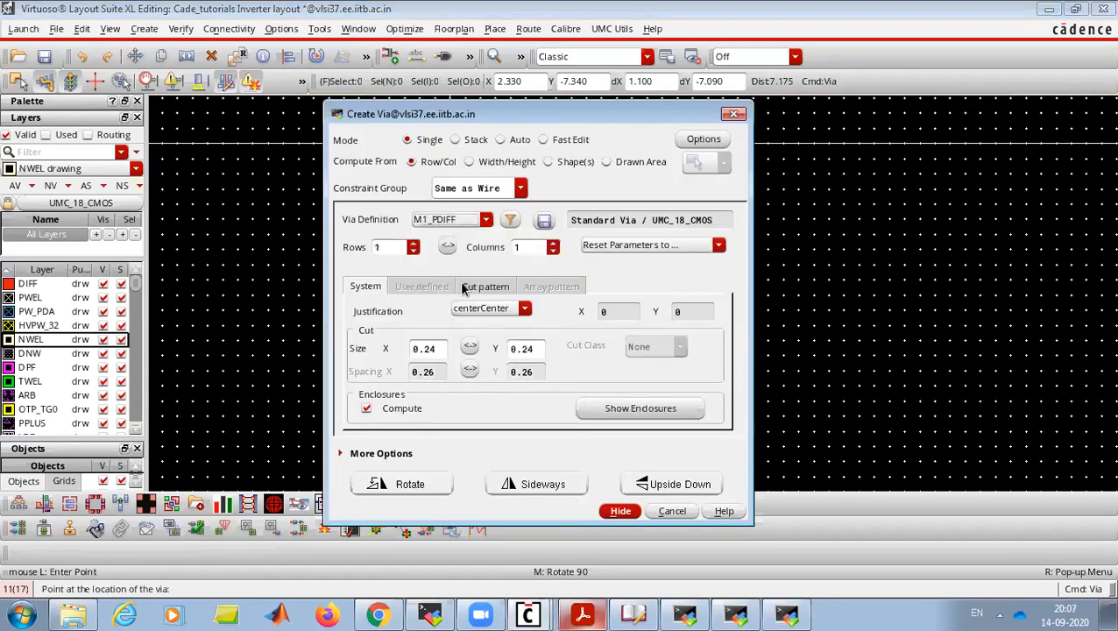
{"action": "left_click", "coordinate": [553, 243]}
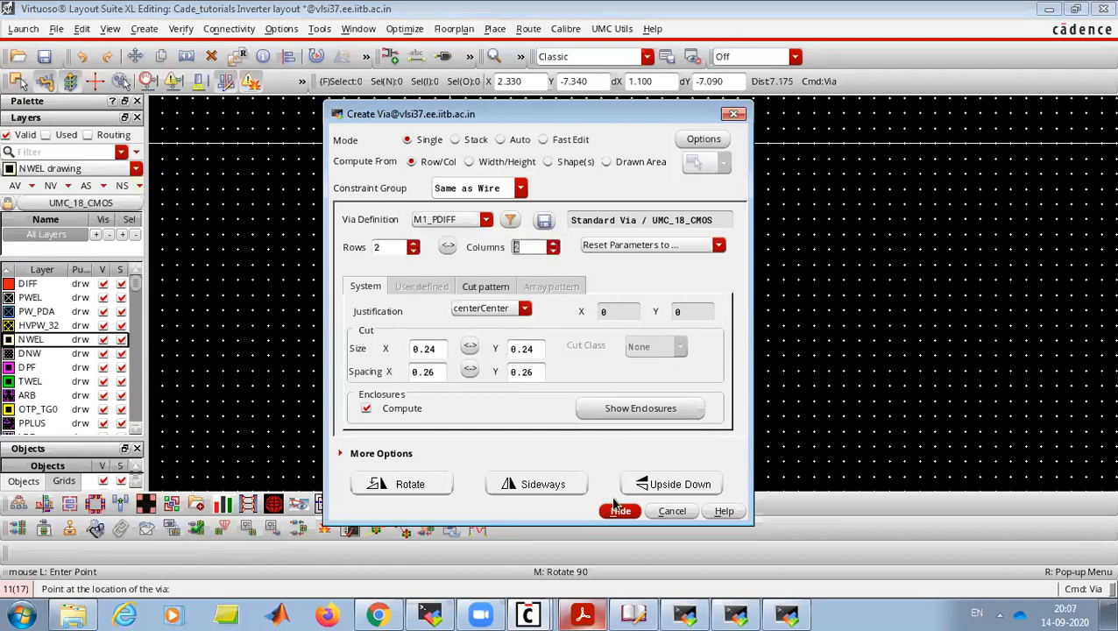
{"action": "left_click", "coordinate": [621, 511]}
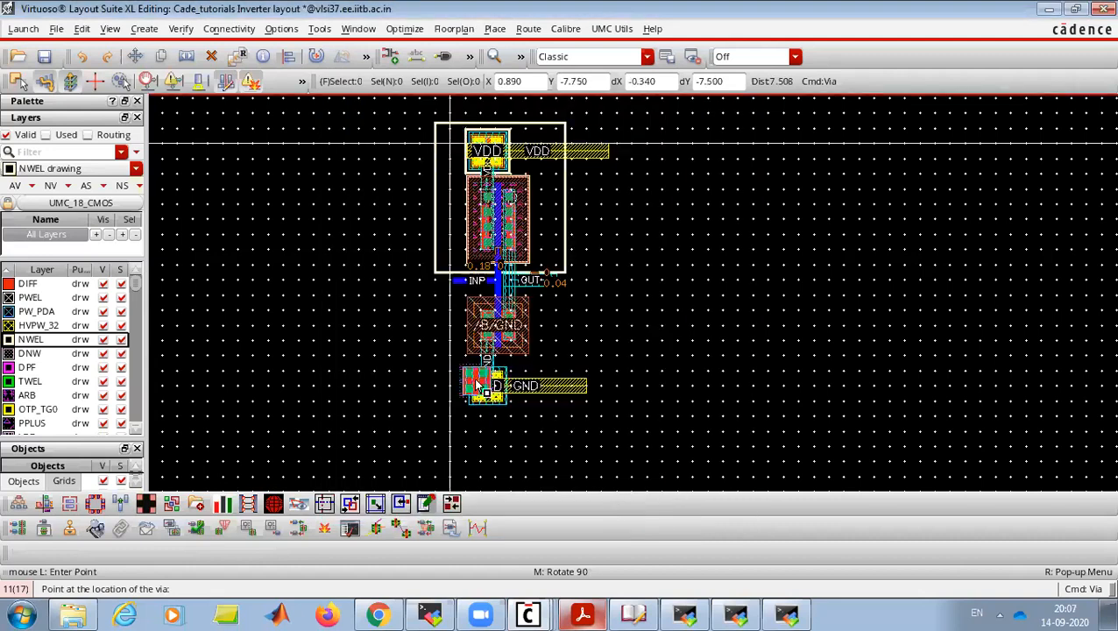
{"action": "scroll", "coordinate": [473, 378], "scroll_direction": "up", "scroll_amount": 2, "text": "ctrl"}
{"action": "scroll", "coordinate": [479, 383], "scroll_direction": "up", "scroll_amount": 2, "text": "ctrl"}
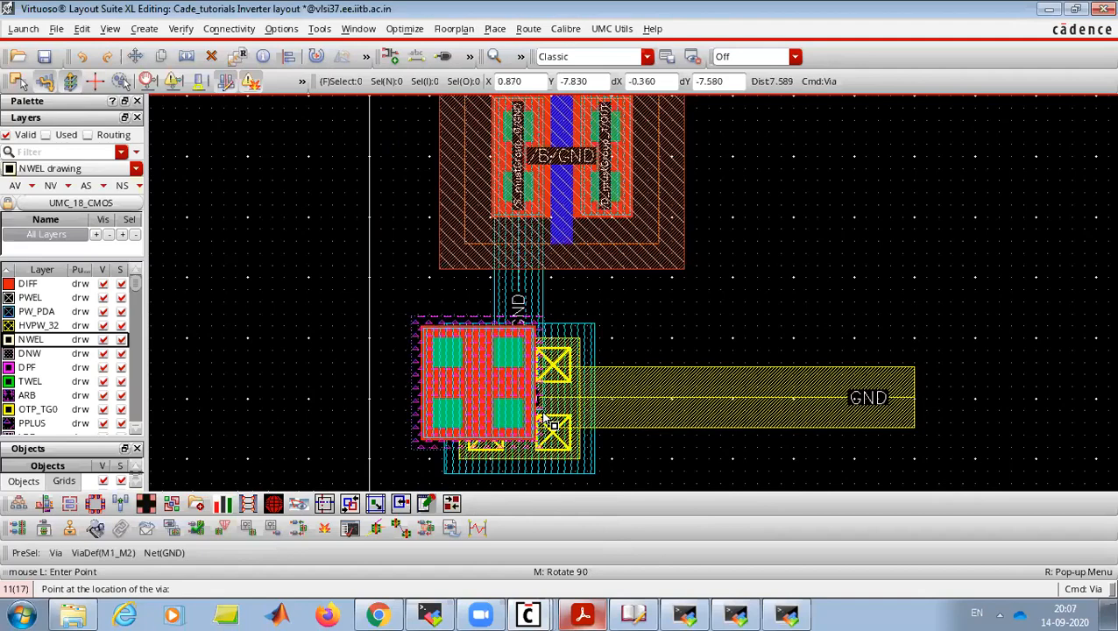
{"action": "scroll", "coordinate": [543, 421], "scroll_direction": "up", "scroll_amount": 2, "text": "ctrl"}
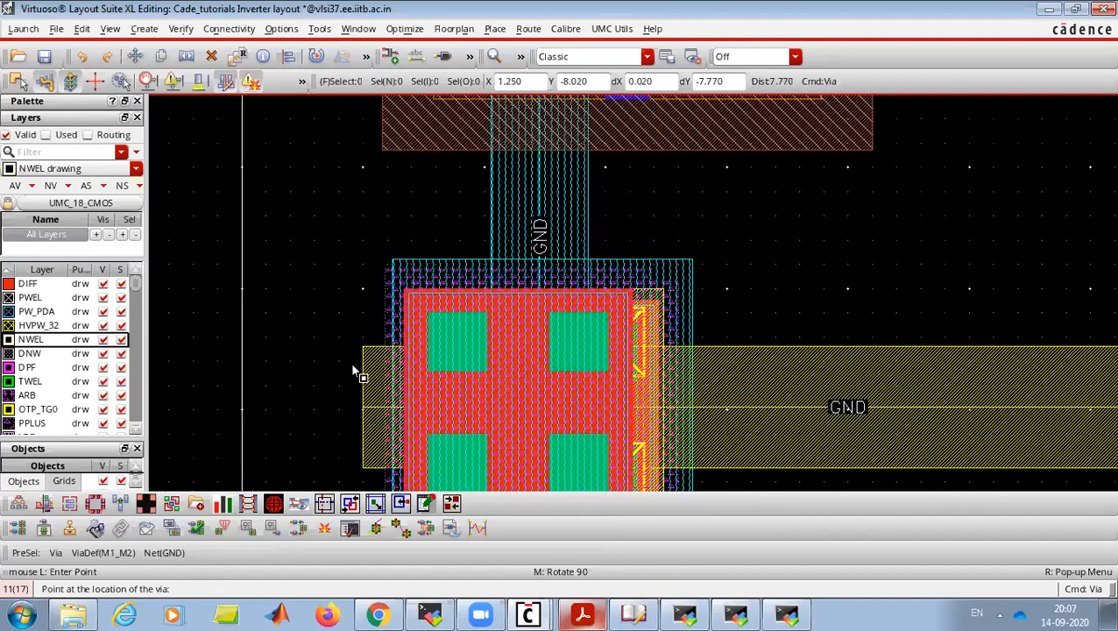
{"action": "key", "text": "Escape"}
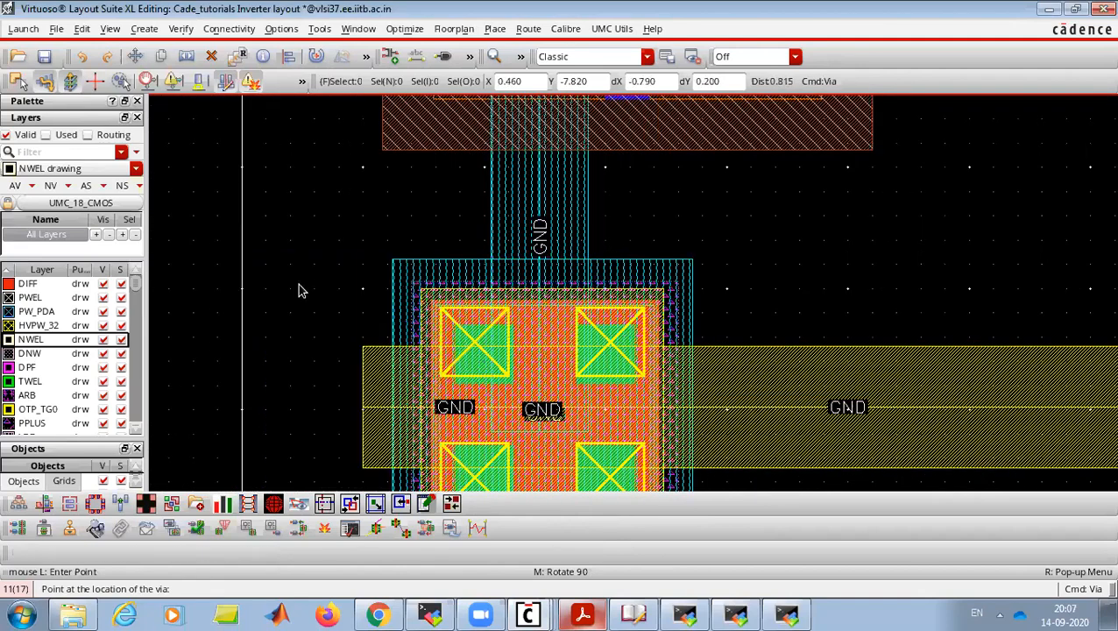
- Save the Inverter layout and rerun Calibre nmDRC on it
{"action": "scroll", "coordinate": [349, 376], "scroll_direction": "down", "scroll_amount": 2, "text": "ctrl"}
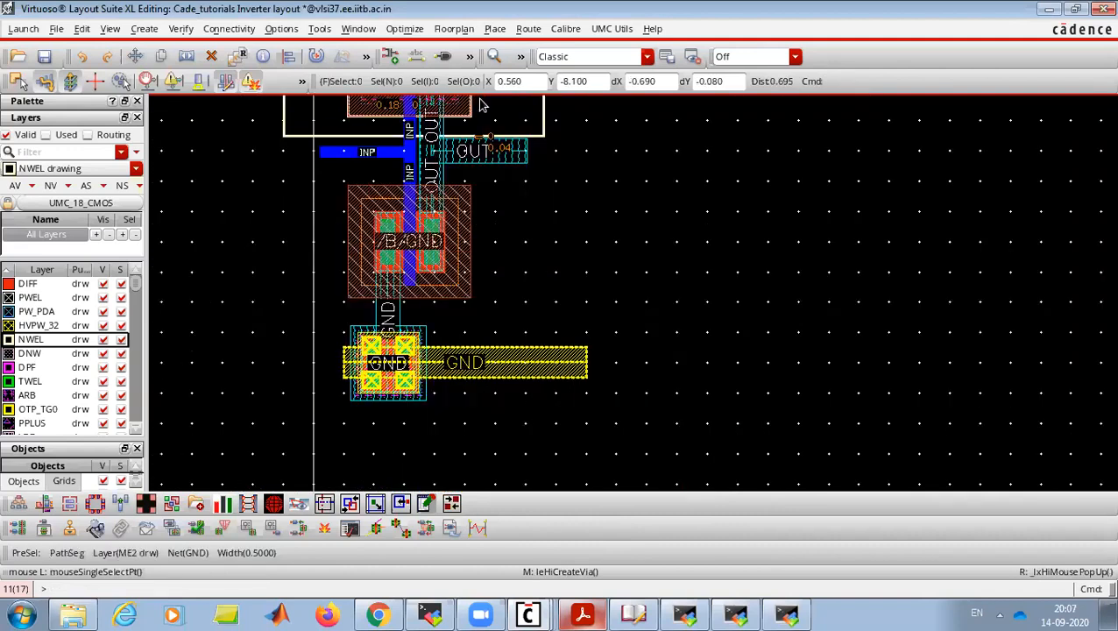
{"action": "scroll", "coordinate": [350, 381], "scroll_direction": "down", "scroll_amount": 2, "text": "ctrl"}
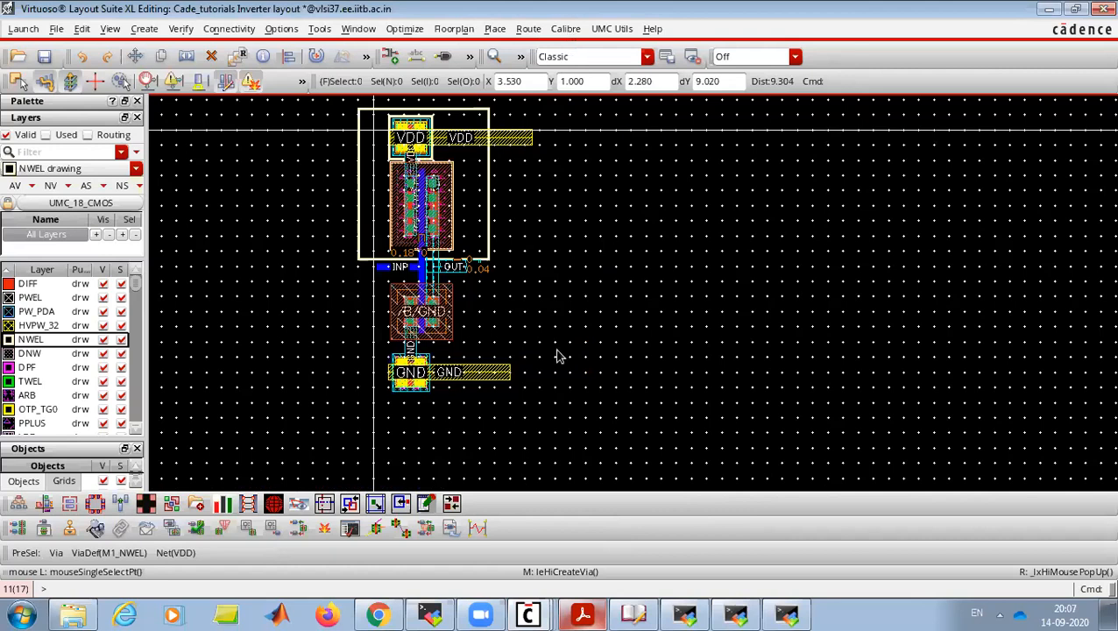
{"action": "left_click", "coordinate": [527, 614]}
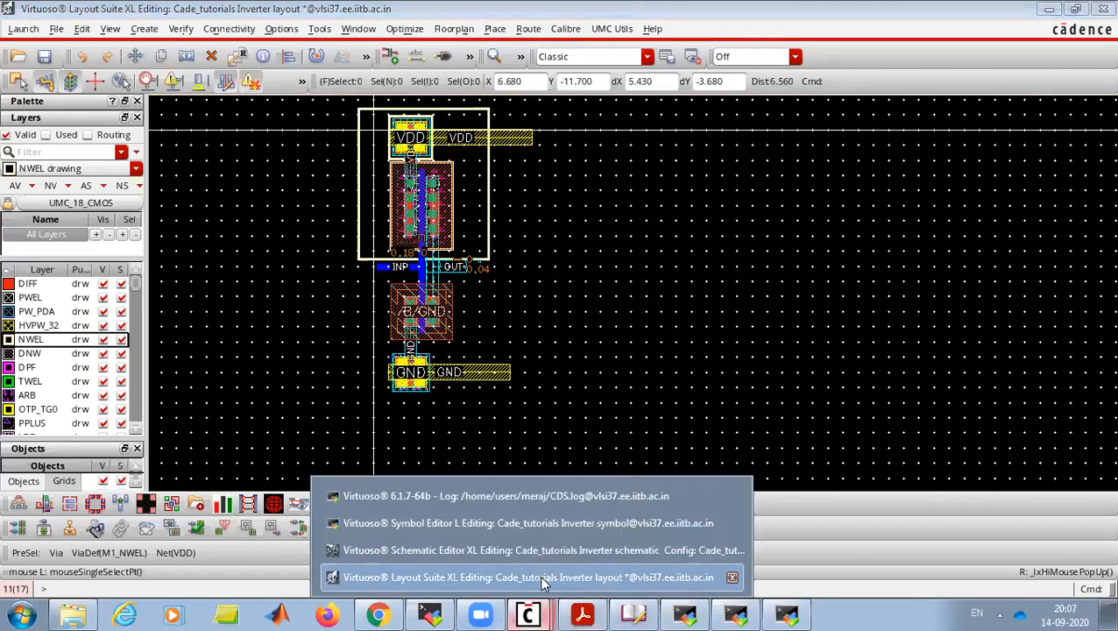
{"action": "left_click", "coordinate": [46, 55]}
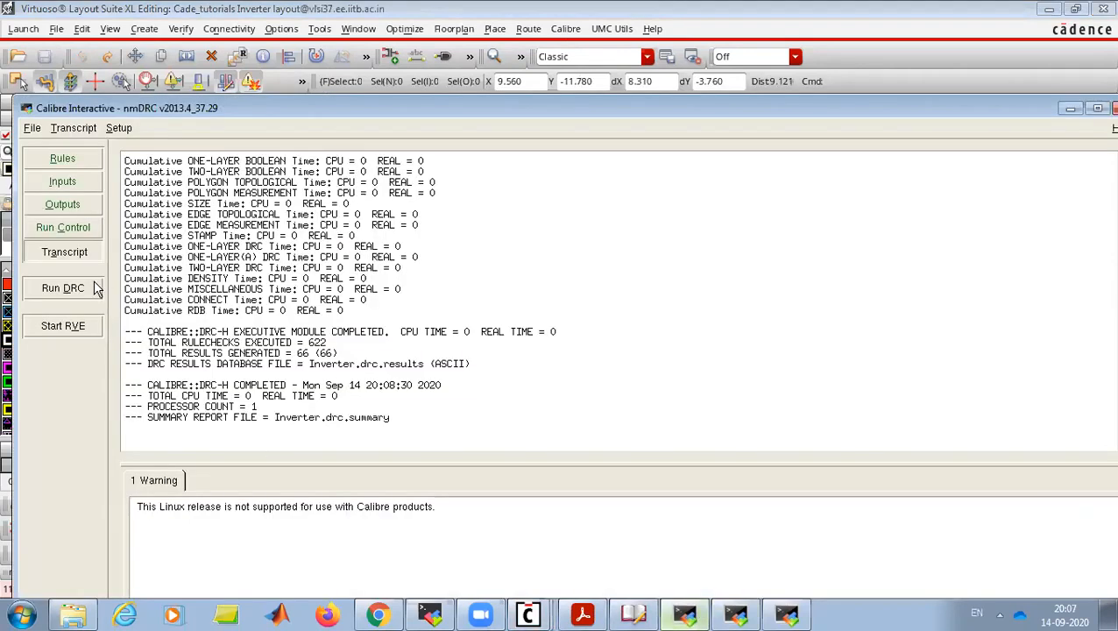
{"action": "left_click", "coordinate": [64, 287]}
{"action": "left_click", "coordinate": [517, 445]}
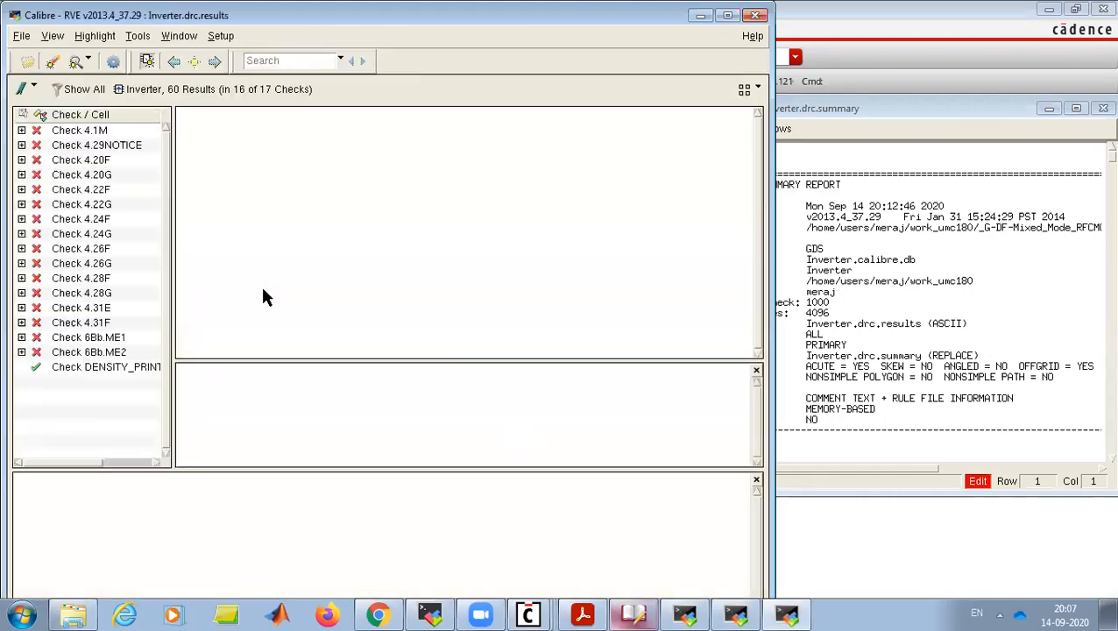
- Examine the rule descriptions of Check 4.1M, Check 4.20F and Check 4.20G in the DRC results
{"action": "left_click", "coordinate": [86, 130]}
{"action": "left_click", "coordinate": [101, 161]}
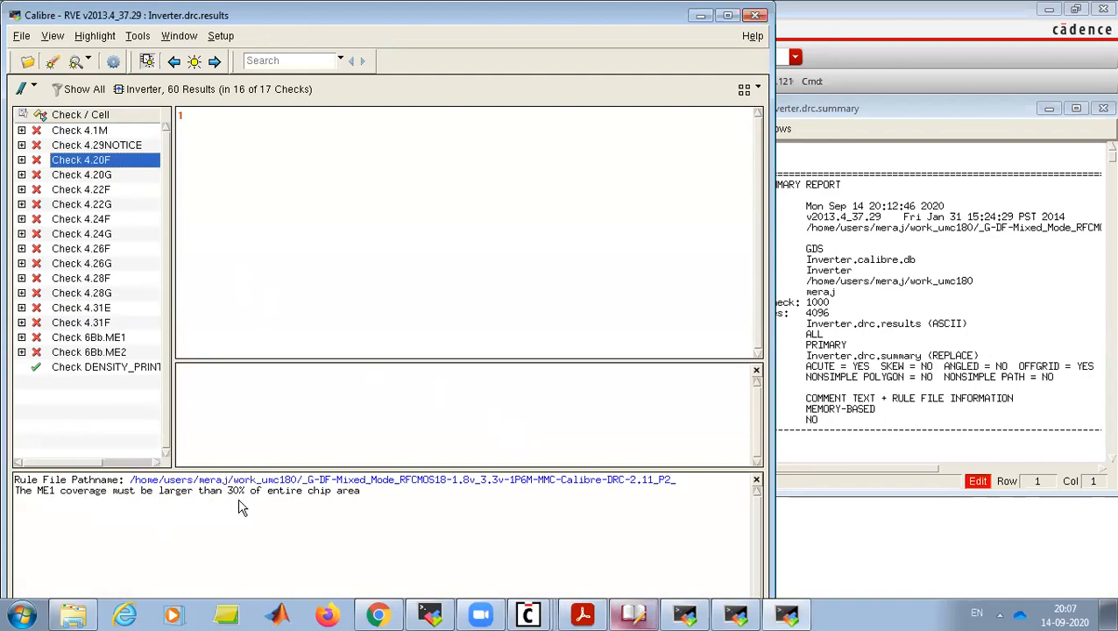
{"action": "left_click", "coordinate": [104, 175]}
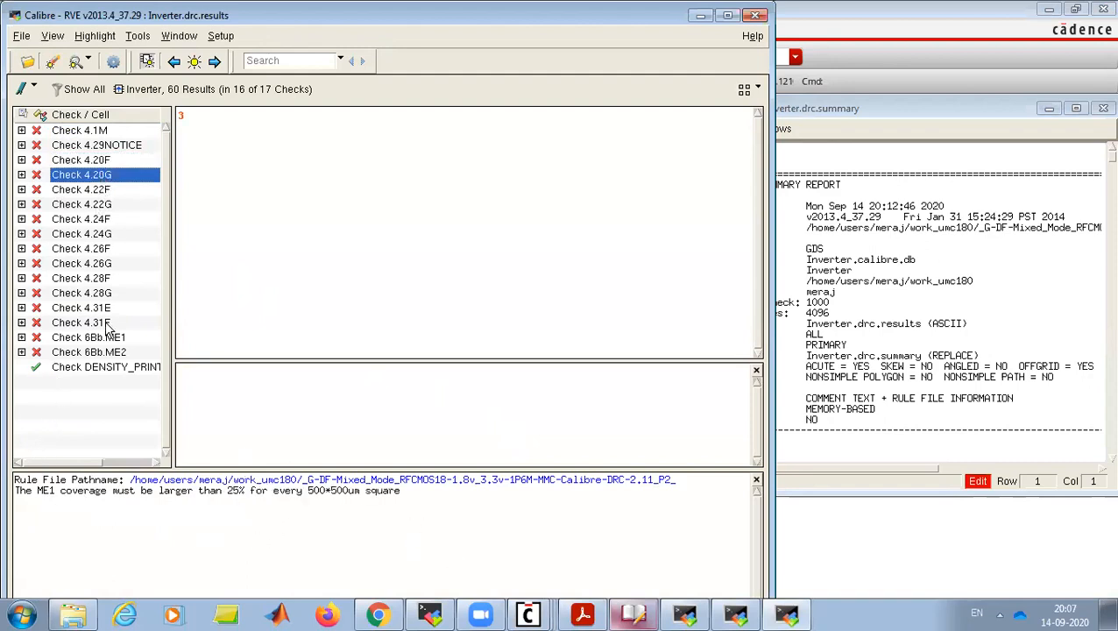
- Examine the rule descriptions of the metal coverage checks from Check 4.22F through Check 4.31F in the DRC results
{"action": "left_click", "coordinate": [100, 189]}
{"action": "left_click", "coordinate": [97, 205]}
{"action": "left_click", "coordinate": [98, 233]}
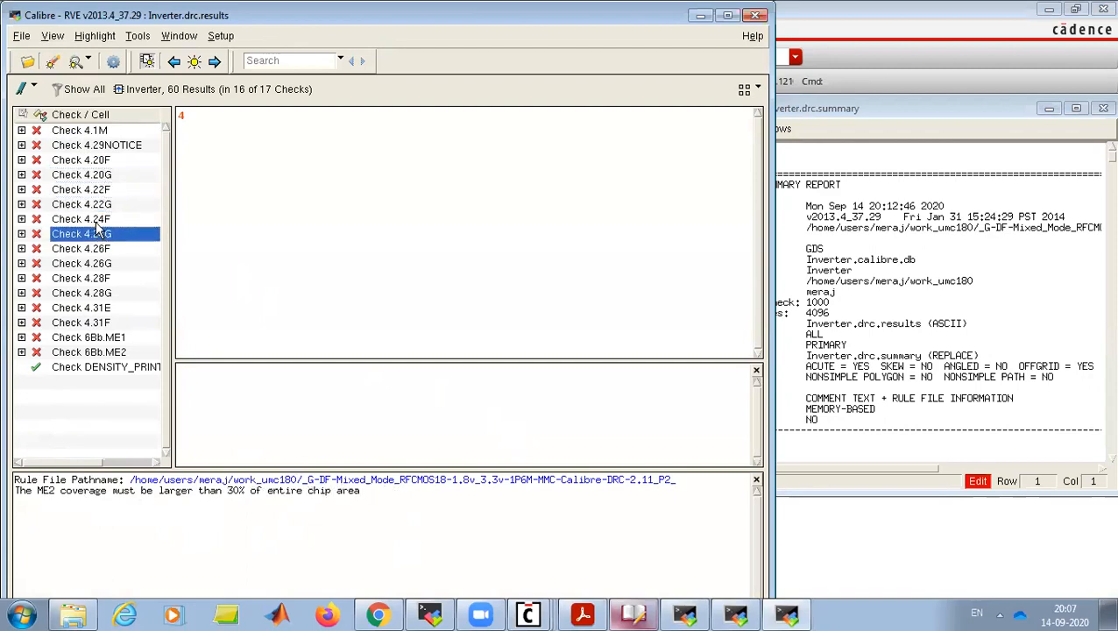
{"action": "left_click", "coordinate": [97, 224]}
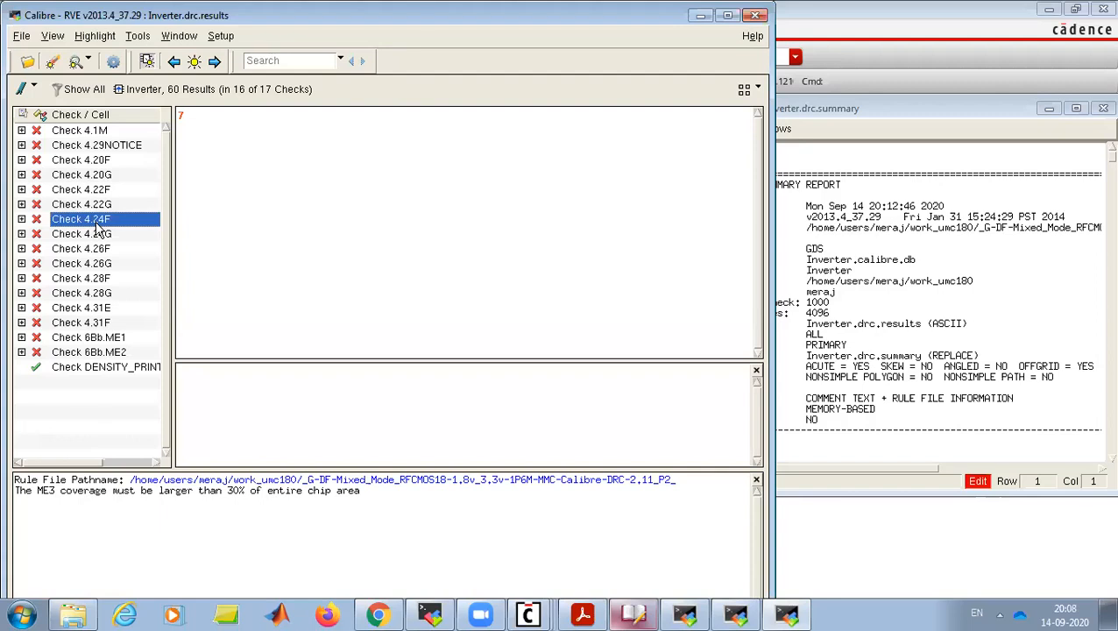
{"action": "left_click", "coordinate": [112, 264]}
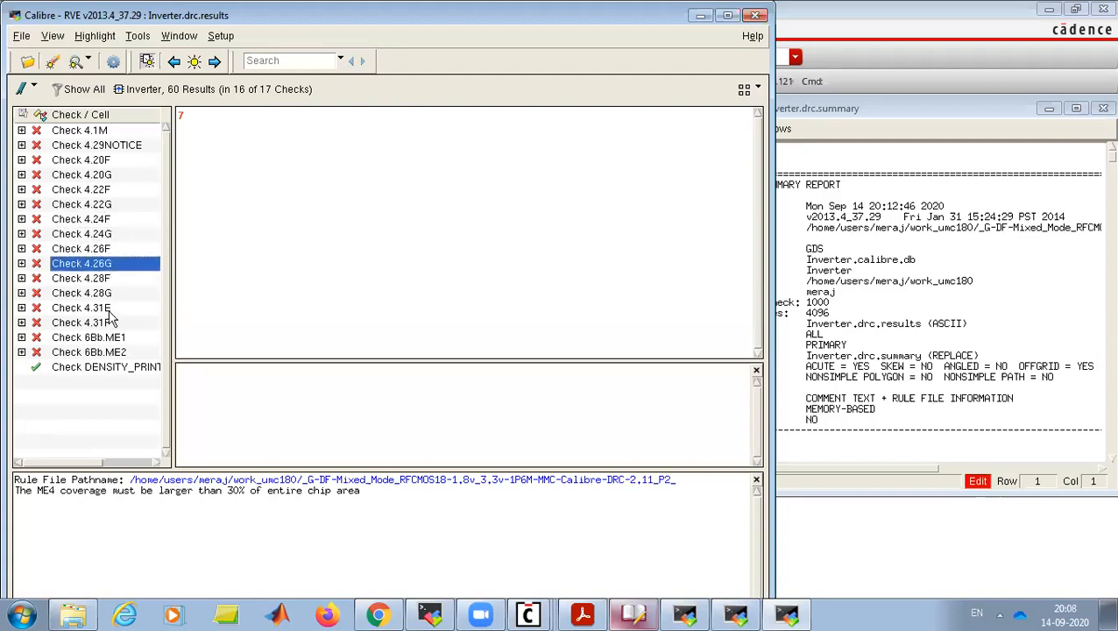
{"action": "left_click", "coordinate": [109, 279]}
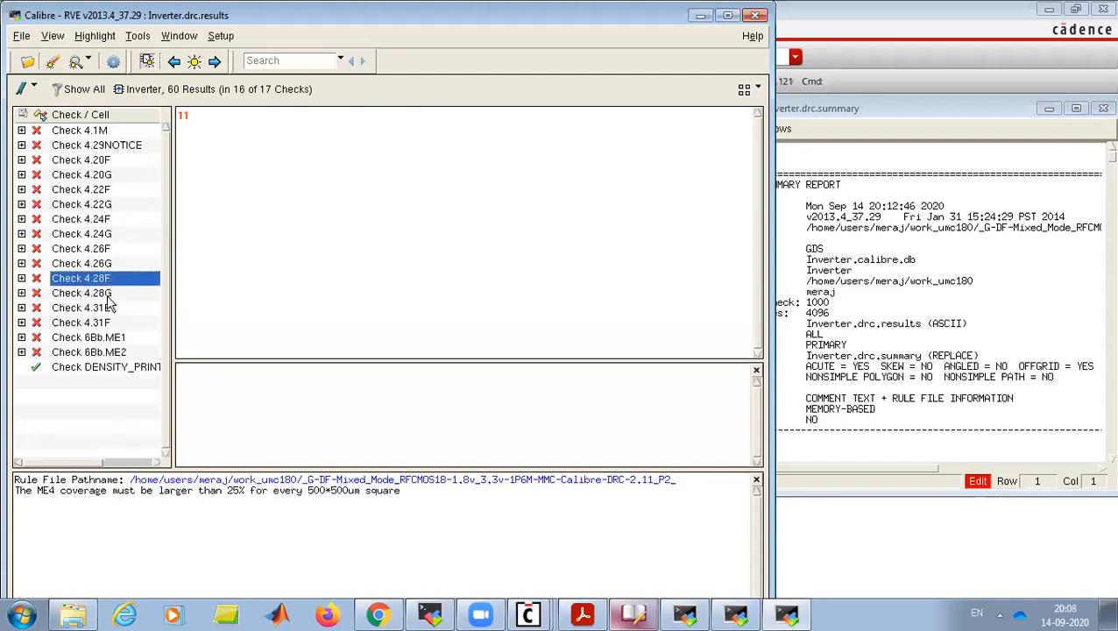
{"action": "left_click", "coordinate": [109, 293]}
{"action": "left_click", "coordinate": [106, 310]}
{"action": "left_click", "coordinate": [107, 322]}
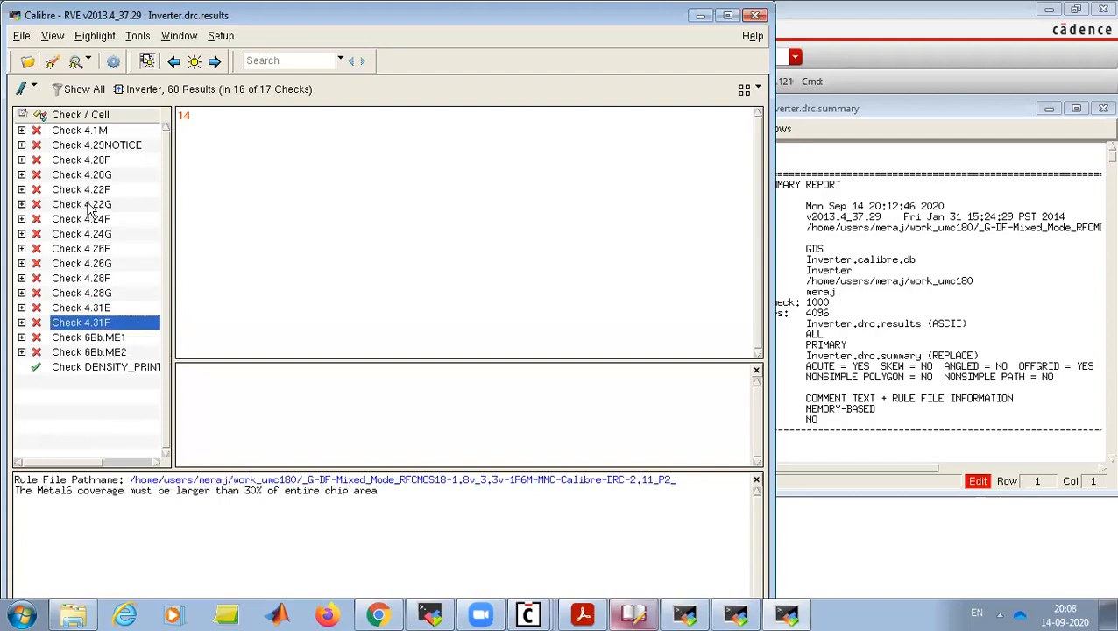
- Review the rule descriptions of Check 4.20F, Check 4.29NOTICE and Check 4.1M once more
{"action": "left_click", "coordinate": [94, 160]}
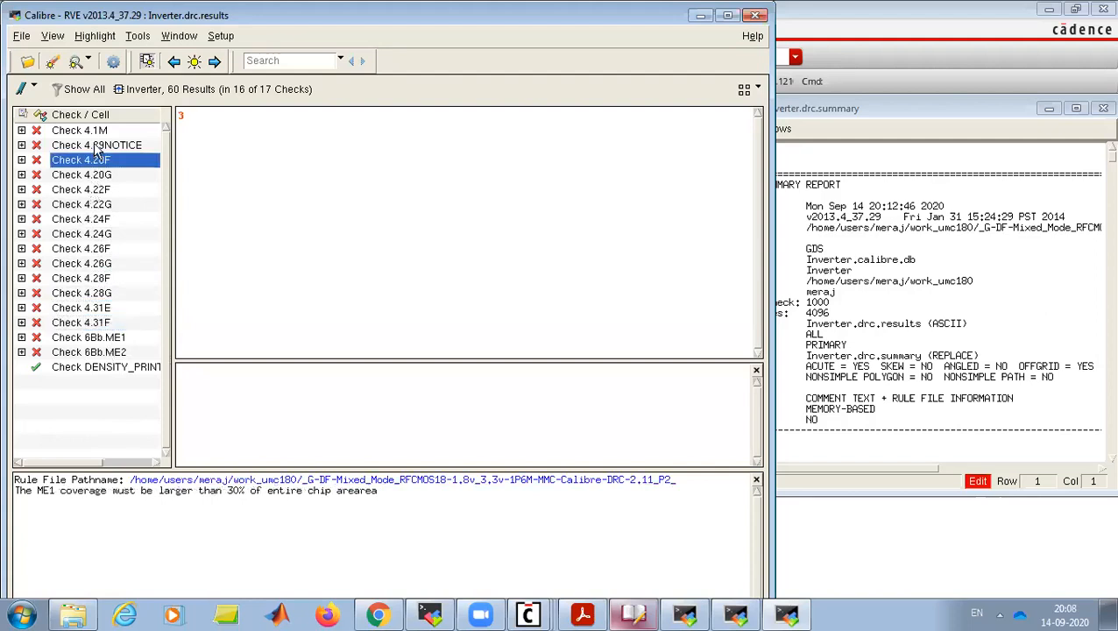
{"action": "left_click", "coordinate": [98, 145]}
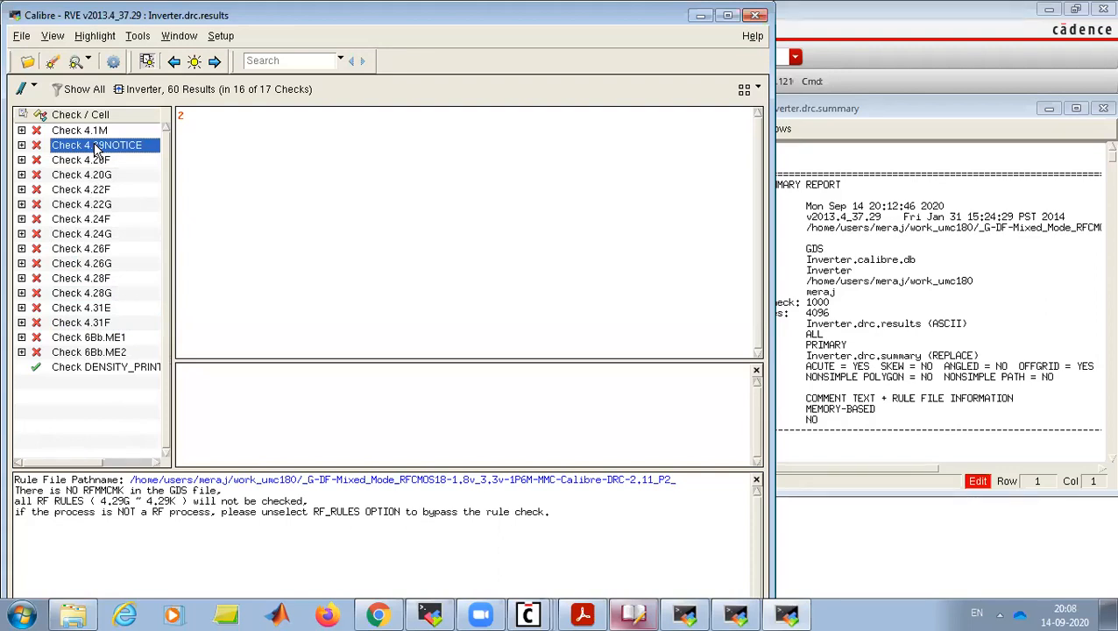
{"action": "left_click", "coordinate": [94, 130]}
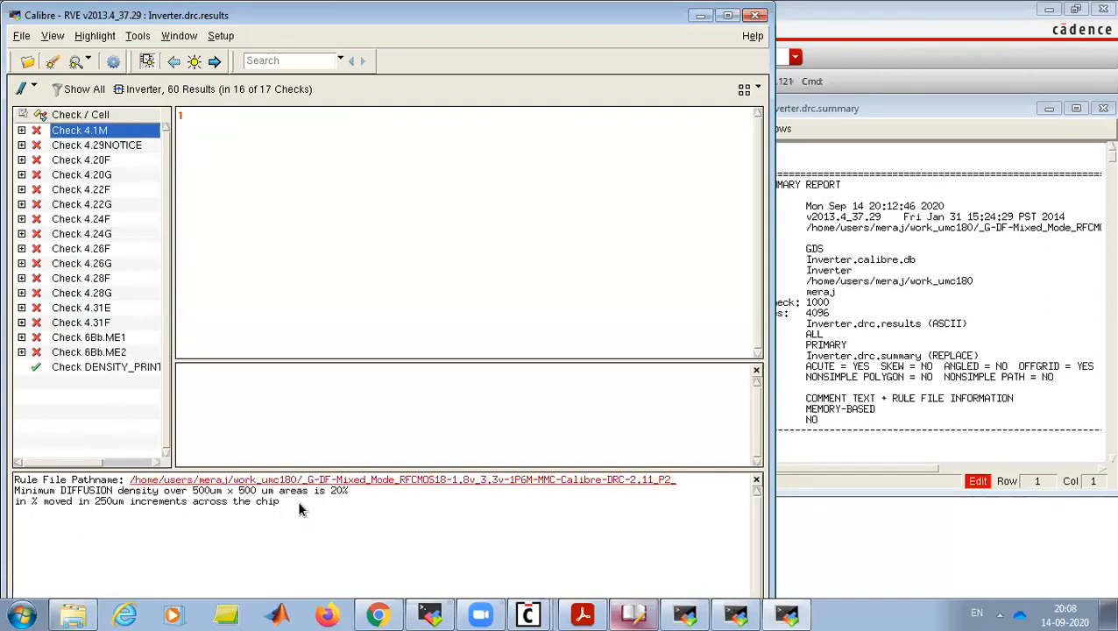
- Return to the Inverter layout in Virtuoso and inspect the GND body contact below the NMOS
{"action": "left_click", "coordinate": [689, 608]}
{"action": "left_click", "coordinate": [729, 609]}
{"action": "left_click", "coordinate": [780, 608]}
{"action": "left_click", "coordinate": [629, 608]}
{"action": "left_click", "coordinate": [682, 610]}
{"action": "left_click", "coordinate": [732, 611]}
{"action": "left_click", "coordinate": [780, 611]}
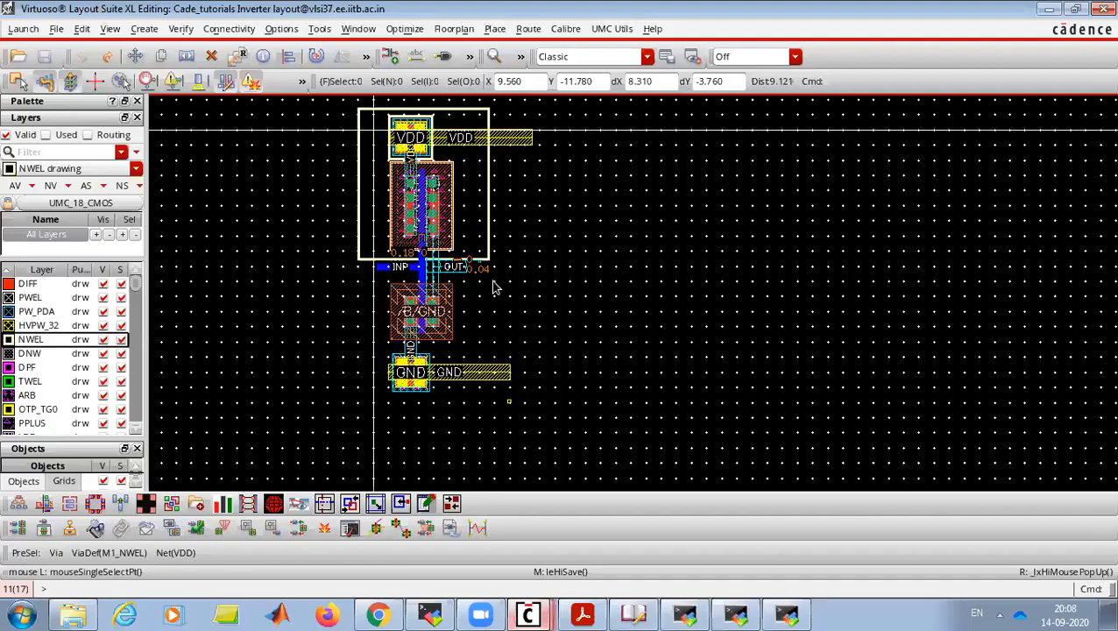
{"action": "scroll", "coordinate": [492, 283], "scroll_direction": "up", "scroll_amount": 2}
{"action": "scroll", "coordinate": [502, 289], "scroll_direction": "down", "scroll_amount": 3}
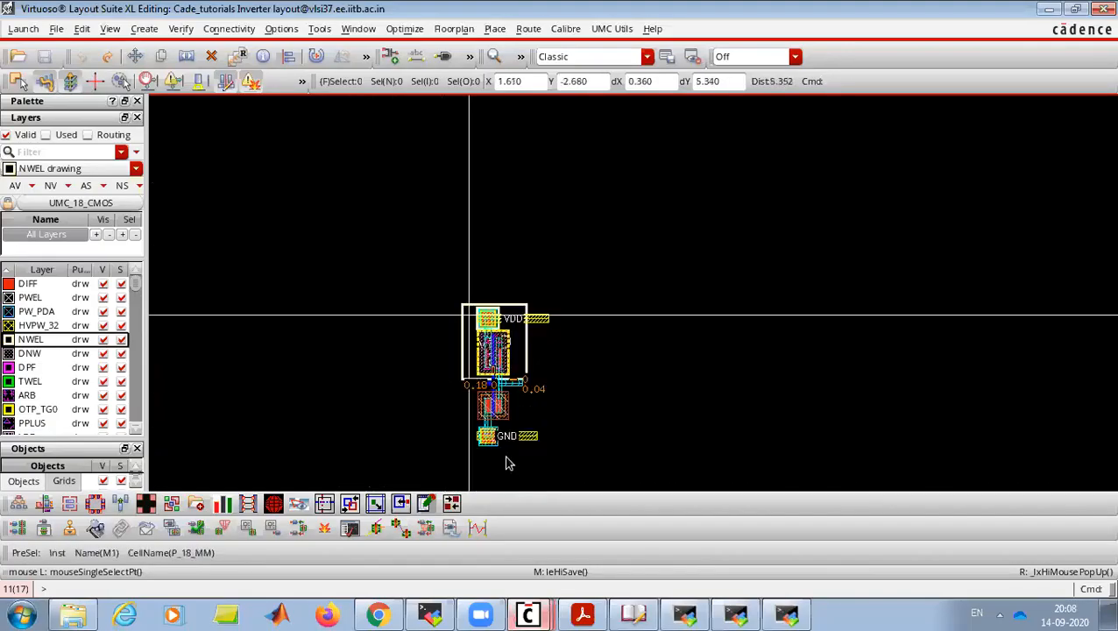
{"action": "scroll", "coordinate": [512, 461], "scroll_direction": "up", "scroll_amount": 4}
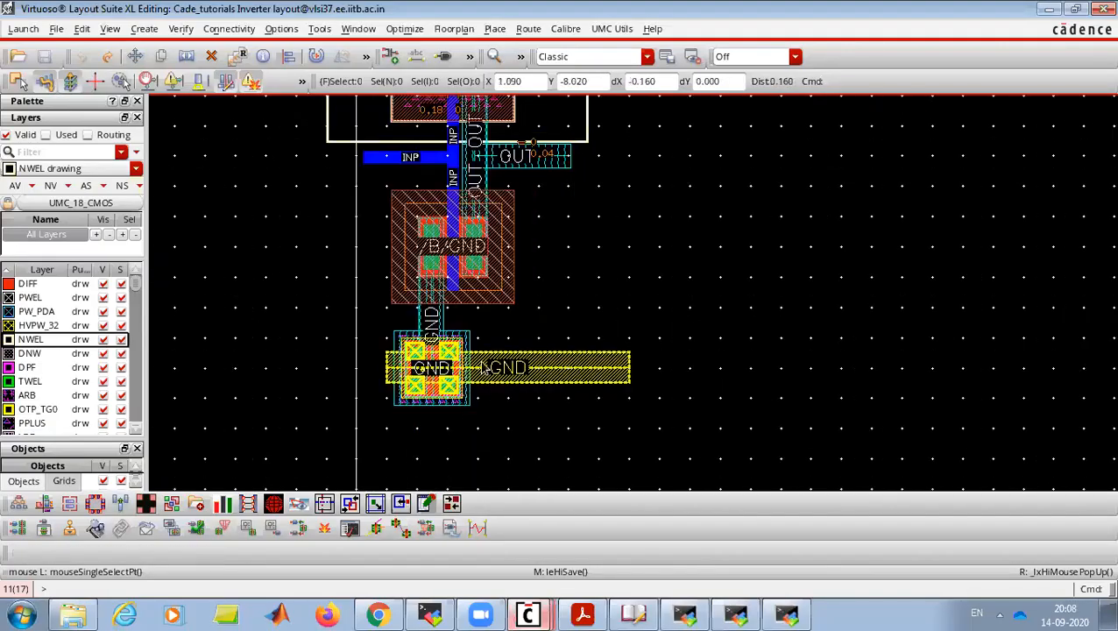
{"action": "scroll", "coordinate": [448, 416], "scroll_direction": "up", "scroll_amount": 3}
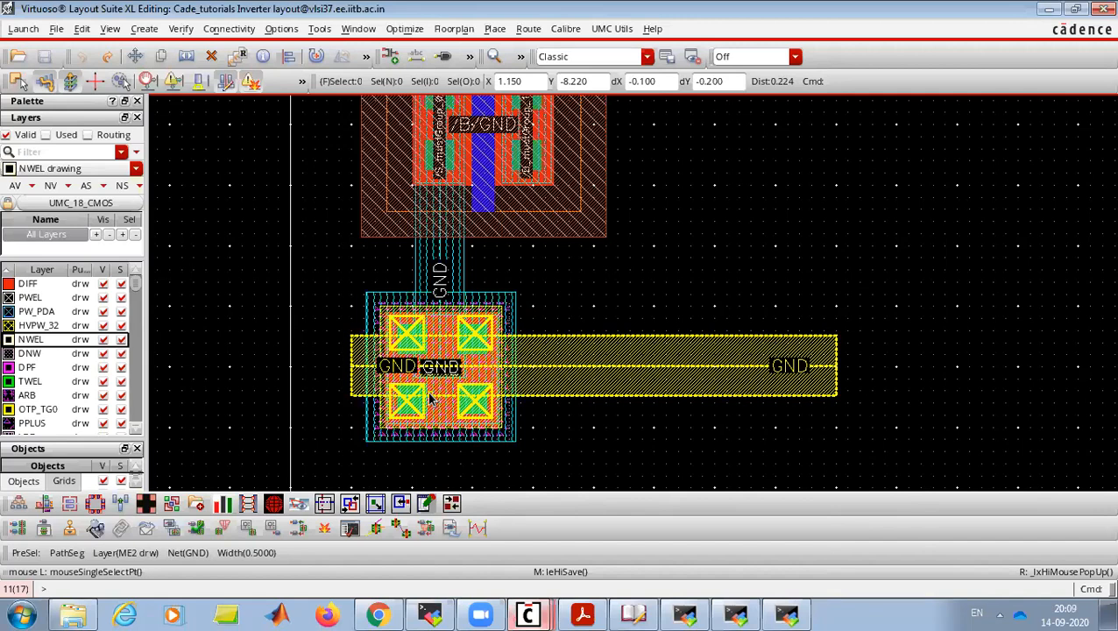
- Check the CMOS inverter cross-section in the tutorial PDF, and return to the VDD rail in the Virtuoso layout
{"action": "left_click", "coordinate": [583, 614]}
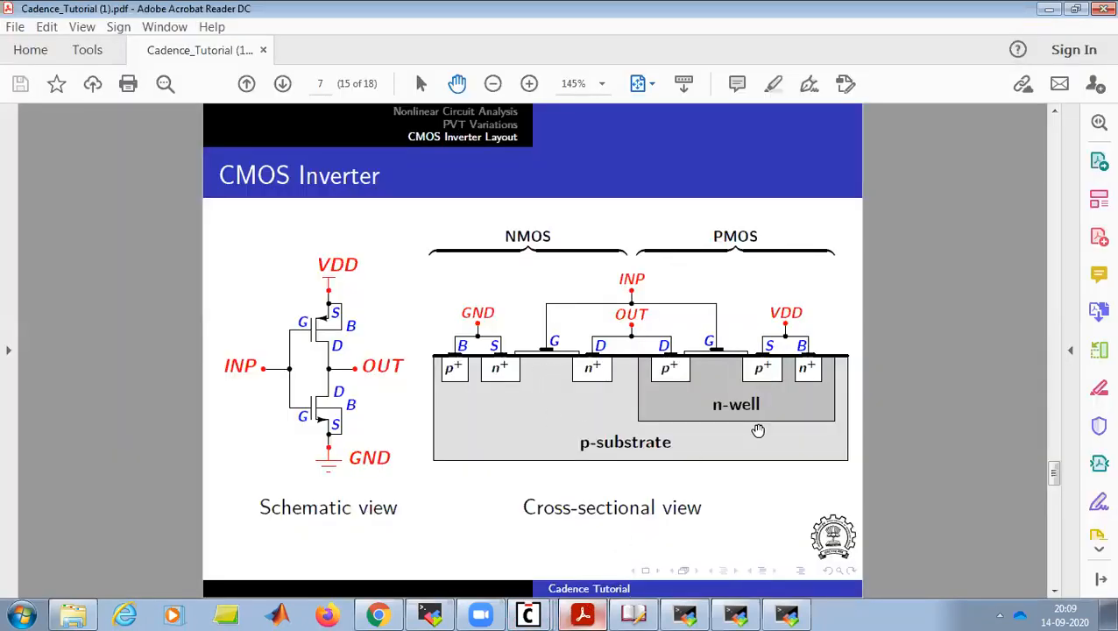
{"action": "left_click", "coordinate": [1047, 8]}
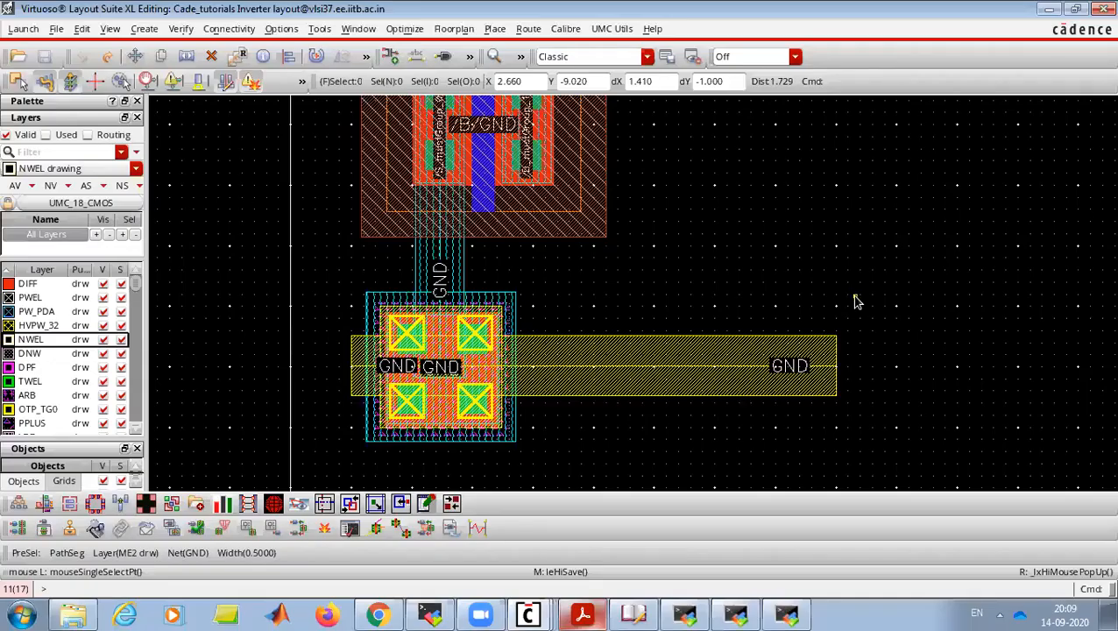
{"action": "scroll", "coordinate": [669, 415], "scroll_direction": "down", "scroll_amount": 1, "text": "ctrl"}
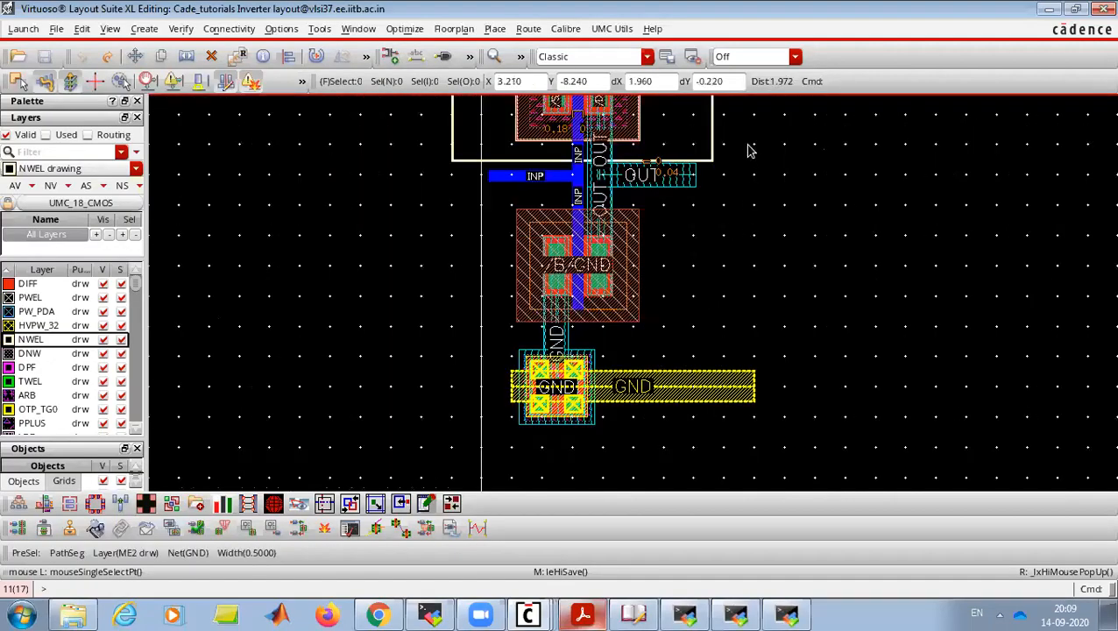
{"action": "scroll", "coordinate": [760, 151], "scroll_direction": "down", "scroll_amount": 1, "text": "ctrl"}
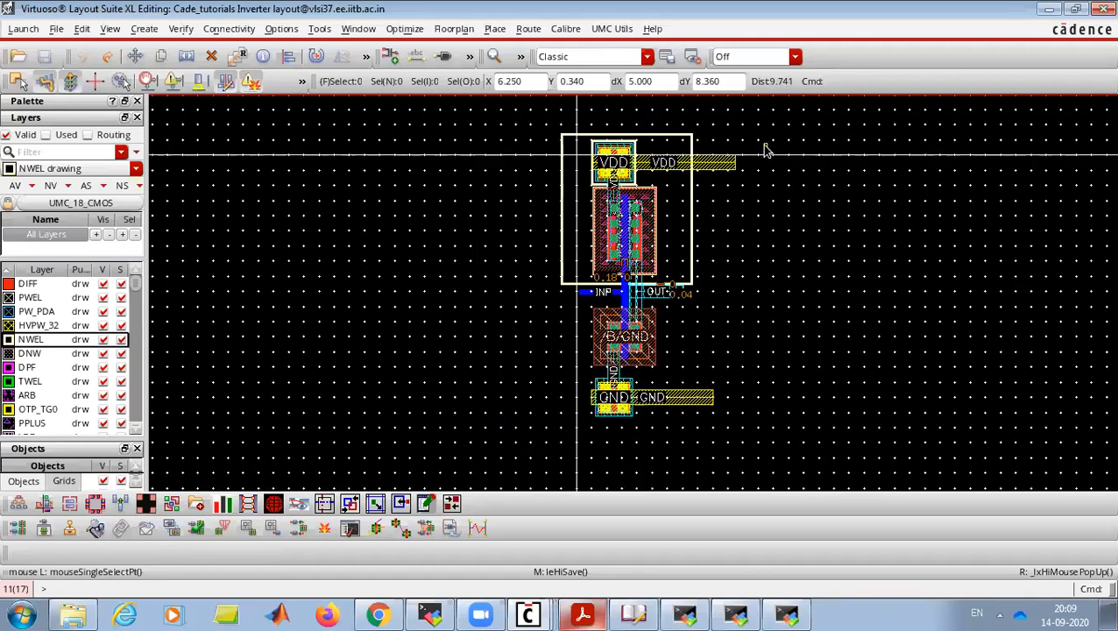
{"action": "scroll", "coordinate": [783, 238], "scroll_direction": "down", "scroll_amount": 1, "text": "ctrl"}
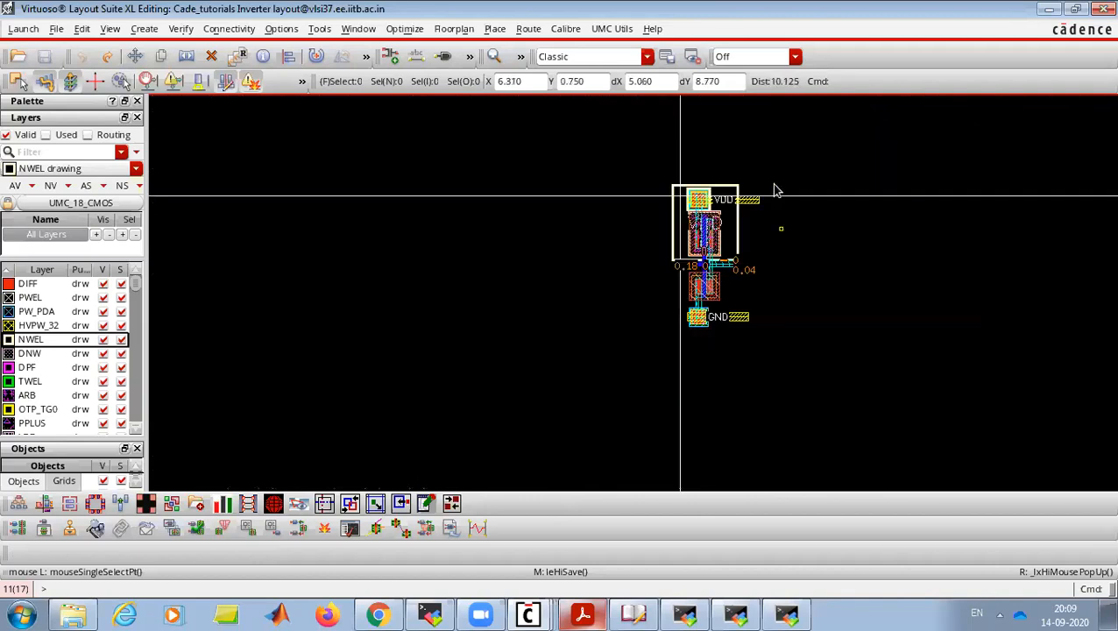
{"action": "scroll", "coordinate": [776, 186], "scroll_direction": "up", "scroll_amount": 1, "text": "ctrl"}
{"action": "scroll", "coordinate": [780, 189], "scroll_direction": "up", "scroll_amount": 1, "text": "ctrl"}
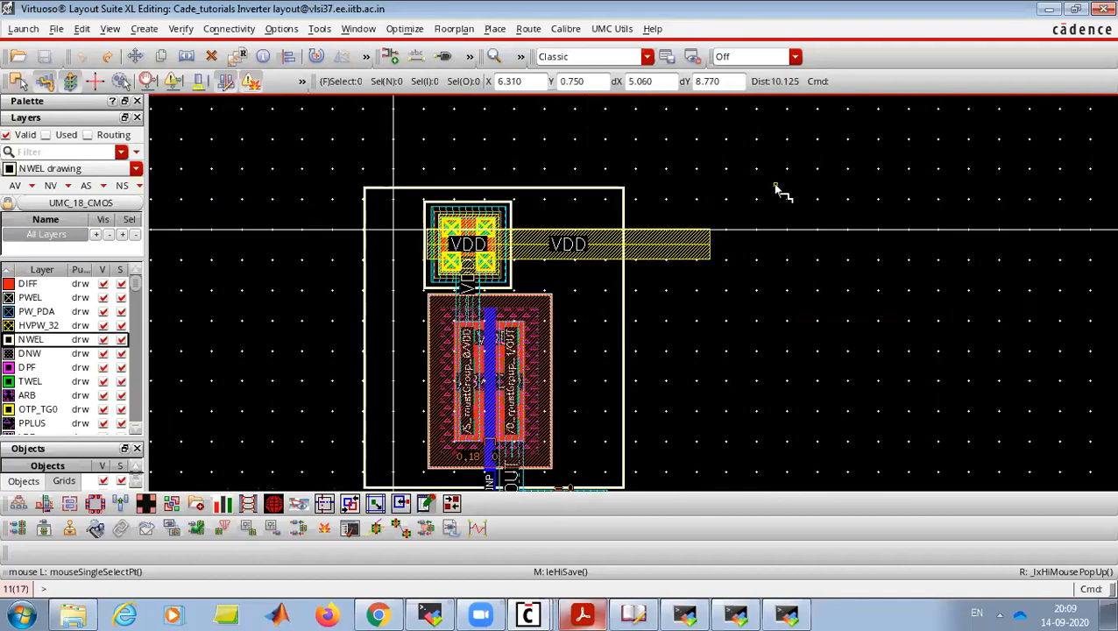
{"action": "key", "text": "Escape"}
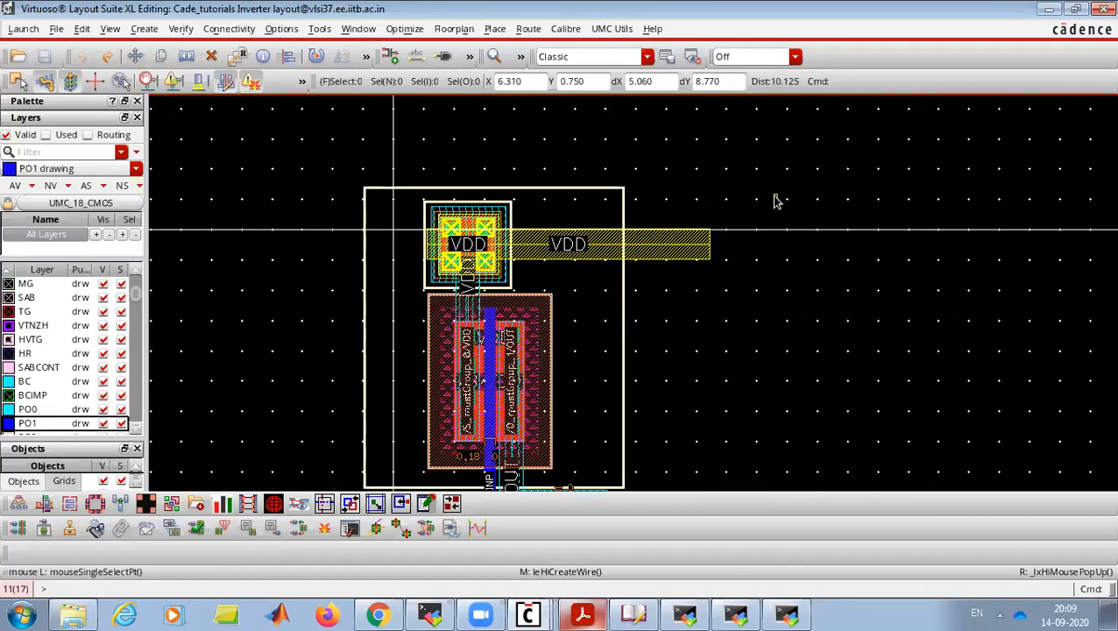
{"action": "key", "text": "shift+p"}
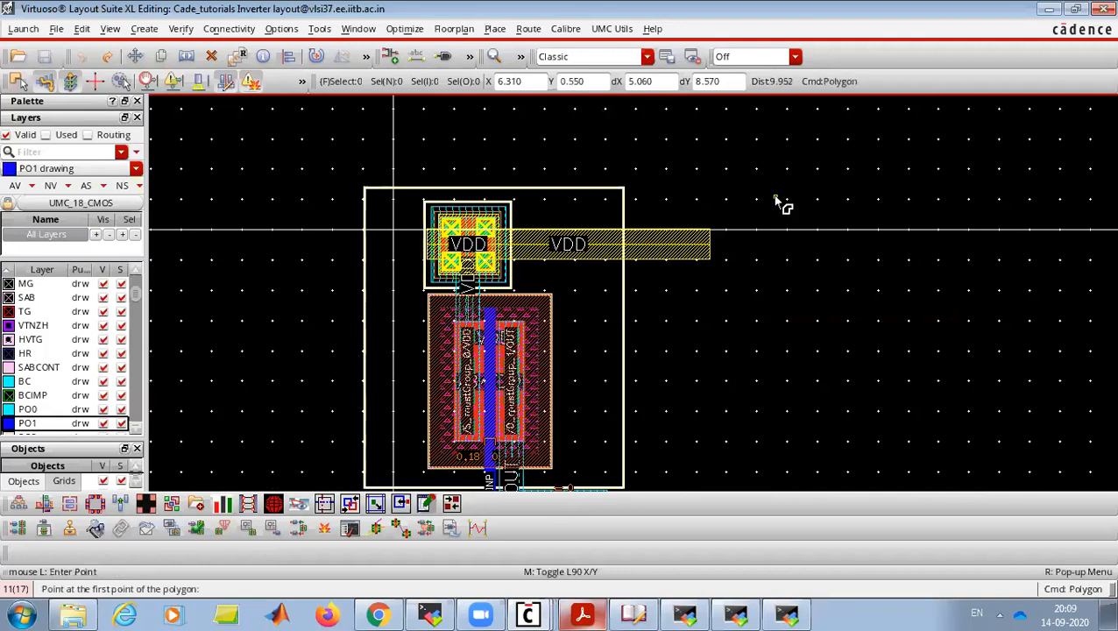
{"action": "key", "text": "ctrl+p"}
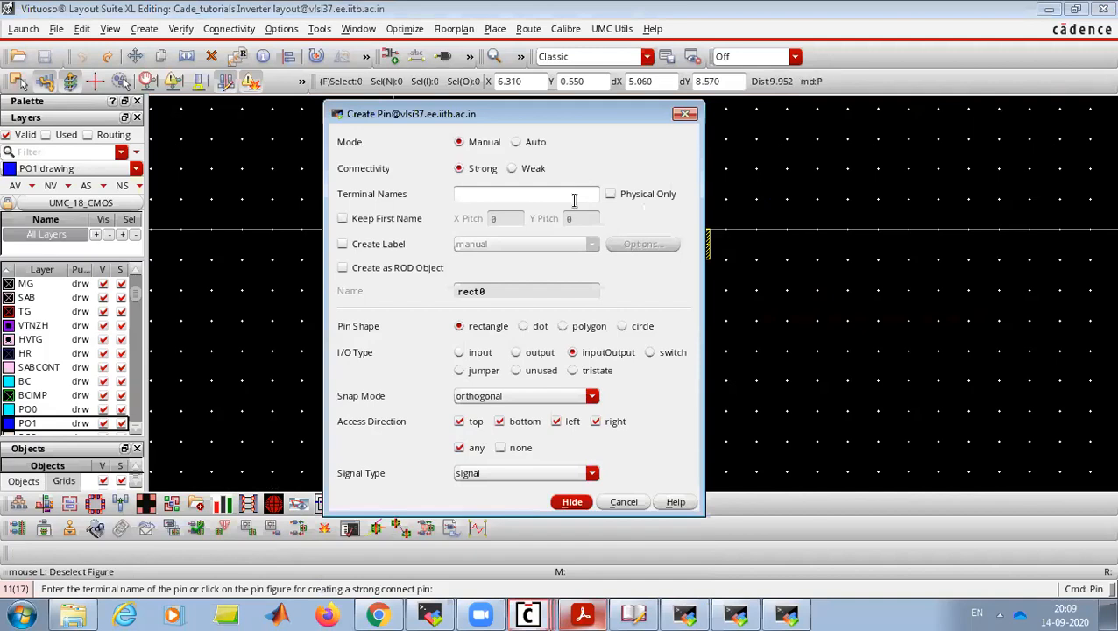
{"action": "left_click", "coordinate": [684, 116]}
- Start creating a label with its layer chosen explicitly instead of using the current entry layer, keeping the VDD rail in view
{"action": "key", "text": "l"}
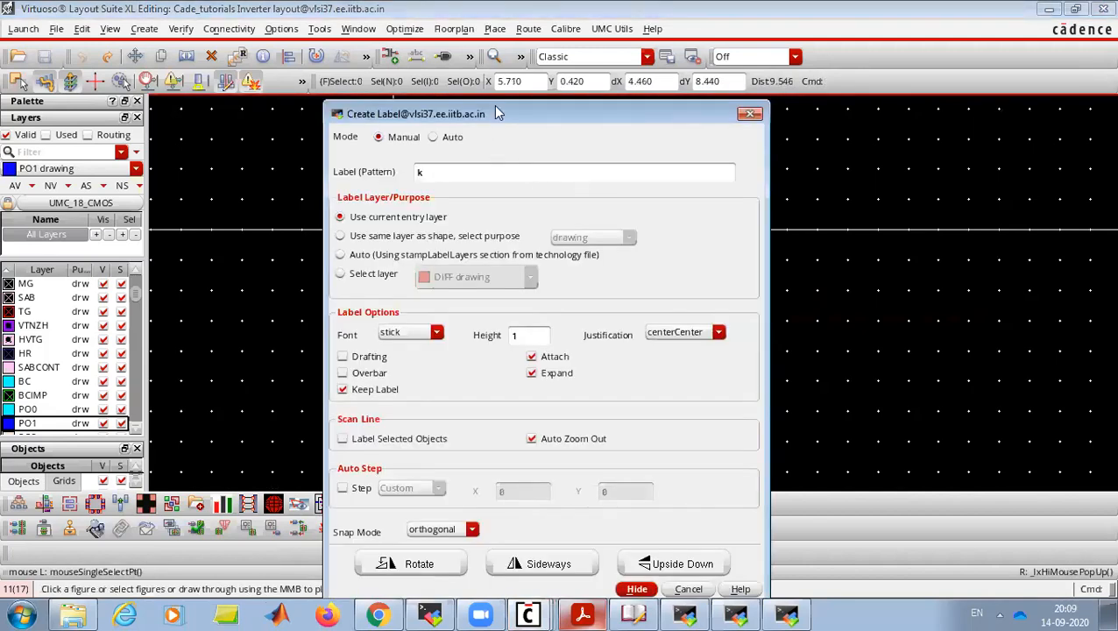
{"action": "left_click_drag", "start_coordinate": [492, 106], "coordinate": [470, 70]}
{"action": "left_click", "coordinate": [319, 238]}
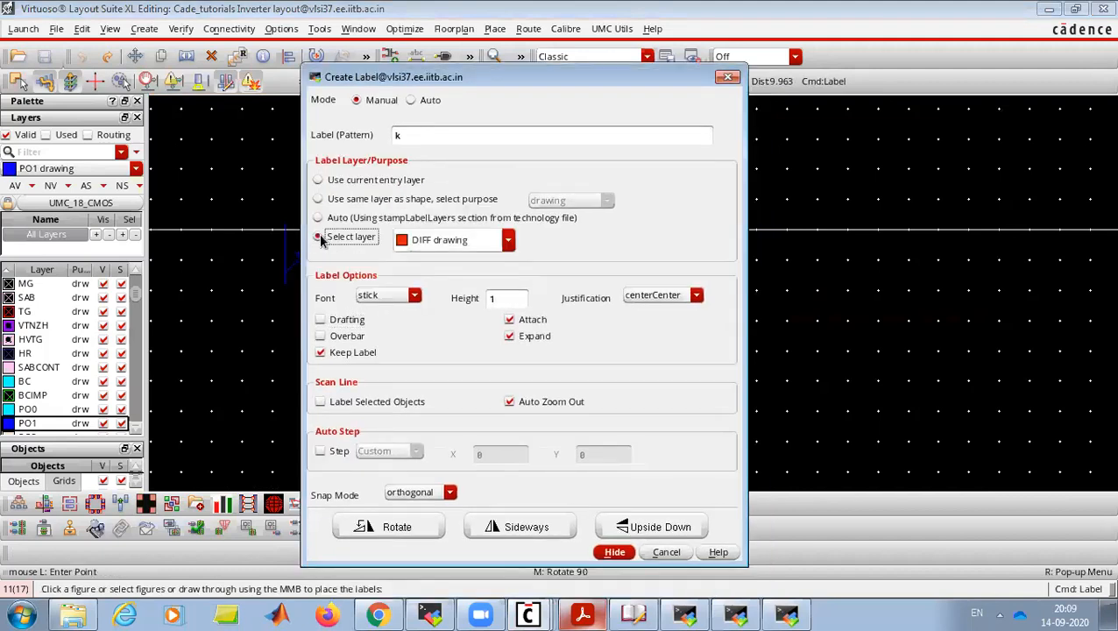
{"action": "left_click_drag", "start_coordinate": [557, 86], "coordinate": [511, 84]}
{"action": "left_click", "coordinate": [312, 98]}
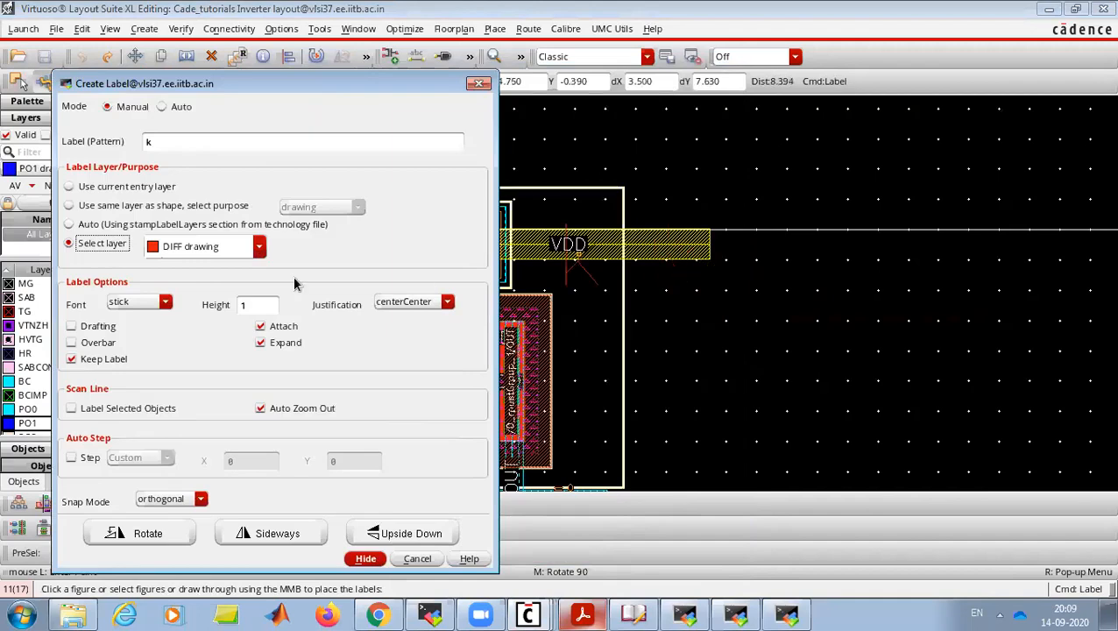
- Choose M2_CAD TEXT as the layer for the new label
{"action": "left_click", "coordinate": [260, 249]}
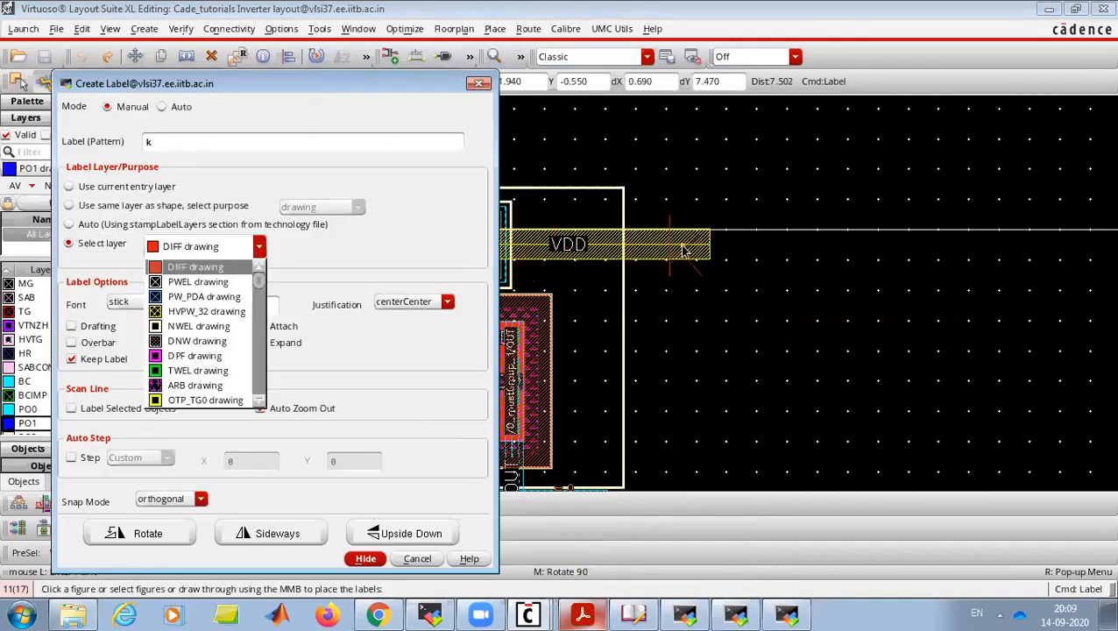
{"action": "left_click_drag", "start_coordinate": [259, 279], "coordinate": [260, 336]}
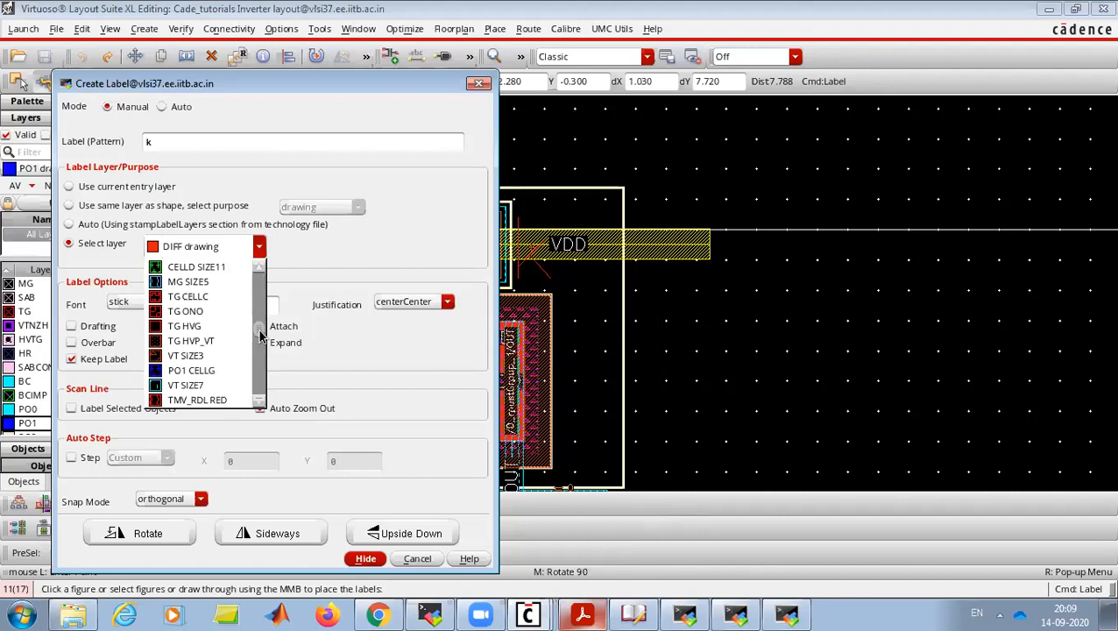
{"action": "mouse_move", "coordinate": [257, 335]}
{"action": "left_mouse_down"}
{"action": "mouse_move", "coordinate": [257, 367]}
{"action": "mouse_move", "coordinate": [255, 347]}
{"action": "mouse_move", "coordinate": [259, 367]}
{"action": "mouse_move", "coordinate": [258, 355]}
{"action": "left_mouse_up"}
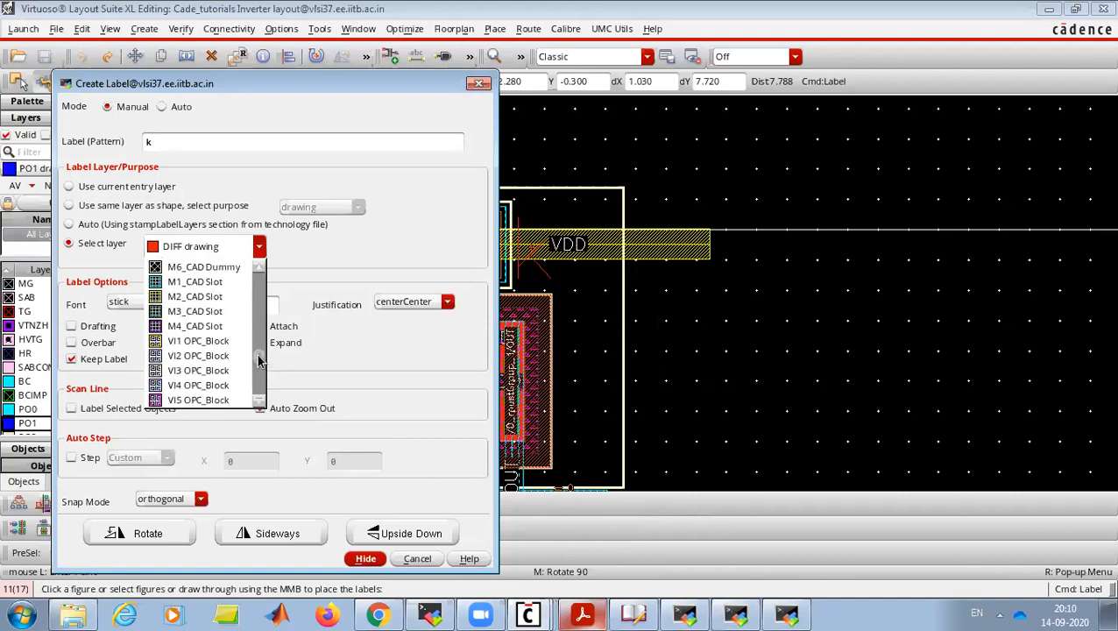
{"action": "scroll", "coordinate": [232, 306], "scroll_direction": "down", "scroll_amount": 4}
{"action": "scroll", "coordinate": [232, 311], "scroll_direction": "up", "scroll_amount": 5}
{"action": "scroll", "coordinate": [233, 313], "scroll_direction": "up", "scroll_amount": 6}
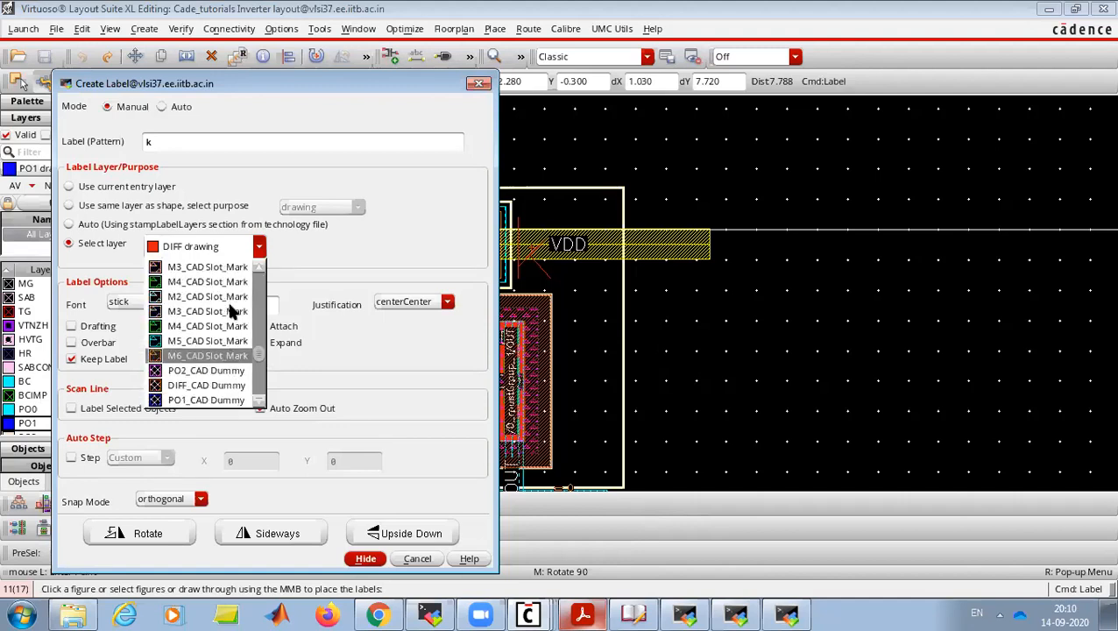
{"action": "scroll", "coordinate": [232, 311], "scroll_direction": "up", "scroll_amount": 6}
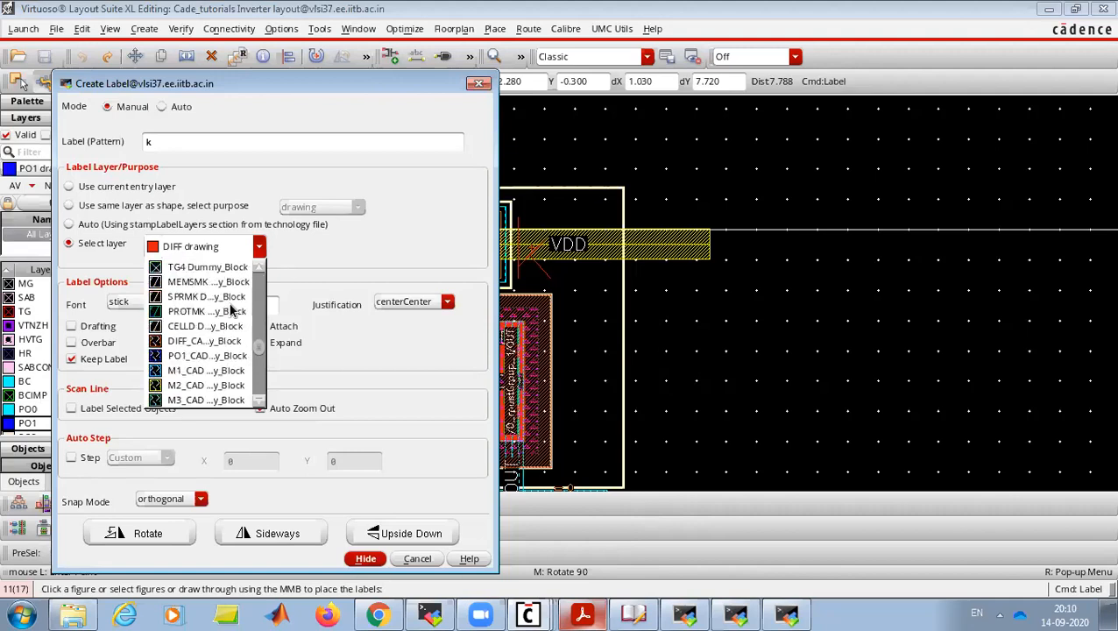
{"action": "scroll", "coordinate": [232, 311], "scroll_direction": "up", "scroll_amount": 6}
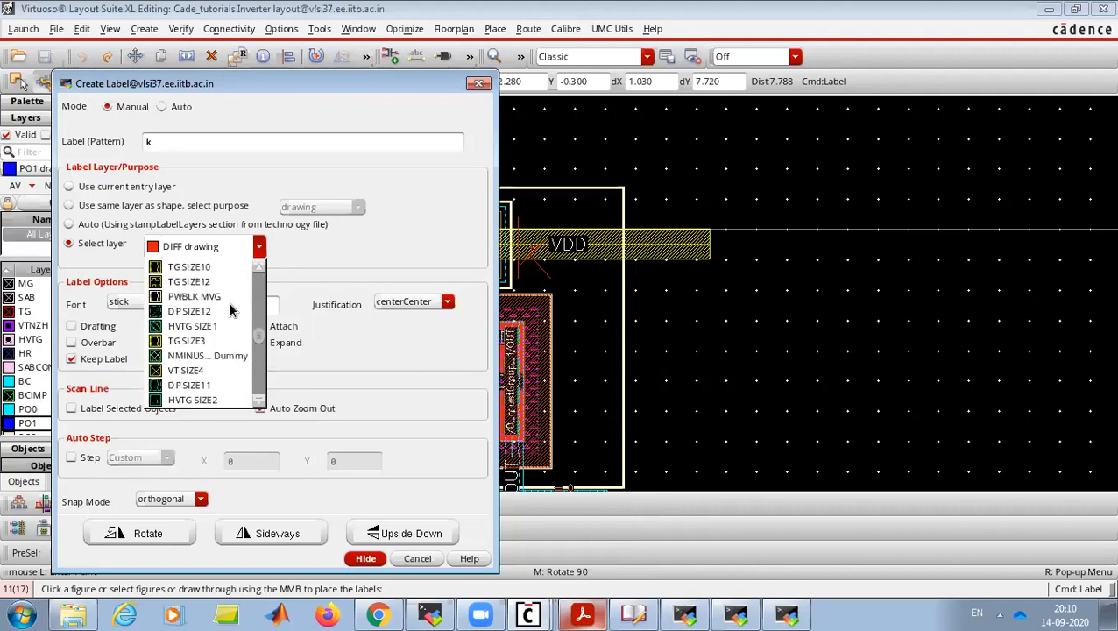
{"action": "left_click_drag", "start_coordinate": [261, 339], "coordinate": [258, 383]}
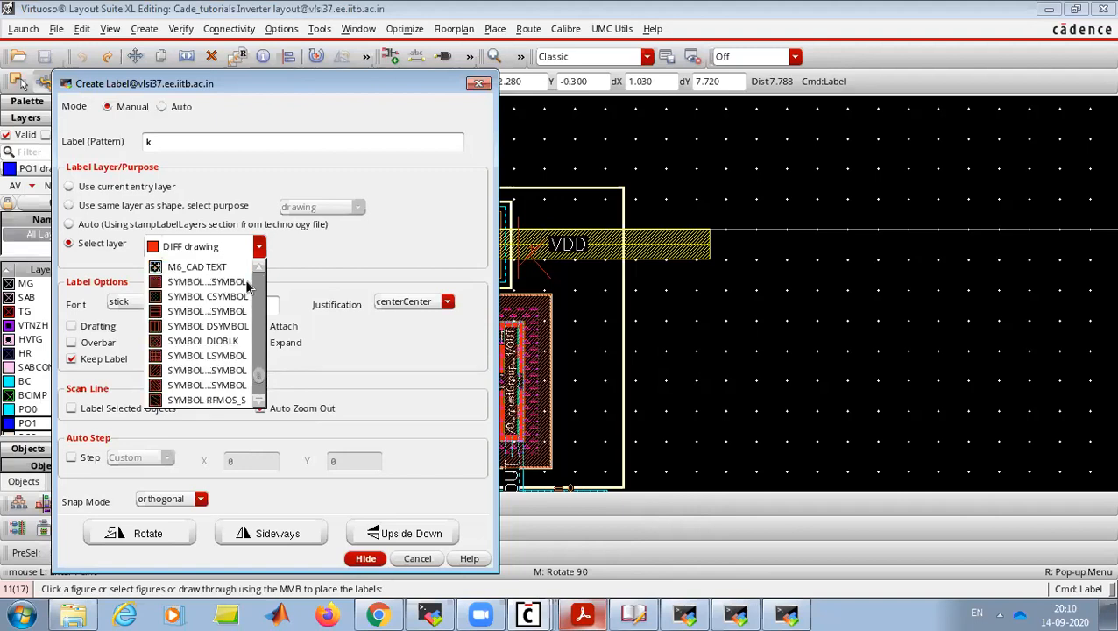
{"action": "scroll", "coordinate": [260, 268], "scroll_direction": "up", "scroll_amount": 3}
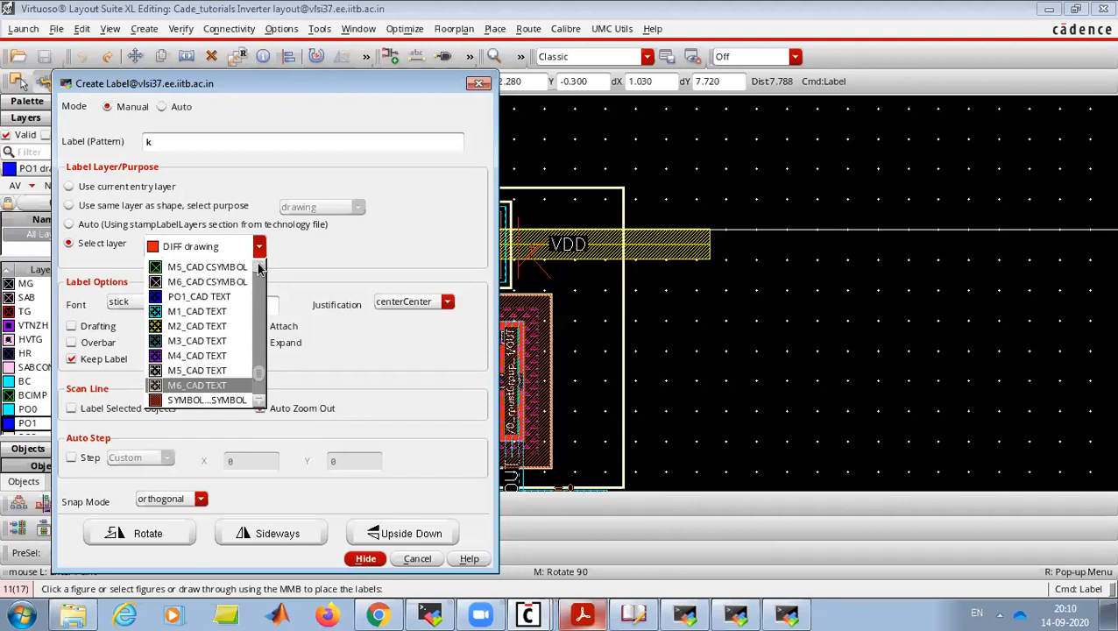
{"action": "scroll", "coordinate": [230, 299], "scroll_direction": "up", "scroll_amount": 1}
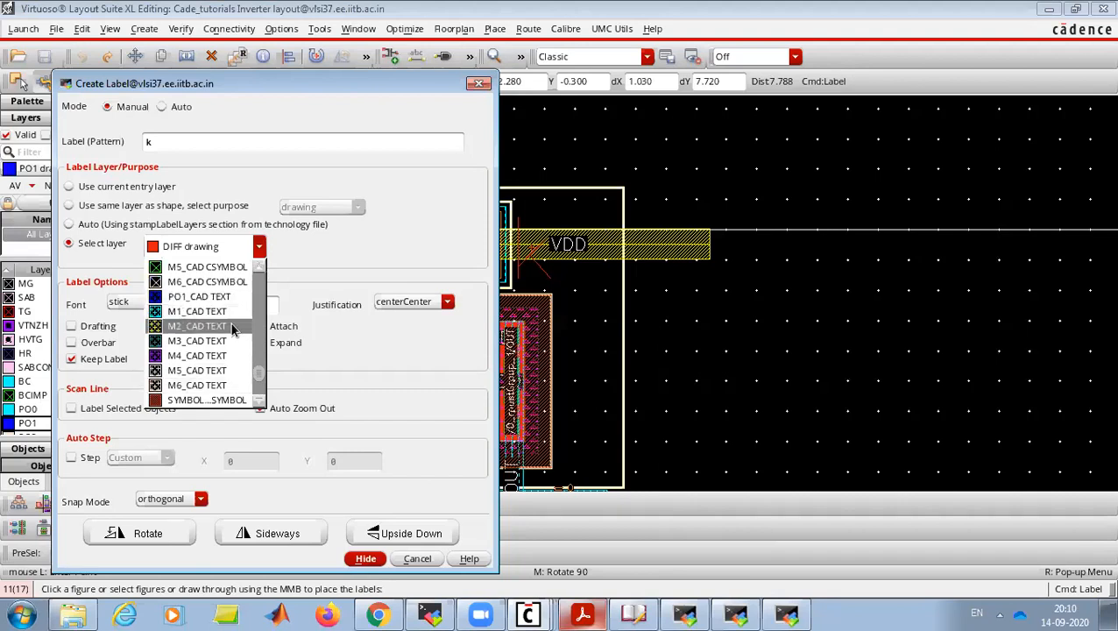
{"action": "left_click", "coordinate": [230, 326]}
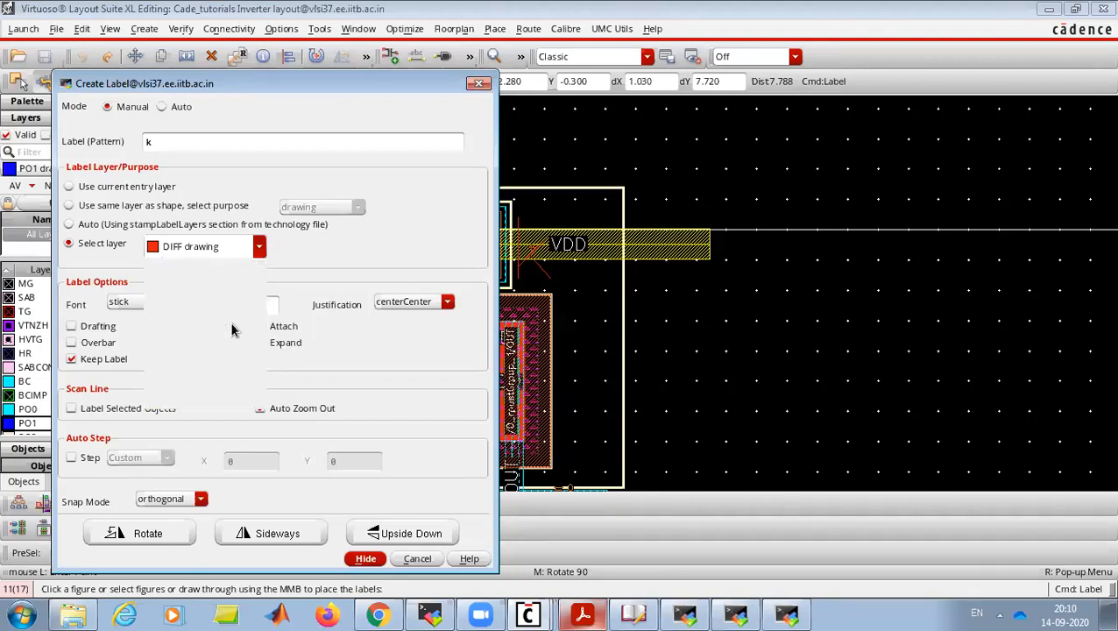
- Set the label text to VDD on M2_CAD TEXT and place it near the free end of the metal 2 VDD rail
{"action": "left_click_drag", "start_coordinate": [156, 141], "coordinate": [128, 139]}
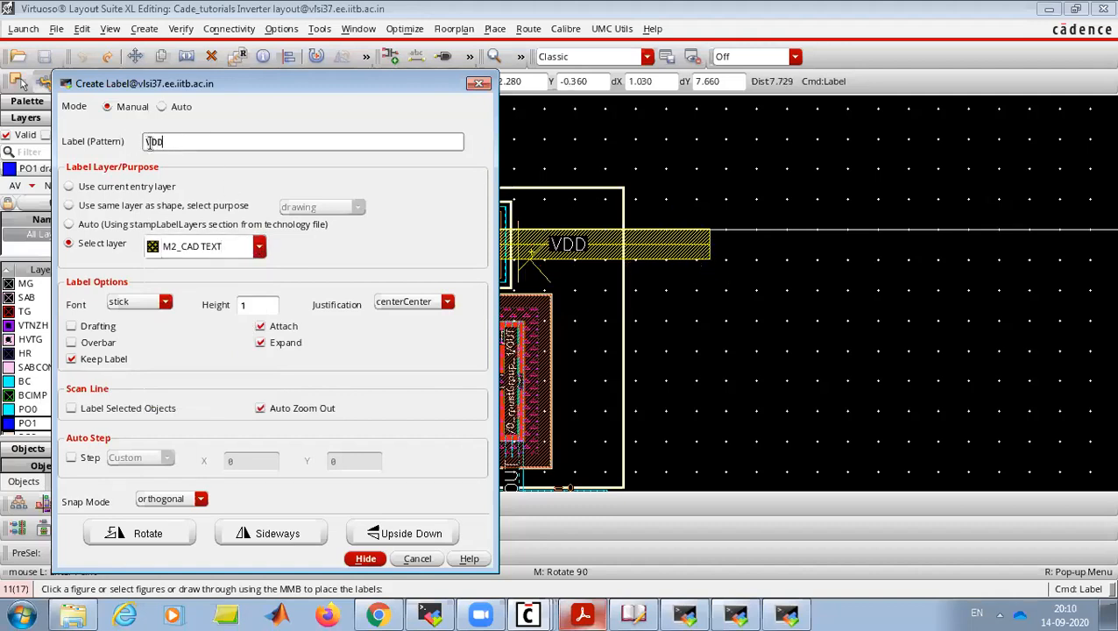
{"action": "left_click", "coordinate": [260, 246]}
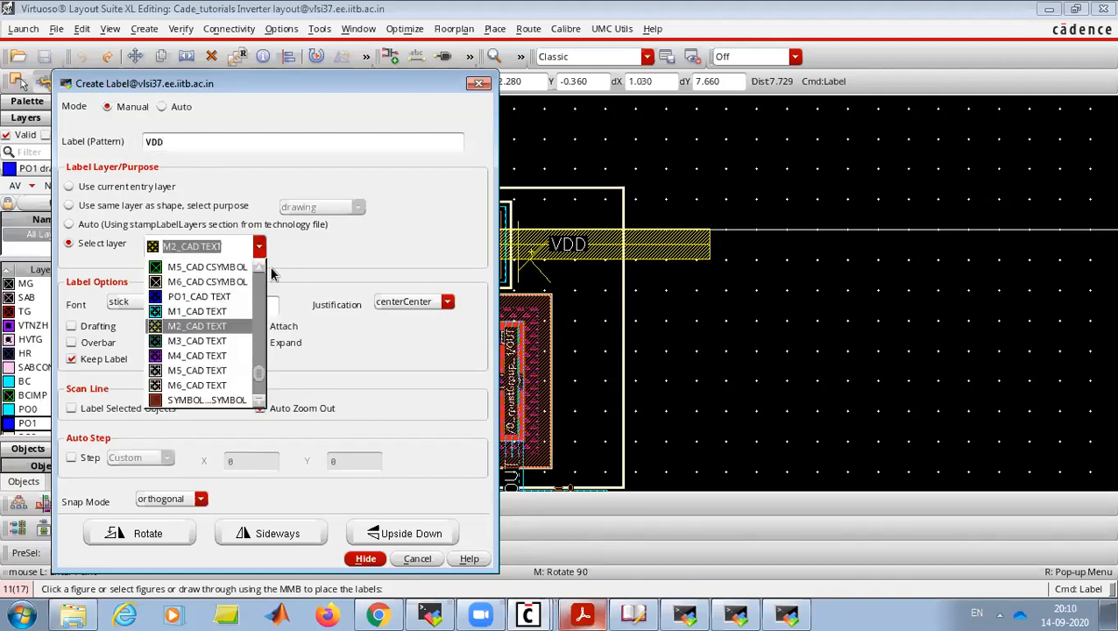
{"action": "scroll", "coordinate": [255, 377], "scroll_direction": "up", "scroll_amount": 6}
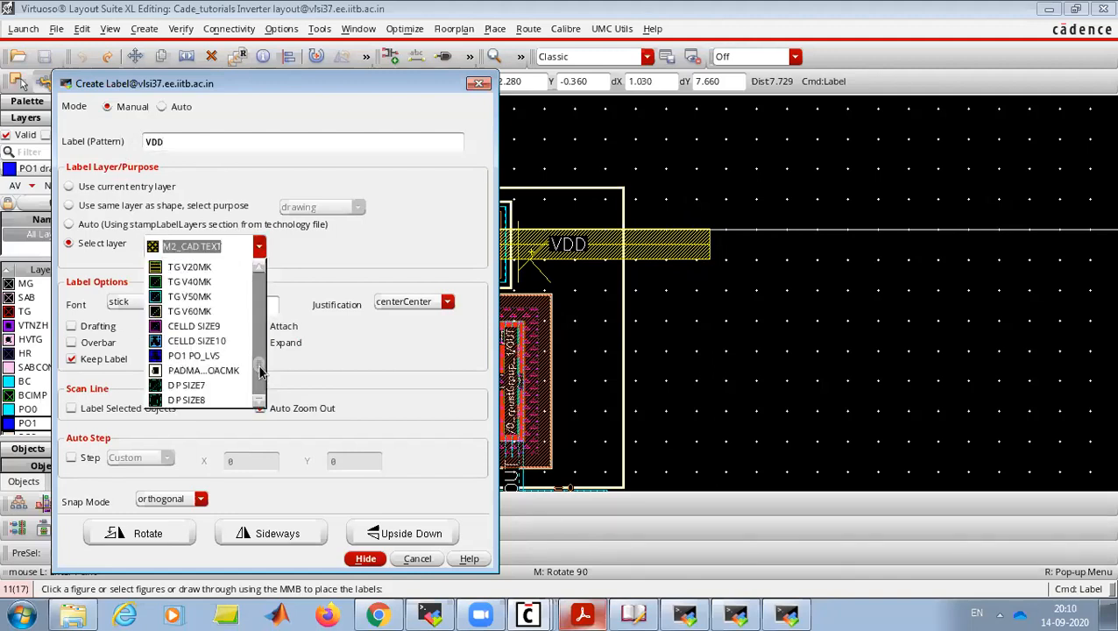
{"action": "scroll", "coordinate": [259, 368], "scroll_direction": "up", "scroll_amount": 10}
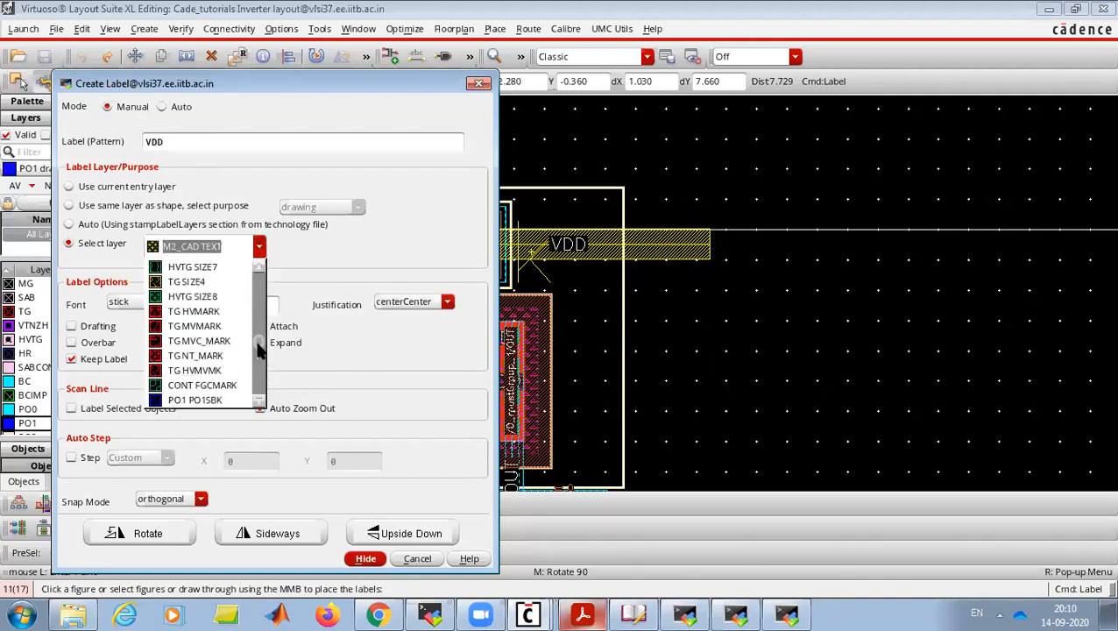
{"action": "scroll", "coordinate": [259, 346], "scroll_direction": "up", "scroll_amount": 5}
{"action": "mouse_move", "coordinate": [258, 338]}
{"action": "left_mouse_down"}
{"action": "mouse_move", "coordinate": [259, 277]}
{"action": "mouse_move", "coordinate": [260, 381]}
{"action": "left_mouse_up"}
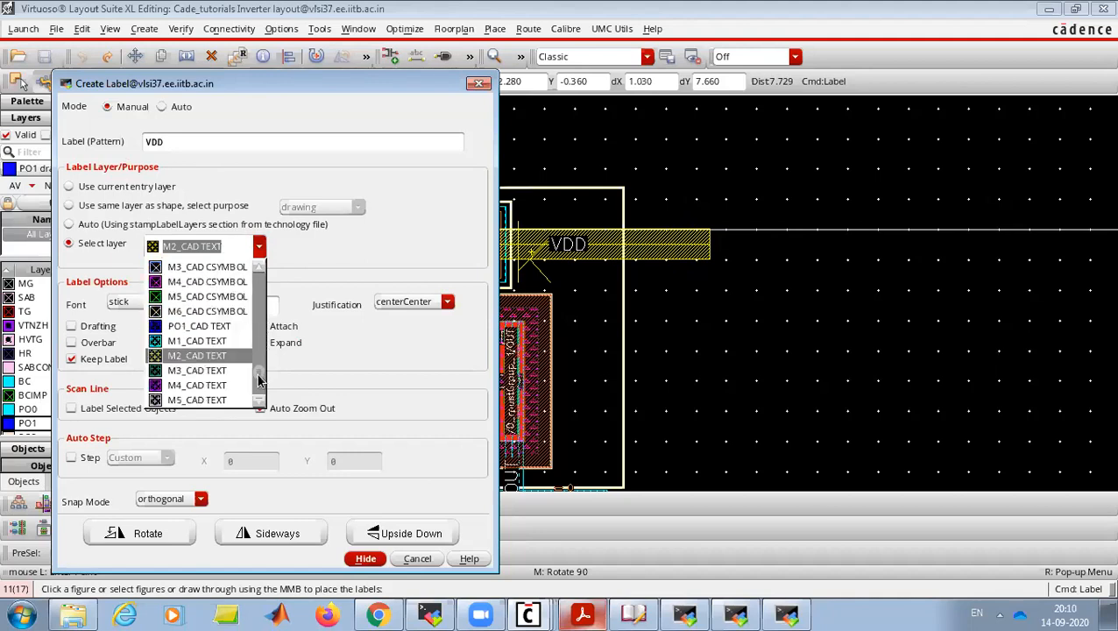
{"action": "left_click", "coordinate": [197, 355]}
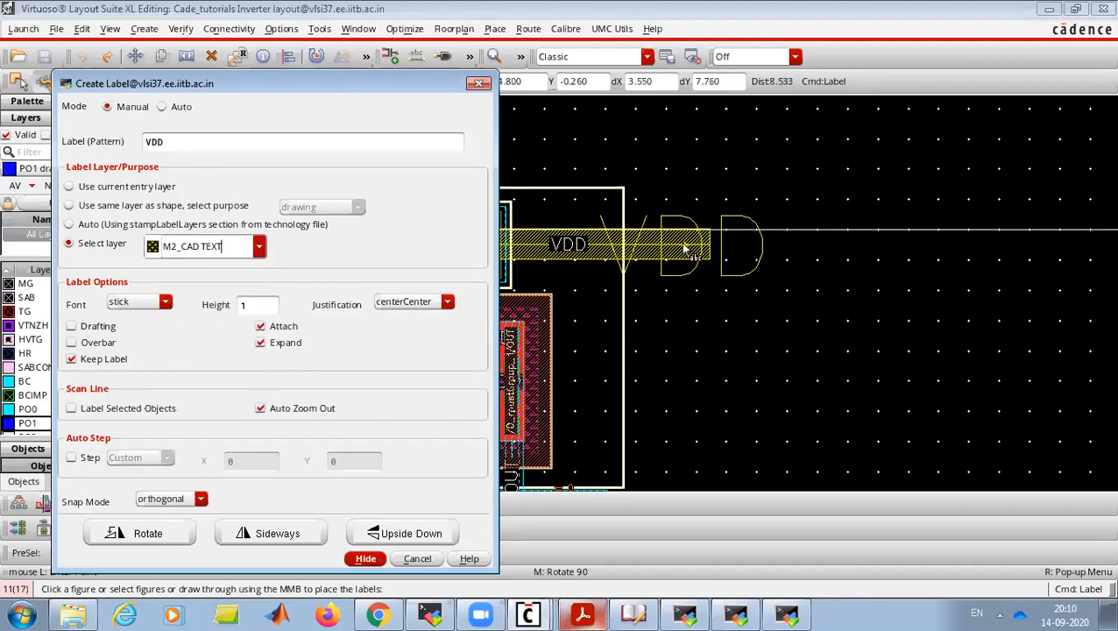
{"action": "left_click", "coordinate": [687, 250]}
{"action": "key", "text": "Escape"}
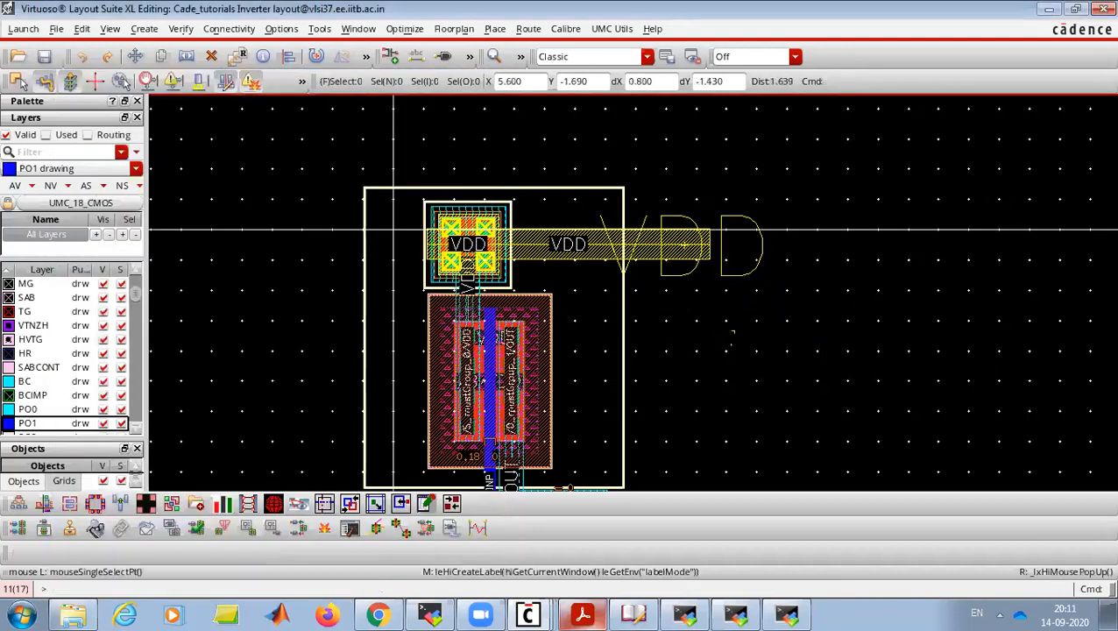
- Create a GND label on M2_CAD TEXT and place it near the free end of the GND rail below the NMOS
{"action": "type", "text": "lG"}
{"action": "type", "text": "ND"}
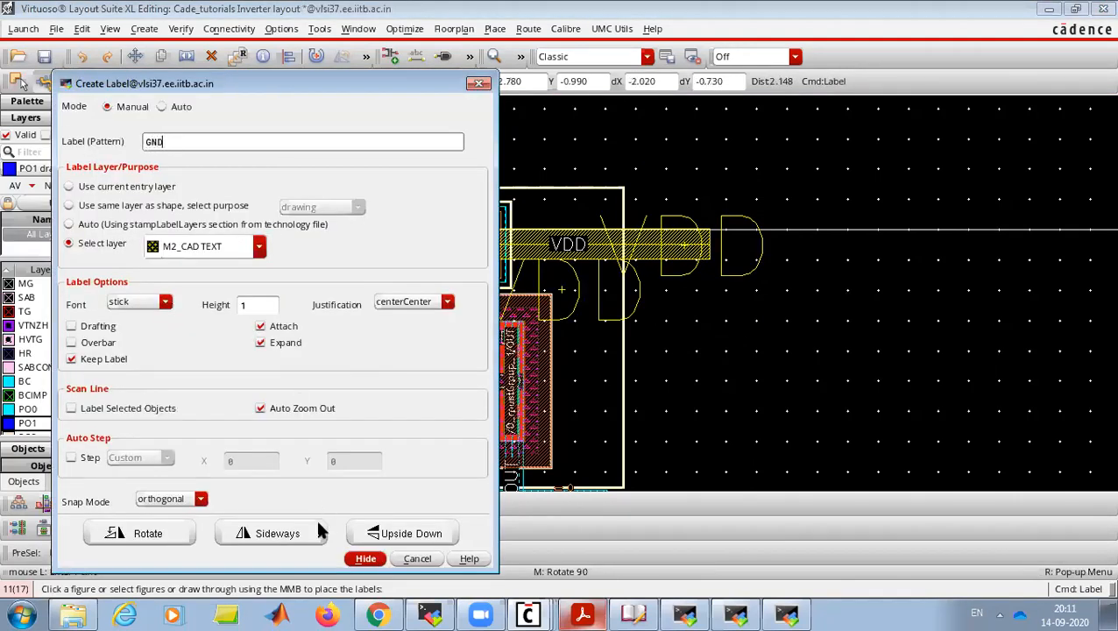
{"action": "left_click", "coordinate": [364, 560]}
{"action": "scroll", "coordinate": [761, 300], "scroll_direction": "down", "scroll_amount": 2, "text": "ctrl"}
{"action": "scroll", "coordinate": [762, 406], "scroll_direction": "up", "scroll_amount": 2, "text": "ctrl"}
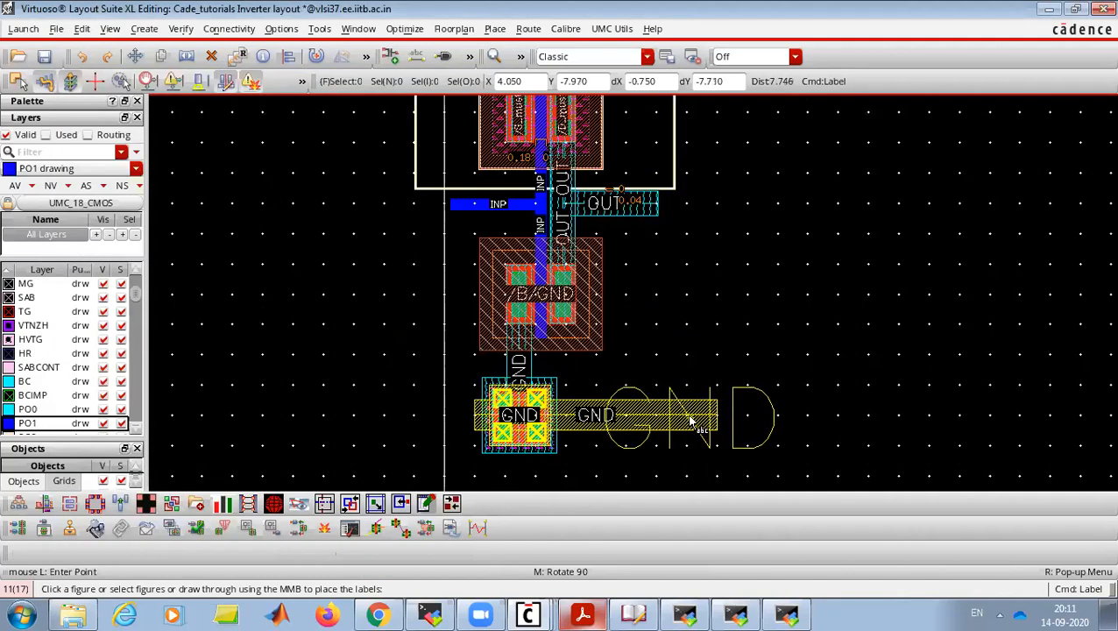
{"action": "left_click", "coordinate": [690, 421]}
- Create an INP label on the PO1_CAD TEXT layer and place it on the horizontal poly input wire
{"action": "scroll", "coordinate": [455, 211], "scroll_direction": "up", "scroll_amount": 2, "text": "ctrl"}
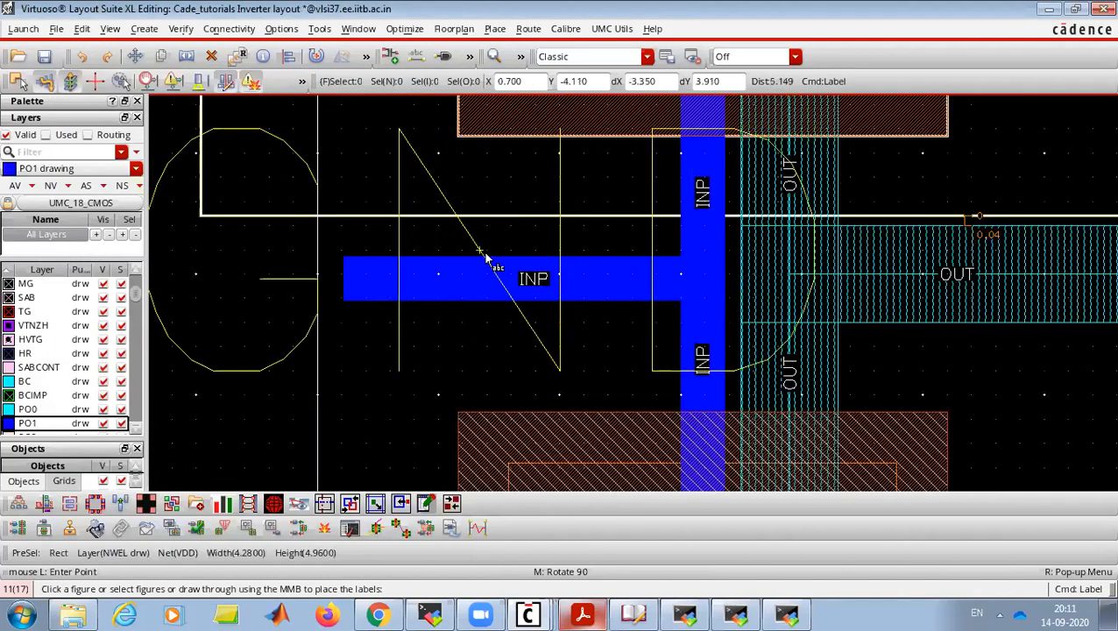
{"action": "key", "text": "Escape"}
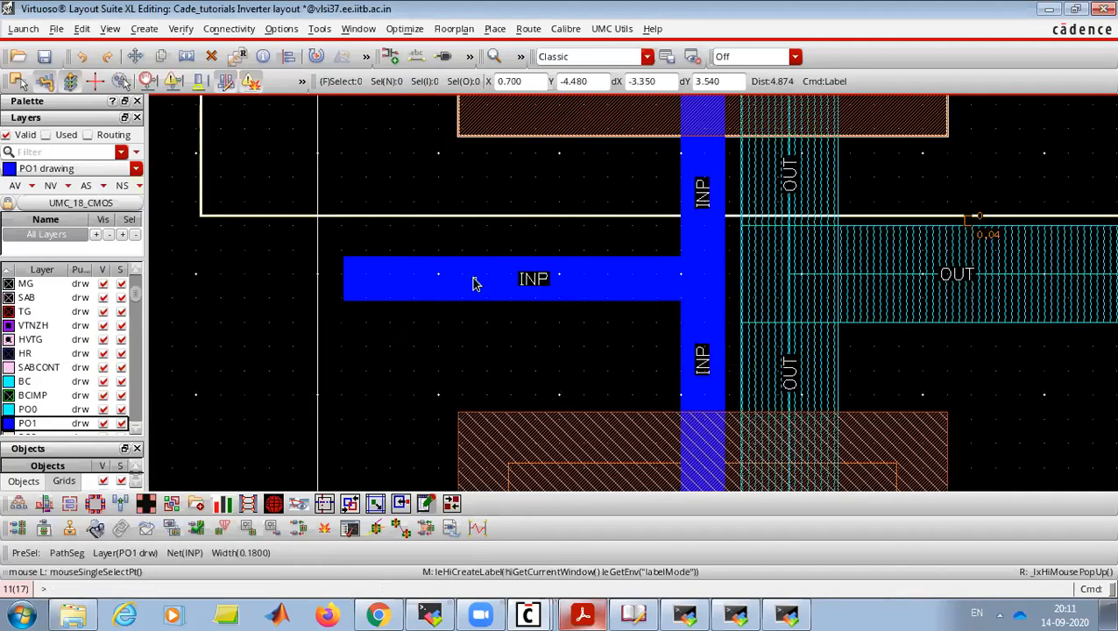
{"action": "key", "text": "l"}
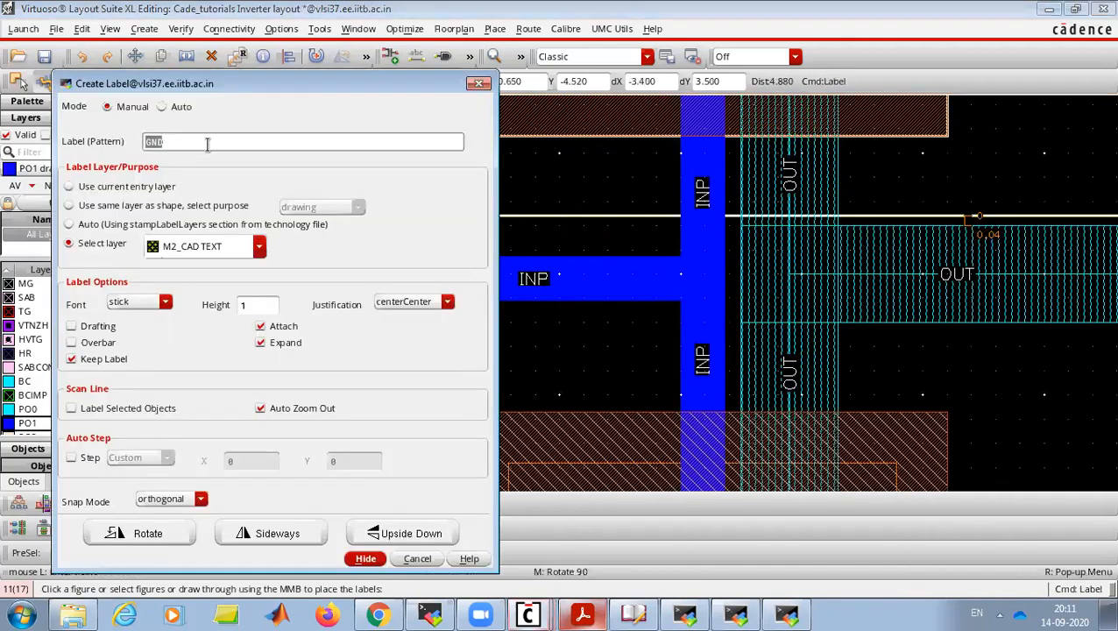
{"action": "left_click", "coordinate": [257, 247]}
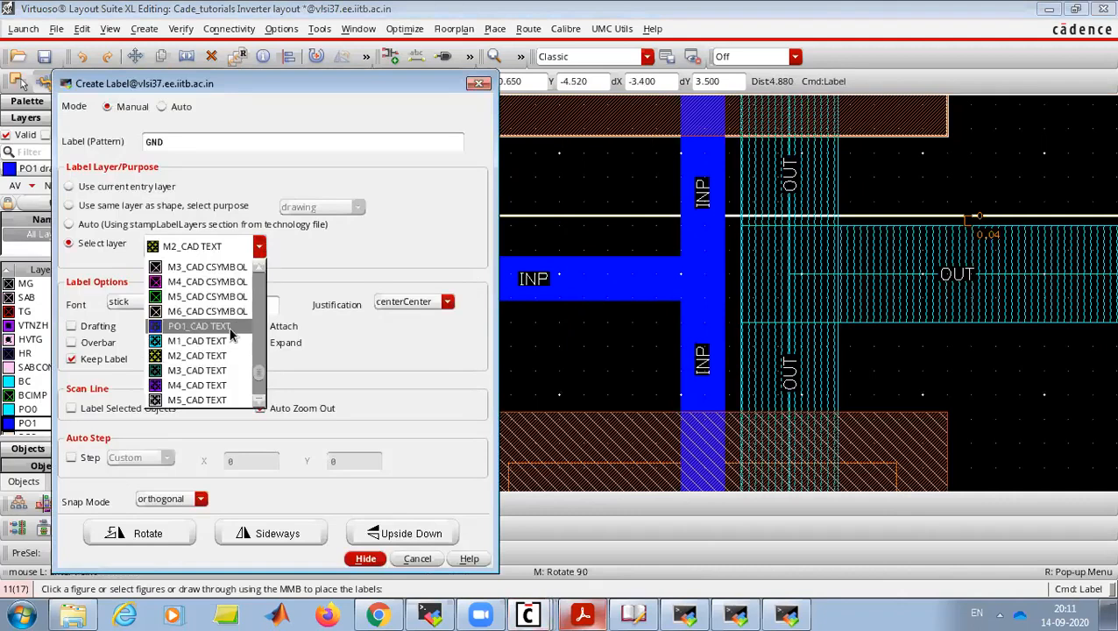
{"action": "left_click", "coordinate": [228, 327]}
{"action": "left_click_drag", "start_coordinate": [186, 141], "coordinate": [127, 137]}
{"action": "type", "text": "INP"}
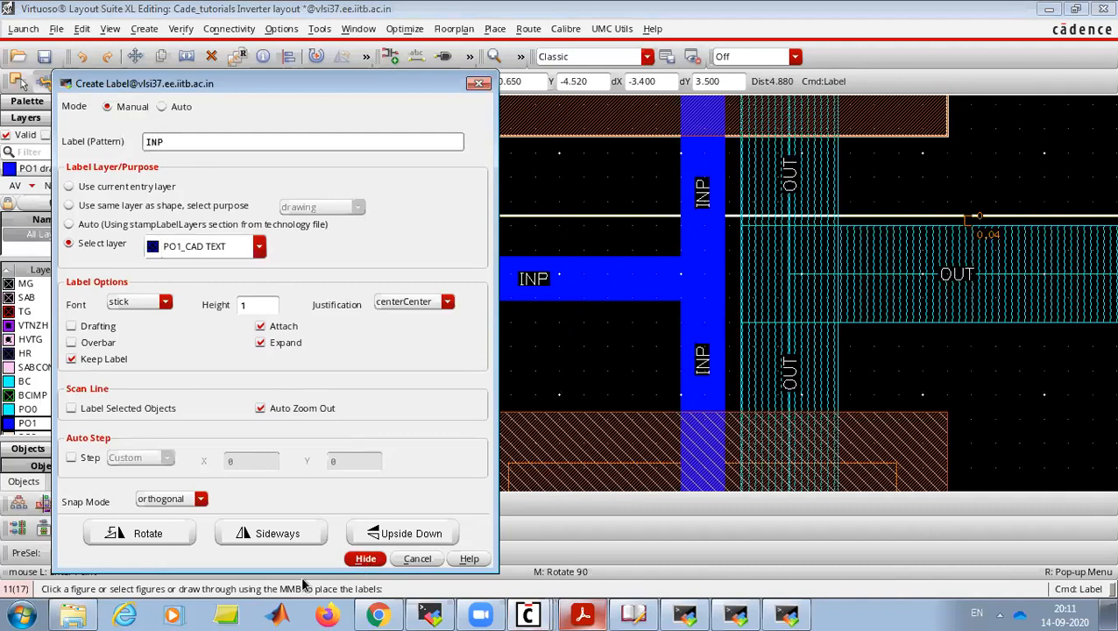
{"action": "left_click", "coordinate": [368, 558]}
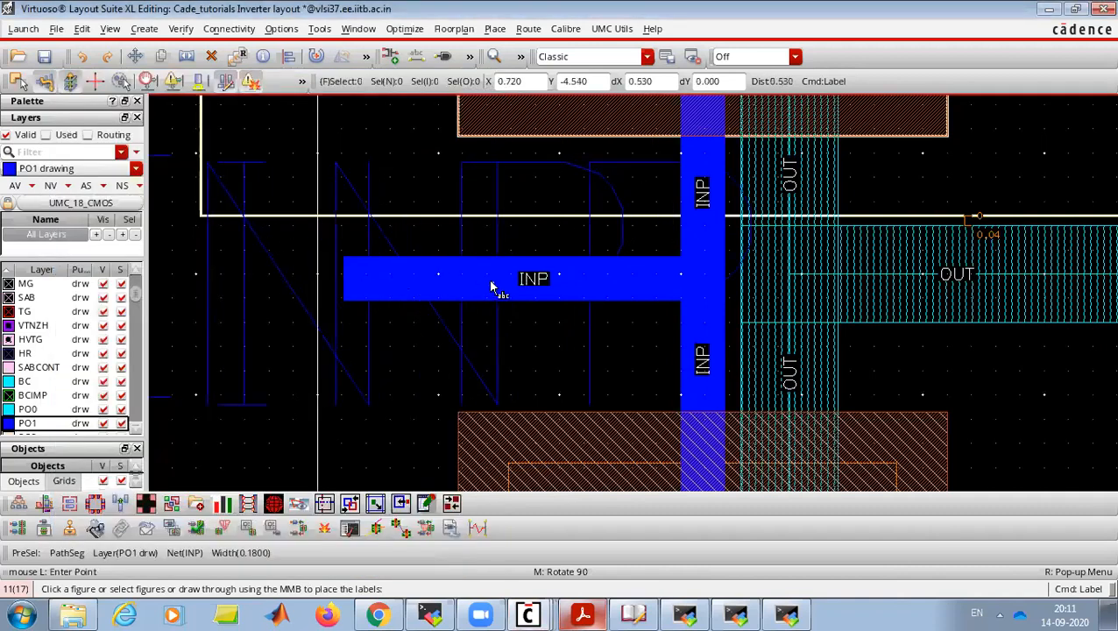
- Try an OUT label on the M1_CAD TEXT layer at the horizontal metal 1 output wire, and delete that label again
{"action": "key", "text": "F3"}
{"action": "left_click", "coordinate": [168, 142]}
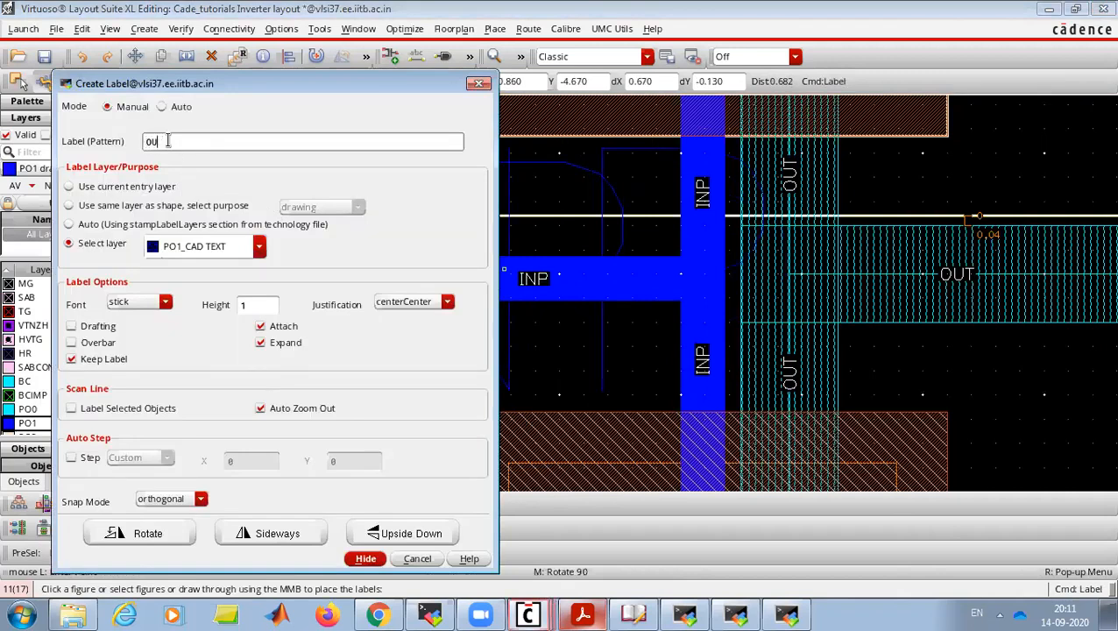
{"action": "left_click", "coordinate": [259, 246]}
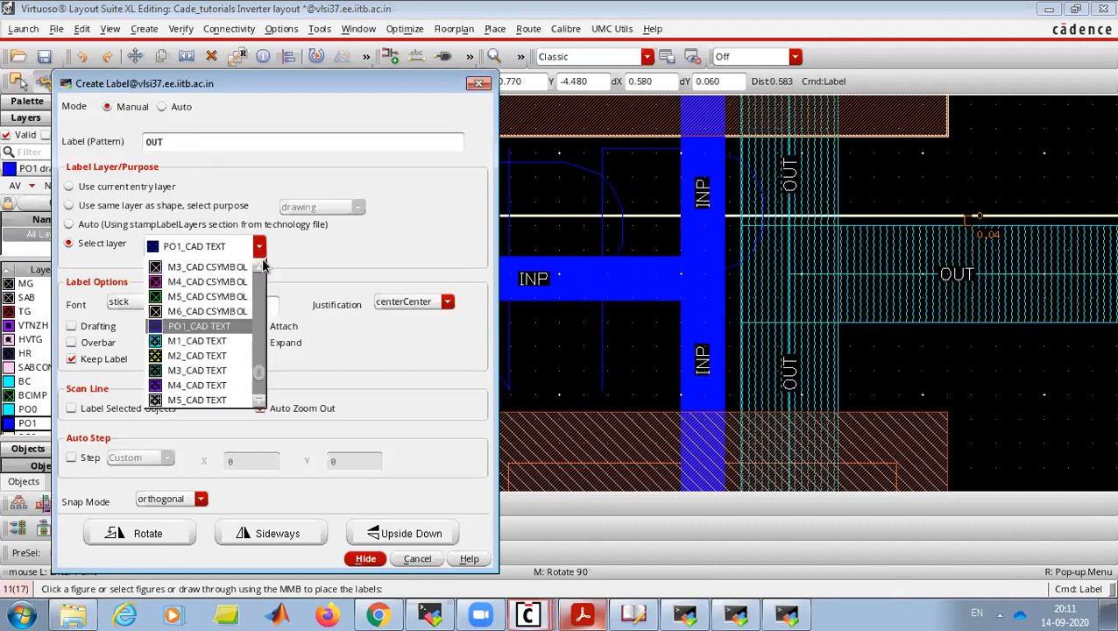
{"action": "left_click", "coordinate": [225, 370]}
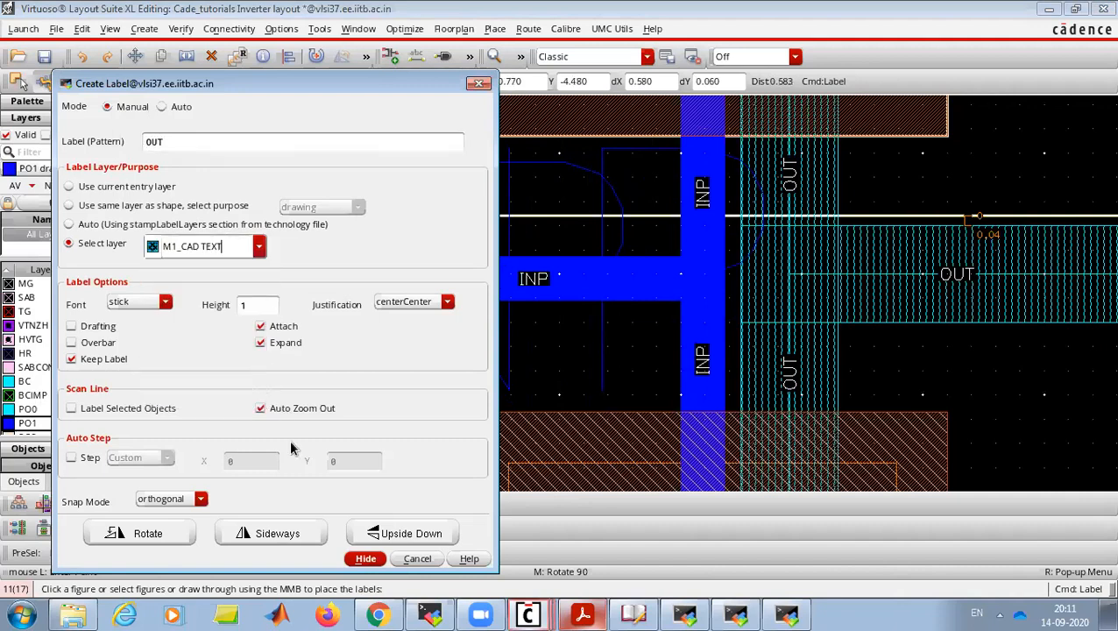
{"action": "left_click", "coordinate": [365, 558]}
{"action": "scroll", "coordinate": [575, 360], "scroll_direction": "down", "scroll_amount": 4}
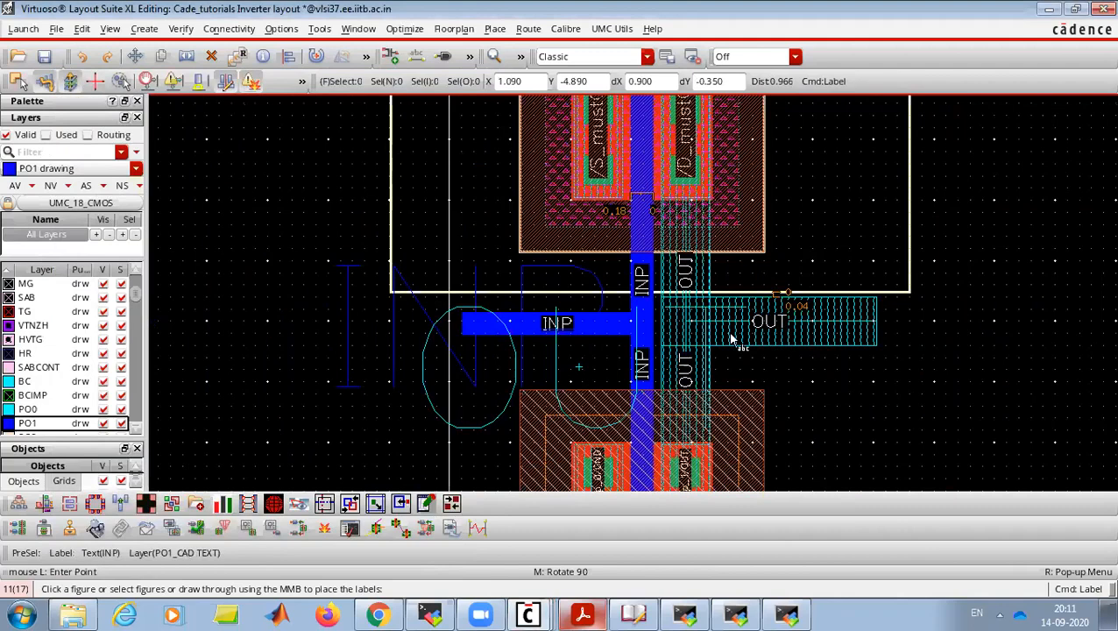
{"action": "left_click", "coordinate": [731, 339]}
{"action": "scroll", "coordinate": [735, 335], "scroll_direction": "up", "scroll_amount": 2}
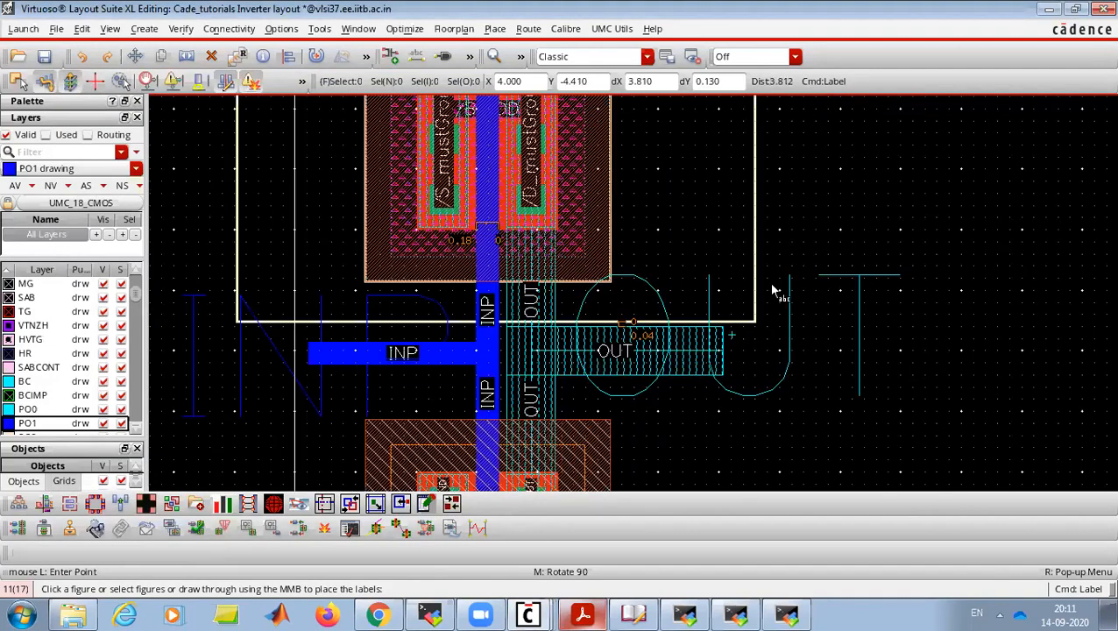
{"action": "scroll", "coordinate": [879, 392], "scroll_direction": "up", "scroll_amount": 2}
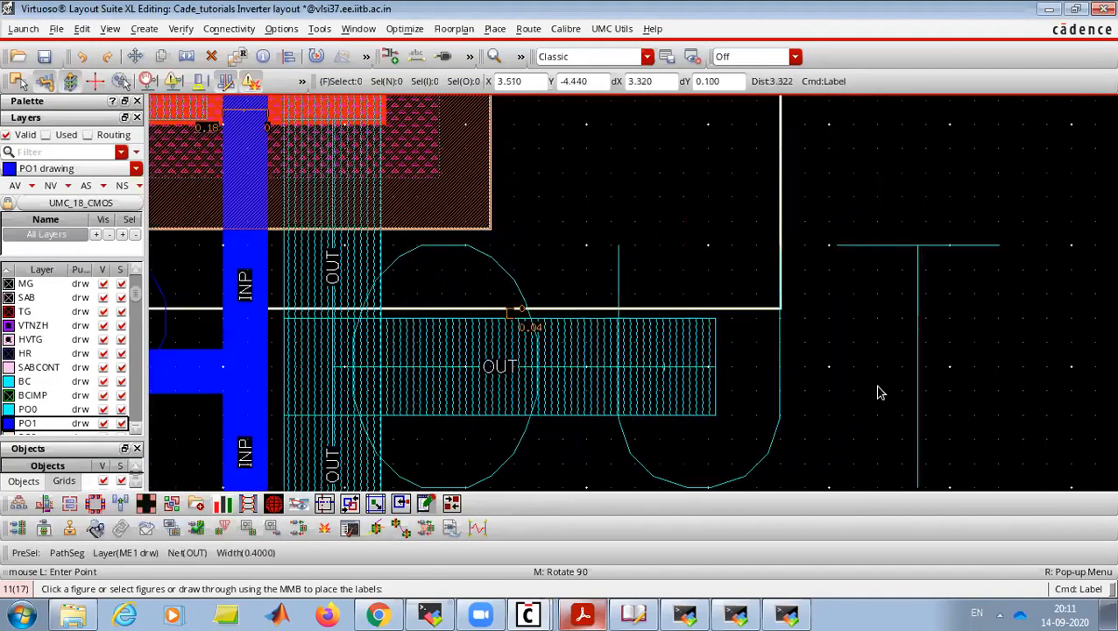
{"action": "key", "text": "Escape"}
{"action": "key", "text": "Delete"}
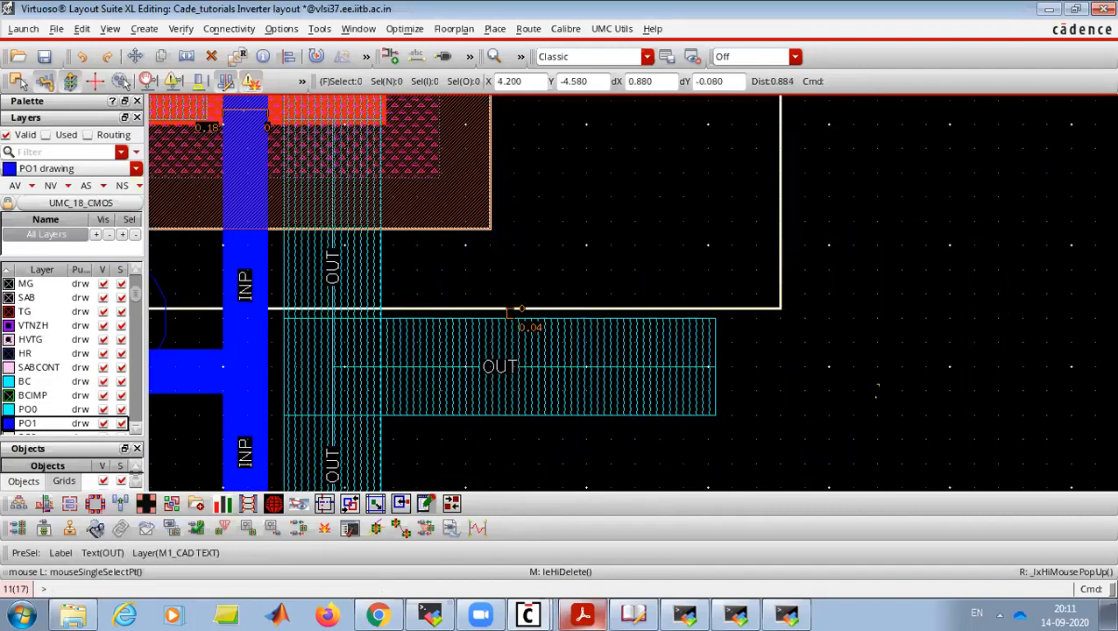
- Save the Inverter layout and open Calibre nmLVS without loading a runset file
{"action": "left_click", "coordinate": [44, 56]}
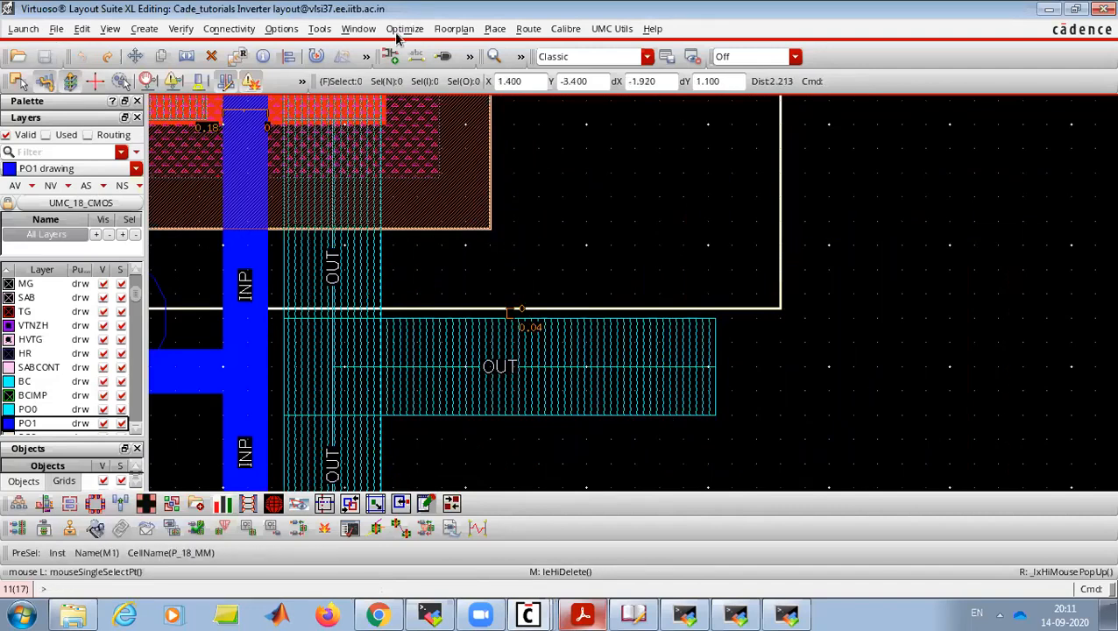
{"action": "left_click", "coordinate": [565, 29]}
{"action": "left_click", "coordinate": [578, 92]}
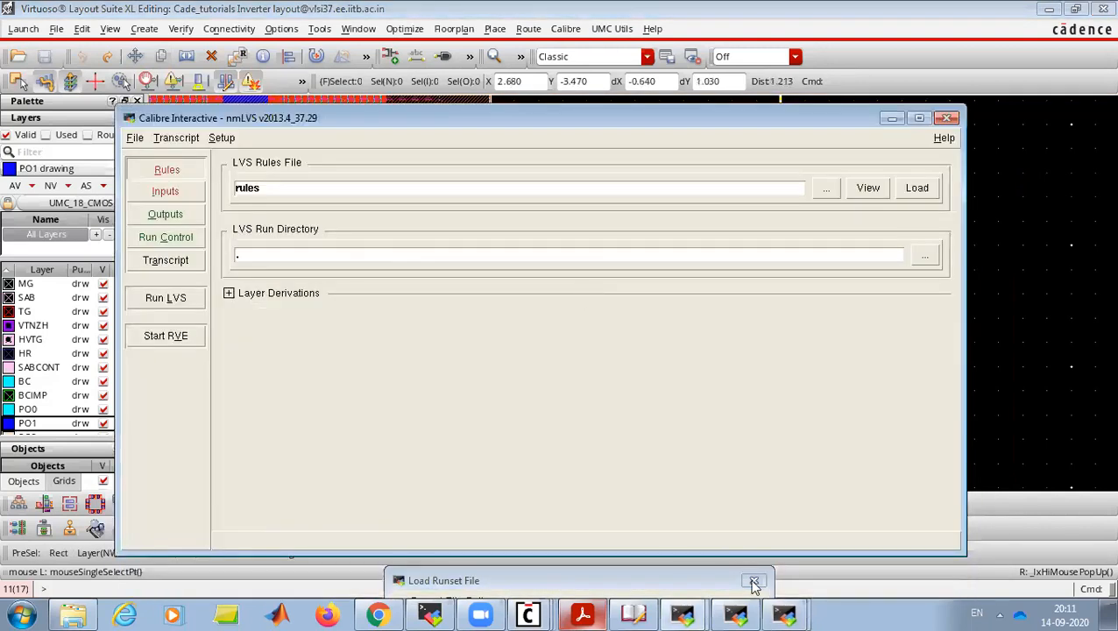
{"action": "left_click", "coordinate": [752, 581]}
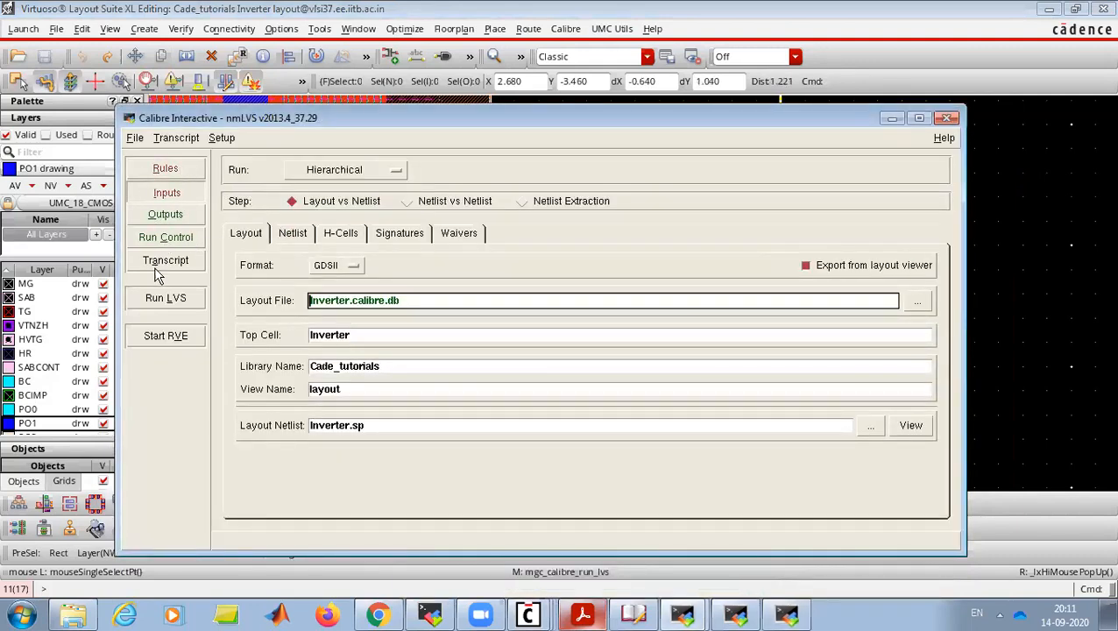
- Choose G-DF-MIXED_MODE_RFCMOS18-1.8V_3.3V-1P6M-MMC_CALIBRE-LVS-2.1-P8.txt from the UMC_180_Rules_Files folder as the LVS rules file
{"action": "left_click", "coordinate": [166, 169]}
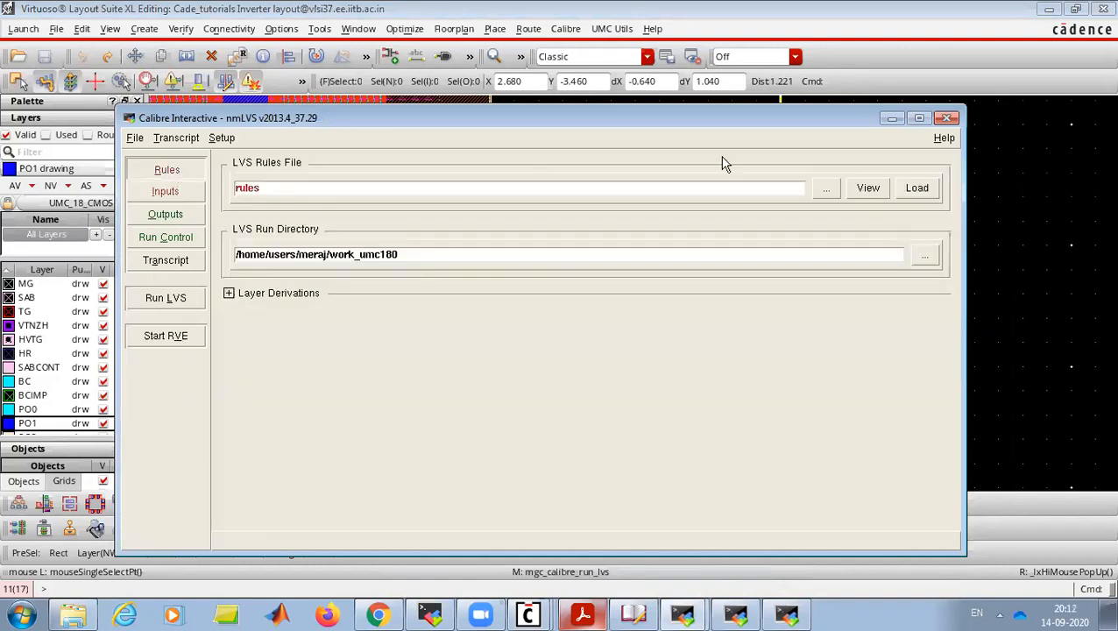
{"action": "left_click", "coordinate": [824, 194]}
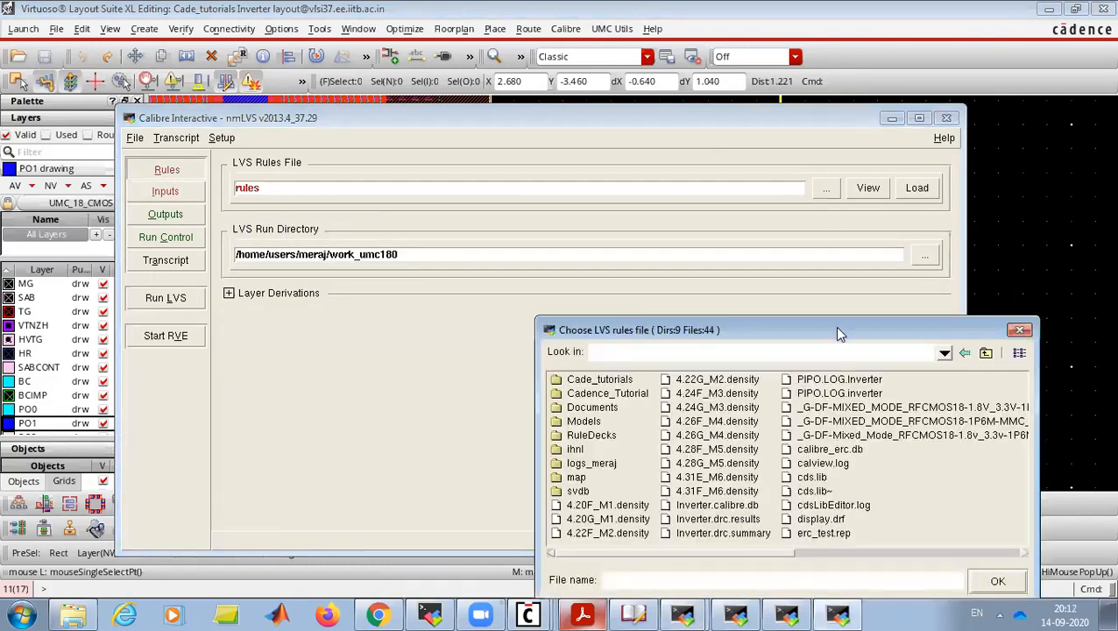
{"action": "left_click_drag", "start_coordinate": [834, 326], "coordinate": [752, 192]}
{"action": "left_click", "coordinate": [907, 219]}
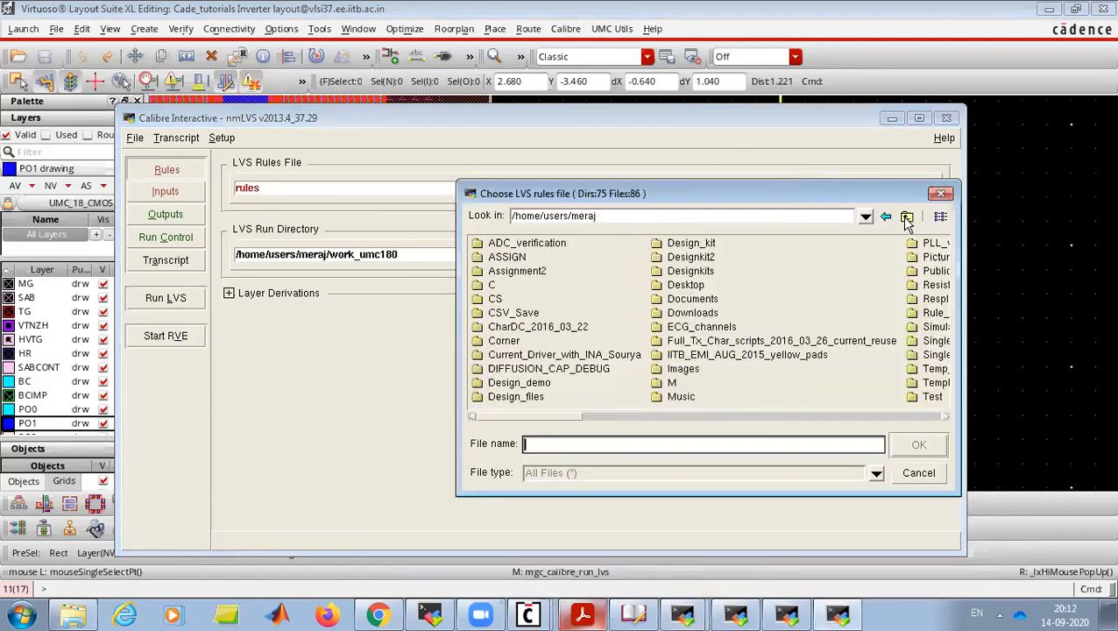
{"action": "left_click", "coordinate": [757, 417]}
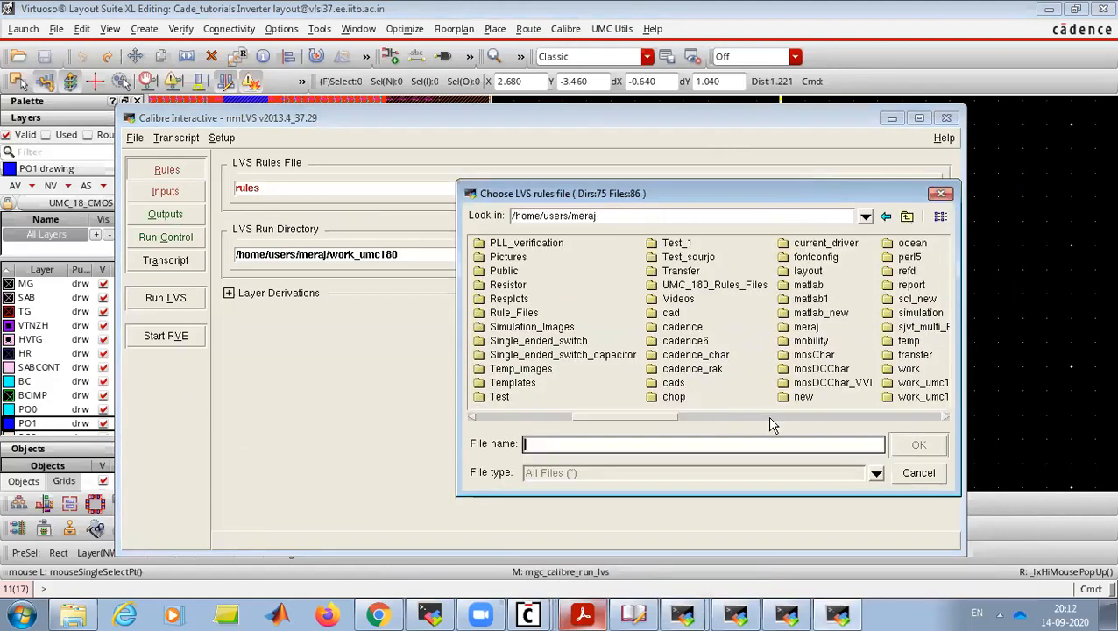
{"action": "left_click", "coordinate": [824, 416]}
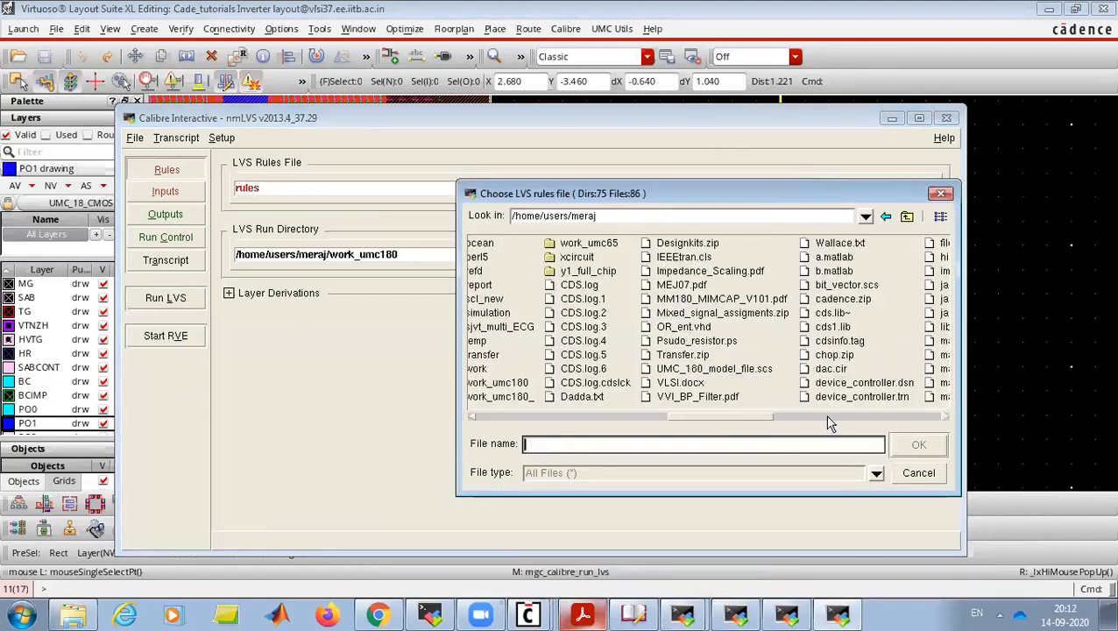
{"action": "left_click", "coordinate": [625, 417]}
{"action": "double_click", "coordinate": [706, 285]}
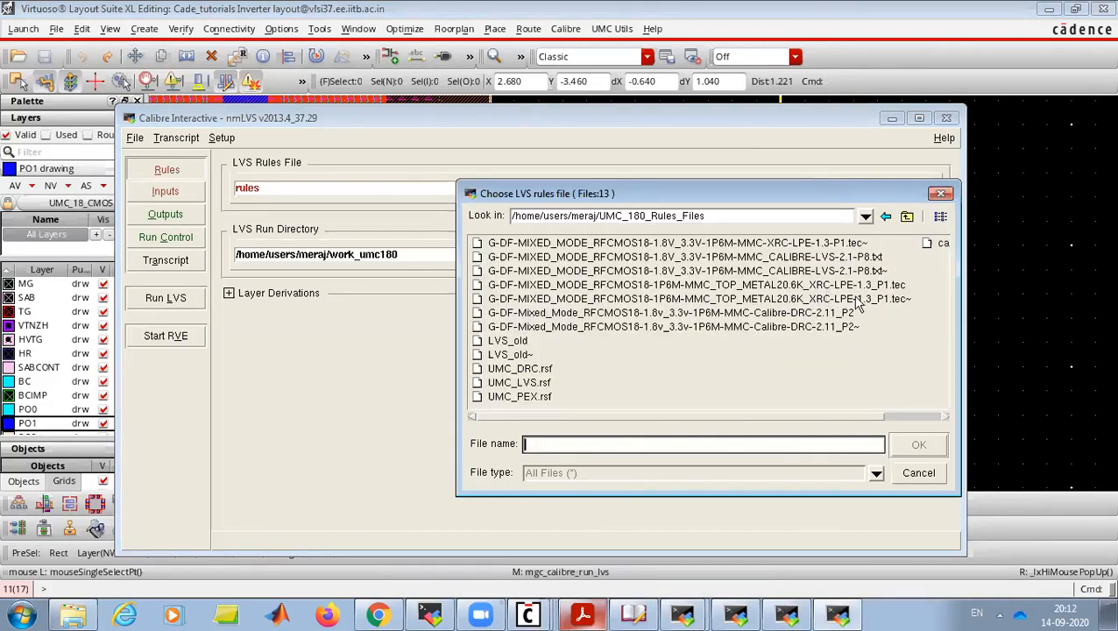
{"action": "double_click", "coordinate": [789, 257]}
- Check the layout and netlist inputs, with the netlist exported from the schematic viewer, and run LVS, overwriting the layout file
{"action": "left_click", "coordinate": [177, 199]}
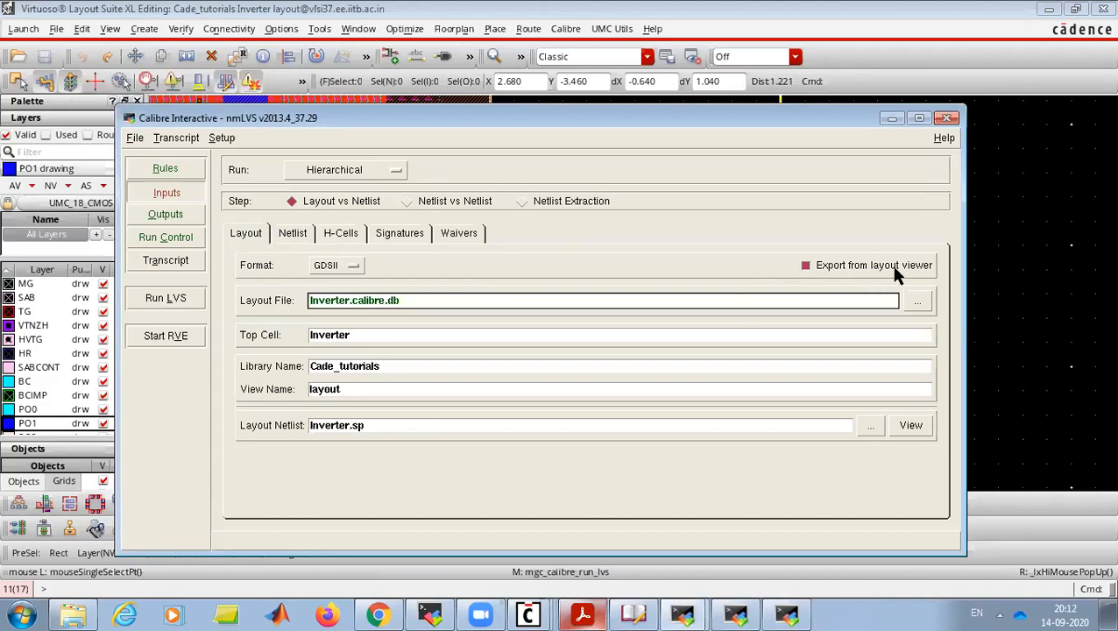
{"action": "left_click", "coordinate": [296, 235]}
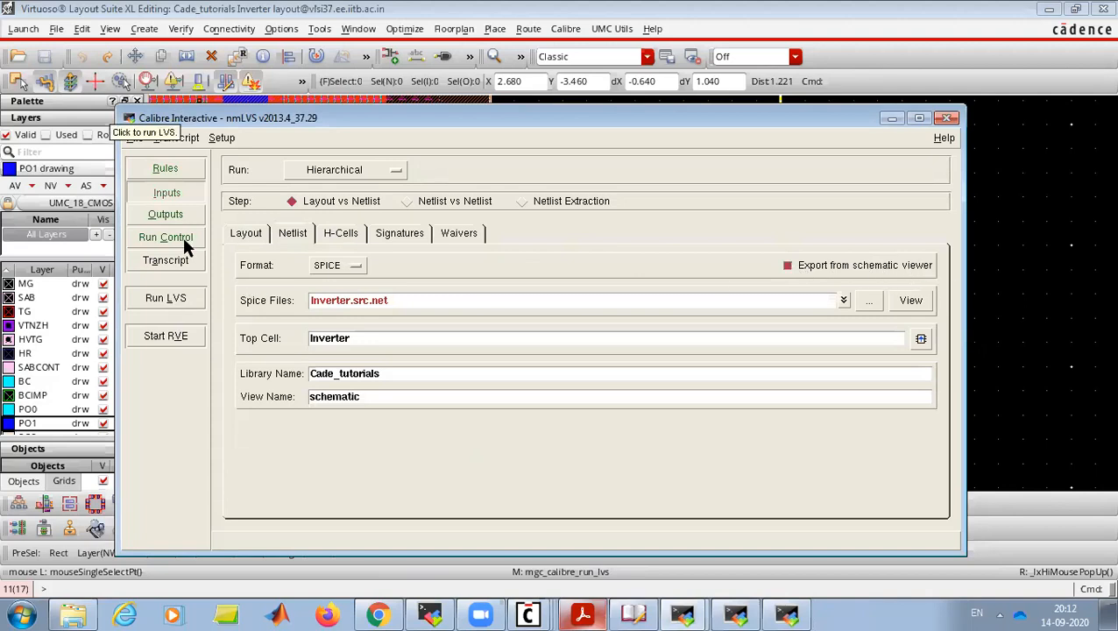
{"action": "left_click", "coordinate": [166, 168]}
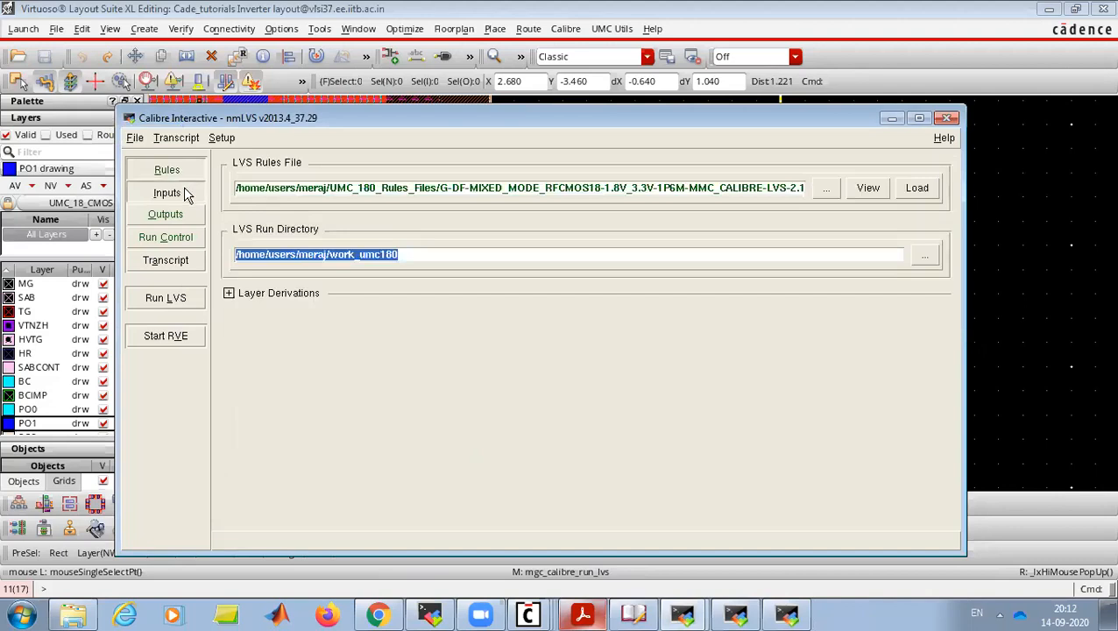
{"action": "left_click", "coordinate": [166, 193]}
{"action": "left_click", "coordinate": [166, 297]}
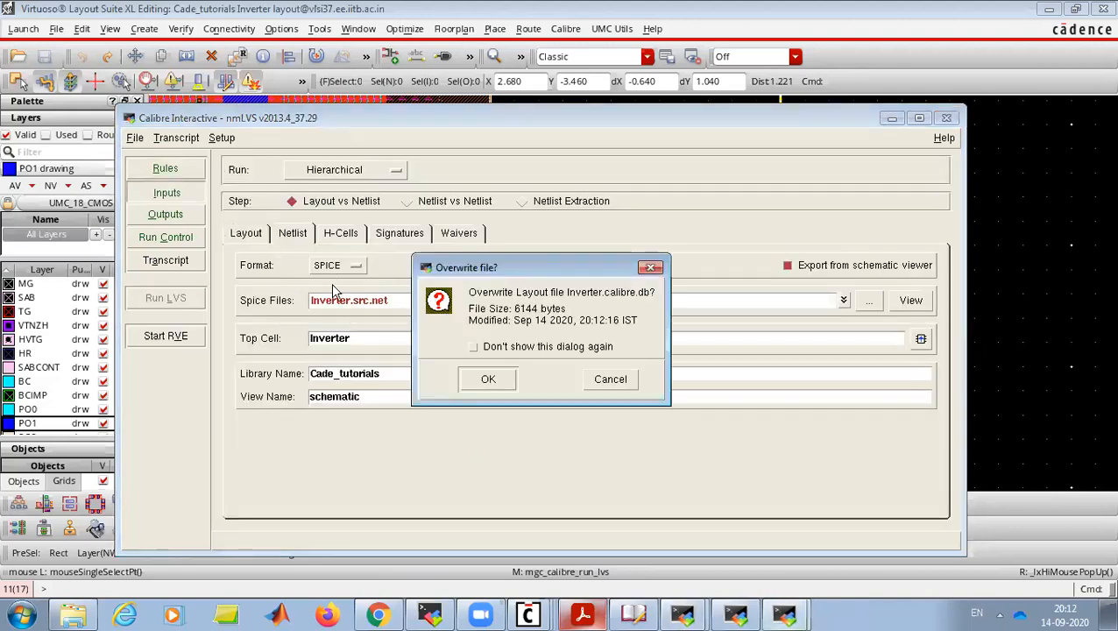
{"action": "key", "text": "Return"}
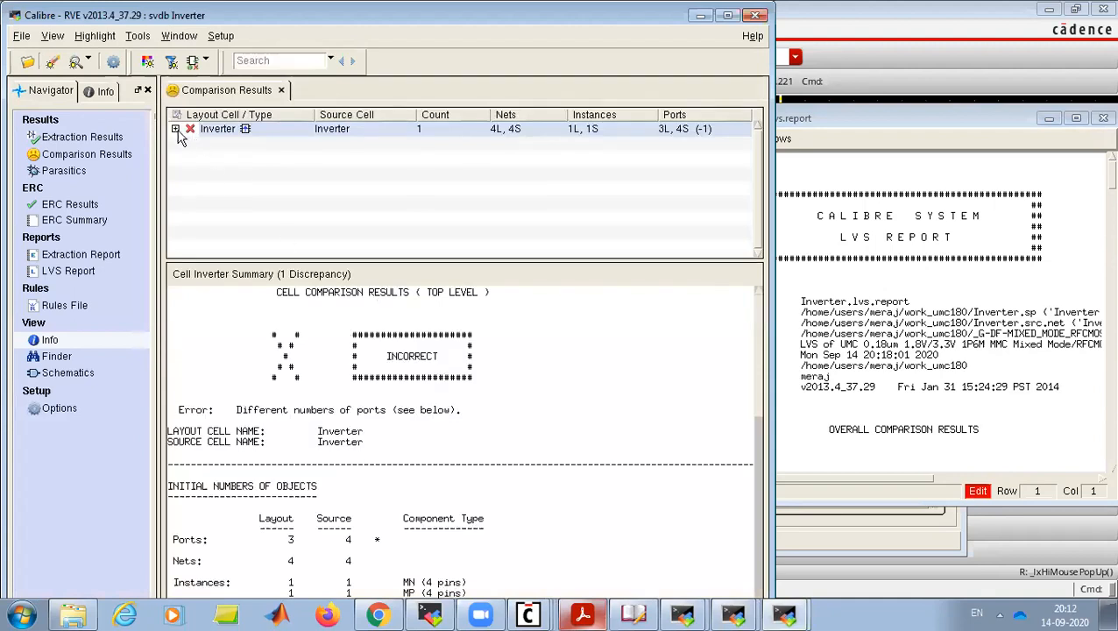
- Expand the Inverter's port discrepancy in the LVS comparison results and examine the layout and source object counts
{"action": "left_click", "coordinate": [175, 130]}
{"action": "left_click", "coordinate": [191, 144]}
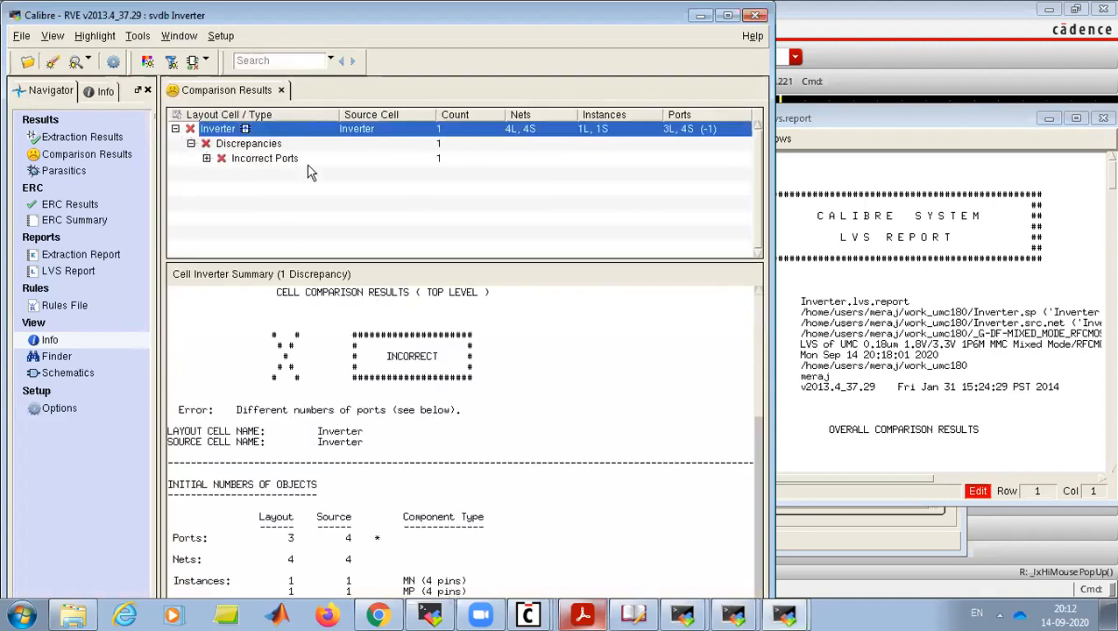
{"action": "left_click", "coordinate": [207, 159]}
{"action": "scroll", "coordinate": [445, 422], "scroll_direction": "down", "scroll_amount": 4}
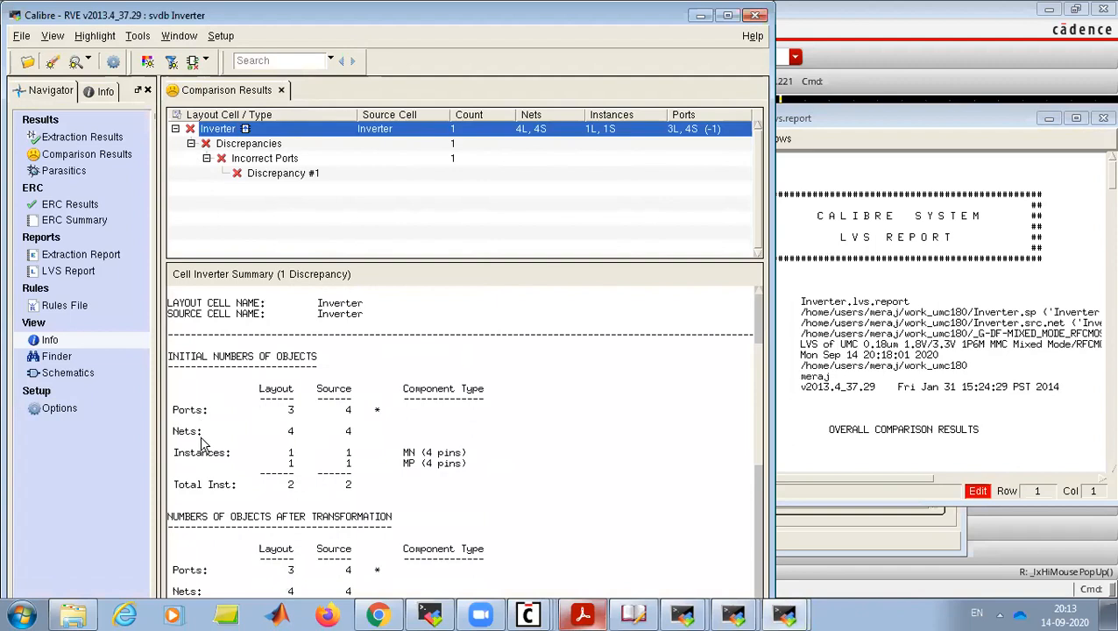
{"action": "scroll", "coordinate": [366, 456], "scroll_direction": "down", "scroll_amount": 15}
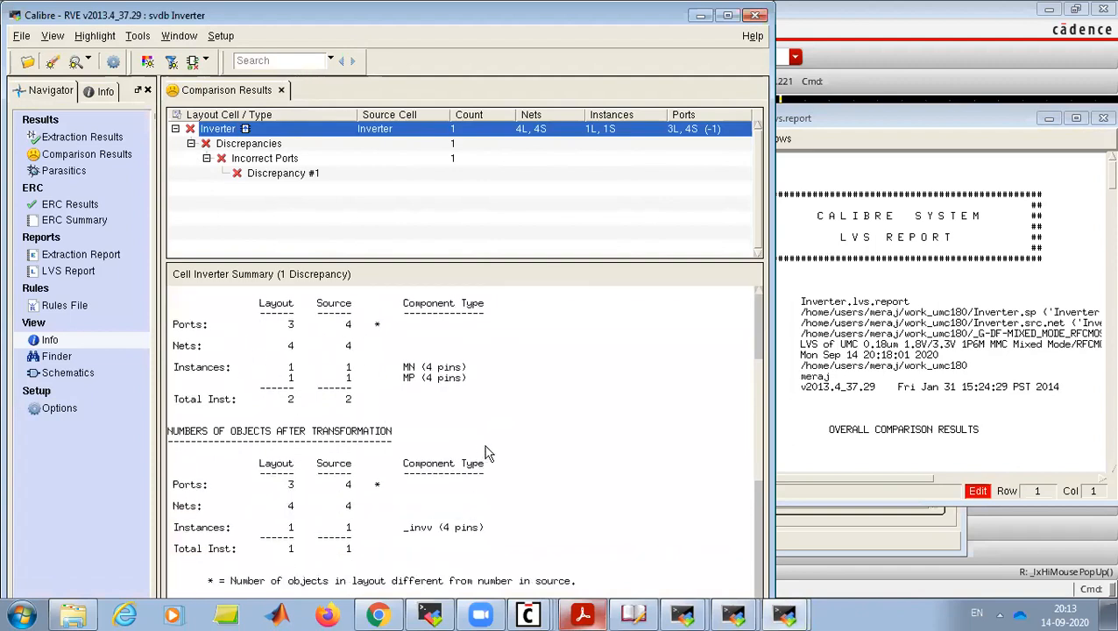
{"action": "scroll", "coordinate": [421, 473], "scroll_direction": "up", "scroll_amount": 10}
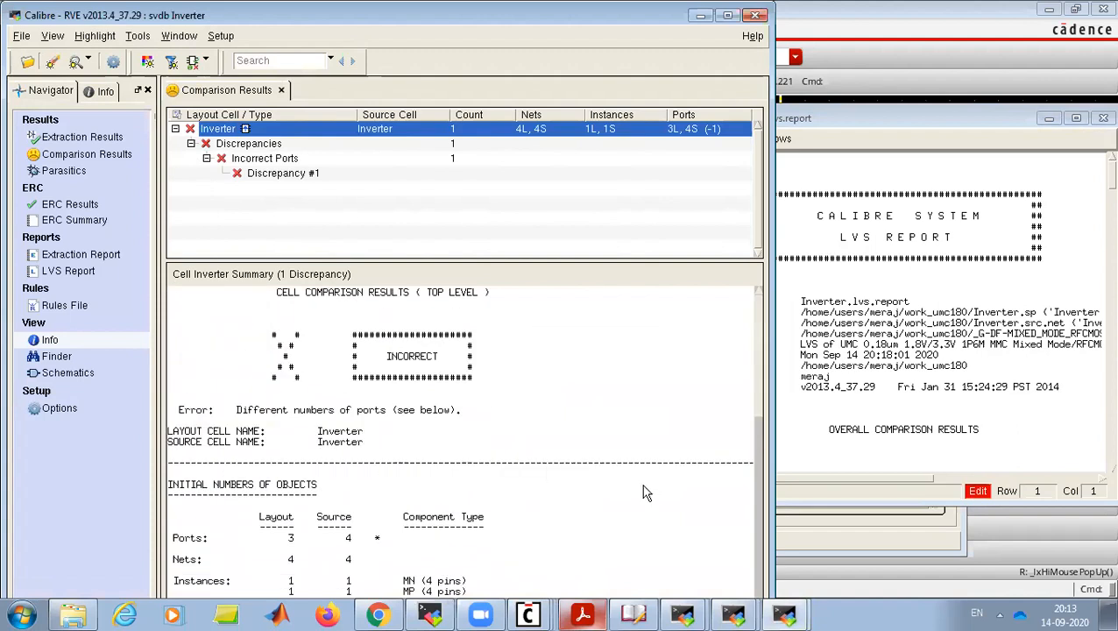
- Create an OUT label on the M1_CAD TEXT layer on the horizontal metal 1 output wire and save the Inverter layout
{"action": "left_click", "coordinate": [528, 614]}
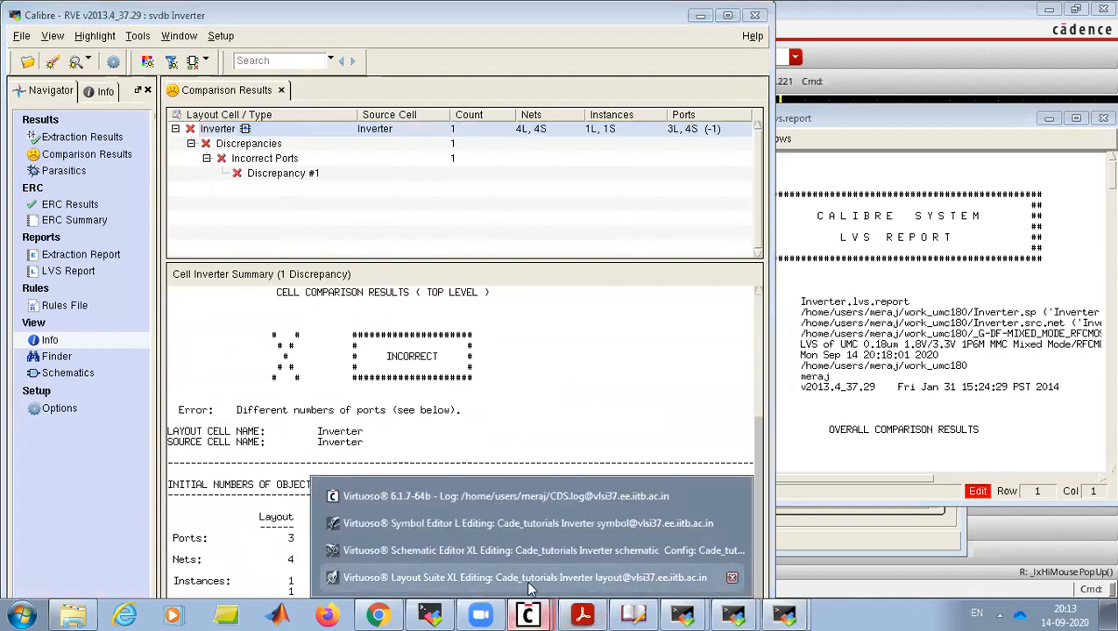
{"action": "left_click", "coordinate": [526, 576]}
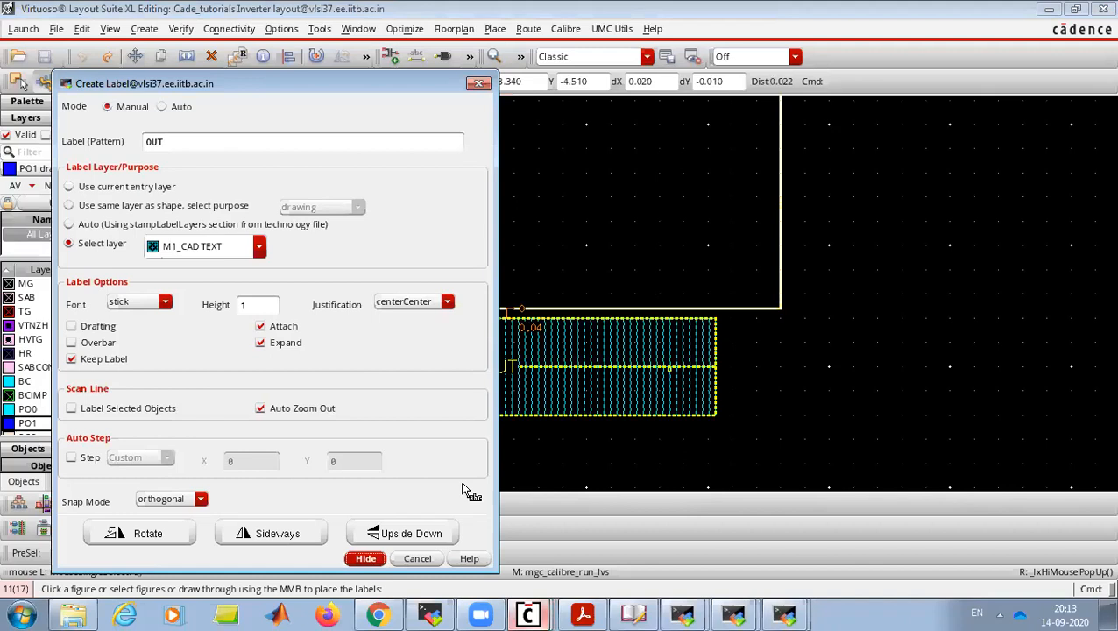
{"action": "left_click", "coordinate": [448, 50]}
{"action": "key", "text": "Escape"}
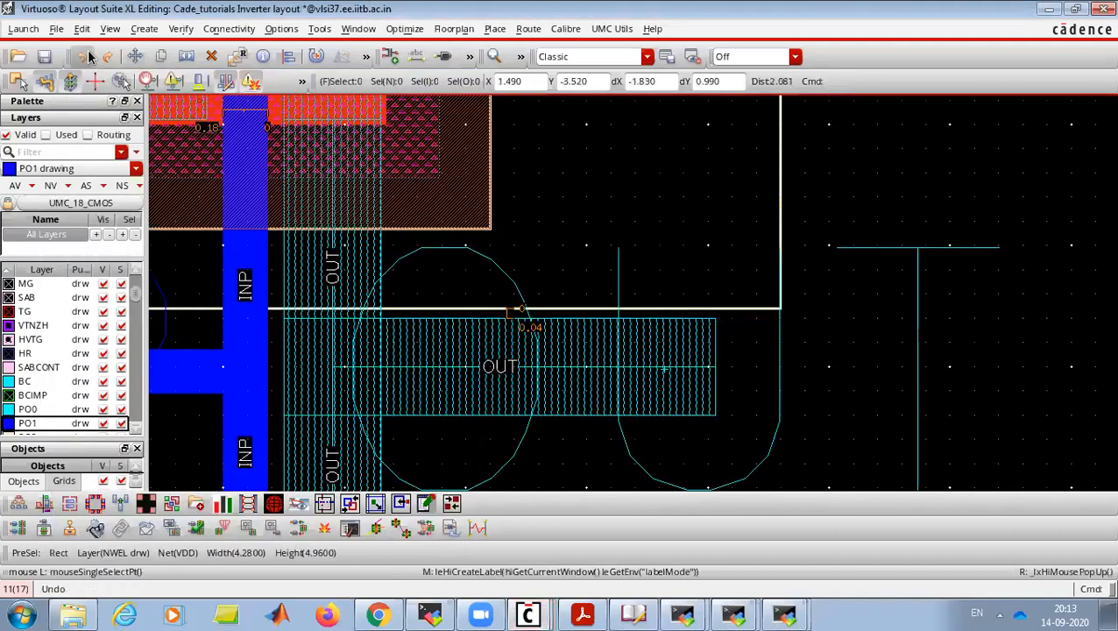
{"action": "key", "text": "F2"}
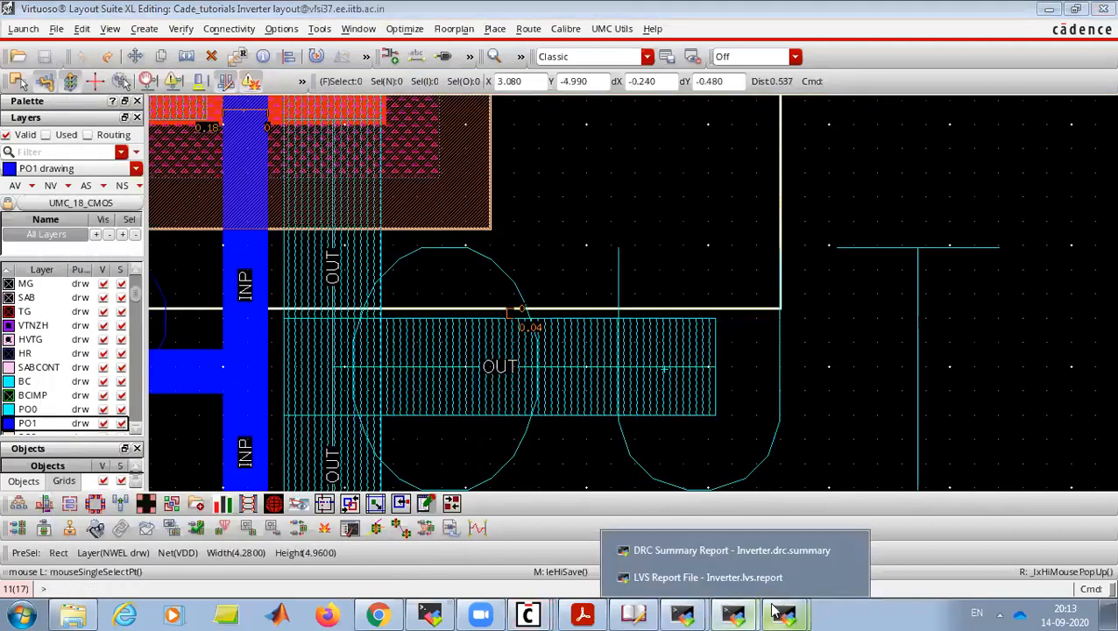
- Rerun LVS on the saved Inverter layout, overwriting the layout and source files and suppressing further overwrite prompts
{"action": "mouse_move", "coordinate": [784, 614]}
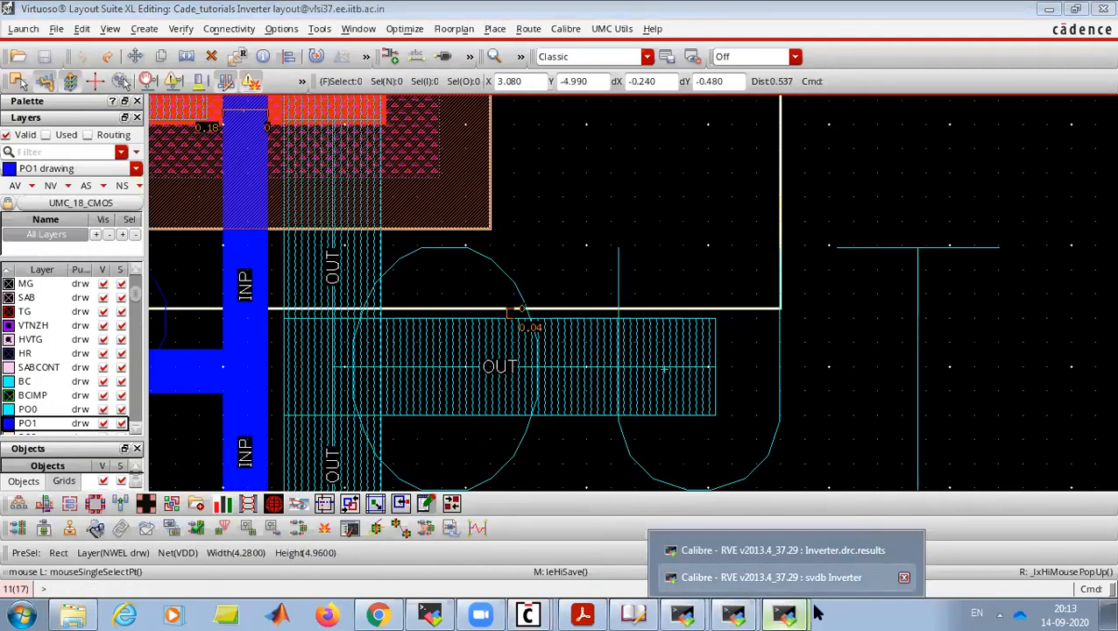
{"action": "left_click", "coordinate": [766, 582]}
{"action": "left_click", "coordinate": [743, 544]}
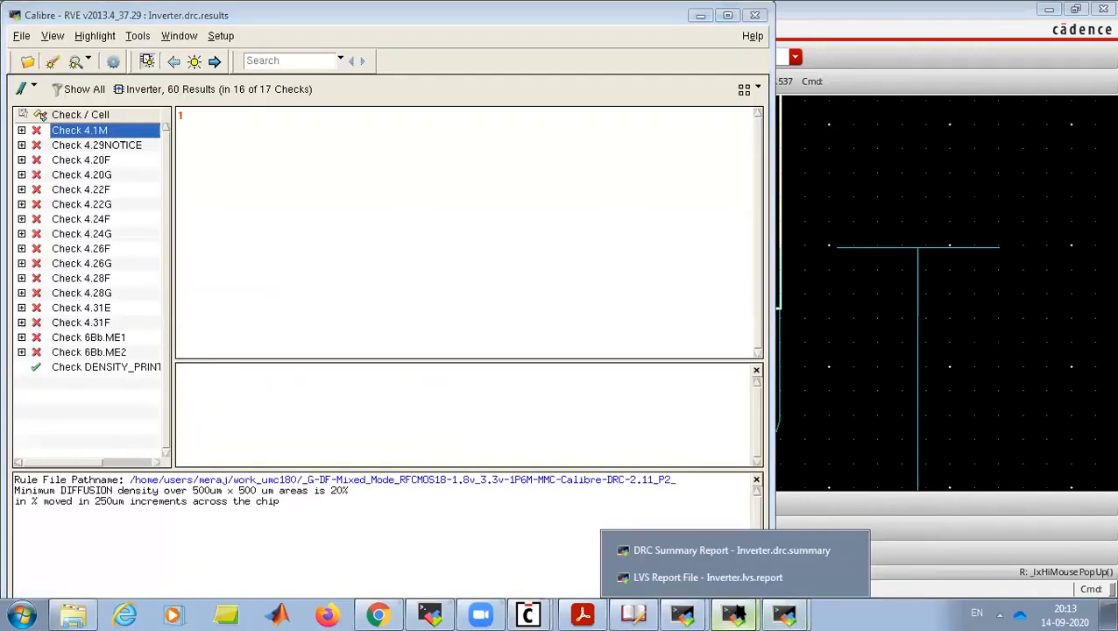
{"action": "left_click", "coordinate": [675, 578]}
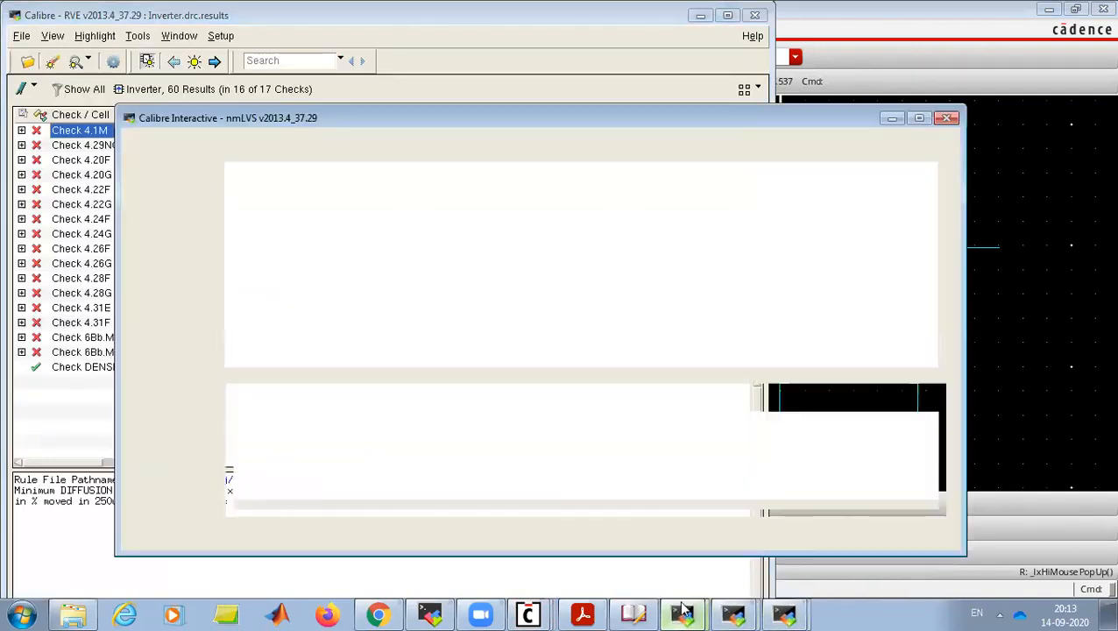
{"action": "left_click", "coordinate": [179, 303]}
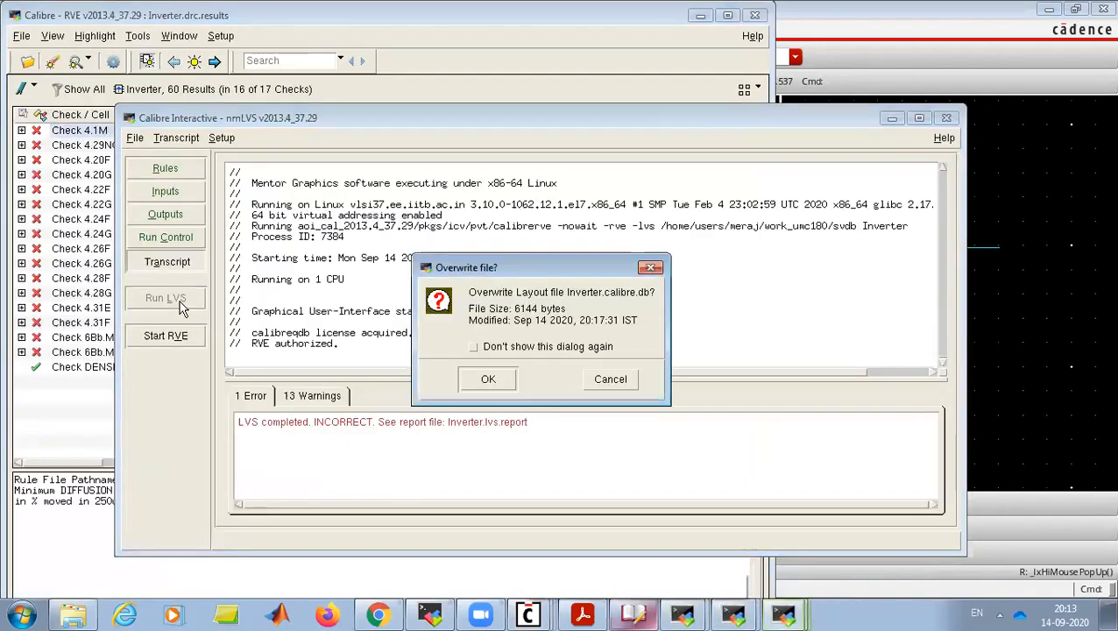
{"action": "left_click", "coordinate": [473, 384]}
{"action": "left_click", "coordinate": [473, 347]}
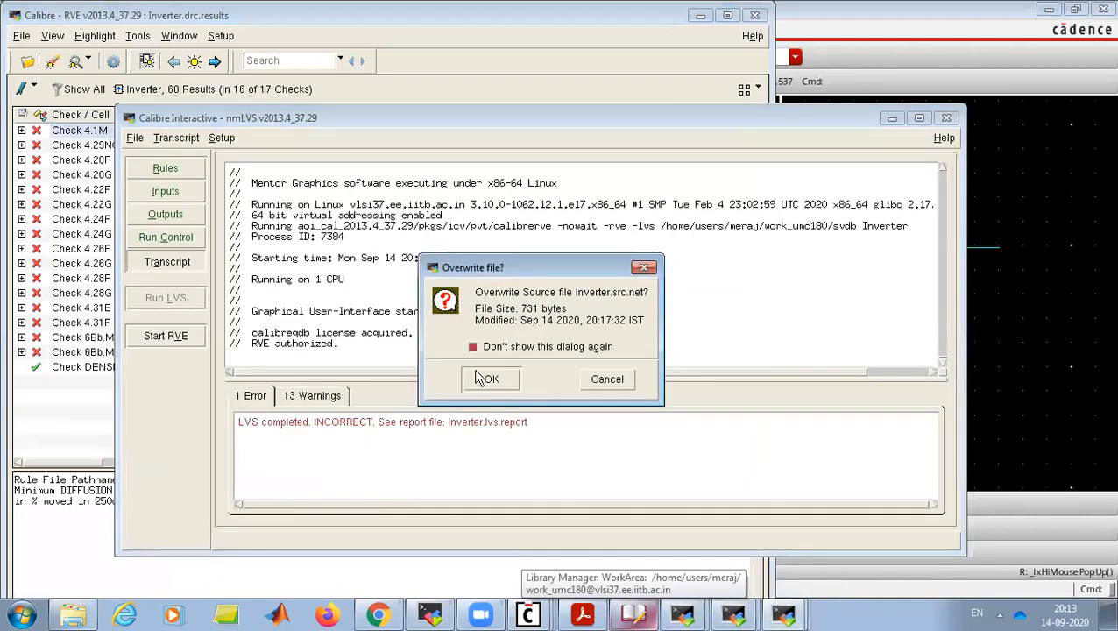
{"action": "left_click", "coordinate": [487, 379]}
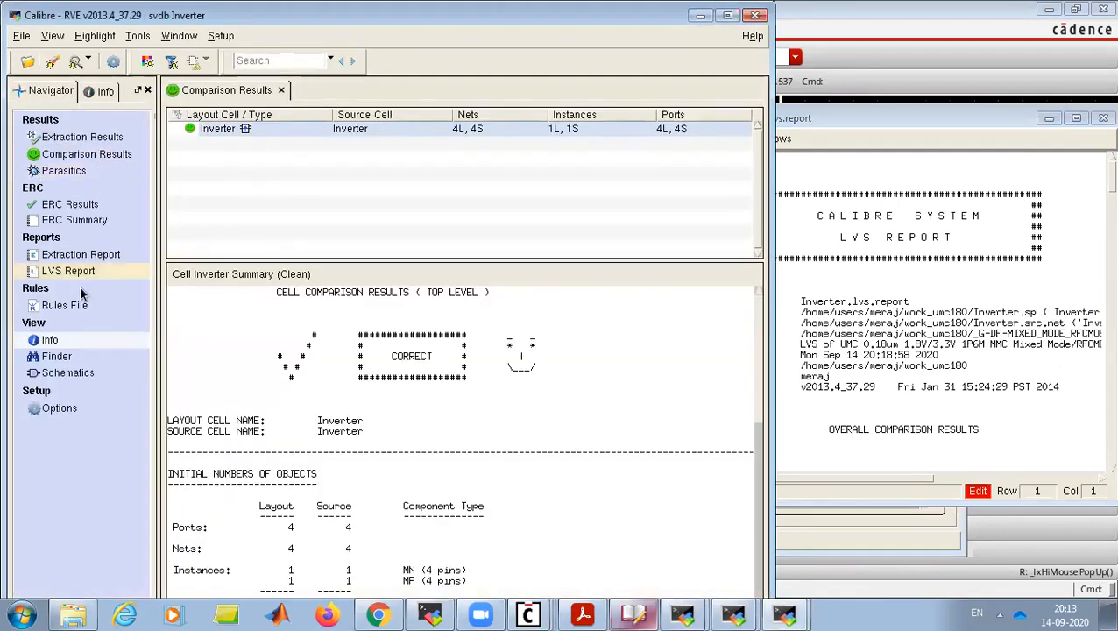
- Review the new LVS comparison summary for the Inverter cell, including its port, net and instance counts
{"action": "scroll", "coordinate": [368, 325], "scroll_direction": "down", "scroll_amount": 5}
{"action": "scroll", "coordinate": [582, 401], "scroll_direction": "up", "scroll_amount": 2}
{"action": "scroll", "coordinate": [699, 349], "scroll_direction": "down", "scroll_amount": 2}
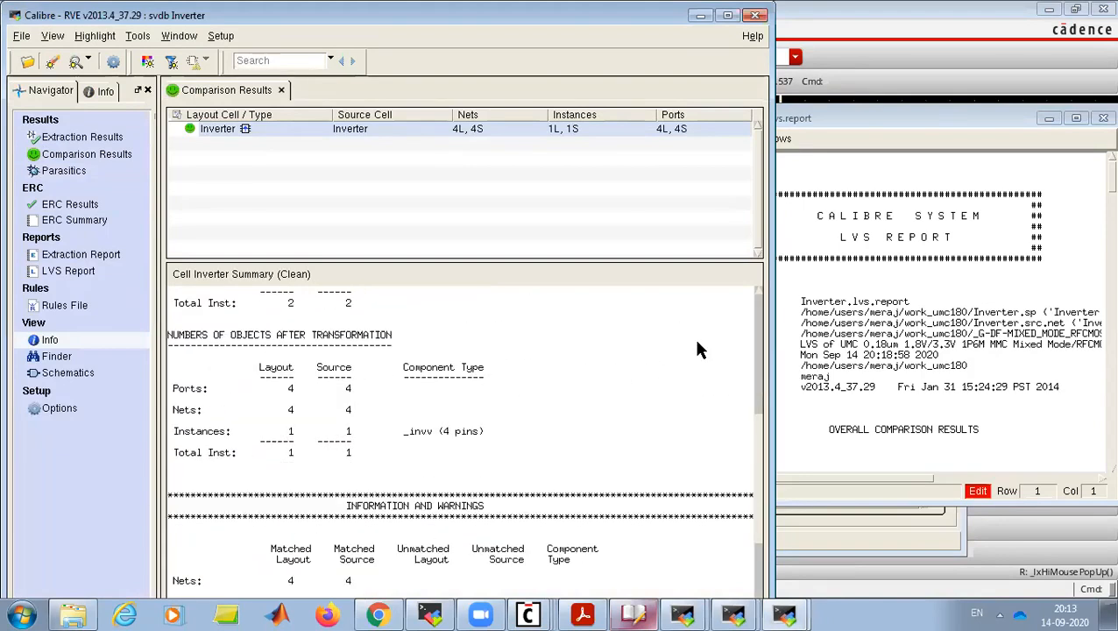
{"action": "scroll", "coordinate": [699, 348], "scroll_direction": "down", "scroll_amount": 5}
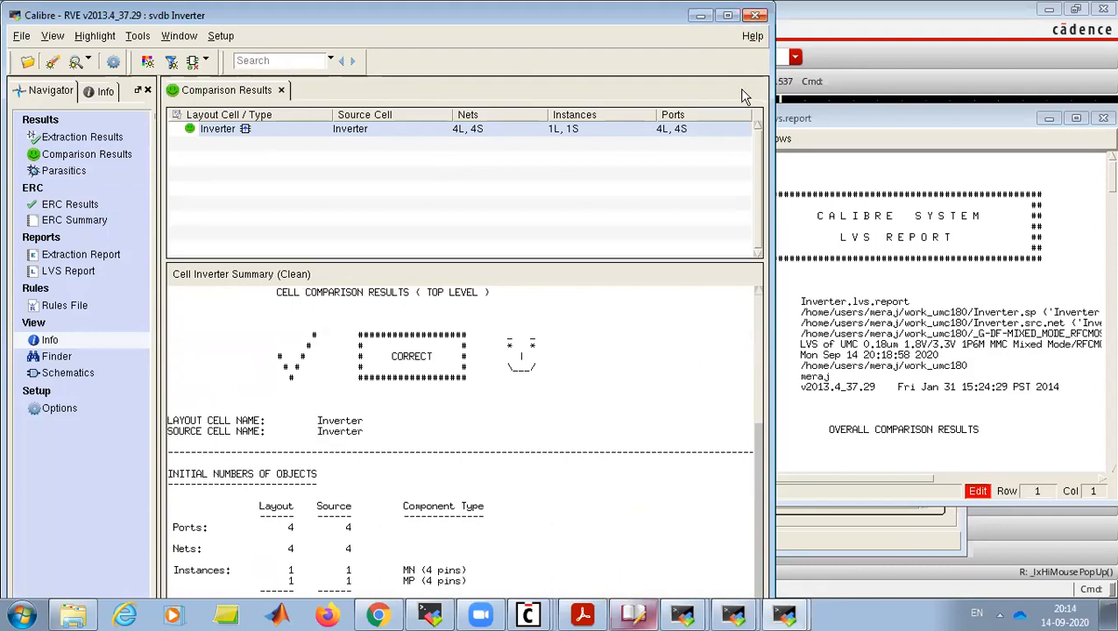
- Close the LVS results viewer, minimize the LVS report and nmLVS windows, and return to the Inverter layout
{"action": "left_click", "coordinate": [753, 15]}
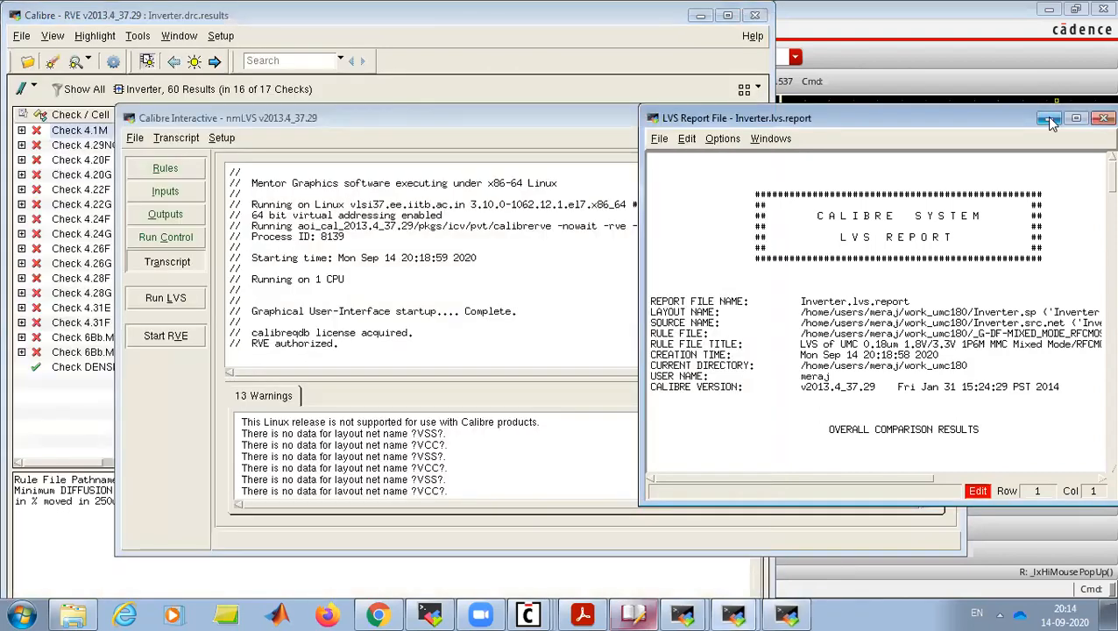
{"action": "left_click", "coordinate": [1050, 118]}
{"action": "left_click", "coordinate": [891, 118]}
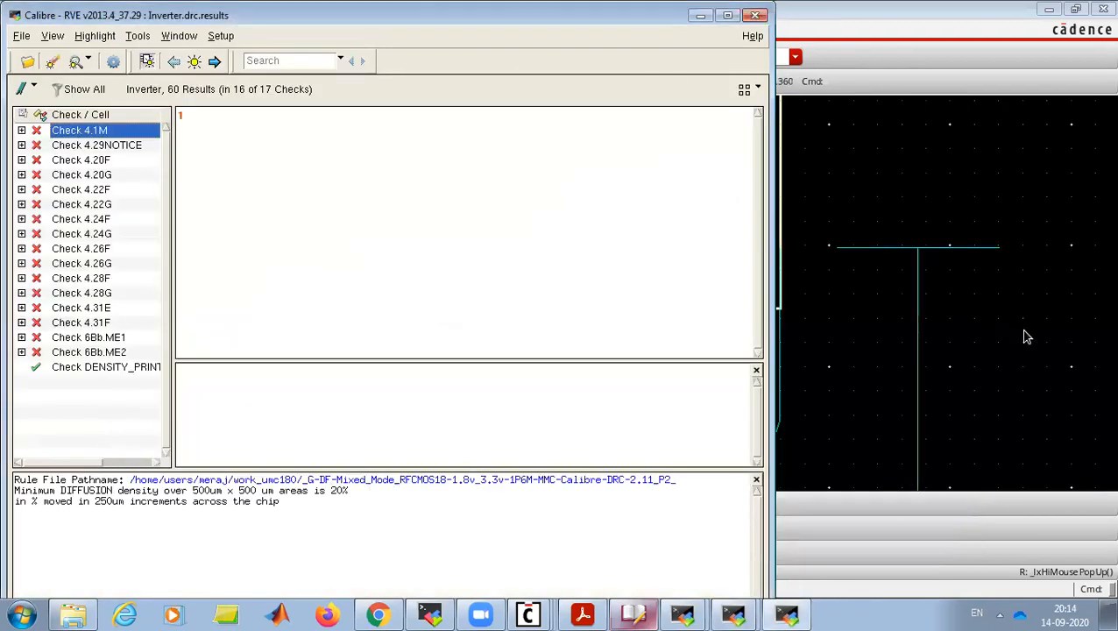
{"action": "left_click", "coordinate": [1024, 335]}
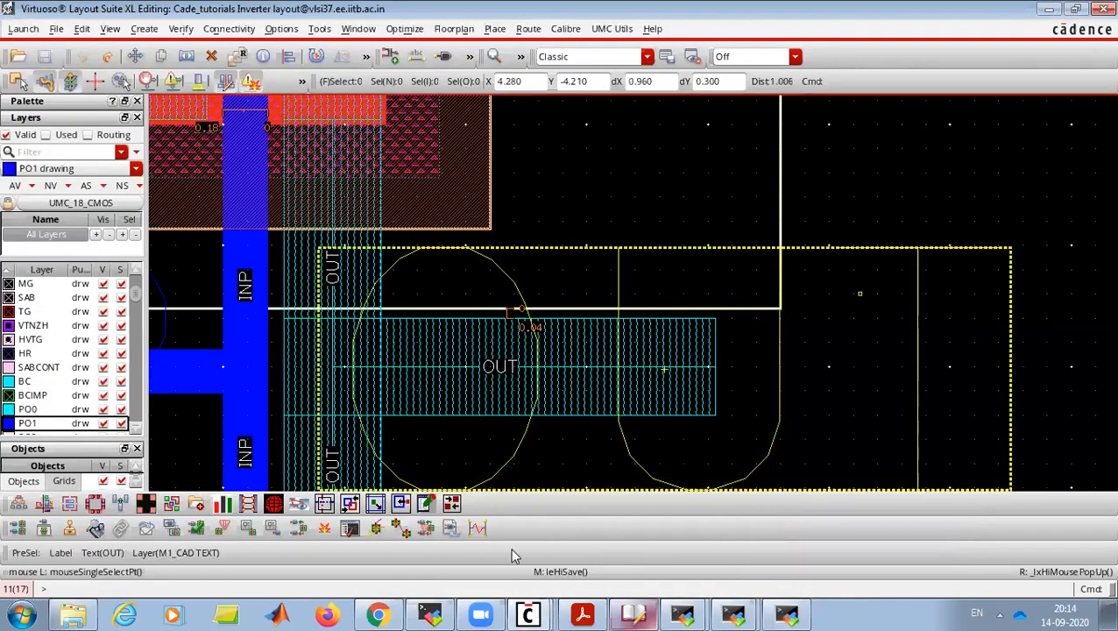
- Compare the Inverter schematic's transistors and net names with the labelled nets in the layout
{"action": "left_click", "coordinate": [529, 614]}
{"action": "left_click", "coordinate": [510, 546]}
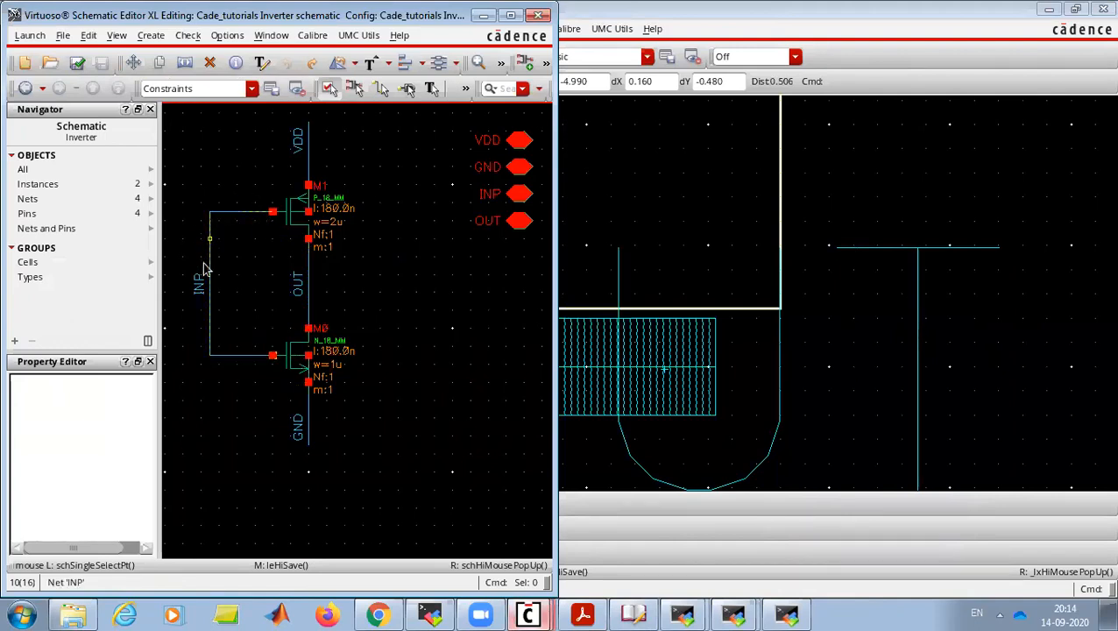
{"action": "left_click", "coordinate": [1019, 174]}
{"action": "scroll", "coordinate": [1023, 211], "scroll_direction": "down", "scroll_amount": 2}
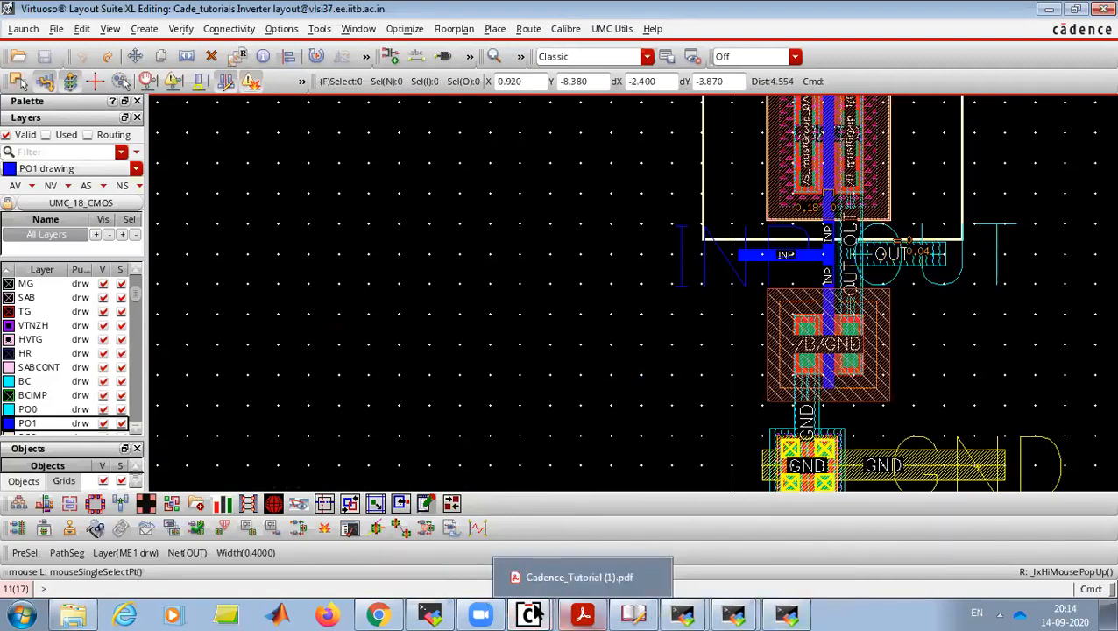
{"action": "mouse_move", "coordinate": [532, 610]}
{"action": "left_click", "coordinate": [536, 559]}
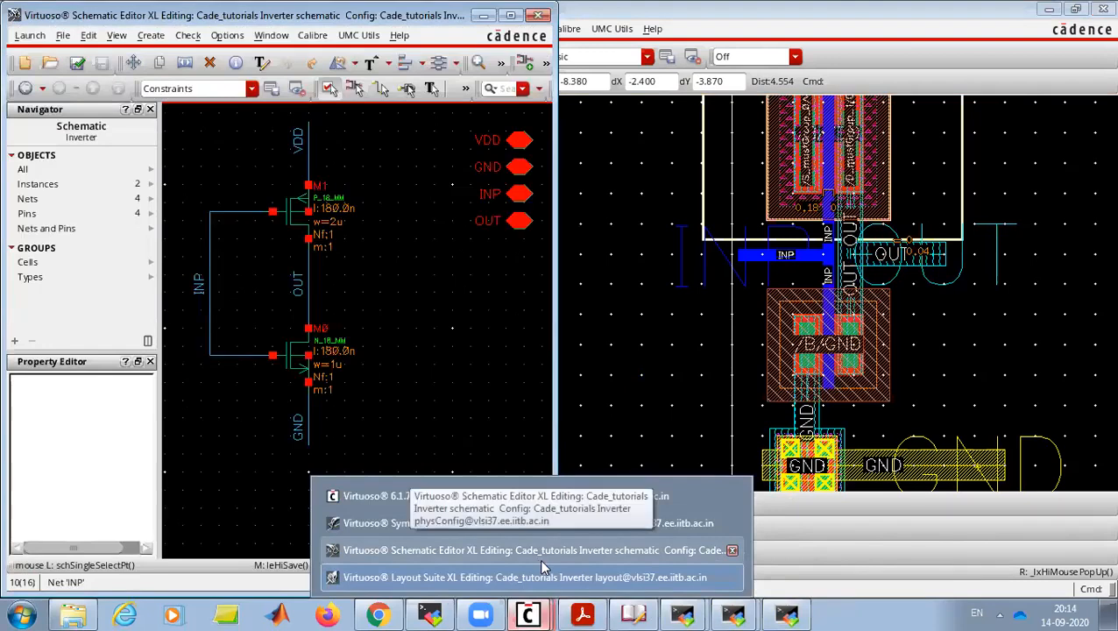
- Open Calibre PEX from the Inverter layout without loading a runset file and show its rules settings
{"action": "left_click", "coordinate": [568, 29]}
{"action": "left_click", "coordinate": [580, 130]}
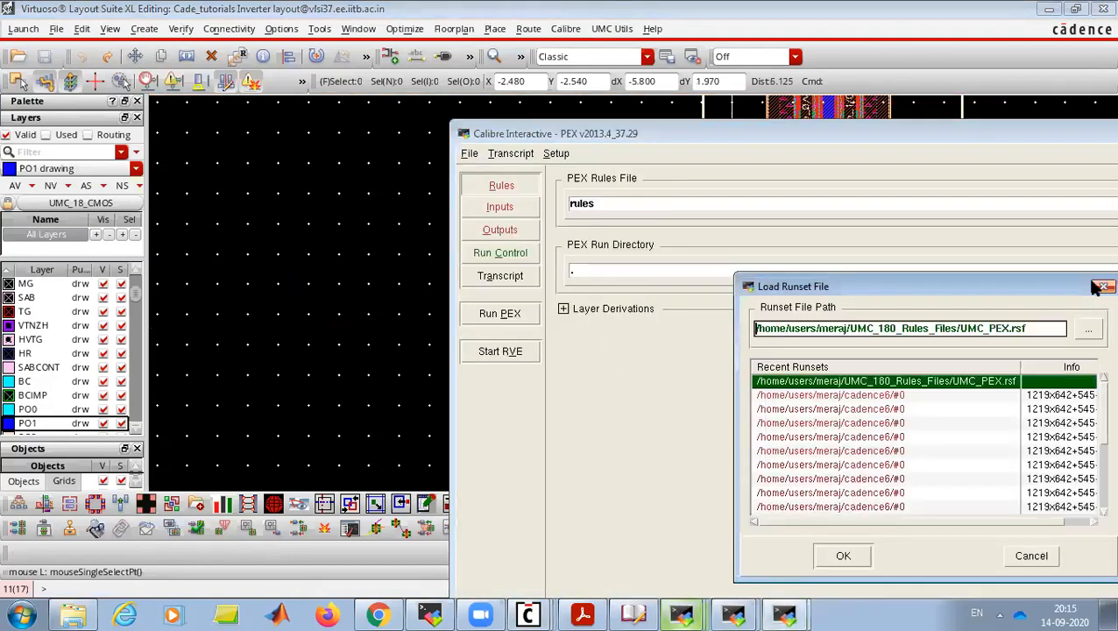
{"action": "left_click", "coordinate": [1095, 287]}
{"action": "left_click", "coordinate": [523, 193]}
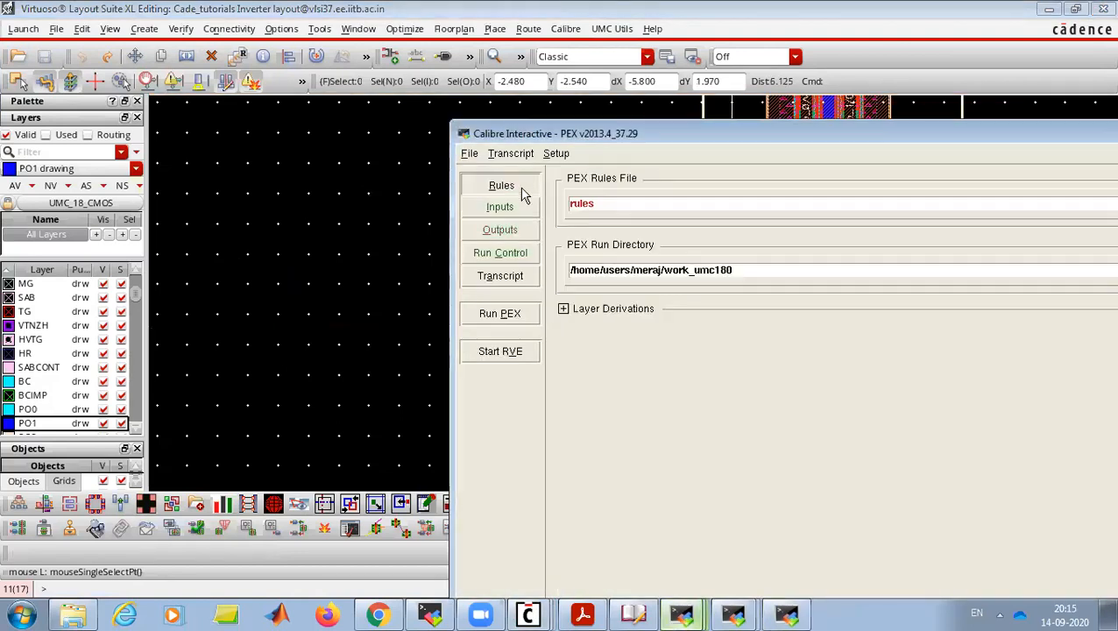
- Set the PEX rules file to G-DF-MIXED_MODE_RFCMOS18-1P6M-MMC_TOP_METAL20.6K_XRC-LPE-1.3_P1.tec from the UMC_180_Rules_Files folder
{"action": "left_click_drag", "start_coordinate": [809, 132], "coordinate": [435, 115]}
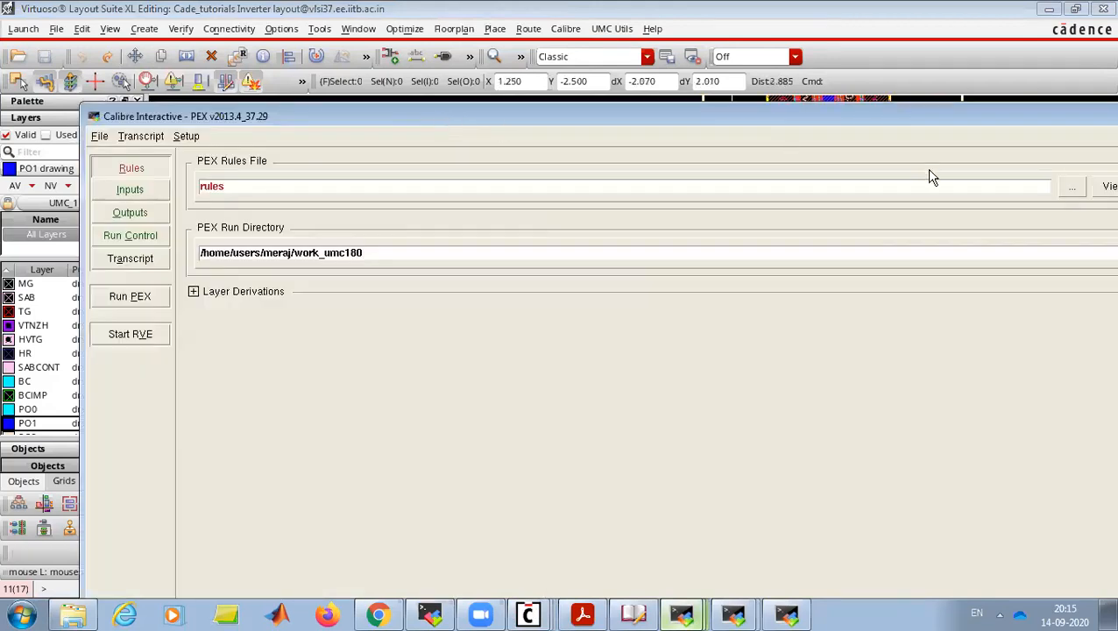
{"action": "left_click", "coordinate": [1071, 186]}
{"action": "left_click_drag", "start_coordinate": [845, 414], "coordinate": [580, 178]}
{"action": "left_click", "coordinate": [825, 190]}
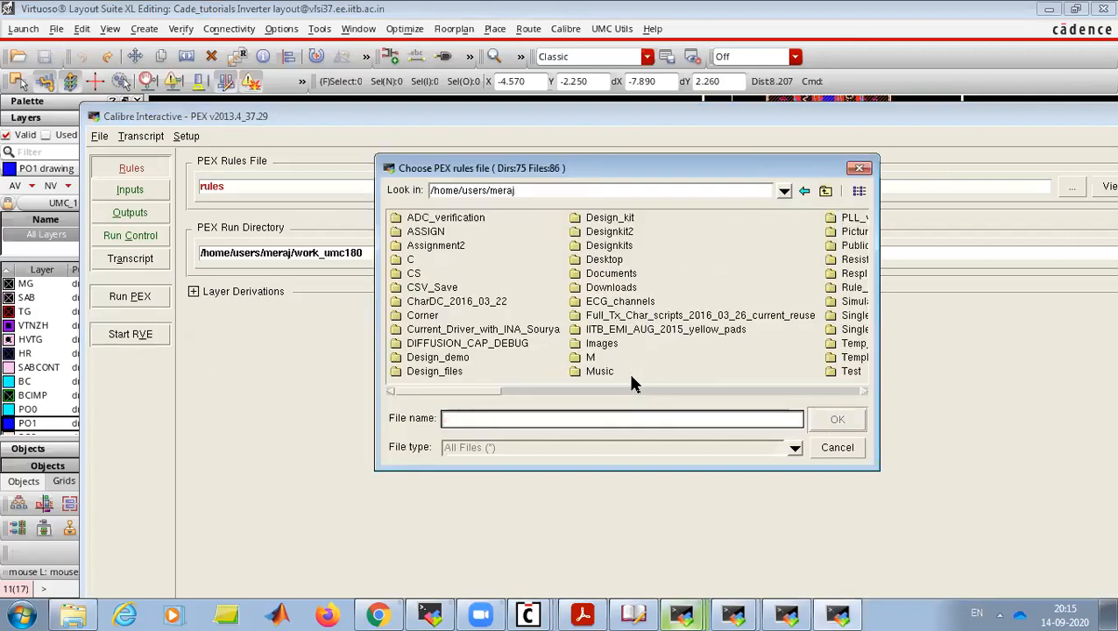
{"action": "left_click", "coordinate": [643, 391]}
{"action": "double_click", "coordinate": [648, 260]}
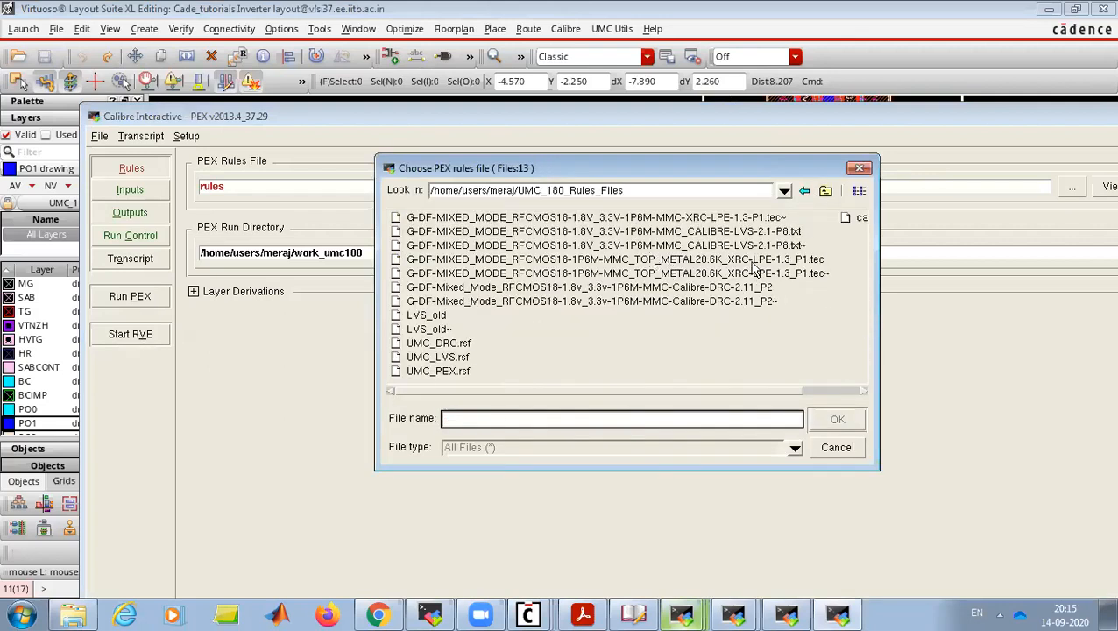
{"action": "left_click", "coordinate": [751, 259]}
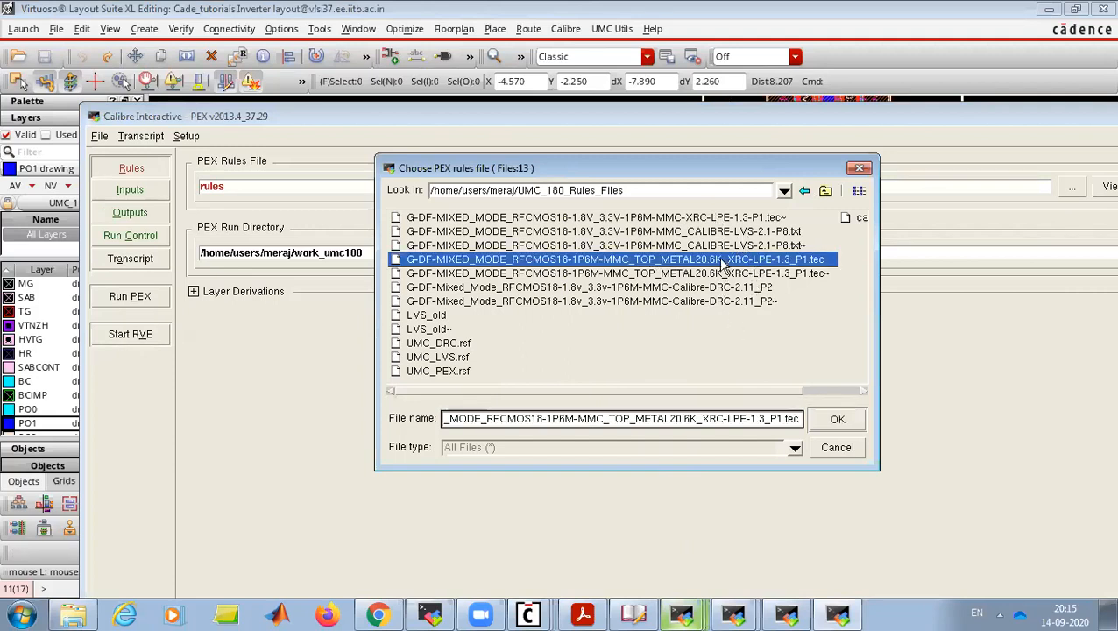
{"action": "left_click", "coordinate": [837, 420]}
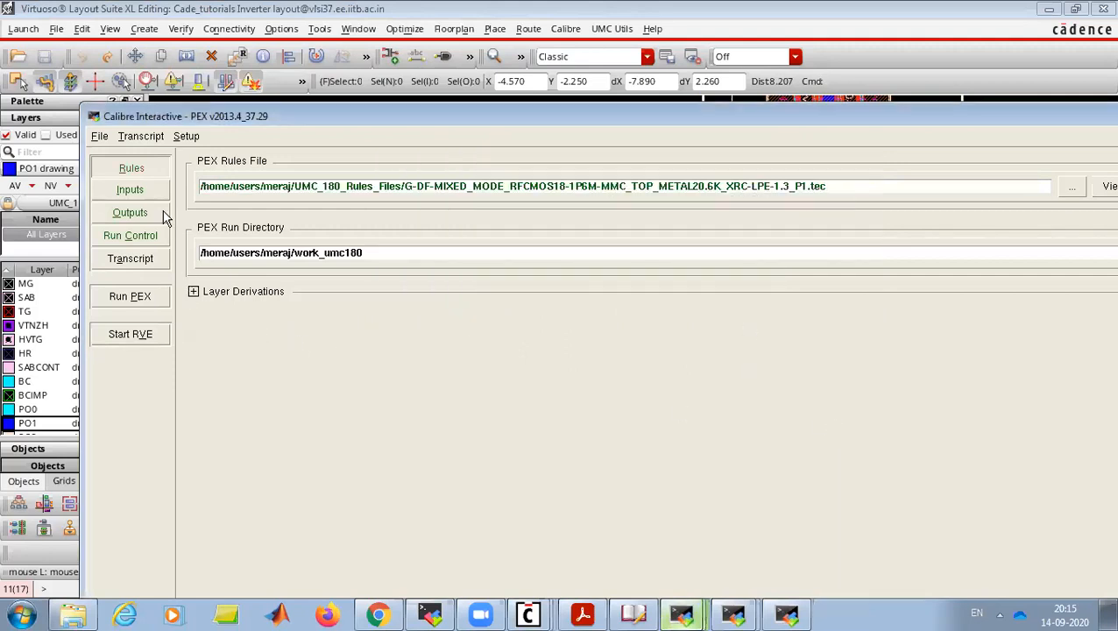
- Run PEX on the Inverter layout with the current output settings, overwriting the layout file Inverter.calibre.db
{"action": "left_click", "coordinate": [138, 299]}
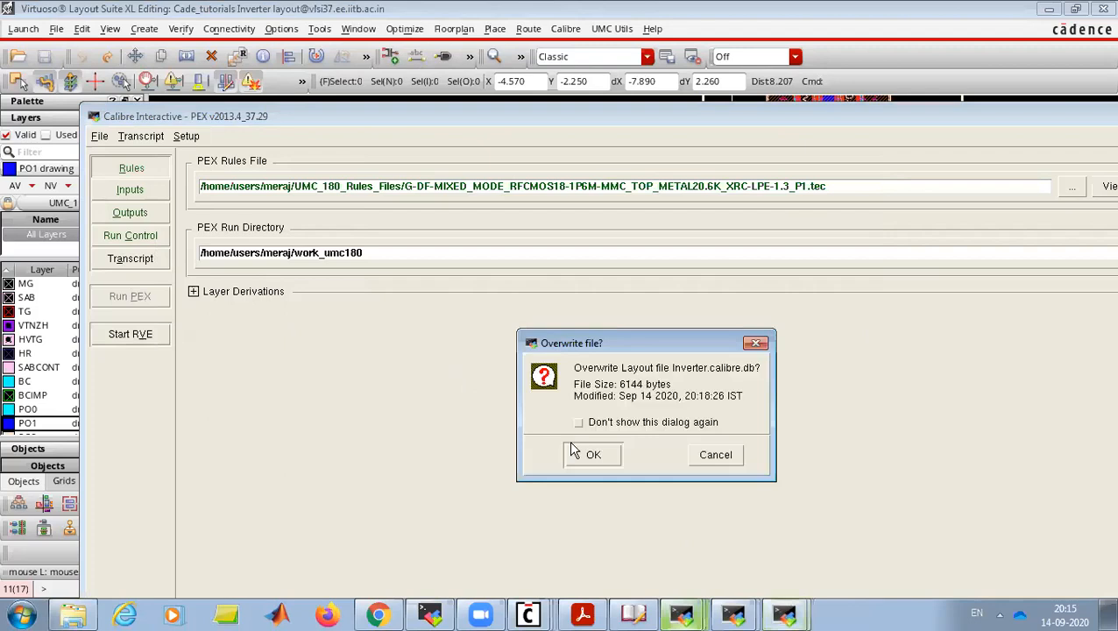
{"action": "left_click", "coordinate": [611, 460]}
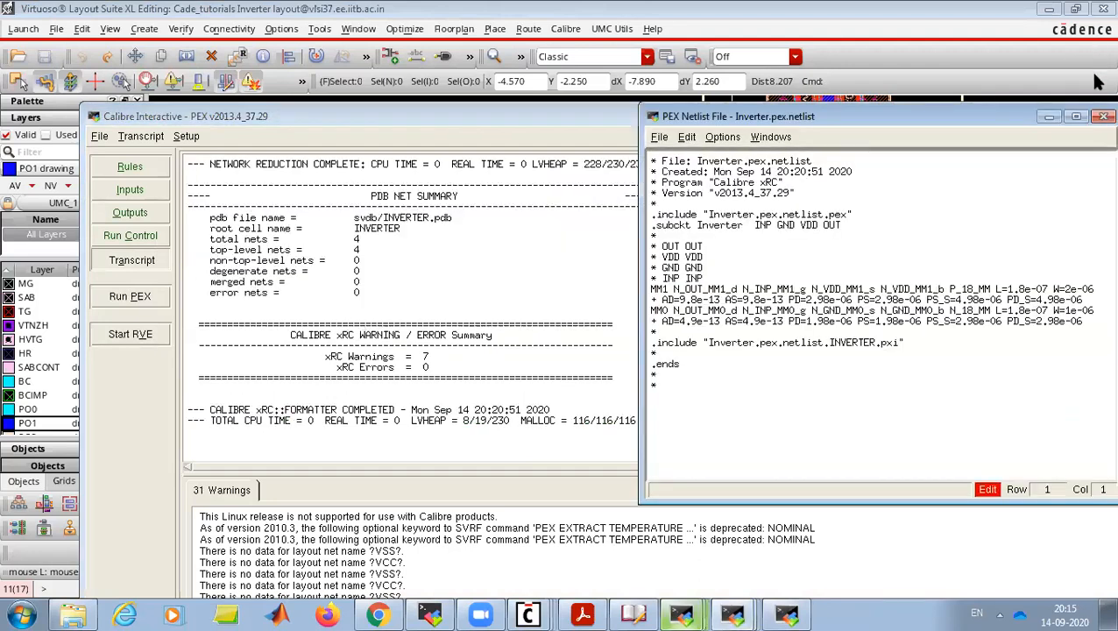
- Set the PEX output netlist format to CALIBREVIEW and rerun PEX, overwriting the layout file Inverter.calibre.db
{"action": "left_click", "coordinate": [130, 235]}
{"action": "left_click", "coordinate": [134, 212]}
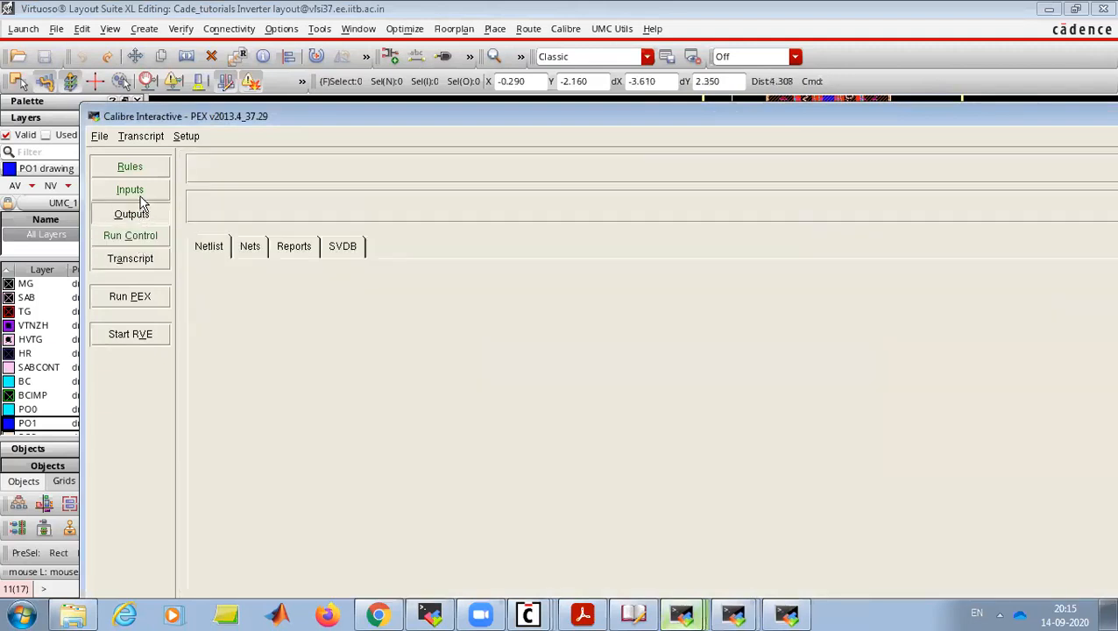
{"action": "left_click", "coordinate": [139, 192]}
{"action": "left_click", "coordinate": [136, 215]}
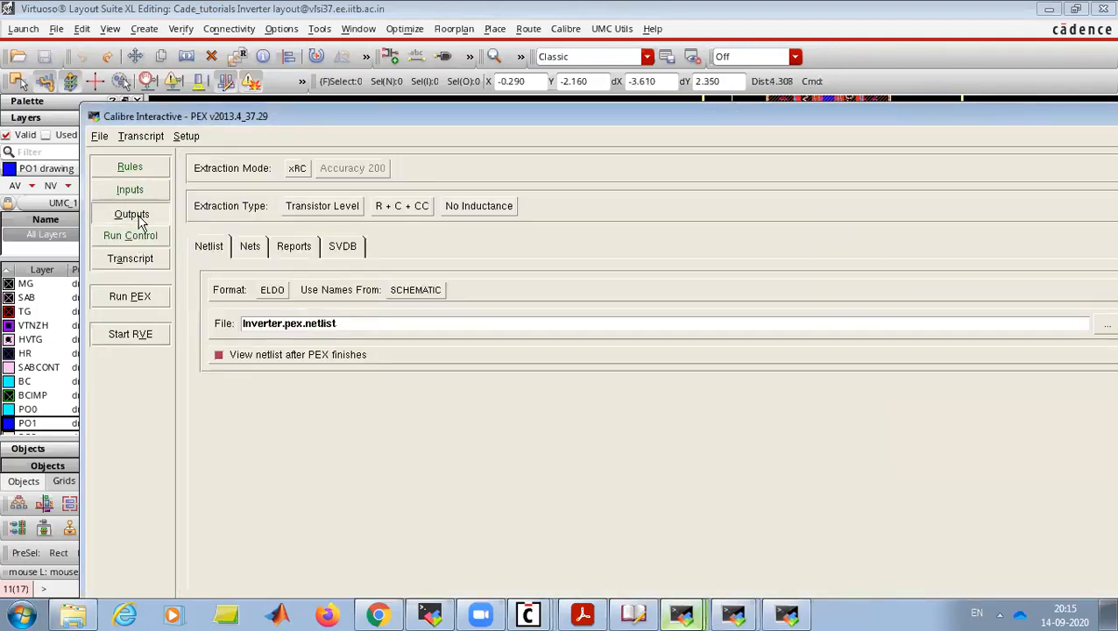
{"action": "left_click", "coordinate": [272, 290]}
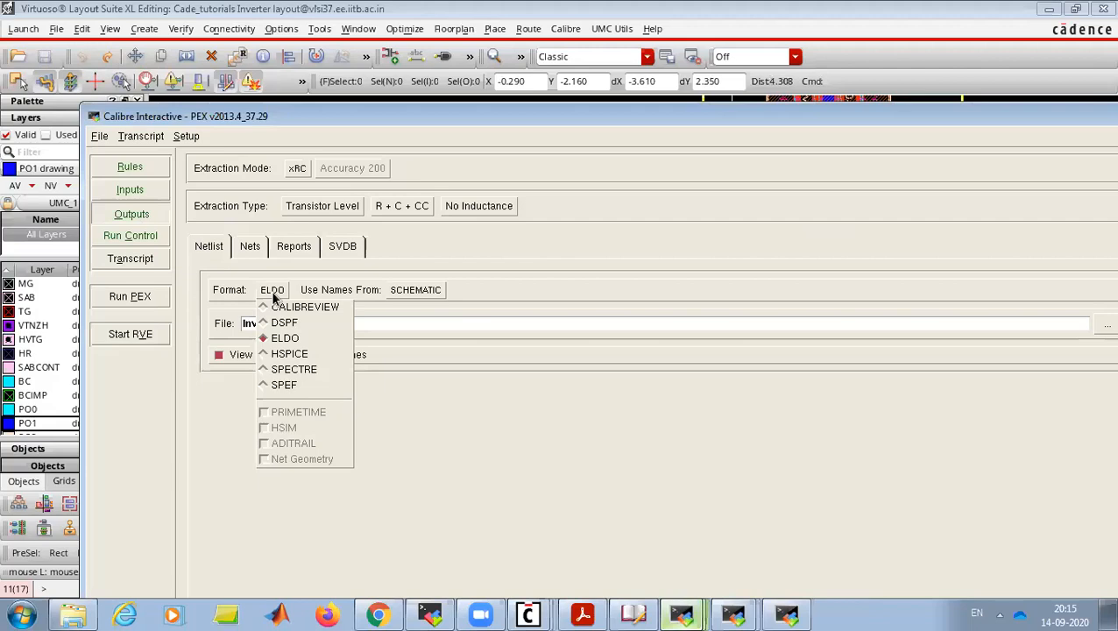
{"action": "left_click", "coordinate": [281, 307]}
{"action": "left_click", "coordinate": [151, 298]}
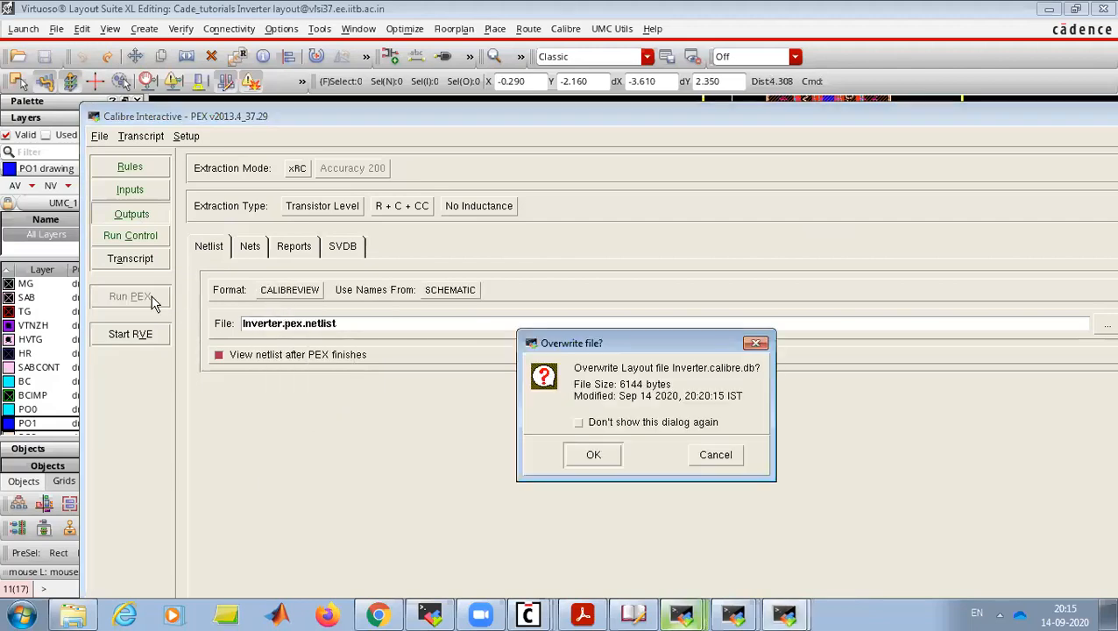
{"action": "left_click", "coordinate": [593, 455]}
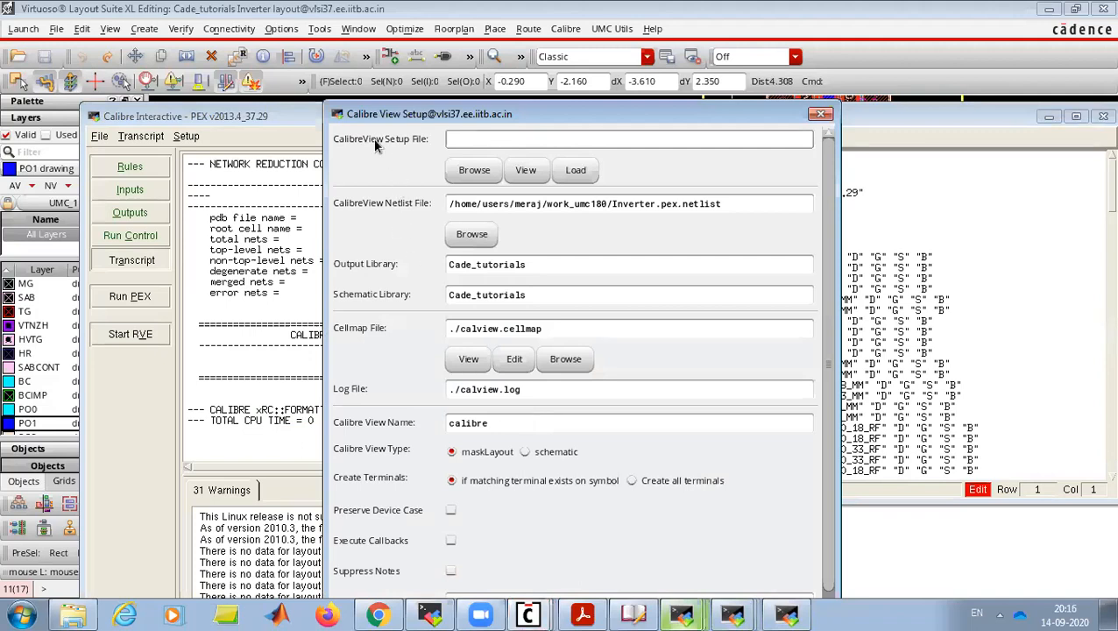
- Browse for the cellmap file in the Calibre View Setup and go up from work_umc180 to its parent directory
{"action": "left_click", "coordinate": [569, 365]}
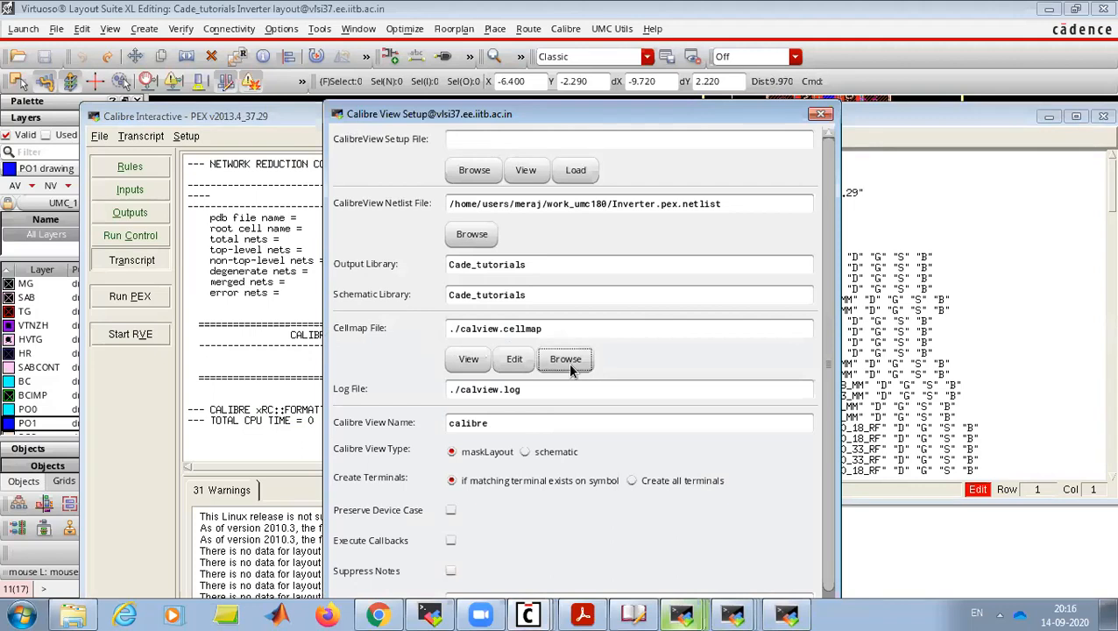
{"action": "left_click", "coordinate": [560, 352]}
{"action": "left_click", "coordinate": [559, 352]}
{"action": "left_click", "coordinate": [418, 351]}
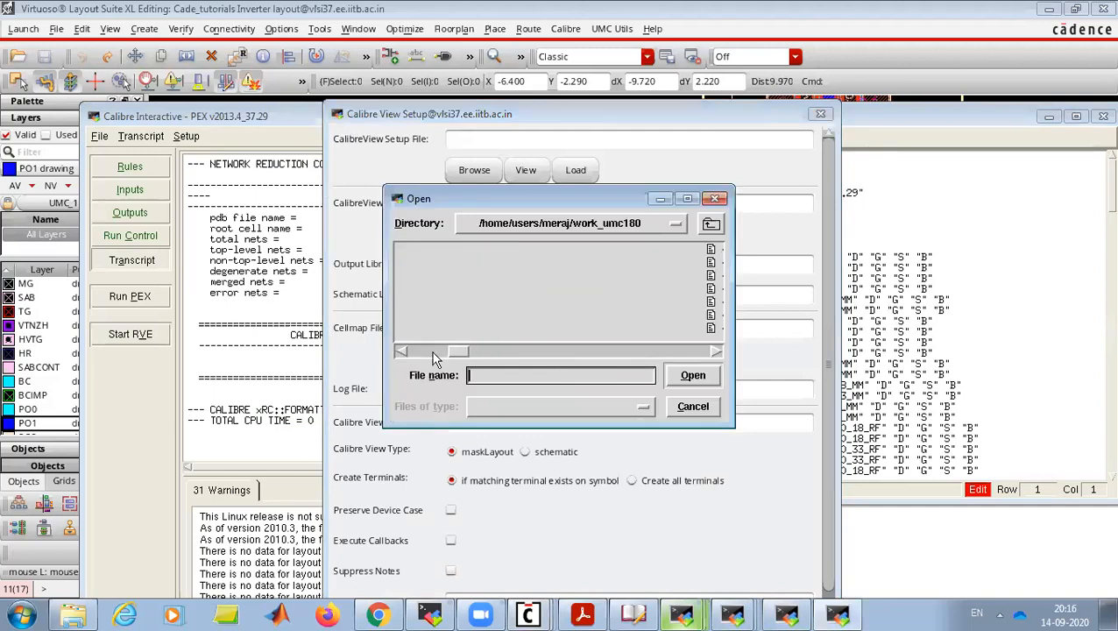
{"action": "left_click", "coordinate": [432, 352]}
{"action": "left_click", "coordinate": [420, 351]}
{"action": "left_click", "coordinate": [711, 225]}
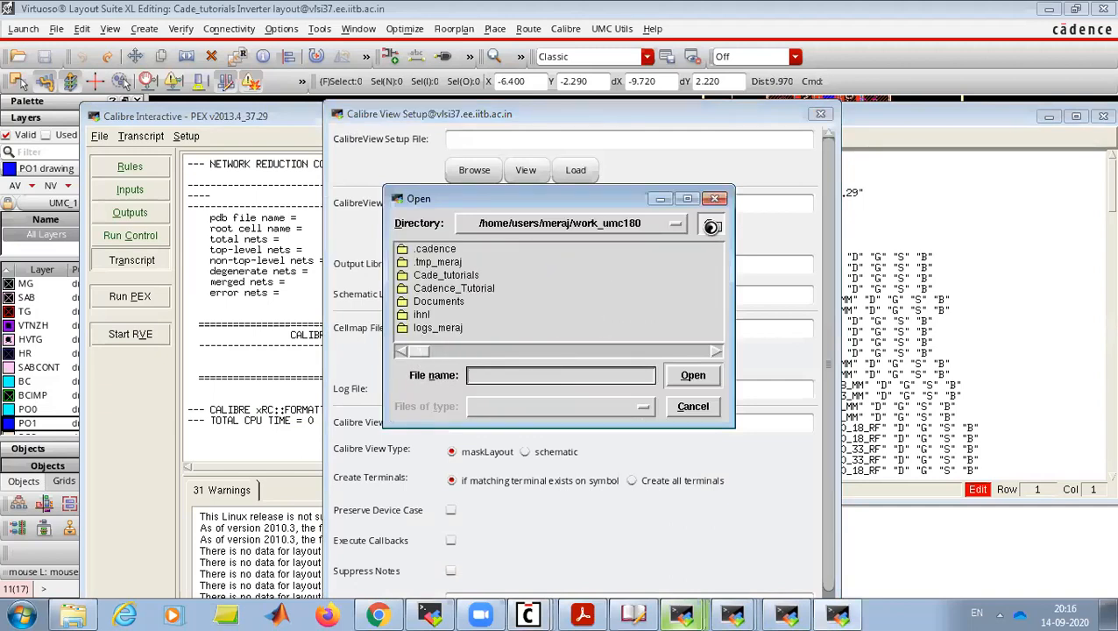
- Choose calview.cellmap from the UMC_180_Rules_Files folder as the cellmap file
{"action": "left_click", "coordinate": [521, 351]}
{"action": "left_click", "coordinate": [524, 349]}
{"action": "left_click", "coordinate": [532, 349]}
{"action": "left_click", "coordinate": [538, 351]}
{"action": "left_click", "coordinate": [540, 351]}
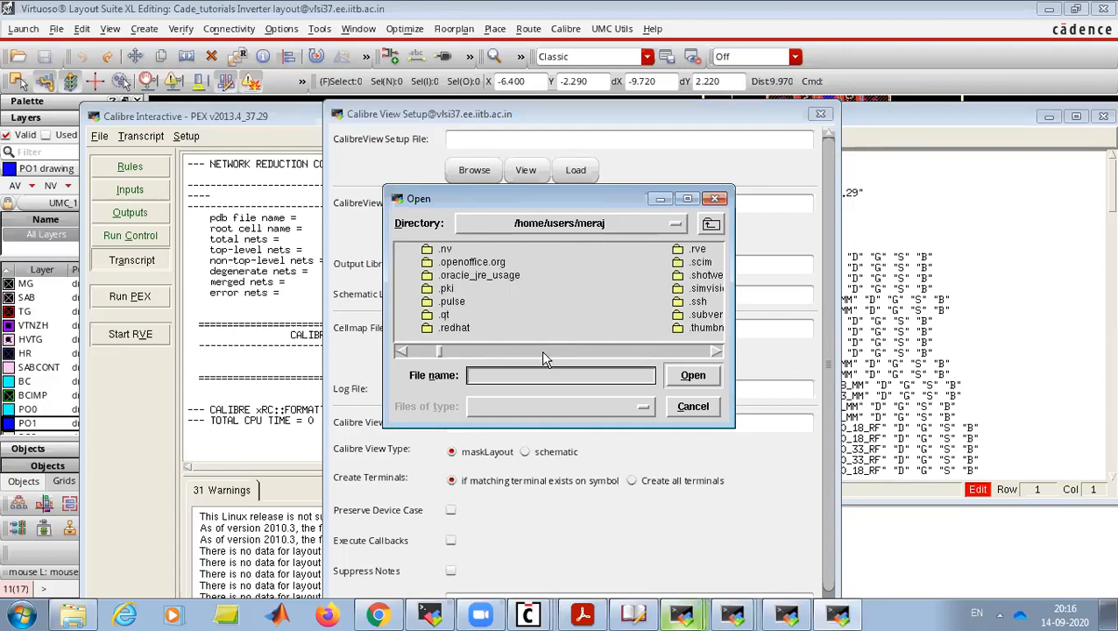
{"action": "left_click", "coordinate": [540, 350]}
{"action": "left_click", "coordinate": [569, 352]}
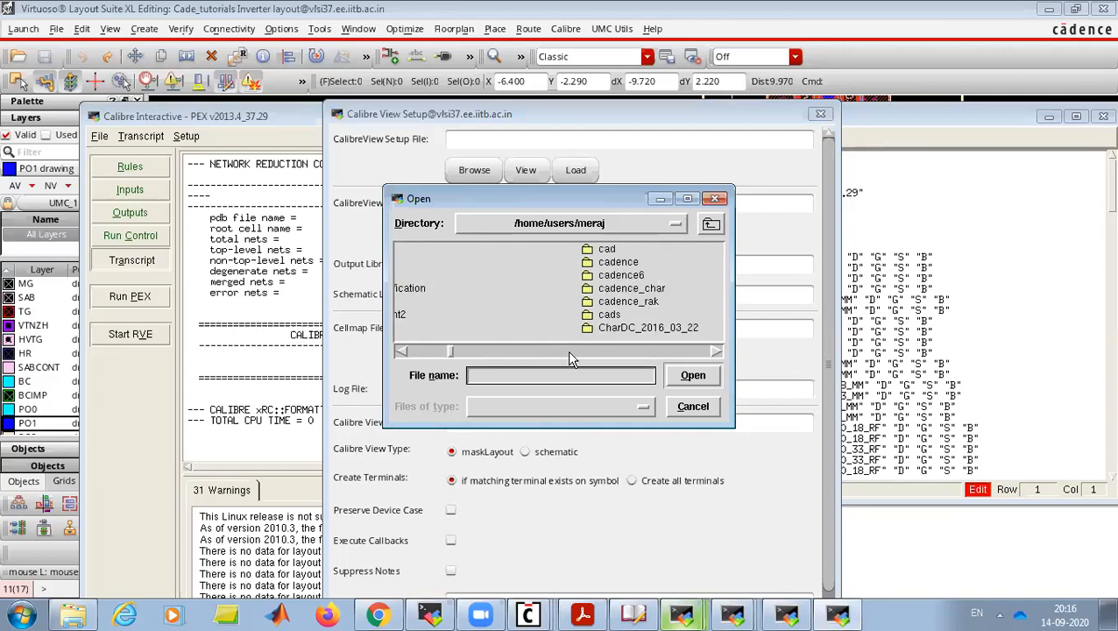
{"action": "left_click", "coordinate": [570, 352]}
{"action": "left_click", "coordinate": [571, 353]}
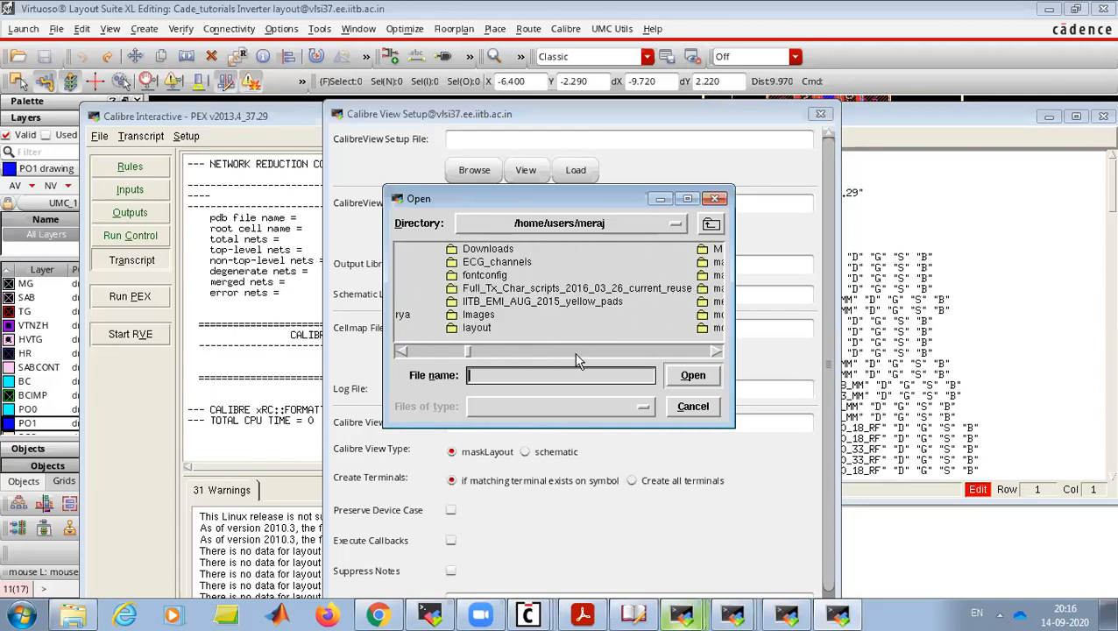
{"action": "left_click", "coordinate": [599, 352]}
{"action": "left_click", "coordinate": [598, 353]}
{"action": "left_click", "coordinate": [598, 352]}
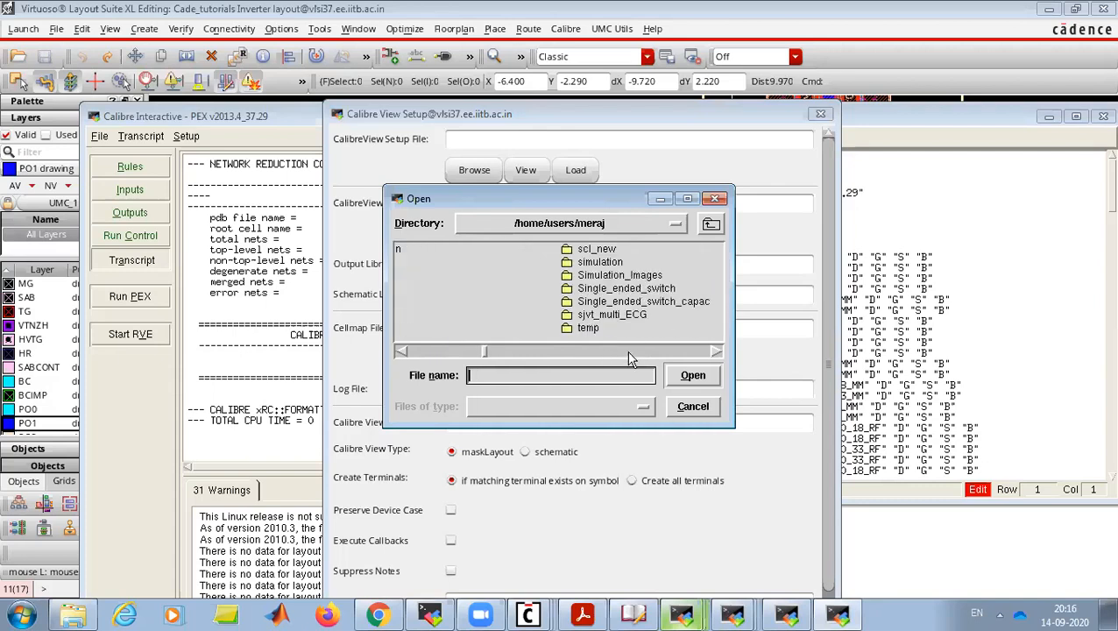
{"action": "left_click", "coordinate": [632, 352]}
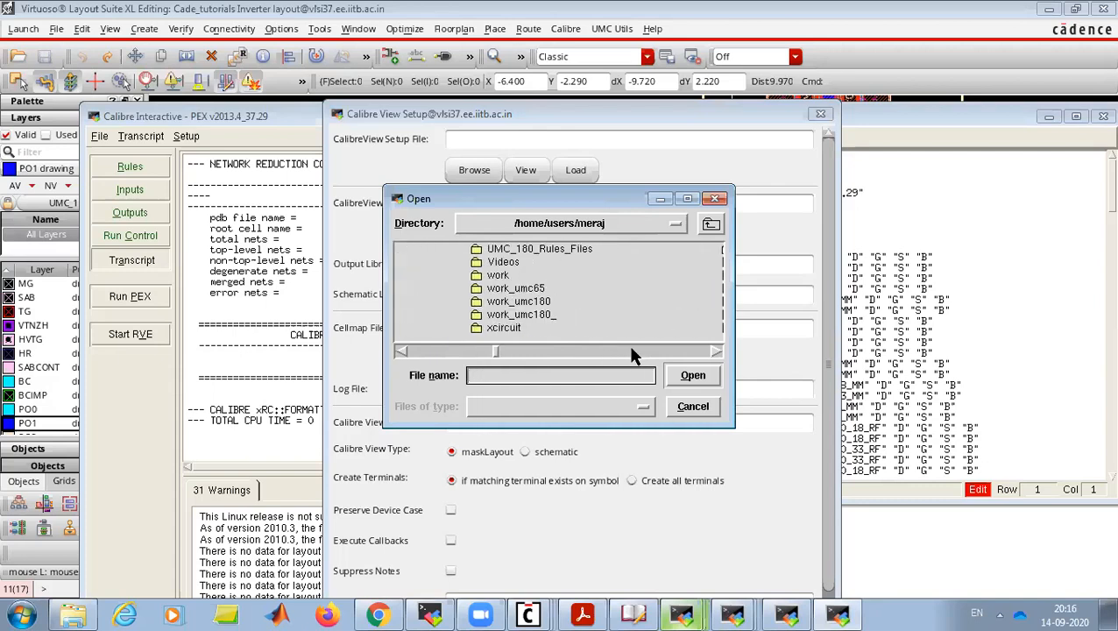
{"action": "double_click", "coordinate": [565, 250]}
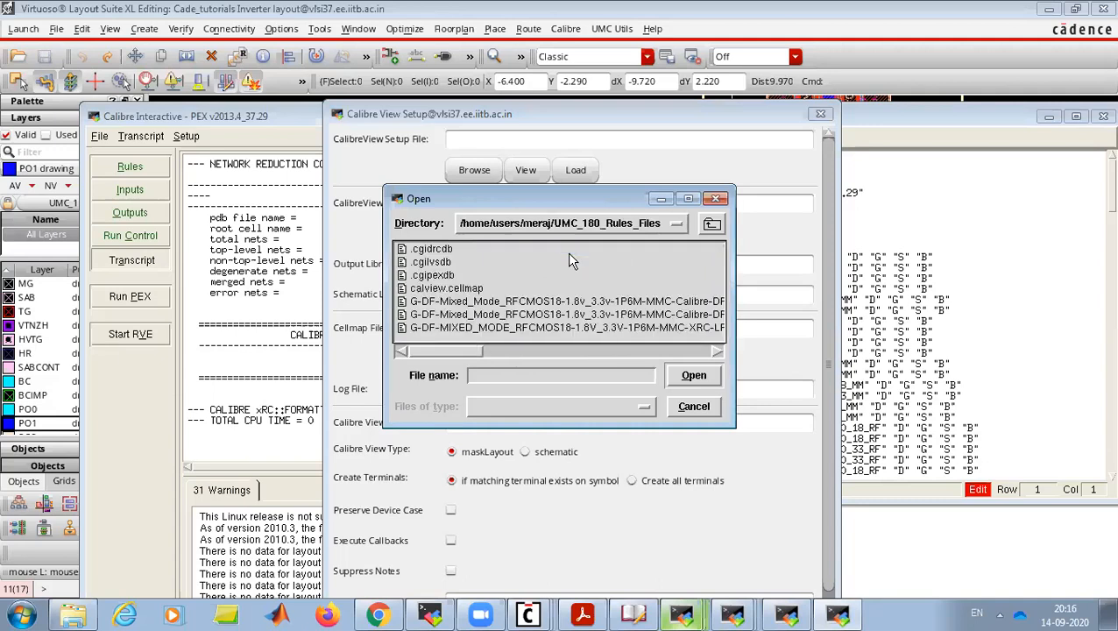
{"action": "double_click", "coordinate": [447, 288]}
- Set the Calibre cellview to open in Read-mode, generate the Calibre view and dismiss the completion message
{"action": "scroll", "coordinate": [707, 531], "scroll_direction": "down", "scroll_amount": 3}
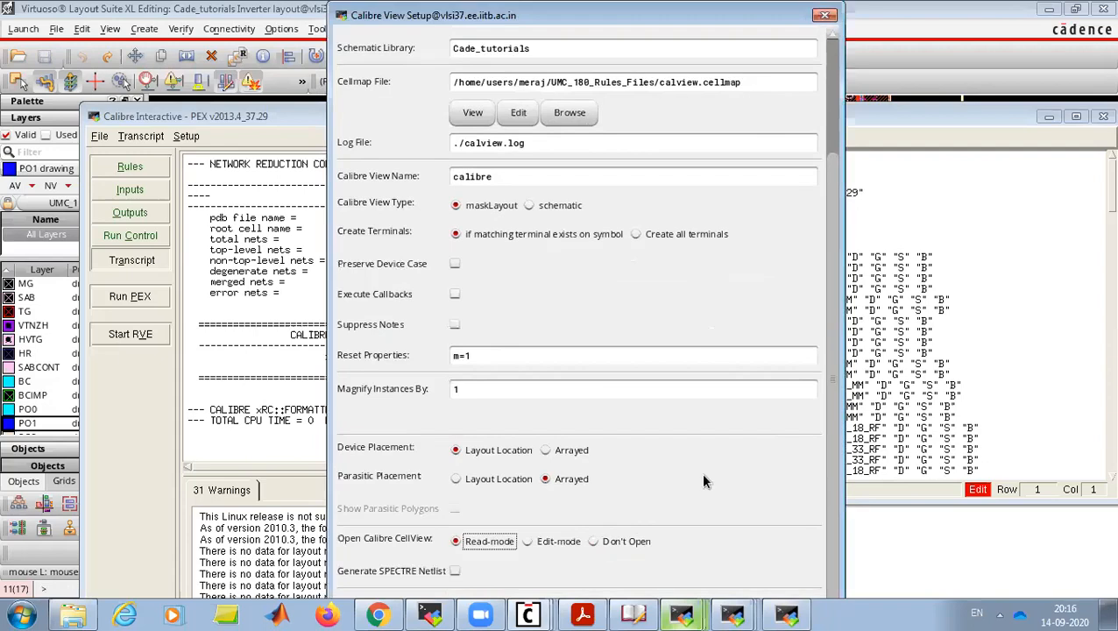
{"action": "key", "text": "Return"}
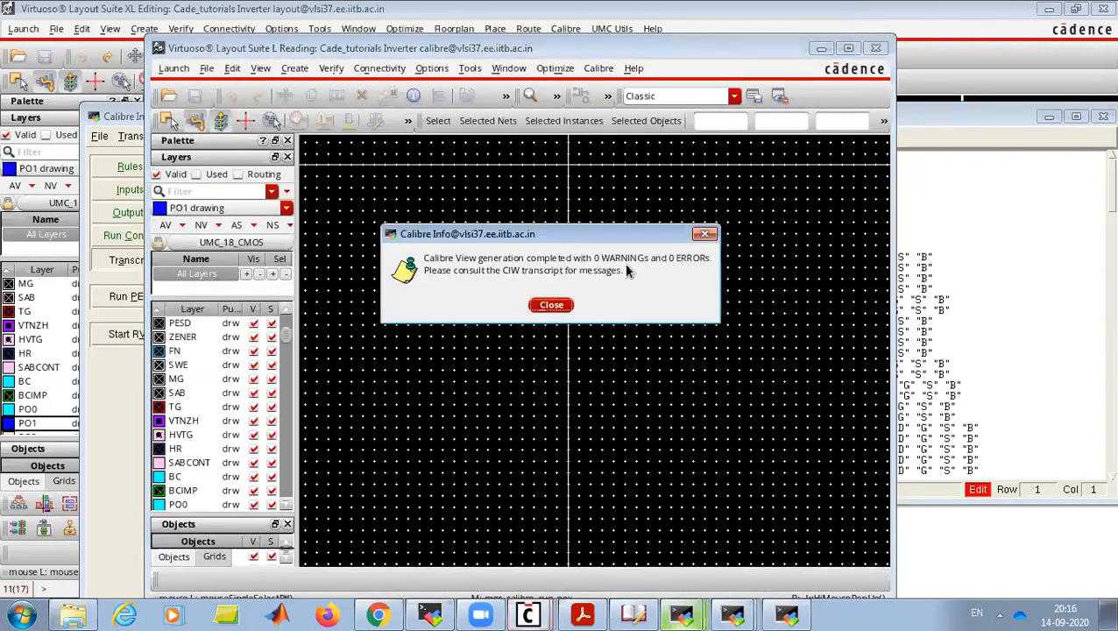
{"action": "left_click", "coordinate": [550, 306]}
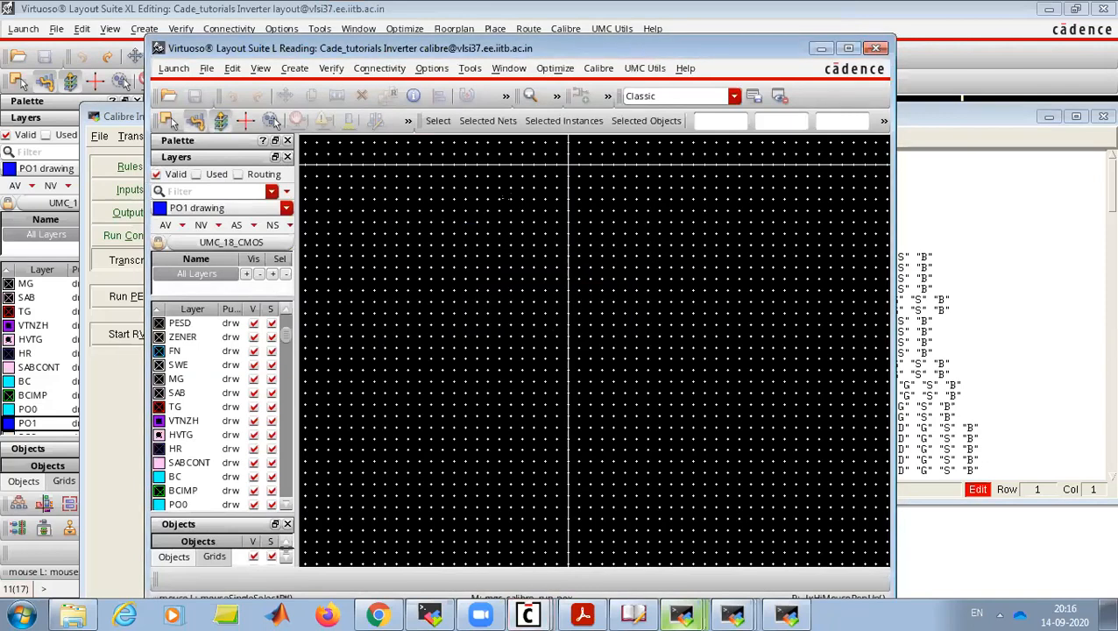
- Examine the extracted transistors MM1 and MM0 and their parameters in the Inverter calibre view
{"action": "left_click_drag", "start_coordinate": [471, 185], "coordinate": [701, 397]}
{"action": "scroll", "coordinate": [616, 252], "scroll_direction": "up", "scroll_amount": 2, "text": "ctrl"}
{"action": "scroll", "coordinate": [518, 229], "scroll_direction": "up", "scroll_amount": 1, "text": "ctrl"}
{"action": "scroll", "coordinate": [466, 329], "scroll_direction": "down", "scroll_amount": 2}
{"action": "scroll", "coordinate": [644, 336], "scroll_direction": "up", "scroll_amount": 1}
{"action": "scroll", "coordinate": [412, 348], "scroll_direction": "up", "scroll_amount": 1}
{"action": "scroll", "coordinate": [548, 313], "scroll_direction": "up", "scroll_amount": 2}
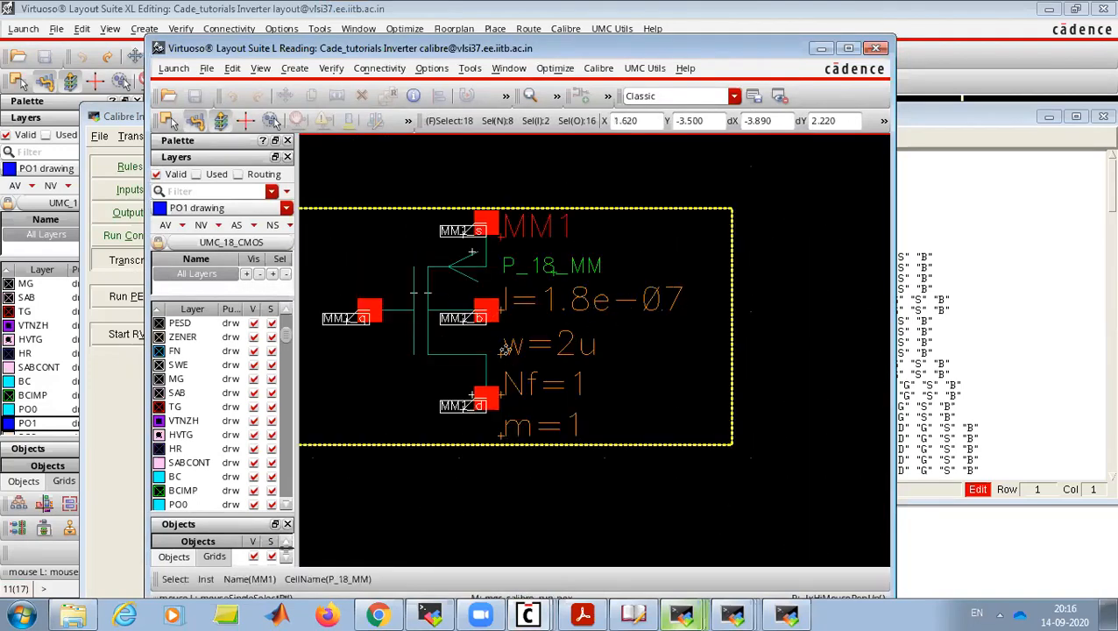
{"action": "scroll", "coordinate": [548, 271], "scroll_direction": "down", "scroll_amount": 4, "text": "ctrl"}
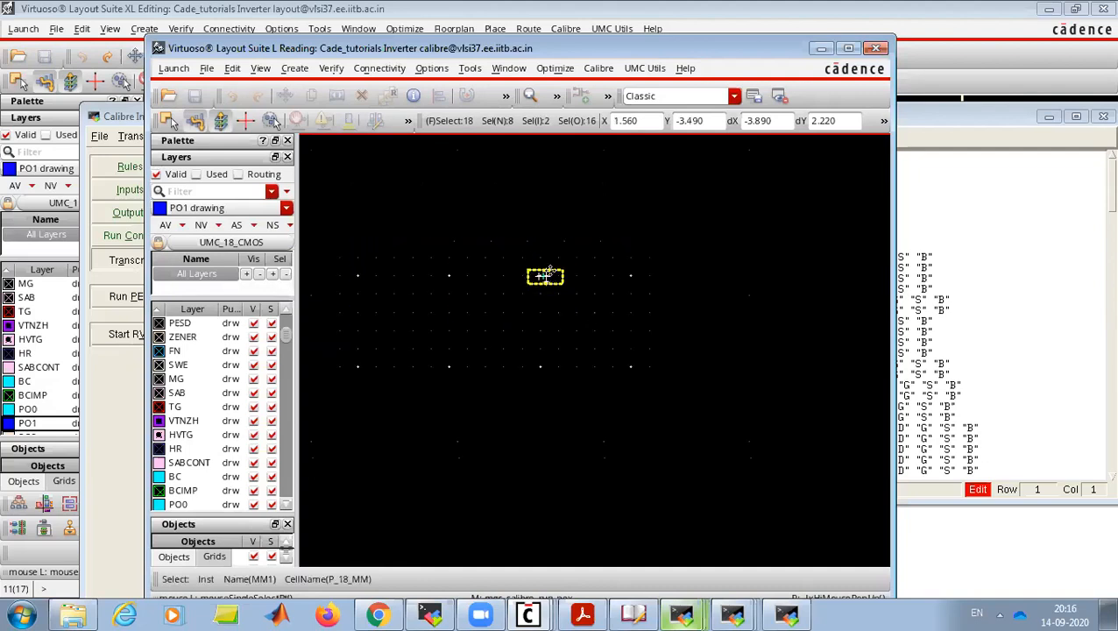
{"action": "scroll", "coordinate": [551, 561], "scroll_direction": "up", "scroll_amount": 4, "text": "ctrl"}
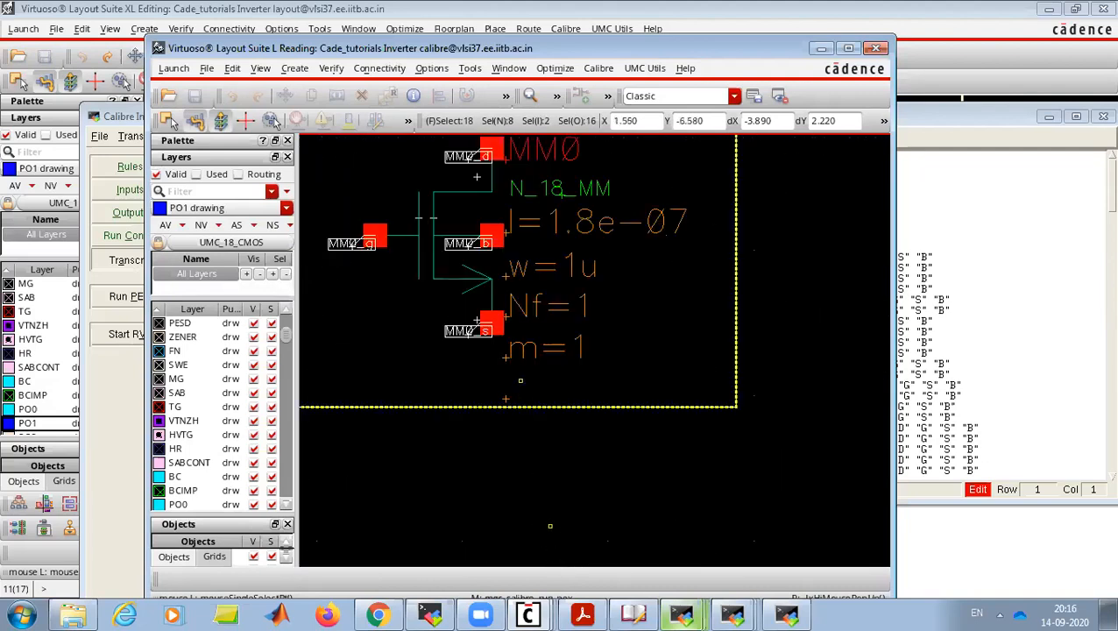
{"action": "scroll", "coordinate": [583, 325], "scroll_direction": "down", "scroll_amount": 7, "text": "ctrl"}
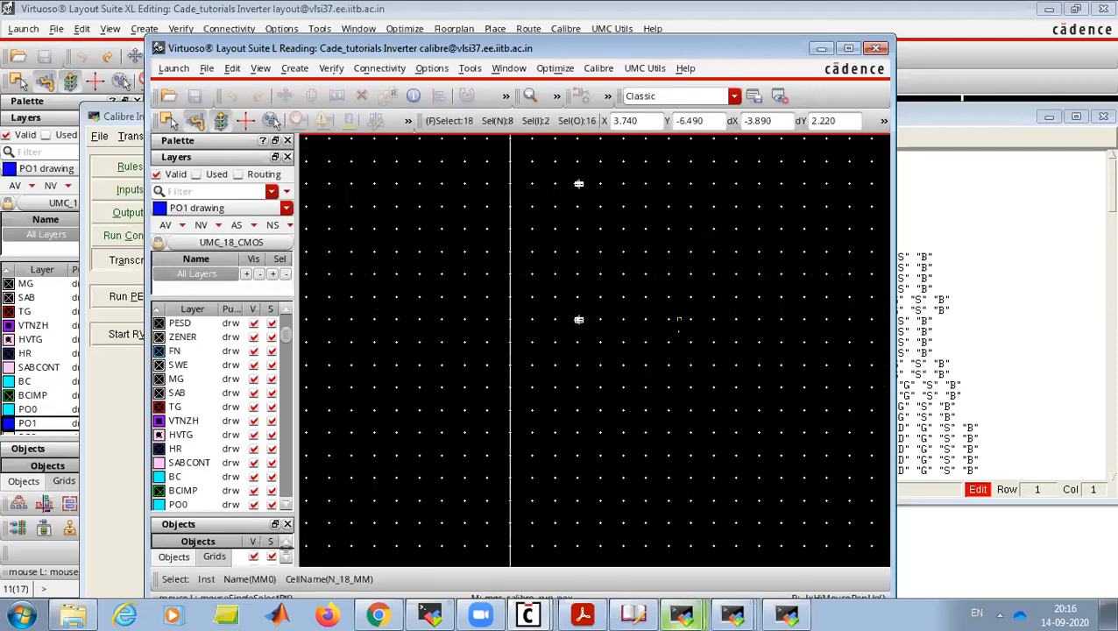
- Examine the row of extracted parasitic resistors and capacitors, including their names and values, in the Inverter calibre view
{"action": "left_click", "coordinate": [585, 345]}
{"action": "scroll", "coordinate": [586, 345], "scroll_direction": "down", "scroll_amount": 1, "text": "ctrl"}
{"action": "left_click_drag", "start_coordinate": [345, 321], "coordinate": [874, 517]}
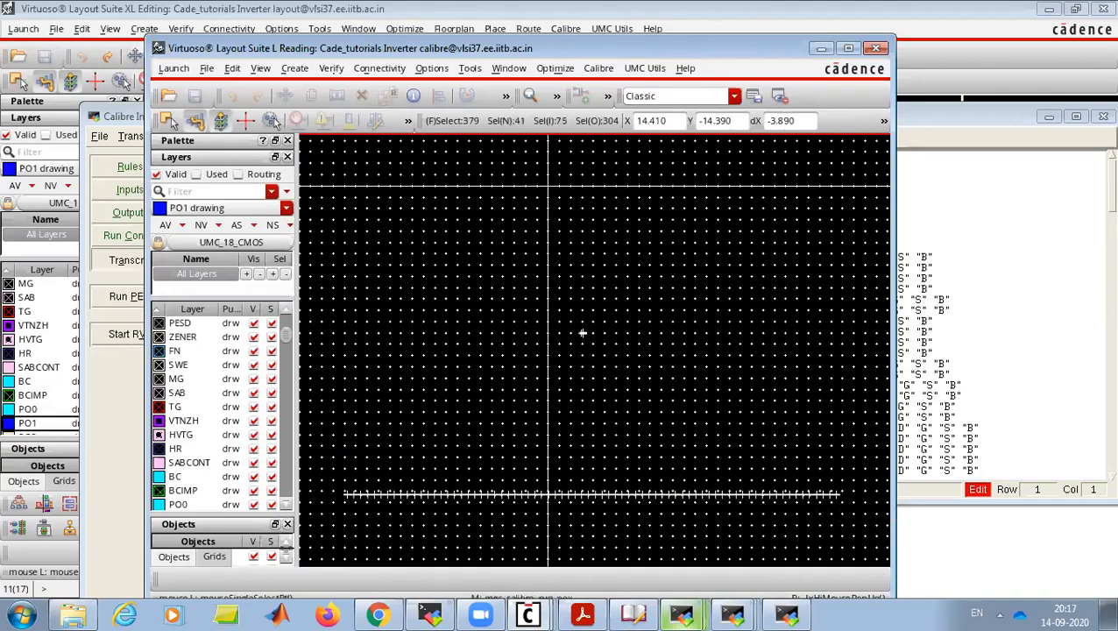
{"action": "scroll", "coordinate": [327, 466], "scroll_direction": "up", "scroll_amount": 2, "text": "ctrl"}
{"action": "scroll", "coordinate": [427, 382], "scroll_direction": "up", "scroll_amount": 2, "text": "ctrl"}
{"action": "scroll", "coordinate": [442, 354], "scroll_direction": "up", "scroll_amount": 3, "text": "shift"}
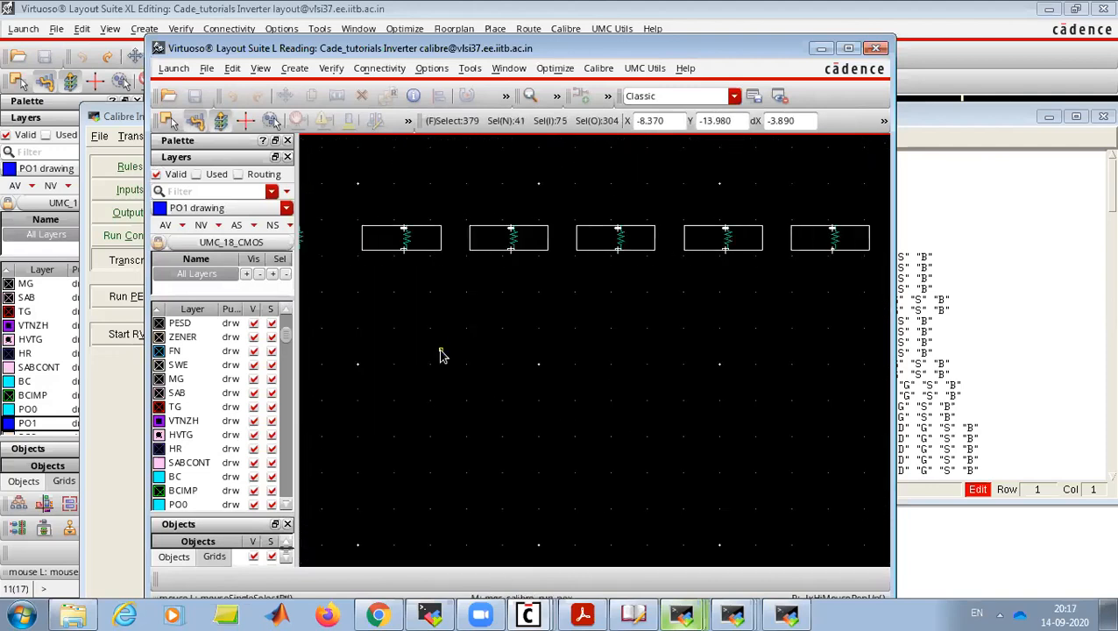
{"action": "scroll", "coordinate": [430, 286], "scroll_direction": "up", "scroll_amount": 1, "text": "ctrl"}
{"action": "scroll", "coordinate": [431, 286], "scroll_direction": "down", "scroll_amount": 5, "text": "shift"}
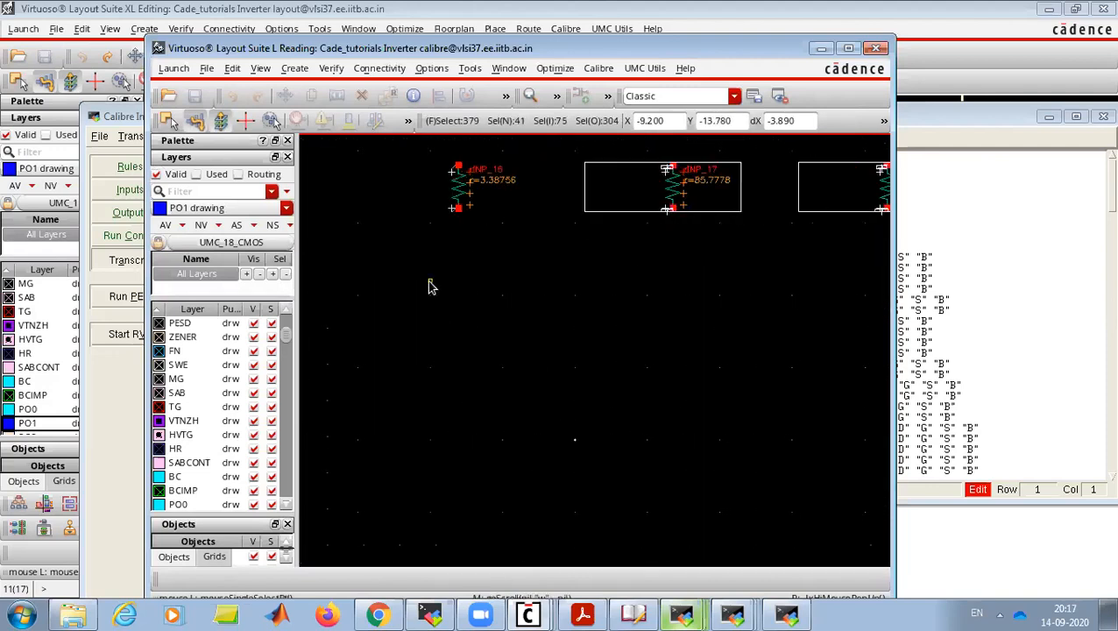
{"action": "scroll", "coordinate": [430, 285], "scroll_direction": "down", "scroll_amount": 3, "text": "shift"}
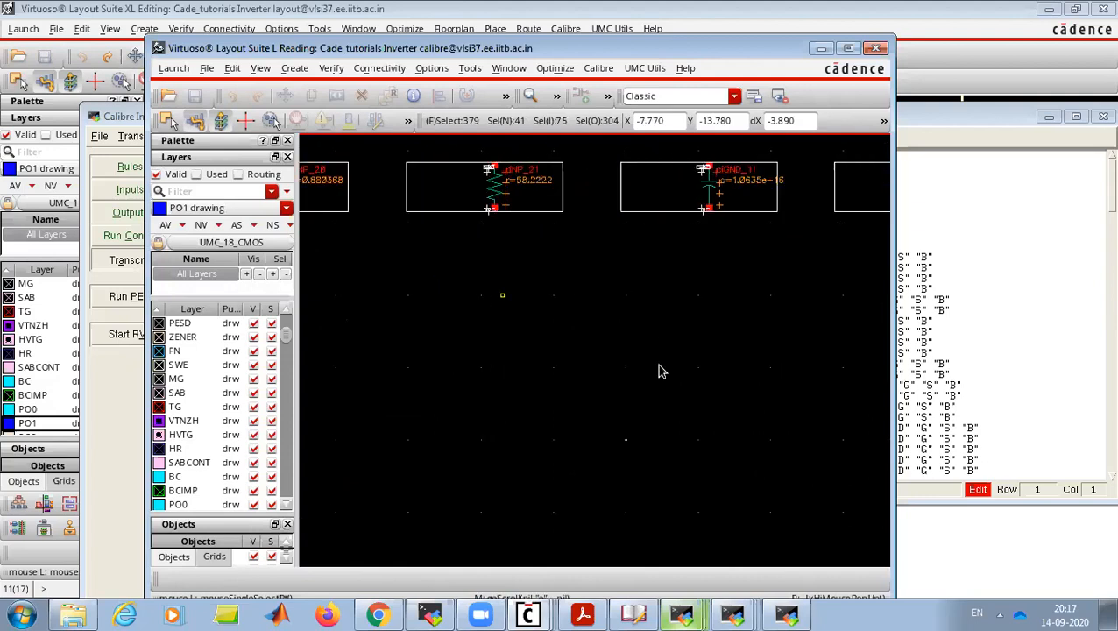
{"action": "scroll", "coordinate": [689, 364], "scroll_direction": "down", "scroll_amount": 2, "text": "shift"}
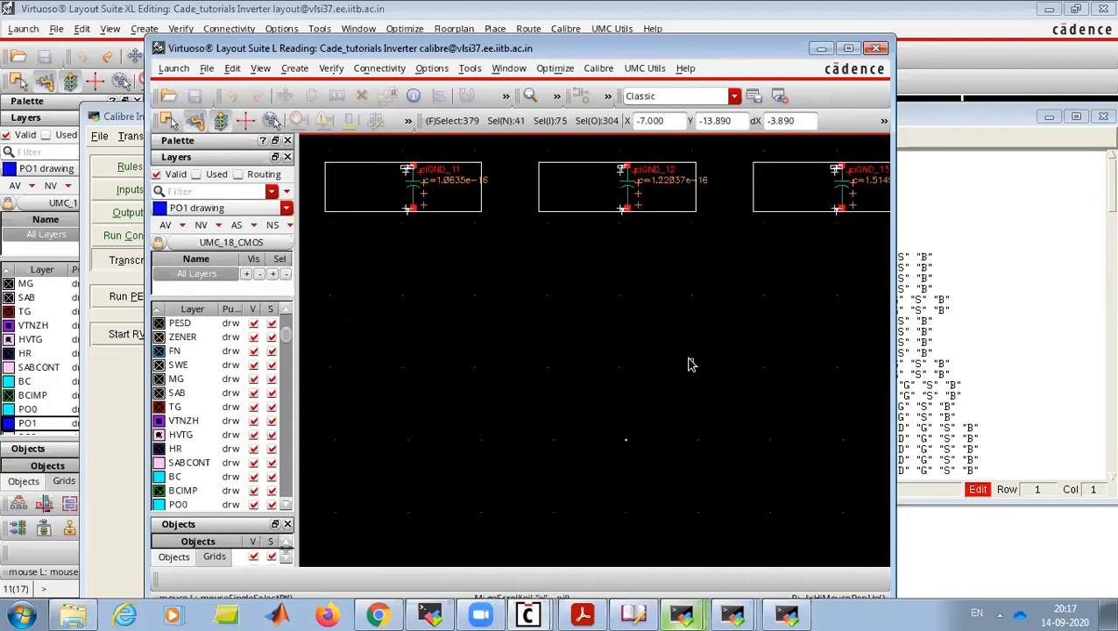
{"action": "scroll", "coordinate": [689, 365], "scroll_direction": "down", "scroll_amount": 3, "text": "shift"}
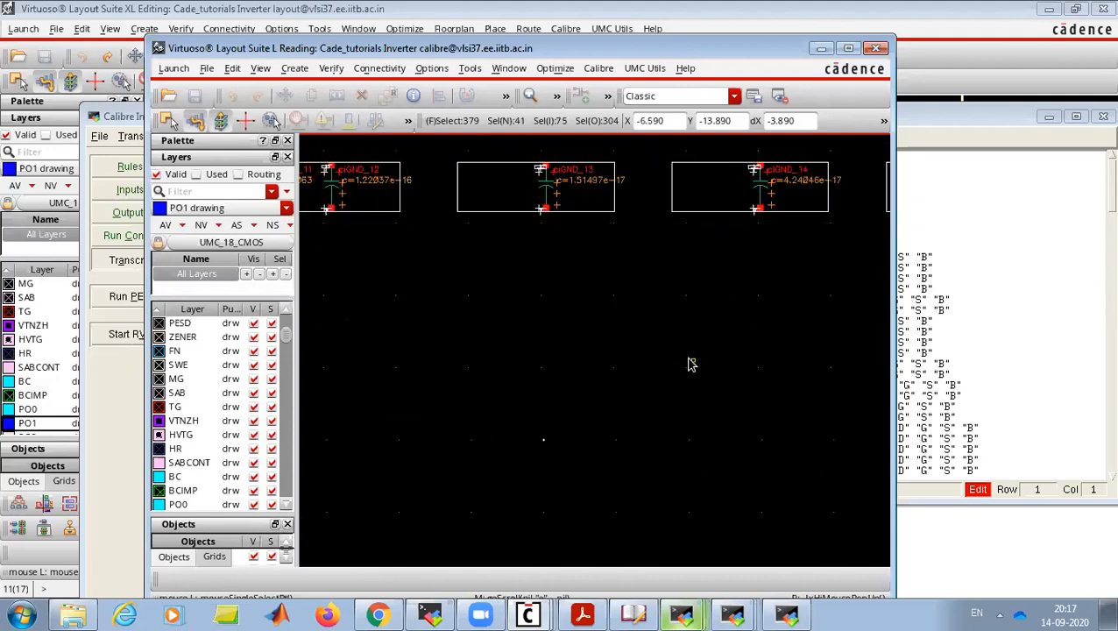
{"action": "scroll", "coordinate": [605, 350], "scroll_direction": "down", "scroll_amount": 1, "text": "shift"}
{"action": "scroll", "coordinate": [691, 382], "scroll_direction": "down", "scroll_amount": 5, "text": "ctrl"}
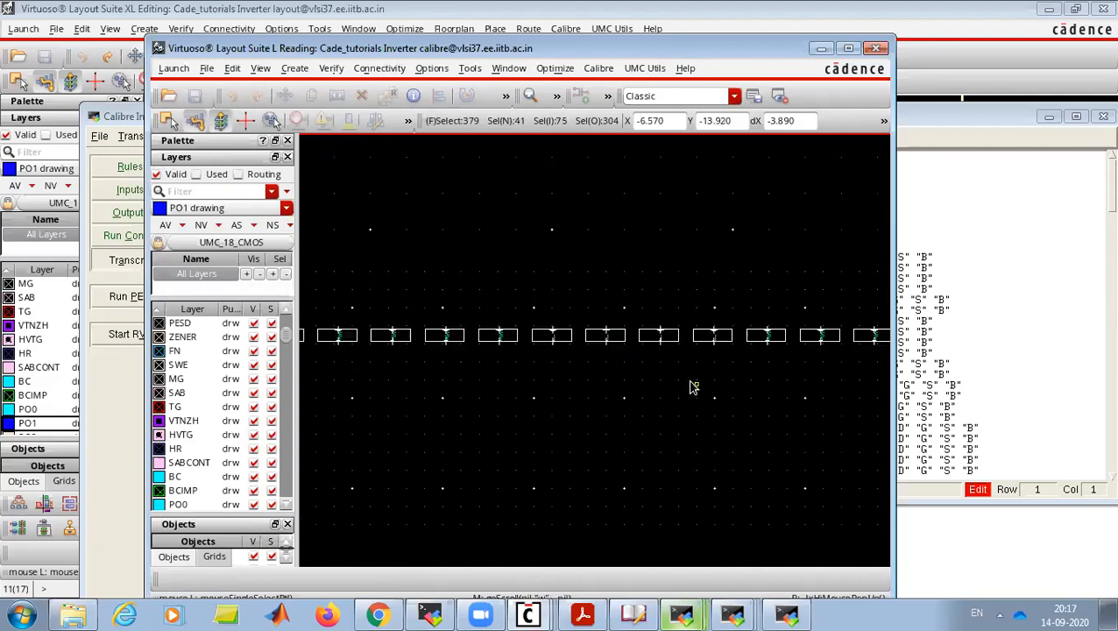
- Examine transistor MM0 and its position relative to the other extracted elements in the Inverter calibre view
{"action": "scroll", "coordinate": [705, 313], "scroll_direction": "up", "scroll_amount": 5, "text": "ctrl"}
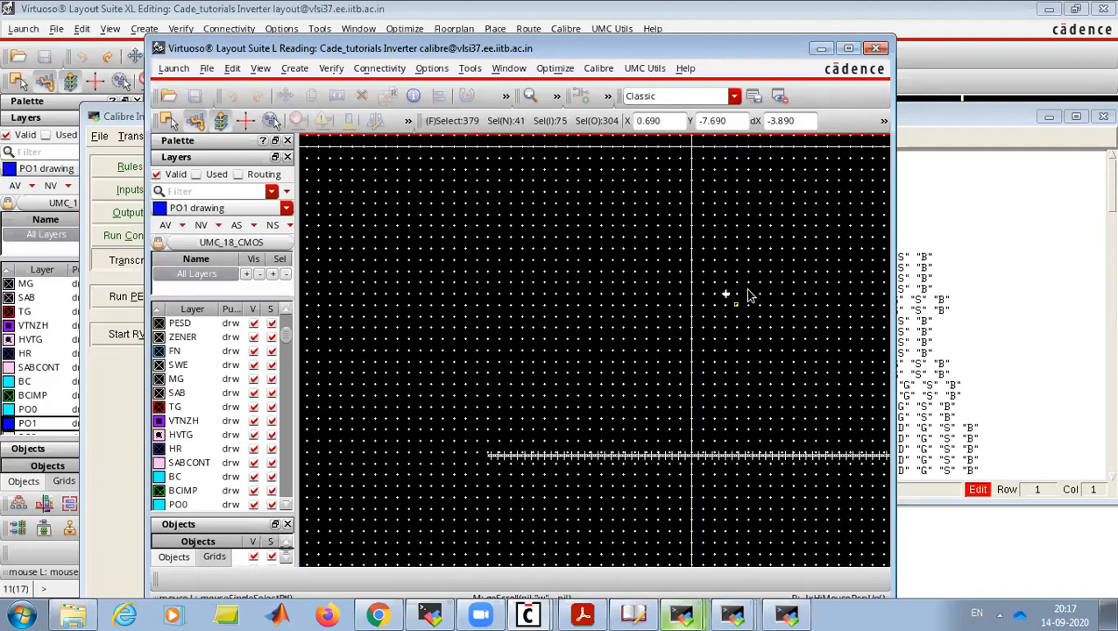
{"action": "left_click", "coordinate": [664, 242]}
{"action": "scroll", "coordinate": [666, 244], "scroll_direction": "up", "scroll_amount": 3, "text": "ctrl"}
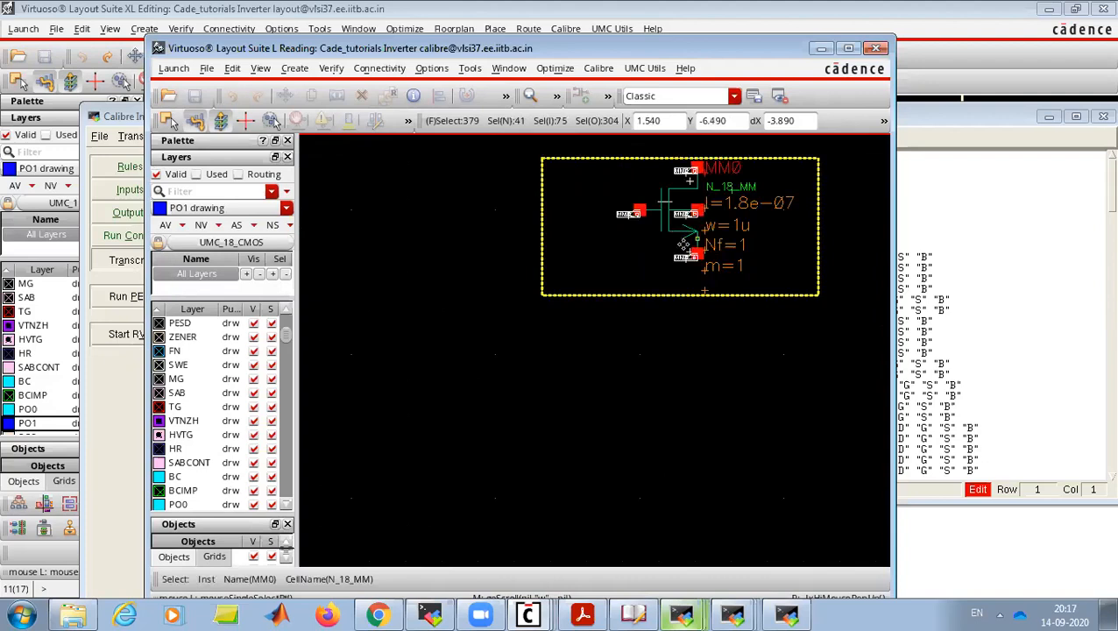
{"action": "scroll", "coordinate": [669, 240], "scroll_direction": "down", "scroll_amount": 3}
{"action": "scroll", "coordinate": [710, 417], "scroll_direction": "down", "scroll_amount": 1}
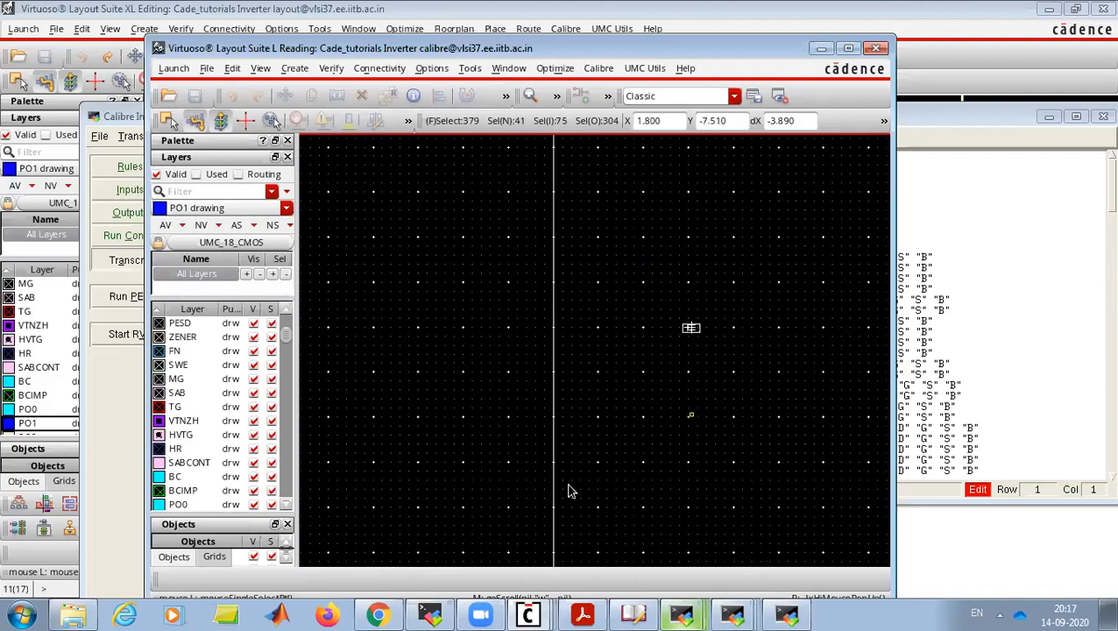
{"action": "scroll", "coordinate": [528, 320], "scroll_direction": "down", "scroll_amount": 1, "text": "ctrl"}
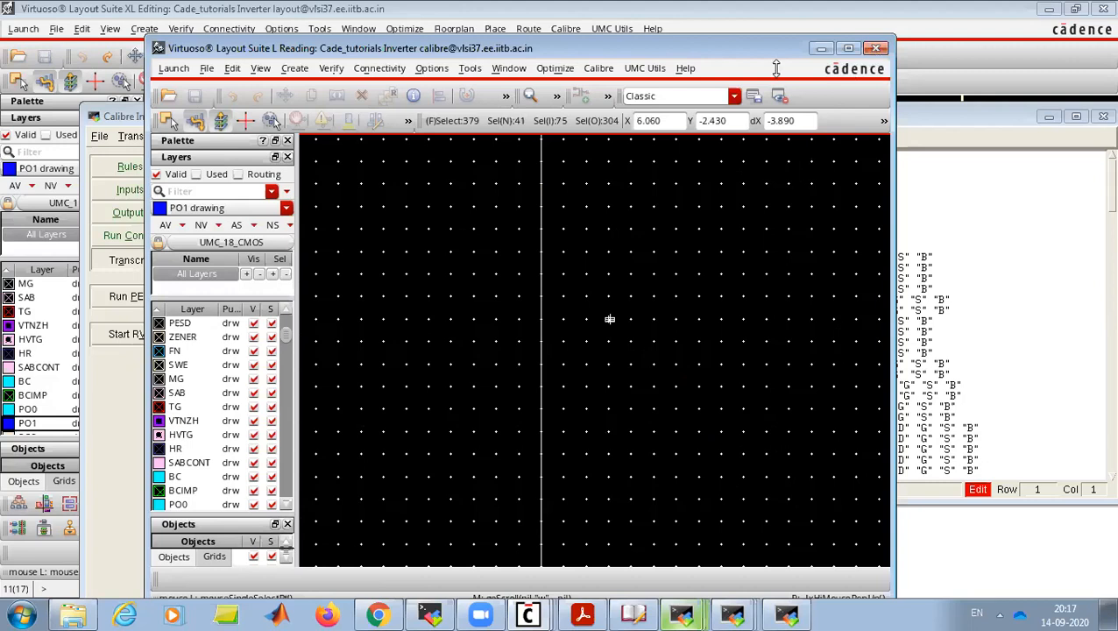
- Close the Inverter calibre view and the PEX netlist file, and start RVE on the PEX results
{"action": "left_click", "coordinate": [877, 50]}
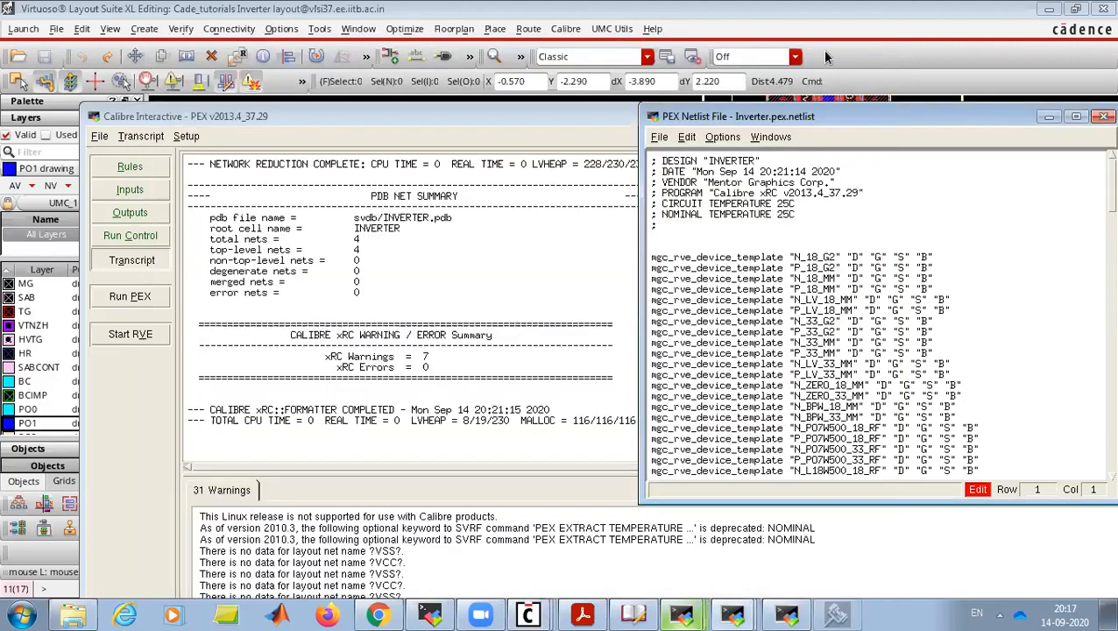
{"action": "left_click", "coordinate": [1104, 116]}
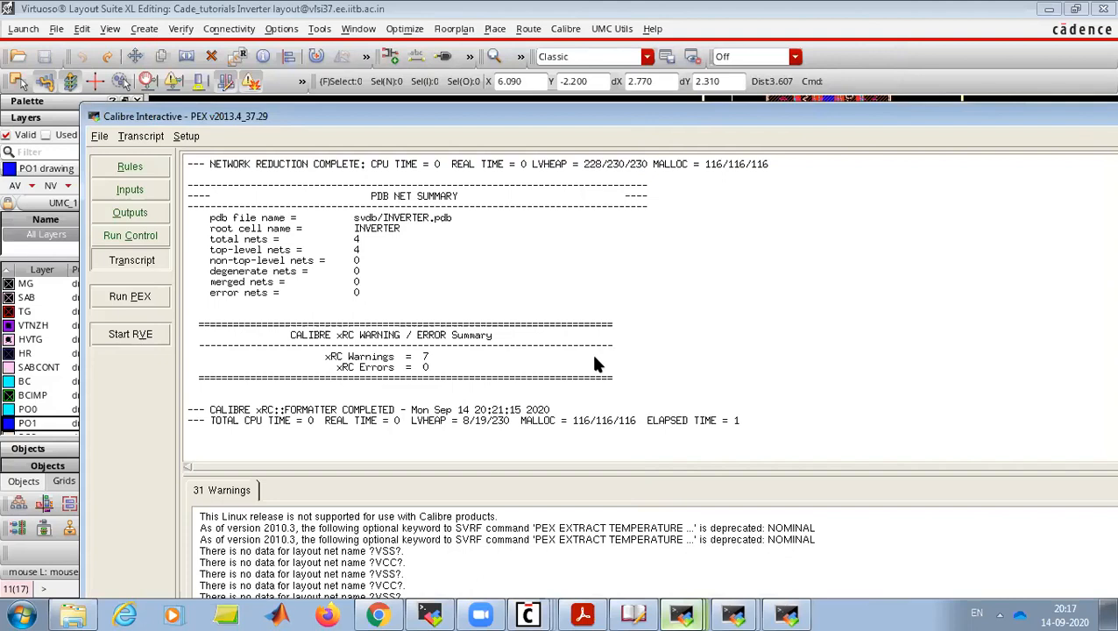
{"action": "left_click", "coordinate": [136, 342]}
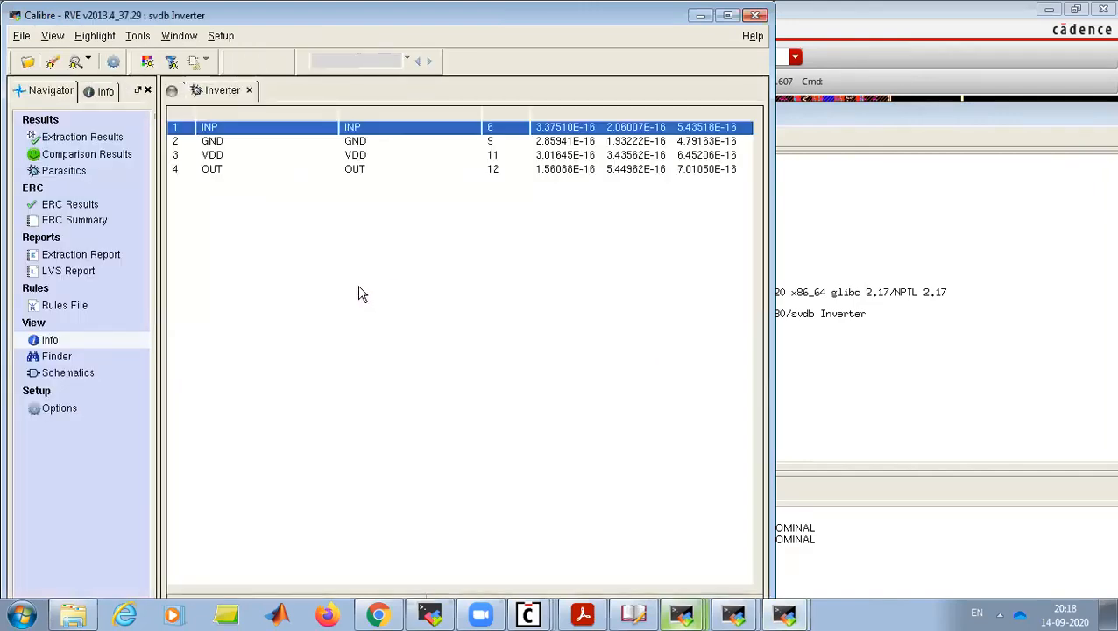
- Open the parasitics of net INP in RVE and expand its resistors to inspect the PLY_C entries
{"action": "double_click", "coordinate": [233, 131]}
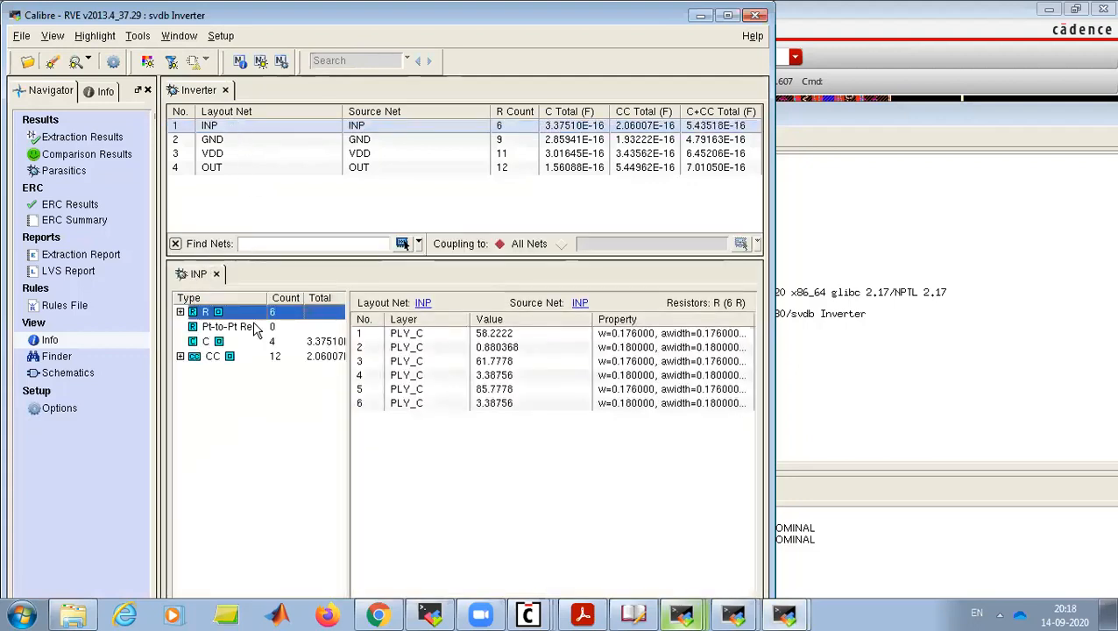
{"action": "left_click", "coordinate": [179, 312]}
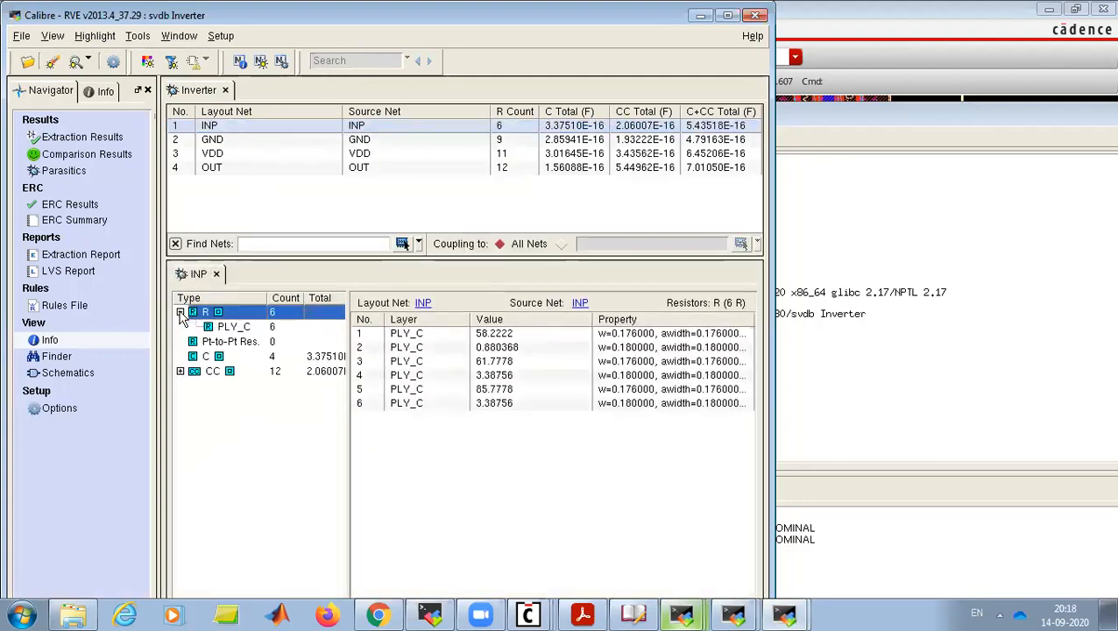
{"action": "left_click", "coordinate": [233, 327]}
{"action": "left_click", "coordinate": [214, 313]}
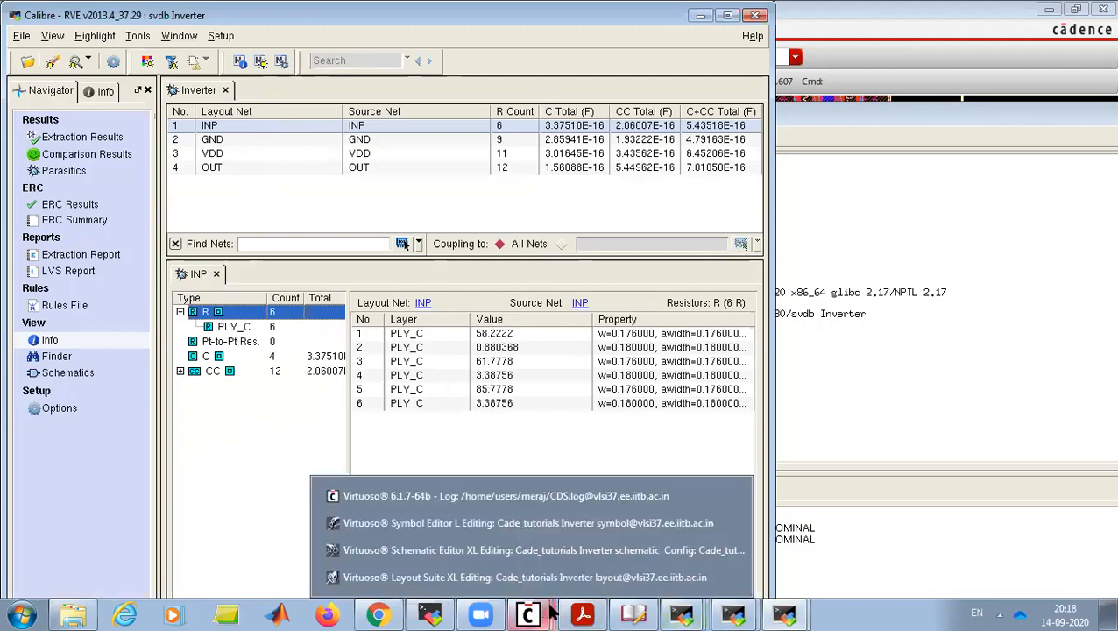
- Switch to the Inverter layout window and examine the PO1 path of net INP
{"action": "left_click", "coordinate": [682, 613]}
{"action": "mouse_move", "coordinate": [528, 614]}
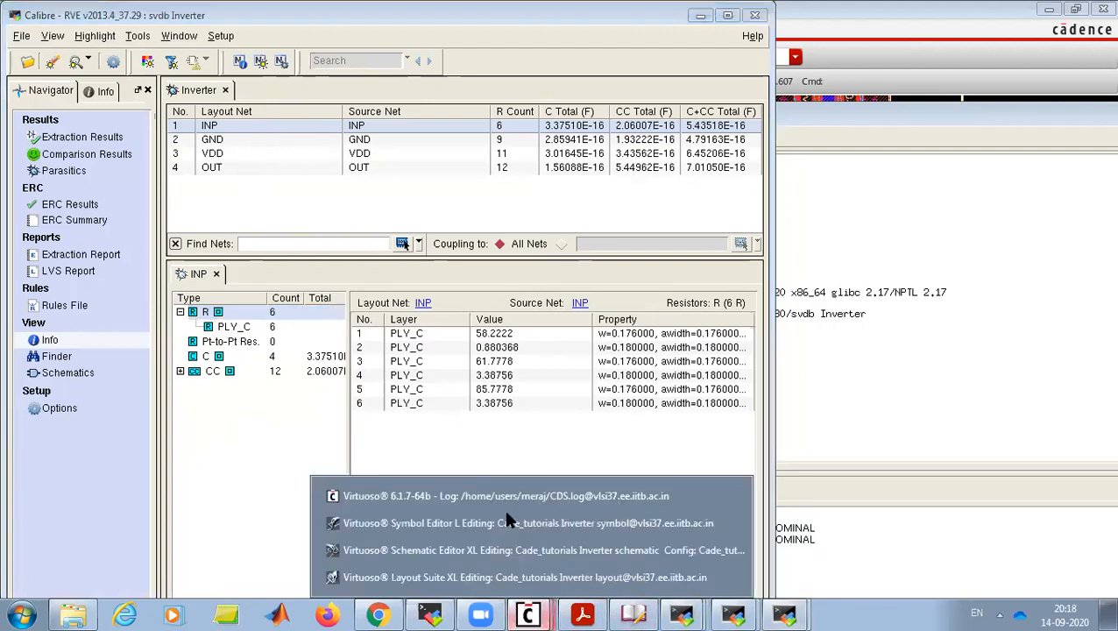
{"action": "left_click", "coordinate": [495, 573]}
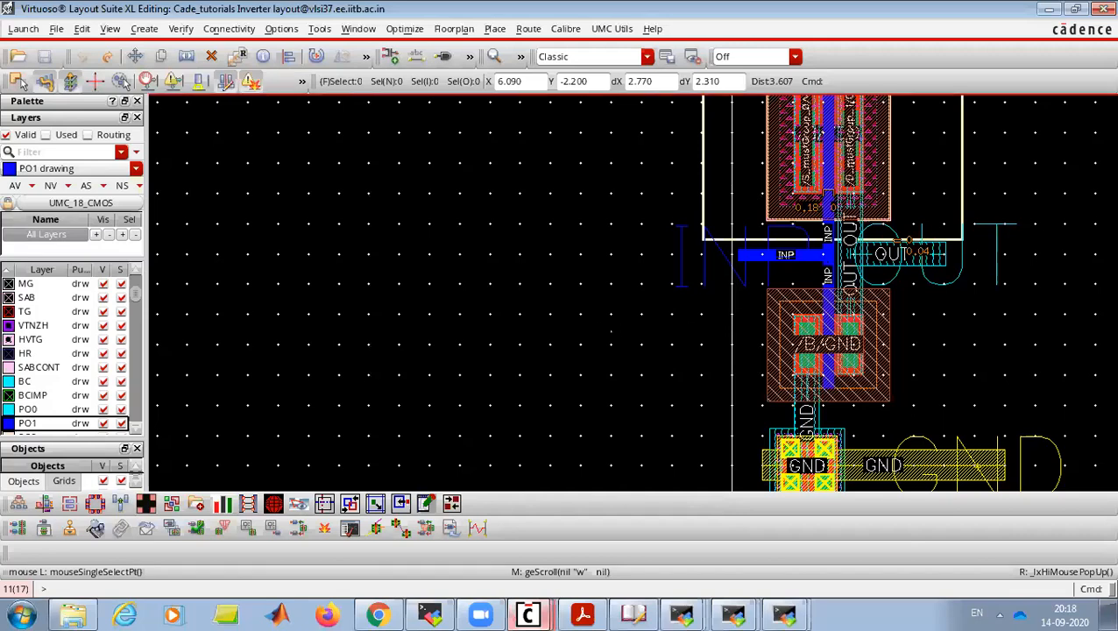
{"action": "scroll", "coordinate": [619, 326], "scroll_direction": "down", "scroll_amount": 1, "text": "ctrl"}
{"action": "scroll", "coordinate": [701, 268], "scroll_direction": "up", "scroll_amount": 2, "text": "ctrl"}
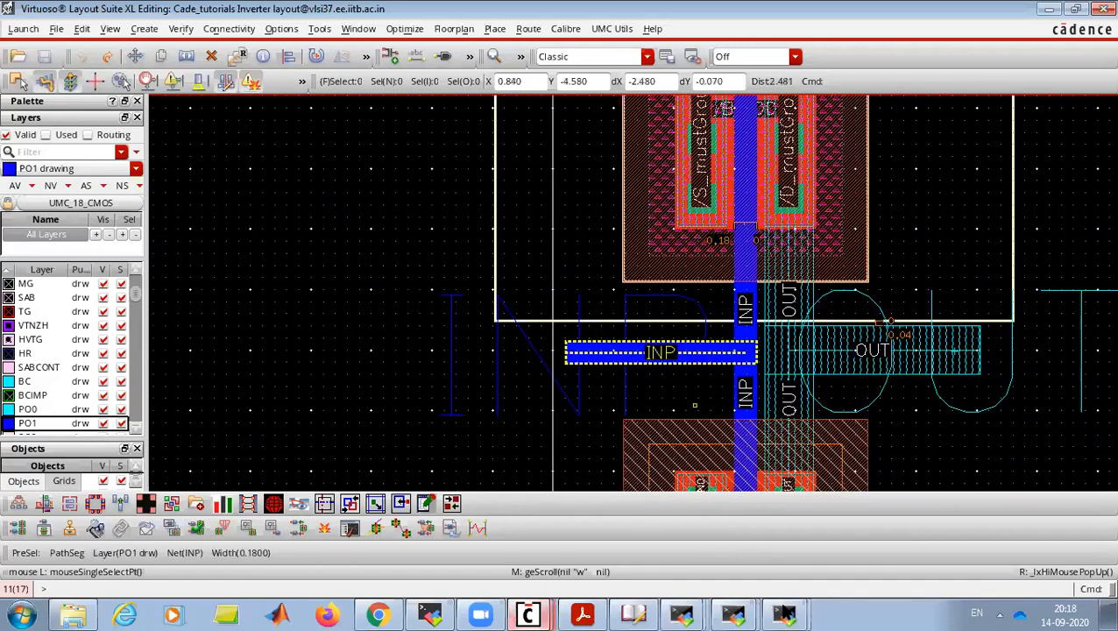
- Return to the svdb Inverter results in RVE, highlight net INP's extracted resistors in the layout and examine where they lie
{"action": "mouse_move", "coordinate": [785, 613]}
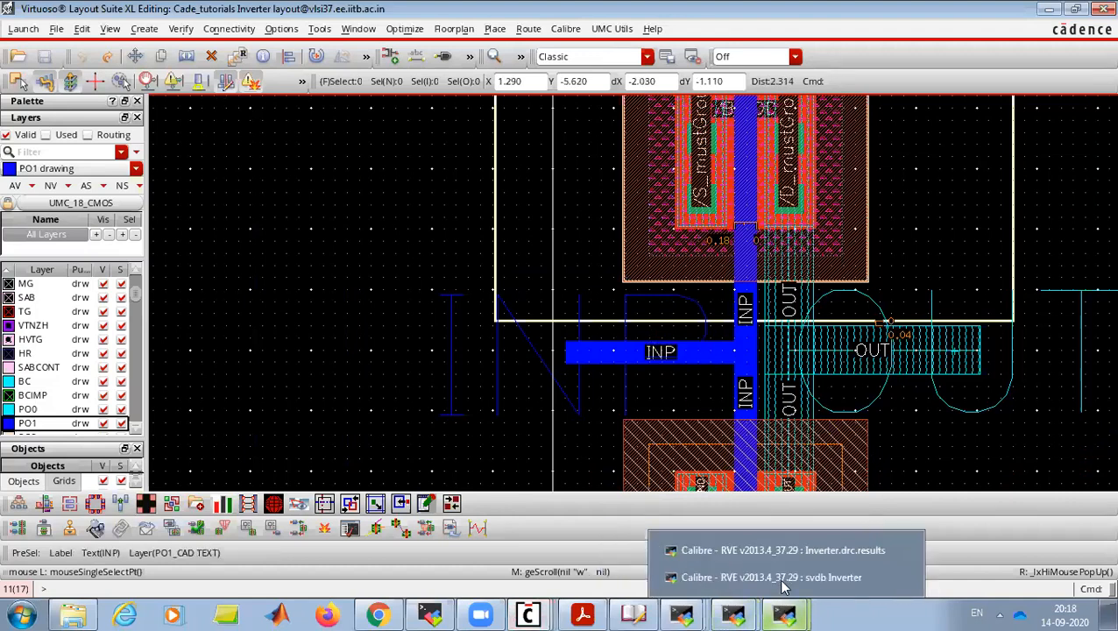
{"action": "left_click", "coordinate": [780, 583]}
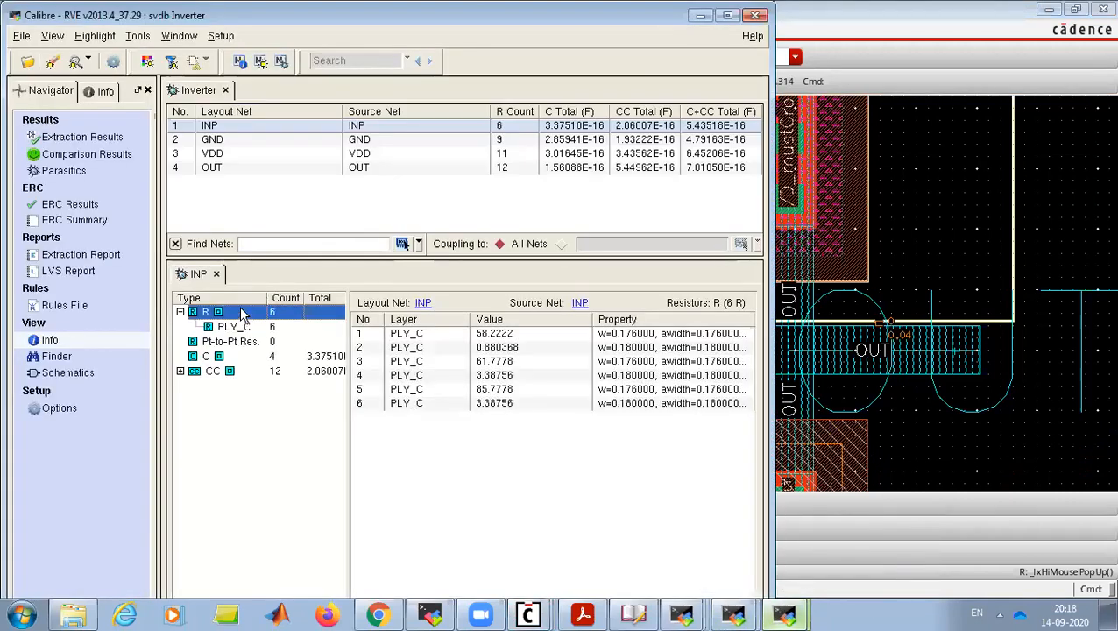
{"action": "right_click", "coordinate": [244, 314]}
{"action": "left_click", "coordinate": [274, 321]}
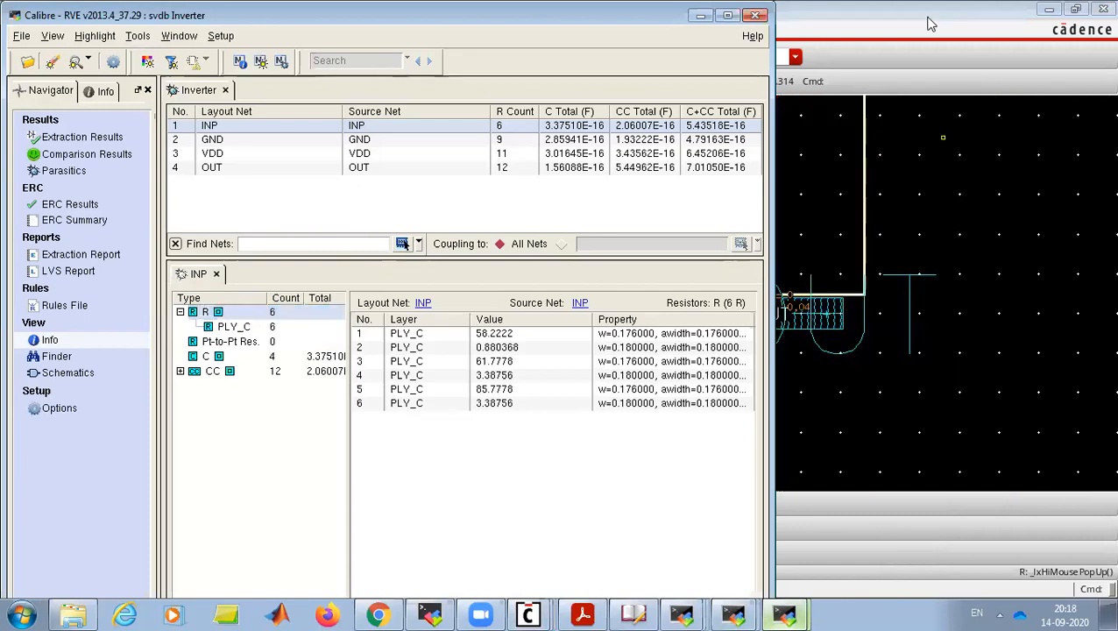
{"action": "left_click", "coordinate": [932, 25]}
{"action": "scroll", "coordinate": [679, 324], "scroll_direction": "up", "scroll_amount": 5, "text": "ctrl"}
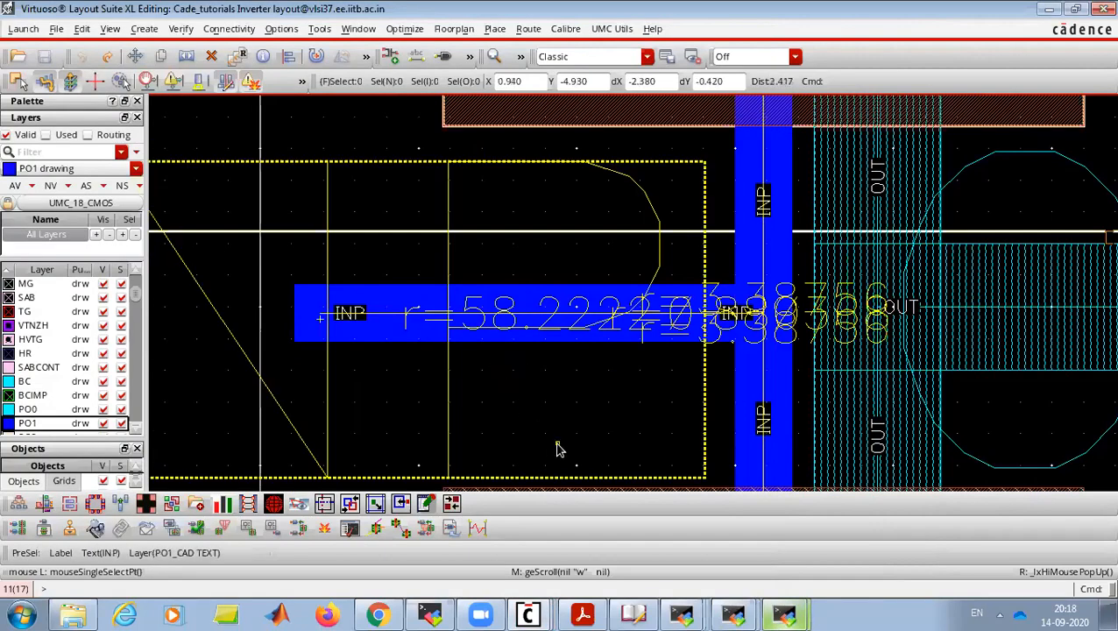
{"action": "scroll", "coordinate": [561, 450], "scroll_direction": "down", "scroll_amount": 2, "text": "ctrl"}
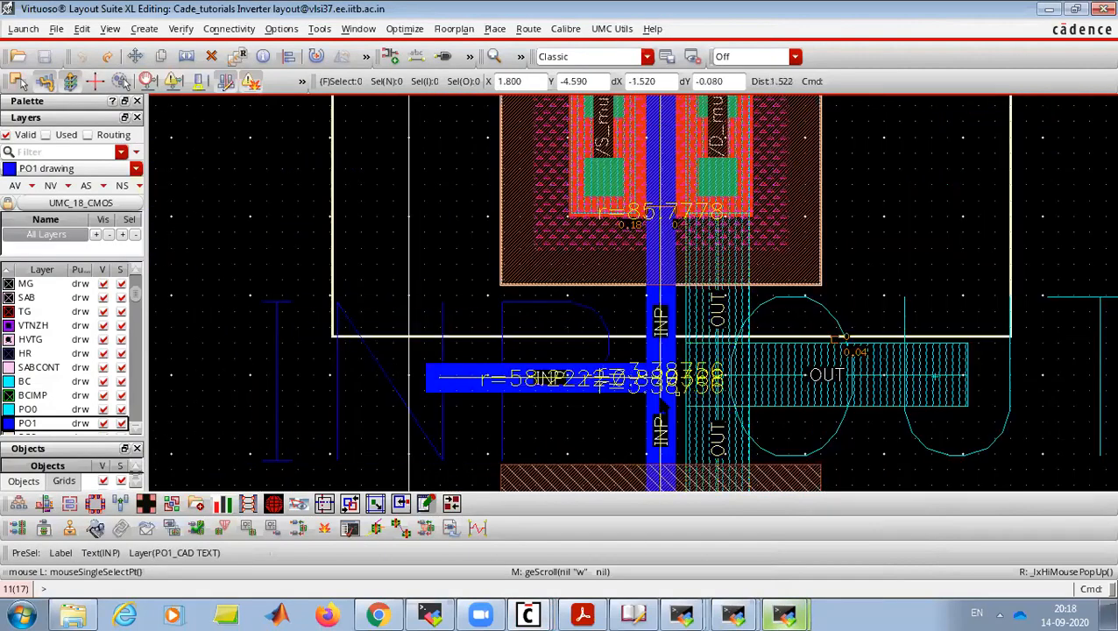
{"action": "scroll", "coordinate": [668, 394], "scroll_direction": "down", "scroll_amount": 2, "text": "ctrl"}
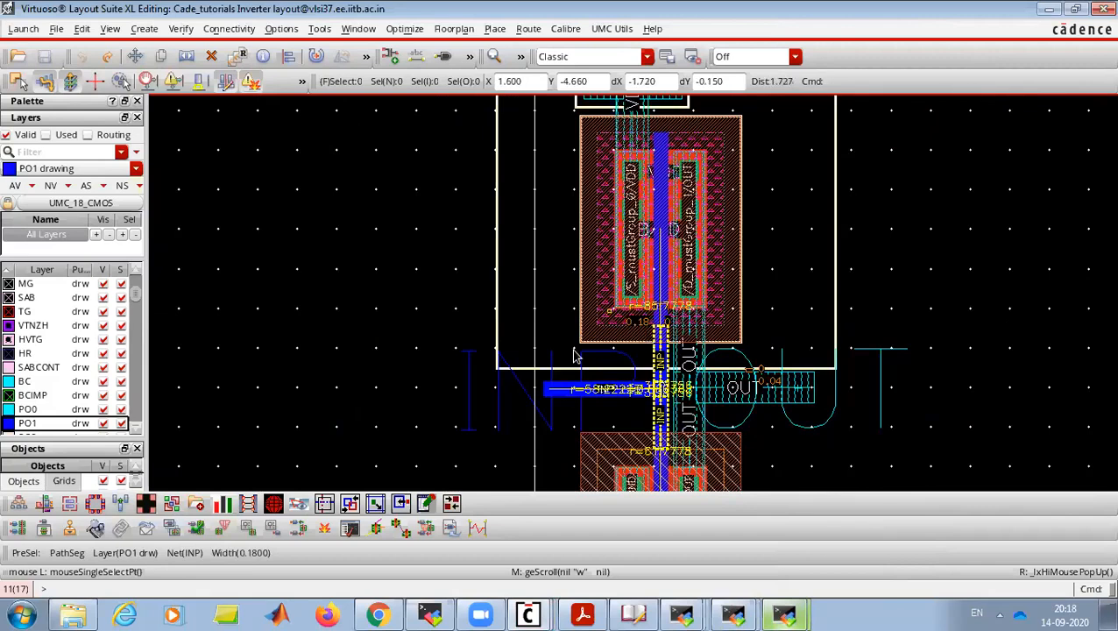
{"action": "scroll", "coordinate": [453, 394], "scroll_direction": "down", "scroll_amount": 2, "text": "ctrl"}
{"action": "scroll", "coordinate": [448, 383], "scroll_direction": "up", "scroll_amount": 2, "text": "ctrl"}
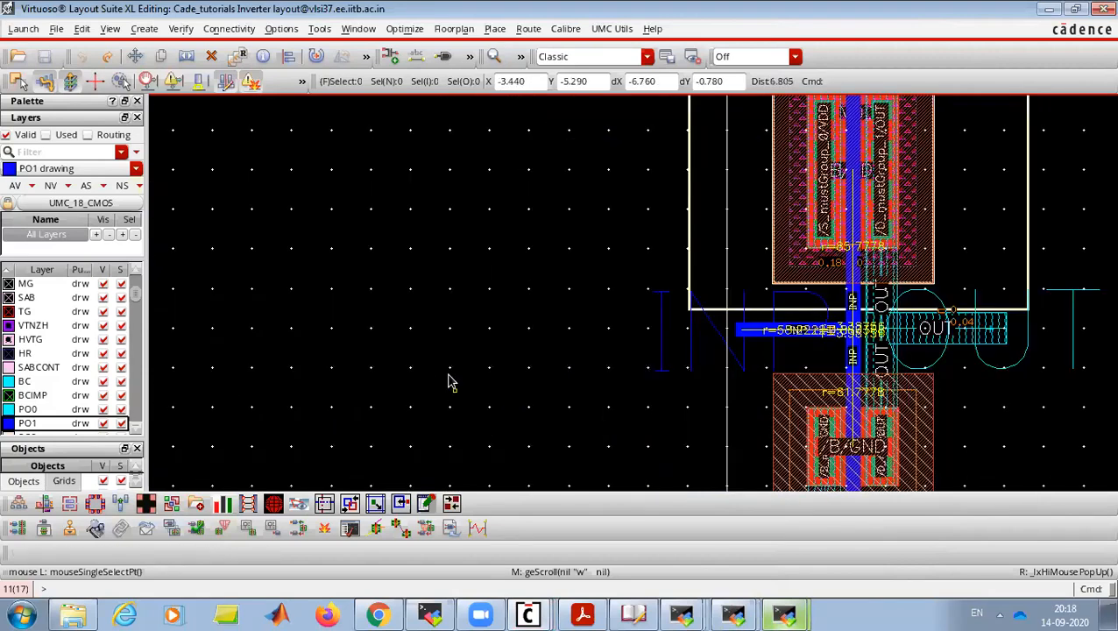
{"action": "scroll", "coordinate": [474, 363], "scroll_direction": "down", "scroll_amount": 2, "text": "ctrl"}
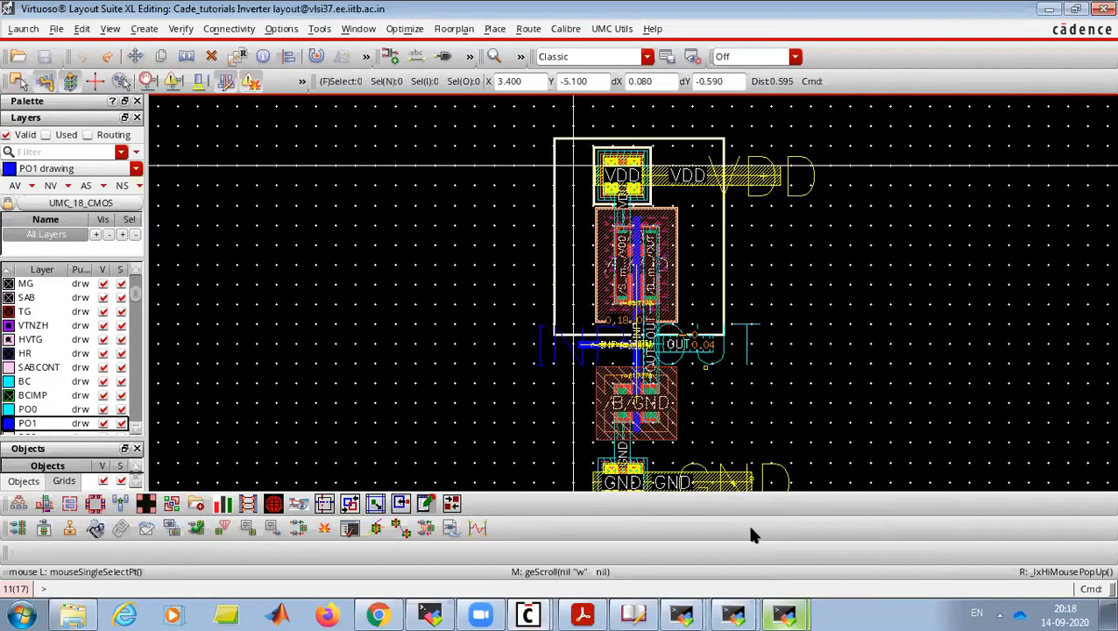
- Close Calibre Interactive PEX without saving its settings to a runset file and dismiss the runtime error
{"action": "mouse_move", "coordinate": [784, 613]}
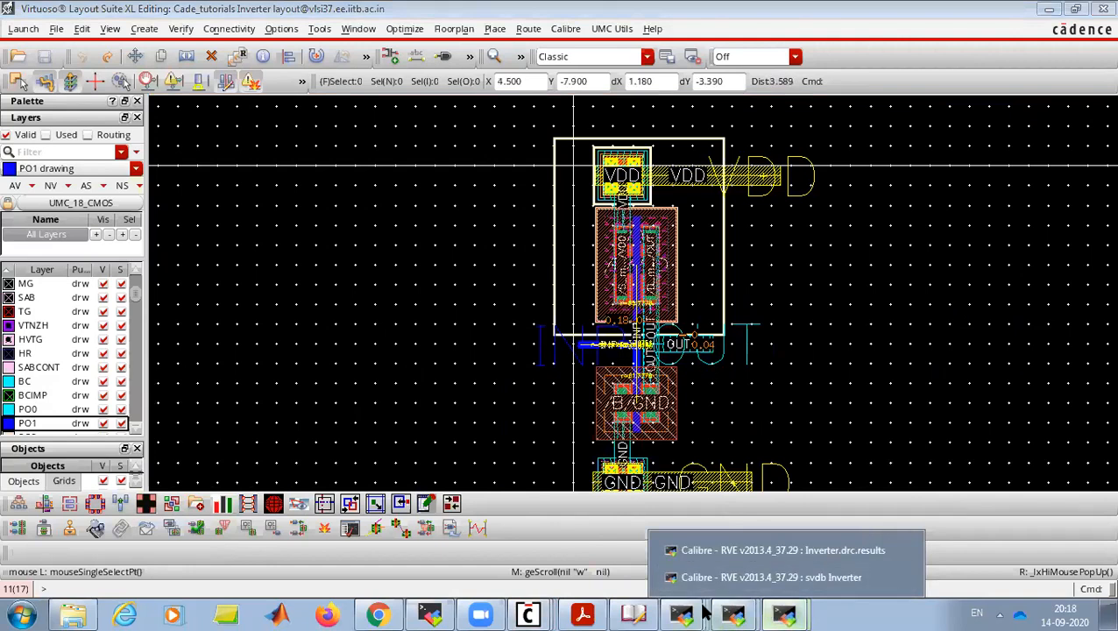
{"action": "mouse_move", "coordinate": [684, 613]}
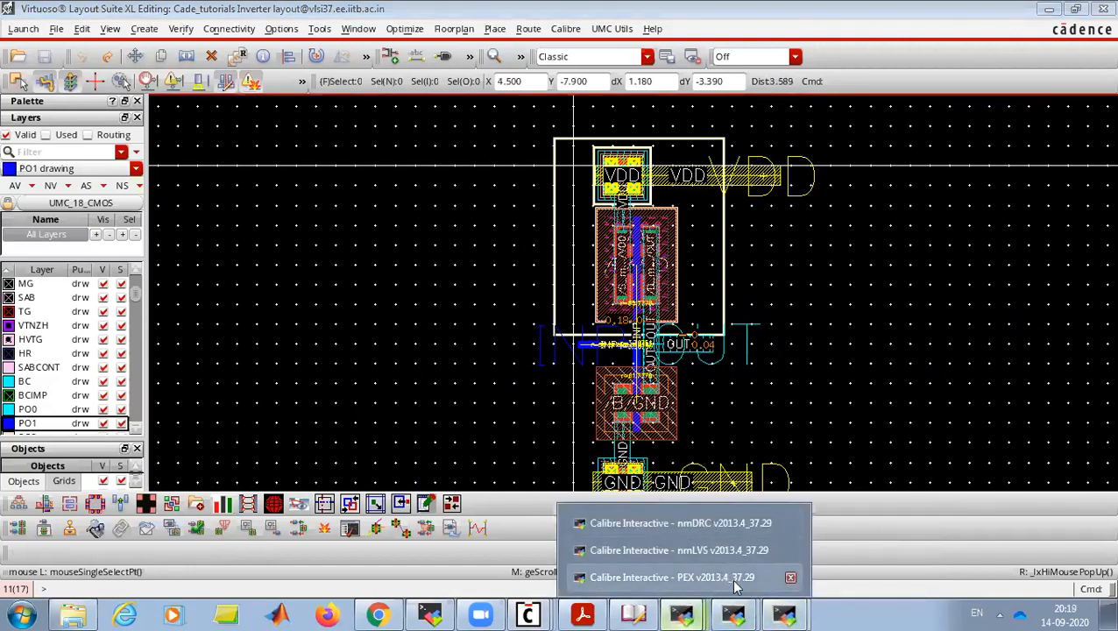
{"action": "left_click", "coordinate": [790, 578]}
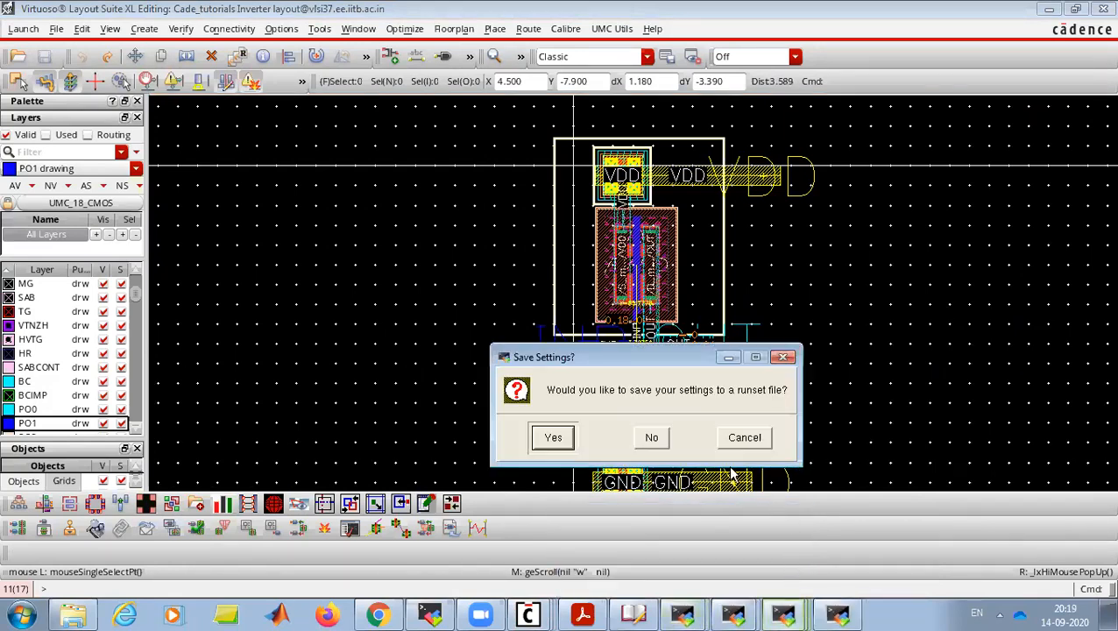
{"action": "left_click", "coordinate": [647, 438]}
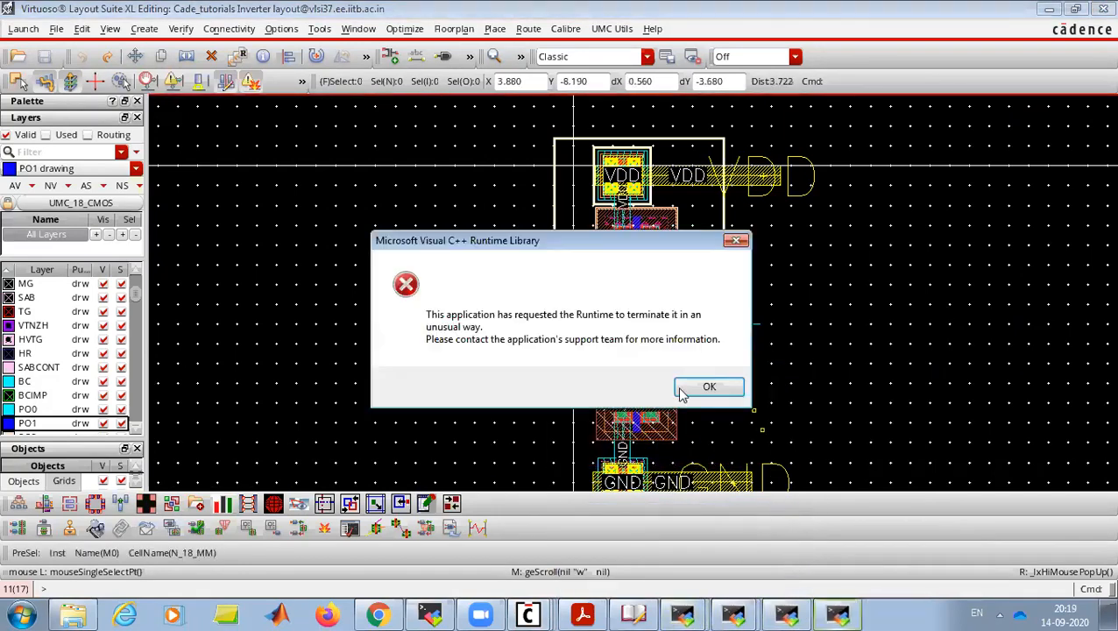
{"action": "left_click", "coordinate": [736, 240]}
- Close the Calibre Interactive nmLVS window and cancel the solution check for XWin_MobaX.exe
{"action": "mouse_move", "coordinate": [692, 612]}
{"action": "left_click", "coordinate": [696, 577]}
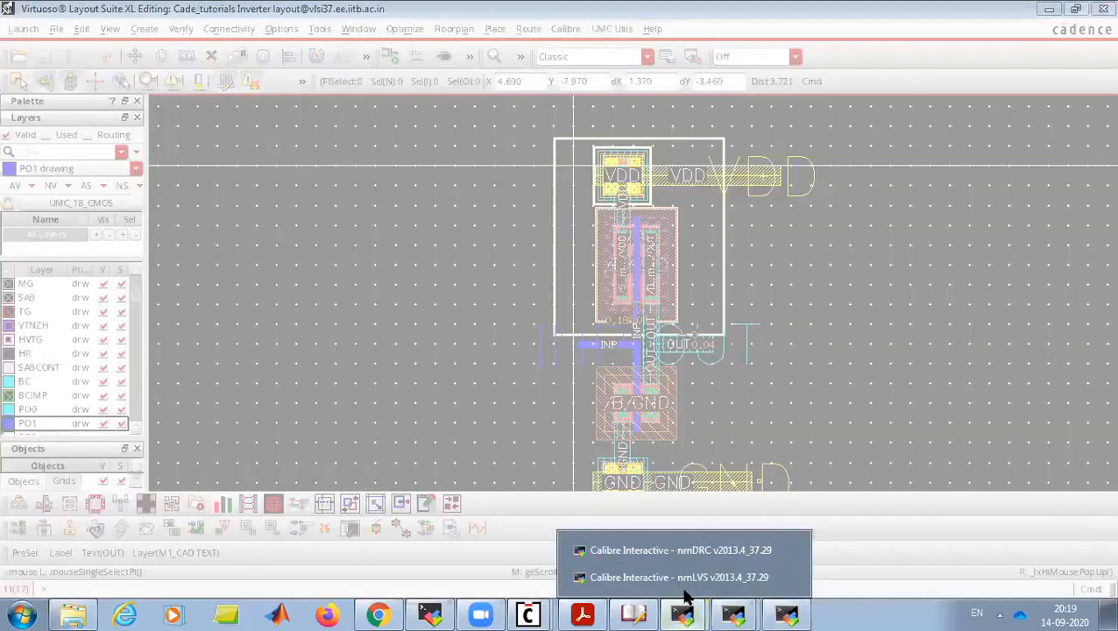
{"action": "left_click", "coordinate": [683, 578]}
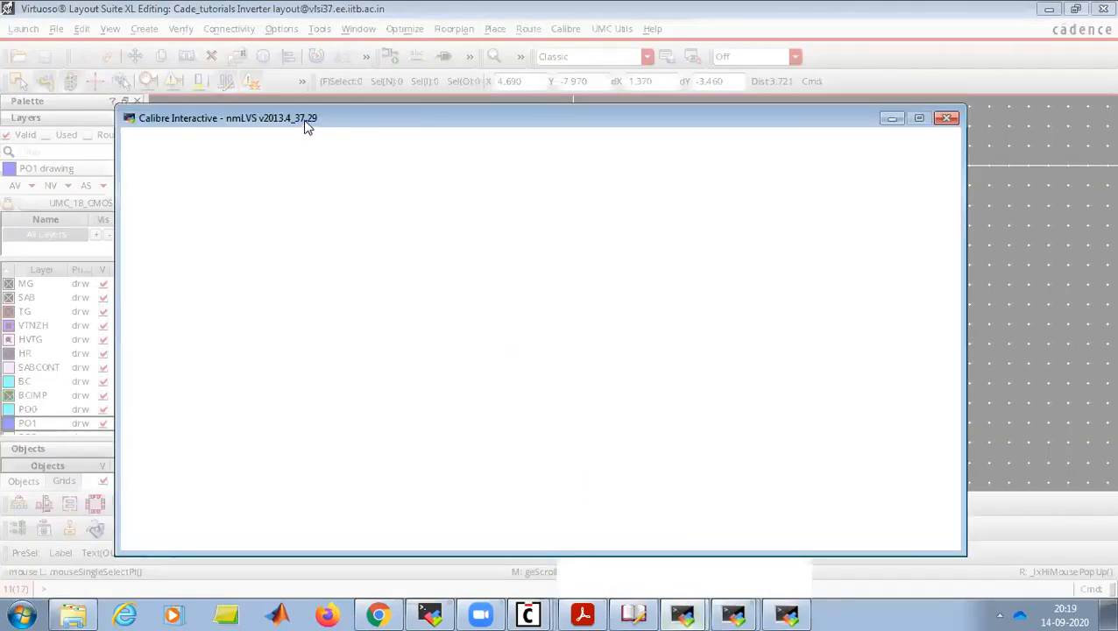
{"action": "left_click", "coordinate": [947, 121]}
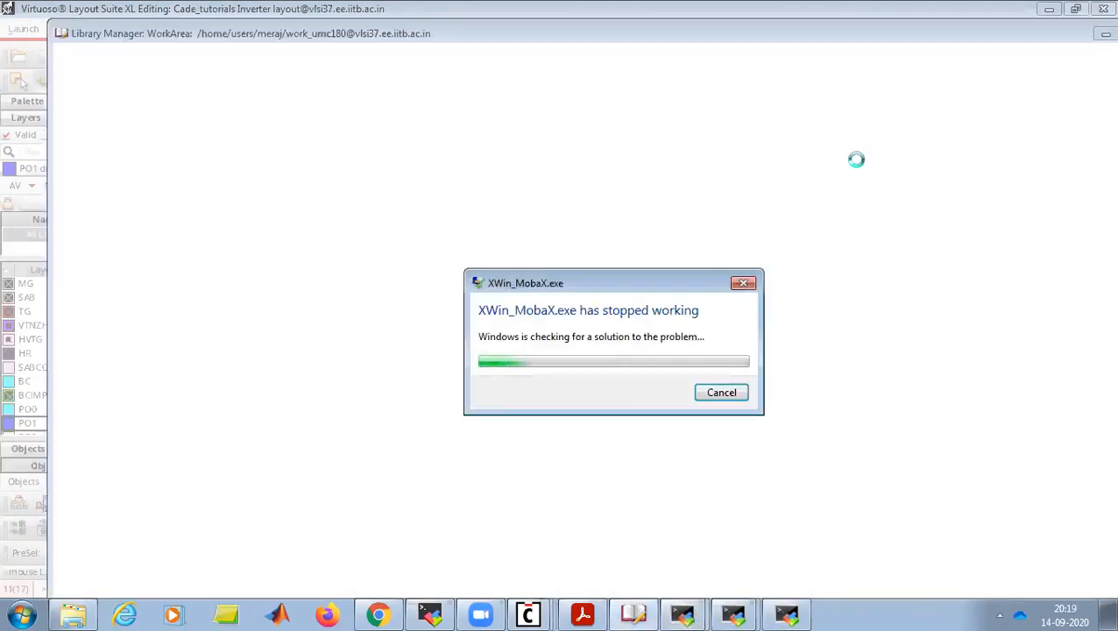
{"action": "left_click", "coordinate": [720, 392]}
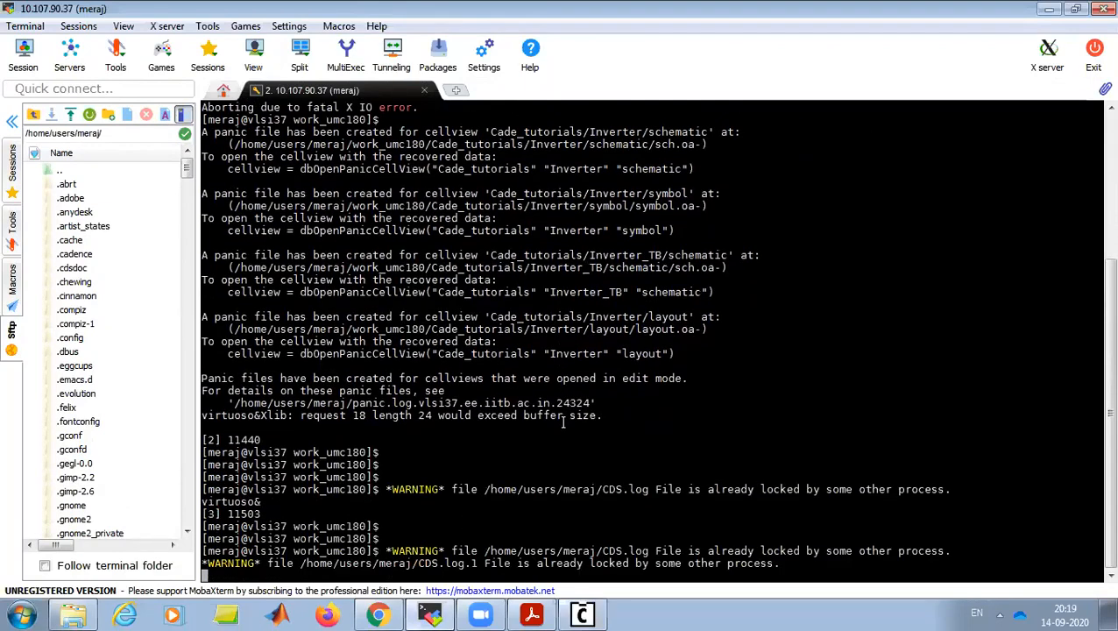
- Bring up the restarted Virtuoso log windows and close the duplicate session that uses CDS.log.2
{"action": "left_click", "coordinate": [589, 612]}
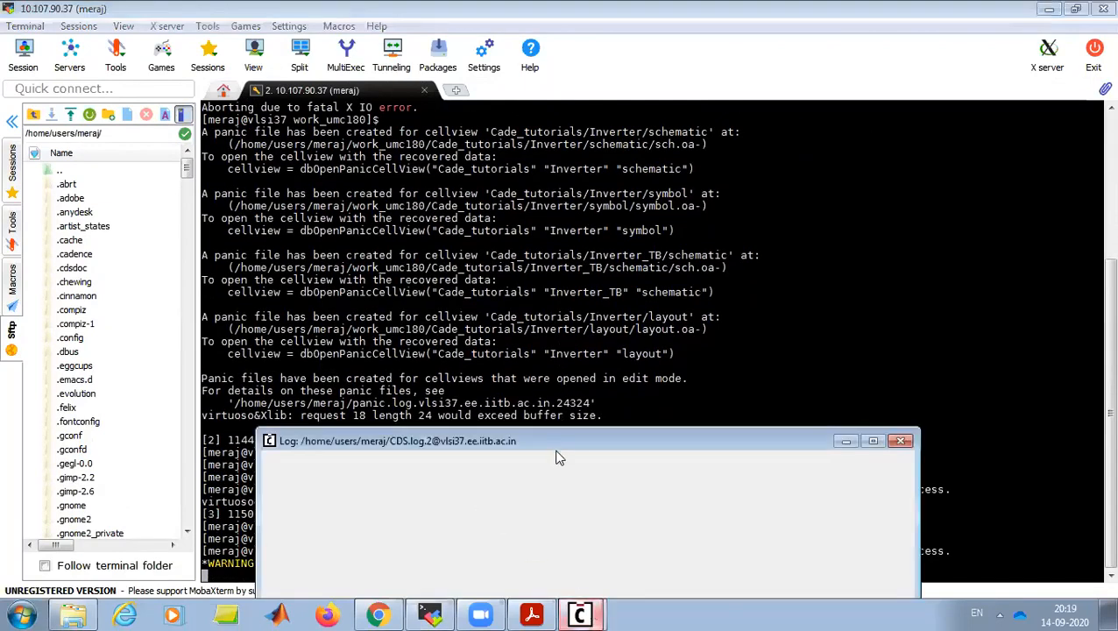
{"action": "left_click_drag", "start_coordinate": [559, 447], "coordinate": [557, 330]}
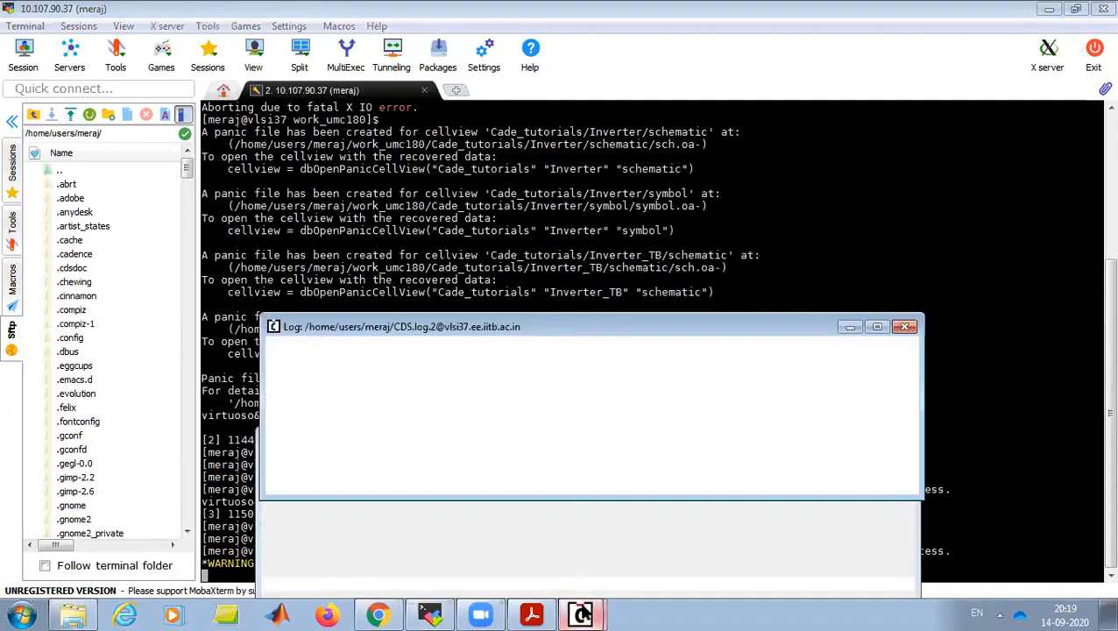
{"action": "mouse_move", "coordinate": [582, 614]}
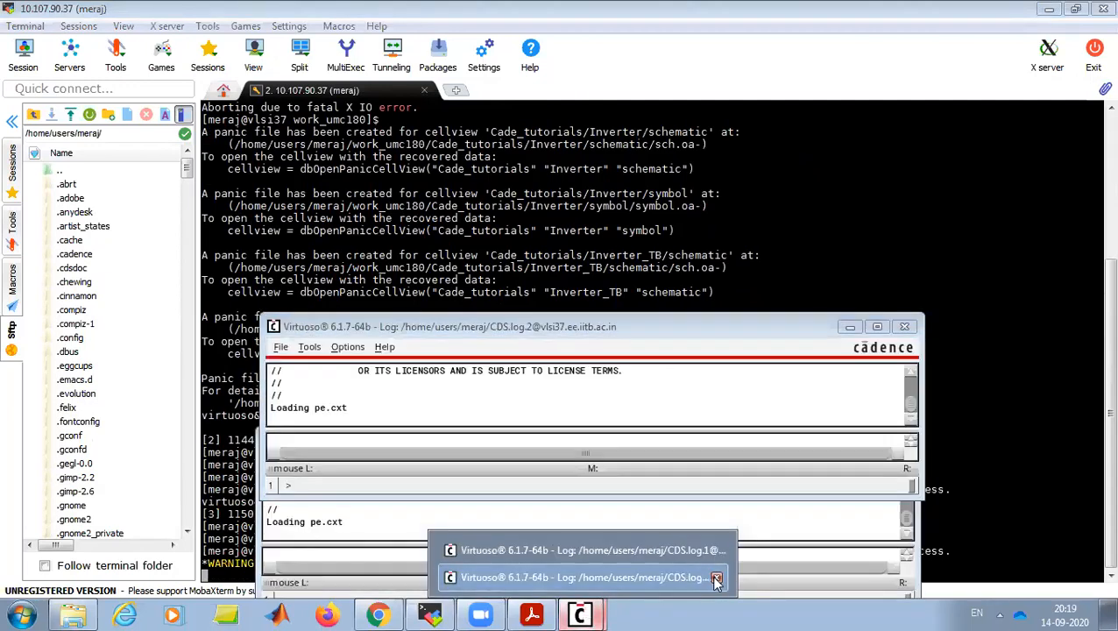
{"action": "left_click", "coordinate": [714, 579]}
{"action": "left_click", "coordinate": [495, 301]}
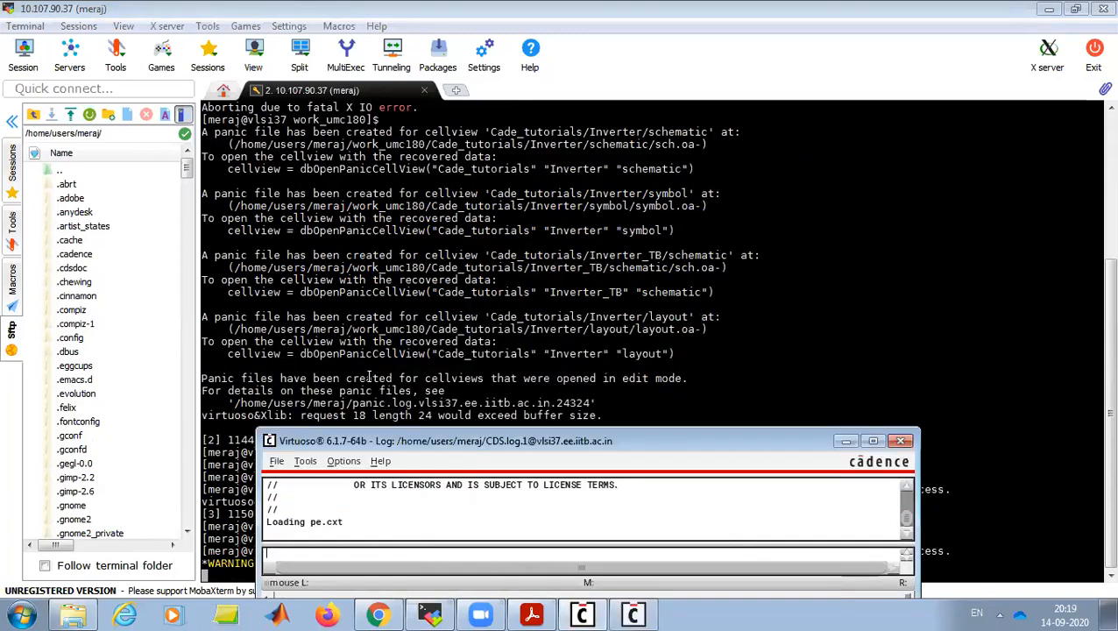
- Open the Library Manager from the remaining Virtuoso session and select the Cade_tutorials library
{"action": "left_click", "coordinate": [306, 460]}
{"action": "left_click", "coordinate": [343, 46]}
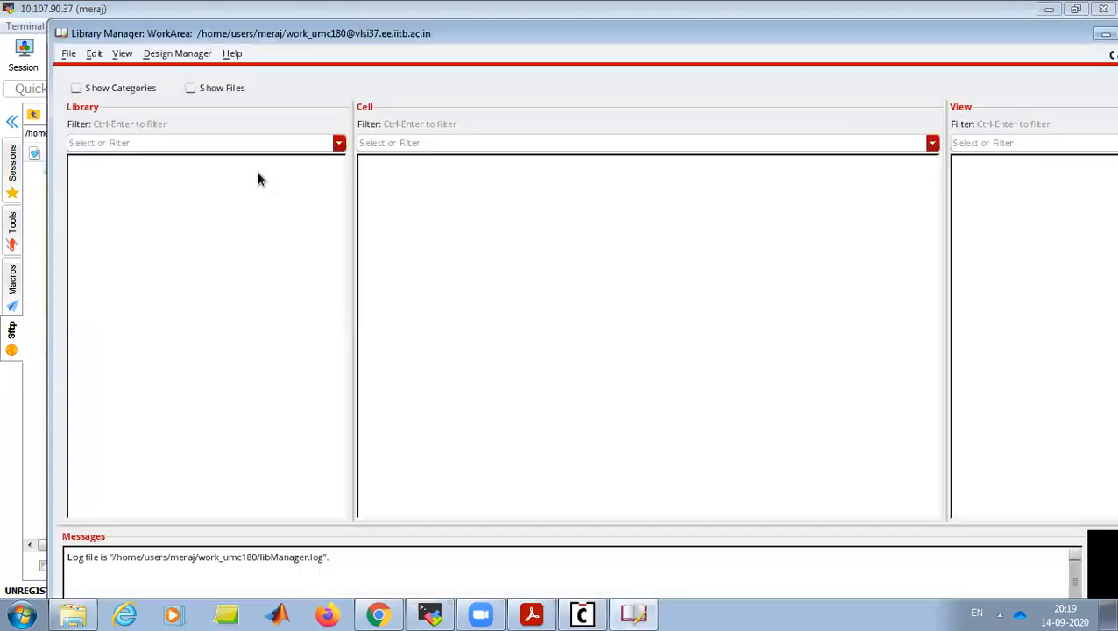
{"action": "left_click", "coordinate": [113, 163]}
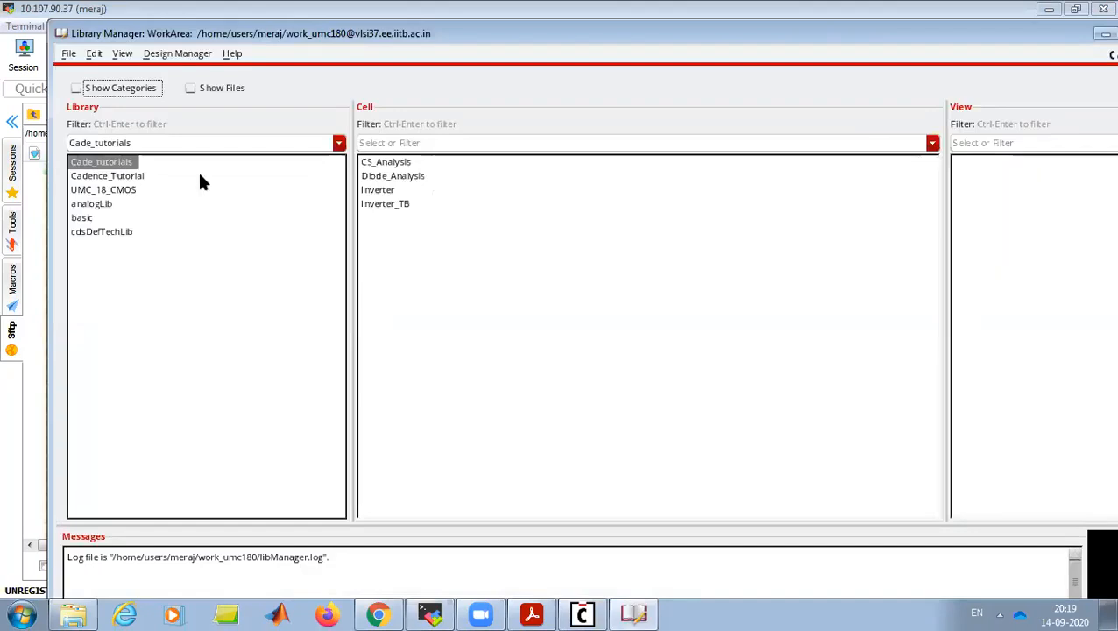
- Examine the views available for the Inverter cell in Cade_tutorials, including its schematic, layout and calibre views
{"action": "left_click", "coordinate": [382, 191]}
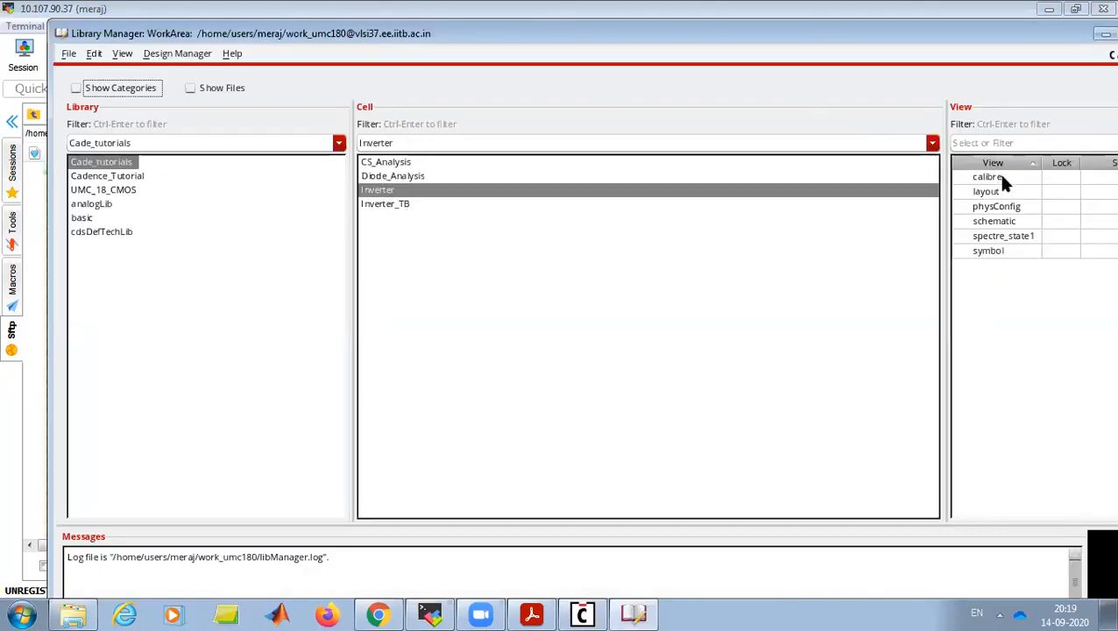
{"action": "left_click_drag", "start_coordinate": [945, 284], "coordinate": [812, 287]}
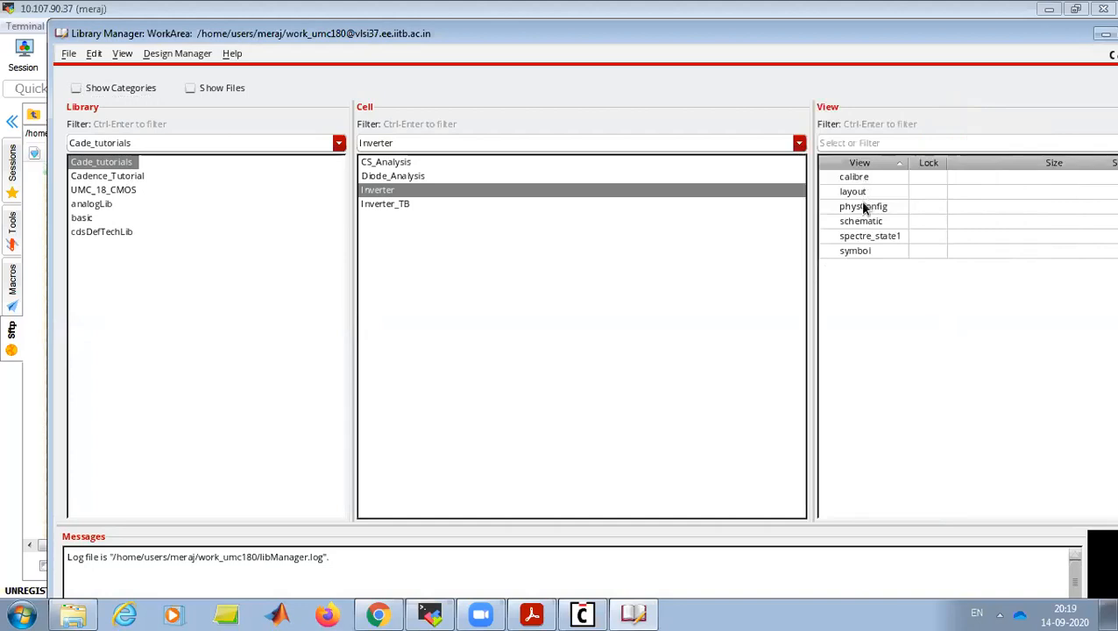
{"action": "left_click", "coordinate": [863, 224]}
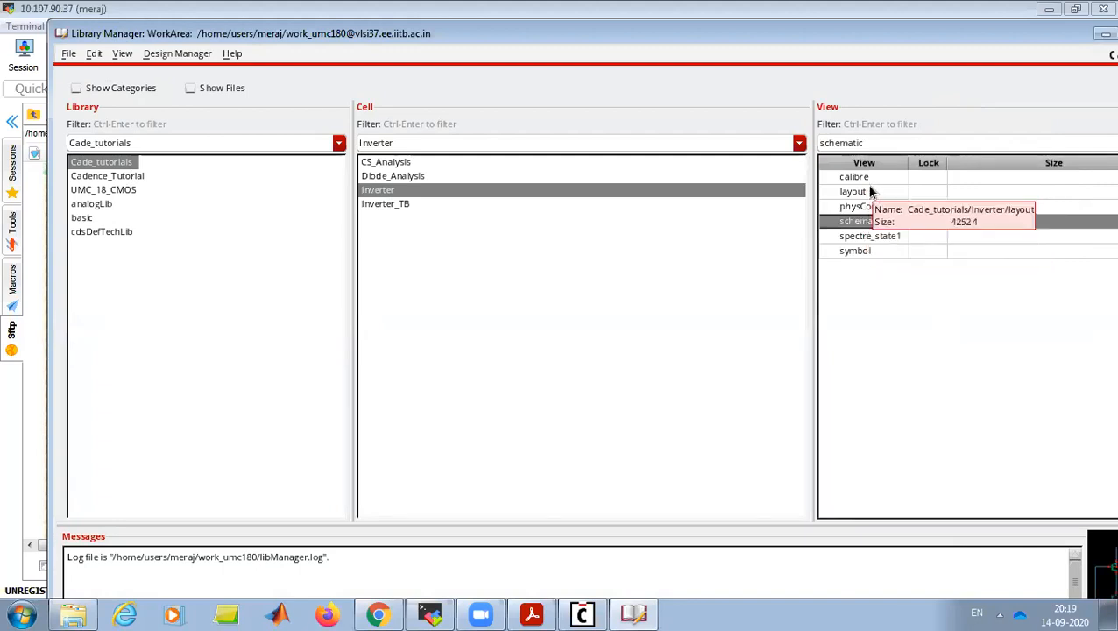
{"action": "left_click", "coordinate": [855, 192]}
{"action": "left_click_drag", "start_coordinate": [813, 39], "coordinate": [711, 35]}
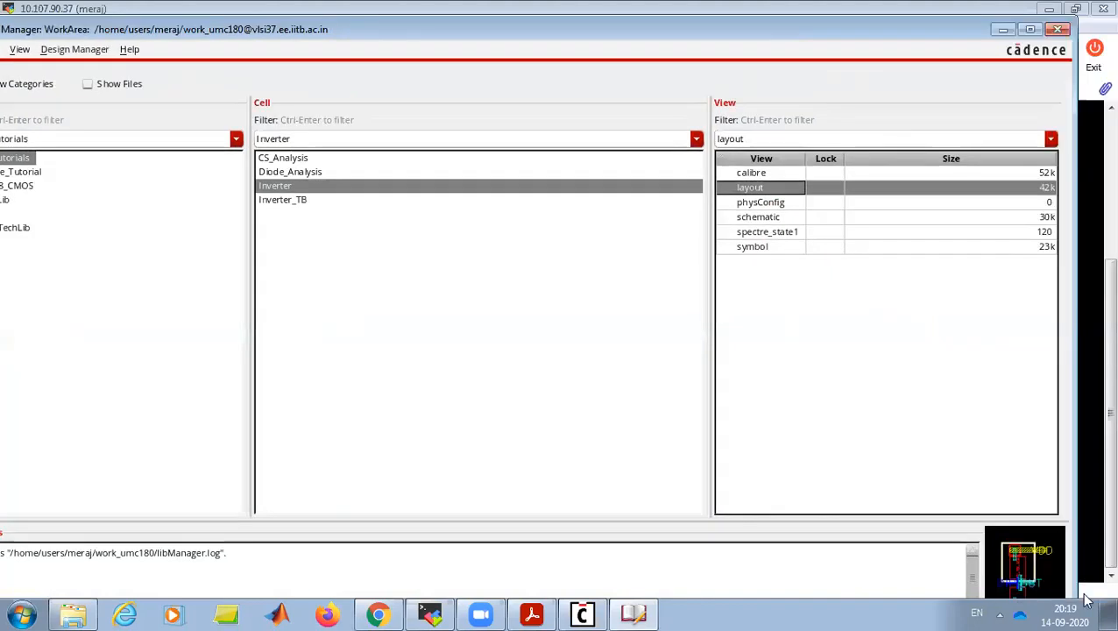
{"action": "left_click", "coordinate": [743, 219]}
{"action": "left_click", "coordinate": [755, 190]}
{"action": "left_click", "coordinate": [765, 178]}
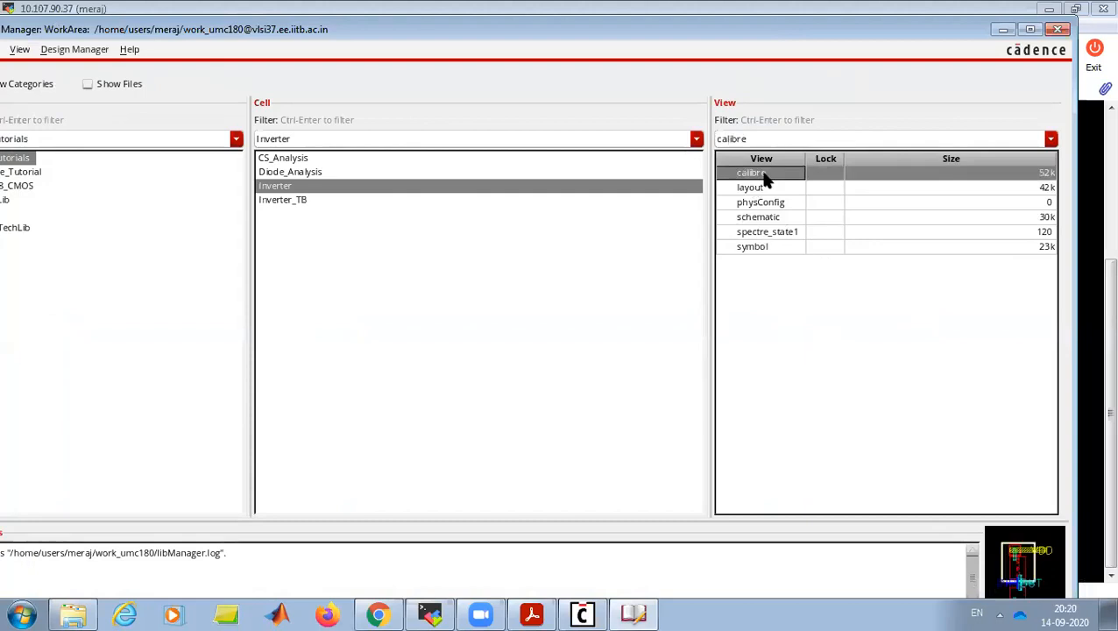
- Open the schematic view of the Inverter_TB cell for editing and maximize its window
{"action": "left_click", "coordinate": [304, 201]}
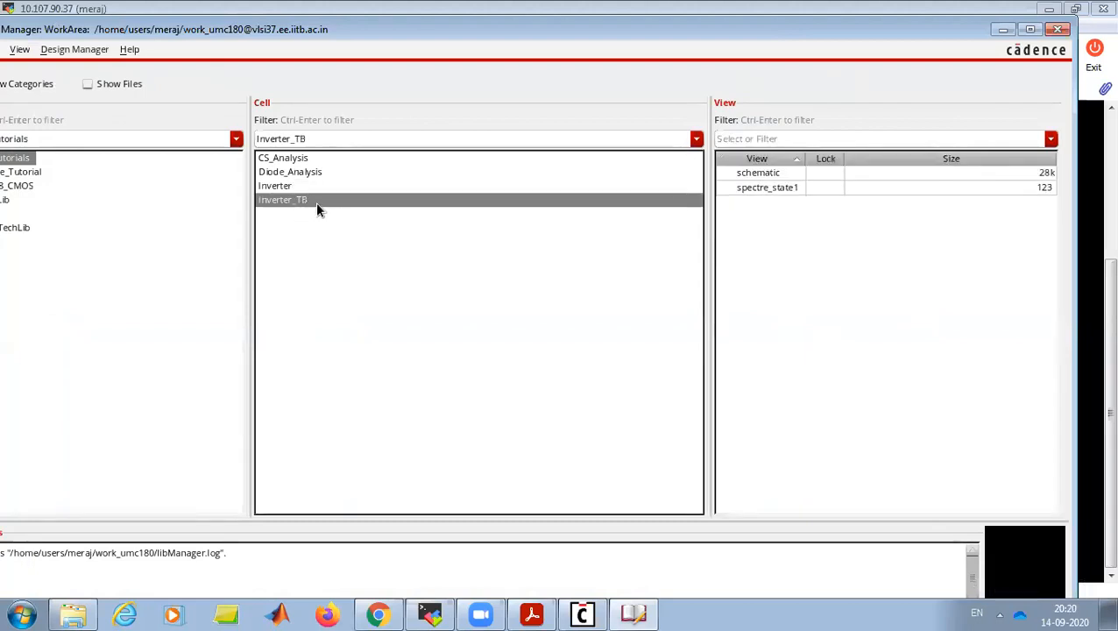
{"action": "double_click", "coordinate": [741, 173]}
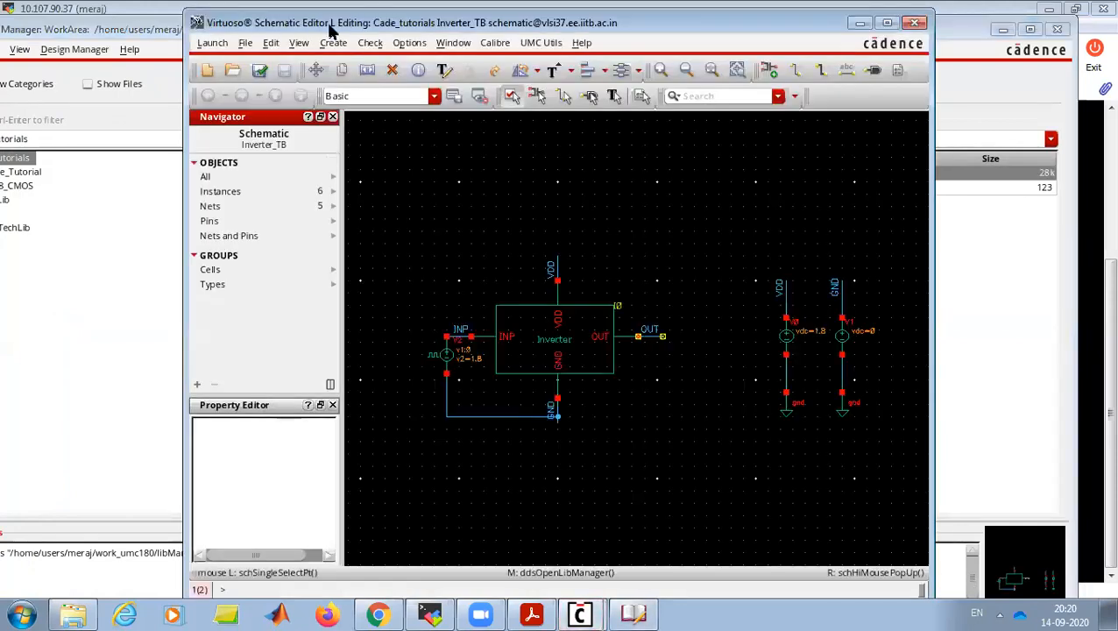
{"action": "double_click", "coordinate": [330, 24]}
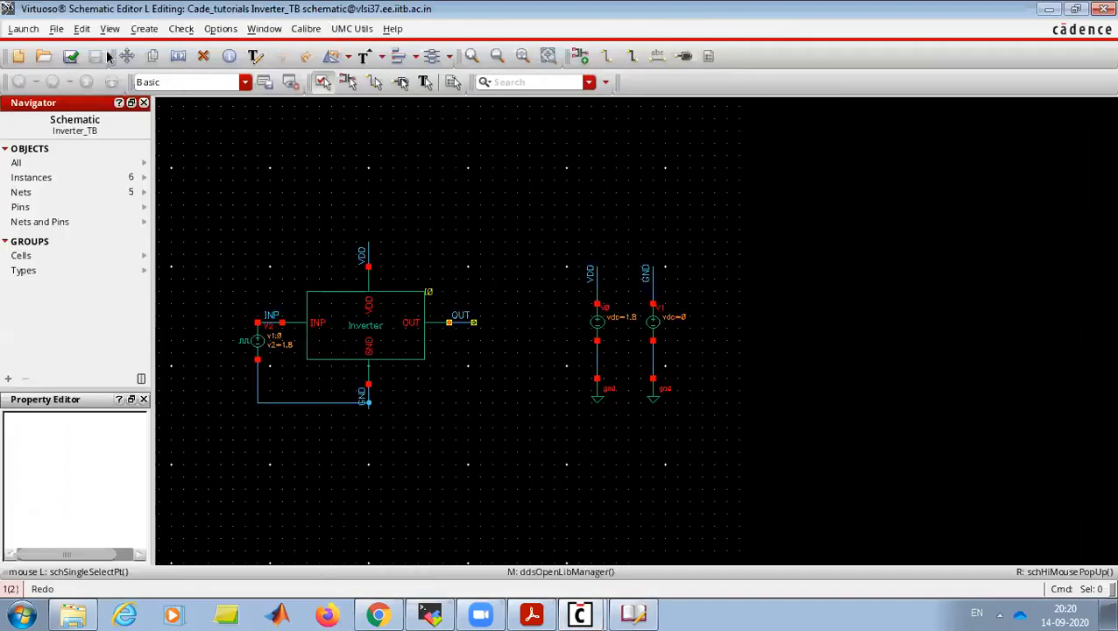
- Launch ADE L for Inverter_TB and load the spectre_state1 simulation state from the cellview
{"action": "left_click", "coordinate": [22, 29]}
{"action": "left_click", "coordinate": [38, 44]}
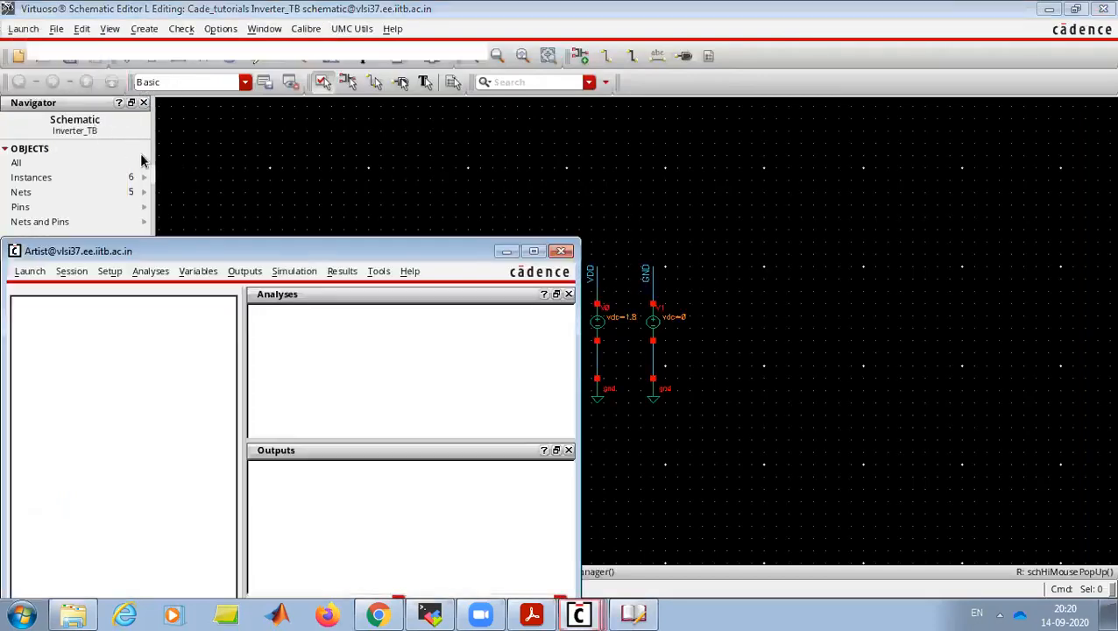
{"action": "left_click", "coordinate": [80, 274]}
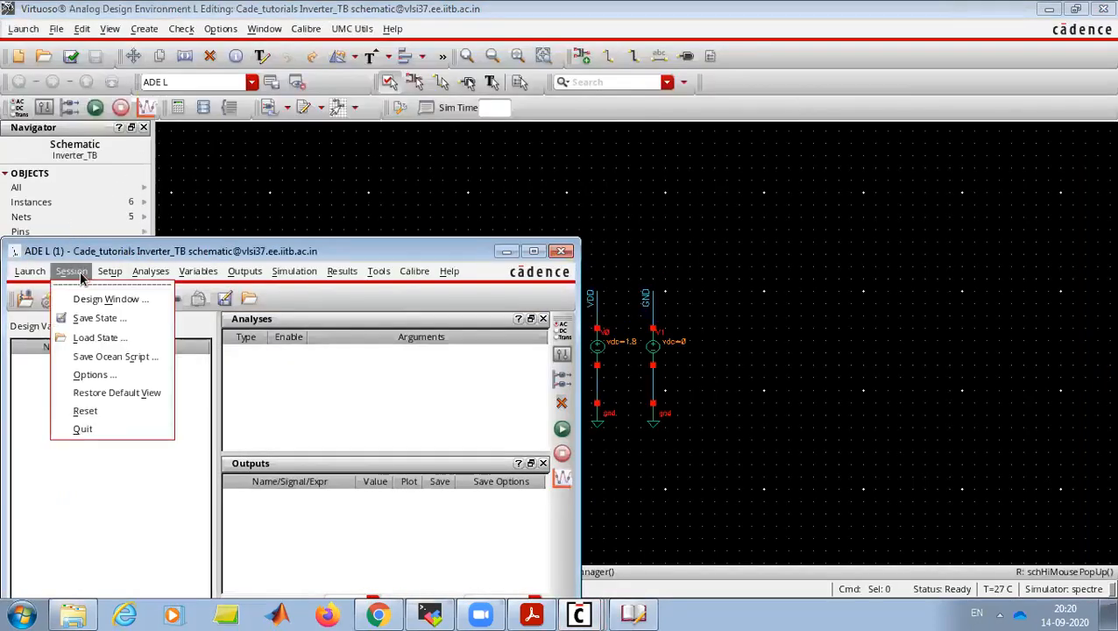
{"action": "left_click", "coordinate": [102, 340]}
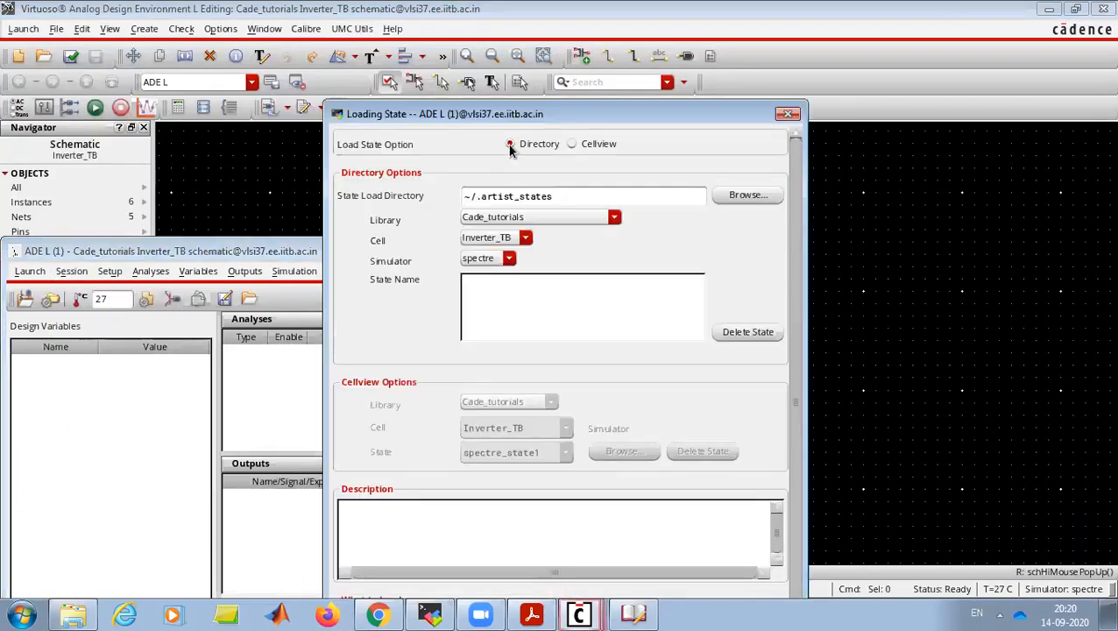
{"action": "left_click", "coordinate": [580, 145]}
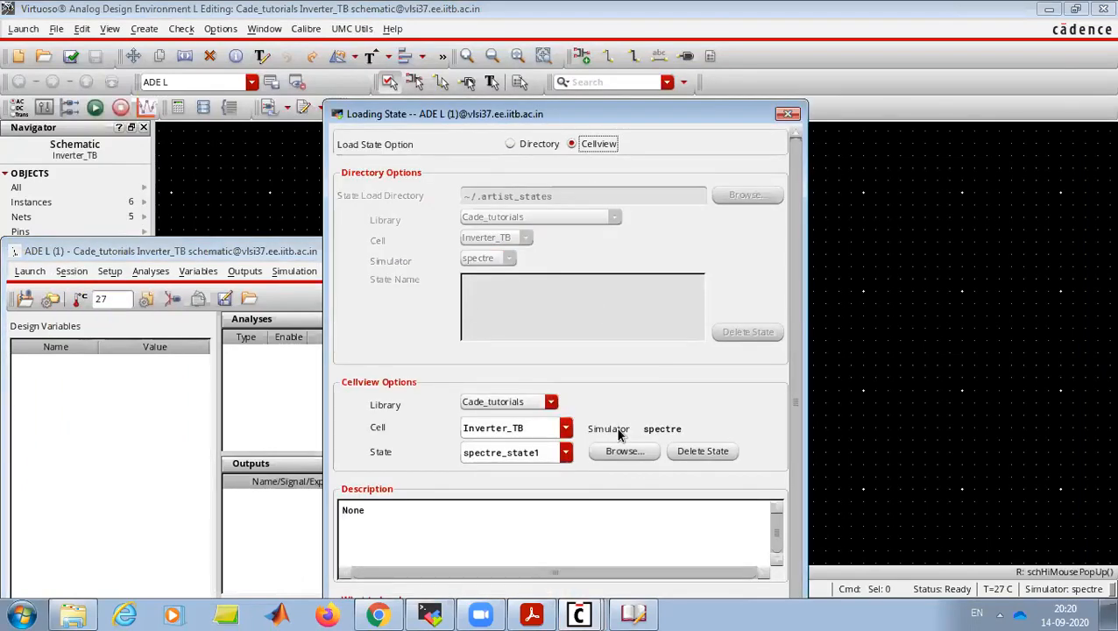
{"action": "key", "text": "Return"}
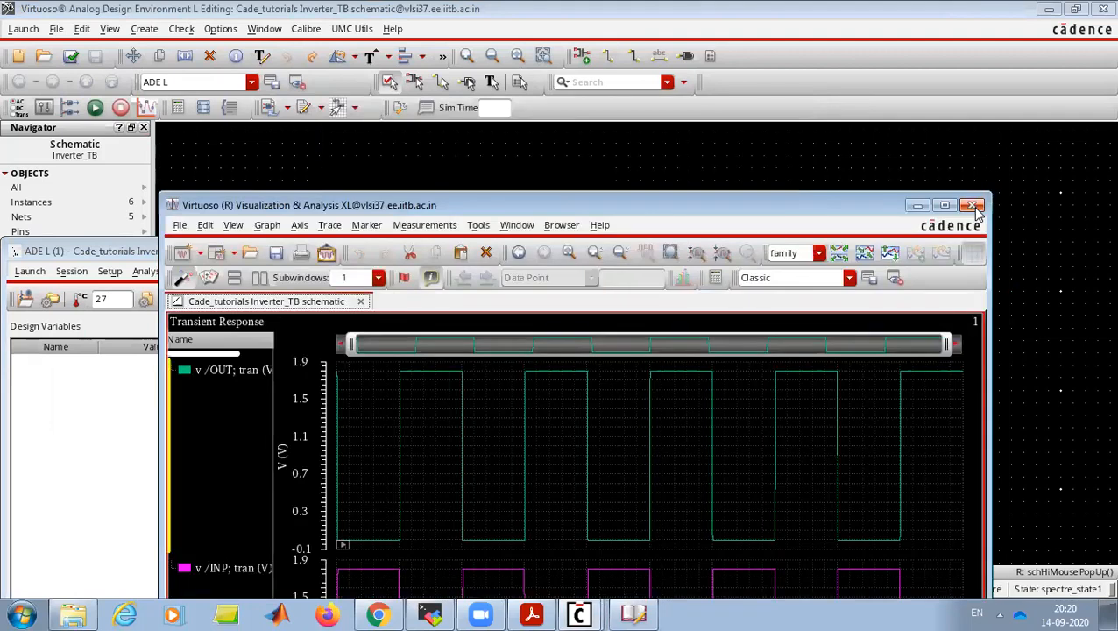
- Run the transient simulation with the loaded state and close its waveform and output log windows
{"action": "left_click", "coordinate": [972, 206]}
{"action": "mouse_move", "coordinate": [362, 253]}
{"action": "left_mouse_down"}
{"action": "mouse_move", "coordinate": [404, 107]}
{"action": "mouse_move", "coordinate": [424, 185]}
{"action": "mouse_move", "coordinate": [399, 434]}
{"action": "mouse_move", "coordinate": [908, 115]}
{"action": "left_mouse_up"}
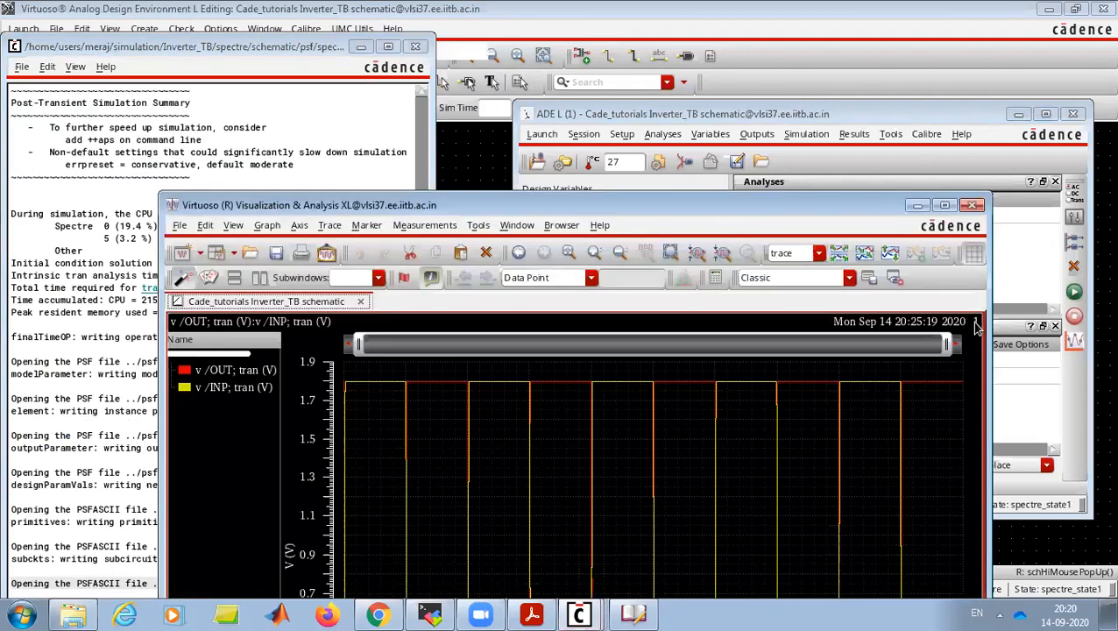
{"action": "left_click", "coordinate": [972, 205]}
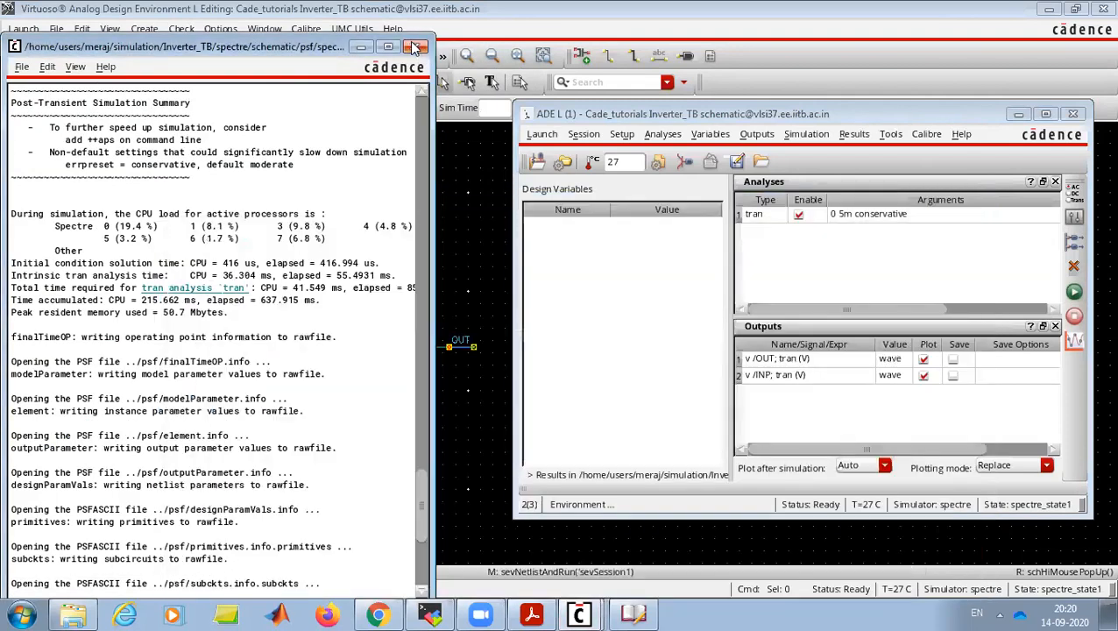
{"action": "left_click", "coordinate": [416, 47]}
- Set the ADE L plotting mode to Append, plot the schematic simulation outputs, and minimize the waveform window
{"action": "mouse_move", "coordinate": [580, 614]}
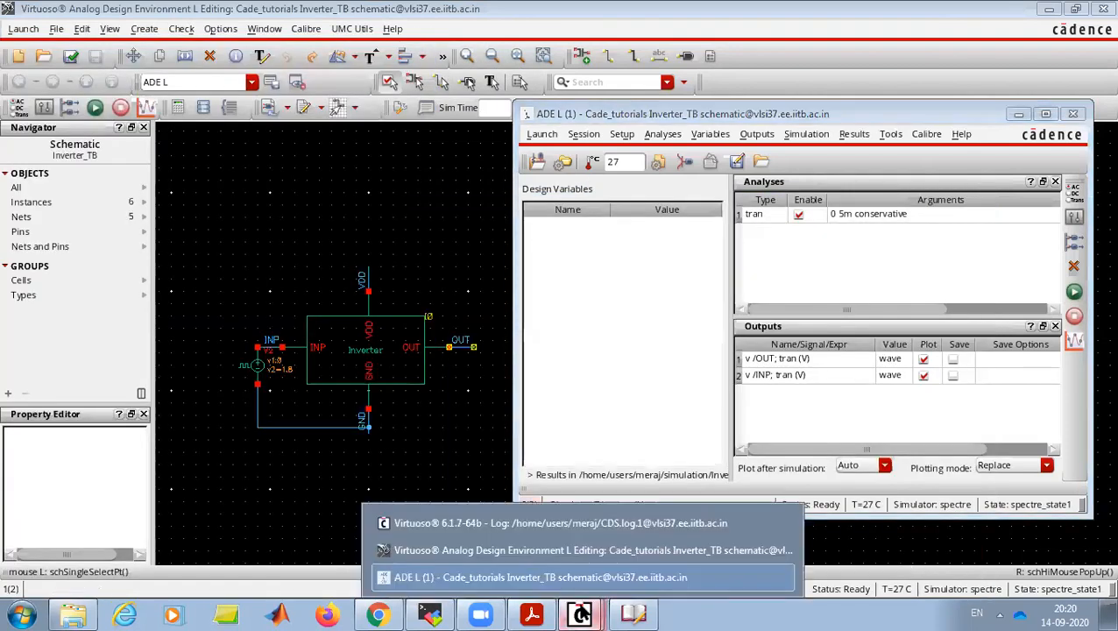
{"action": "left_click", "coordinate": [821, 422]}
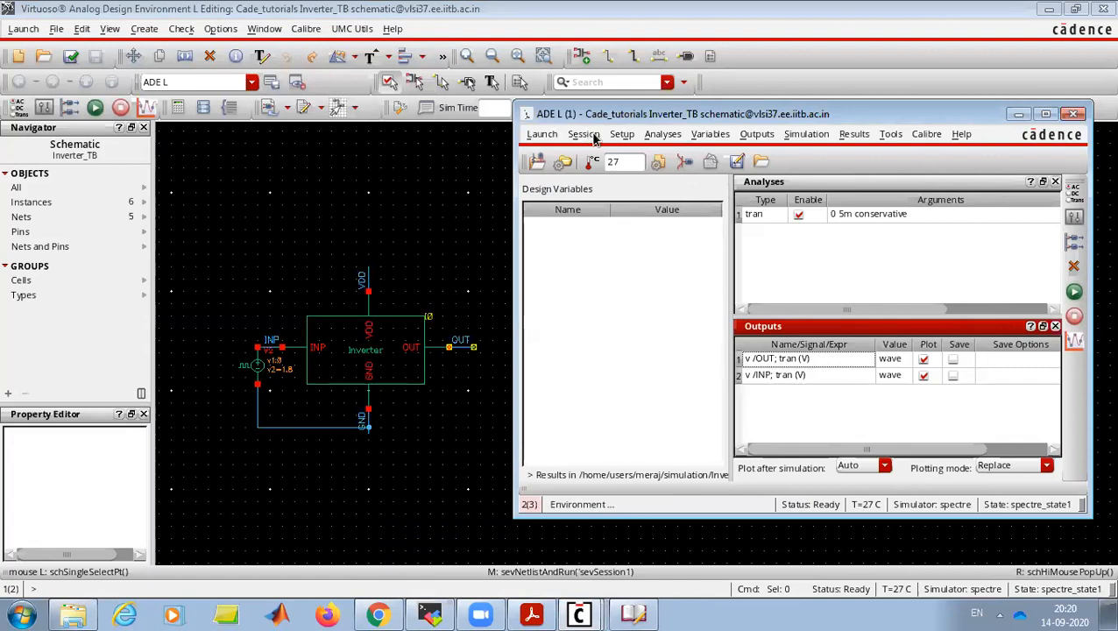
{"action": "left_click", "coordinate": [1003, 465]}
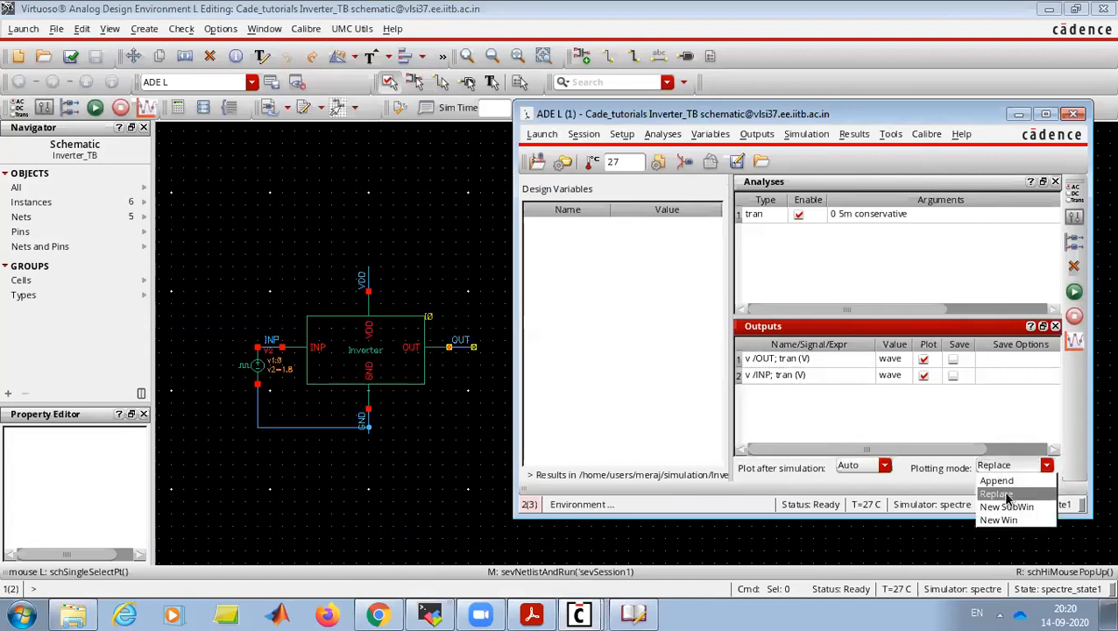
{"action": "left_click", "coordinate": [996, 480]}
{"action": "left_click", "coordinate": [579, 614]}
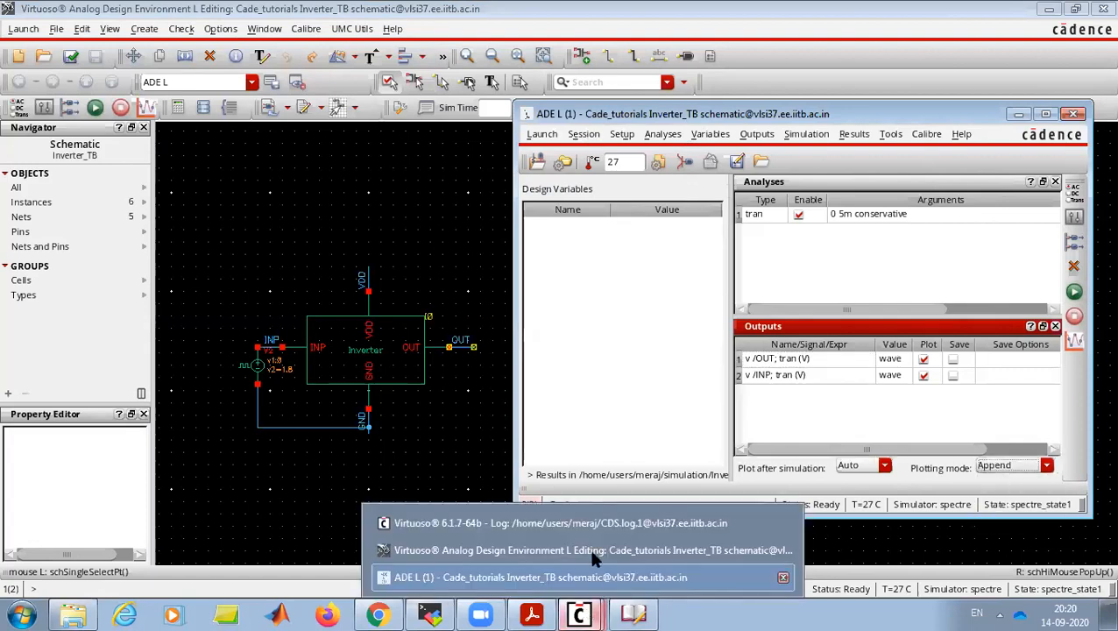
{"action": "left_click", "coordinate": [1078, 345]}
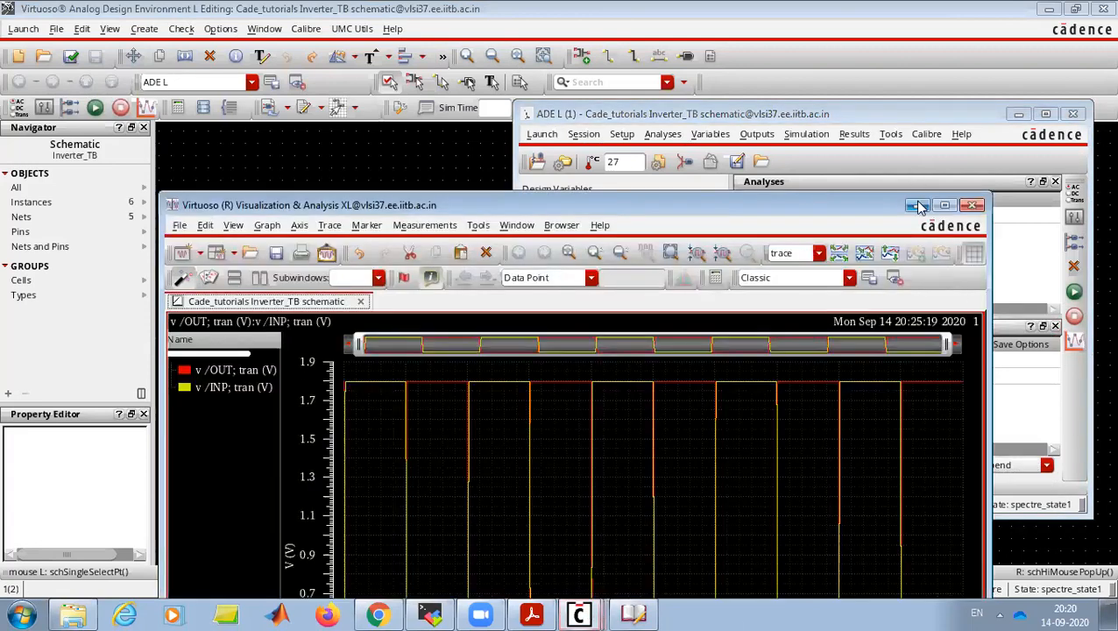
{"action": "left_click", "coordinate": [918, 205]}
- Add calibre ahead of spectre in the simulation environment's Switch View List and apply the change
{"action": "left_click", "coordinate": [659, 134]}
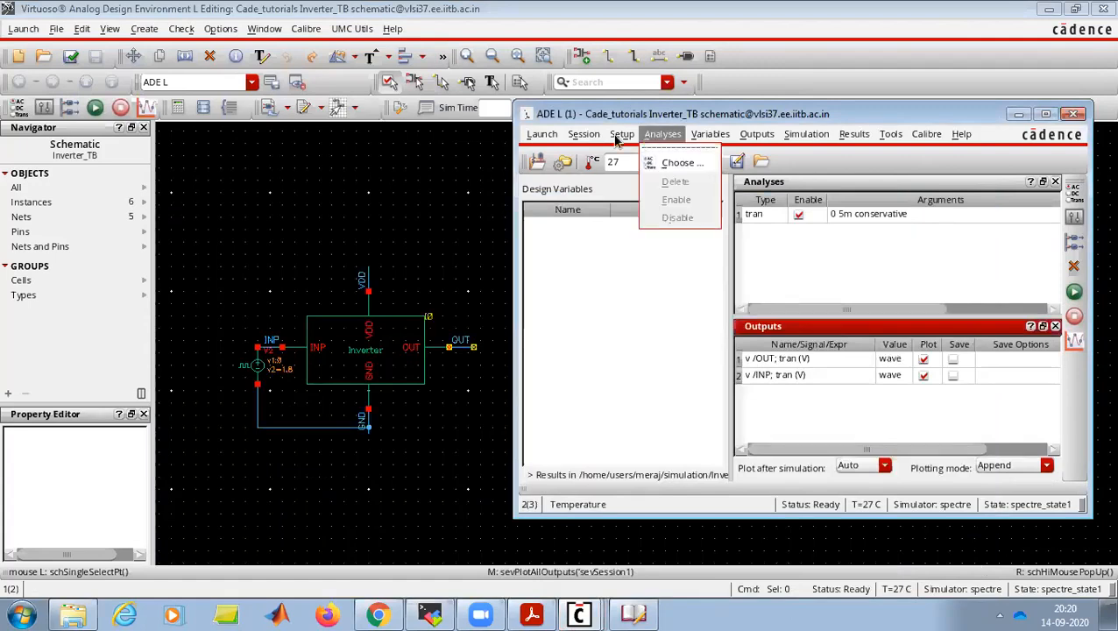
{"action": "mouse_move", "coordinate": [619, 136]}
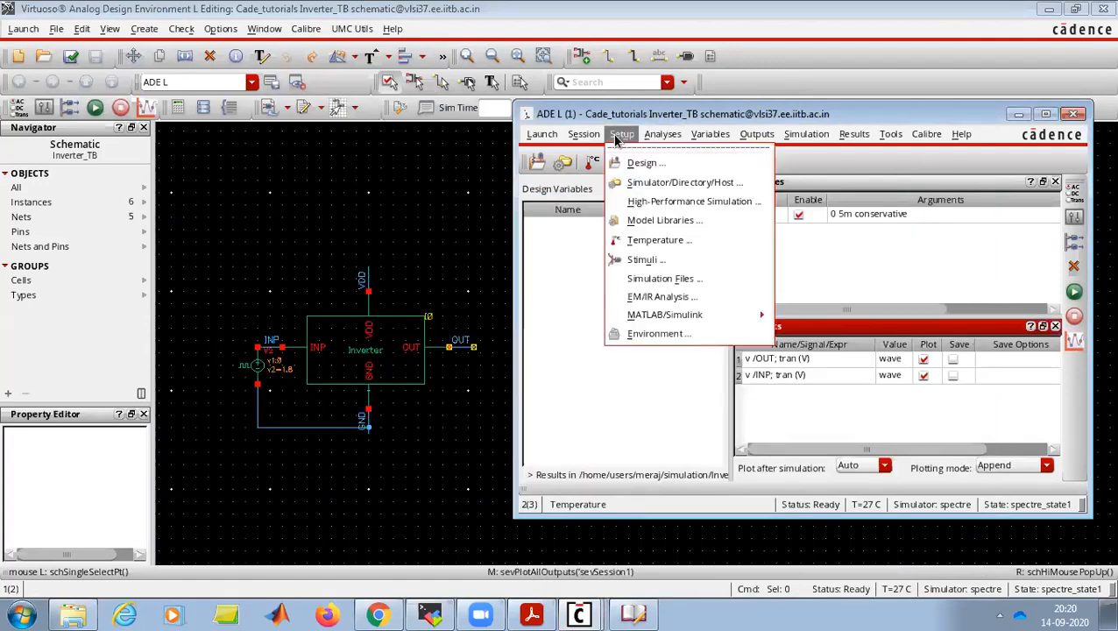
{"action": "left_click", "coordinate": [638, 337]}
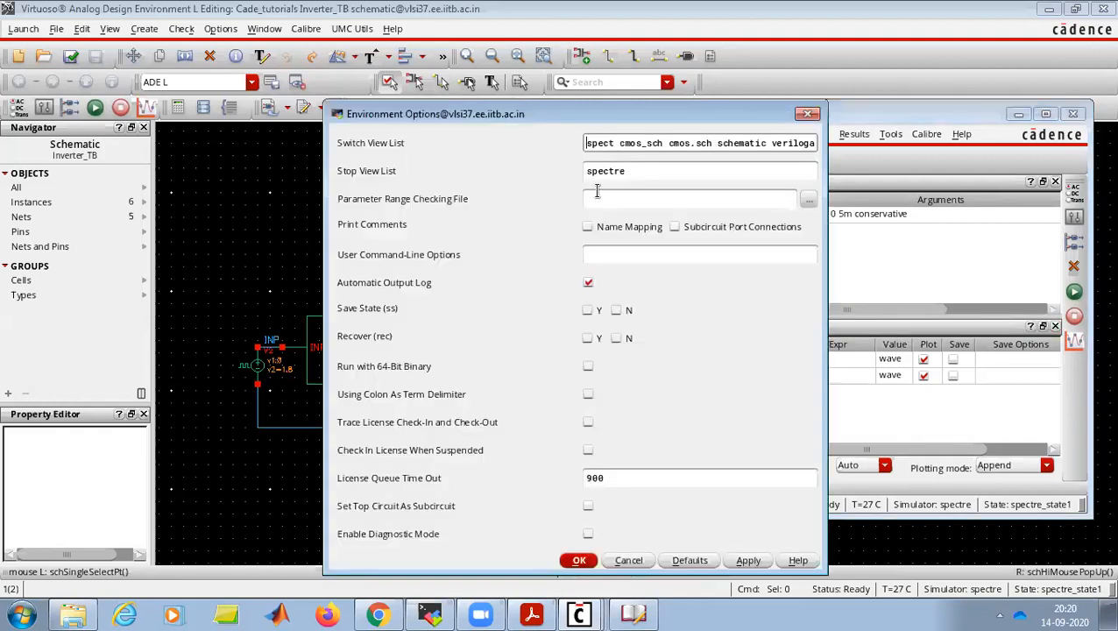
{"action": "type", "text": "calibre"}
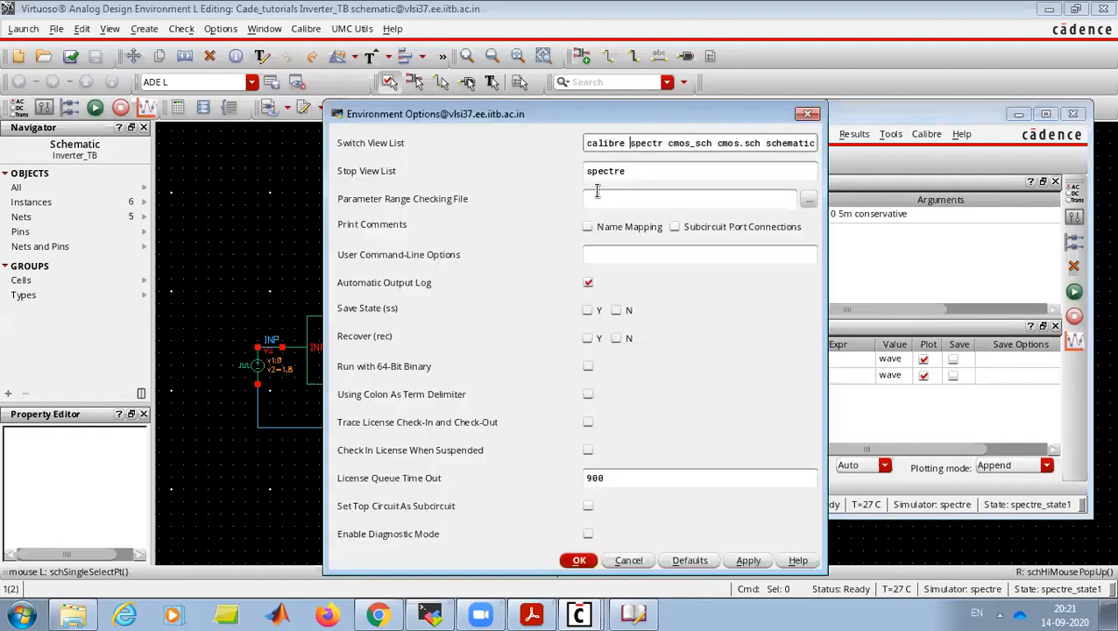
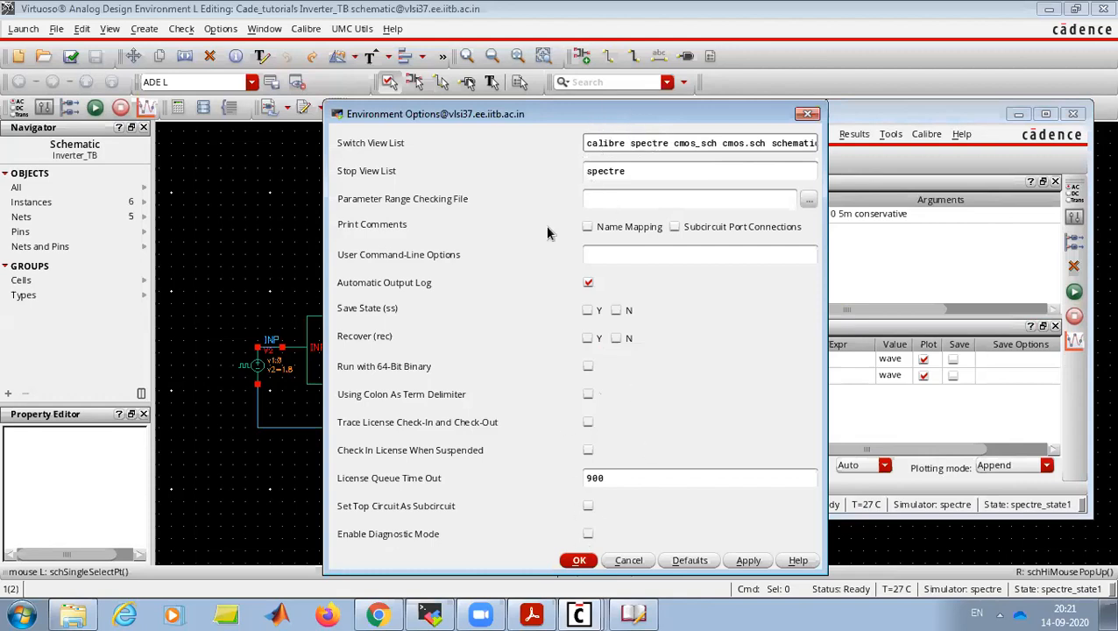
{"action": "left_click", "coordinate": [579, 560]}
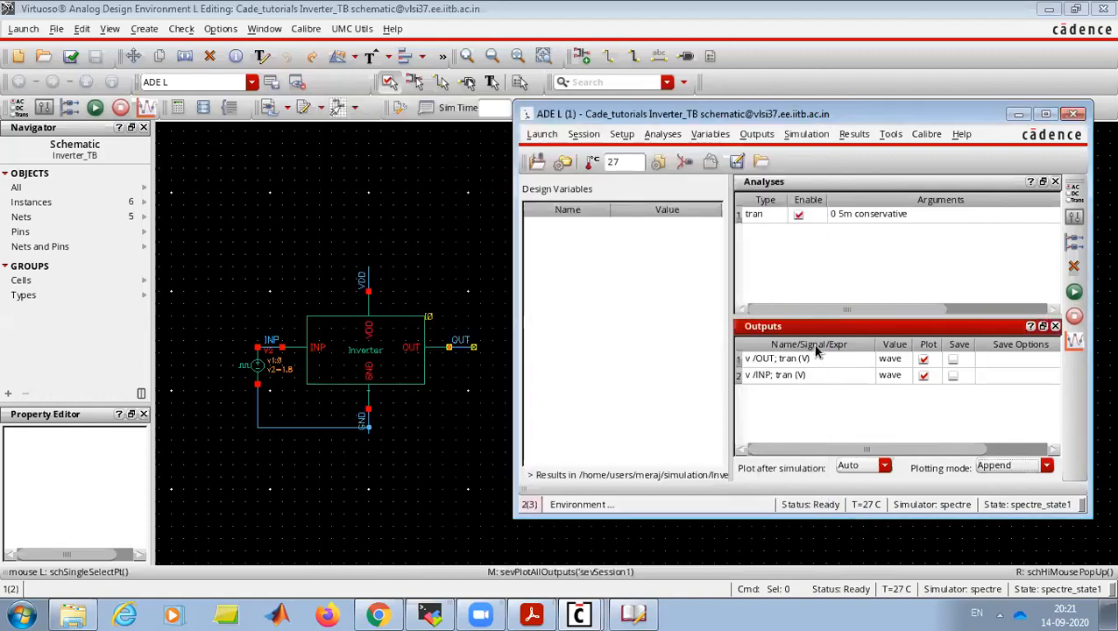
- Run the simulation with the extracted calibre view and bring up the appended waveforms in a maximized window
{"action": "left_click", "coordinate": [1073, 293]}
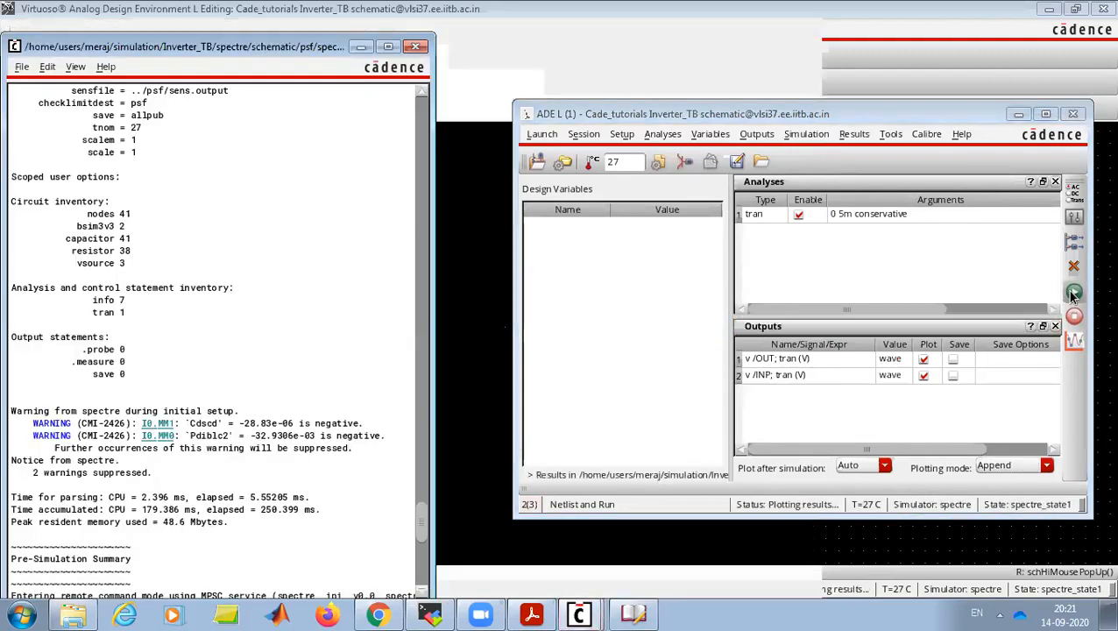
{"action": "left_click", "coordinate": [579, 613]}
{"action": "left_click", "coordinate": [578, 614]}
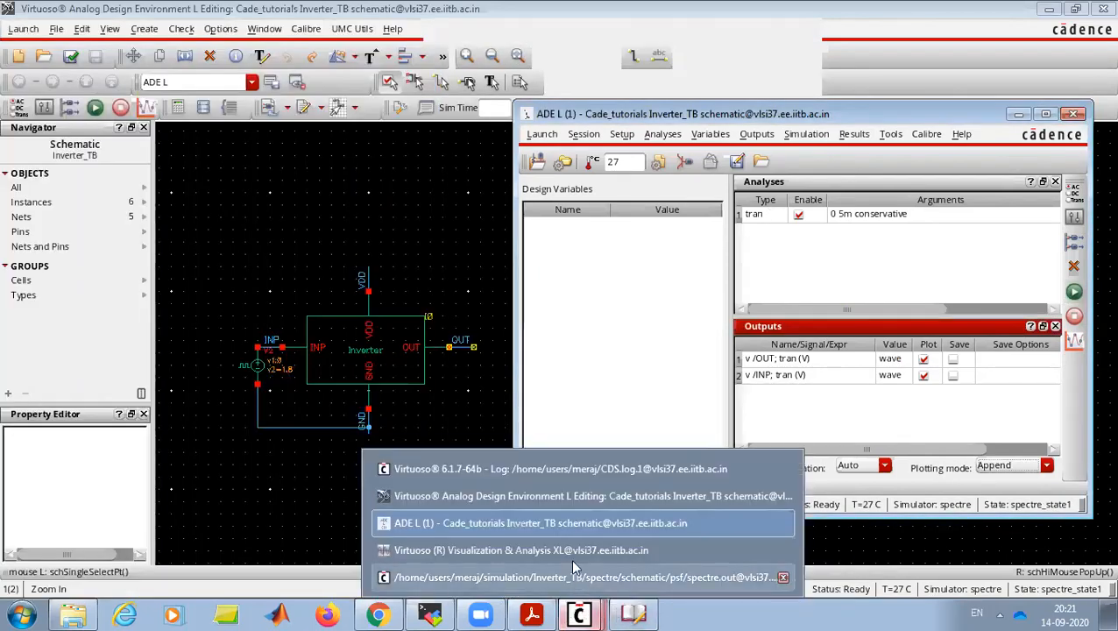
{"action": "left_click", "coordinate": [569, 552]}
{"action": "double_click", "coordinate": [451, 200]}
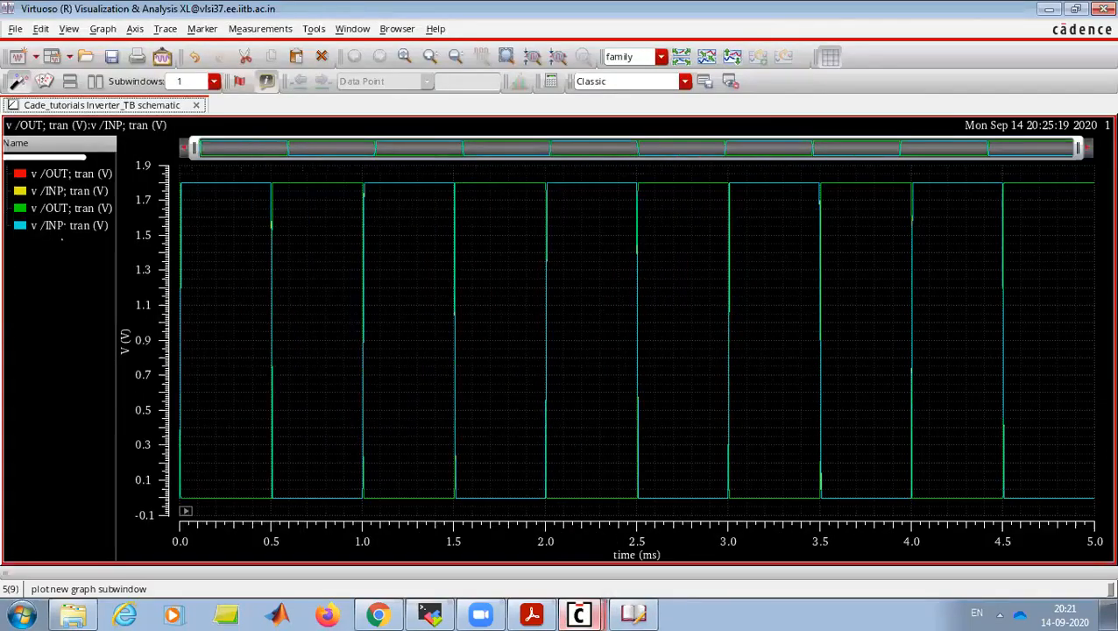
- Delete both INP traces from the transient plot, keeping only the two OUT traces
{"action": "left_click", "coordinate": [58, 226]}
{"action": "key", "text": "Delete"}
{"action": "left_click", "coordinate": [71, 193]}
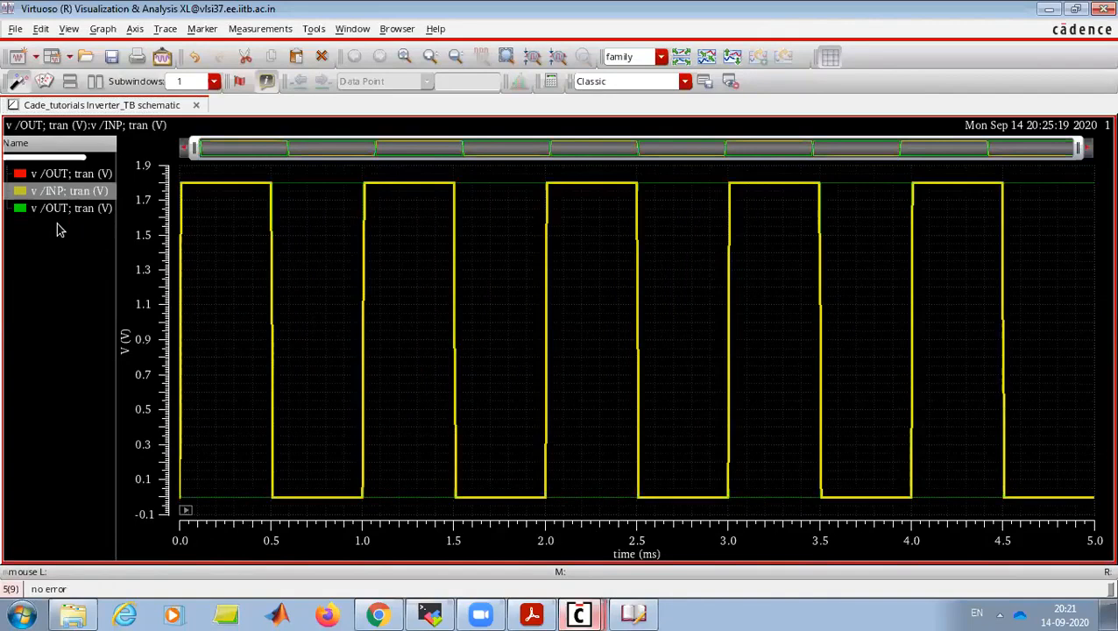
{"action": "key", "text": "Delete"}
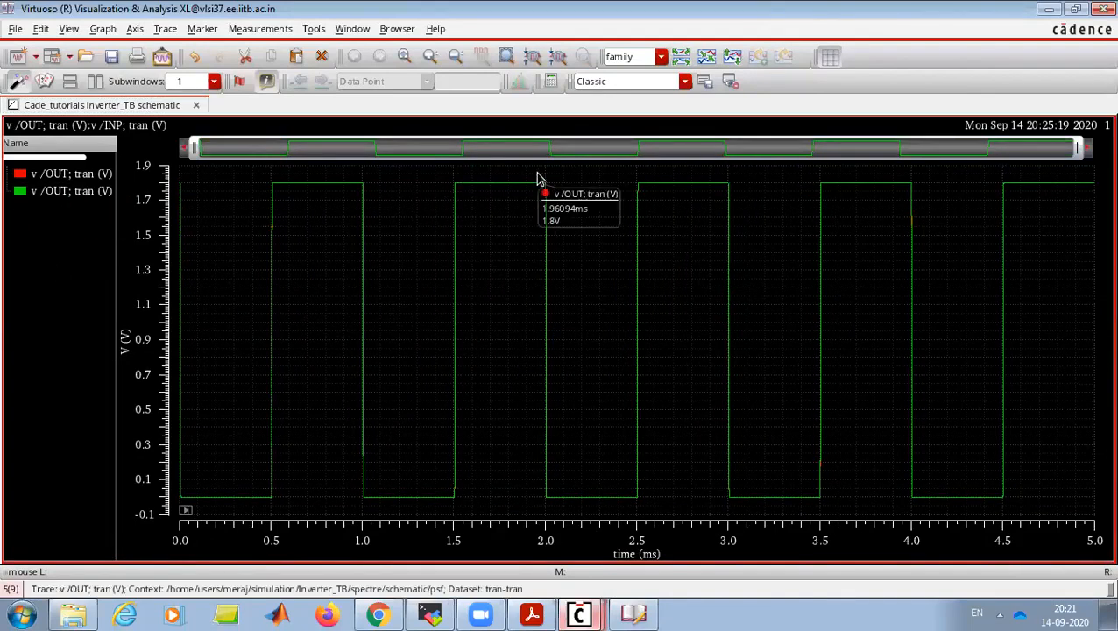
- Compare the two OUT traces closely along their falling edge near 2.0046 ms
{"action": "right_click_drag", "start_coordinate": [538, 179], "coordinate": [565, 530]}
{"action": "right_click_drag", "start_coordinate": [494, 165], "coordinate": [559, 354]}
{"action": "right_click_drag", "start_coordinate": [611, 204], "coordinate": [751, 524]}
{"action": "scroll", "coordinate": [679, 352], "scroll_direction": "down", "scroll_amount": 3}
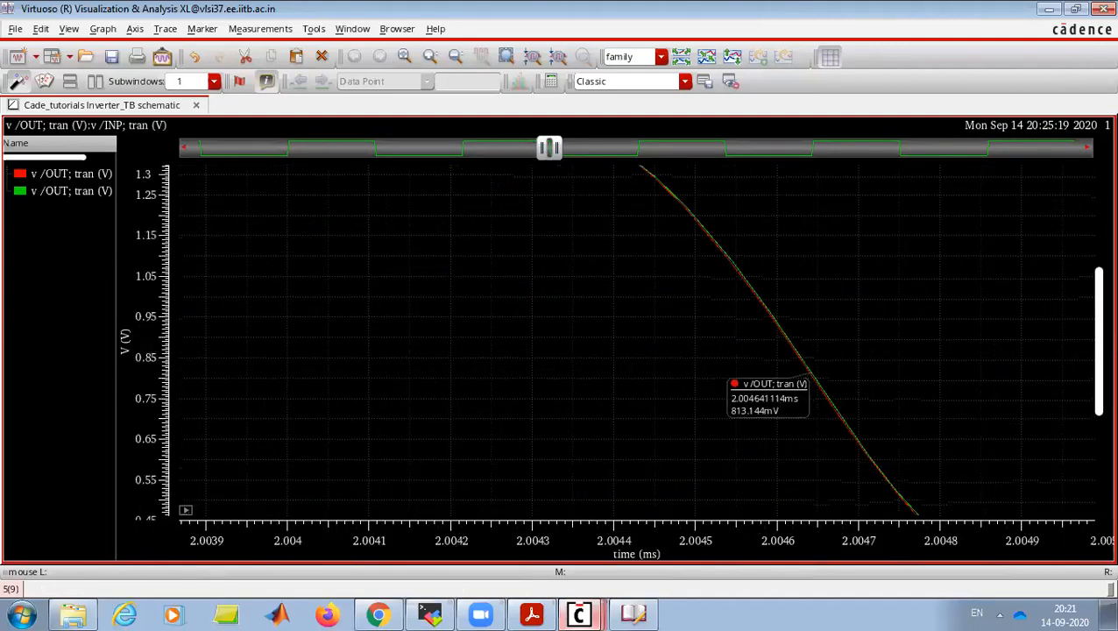
{"action": "right_click_drag", "start_coordinate": [751, 248], "coordinate": [838, 466]}
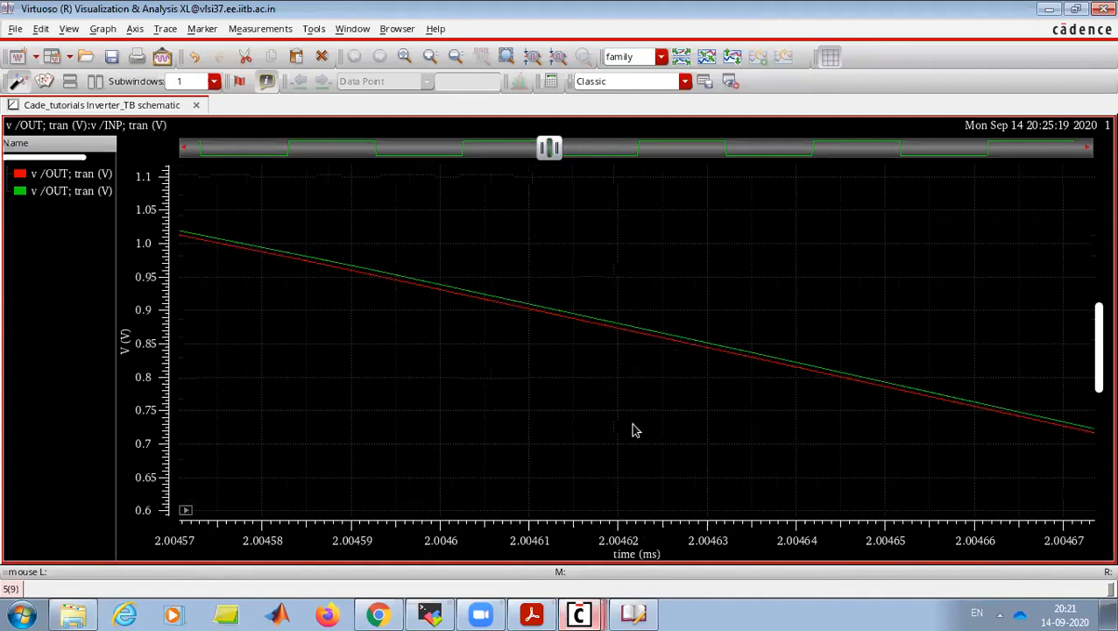
{"action": "mouse_move", "coordinate": [664, 343]}
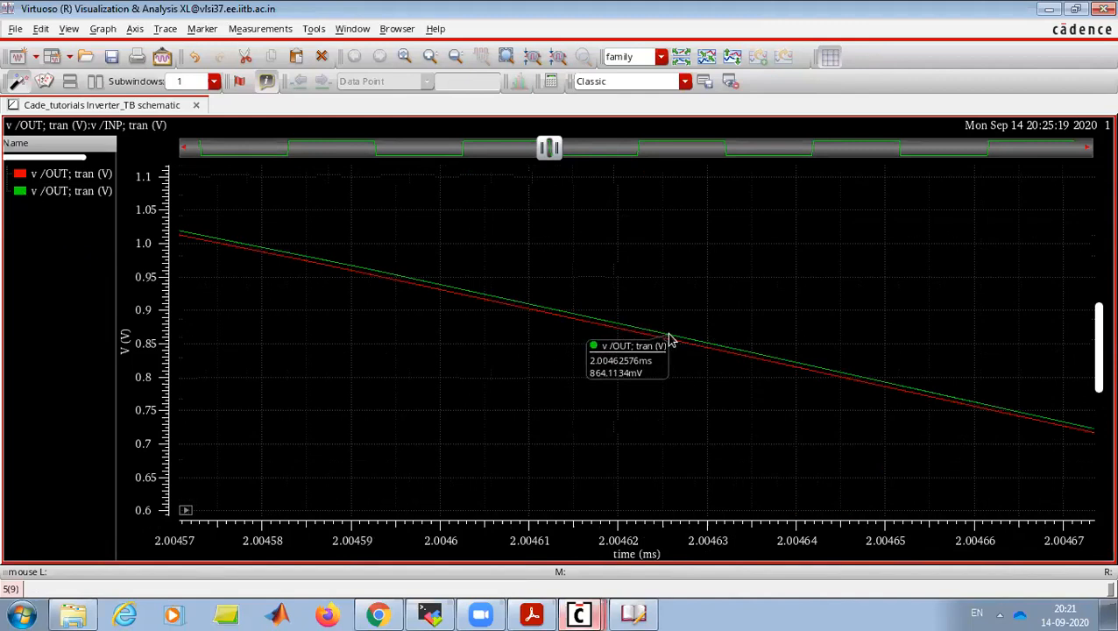
{"action": "left_click", "coordinate": [580, 614]}
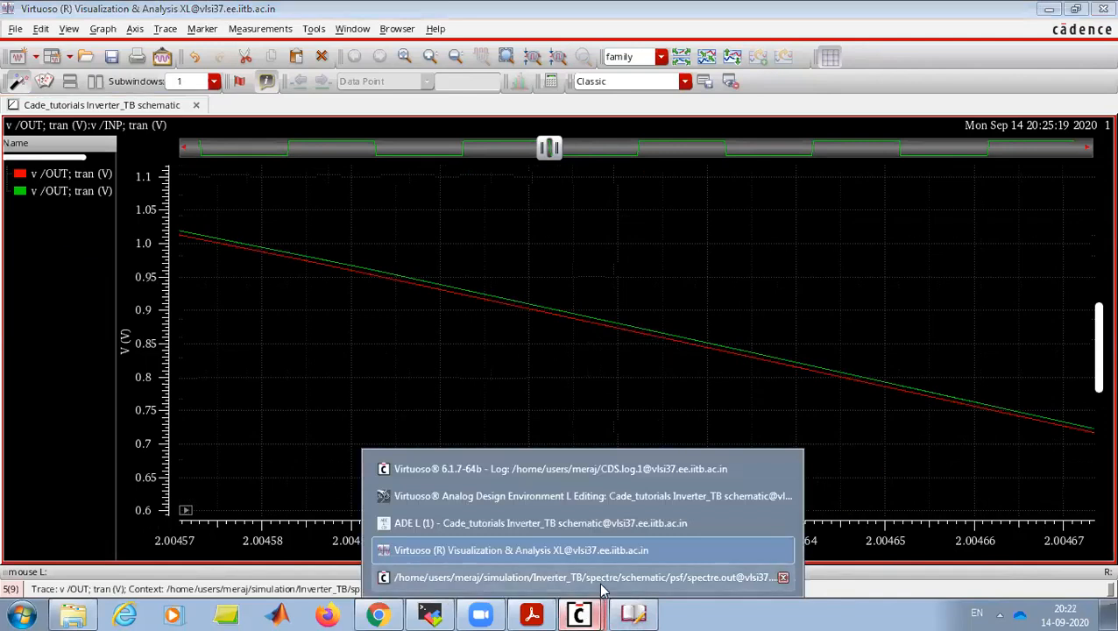
- Examine the spectre output log for the calibre-view run, including its warnings and transient summary, with the ADE L window brought up alongside
{"action": "left_click", "coordinate": [602, 578]}
{"action": "left_click", "coordinate": [583, 612]}
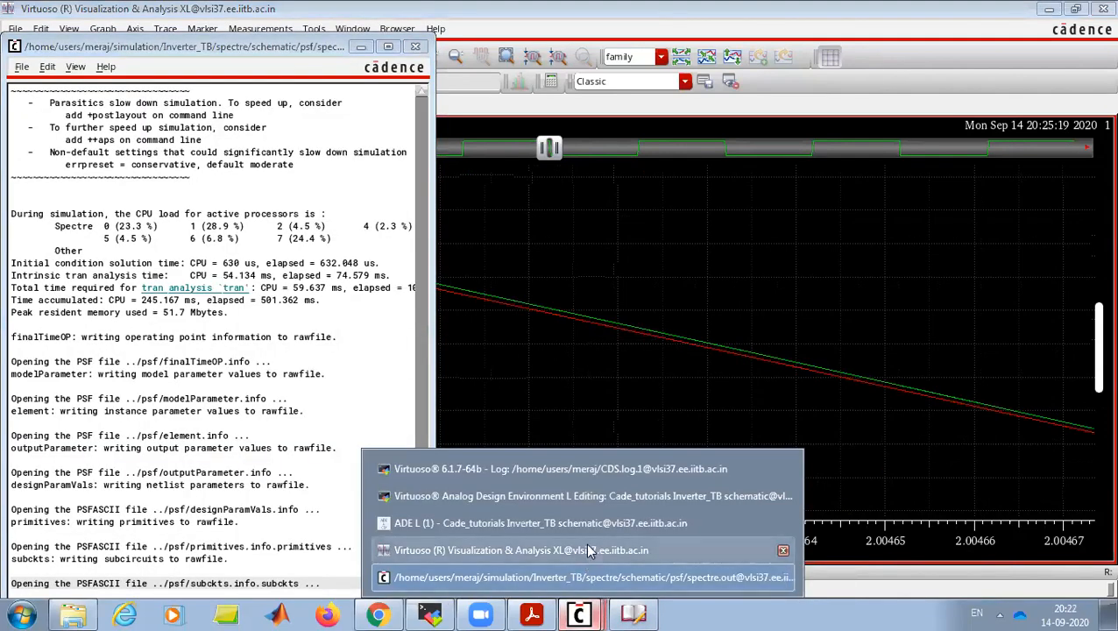
{"action": "left_click", "coordinate": [588, 521]}
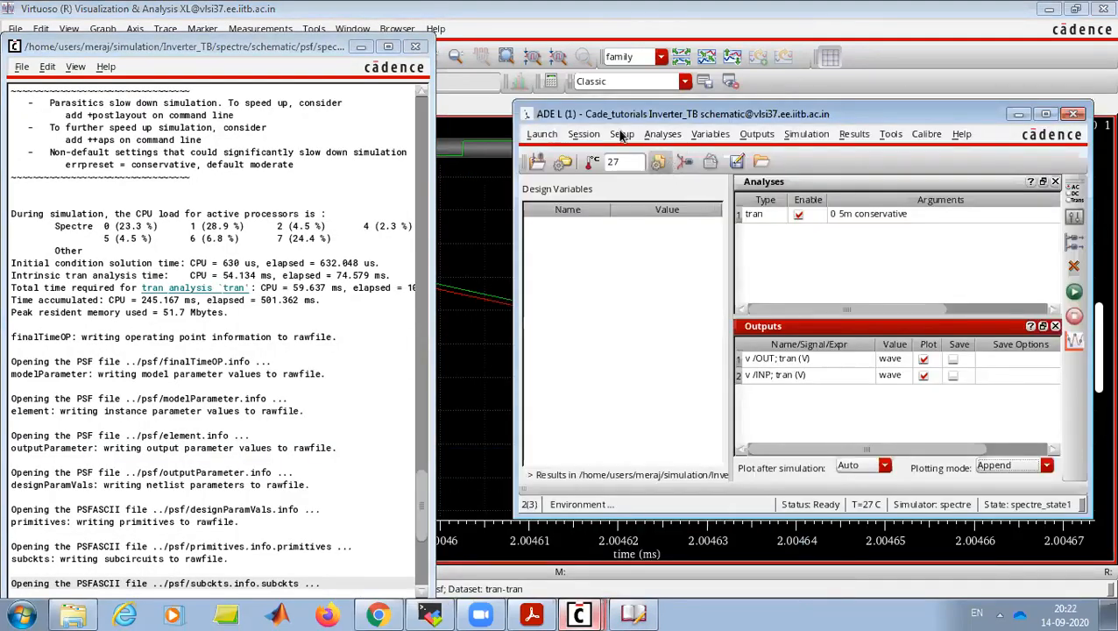
{"action": "scroll", "coordinate": [298, 447], "scroll_direction": "up", "scroll_amount": 20}
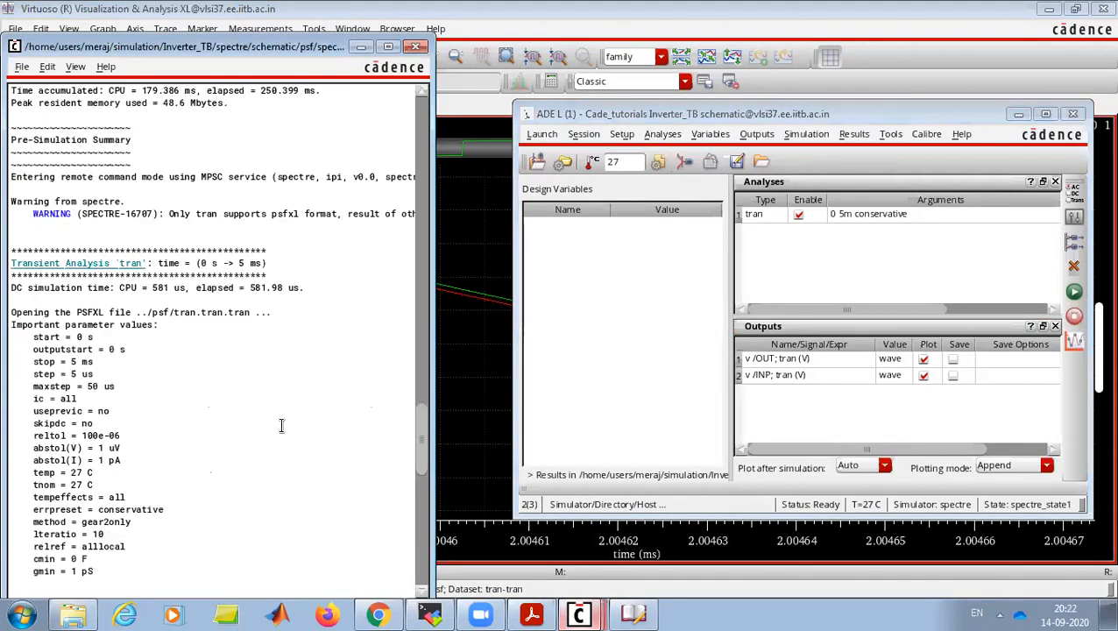
{"action": "scroll", "coordinate": [281, 426], "scroll_direction": "up", "scroll_amount": 5}
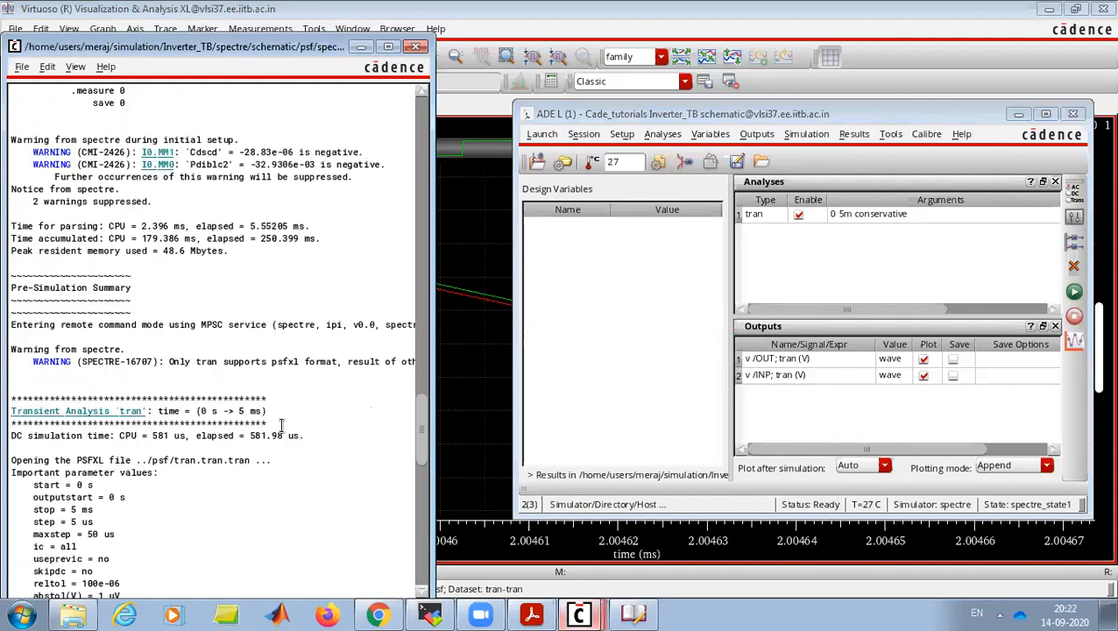
{"action": "scroll", "coordinate": [281, 426], "scroll_direction": "down", "scroll_amount": 20}
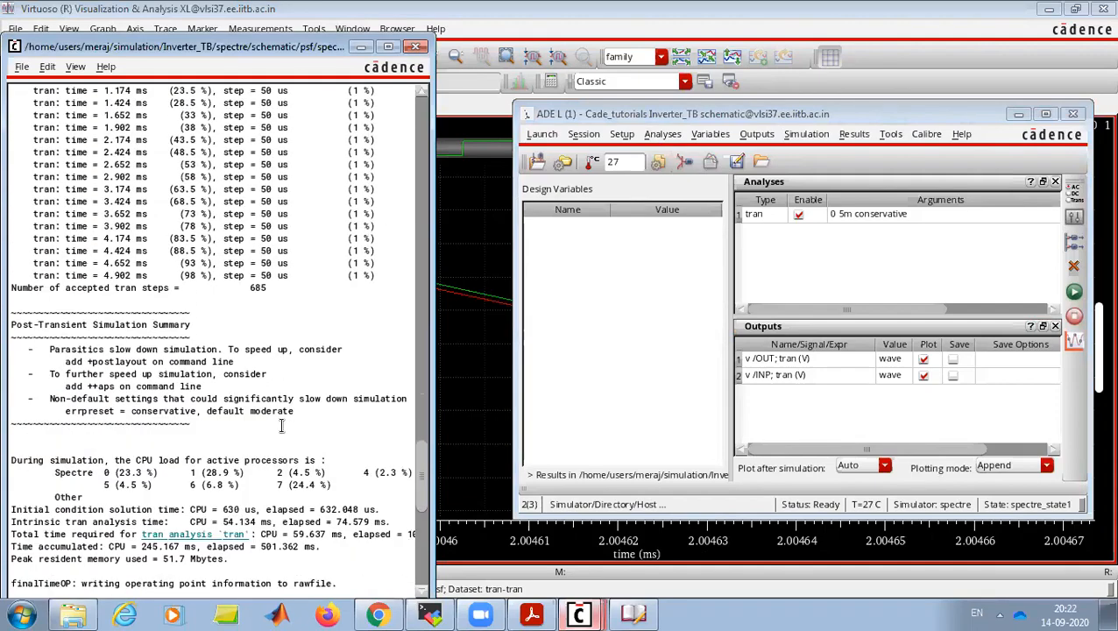
{"action": "scroll", "coordinate": [281, 426], "scroll_direction": "up", "scroll_amount": 20}
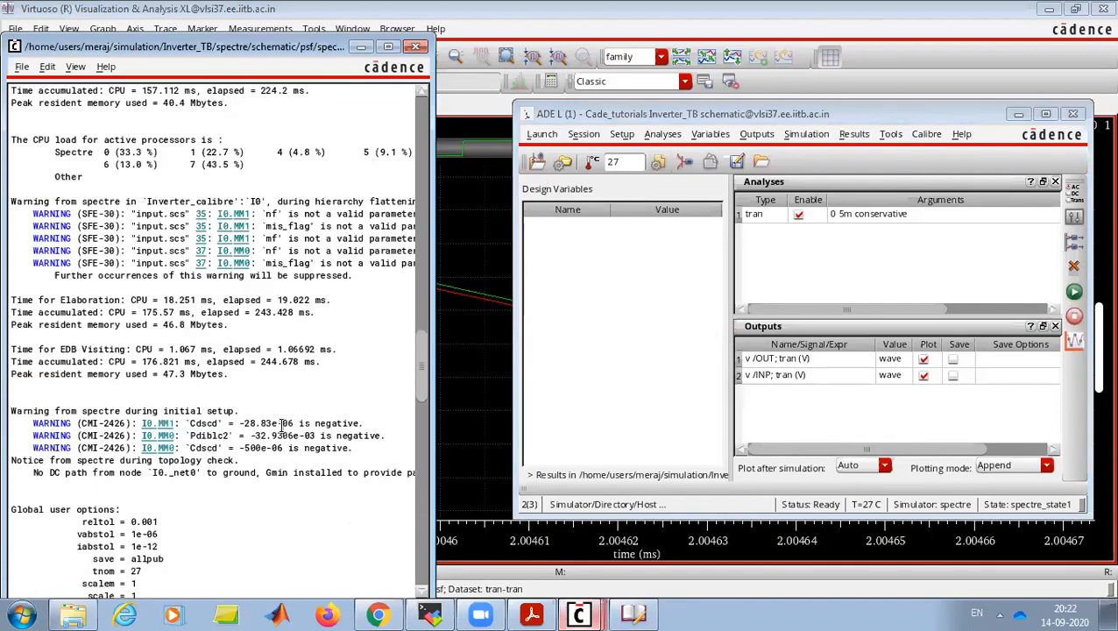
{"action": "scroll", "coordinate": [282, 426], "scroll_direction": "up", "scroll_amount": 10}
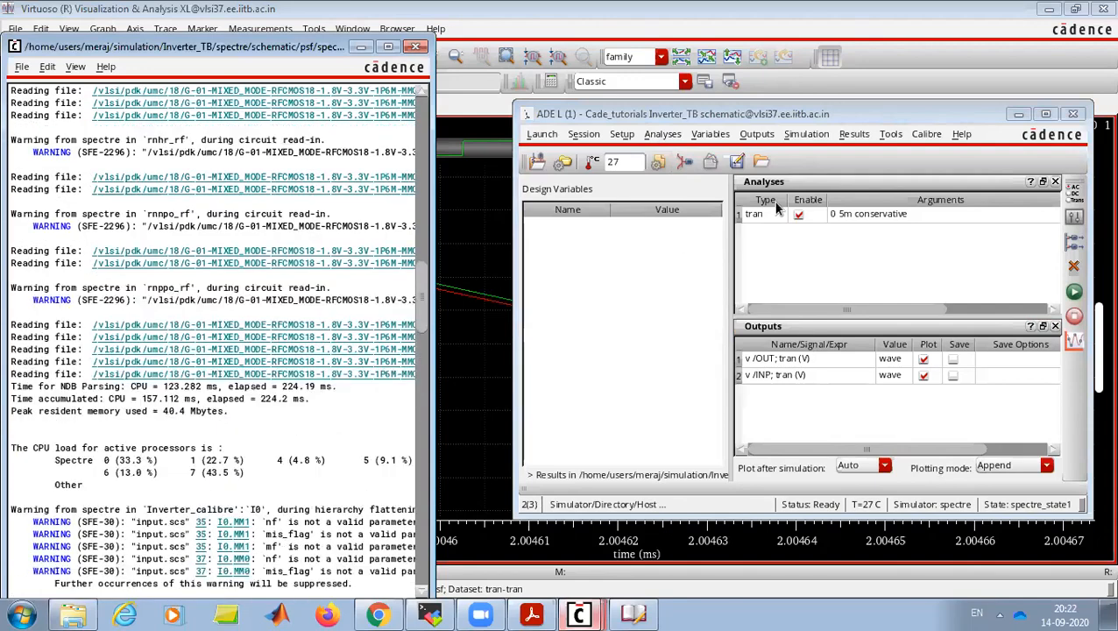
- Remove calibre from the Switch View List in the simulation environment options and accept the change
{"action": "left_click", "coordinate": [841, 258]}
{"action": "left_click", "coordinate": [710, 134]}
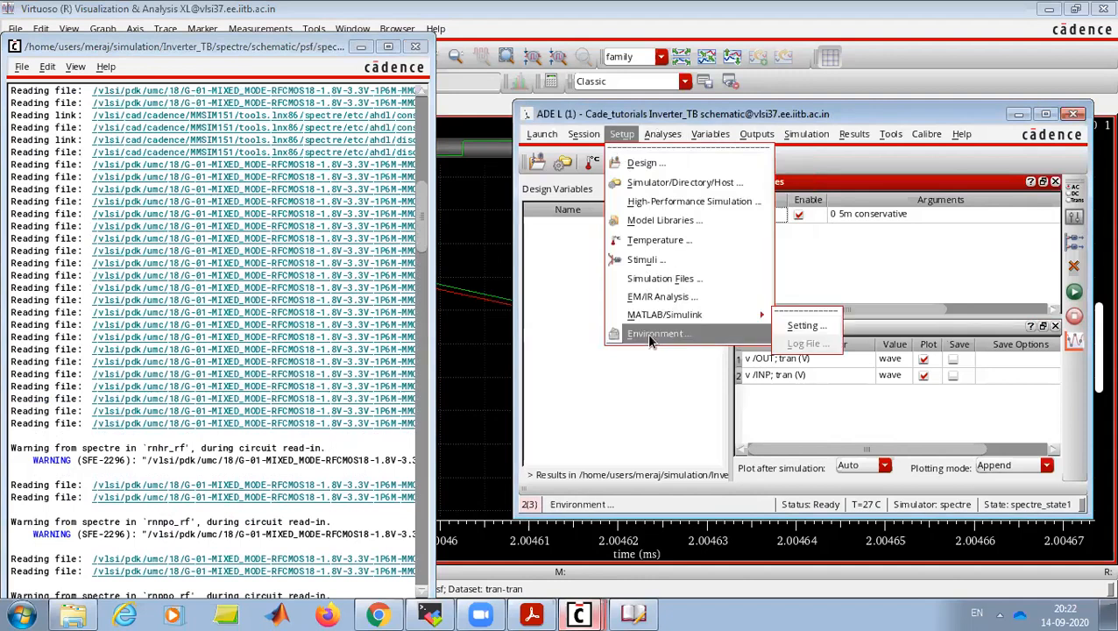
{"action": "left_click", "coordinate": [649, 336]}
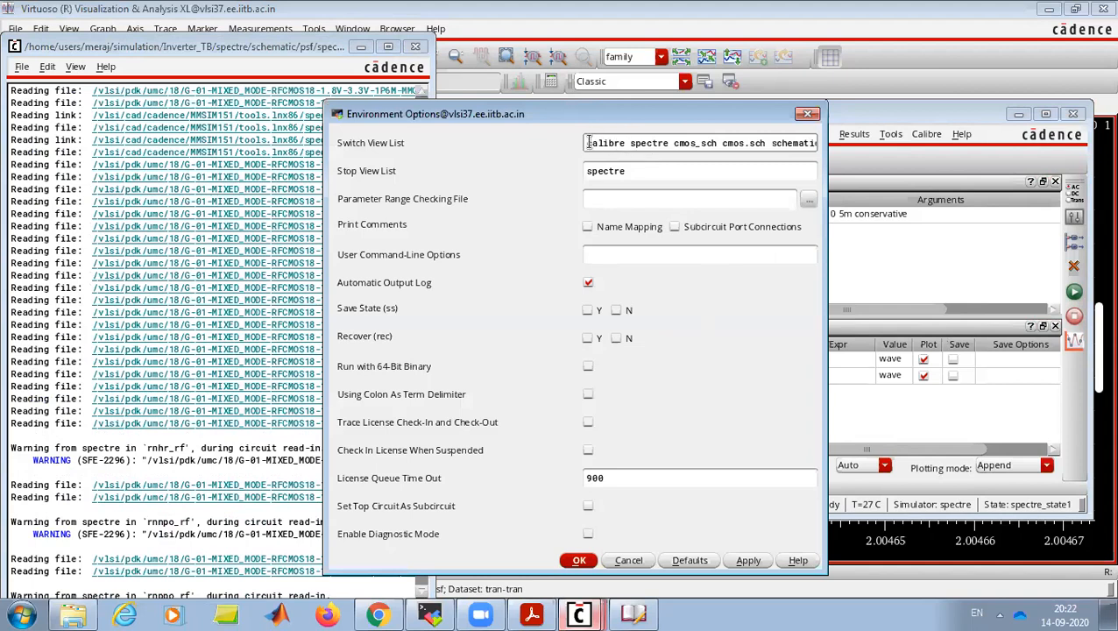
{"action": "left_click_drag", "start_coordinate": [629, 143], "coordinate": [563, 138]}
{"action": "key", "text": "BackSpace"}
{"action": "left_click", "coordinate": [580, 560]}
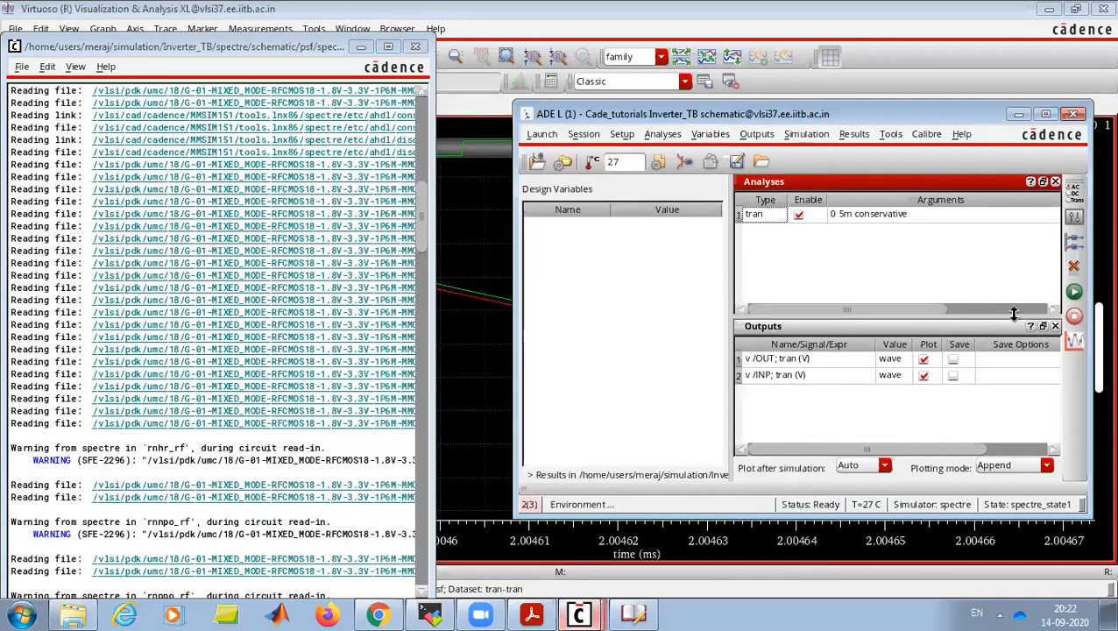
- Rerun the simulation with the schematic view and delete the appended INP trace from the plot
{"action": "left_click", "coordinate": [1074, 296]}
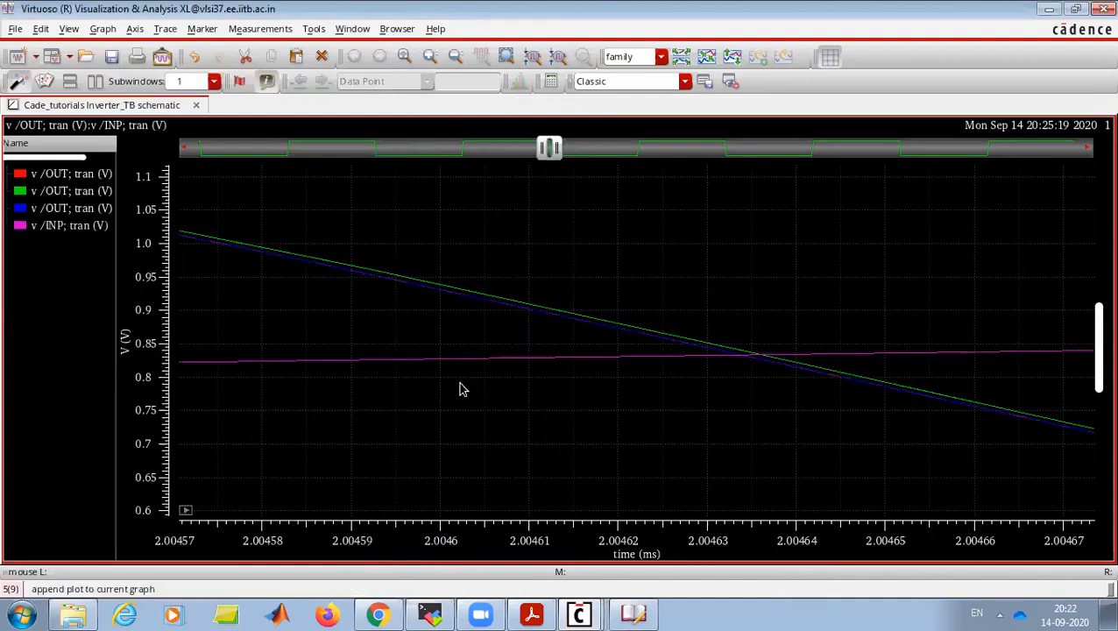
{"action": "left_click", "coordinate": [75, 227]}
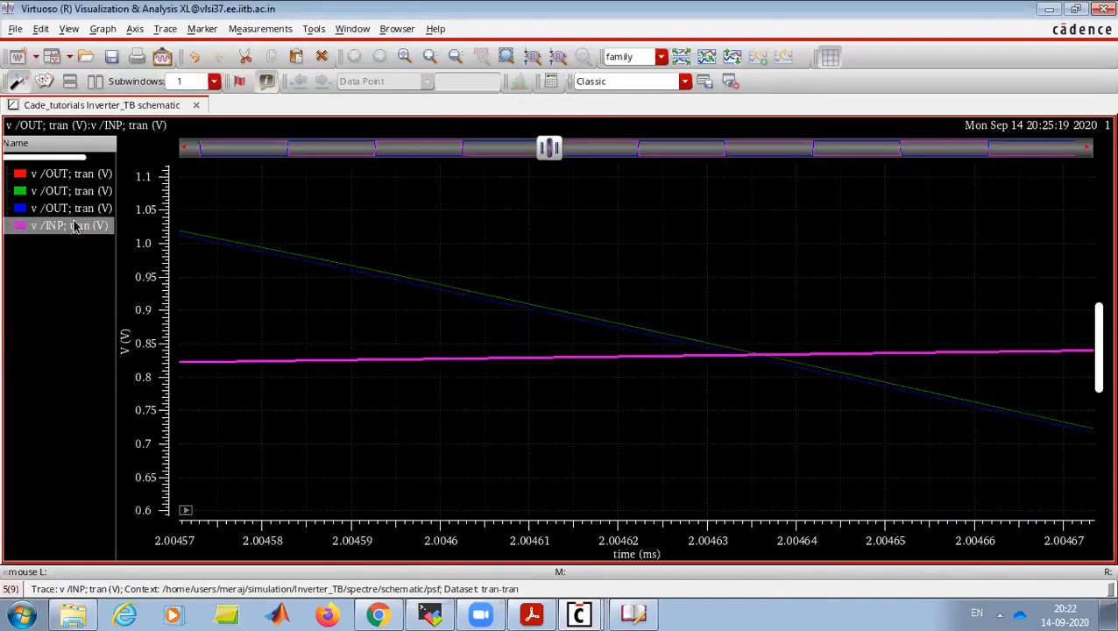
{"action": "key", "text": "Delete"}
- Compare the newly appended OUT trace with the first OUT trace by highlighting each one alternately
{"action": "left_click", "coordinate": [73, 209]}
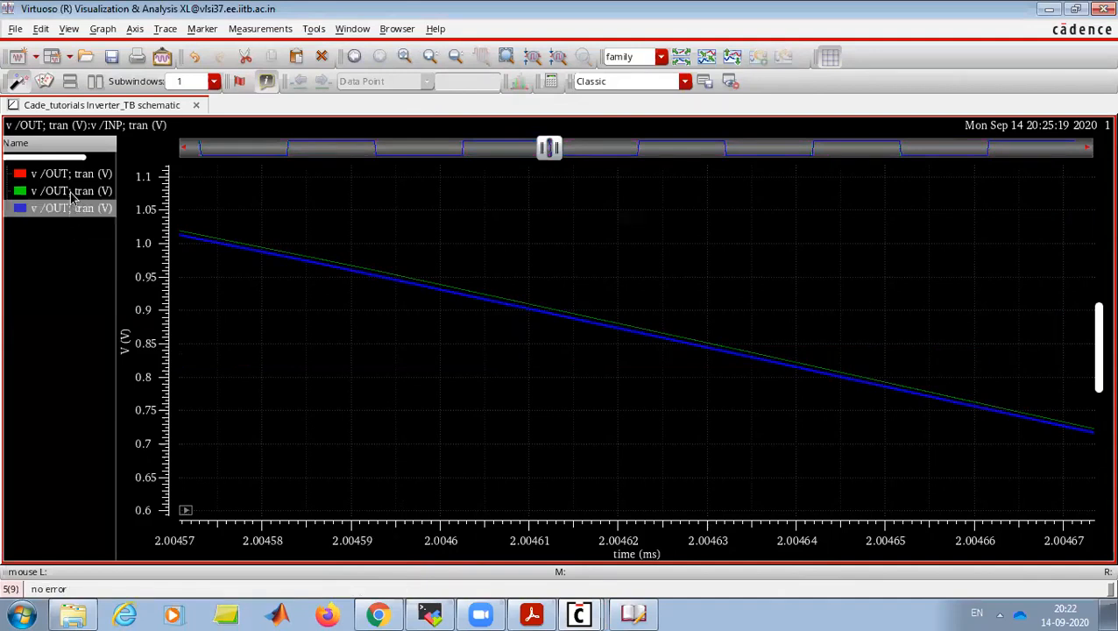
{"action": "left_click", "coordinate": [71, 175]}
{"action": "left_click", "coordinate": [71, 210]}
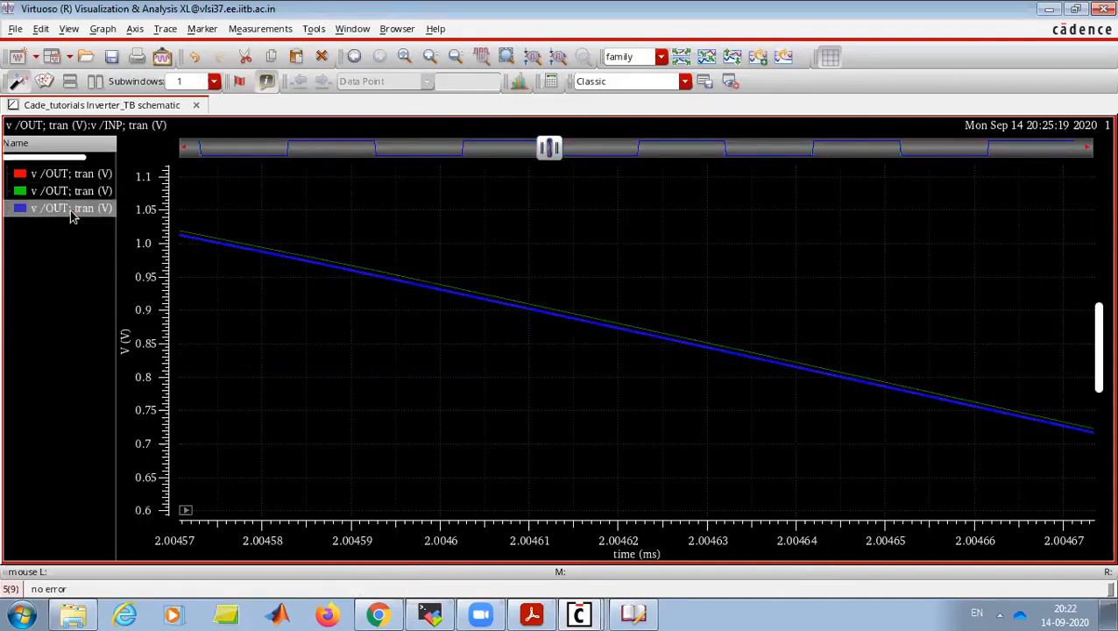
{"action": "left_click", "coordinate": [69, 175]}
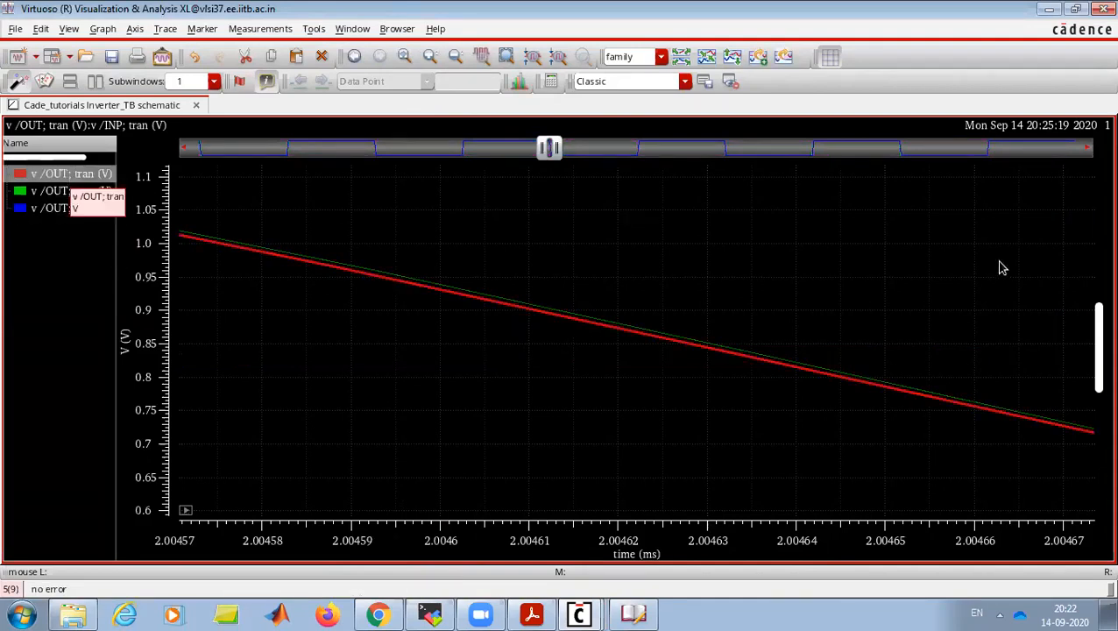
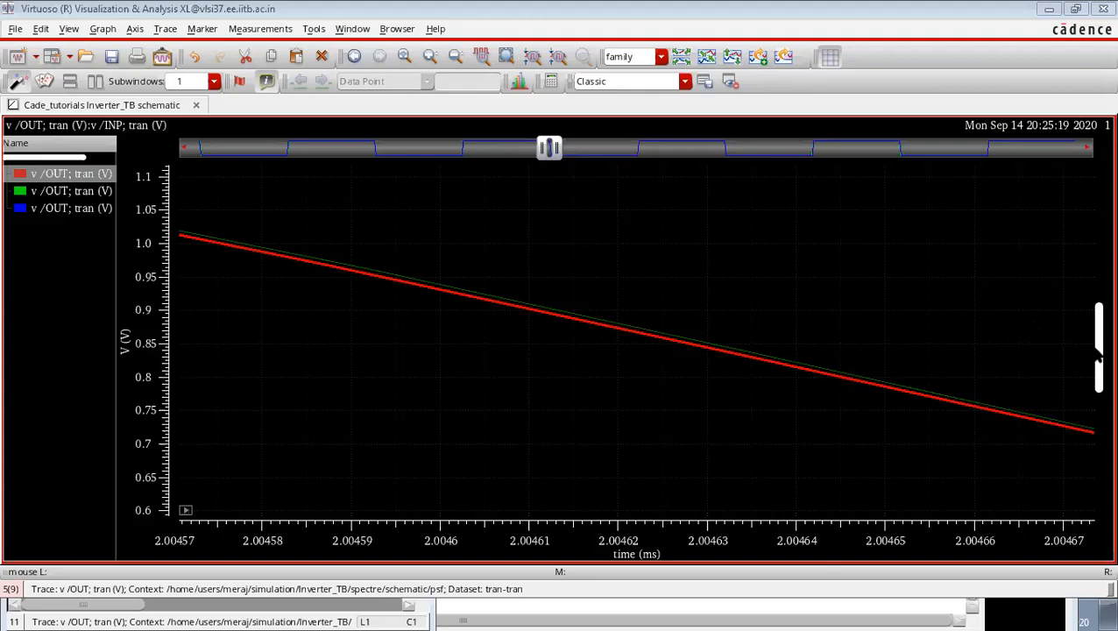
- Close the waveform window and the spectre output log
{"action": "left_click_drag", "start_coordinate": [1093, 344], "coordinate": [1096, 8]}
{"action": "left_click", "coordinate": [1101, 9]}
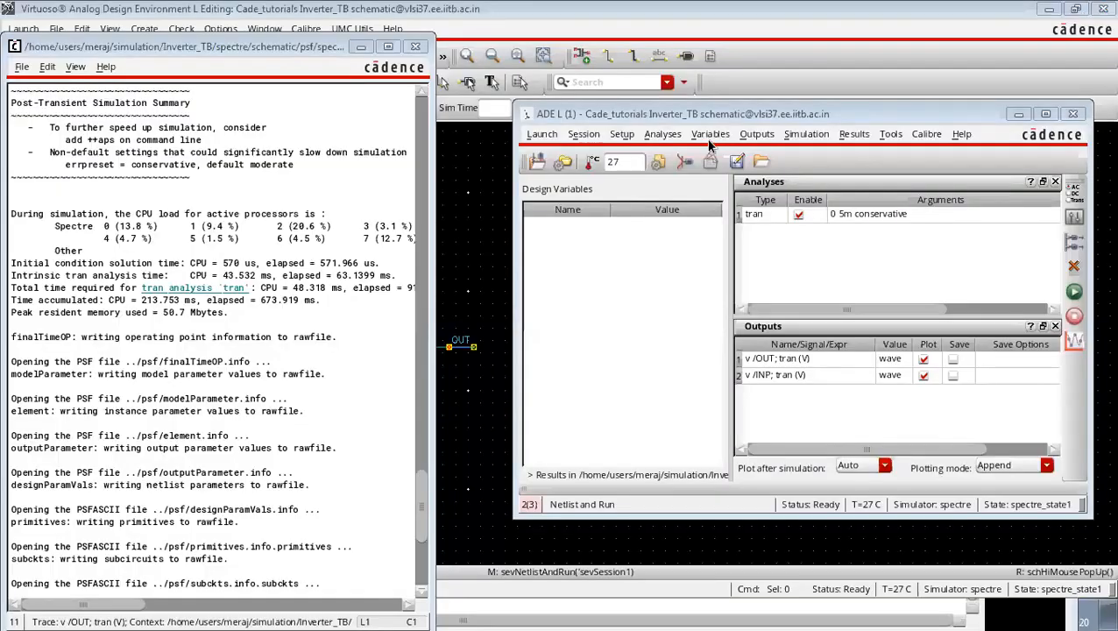
{"action": "left_click", "coordinate": [415, 46]}
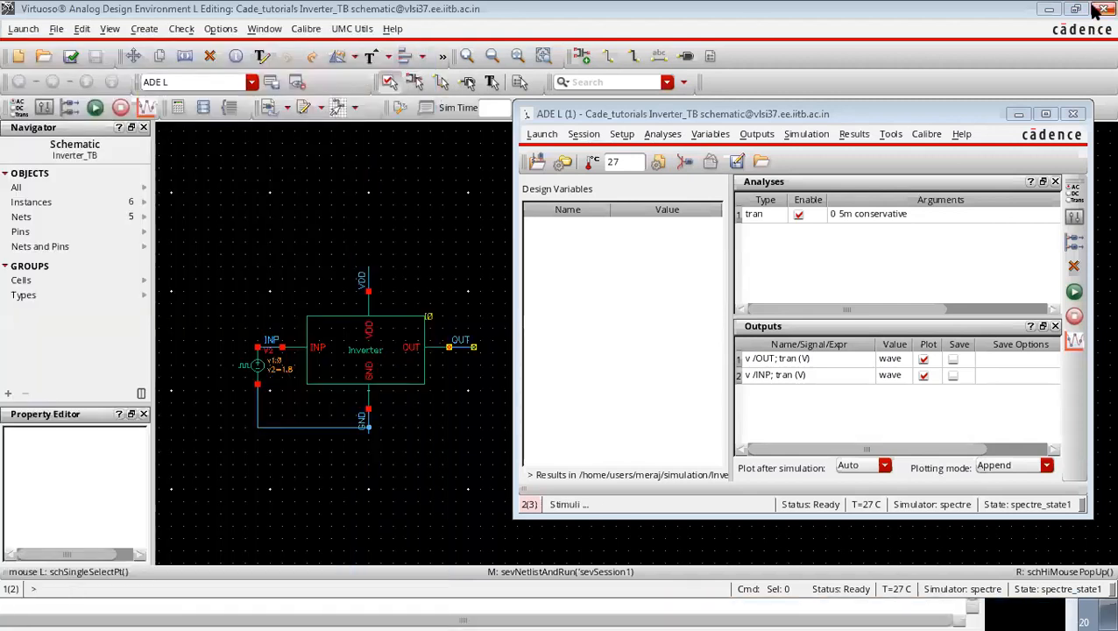
- Close the ADE L session of Inverter_TB, saving its state to the cellview as spectre_state1
{"action": "left_click", "coordinate": [1076, 115]}
{"action": "left_click", "coordinate": [473, 299]}
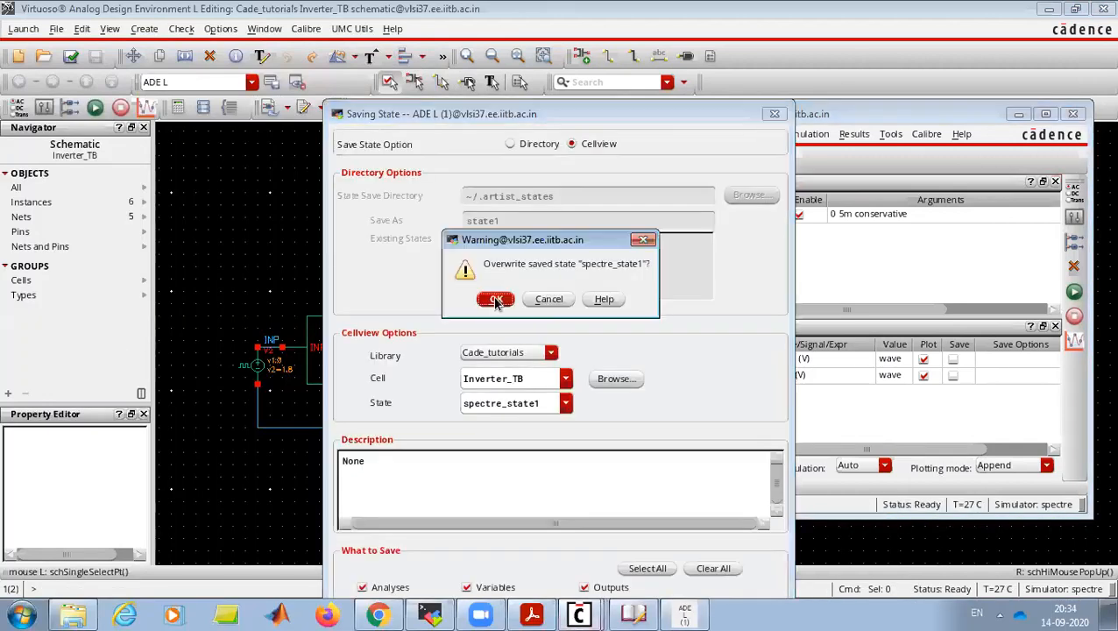